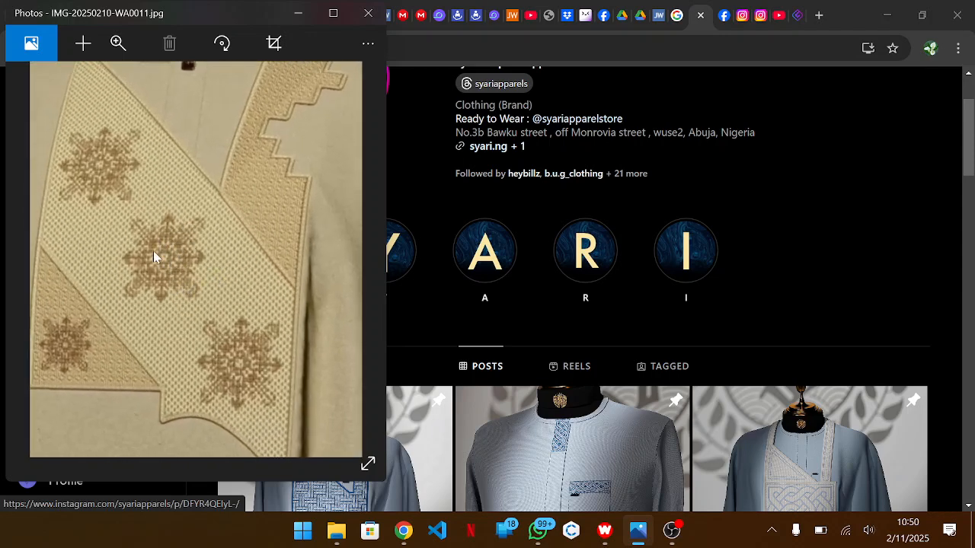
Step: Examine the embroidery in the agbada photo, from the neckline down to the snowflake motifs and the curved lower edge
left_click_drag(150, 211, 168, 230)
left_click_drag(301, 113, 246, 179)
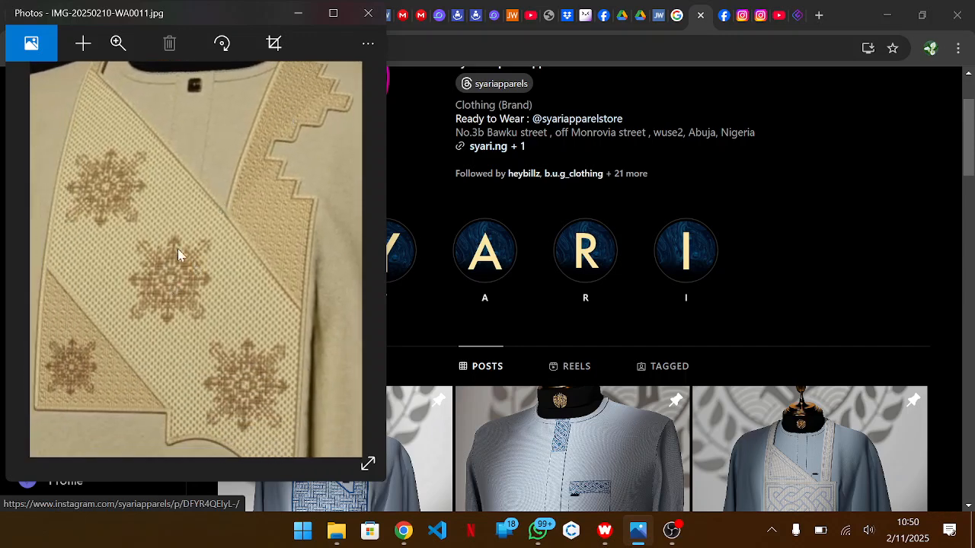
left_click_drag(183, 243, 182, 244)
left_click_drag(201, 151, 219, 249)
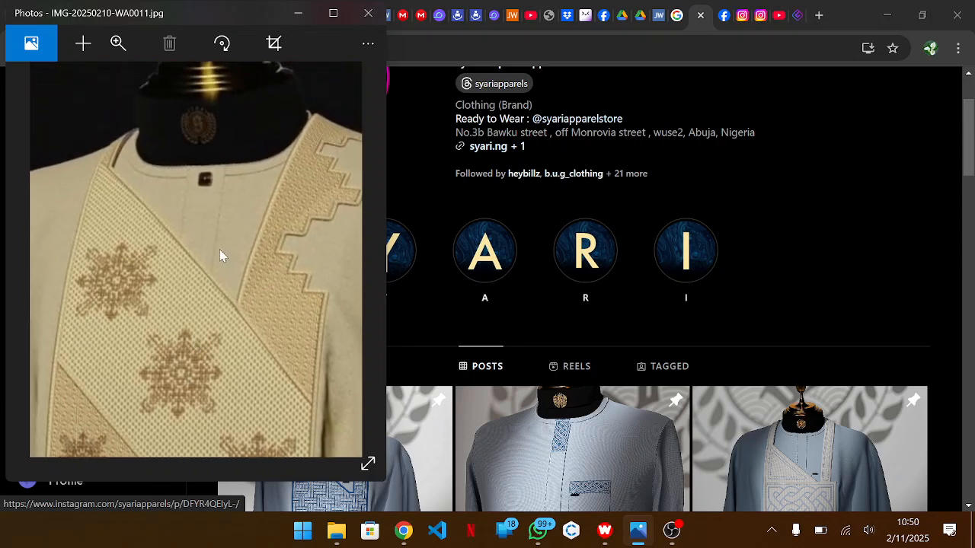
left_click_drag(262, 224, 305, 111)
left_click_drag(230, 272, 187, 192)
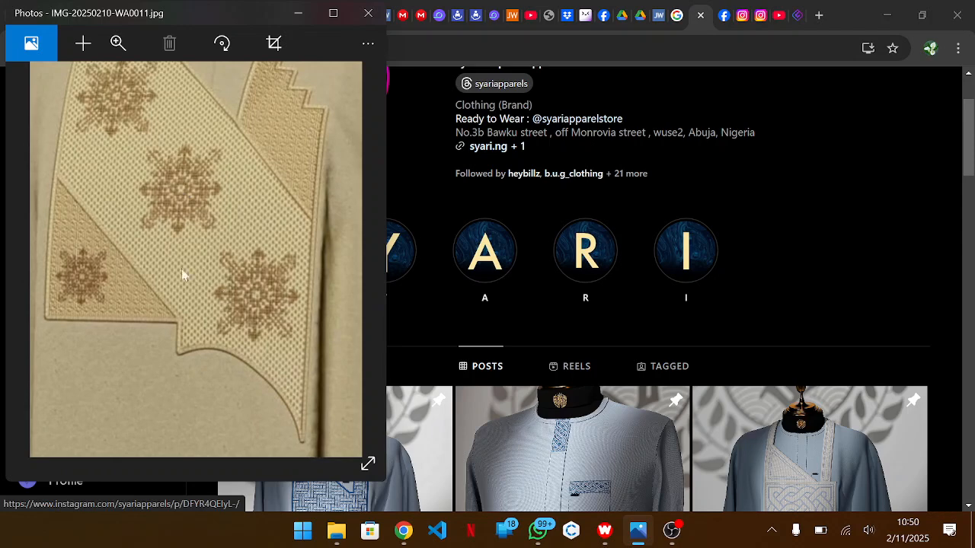
left_click_drag(185, 290, 212, 345)
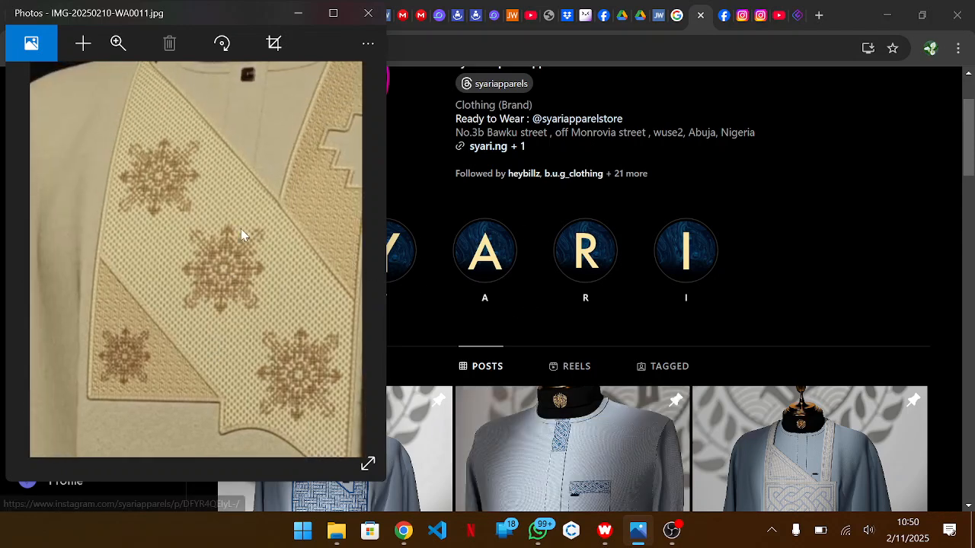
left_click_drag(191, 138, 148, 247)
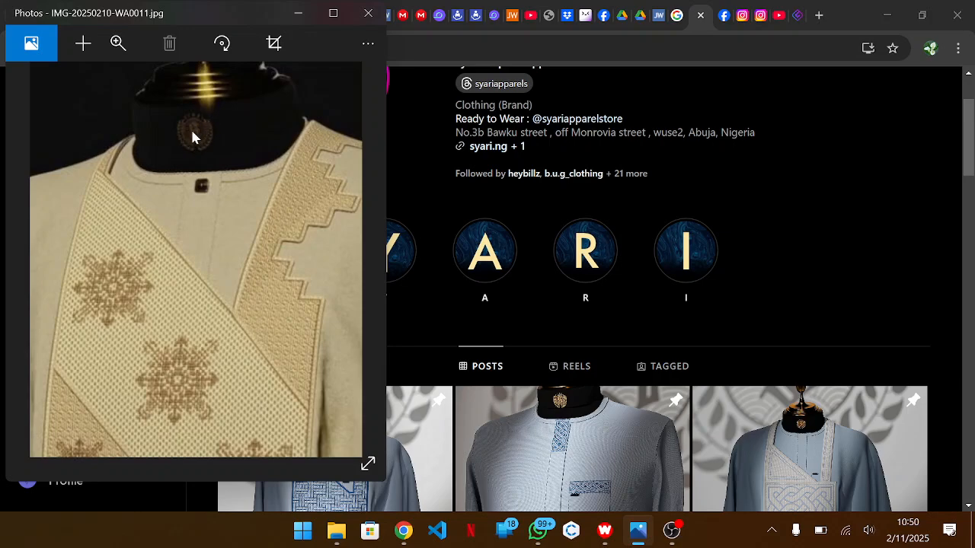
Step: Switch to Instagram in the browser and look over the cleanical_designs profile and its embroidery posts
left_click(766, 222)
scroll(609, 209, "up", 3)
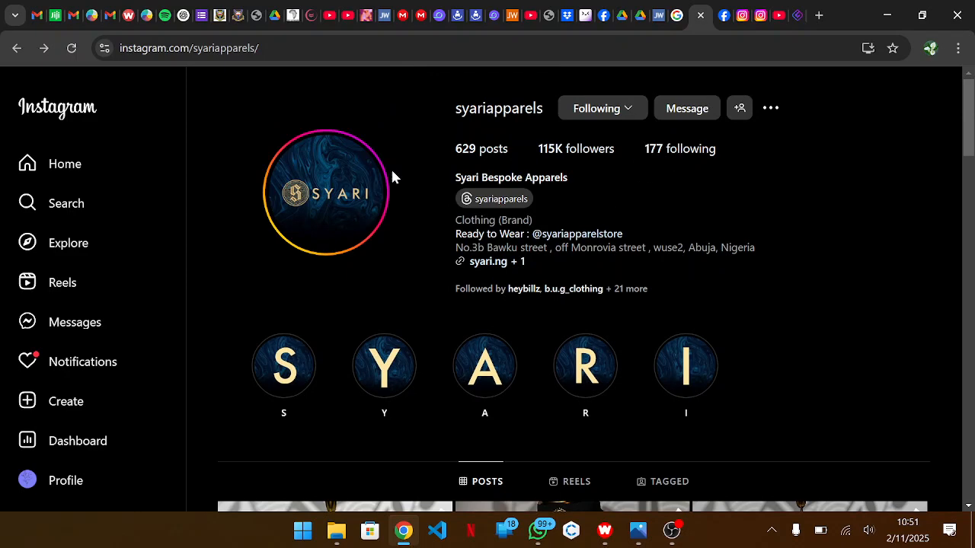
left_click(72, 486)
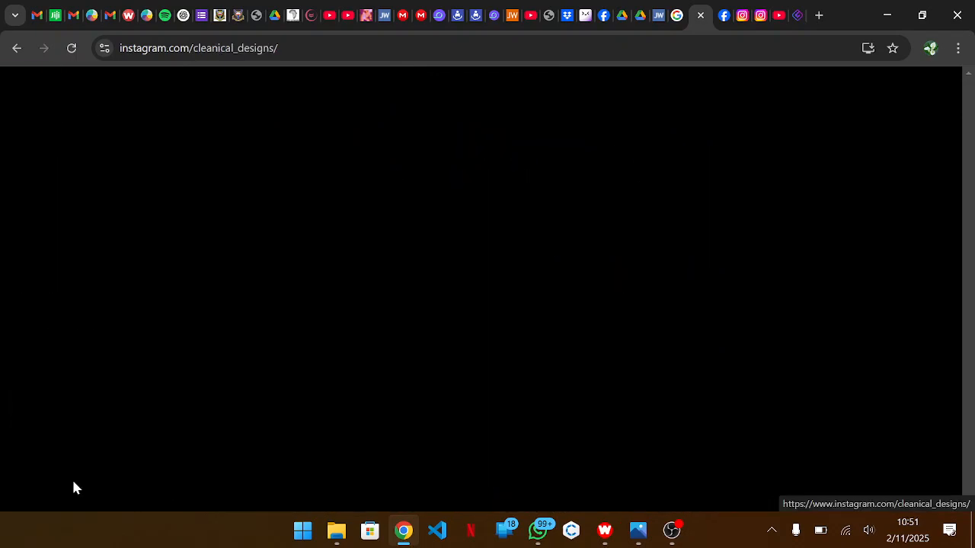
scroll(421, 298, "down", 2)
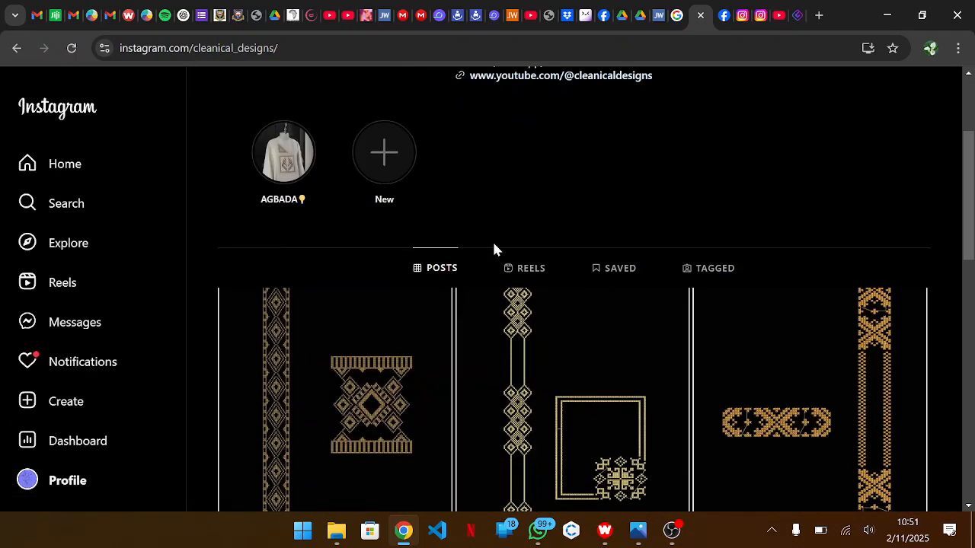
scroll(492, 190, "up", 2)
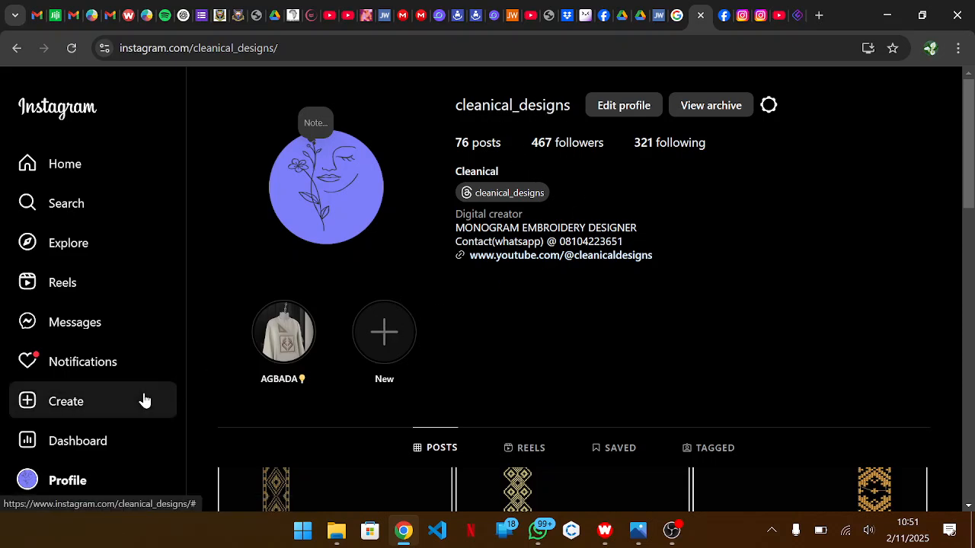
Step: Return to the syariapparels profile, open the beige agbada post with snowflake embroidery and copy its link
left_click(17, 48)
scroll(438, 309, "down", 6)
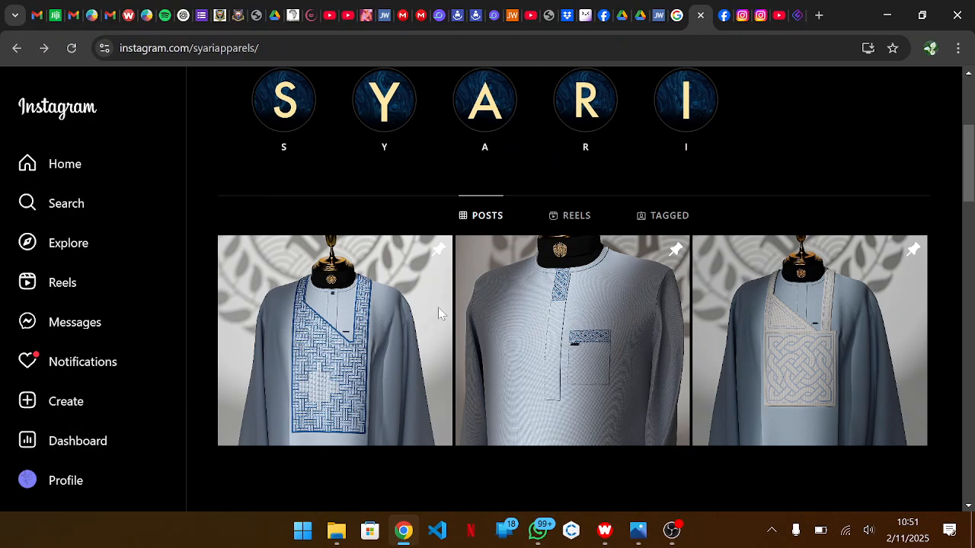
scroll(438, 315, "down", 6)
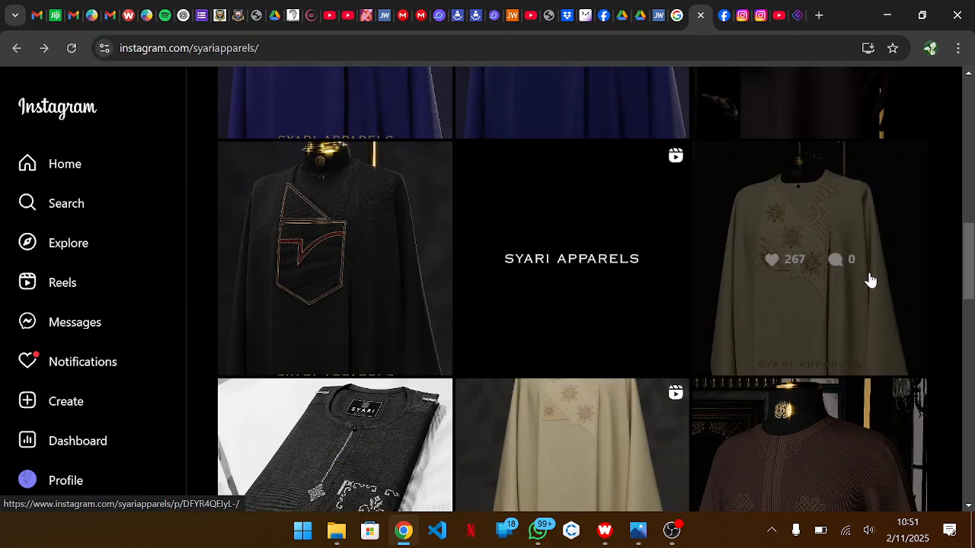
left_click(870, 279)
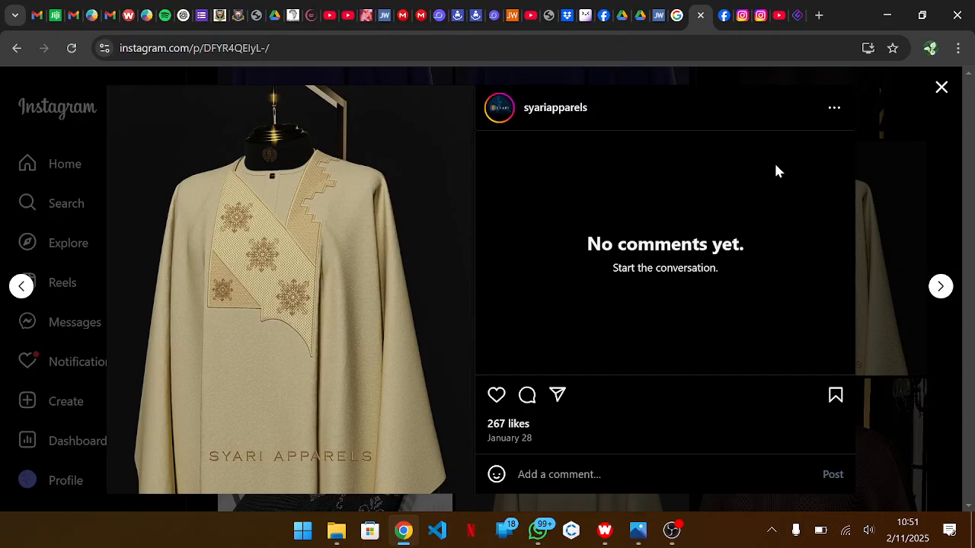
left_click(838, 106)
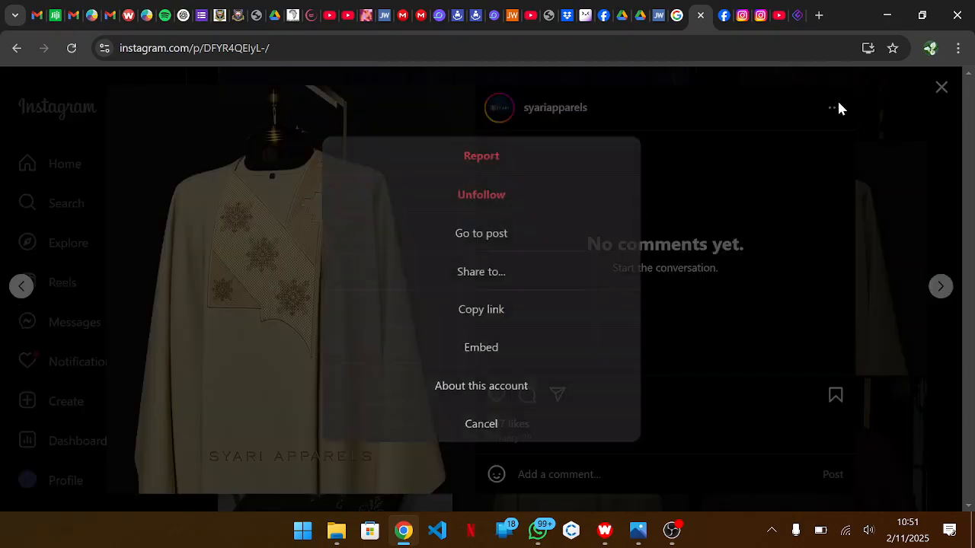
left_click(479, 309)
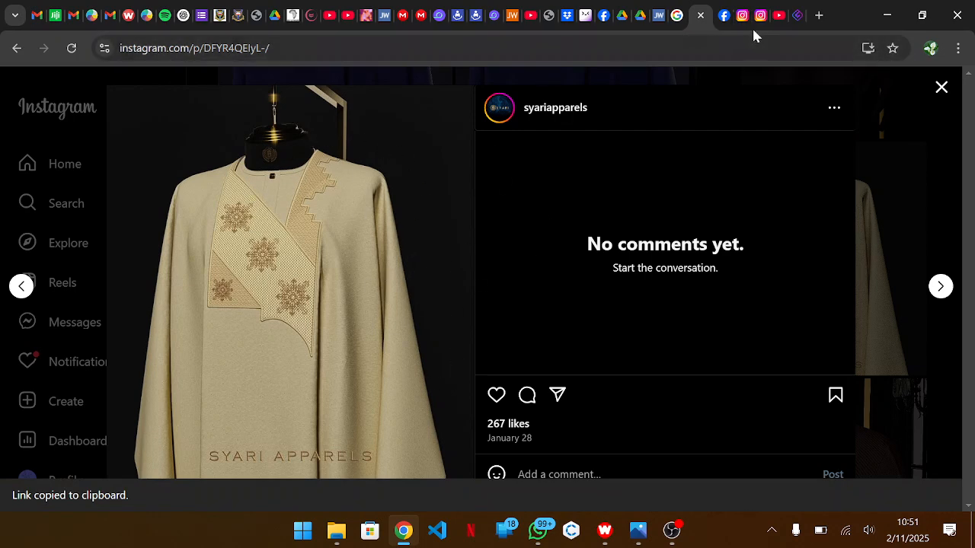
Step: Load the copied Instagram post link in the already open FastDl downloader page
left_click(798, 16)
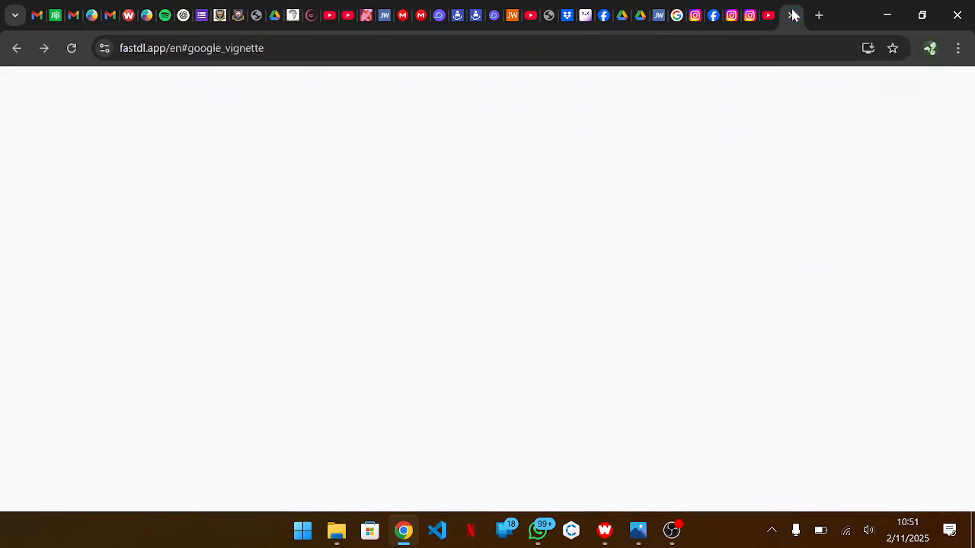
scroll(270, 111, "up", 6)
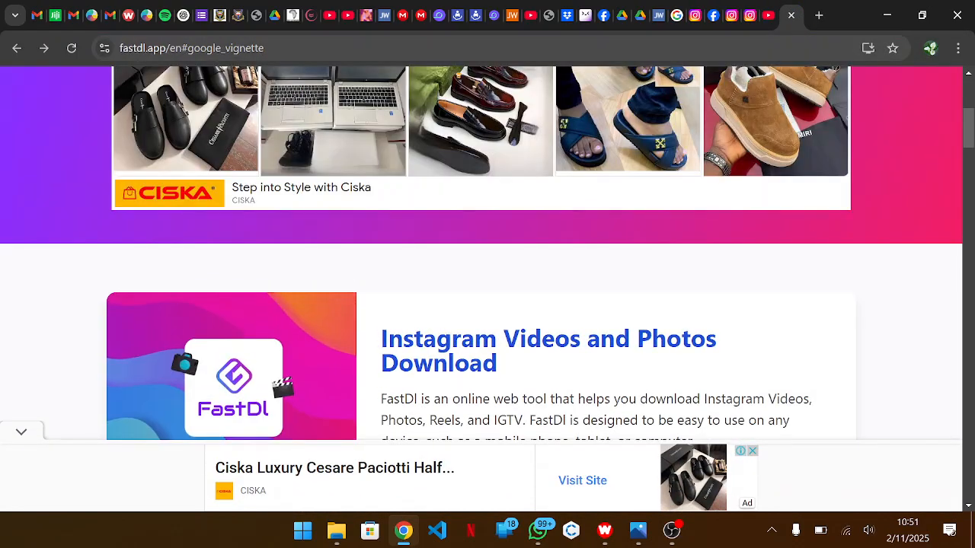
scroll(309, 125, "up", 5)
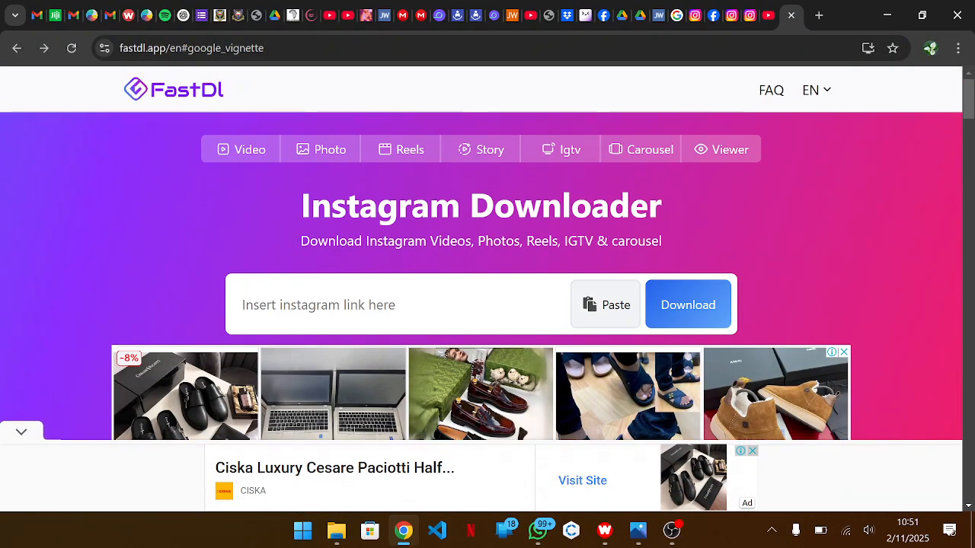
left_click(335, 305)
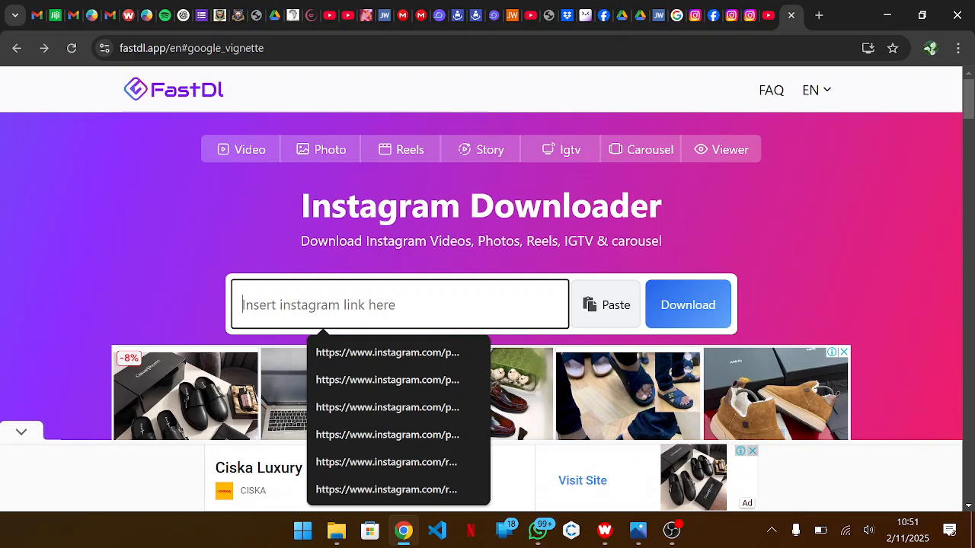
key("ctrl+v")
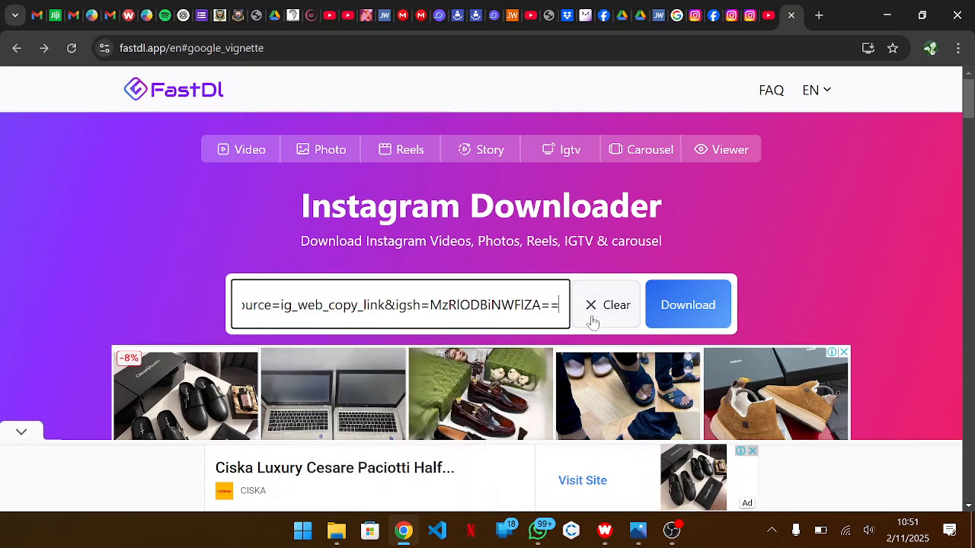
scroll(617, 354, "down", 2)
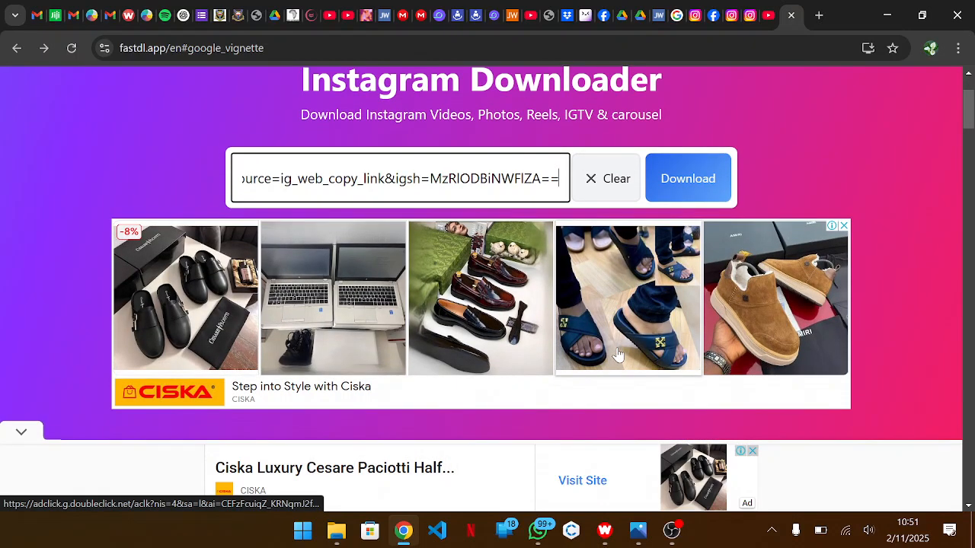
scroll(617, 355, "down", 1)
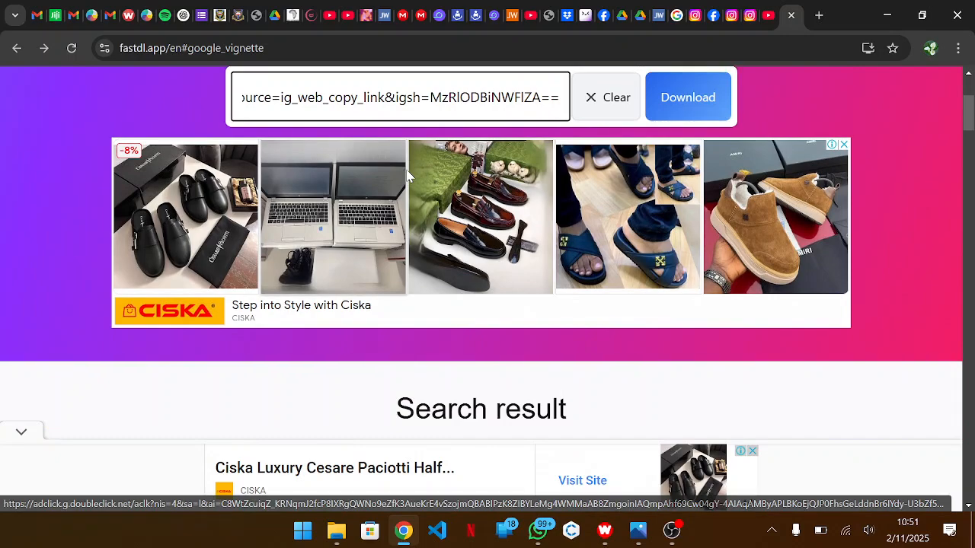
scroll(714, 277, "up", 1)
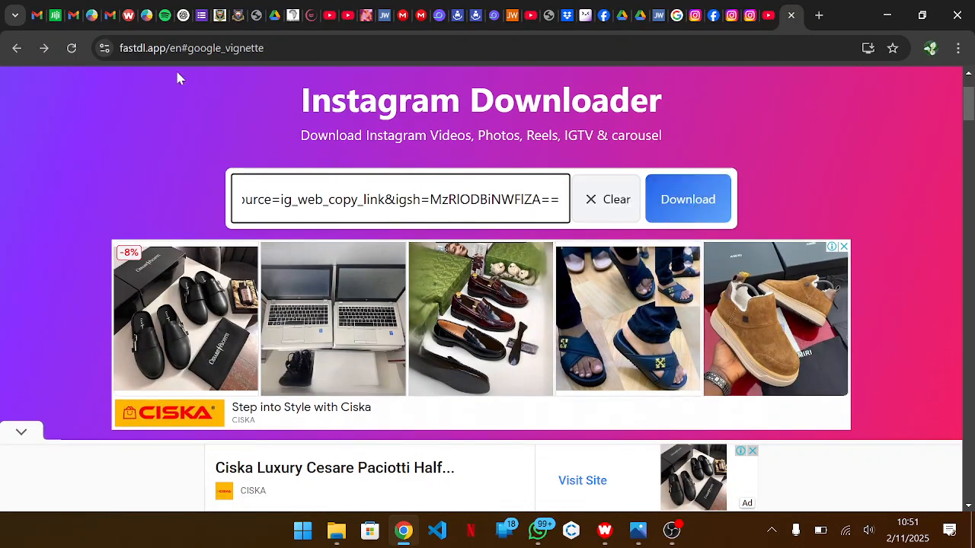
scroll(244, 136, "up", 1)
scroll(474, 305, "down", 2)
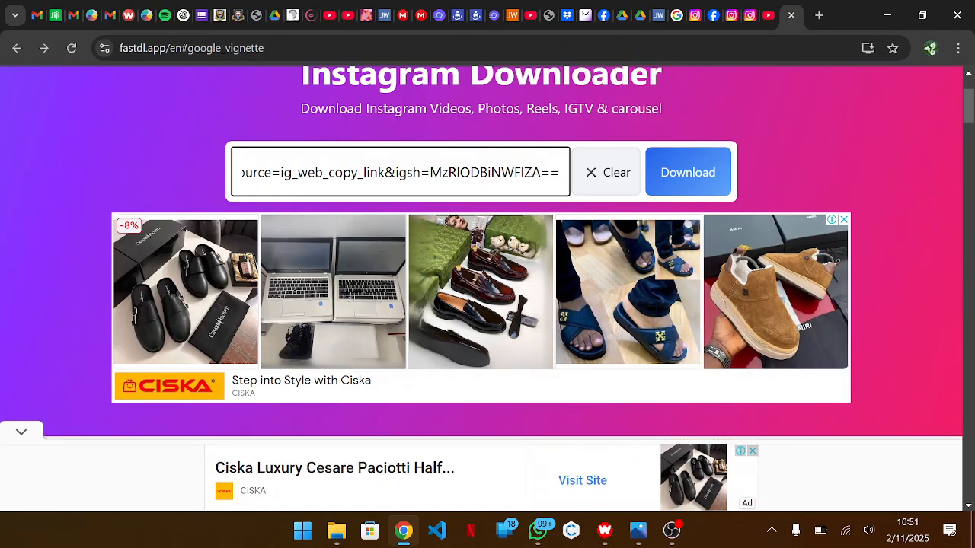
scroll(474, 305, "down", 6)
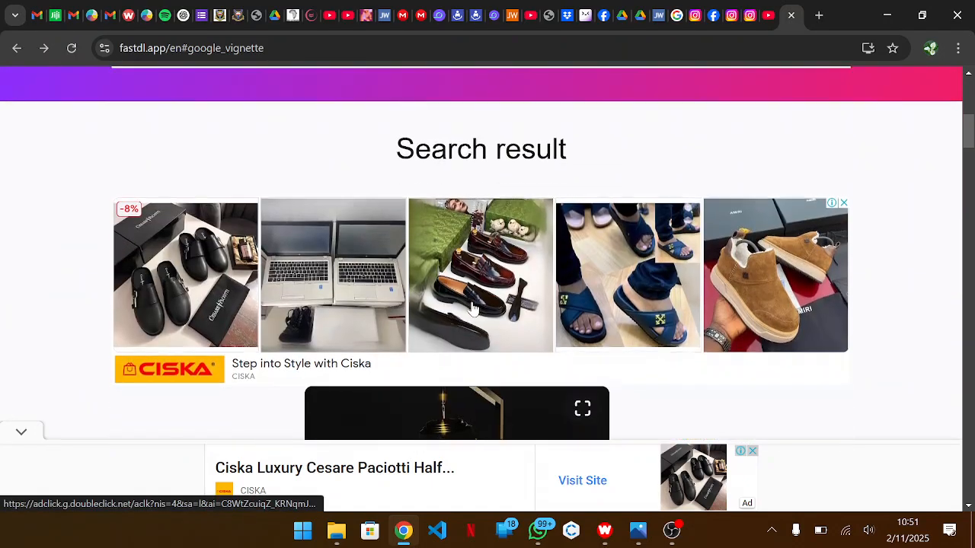
scroll(472, 308, "up", 7)
scroll(472, 307, "up", 2)
scroll(471, 305, "down", 4)
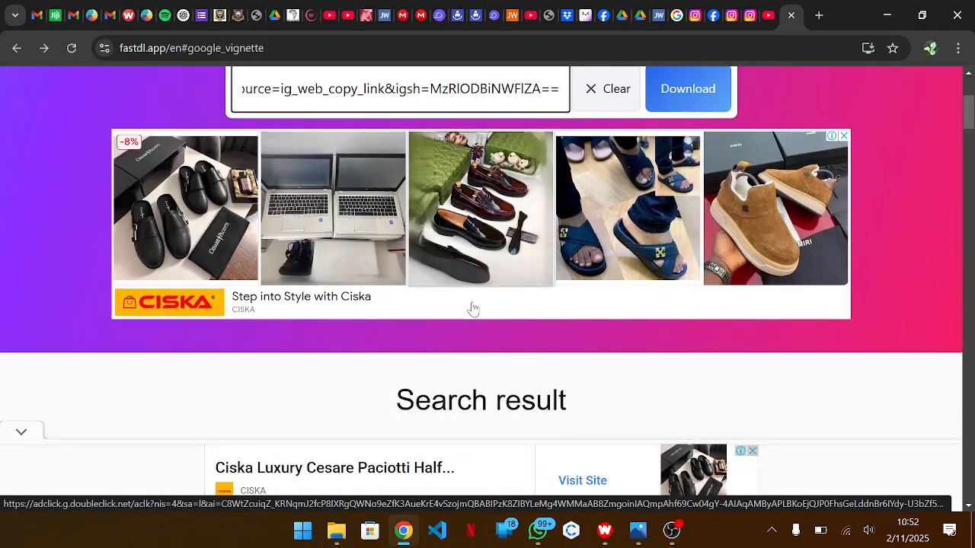
scroll(472, 307, "down", 4)
scroll(472, 308, "up", 5)
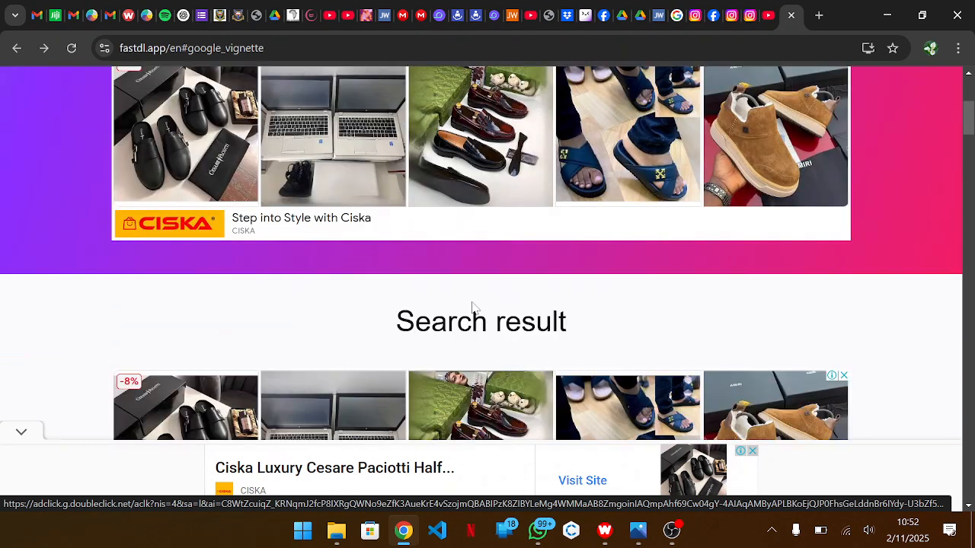
scroll(461, 160, "up", 1)
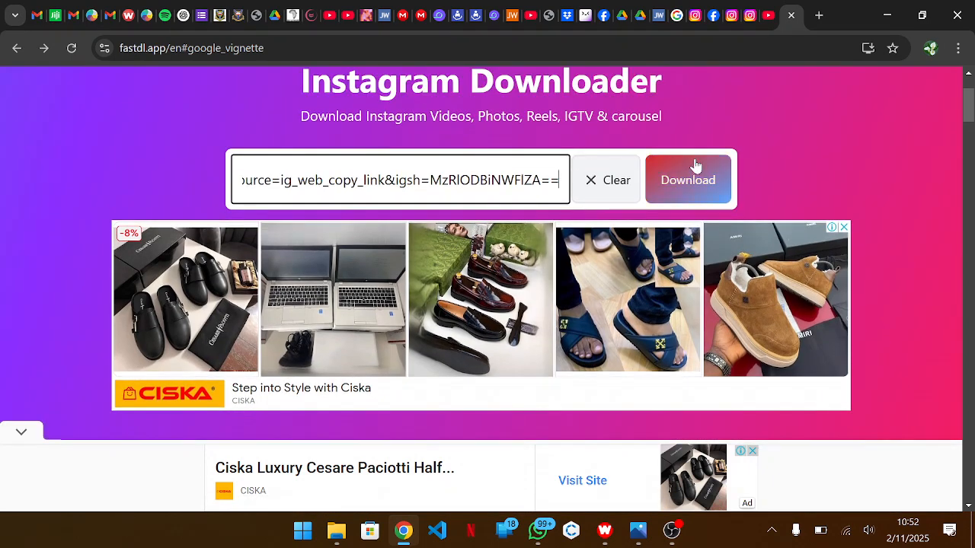
Step: Download the beige agbada photo from the FastDl search result
scroll(694, 175, "down", 6)
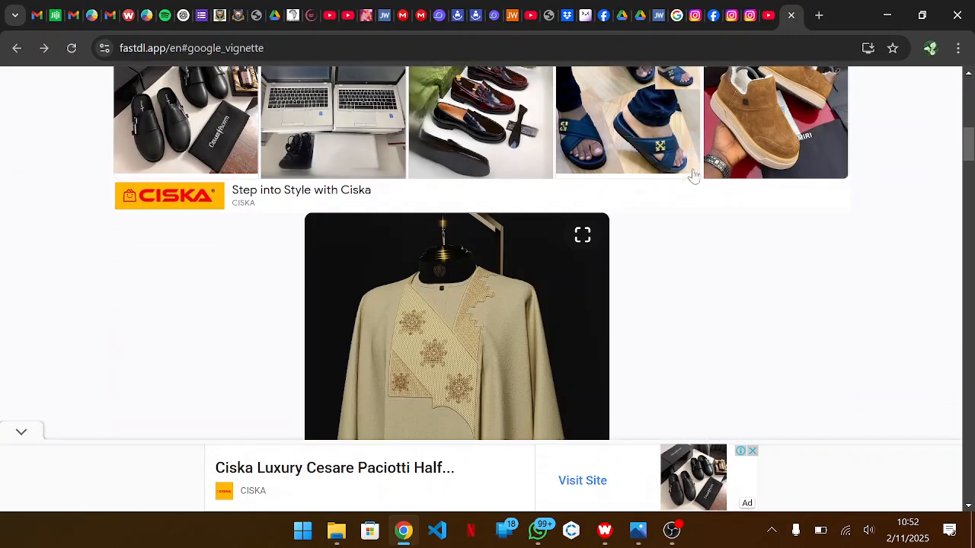
scroll(455, 291, "down", 2)
left_click(451, 427)
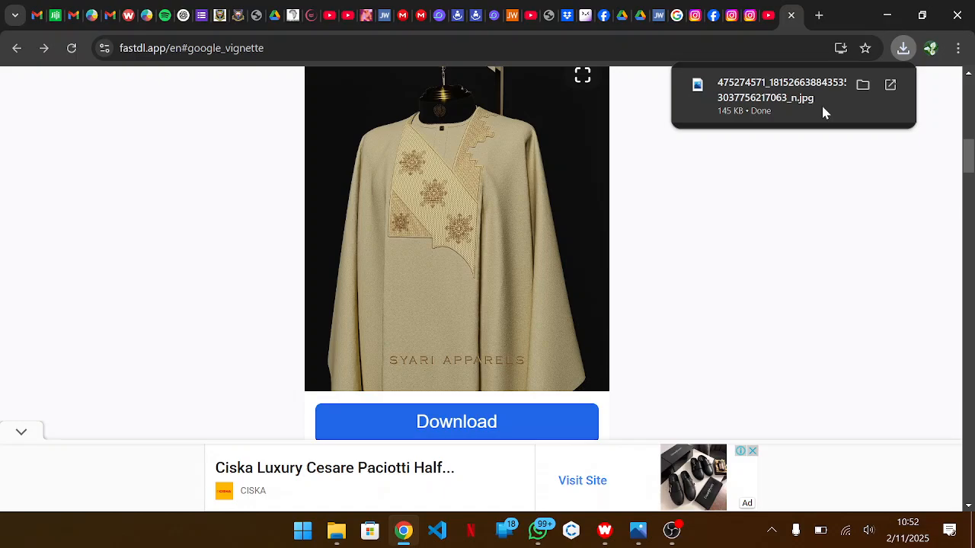
Step: Open the downloaded agbada photo and inspect its embroidered panel up close
left_click(822, 113)
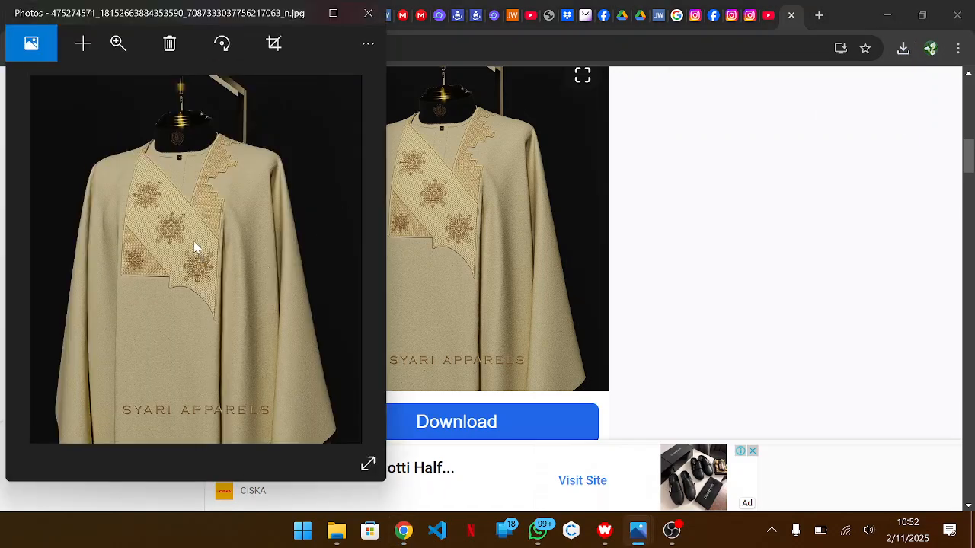
scroll(193, 243, "up", 5)
left_click_drag(161, 216, 239, 283)
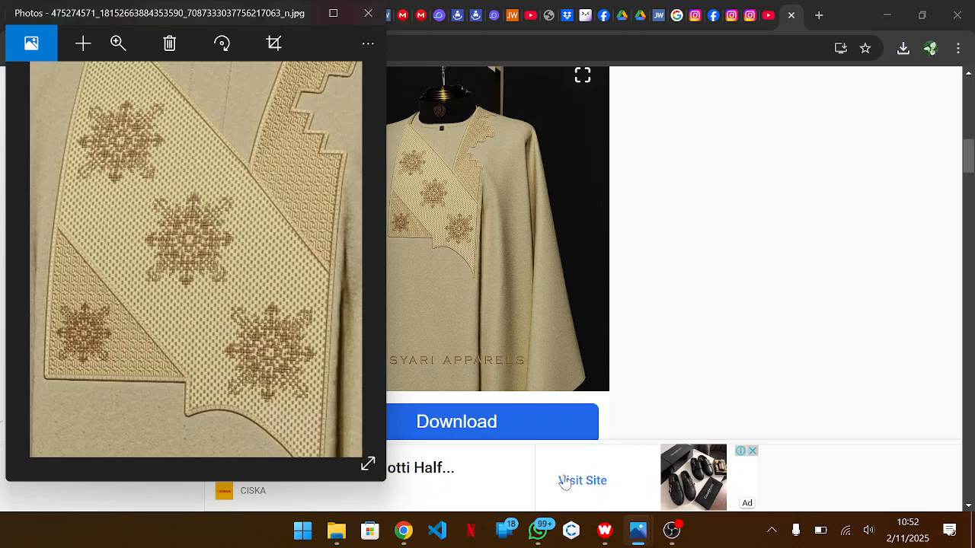
left_click_drag(246, 262, 230, 272)
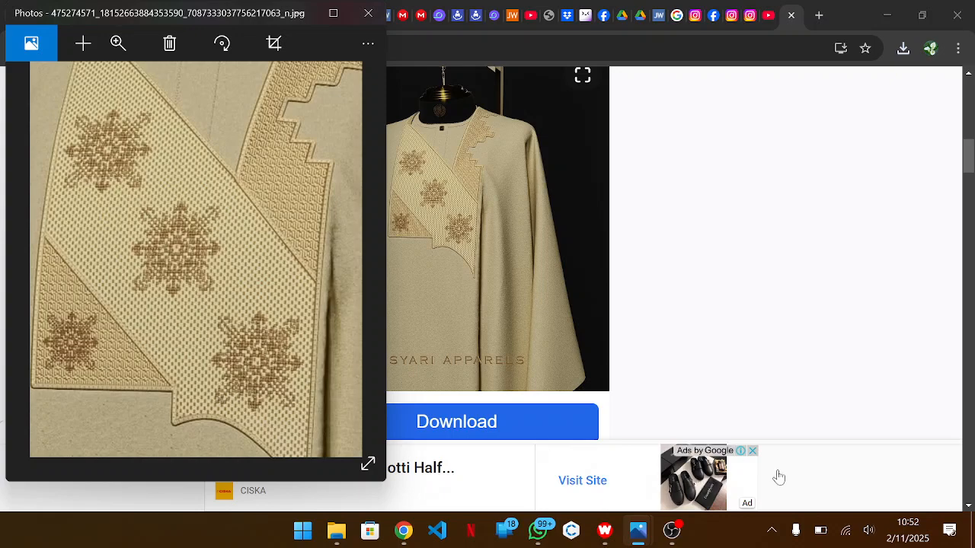
left_click(672, 531)
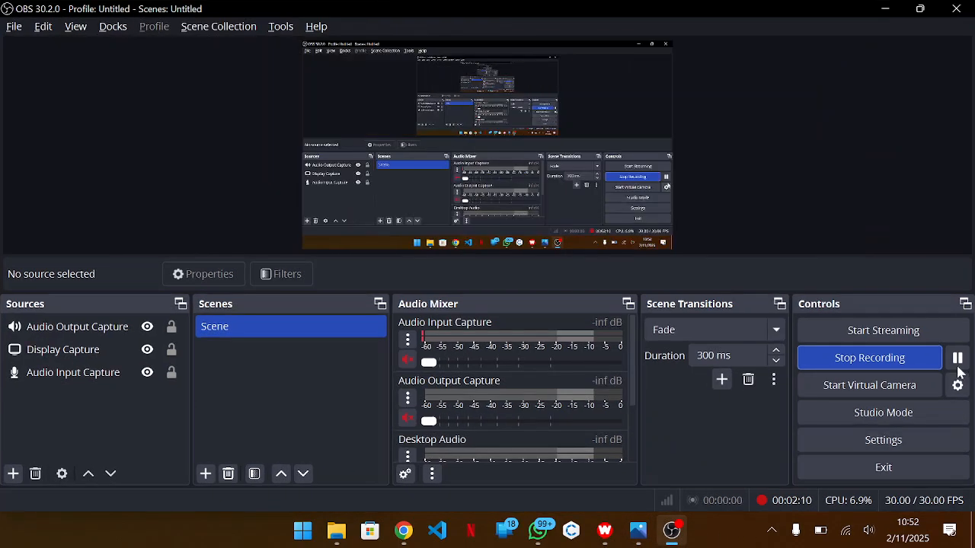
left_click(885, 13)
Step: Bring the downloaded photo back up and examine the stitch detail of the central snowflake motif
scroll(316, 238, "down", 2)
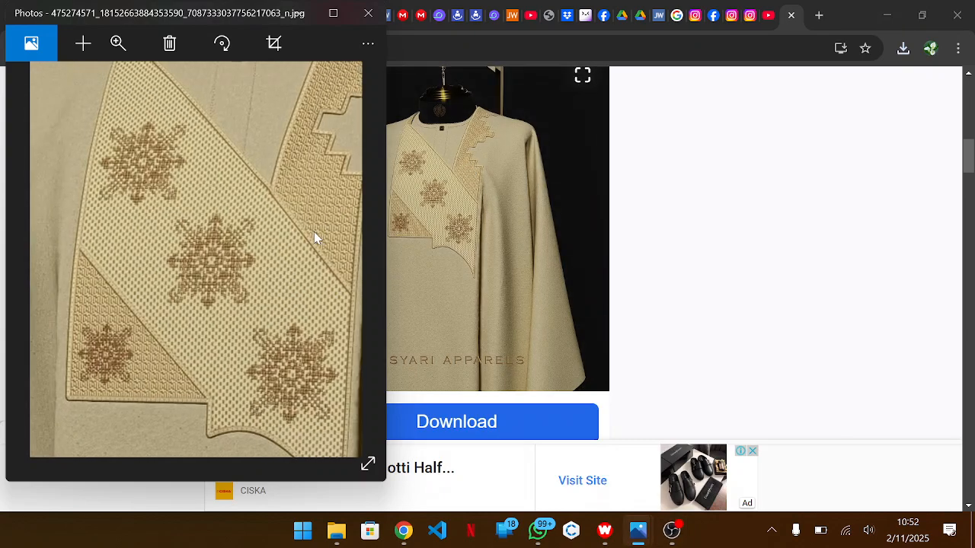
mouse_move(637, 531)
mouse_move(634, 445)
left_click(241, 292)
scroll(242, 292, "up", 2)
left_click_drag(226, 261, 207, 257)
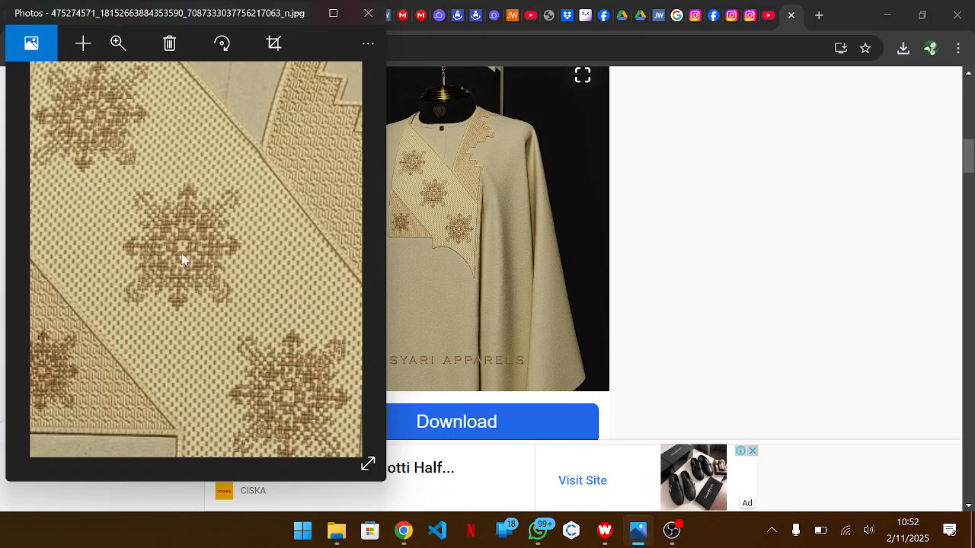
Step: Switch to Wilcom ES-65 Designer and open its Cross Stitch editor with a blank design
left_click(605, 531)
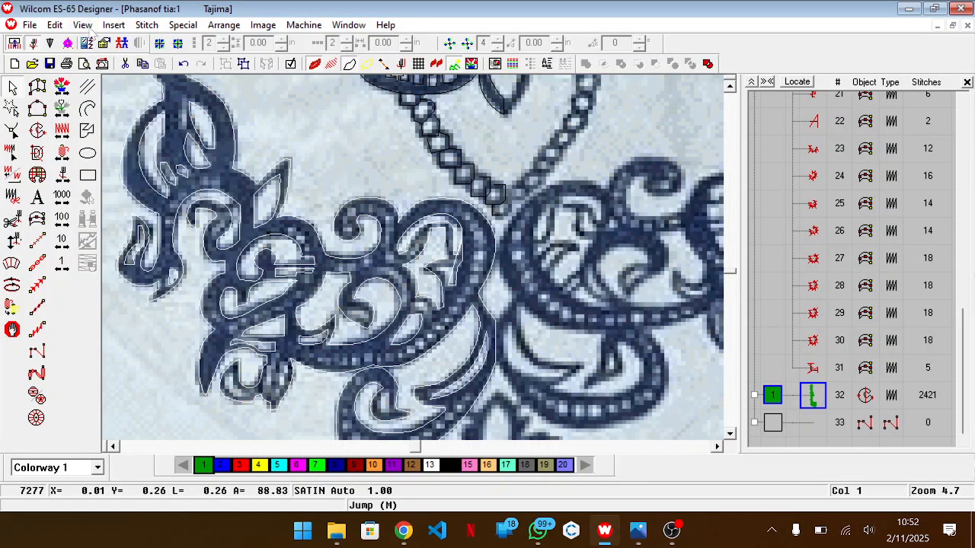
left_click(106, 26)
left_click(162, 148)
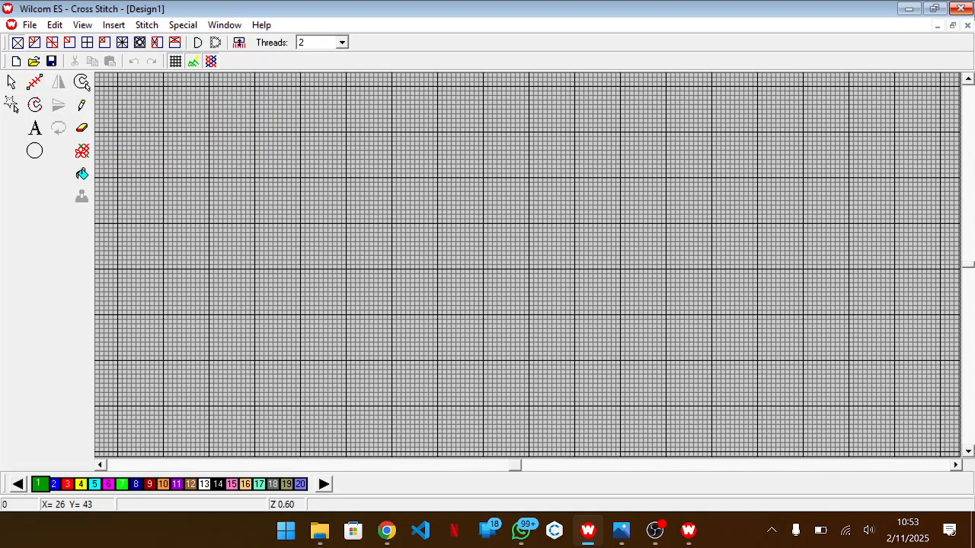
Step: Restore the Cross Stitch window to a full-height half of the screen and choose the French Knot stitch type for pencilling
left_click(934, 8)
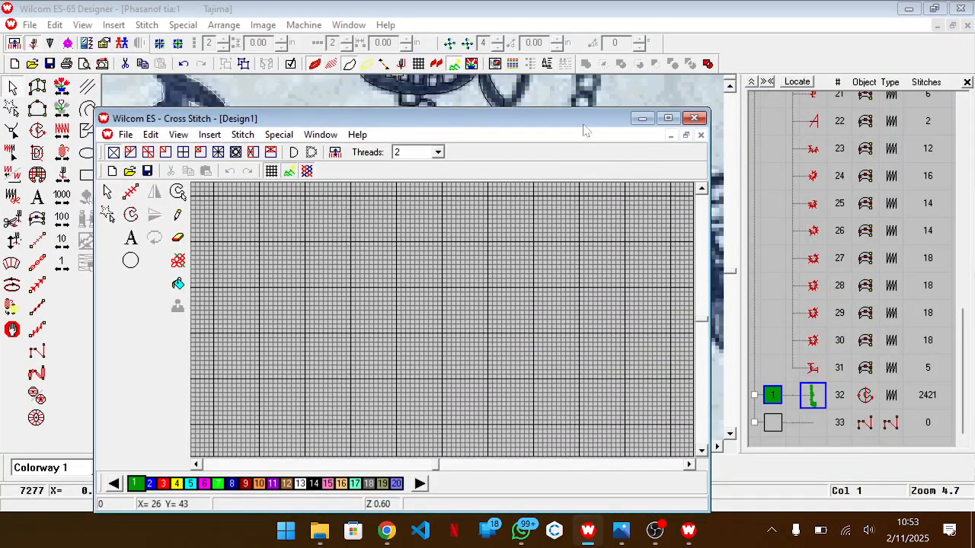
left_click_drag(595, 118, 850, 56)
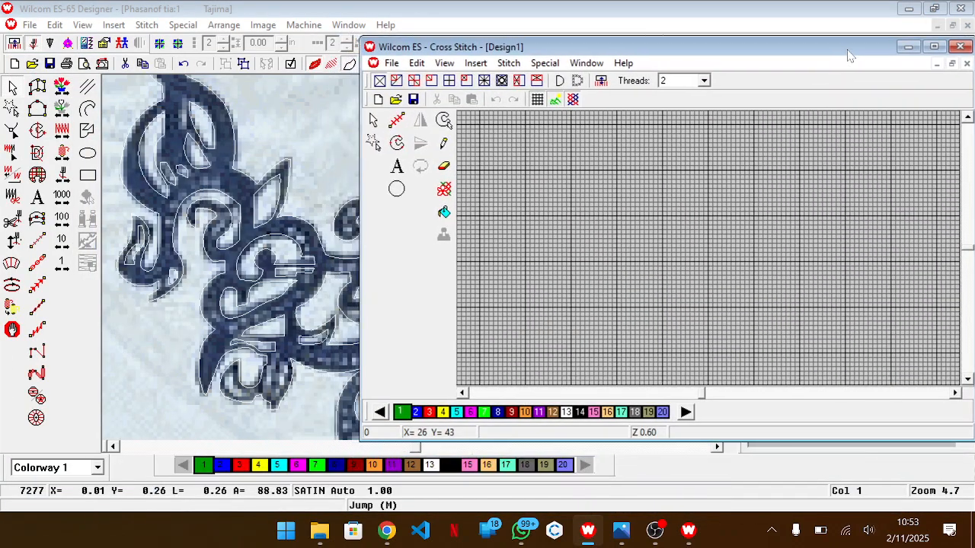
double_click(846, 40)
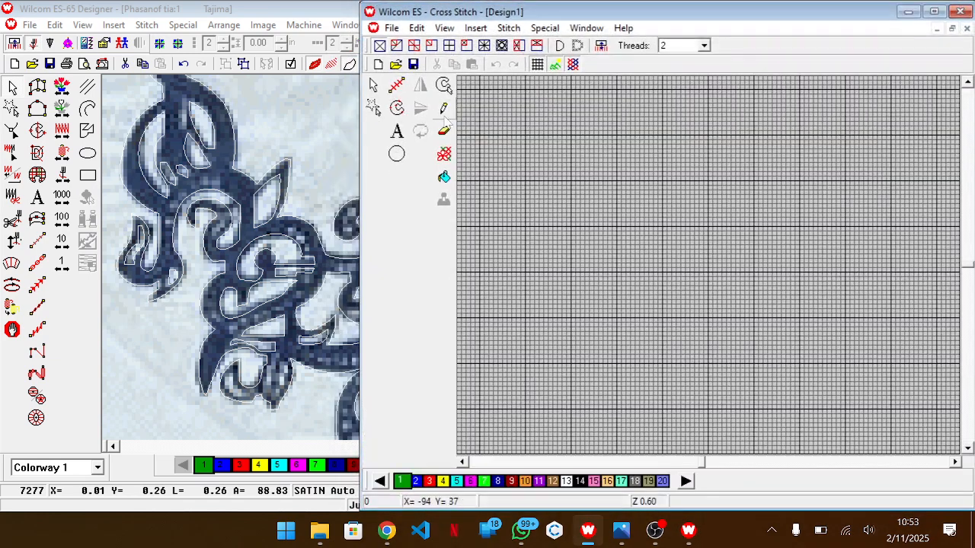
left_click(502, 45)
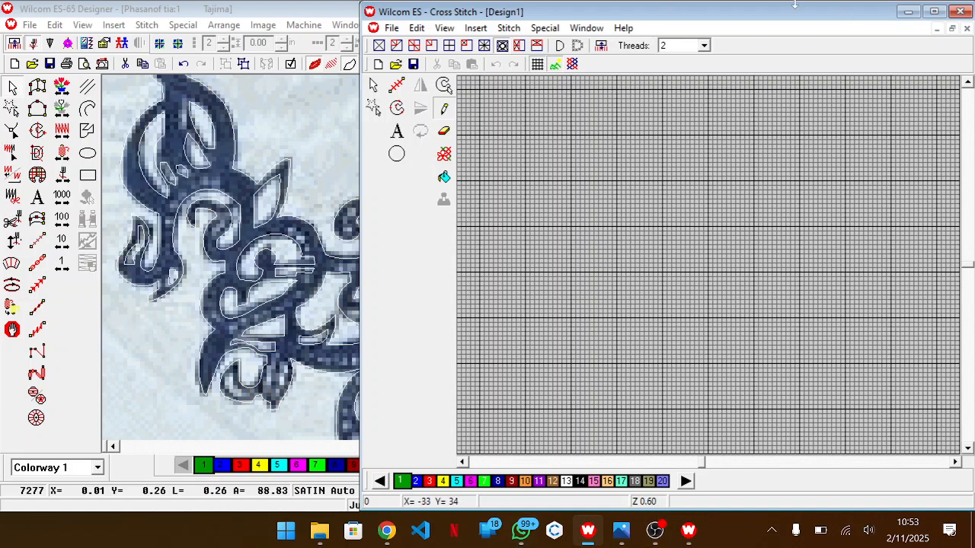
left_click(503, 47)
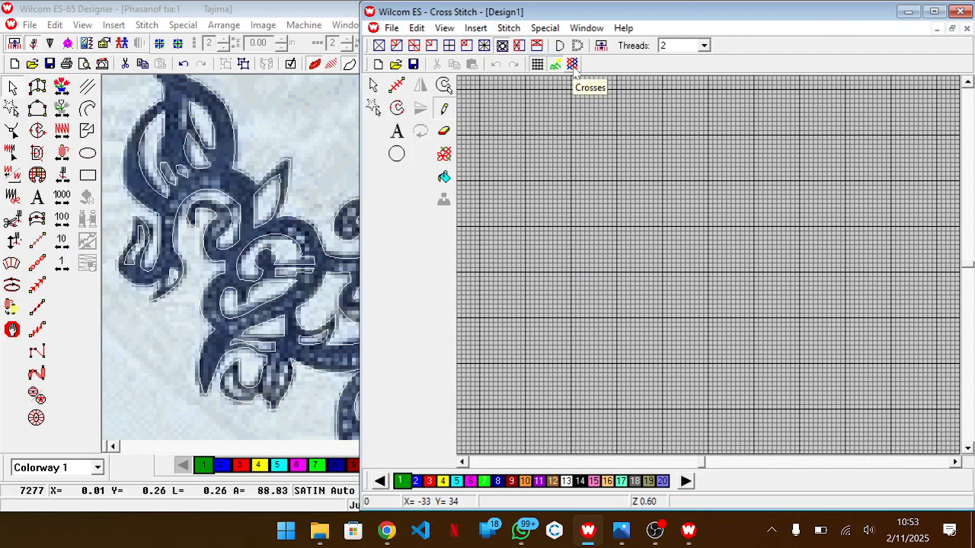
scroll(572, 124, "up", 5)
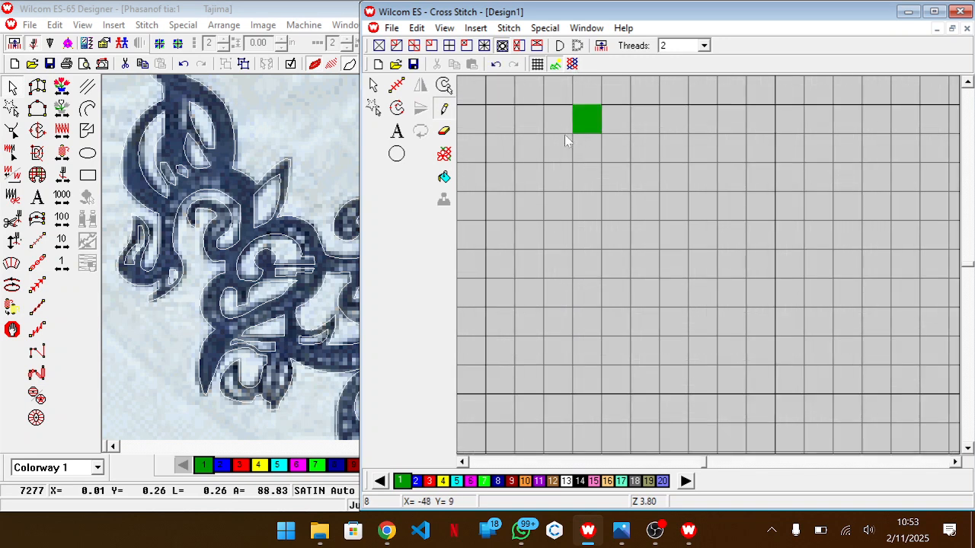
left_click_drag(584, 160, 586, 183)
left_click(573, 64)
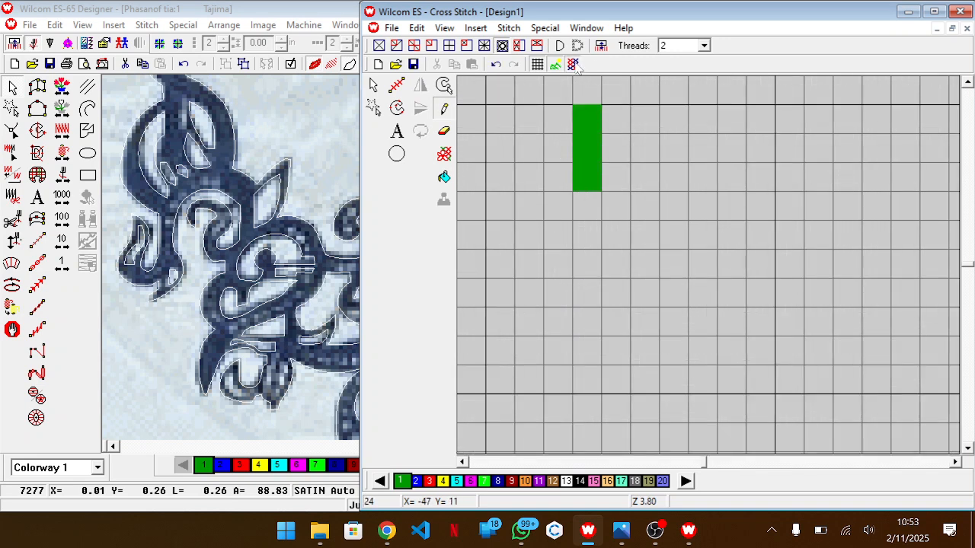
left_click(572, 64)
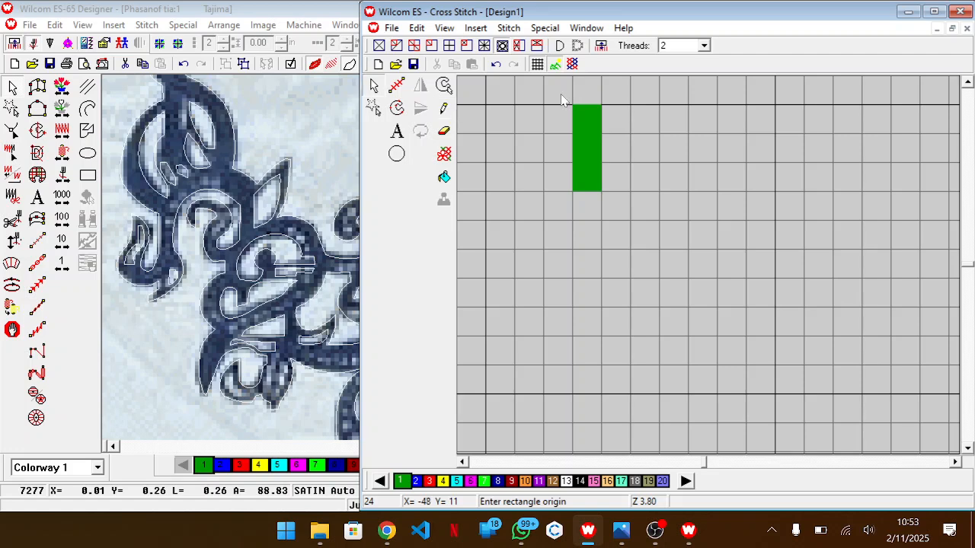
left_click_drag(572, 105, 634, 215)
key("Delete")
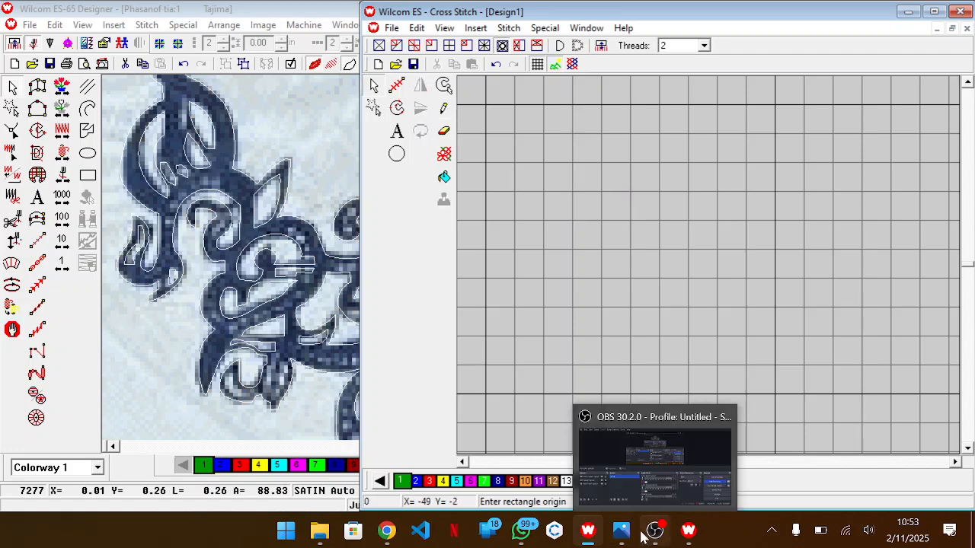
Step: Bring up the downloaded agbada photo beside the stitch grid and examine the embroidered panel, keeping the central snowflake in view
mouse_move(683, 537)
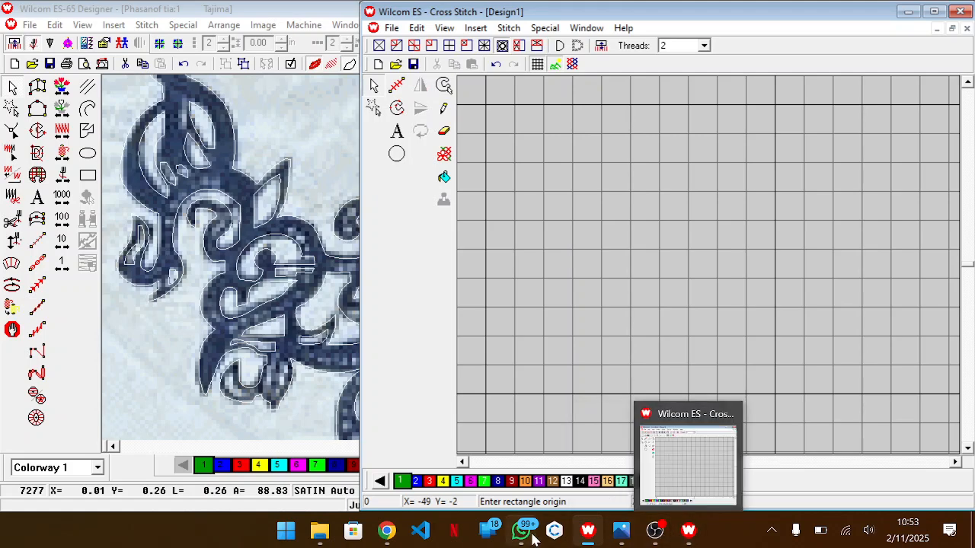
mouse_move(619, 538)
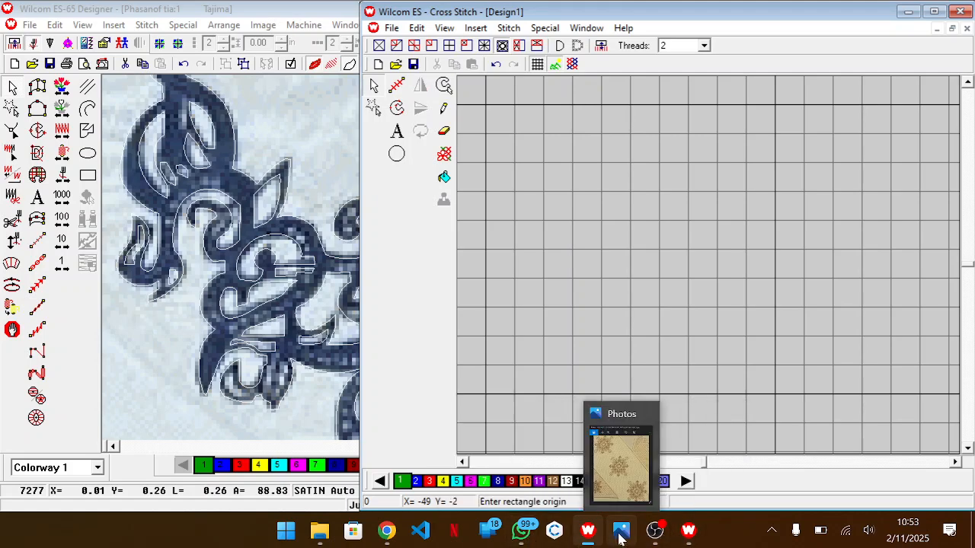
left_click(631, 471)
left_click_drag(245, 293, 224, 283)
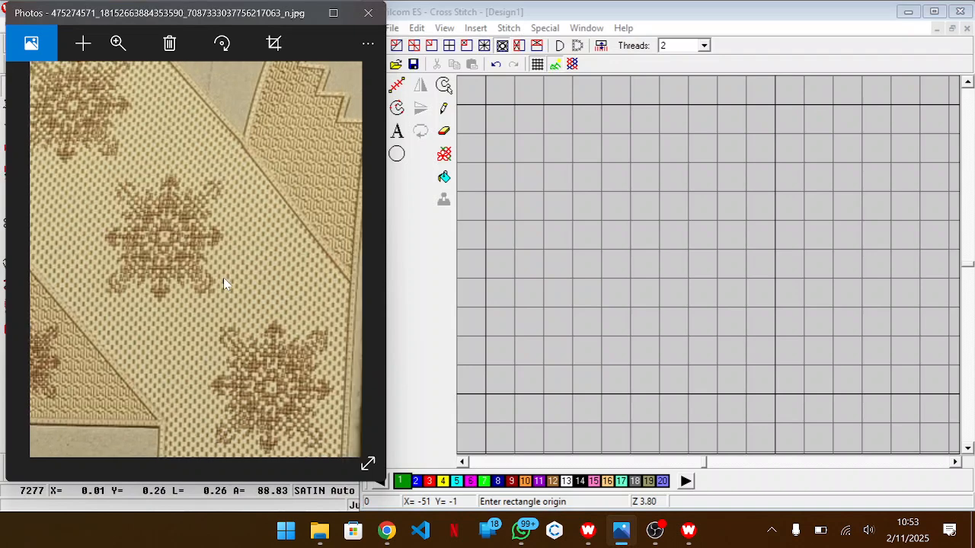
left_click_drag(290, 207, 217, 306)
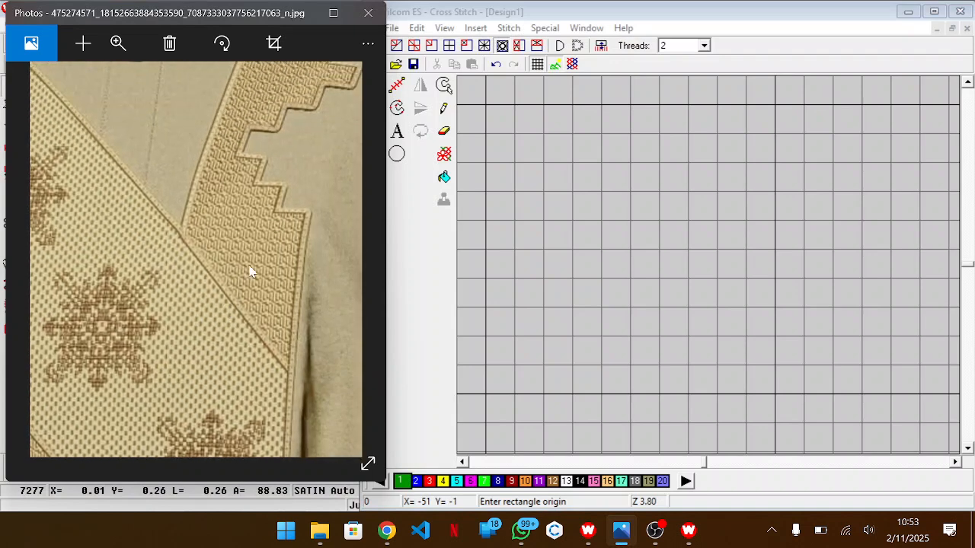
left_click_drag(168, 349, 250, 290)
left_click_drag(252, 297, 141, 290)
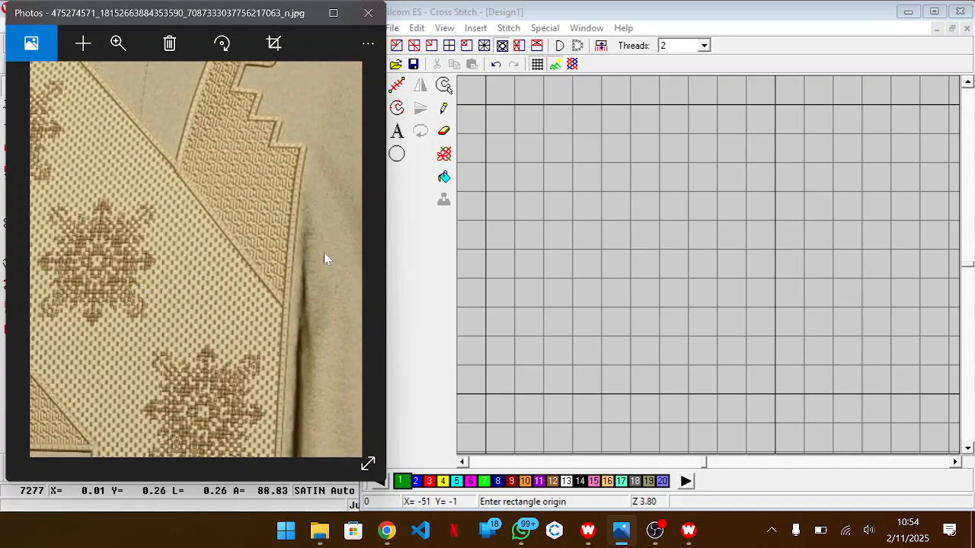
left_click(435, 254)
left_click(180, 279)
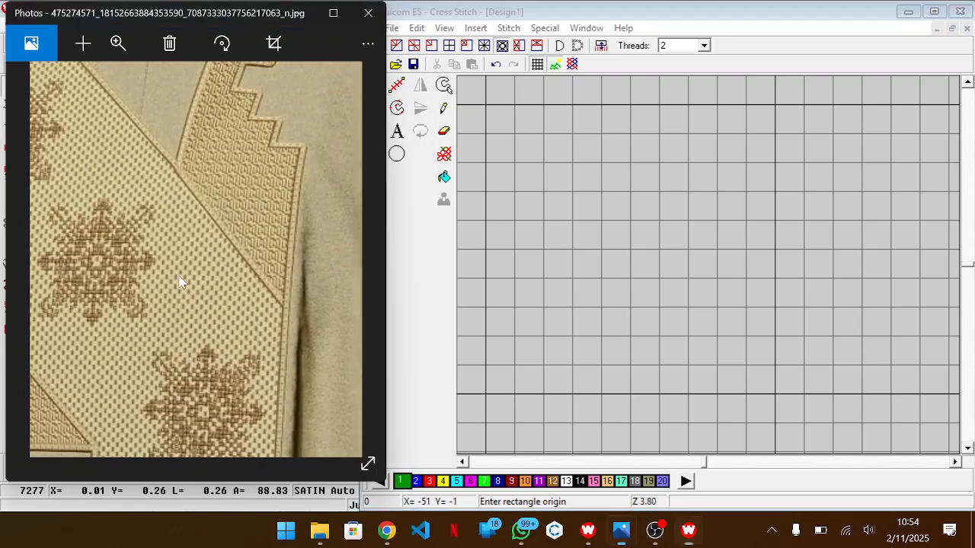
left_click_drag(180, 279, 223, 278)
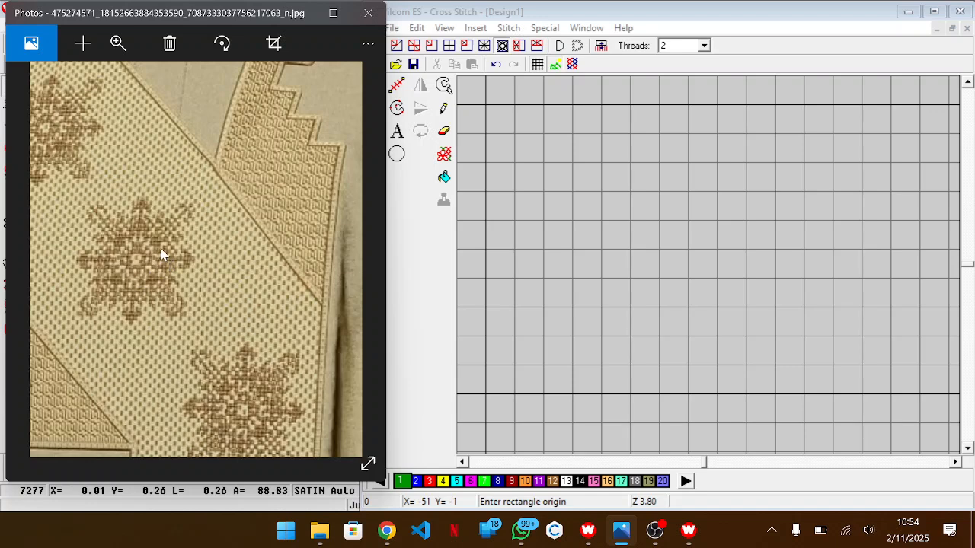
Step: In brown colour 12, pencil a fork shape with two three-cell-high arms joined at the base and one cell centred below
left_click(429, 250)
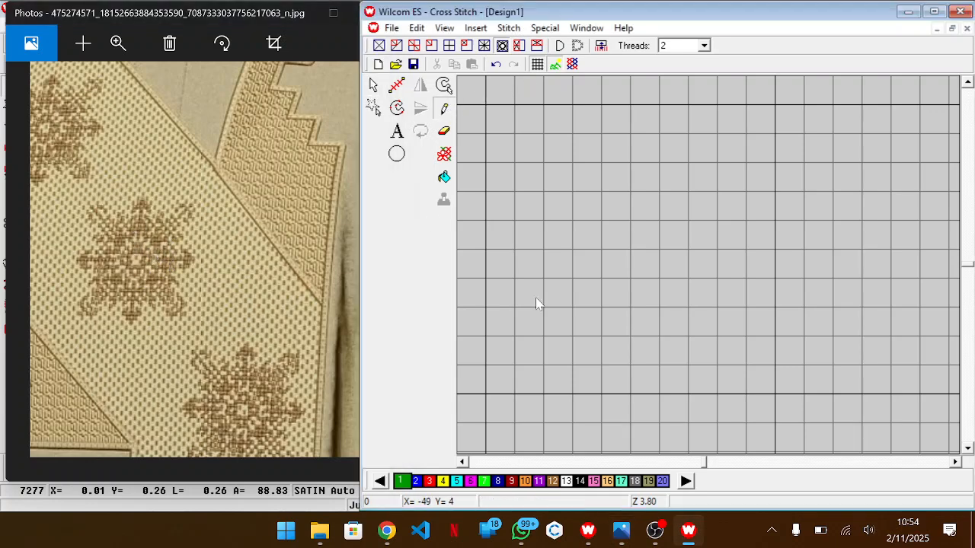
left_click(552, 480)
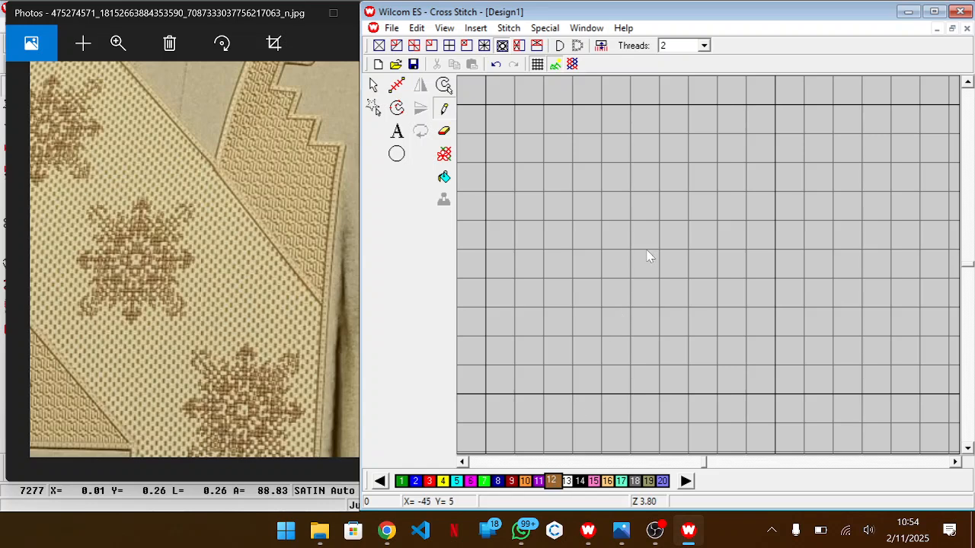
mouse_move(642, 242)
left_mouse_down()
mouse_move(642, 284)
mouse_move(674, 297)
left_mouse_up()
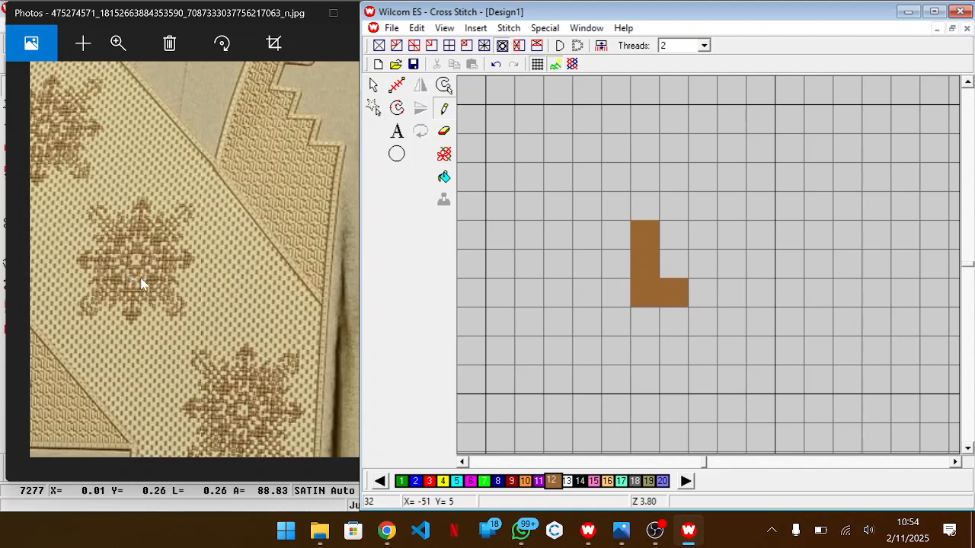
left_click(705, 299)
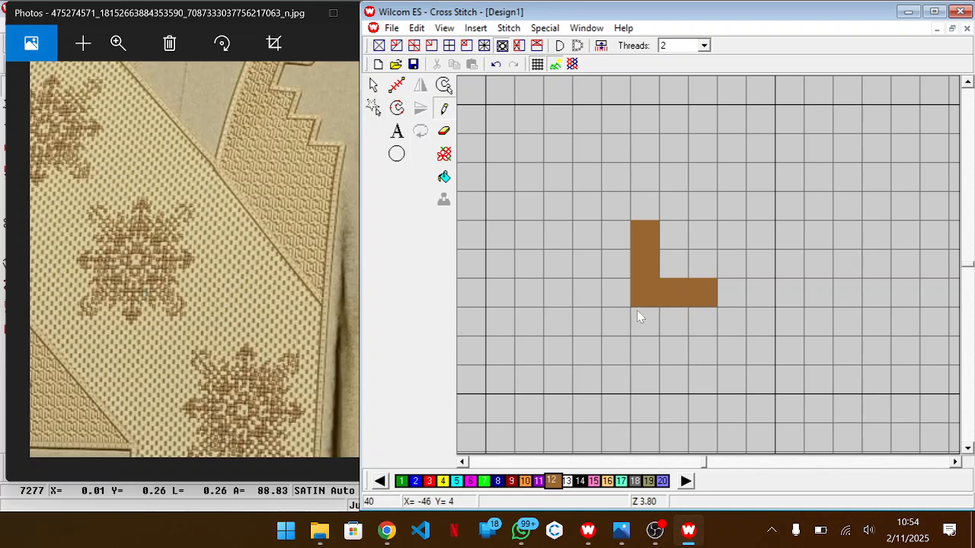
left_click(151, 278)
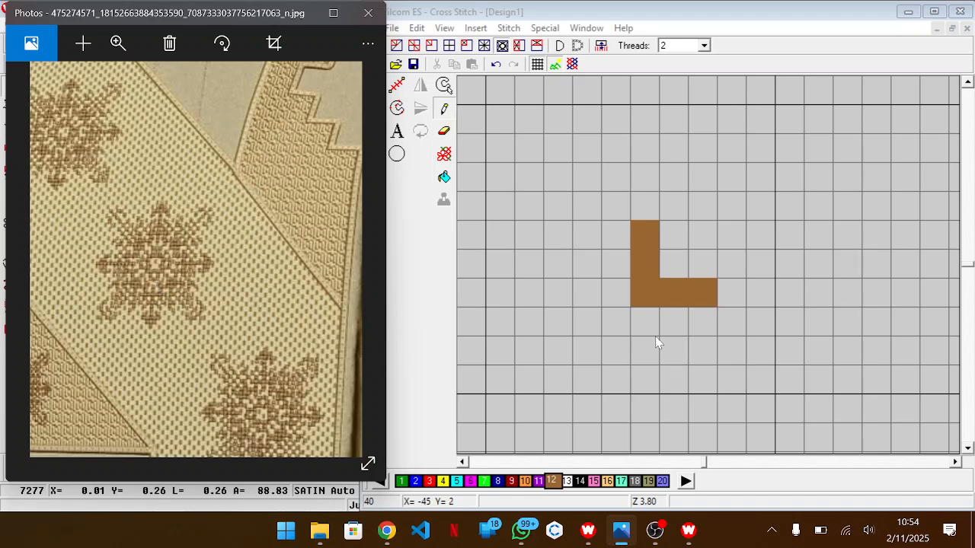
left_click(672, 322)
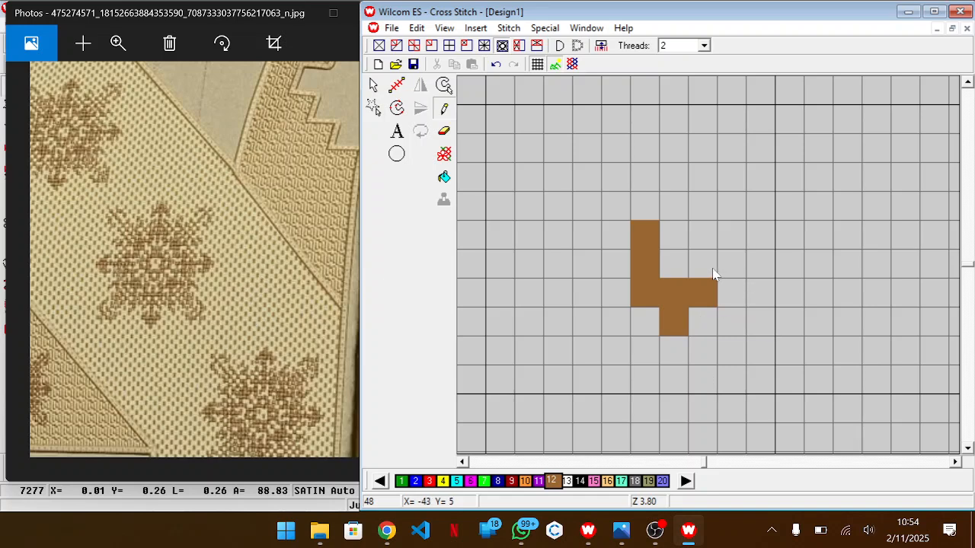
left_click_drag(714, 272, 707, 233)
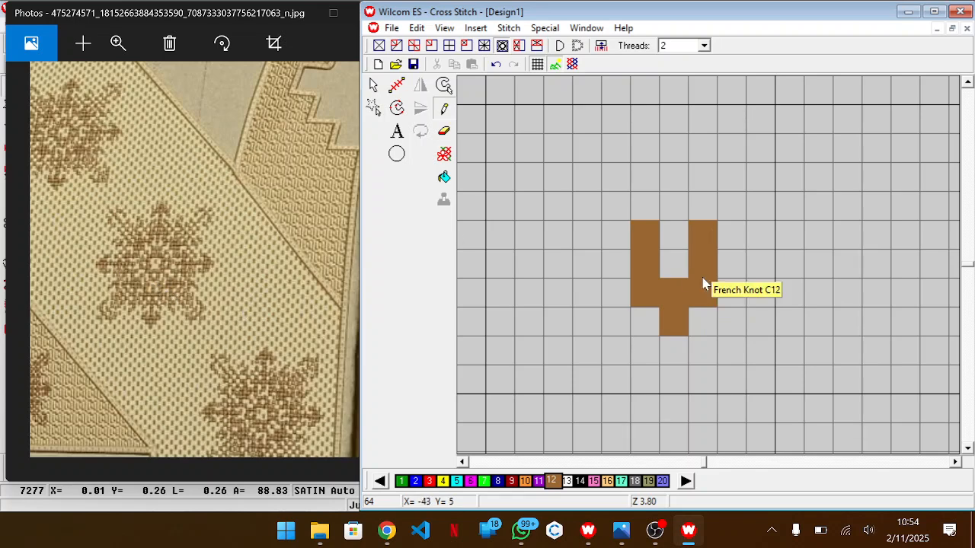
Step: Pencil a seven-cell row across the top of the fork shape, extending two cells beyond each arm
left_click_drag(570, 237, 769, 235)
key("ctrl+z")
left_click(580, 241)
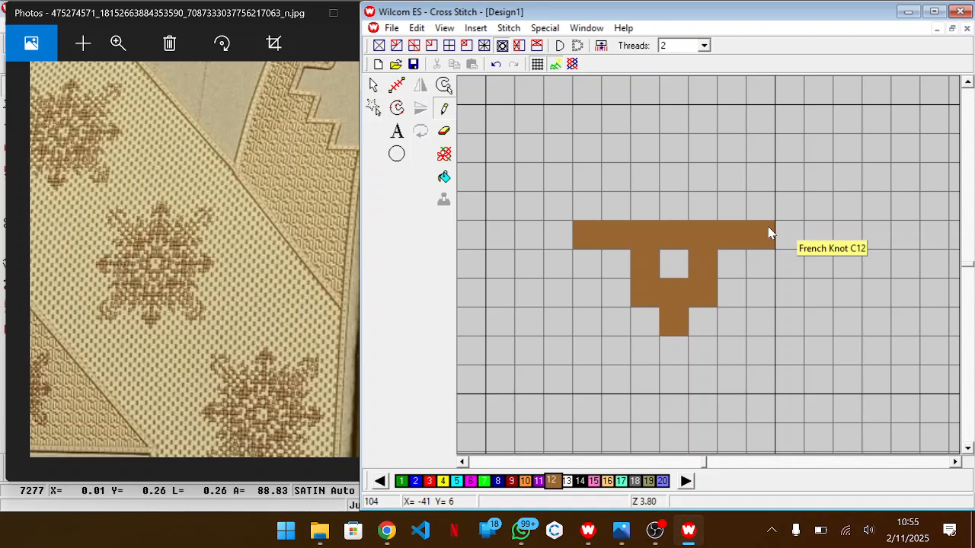
Step: Duplicate the whole motif rotated a quarter turn and join it to the row's left end to form a corner
key("ctrl+a")
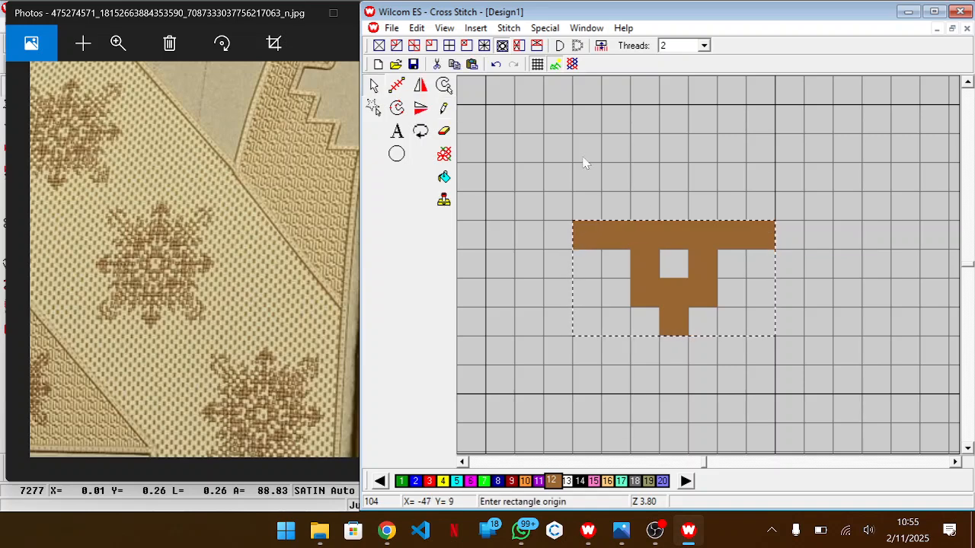
left_click(421, 131)
left_click_drag(688, 281, 587, 148)
key("shift+z")
Step: Duplicate the two-petal corner rotated 180 degrees and place it opposite to close the square frame with four petals
left_click(551, 136)
left_click(789, 353)
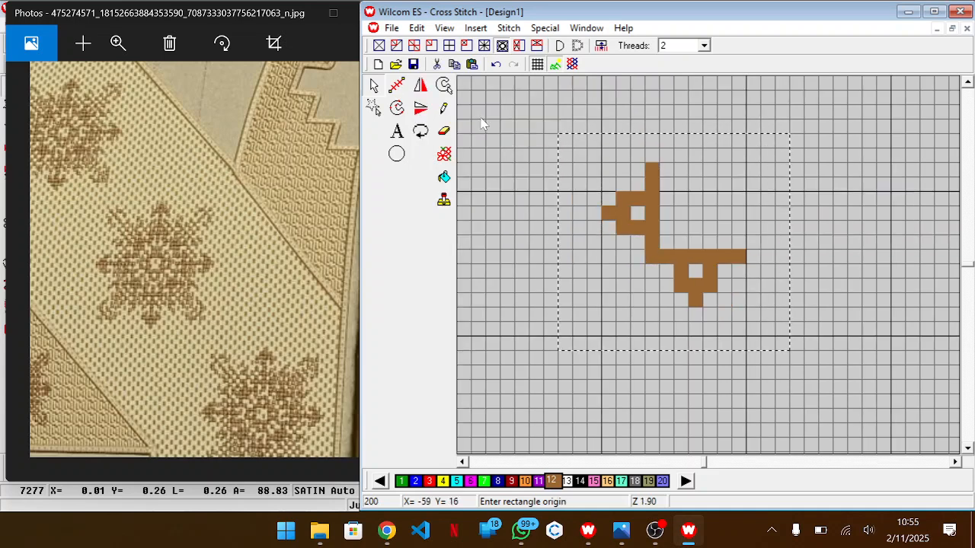
left_click(421, 131)
left_click(422, 131)
left_click_drag(643, 266, 685, 214)
left_click(829, 362)
Step: Below the lower petal, pencil a five-cell-wide U with a raised centre cell and cells enclosing one gap under its right half
left_click(445, 108)
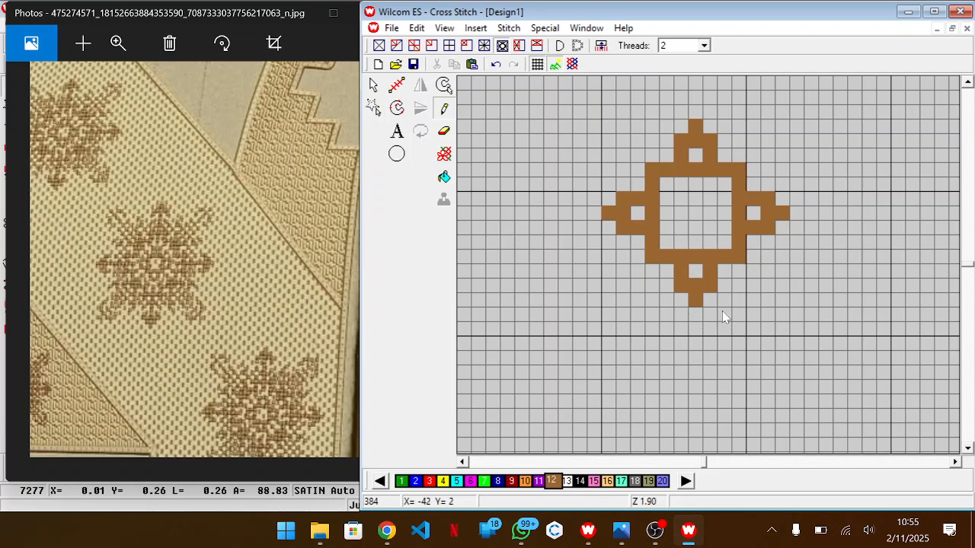
mouse_move(723, 315)
left_mouse_down()
mouse_move(725, 341)
mouse_move(712, 329)
mouse_move(724, 337)
mouse_move(668, 338)
mouse_move(692, 327)
mouse_move(671, 316)
mouse_move(668, 342)
left_mouse_up()
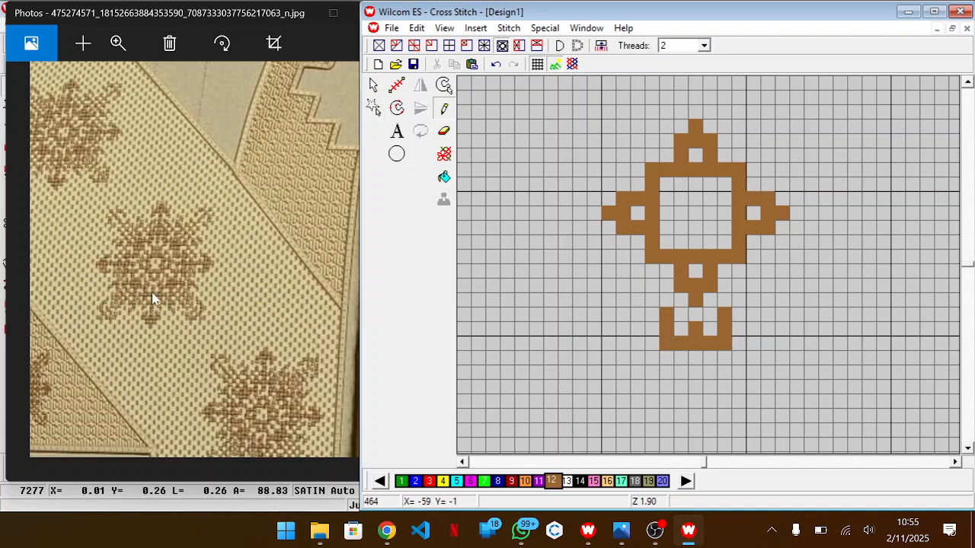
left_click(700, 362)
left_click(704, 376)
left_click(727, 358)
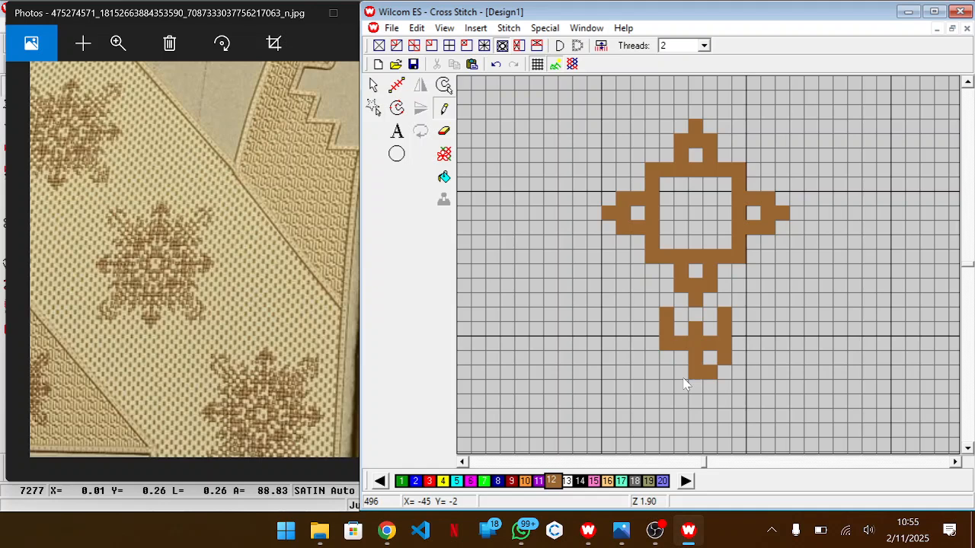
Step: Add two diagonal cells around the next gap to the lower right and extend the centre stem down three cells
left_click(737, 375)
left_click(726, 386)
left_click_drag(696, 391, 695, 425)
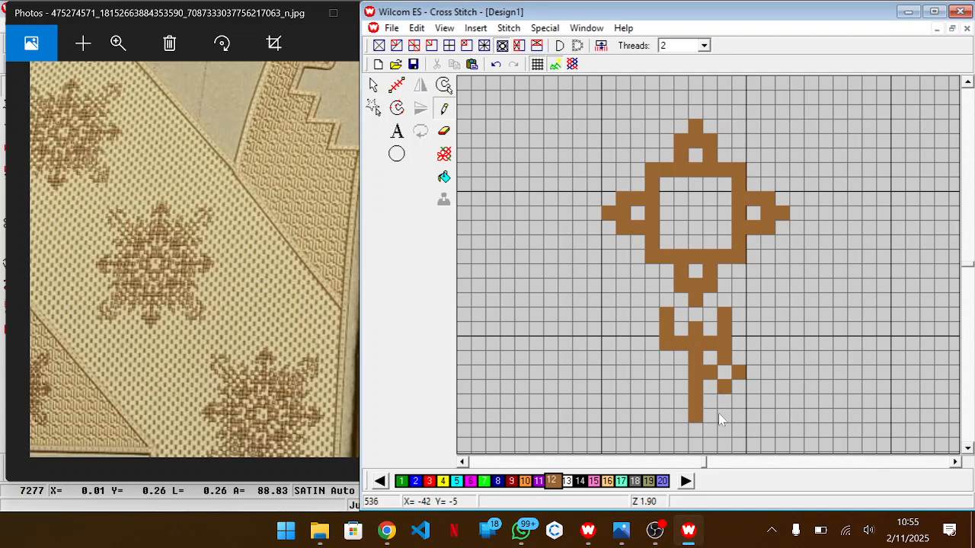
Step: Finish the stem's foot with a right-hand hook, a four-cell row, a three-cell row and a single-cell tip
left_click(719, 419)
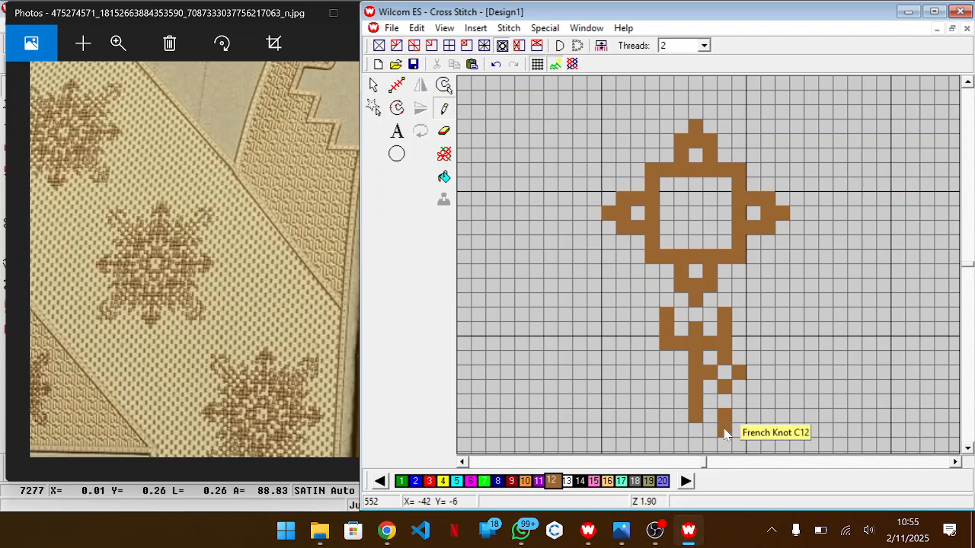
left_click_drag(725, 434, 682, 434)
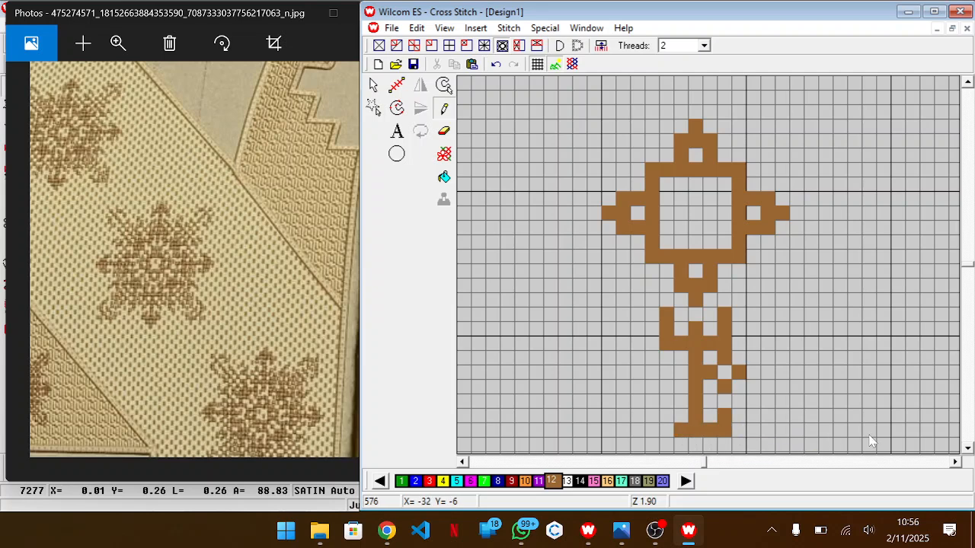
scroll(970, 409, "down", 1)
scroll(970, 409, "down", 1)
left_click_drag(716, 387, 682, 386)
left_click(696, 402)
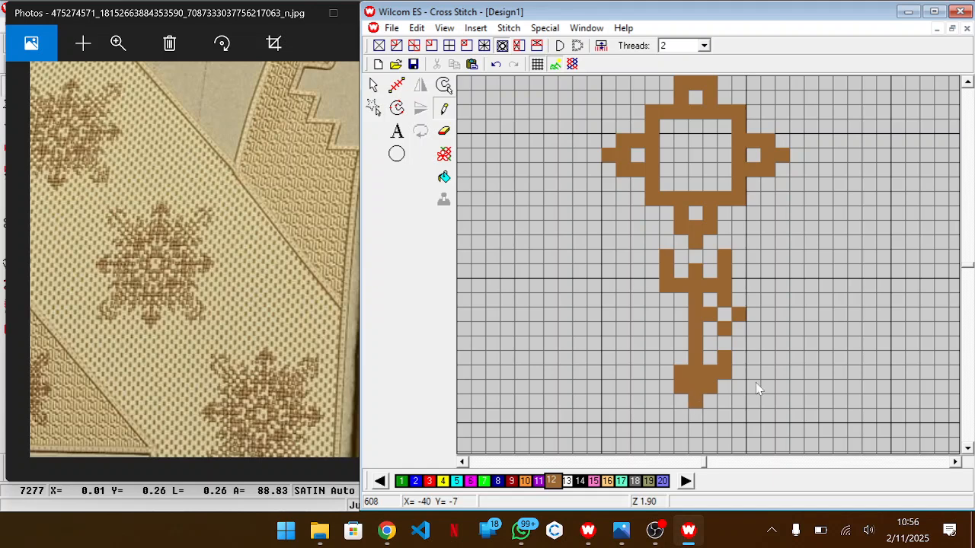
Step: Mirror the right half of the lower arm horizontally and place the copy on the left side of its stem
left_click(772, 240)
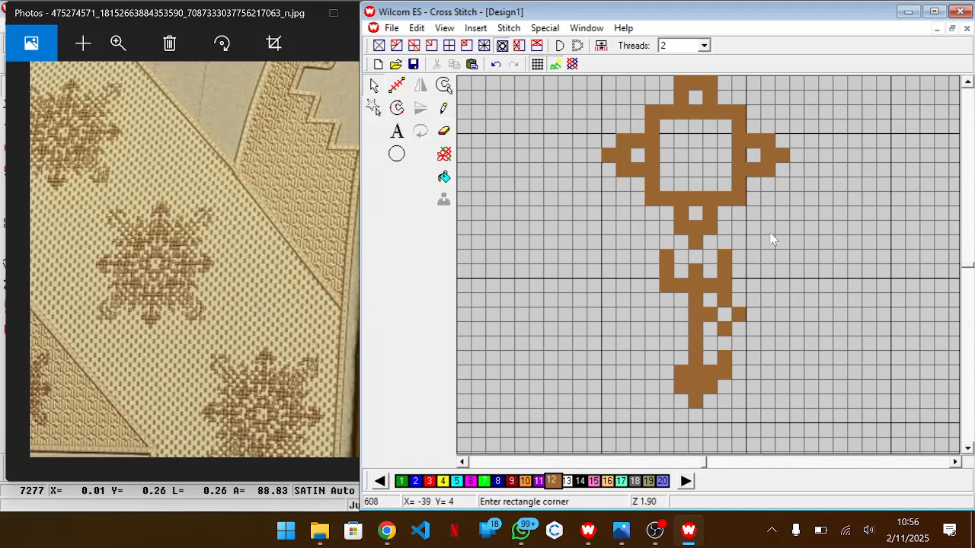
left_click(686, 425)
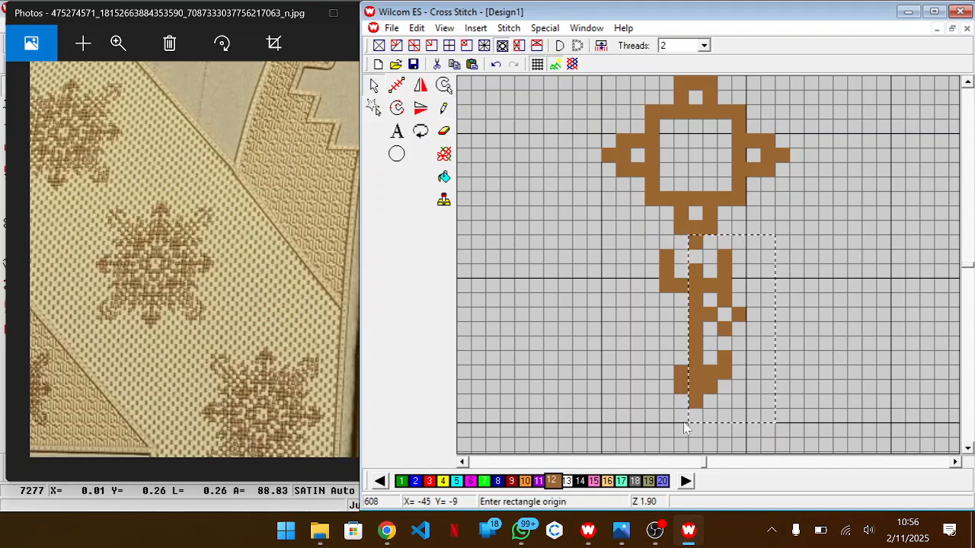
left_click(420, 84)
left_click_drag(724, 327, 650, 331)
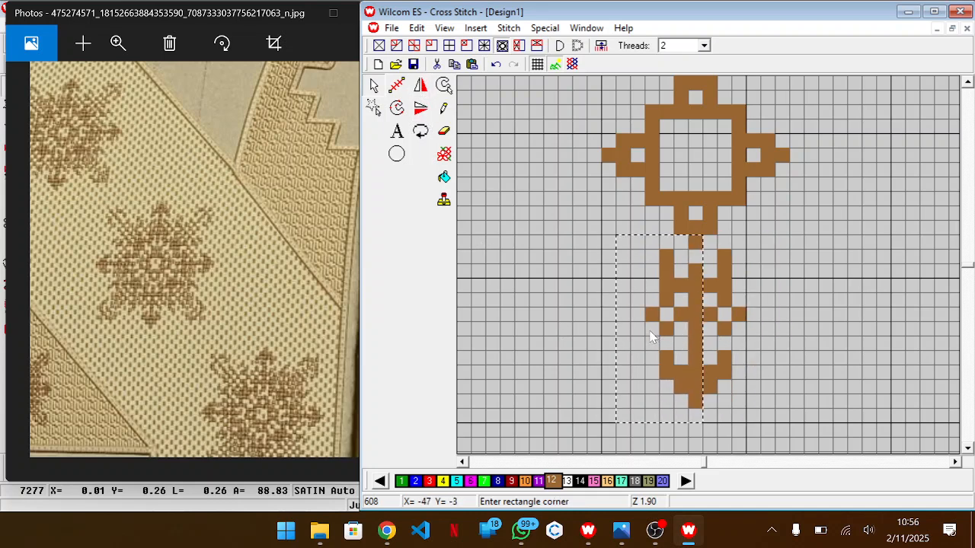
left_click(797, 315)
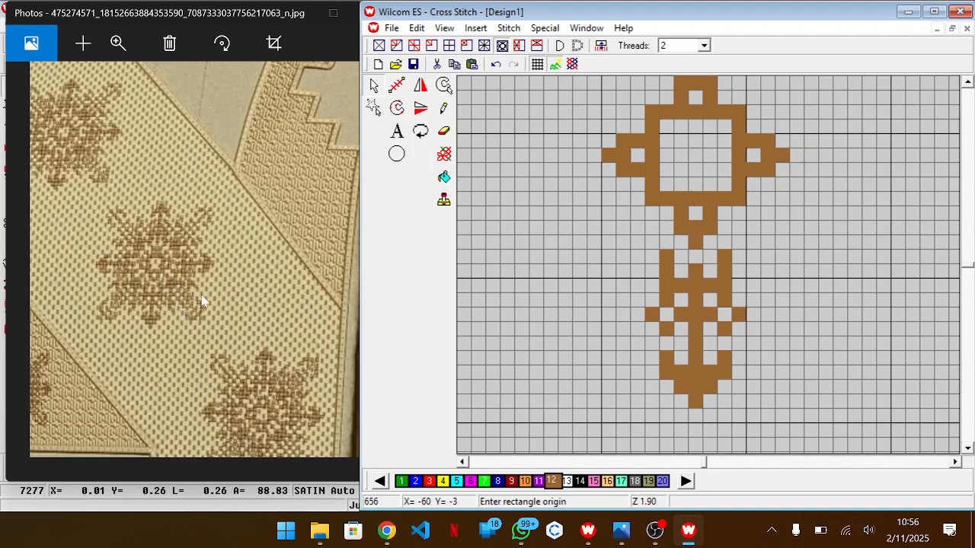
Step: Pencil one extra cell at each end of the U's base row in the lower arm
left_click(444, 109)
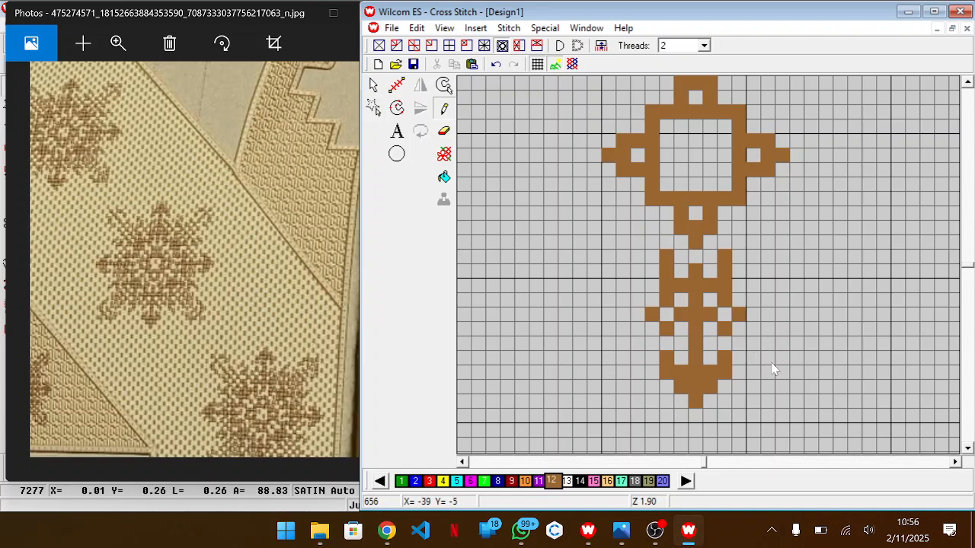
left_click(742, 313)
left_click(737, 286)
left_click(655, 286)
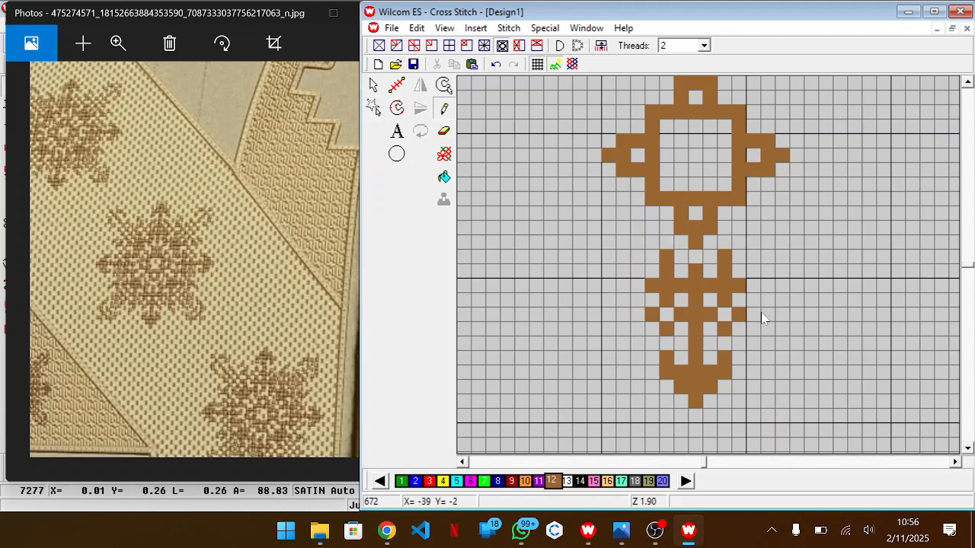
Step: Pencil a four-cell diamond around one empty cell, just to the right of the lower arm
left_click(767, 314)
left_click(781, 300)
left_click(798, 315)
left_click(783, 329)
Step: Copy the lower arm flipped vertically onto the top of the square frame and delete the small diamond copied beside it
left_click(556, 464)
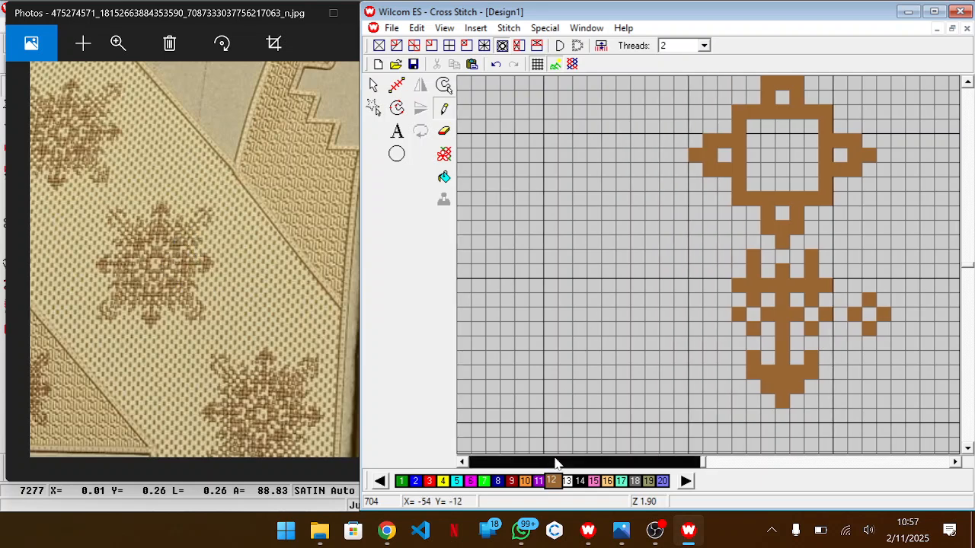
left_click(750, 465)
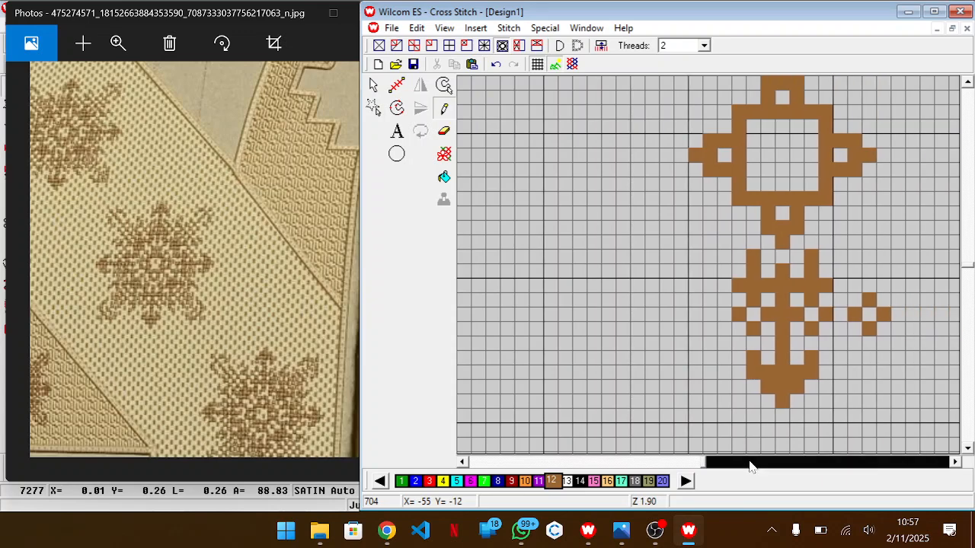
key("shift+z")
key("b")
left_click_drag(614, 350, 834, 240)
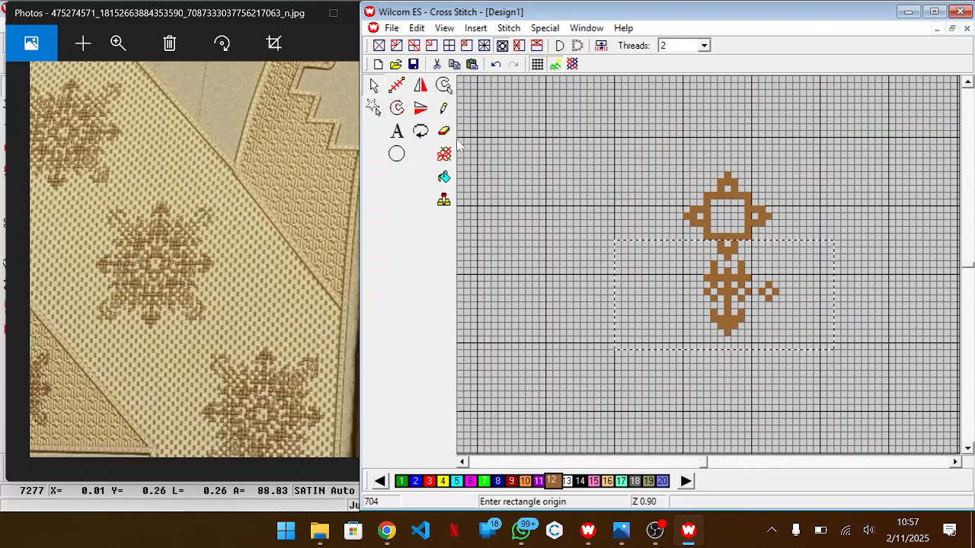
left_click_drag(716, 321, 715, 162)
left_click(838, 195)
left_click_drag(837, 195, 758, 128)
key("Delete")
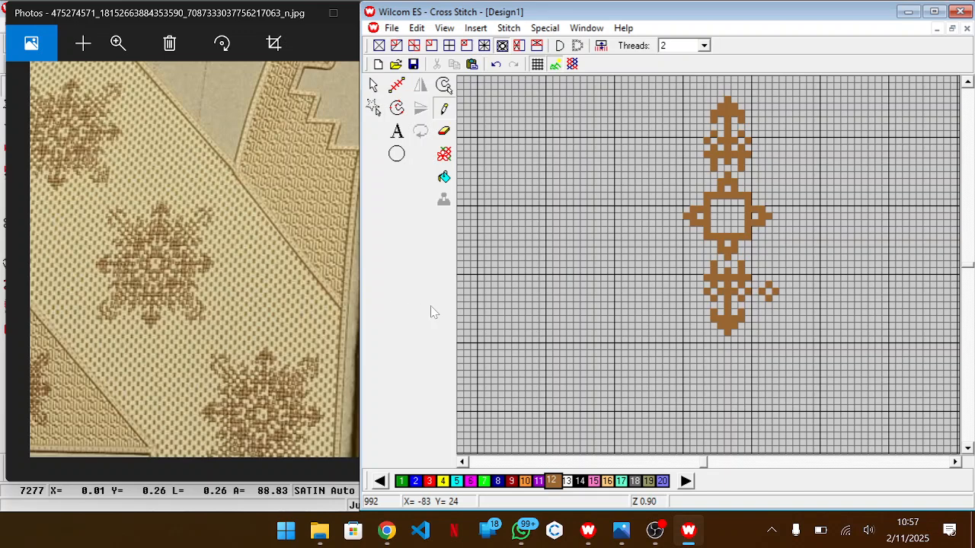
Step: In the empty area left of the motif, pencil a five-cell X and extend its lower-left leg diagonally by four cells
key("z")
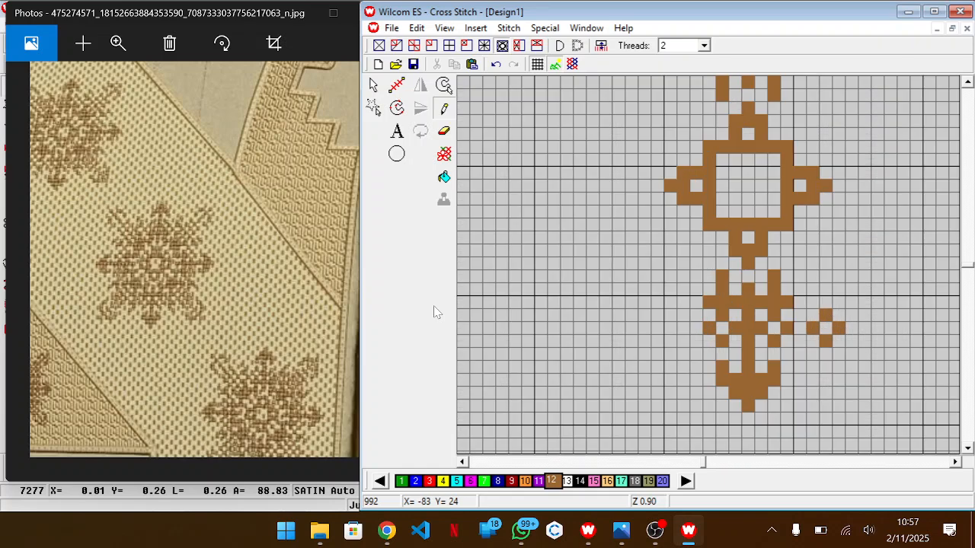
left_click(500, 464)
left_click(499, 464)
left_click(500, 463)
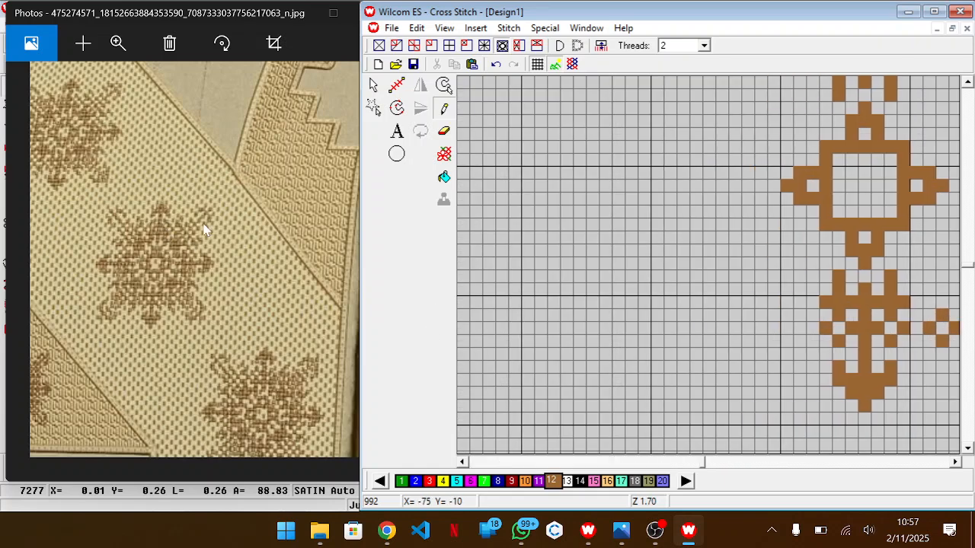
left_click(619, 199)
left_click(607, 188)
left_click(605, 212)
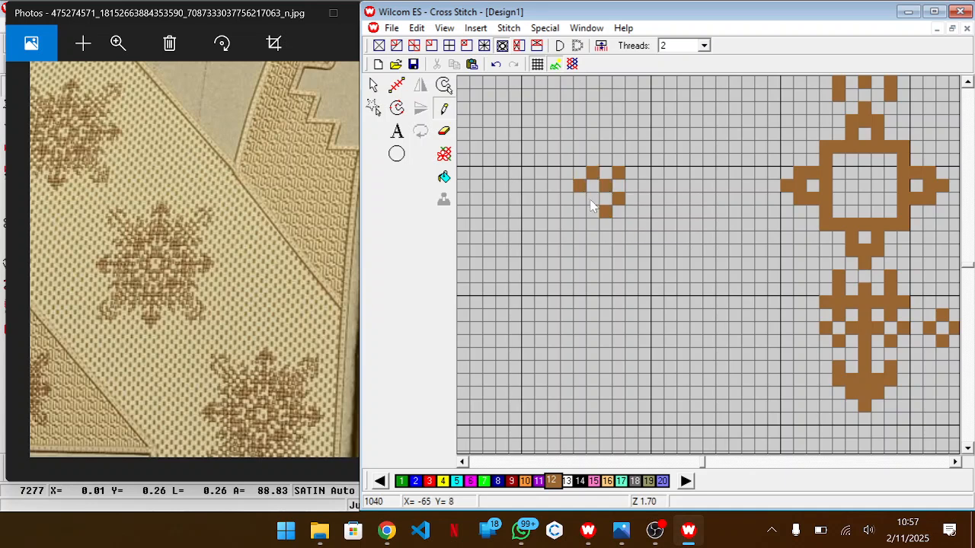
left_click(591, 202)
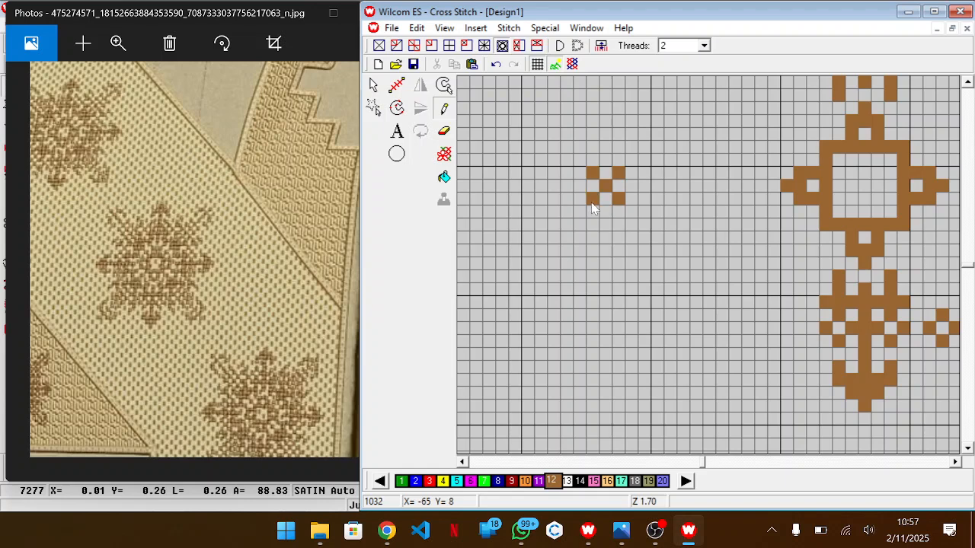
left_click(541, 246)
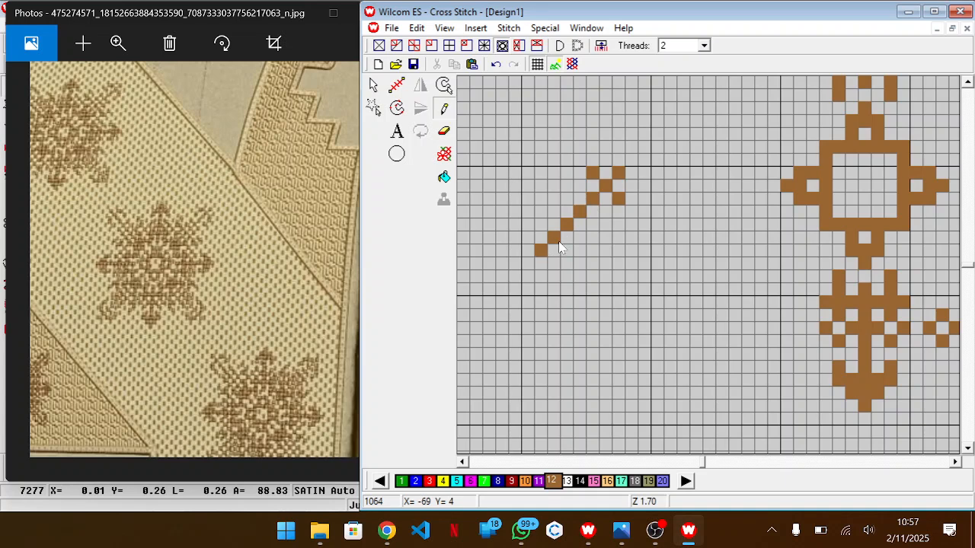
Step: Pencil a diagonal two-cell pair on each side of the X and repeat the lower-right pair down the line's lower flank
left_click(620, 225)
left_click(583, 162)
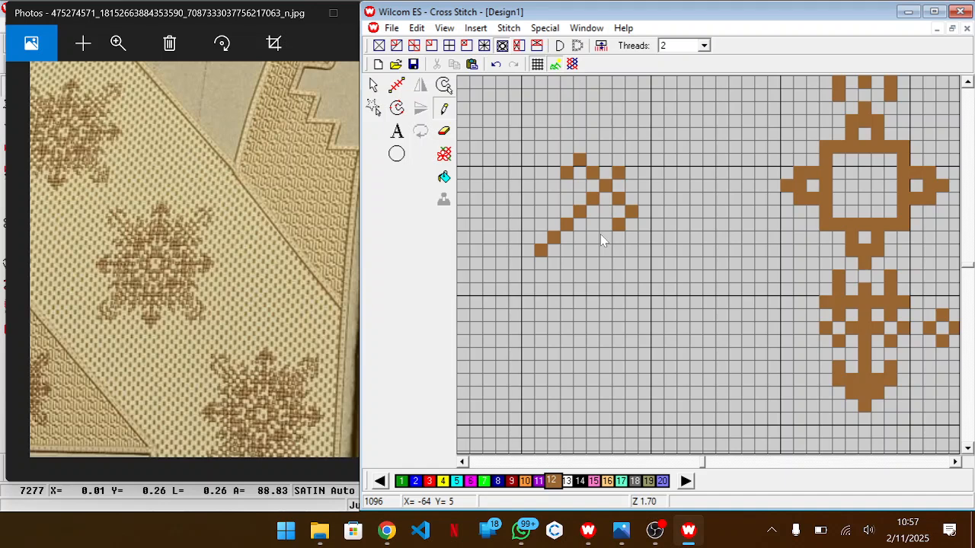
key("Escape")
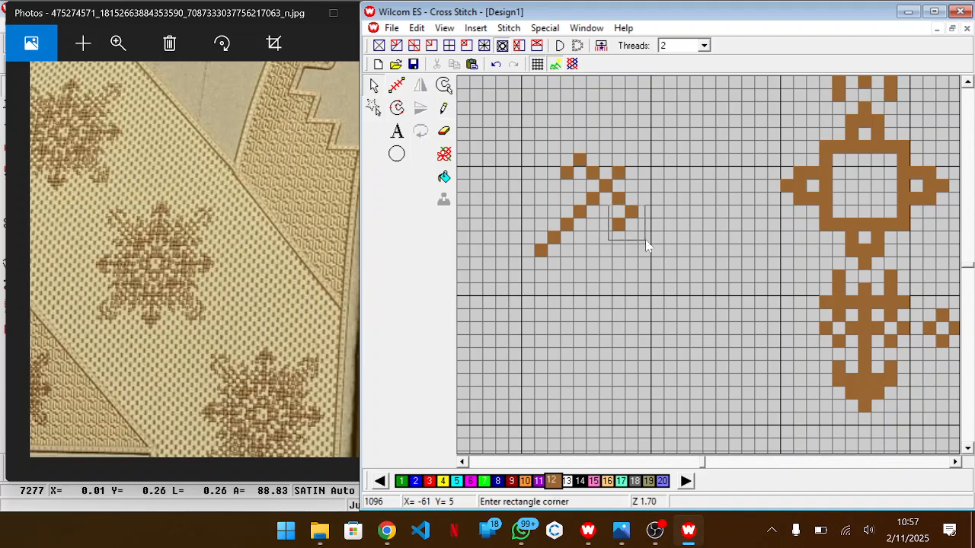
left_click(644, 244)
left_click_drag(613, 233, 611, 228)
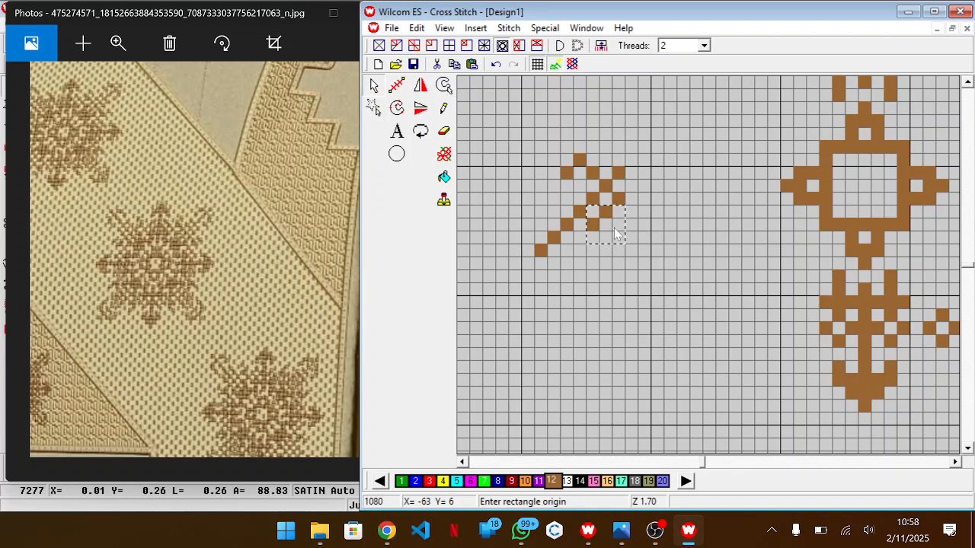
left_click_drag(616, 234, 561, 279)
key("ctrl+v")
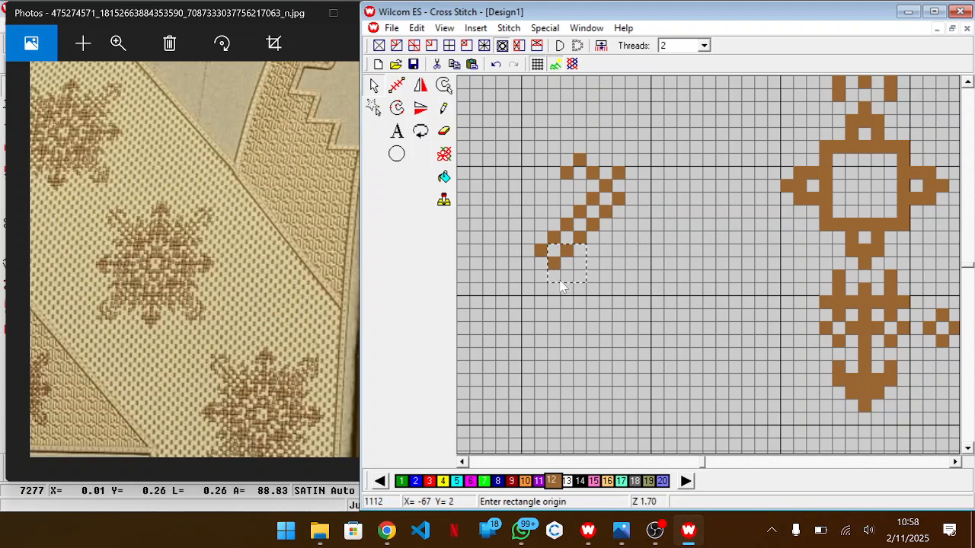
Step: Repeat the two-cell pair along the line's upper flank to complete a checkered band and delete the leftover pair above it
key("Delete")
key("ctrl+v")
left_click_drag(635, 220, 575, 204)
key("ctrl+v")
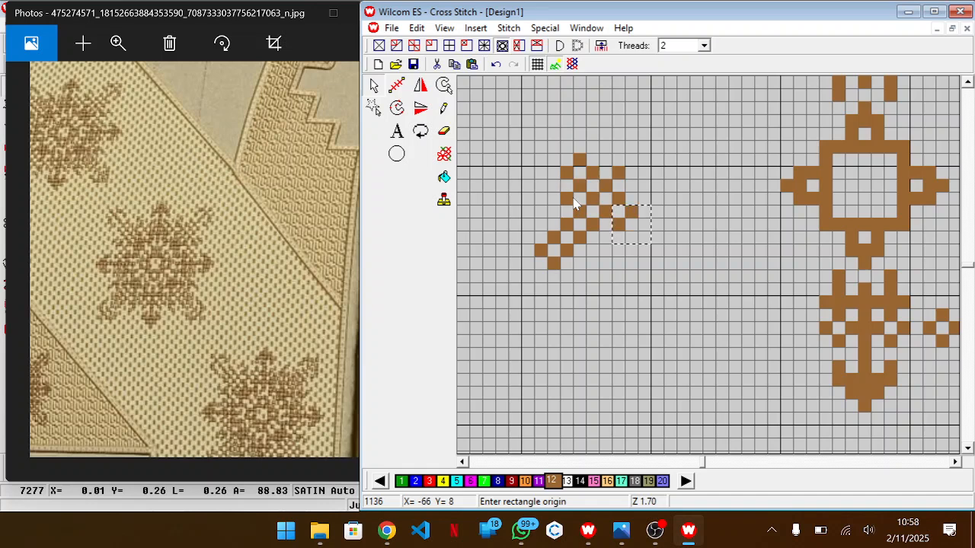
left_click_drag(632, 225, 557, 226)
key("ctrl+v")
left_click_drag(616, 213, 526, 233)
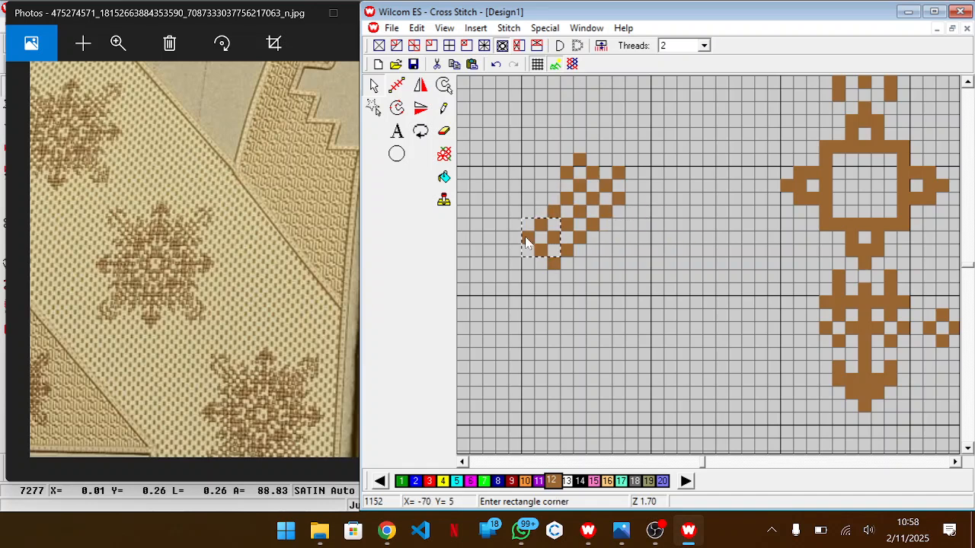
left_click_drag(538, 134, 586, 175)
key("Delete")
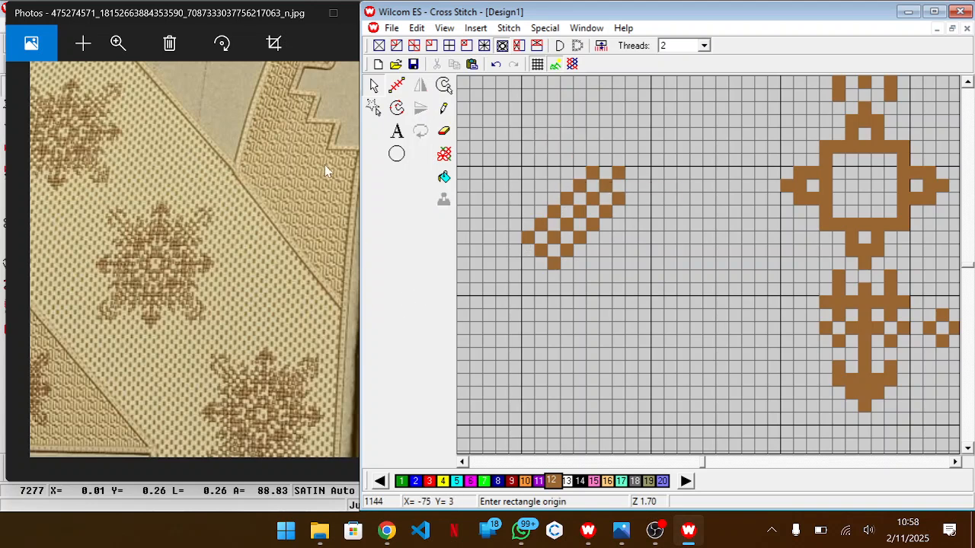
Step: Pencil a solid 3-by-3-cell block at the band's lower-left end and a four-cell diamond off the block's lower-right corner
left_click(445, 108)
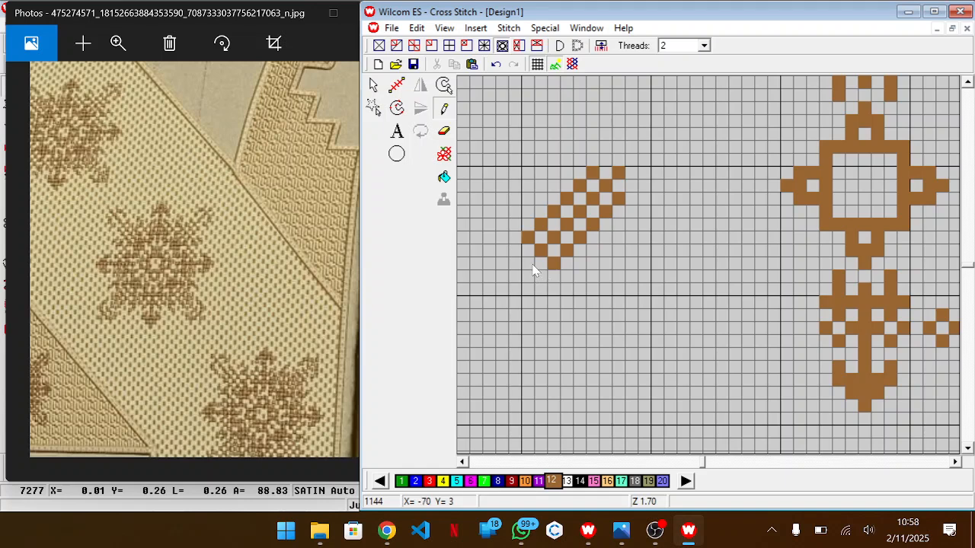
mouse_move(538, 266)
left_mouse_down()
mouse_move(523, 270)
mouse_move(531, 253)
mouse_move(543, 266)
mouse_move(528, 283)
left_mouse_up()
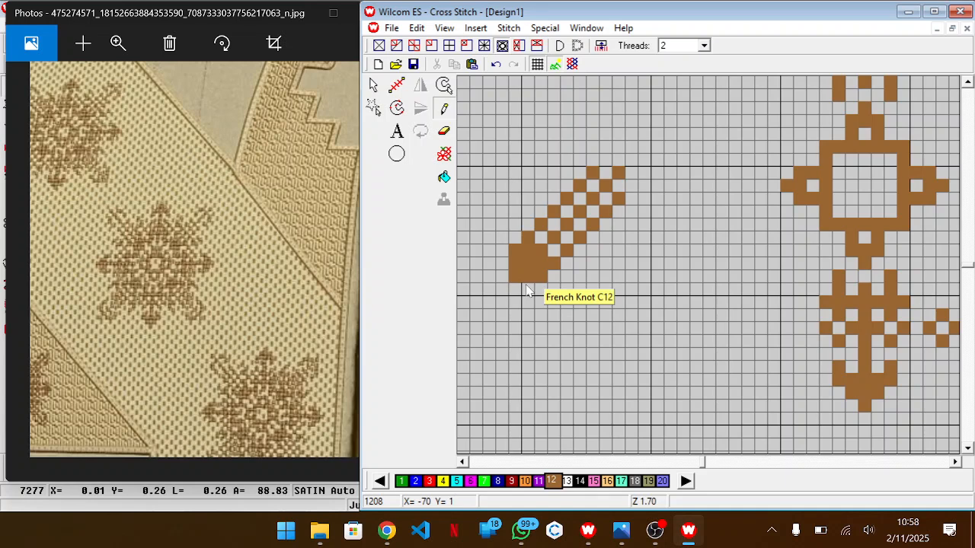
left_click(568, 277)
left_click(580, 288)
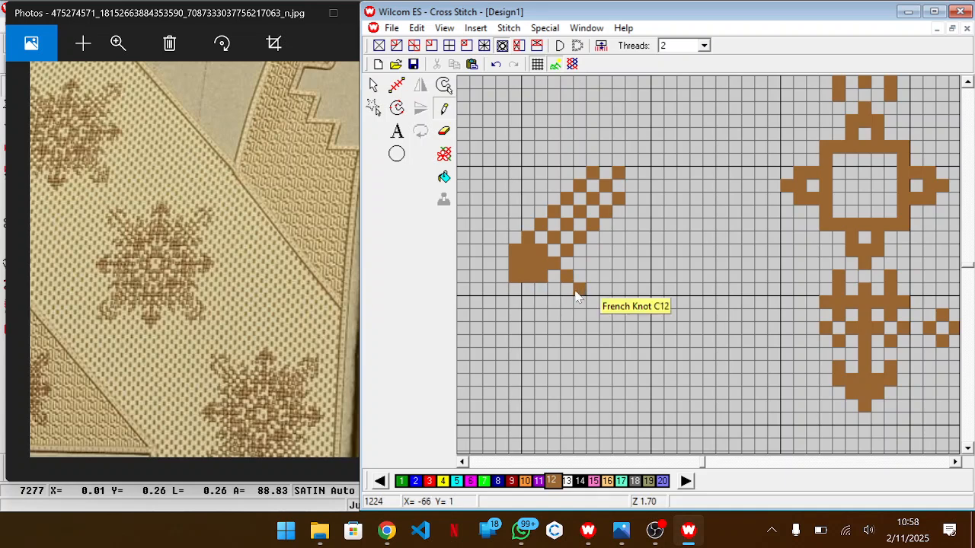
left_click(559, 289)
left_click(568, 302)
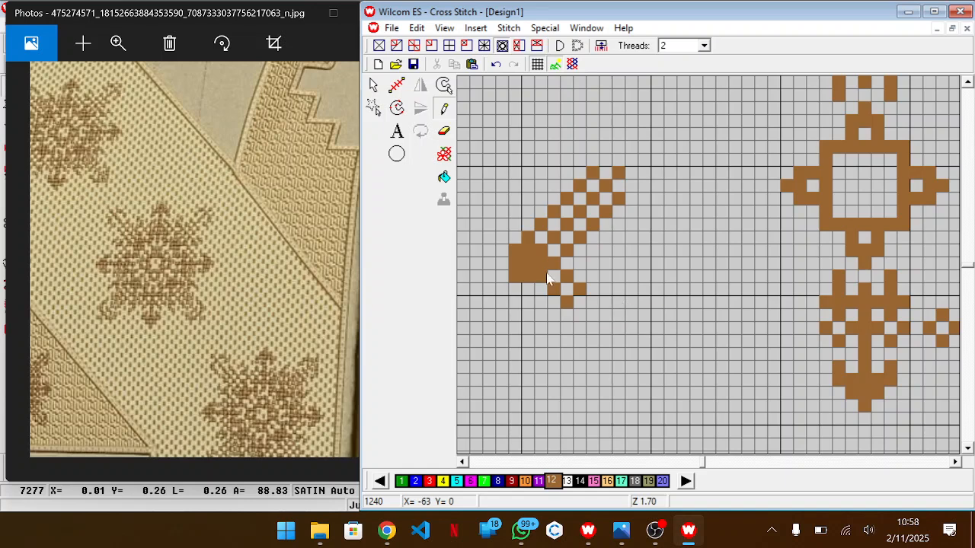
Step: Copy the block's diamond flipped vertically and horizontally, placing it off the block's upper-left corner
left_click_drag(534, 258, 611, 334)
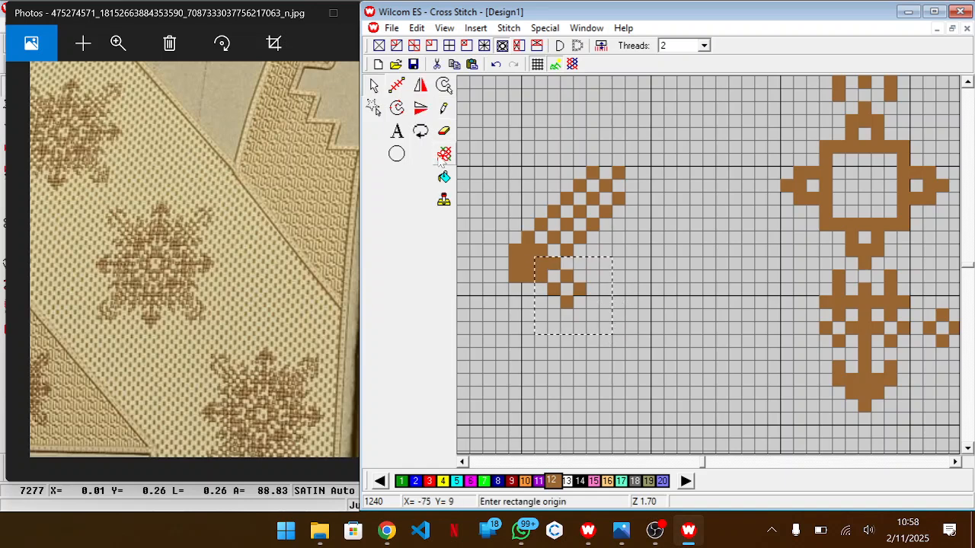
left_click(422, 107)
left_click_drag(589, 299, 516, 236)
left_click(420, 86)
left_click(681, 215)
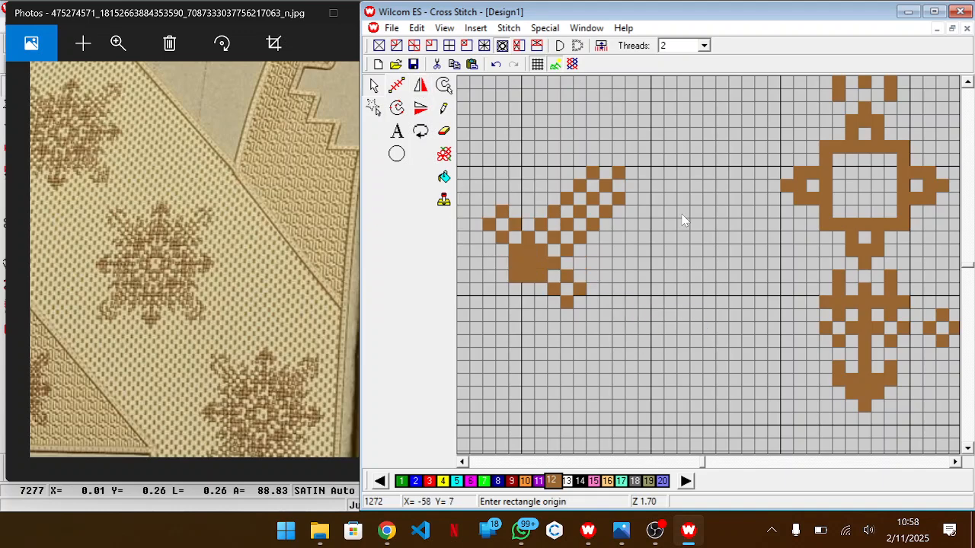
Step: Place a duplicate of the whole pattern far to the upper left and move the diagonal band upward, clear of the main motif
key("shift+z")
left_click_drag(711, 188, 573, 319)
left_click_drag(646, 276, 616, 257)
left_click(617, 261)
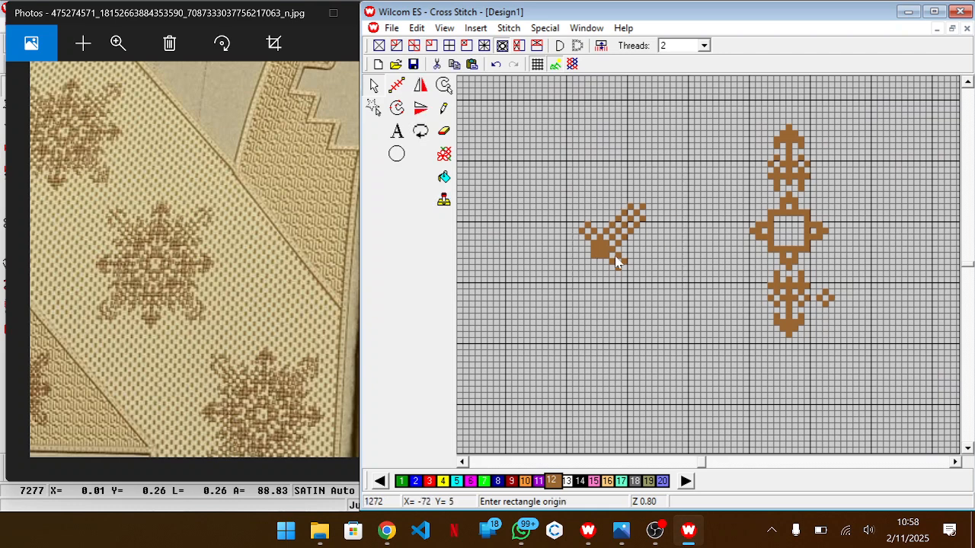
key("ctrl+v")
left_click_drag(573, 198, 635, 221)
left_click_drag(714, 133, 862, 353)
Step: Duplicate the two-armed motif rotated 90 degrees over the same centre to add left and right arms
left_click_drag(724, 87, 901, 422)
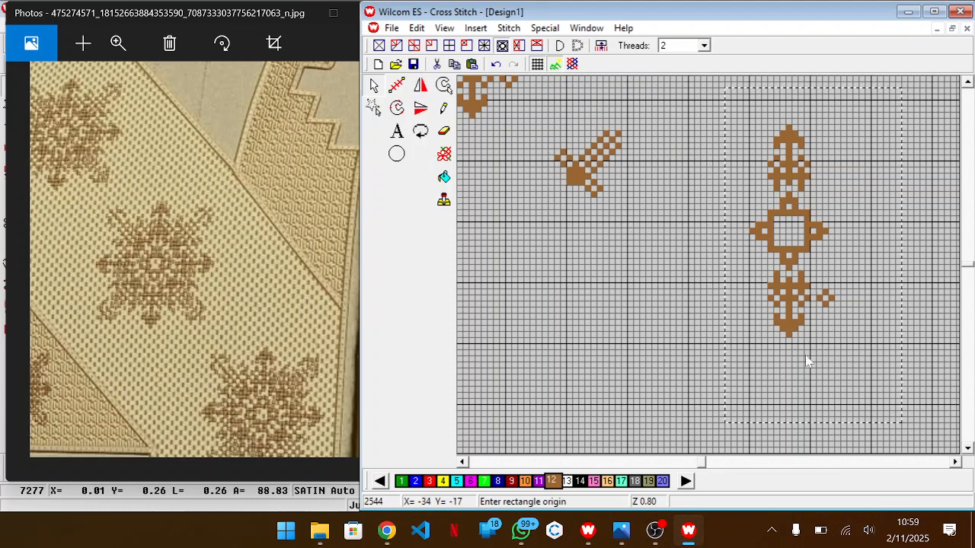
left_click(425, 135)
left_click_drag(777, 267, 729, 265)
left_click(693, 139)
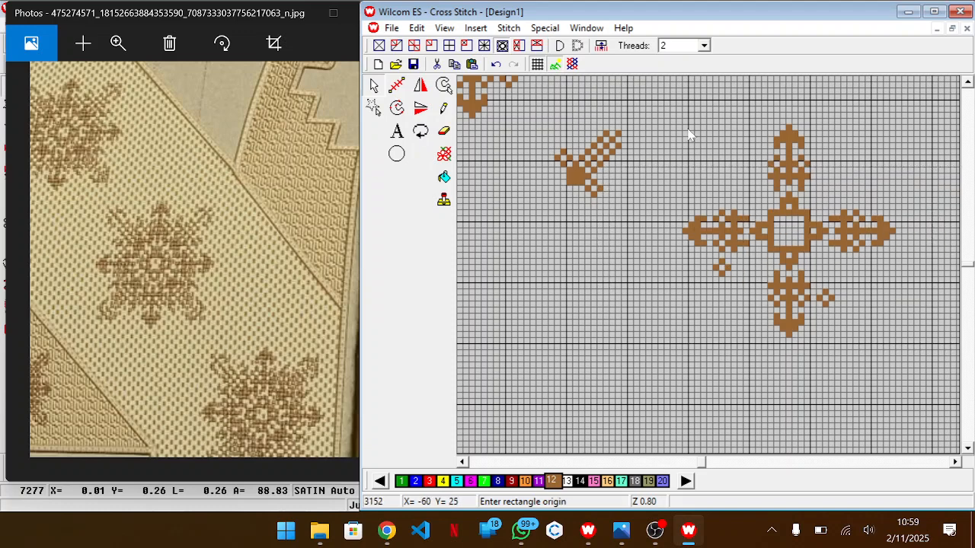
Step: Move the diagonal band to the frame's upper-right corner and lengthen it outward with a copy of its outer checkered section
left_click_drag(665, 108, 533, 217)
left_click_drag(582, 190, 830, 217)
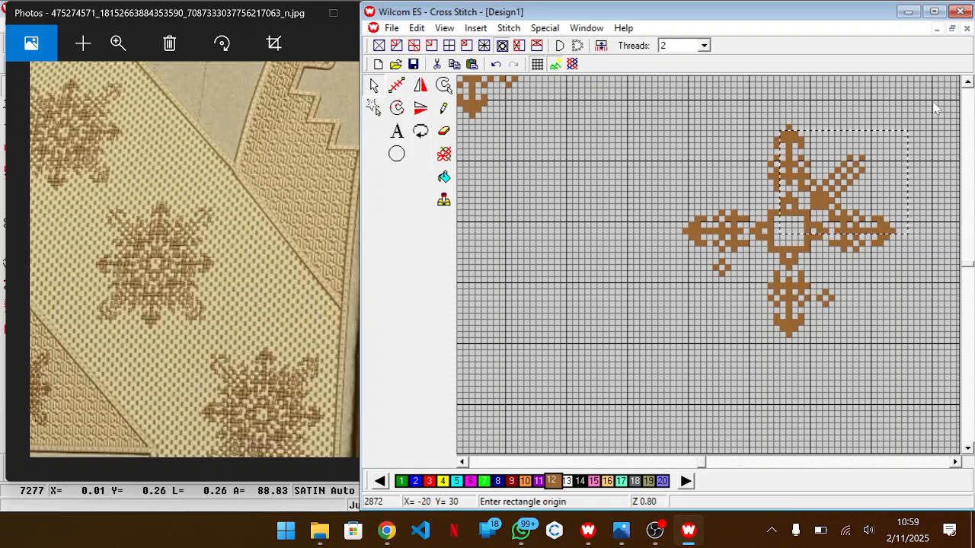
left_click_drag(924, 108, 843, 193)
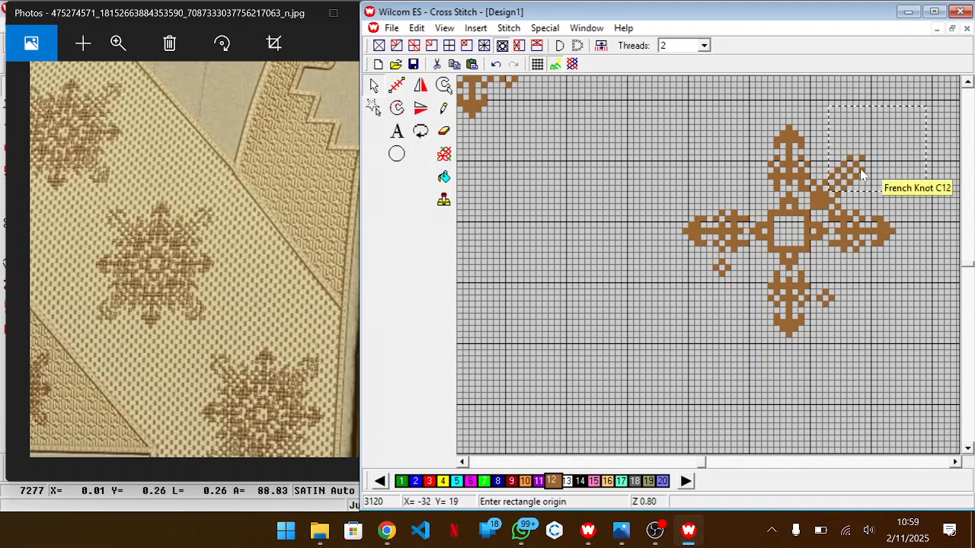
left_click_drag(857, 190, 886, 152)
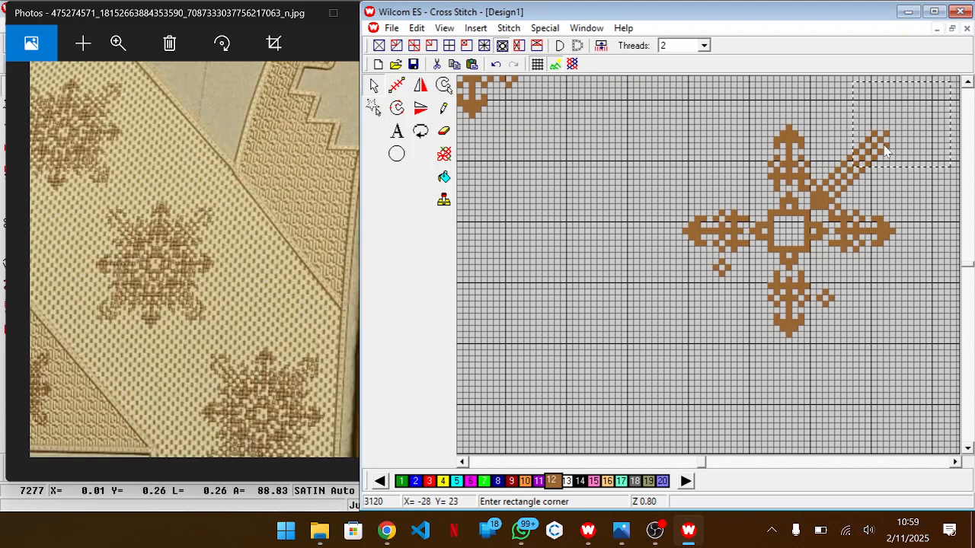
left_click(886, 152)
left_click(928, 106)
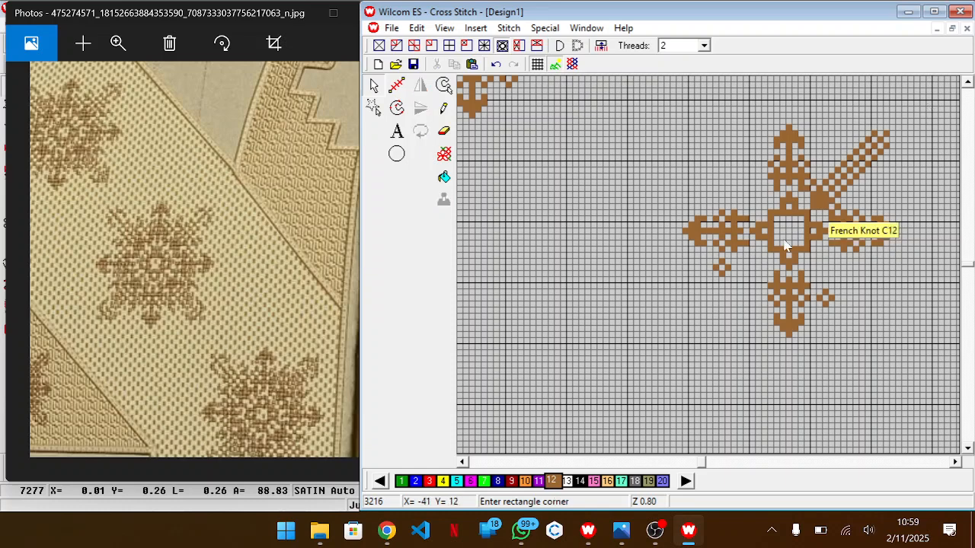
Step: Copy the motif's upper-right quarter mirrored horizontally onto the upper-left side to add the opposite diagonal band
left_click(761, 273)
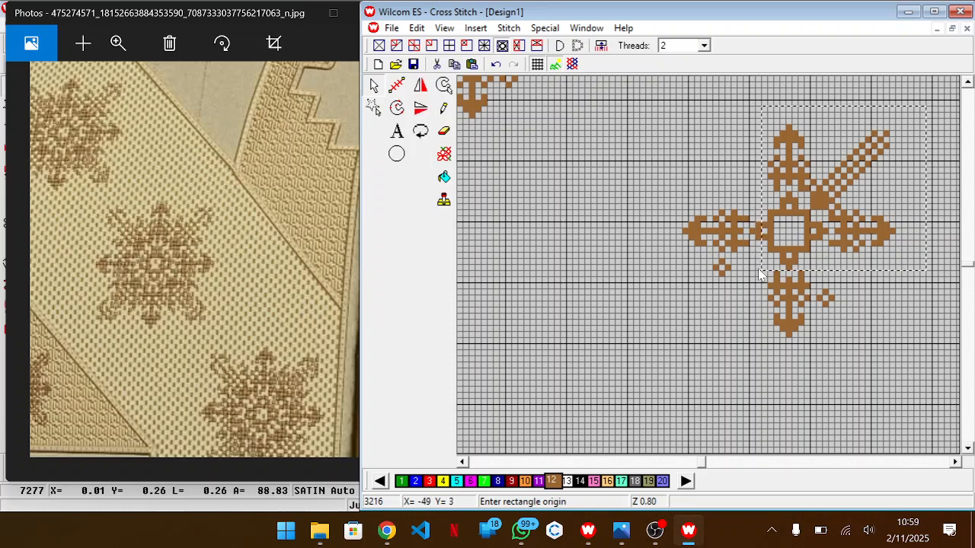
left_click(421, 86)
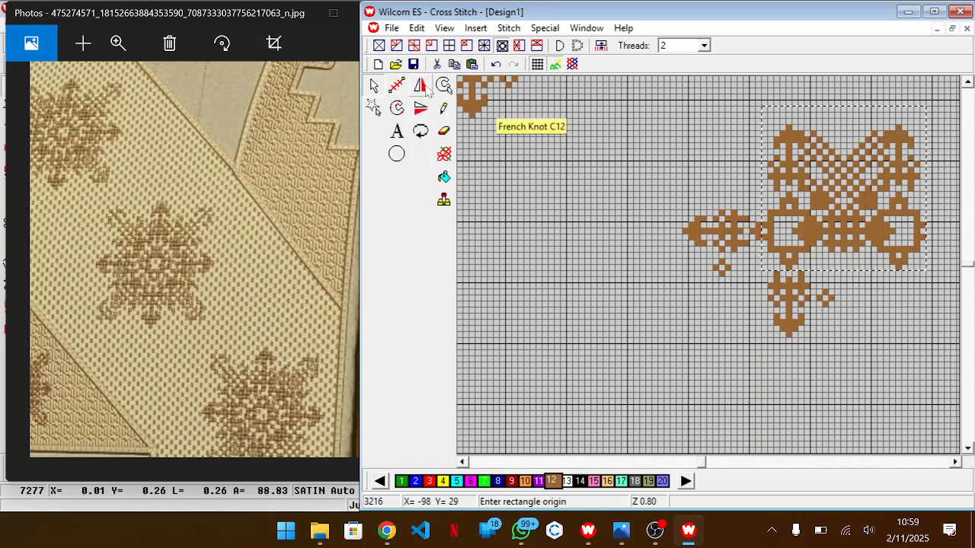
left_click(895, 193)
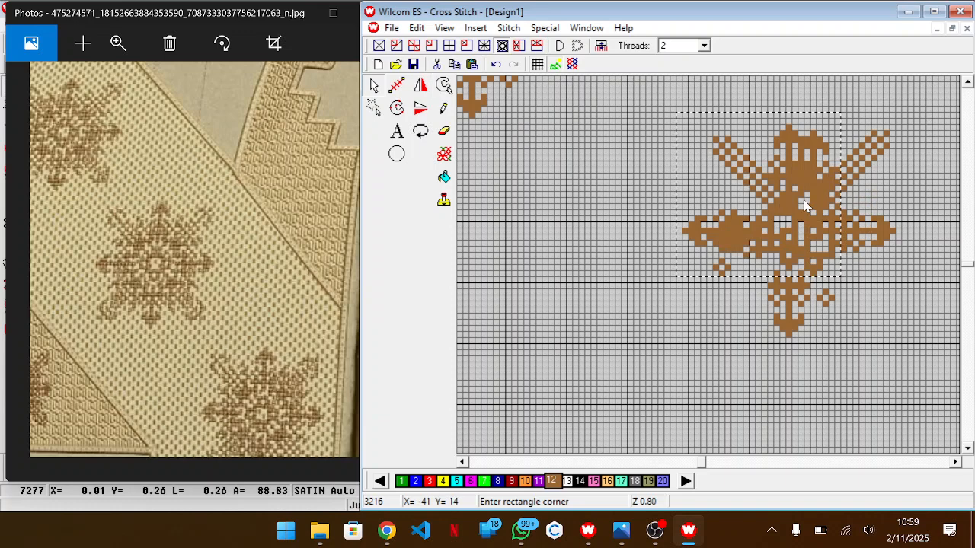
Step: Copy the motif's upper half flipped vertically and place it over the lower half to form the two lower diagonal bands
left_click(931, 87)
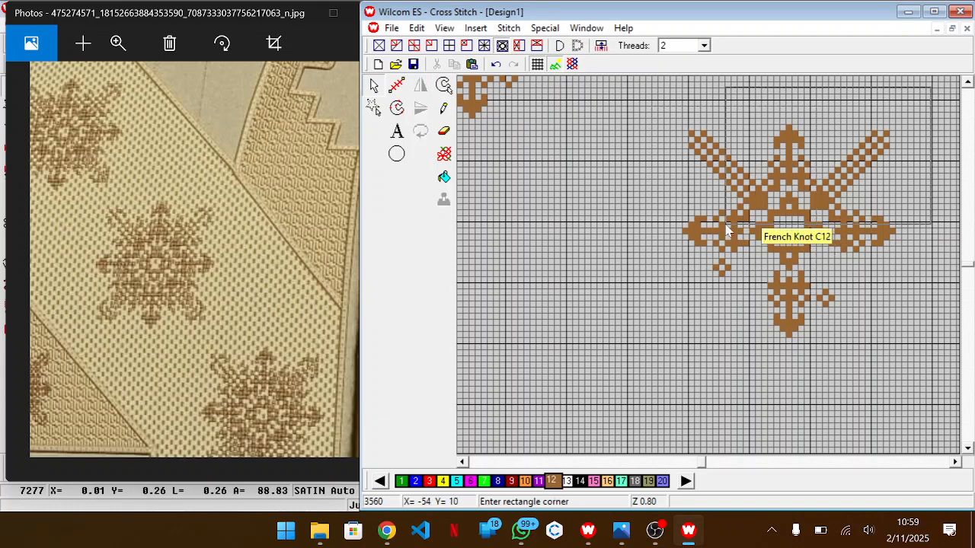
left_click(633, 236)
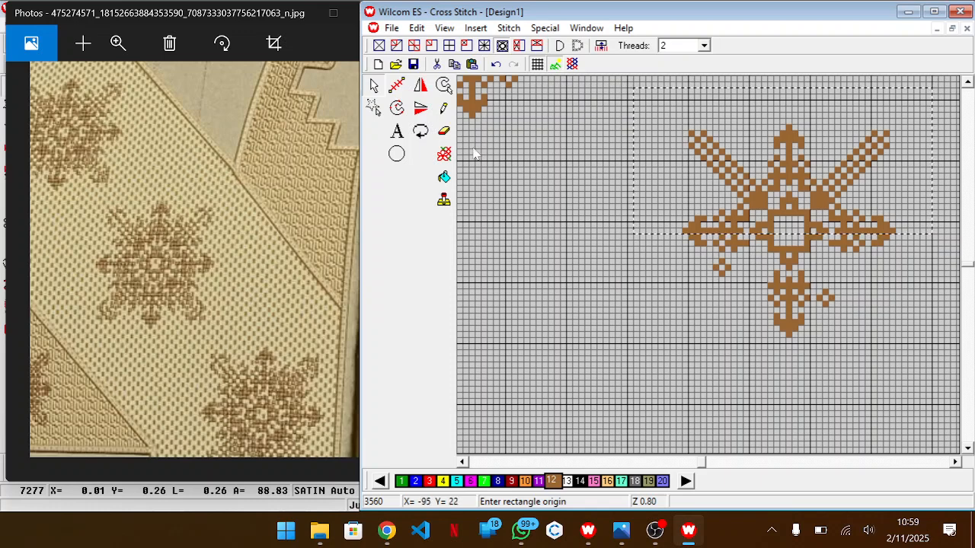
left_click(421, 107)
left_click_drag(794, 219, 797, 359)
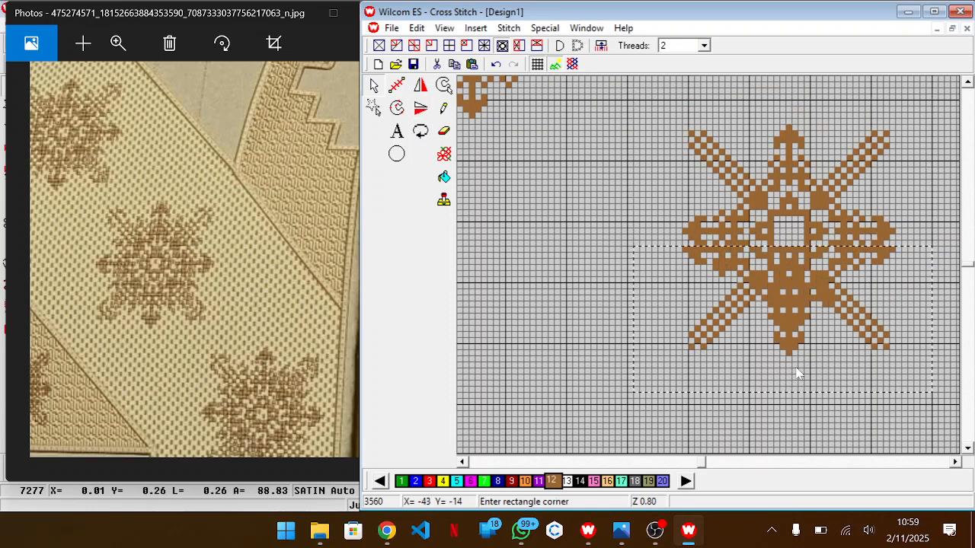
left_click(612, 233)
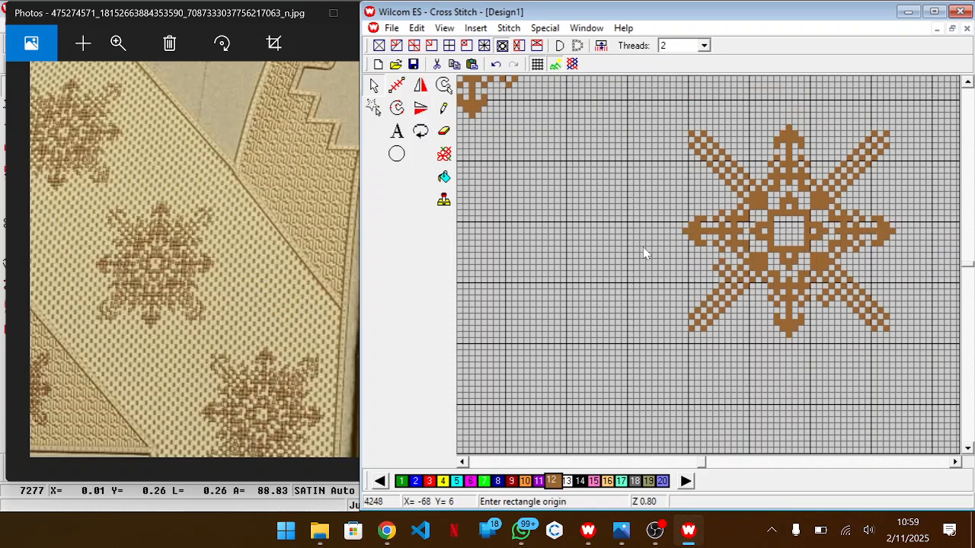
Step: Examine the outer end of the upper-right diagonal band and the whole motif against the reference photo
key("shift+z")
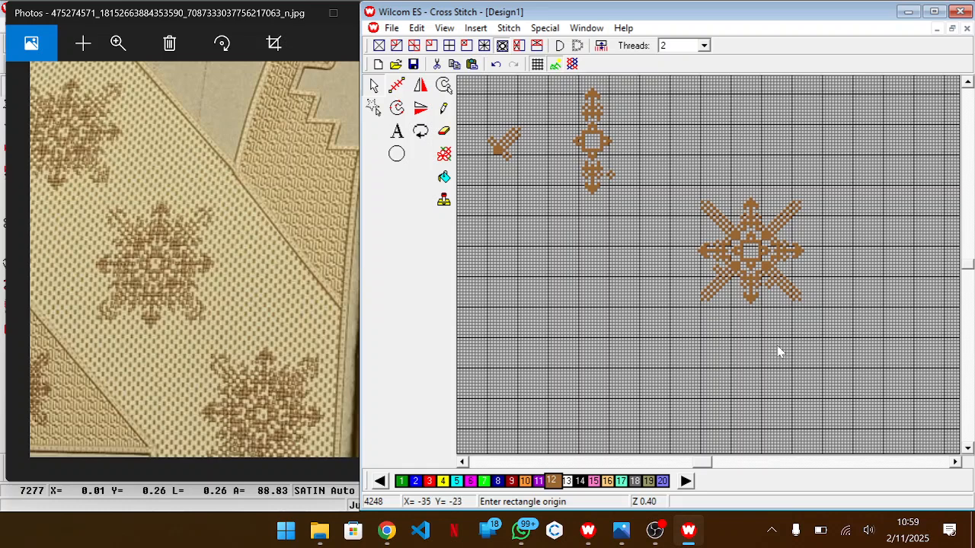
key("b")
left_click(809, 233)
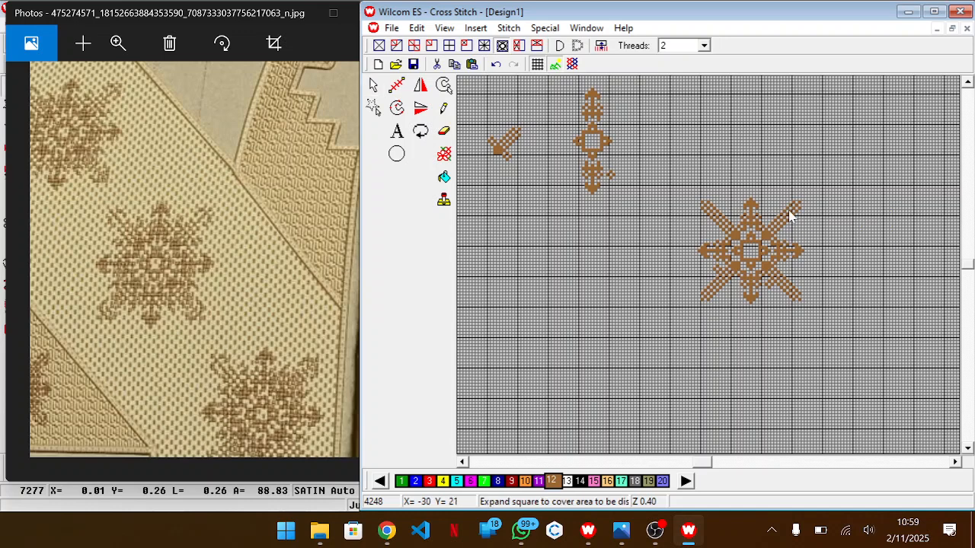
left_click(769, 184)
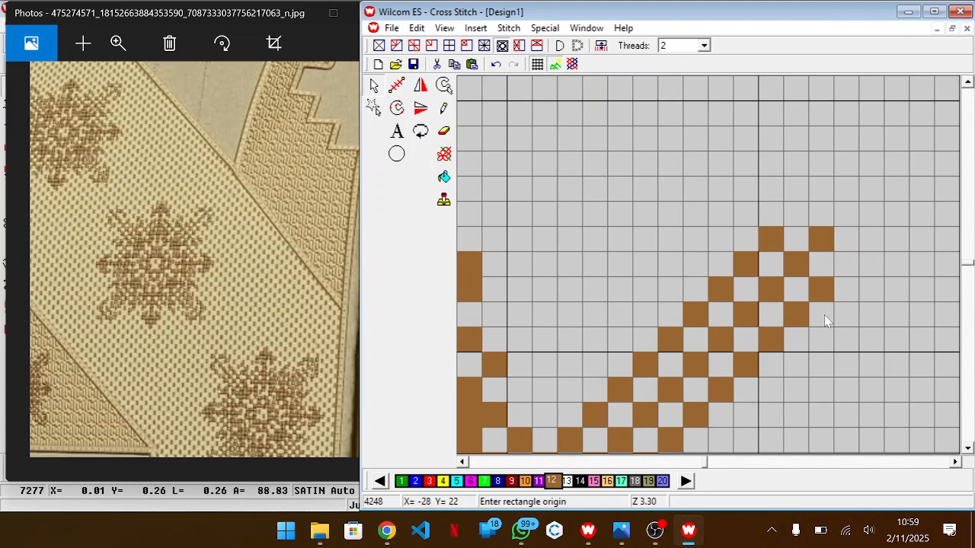
key("shift+z")
key("shift+z")
key("shift+z")
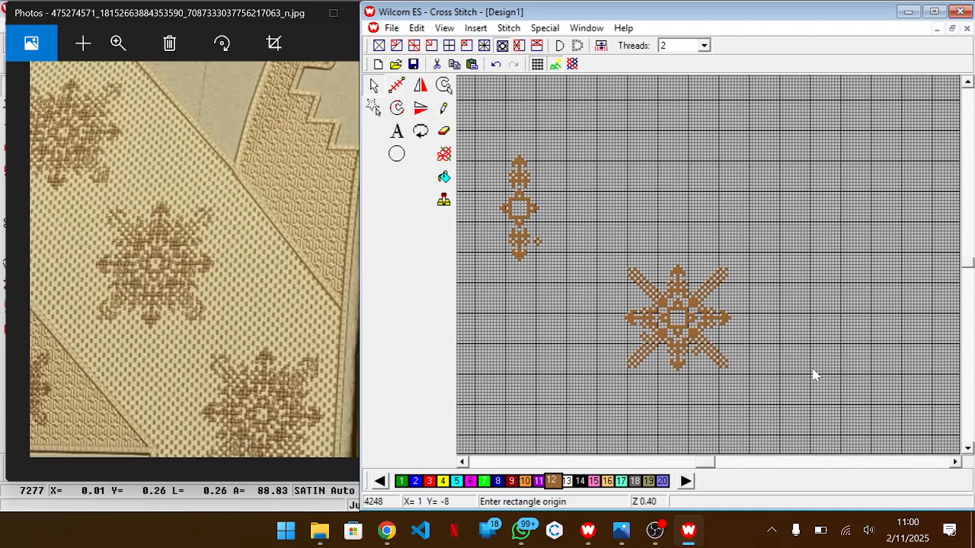
key("z")
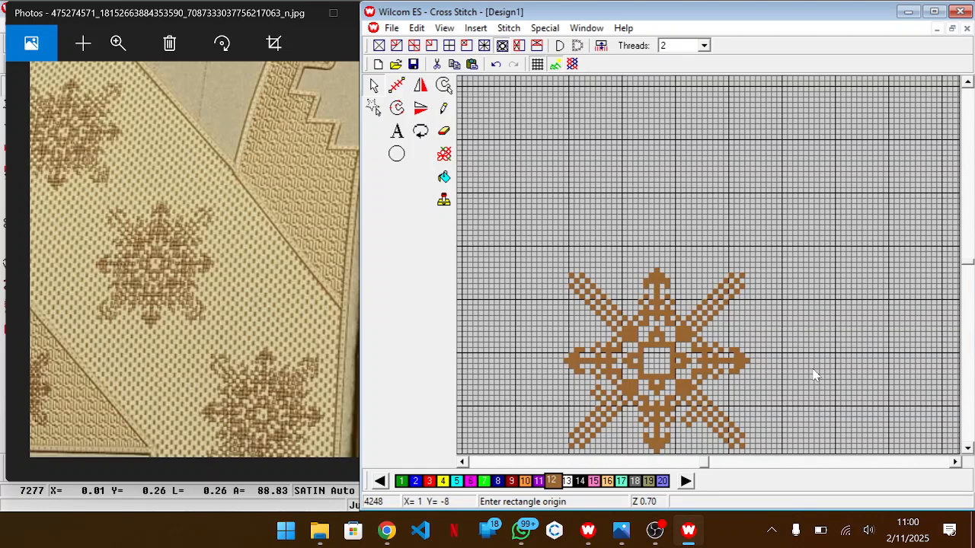
left_click(968, 373)
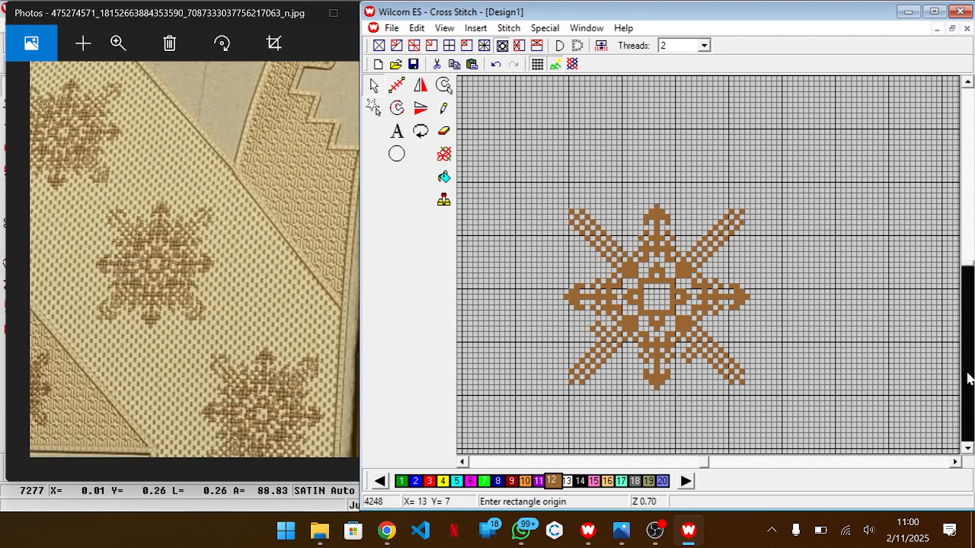
Step: Delete the lower half of the motif beneath the central square frame, including the stray diamonds
left_click(584, 294)
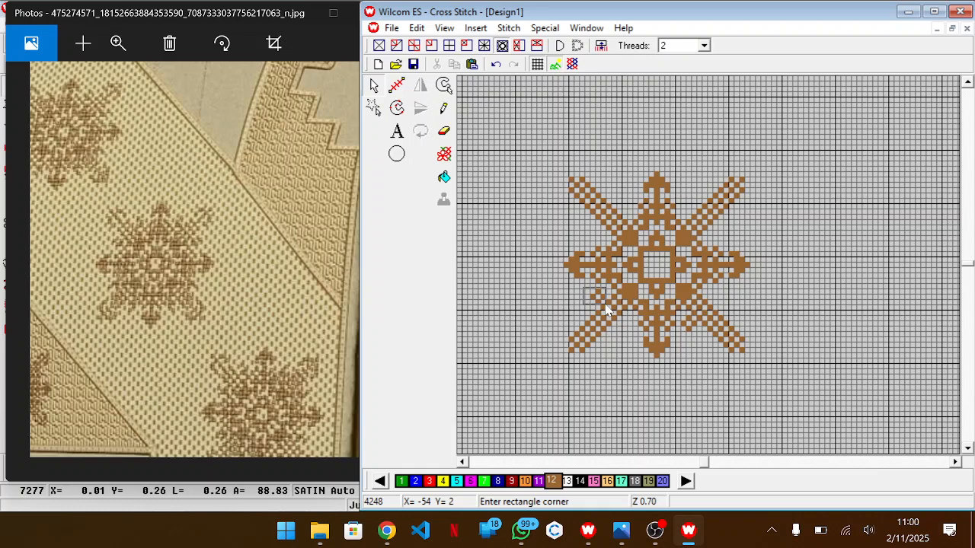
left_click_drag(602, 304, 579, 292)
left_click_drag(540, 369, 862, 295)
key("Delete")
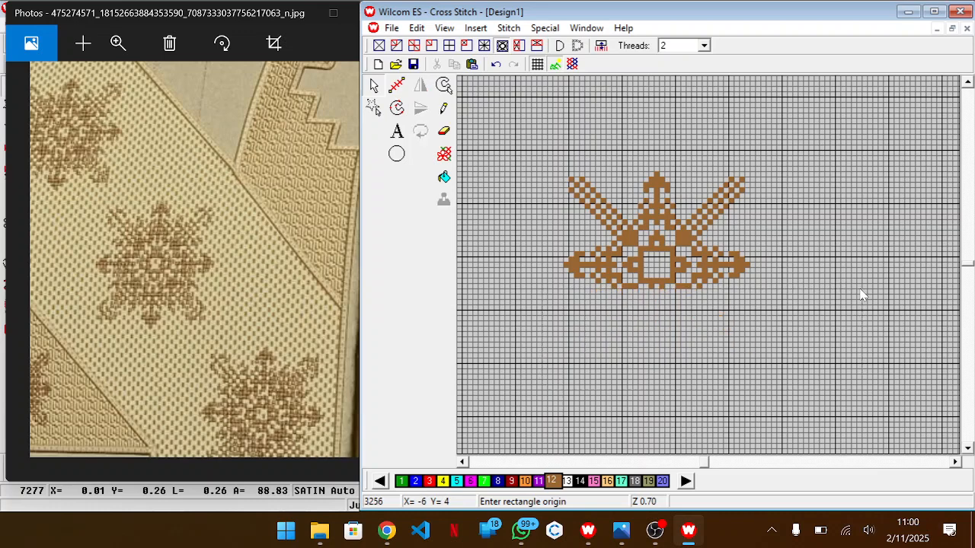
Step: Erase the edge stitches on both sides of the upper-right diagonal band just behind its outer end
left_click_drag(813, 139, 793, 195)
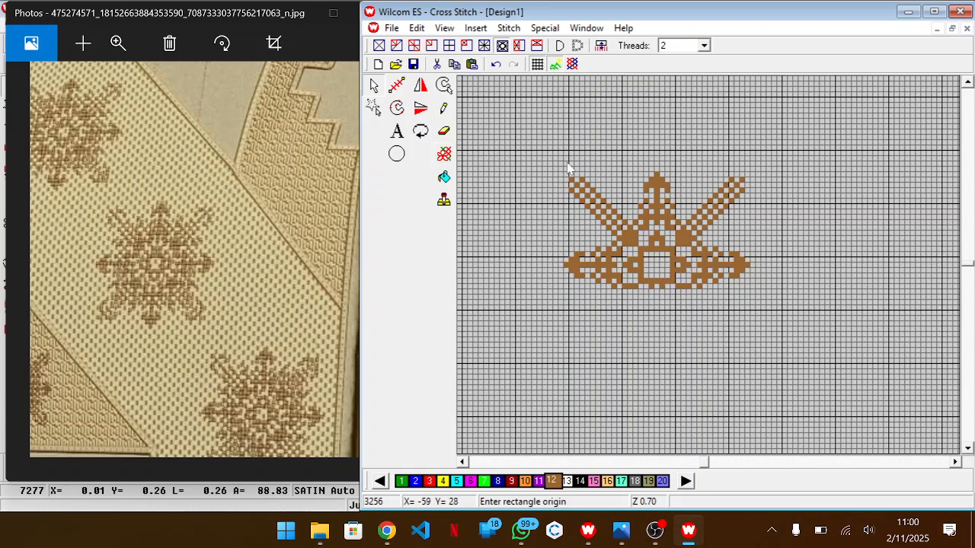
left_click(444, 131)
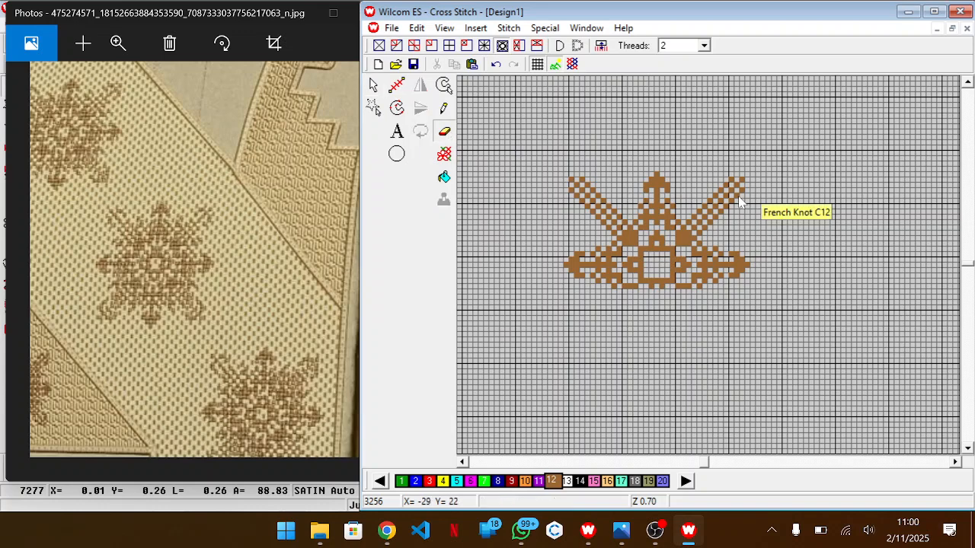
left_click(736, 201)
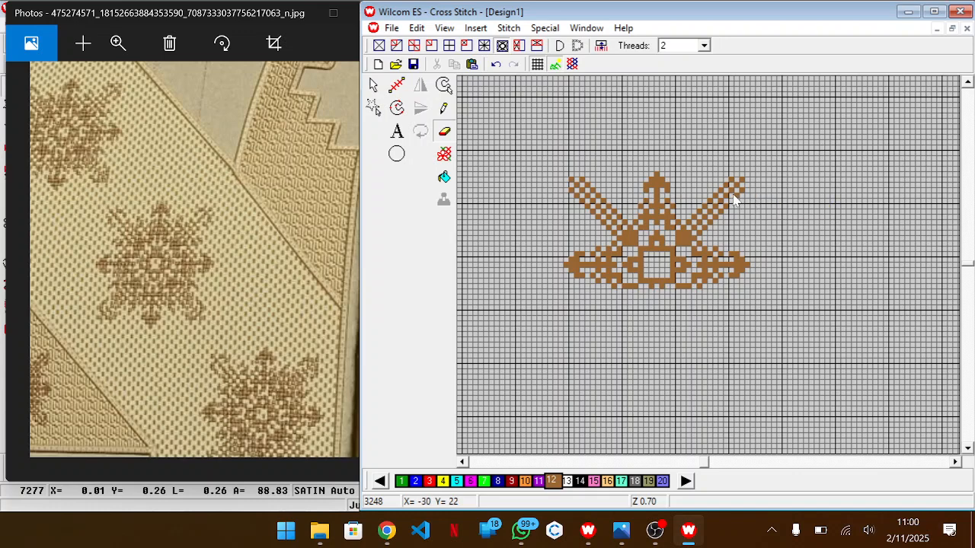
left_click(735, 212)
left_click(718, 196)
left_click(728, 191)
Step: Draw French Knot stitches hooking outward on both sides of the upper-right band's end and delete one stitch inside it
left_click(445, 109)
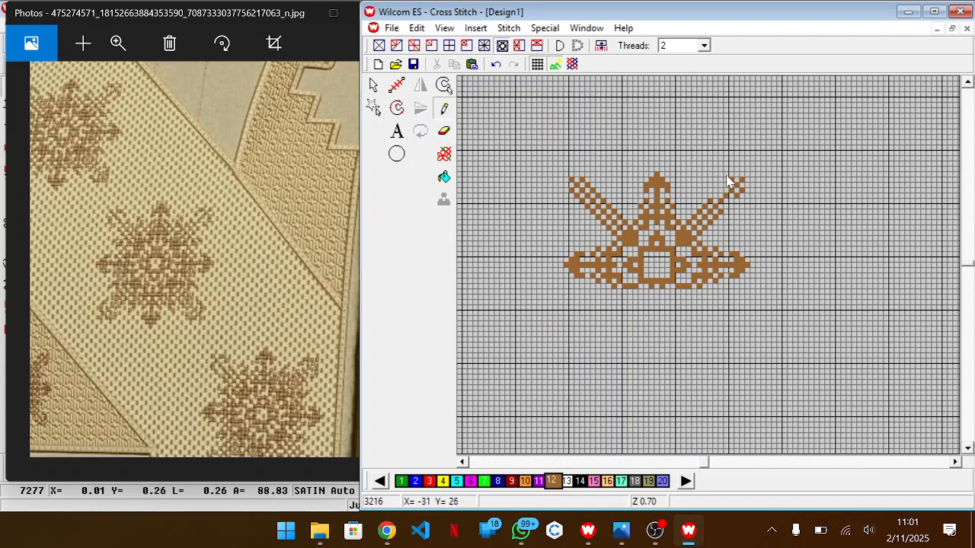
left_click(722, 181)
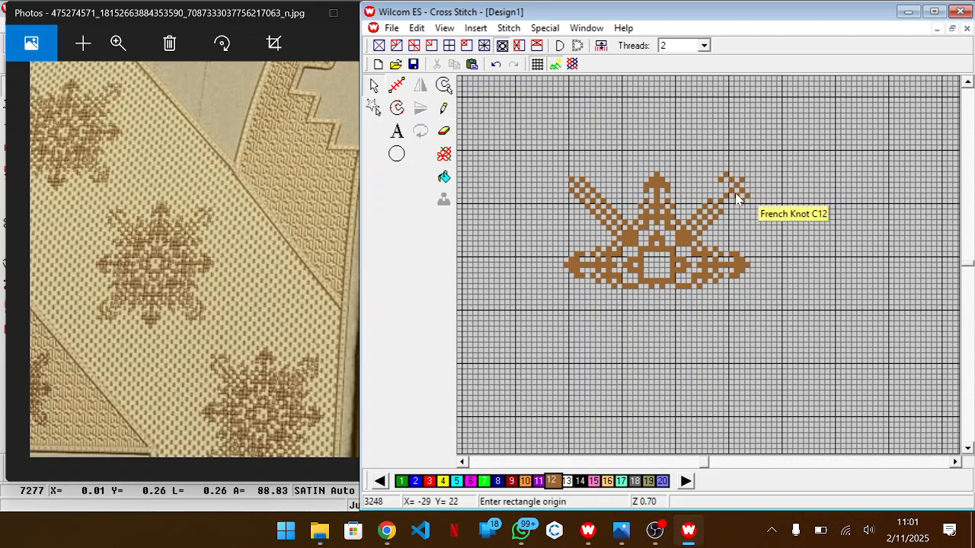
left_click(743, 200)
key("Delete")
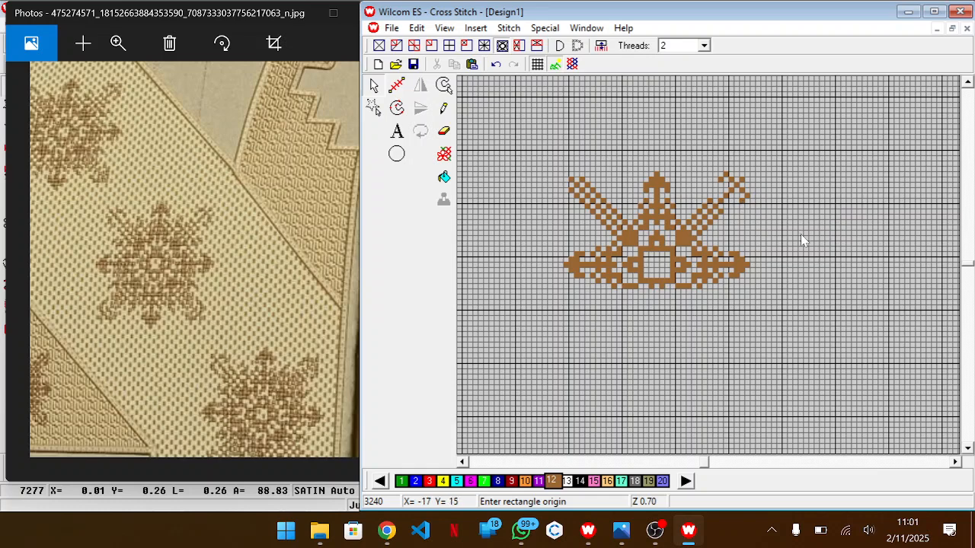
Step: Move the hooked end of the upper-right diagonal band one cell down and to the left, closer to the band
left_click(809, 152)
left_click(713, 204)
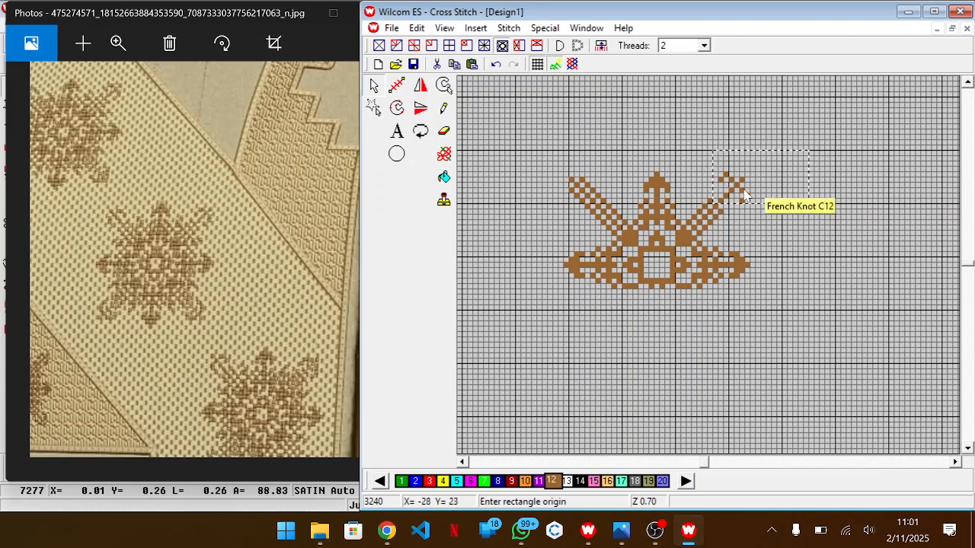
left_click_drag(745, 189, 739, 195)
left_click(759, 227)
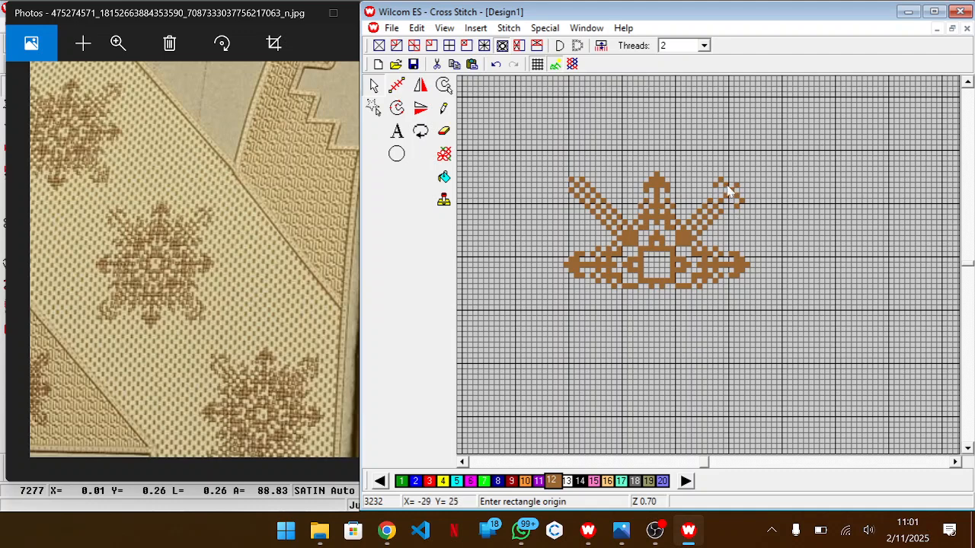
Step: Replace the plain upper-left diagonal band with a horizontally mirrored copy of the motif's right half
left_click(552, 160)
left_click(623, 226)
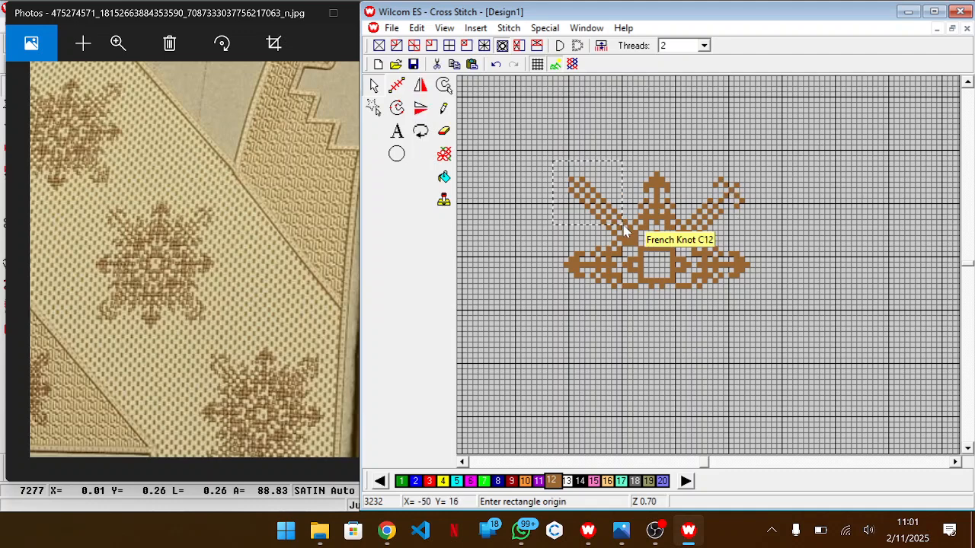
key("Delete")
left_click(829, 118)
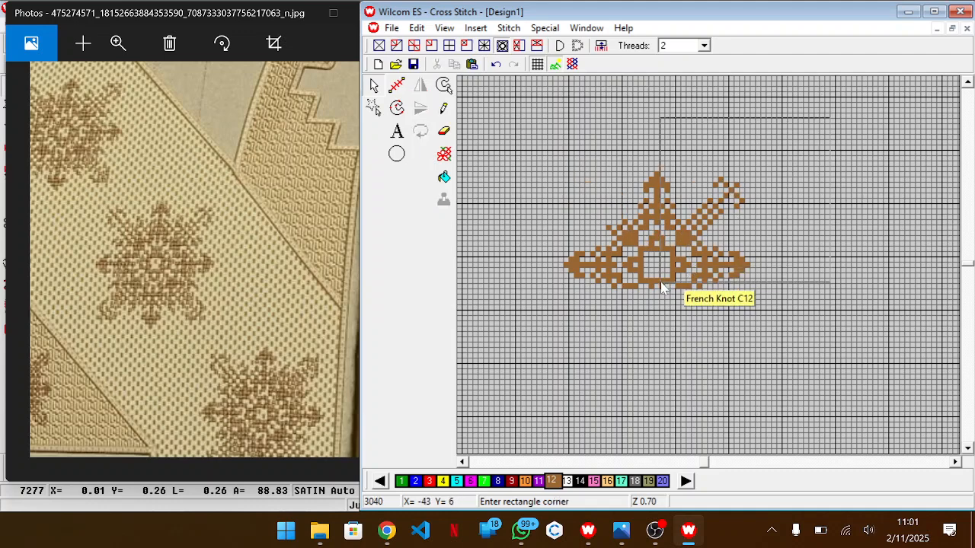
left_click(652, 284)
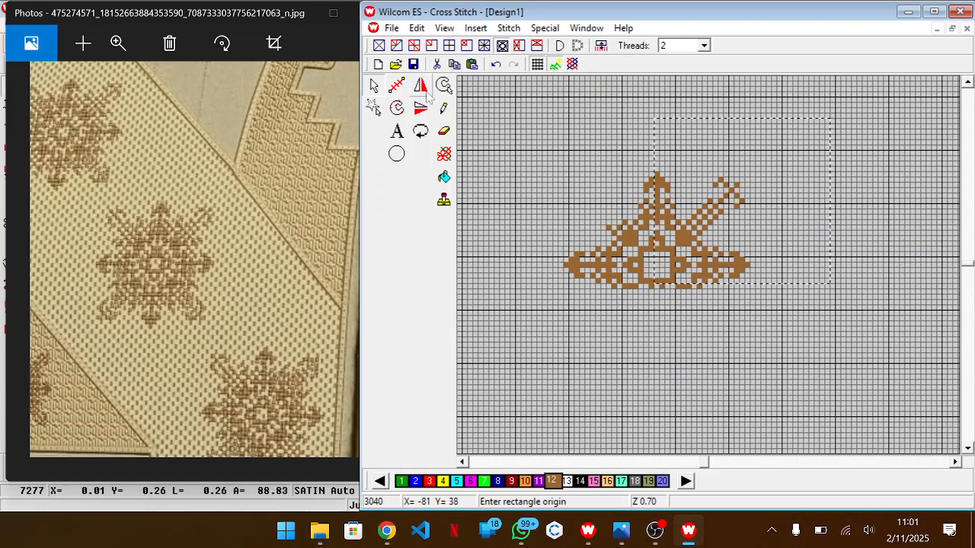
left_click_drag(743, 192, 572, 192)
Step: Copy the motif's upper half flipped vertically and align it below the centre to complete the eight-armed snowflake
left_click(814, 150)
left_click(521, 294)
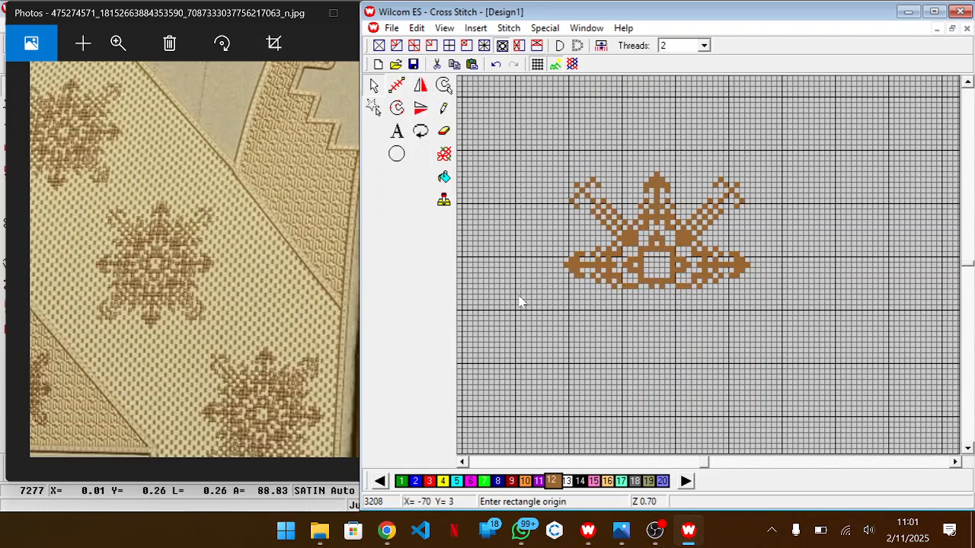
left_click(421, 111)
left_click_drag(710, 211, 716, 301)
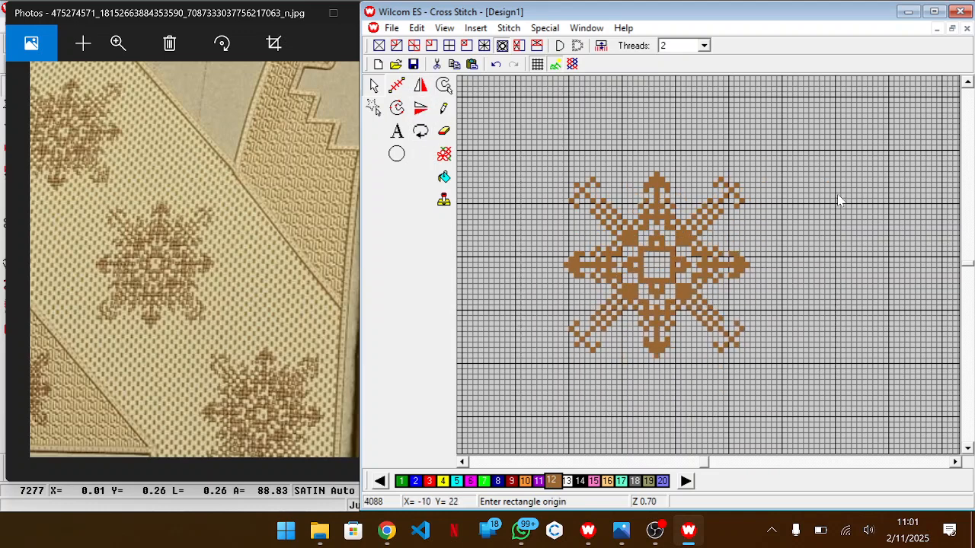
Step: Delete the spare copy of the pattern lying to the upper left of the finished snowflake
key("shift+z")
left_click(609, 123)
left_click(473, 251)
key("Delete")
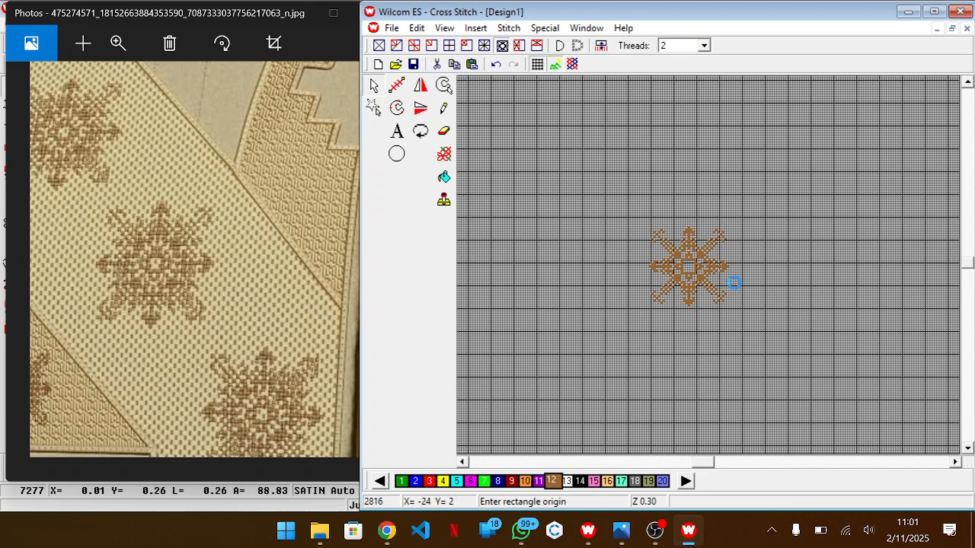
Step: Save the design in the Wilcom designs folder as "DJ monos"
key("ctrl+s")
type("DJ ")
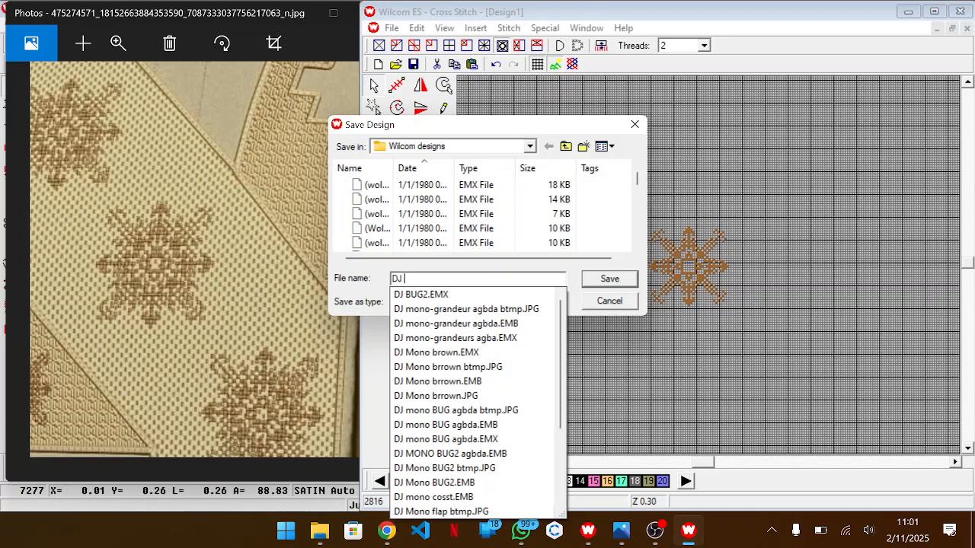
type("mon")
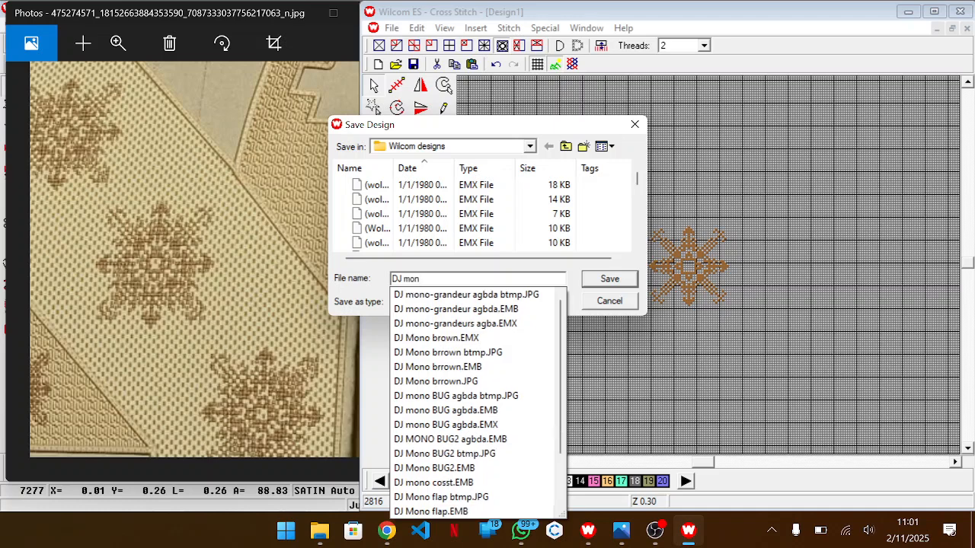
type("os")
key("Return")
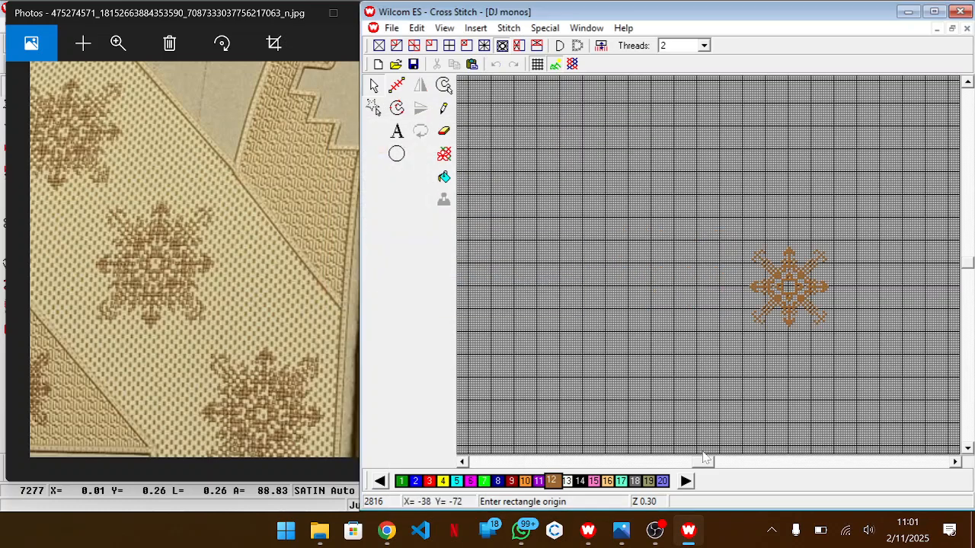
Step: Create a new blank design in Wilcom ES-65 Designer and return to the Cross Stitch window
left_click(594, 536)
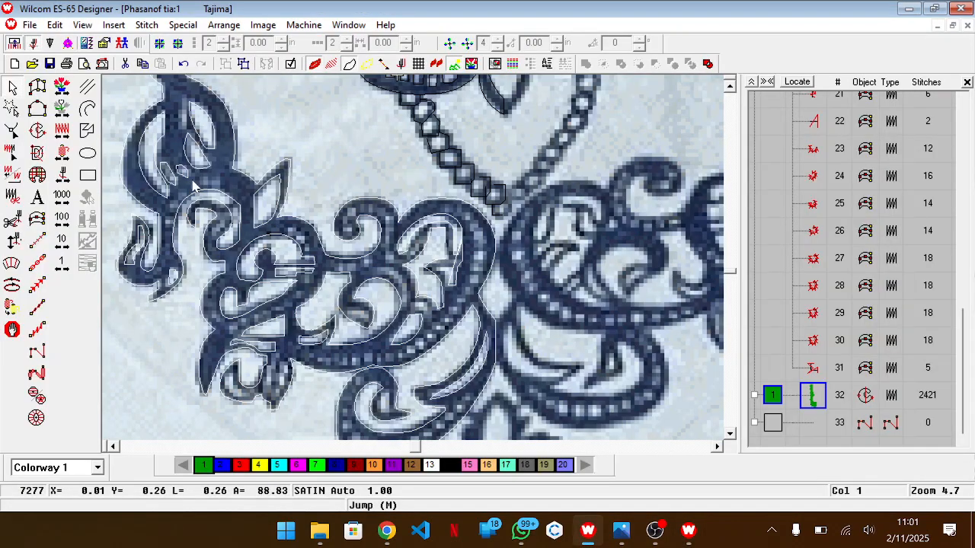
left_click(14, 63)
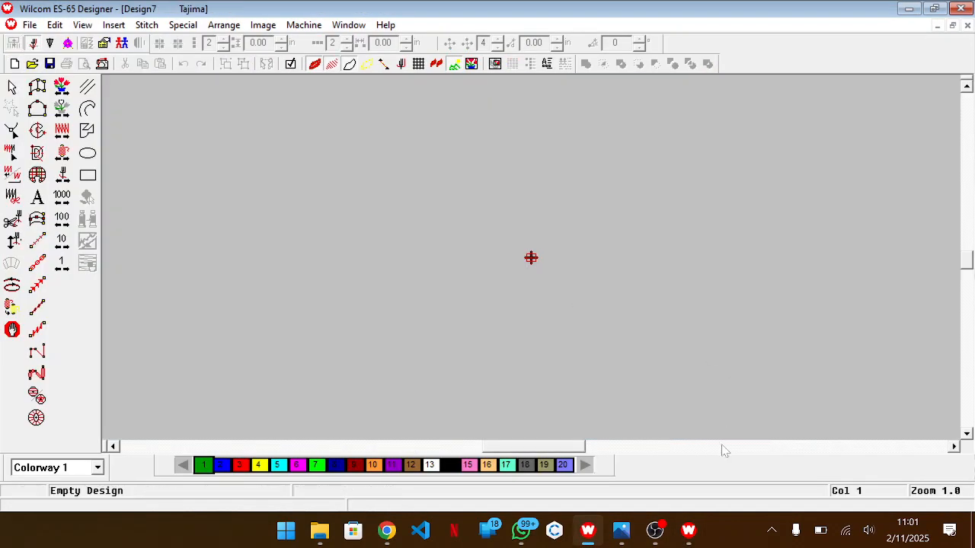
left_click(691, 530)
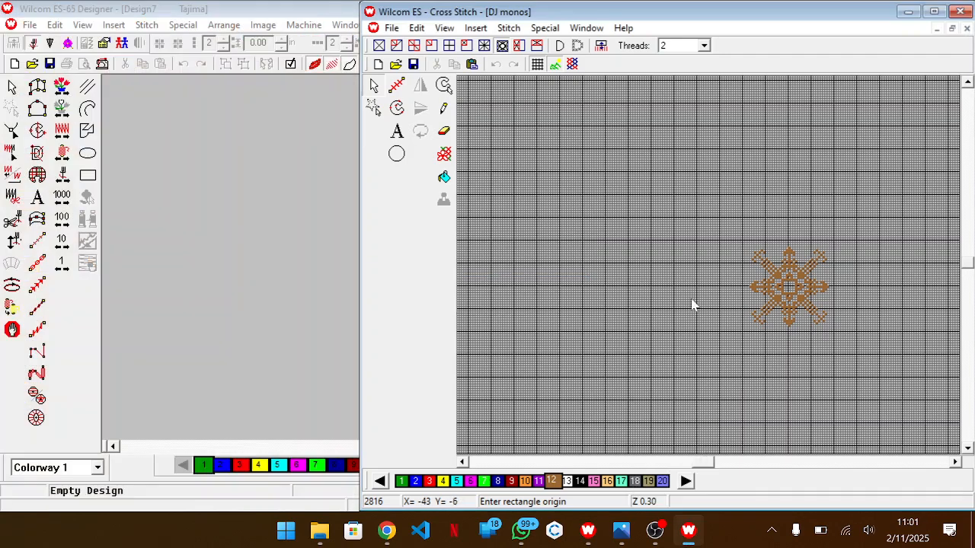
Step: Copy the full agbada photo from the Photos app and return to the blank design in Wilcom ES-65 Designer
left_click(342, 235)
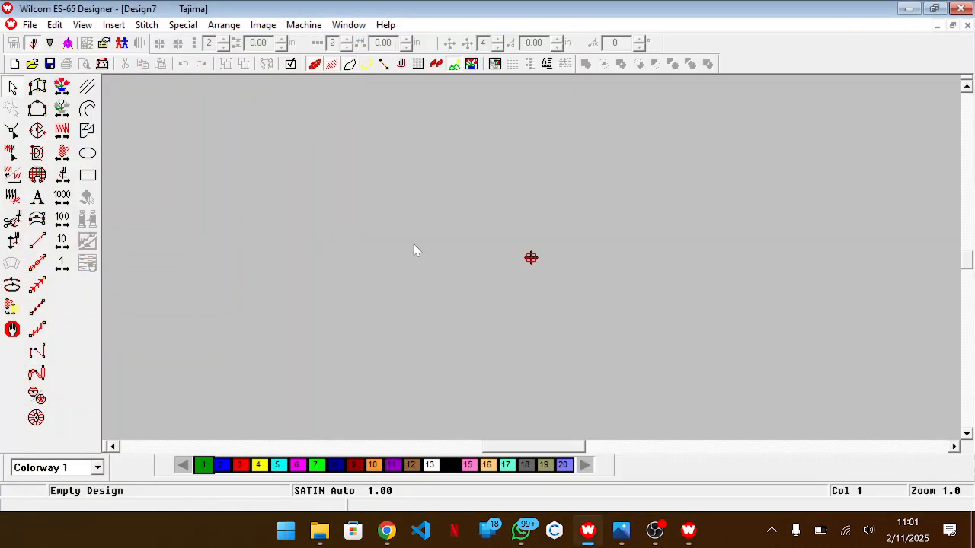
key("alt+Tab")
left_click(621, 202)
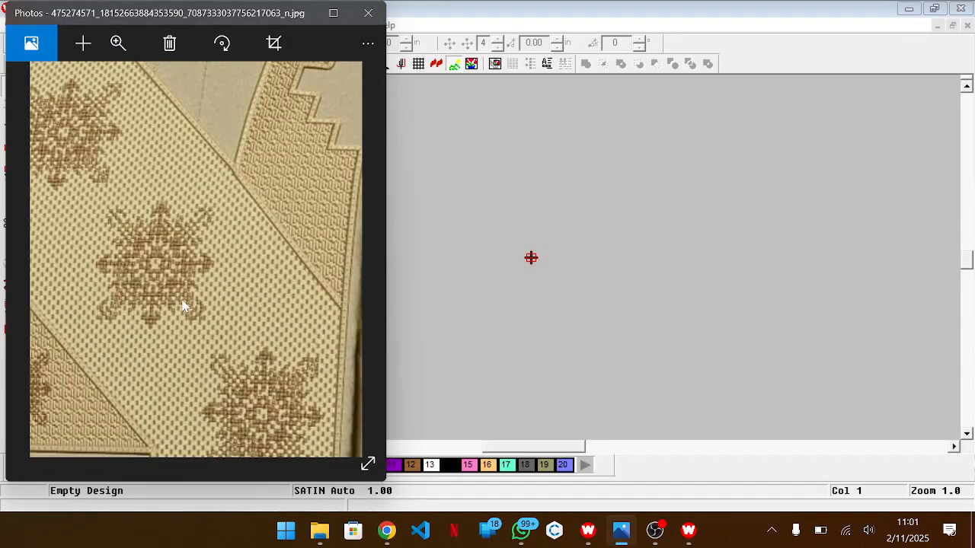
scroll(244, 282, "down", 5)
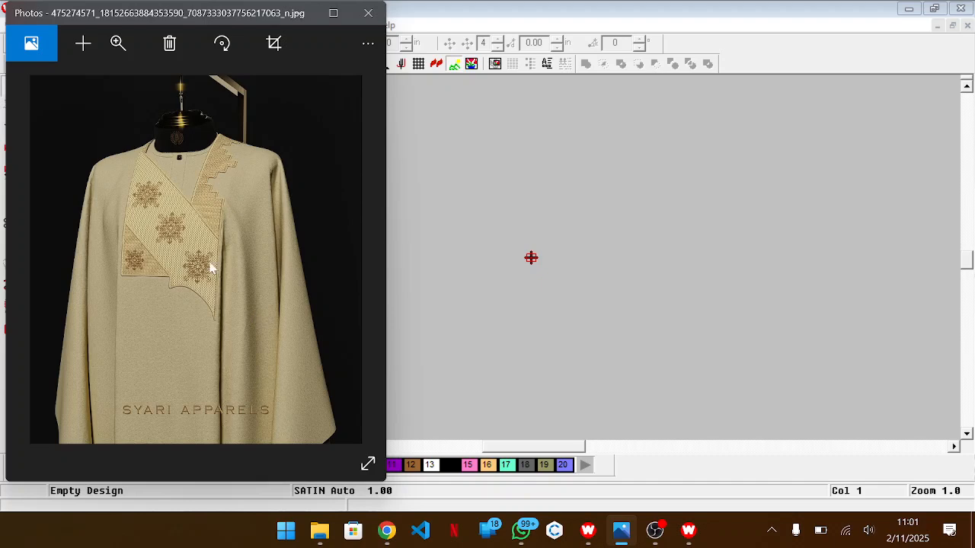
right_click(211, 267)
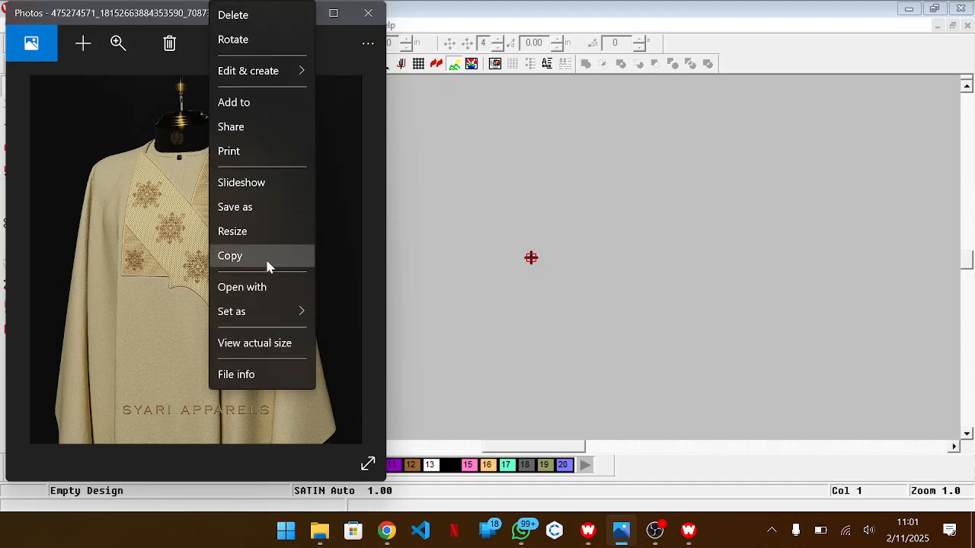
left_click(268, 262)
left_click(579, 322)
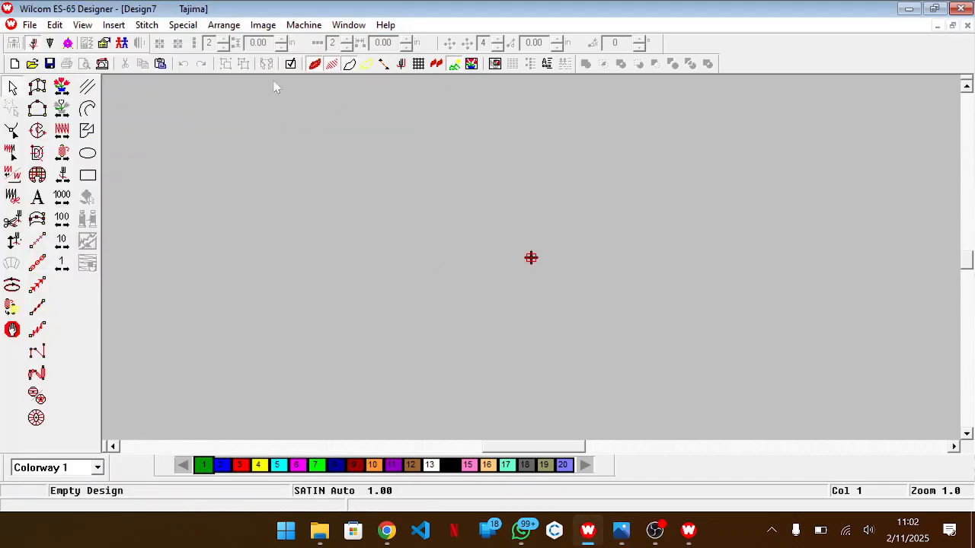
Step: Paste the agbada photo into the blank design and lock it as a backdrop with the grid hidden
left_click(419, 63)
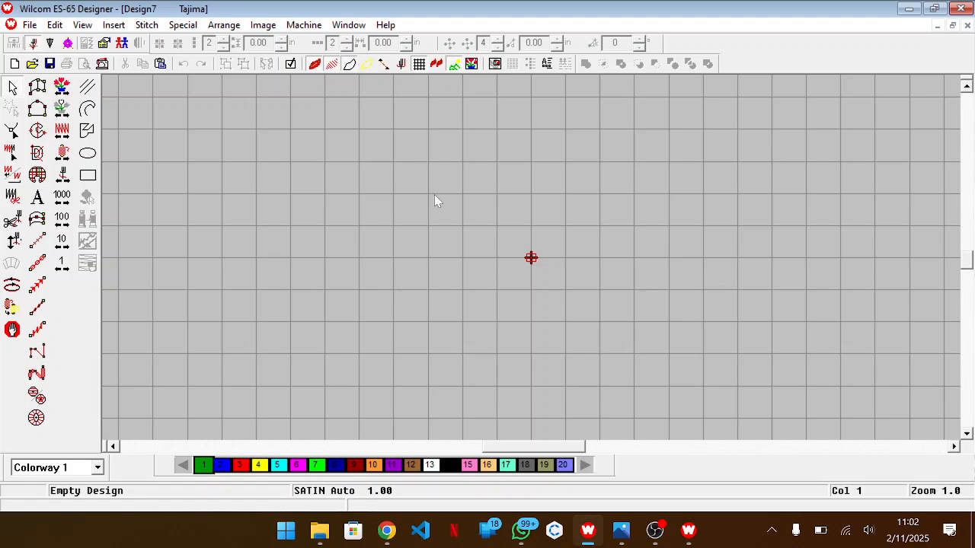
key("ctrl+v")
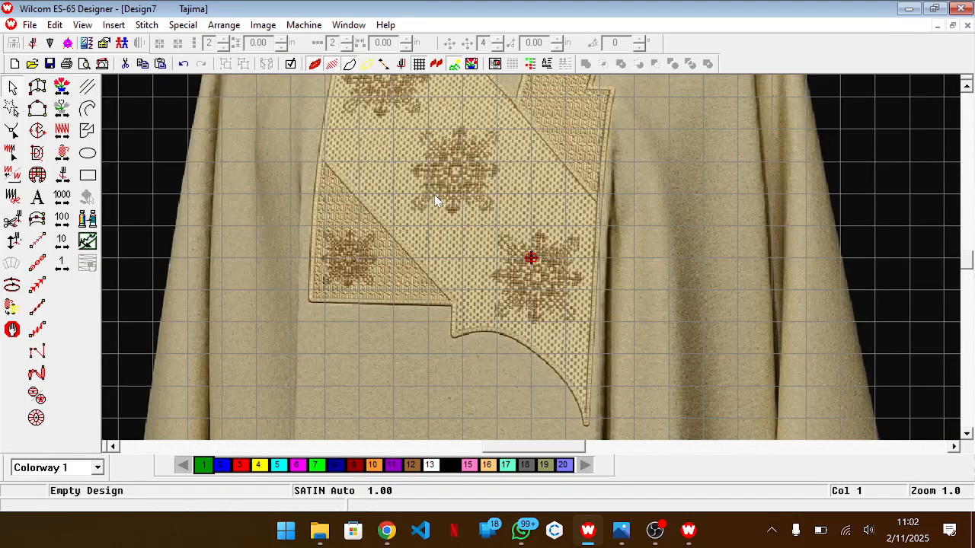
key("shift+l")
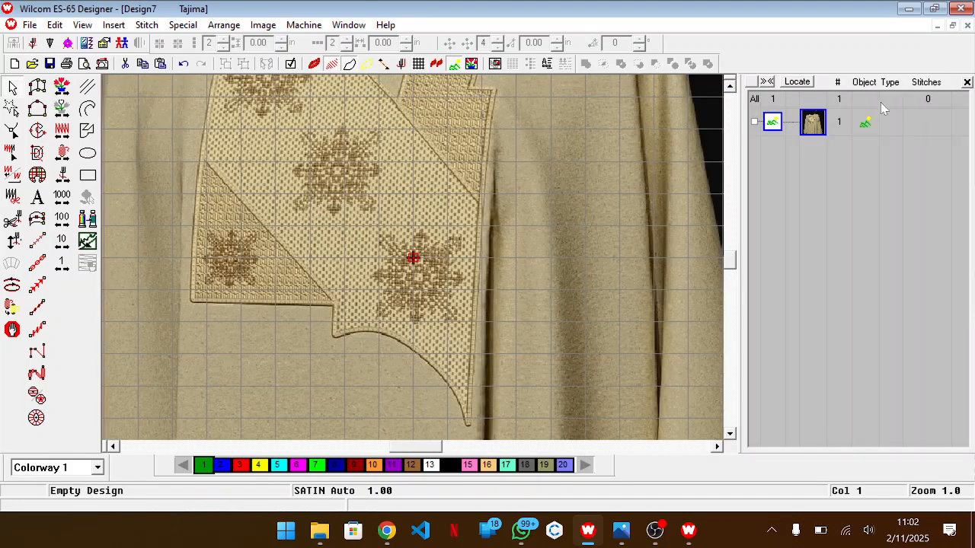
key("k")
scroll(642, 145, "up", 3)
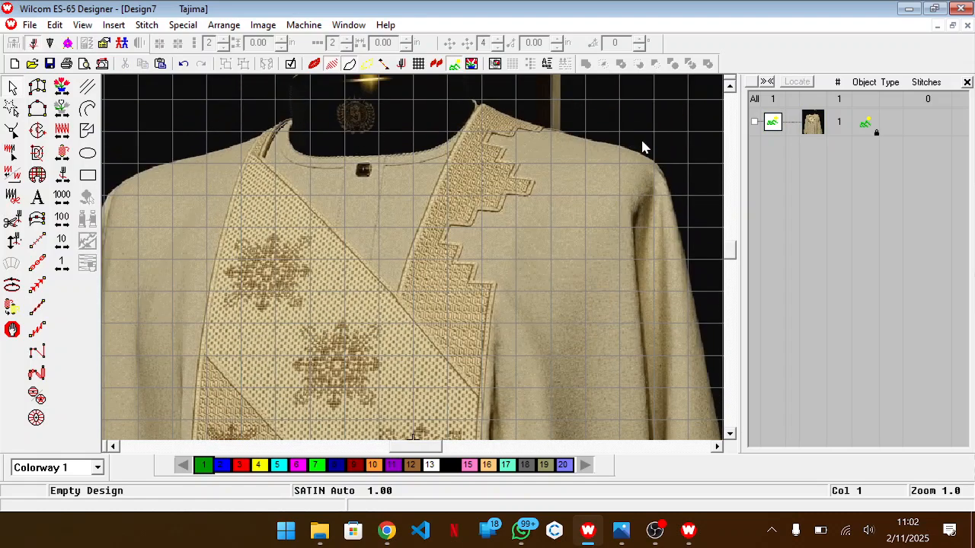
key("shift+z")
left_click(419, 67)
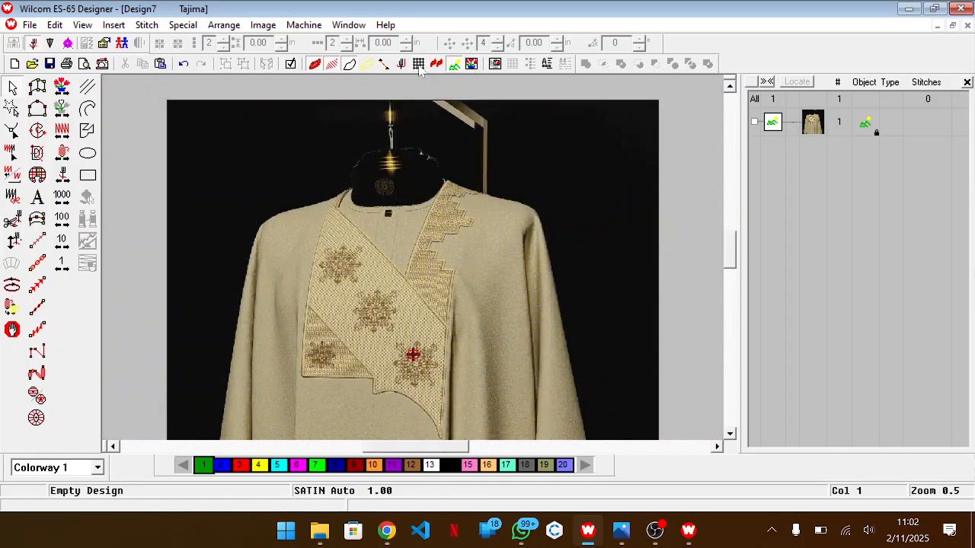
Step: Examine the embroidered panels on the garment photo, from the stepped neckline edge down to the curved lower point
scroll(425, 218, "down", 2)
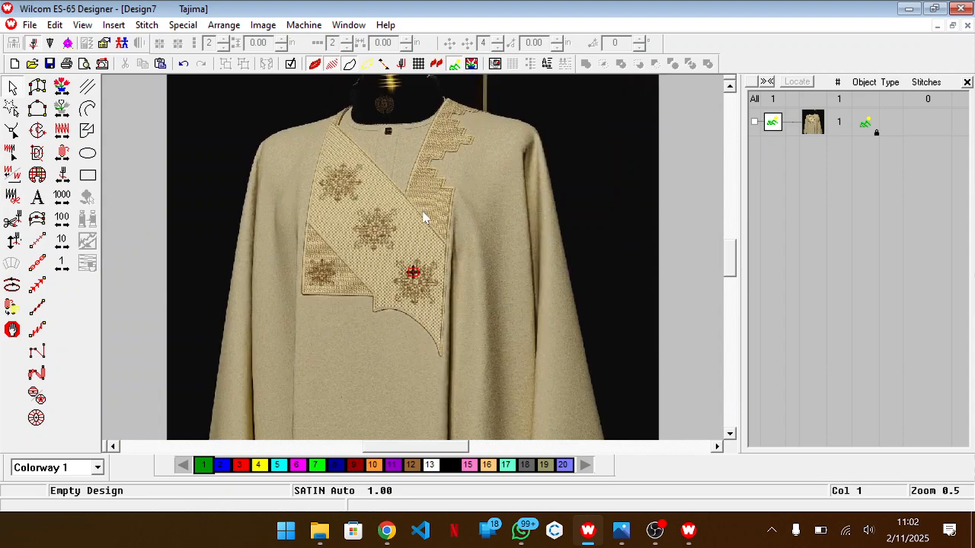
scroll(442, 265, "up", 3)
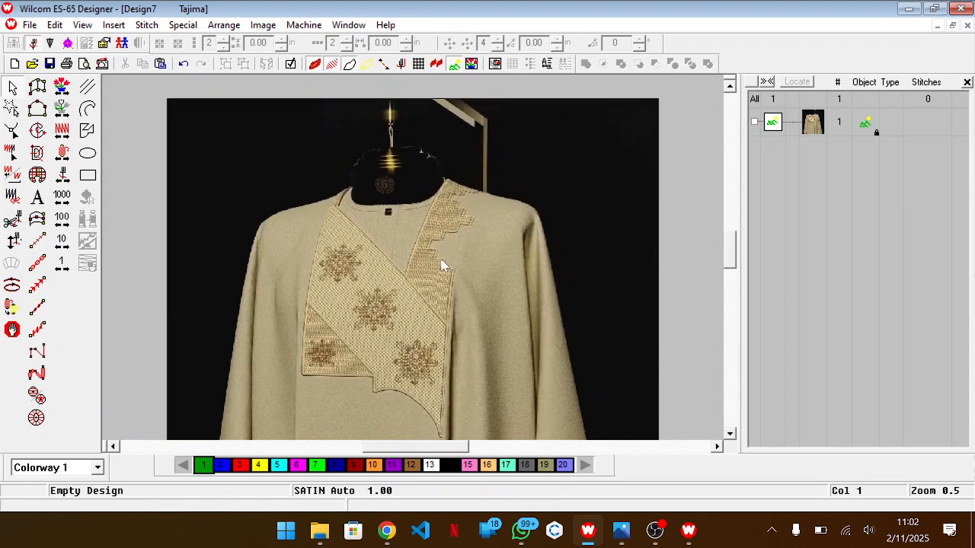
scroll(442, 265, "down", 2)
scroll(438, 260, "up", 1)
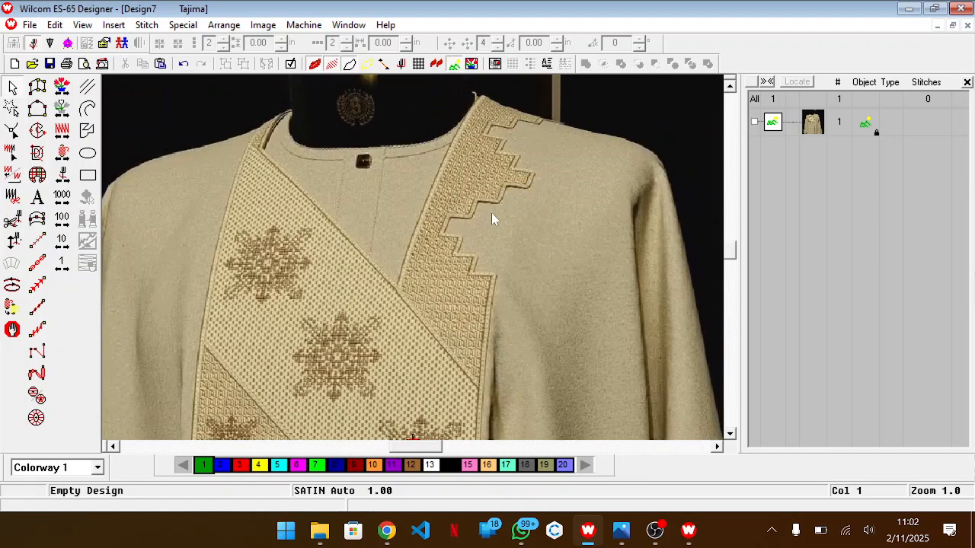
scroll(468, 306, "down", 3)
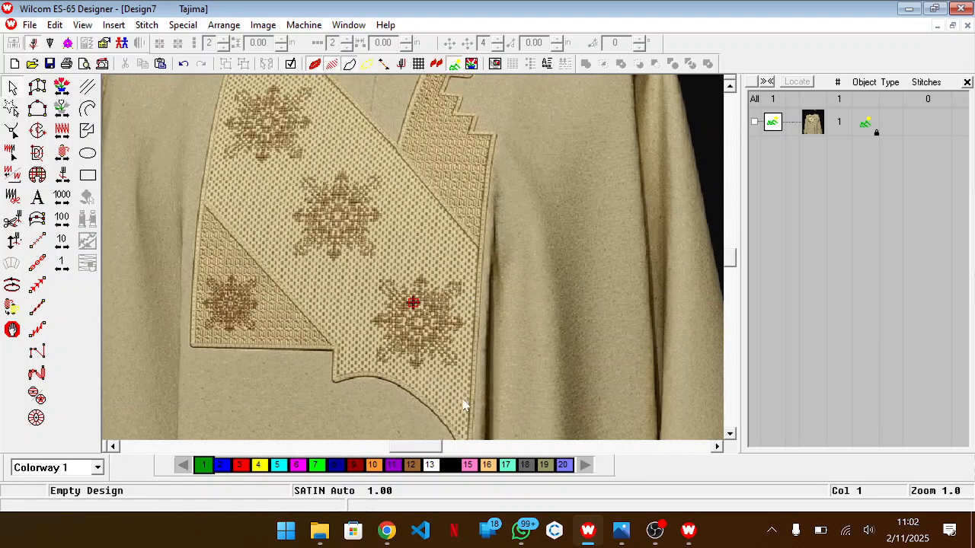
scroll(463, 406, "down", 3)
scroll(483, 171, "up", 4)
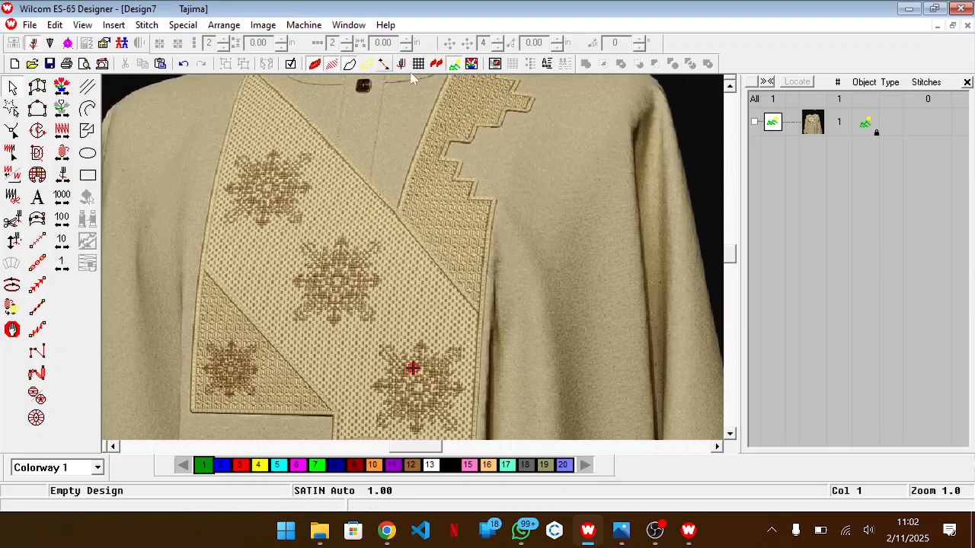
scroll(484, 196, "up", 3)
scroll(485, 196, "up", 1)
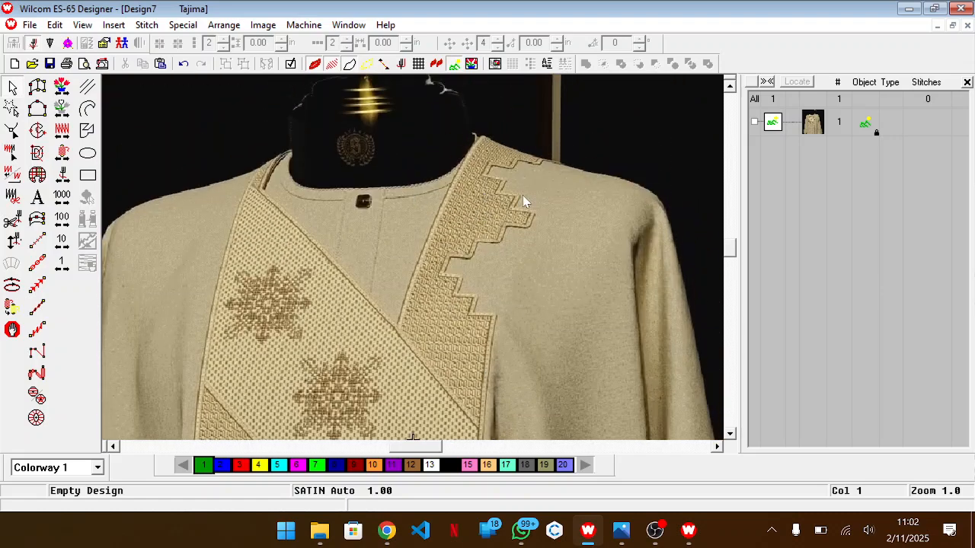
key("shift+z")
scroll(522, 195, "down", 4)
scroll(523, 195, "up", 3)
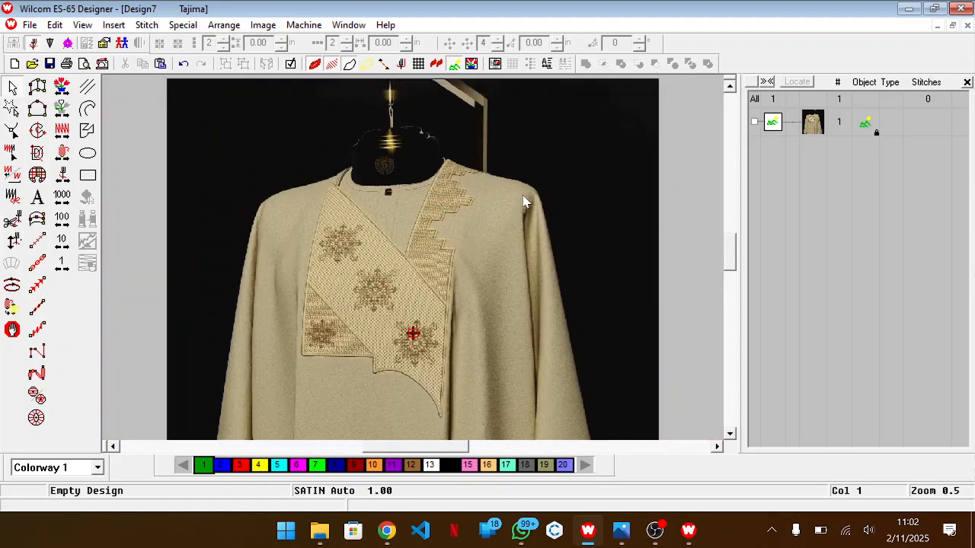
Step: Close the design holding the unstraightened photo without saving its changes
key("ctrl+F4")
left_click(483, 296)
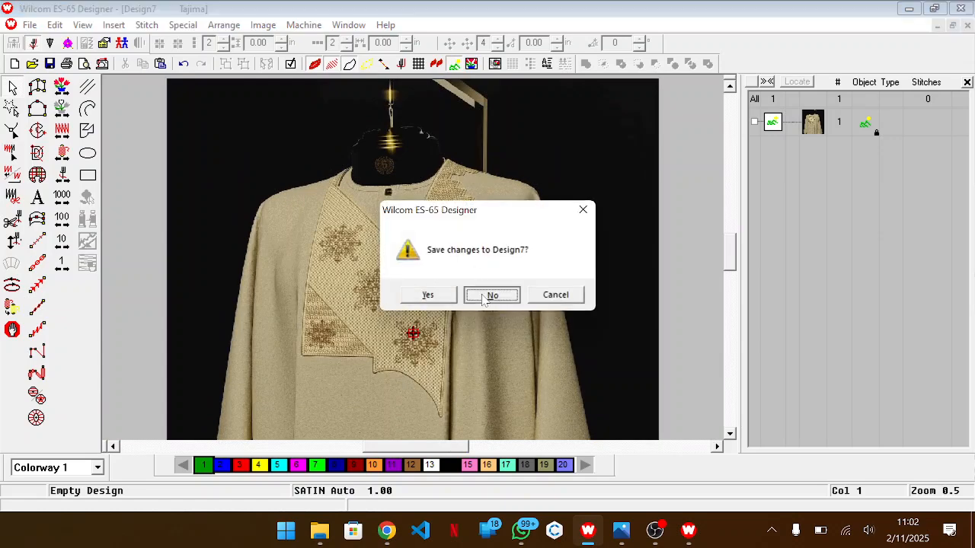
Step: Straighten the agbada photo by 4° in the Photos app and save a JPG copy in the Pictures folder
key("alt+Tab")
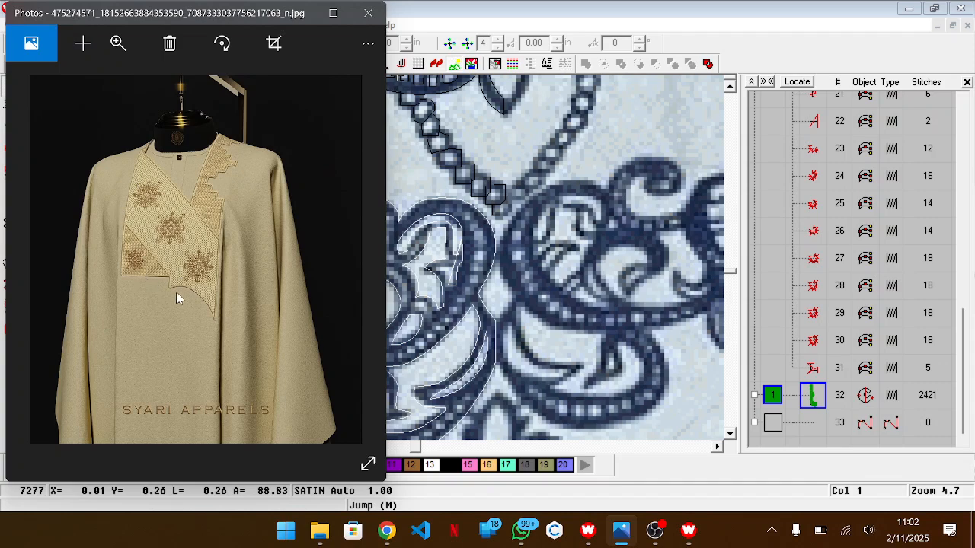
scroll(229, 259, "up", 3)
scroll(243, 257, "down", 2)
left_click(333, 13)
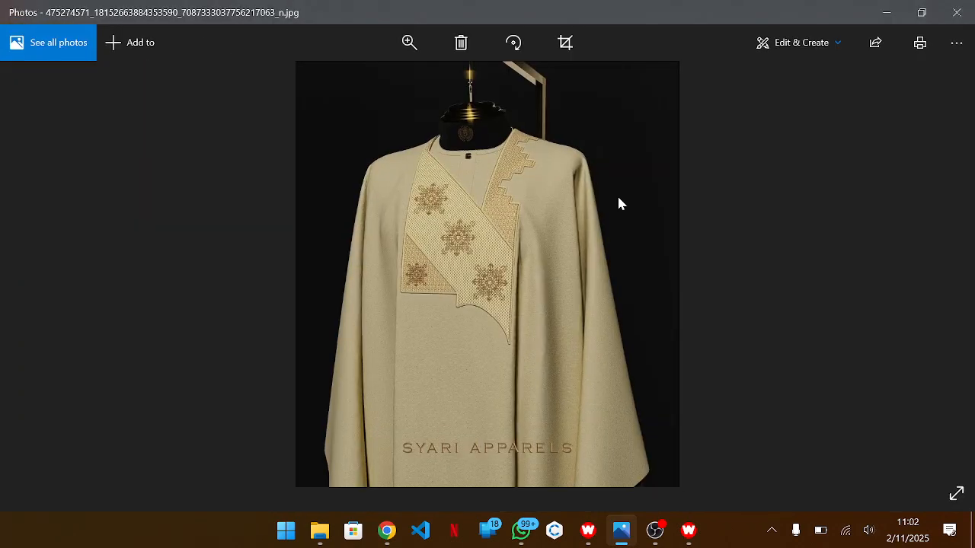
left_click(785, 43)
left_click(737, 92)
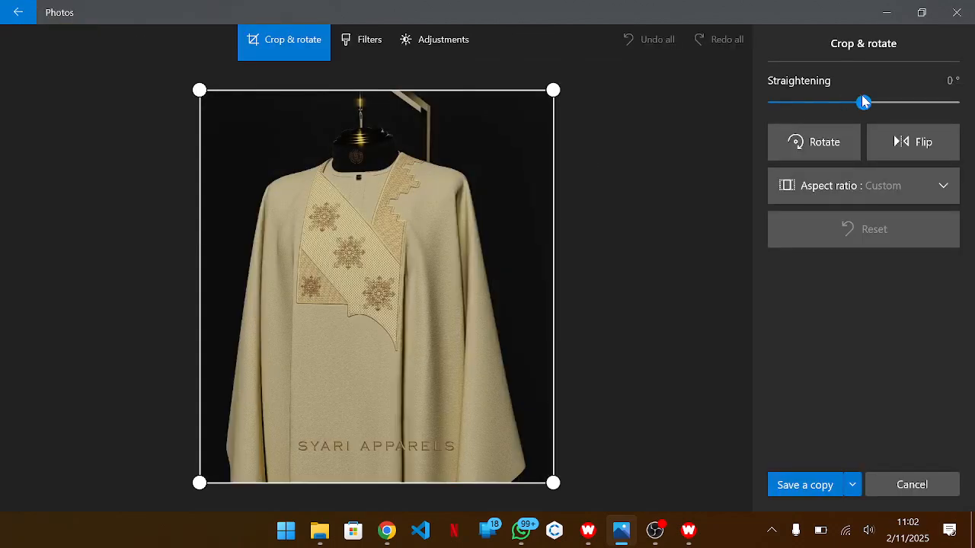
left_click_drag(863, 102, 857, 113)
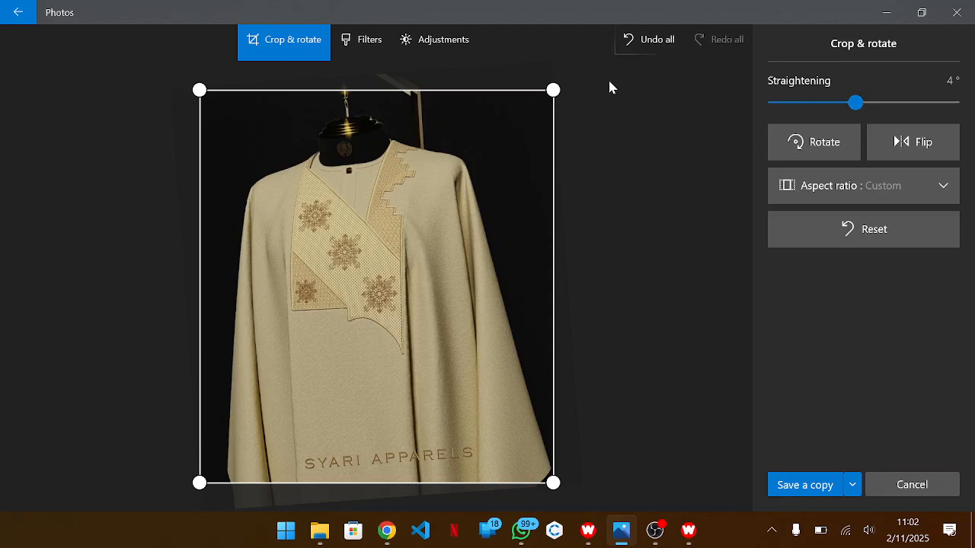
left_click(807, 485)
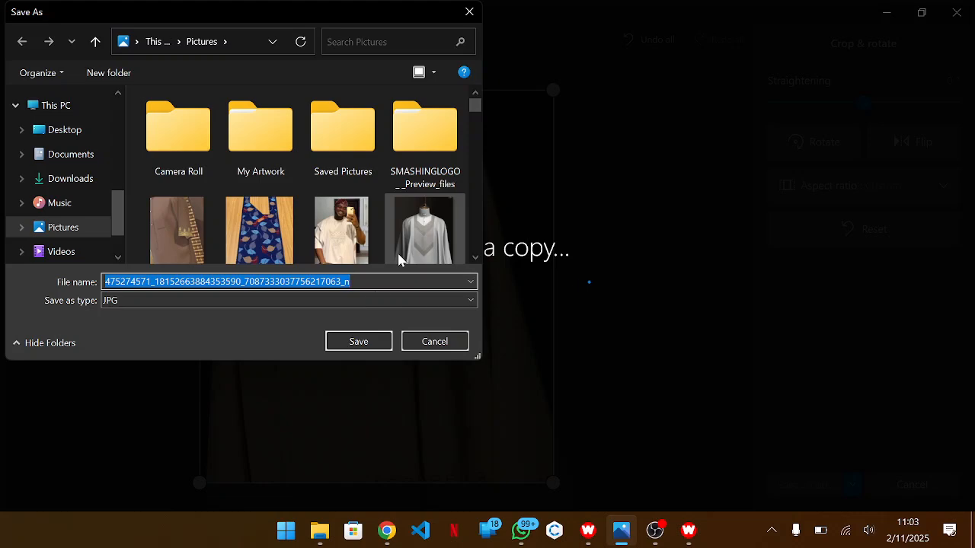
left_click(371, 340)
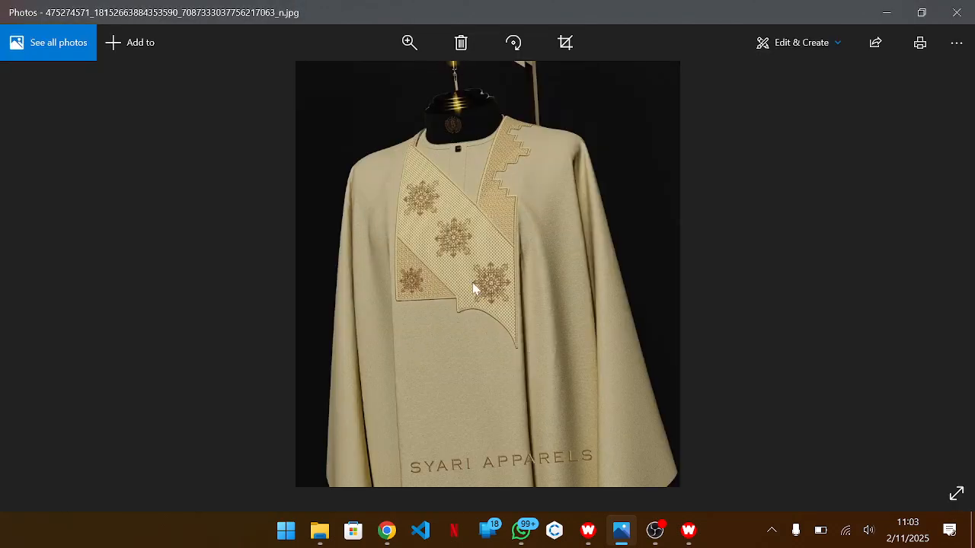
Step: Copy the straightened agbada photo and return to Wilcom ES-65 Designer
scroll(473, 288, "up", 2)
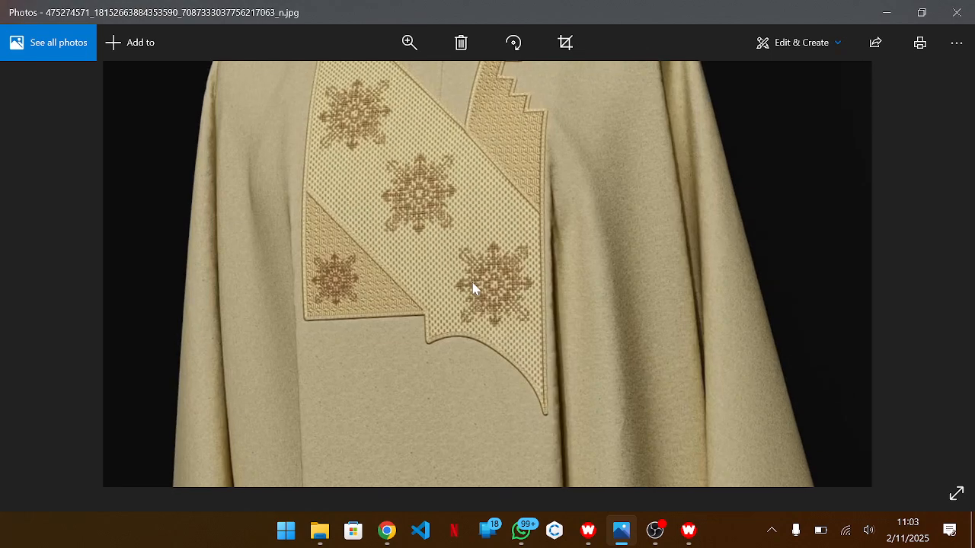
left_click(936, 11)
left_click(621, 235)
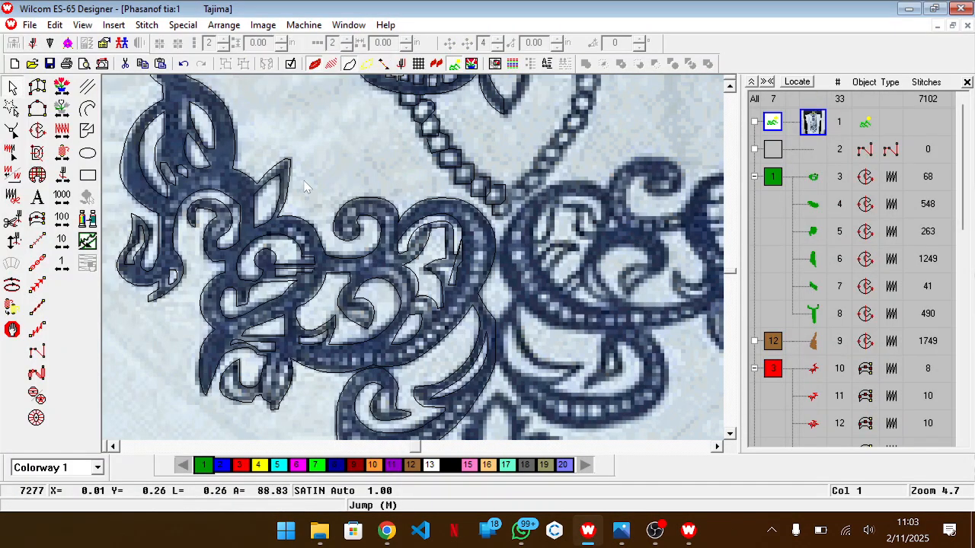
key("shift+z")
key("Escape")
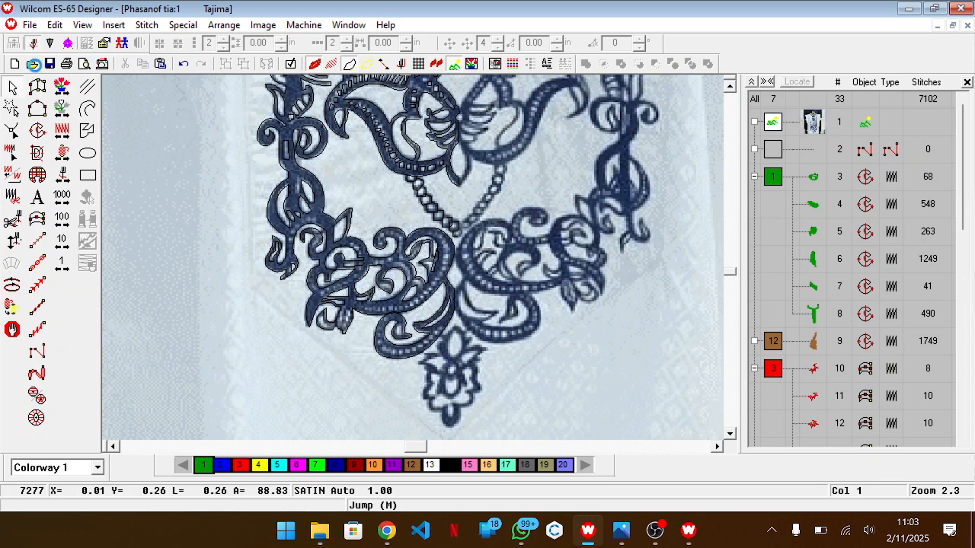
Step: Create a new blank design, paste the straightened agbada photo into it and lock the photo as a backdrop
left_click(17, 64)
key("ctrl+v")
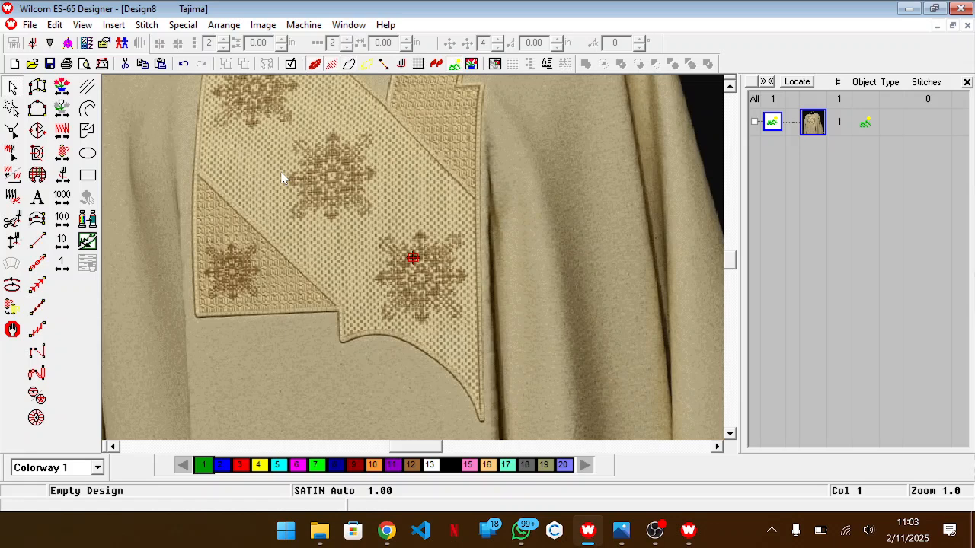
scroll(372, 250, "up", 3)
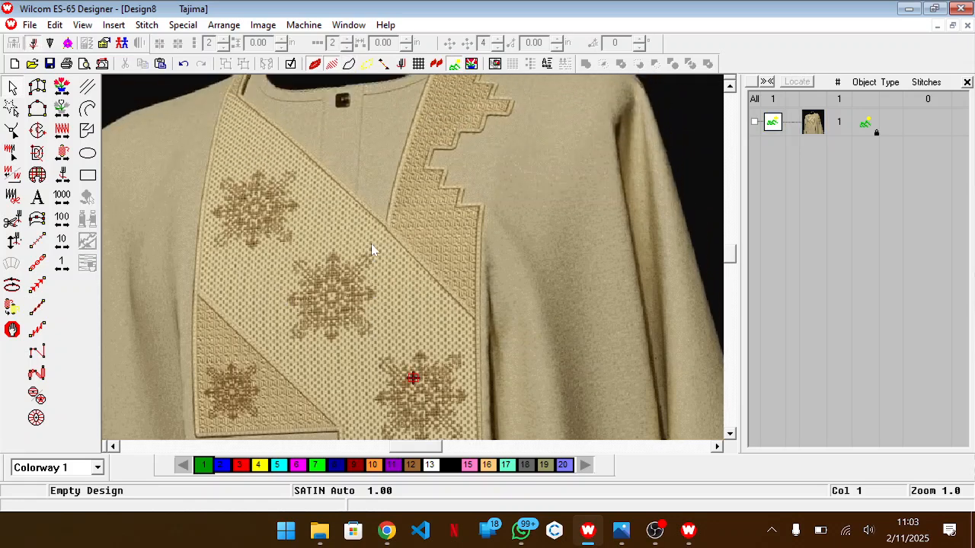
scroll(371, 249, "up", 1)
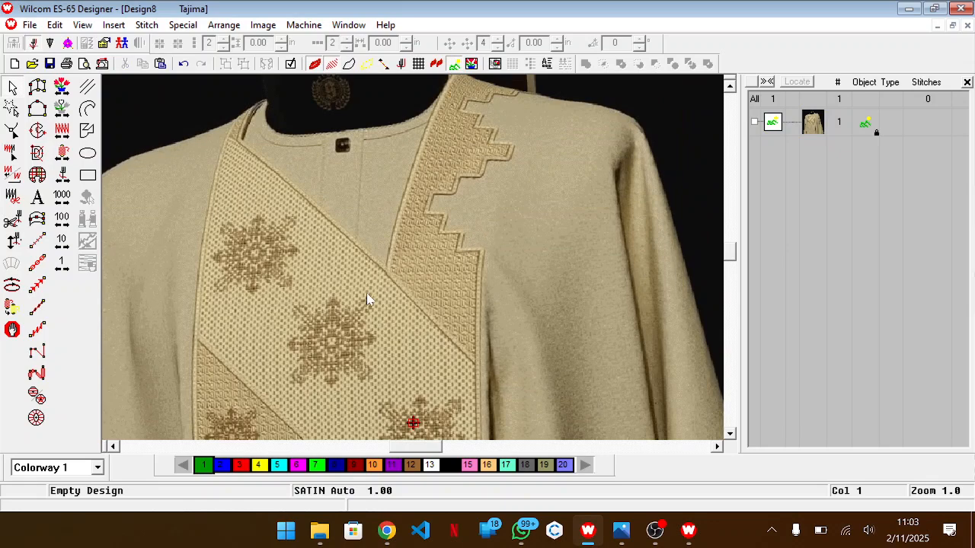
scroll(367, 292, "down", 6)
scroll(366, 292, "up", 4)
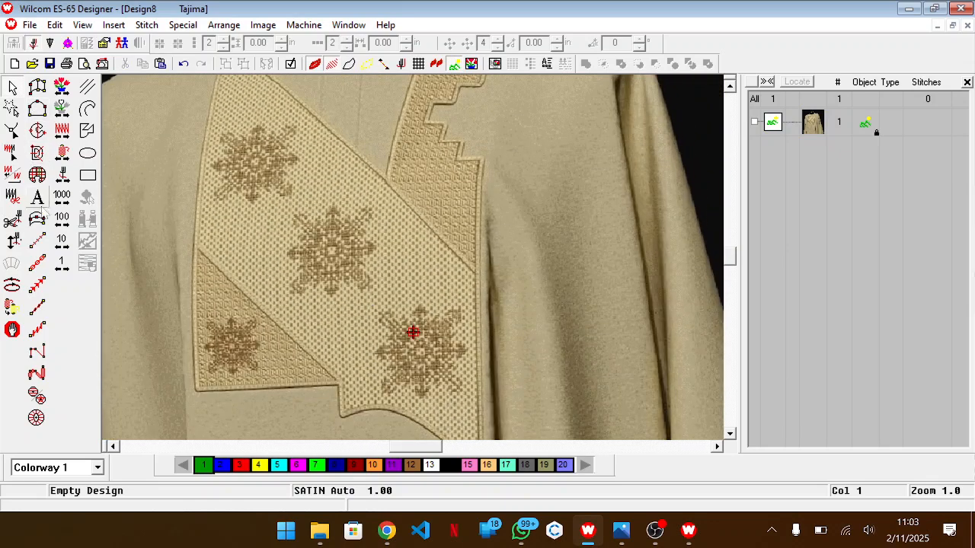
Step: Digitize a run stitch line in colour 6 from the left neck edge down the patterned panel's diagonal upper edge to its right side
left_click(37, 241)
left_click(297, 465)
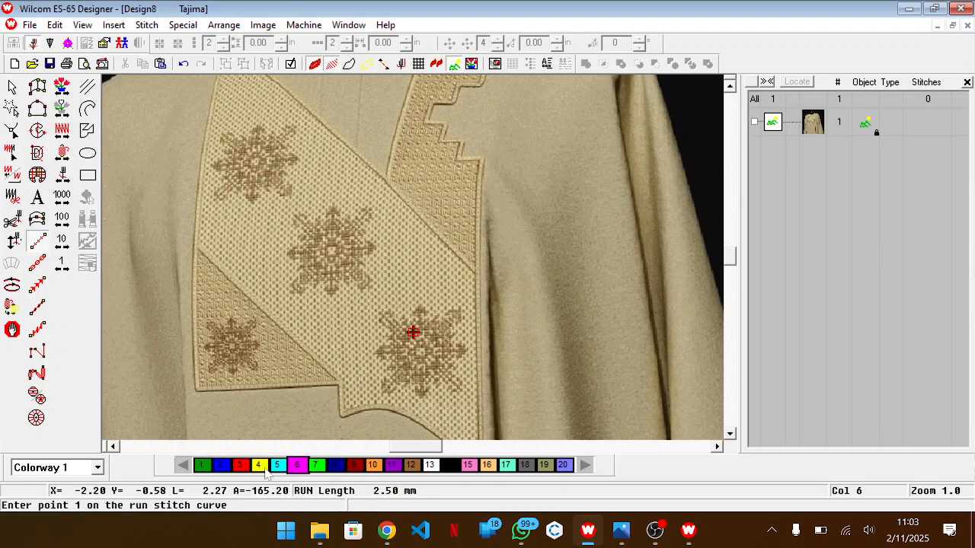
scroll(460, 187, "up", 2)
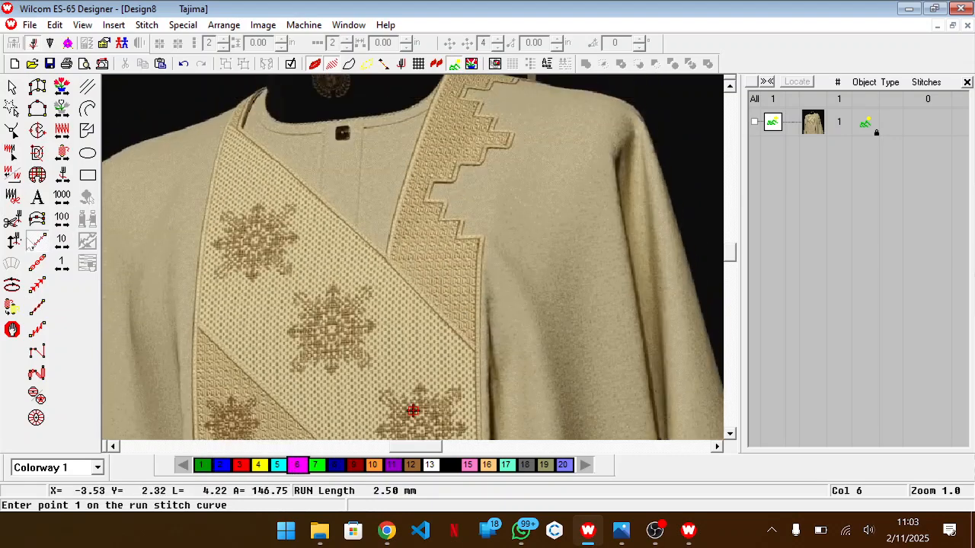
scroll(243, 139, "up", 1)
left_click(257, 142)
left_click(238, 179)
scroll(239, 179, "down", 4)
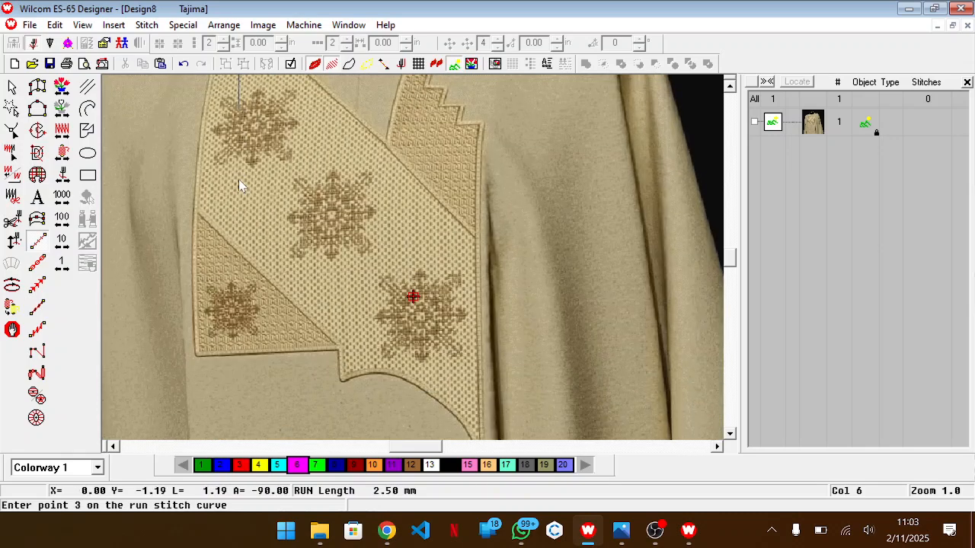
scroll(272, 261, "up", 2)
left_click(474, 325)
key("Return")
scroll(465, 305, "up", 4)
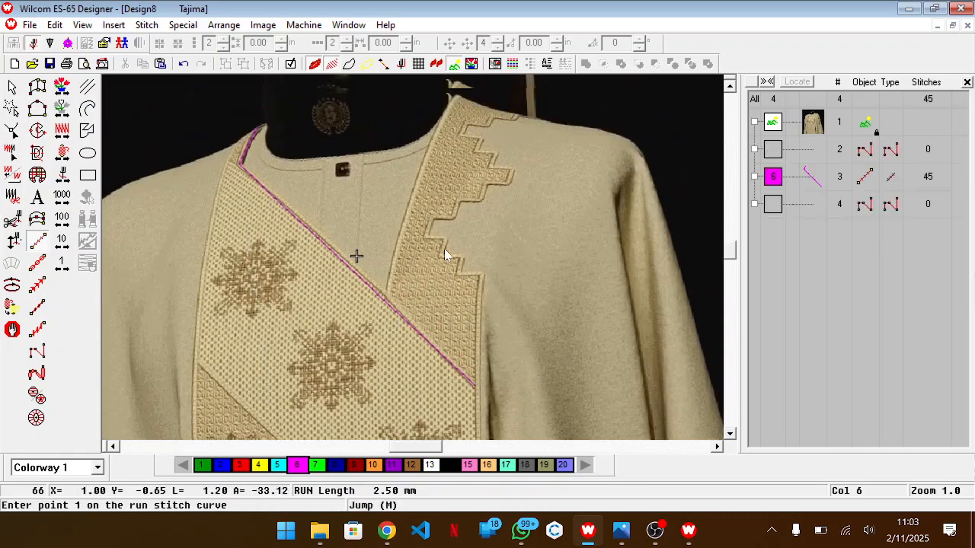
Step: Digitize a run stitch line from the right neck point down the neckline panel's inner edge to the diagonal line
left_click(457, 168)
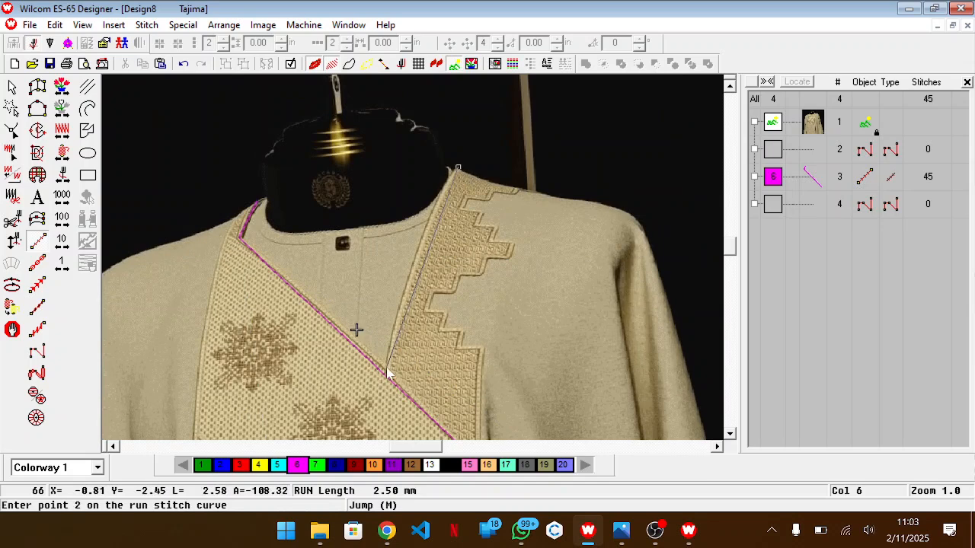
key("Return")
scroll(466, 300, "down", 2)
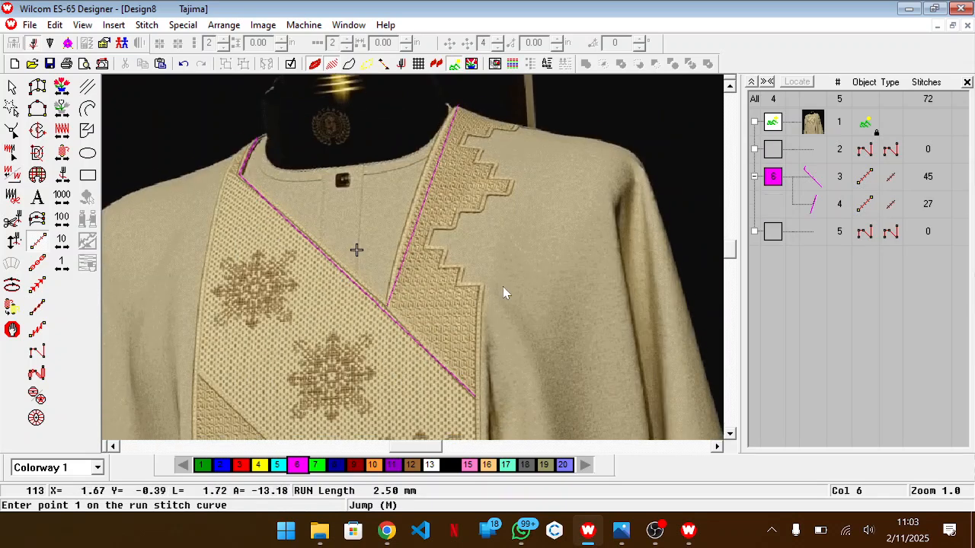
Step: Start a run stitch outline at the left shoulder and trace down the panel's left edge to its lower-left corner
scroll(503, 286, "down", 3)
scroll(503, 290, "down", 3)
scroll(503, 289, "up", 5)
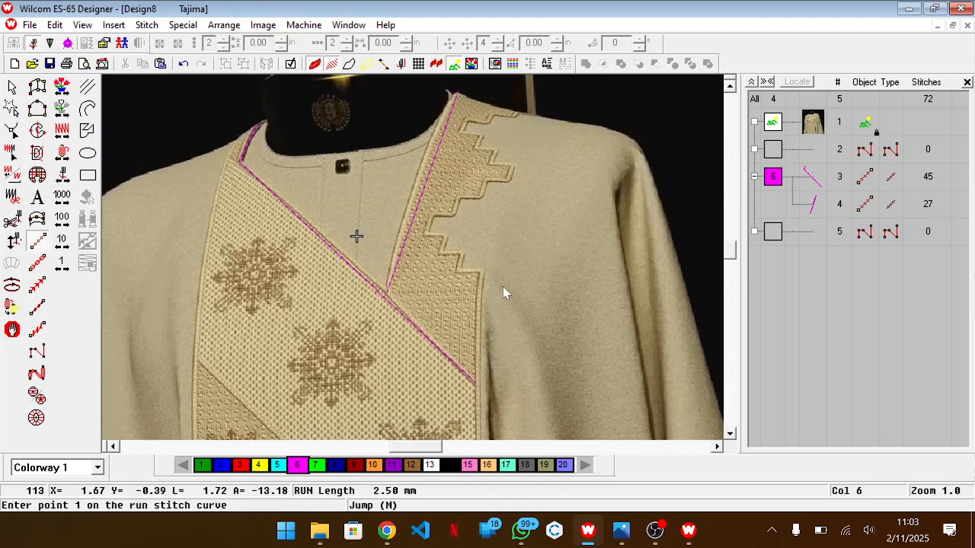
left_click(240, 136)
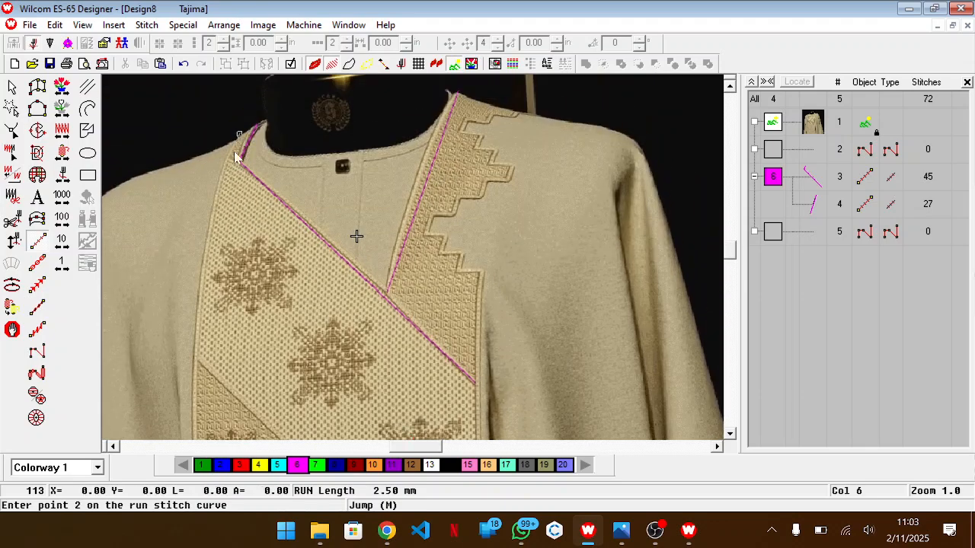
left_click(213, 206)
scroll(213, 206, "down", 8)
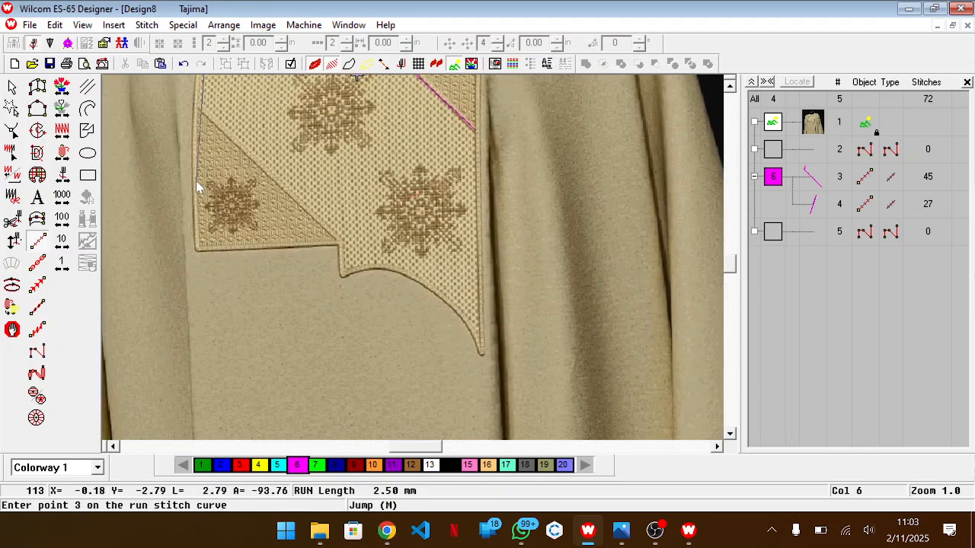
left_click(196, 248)
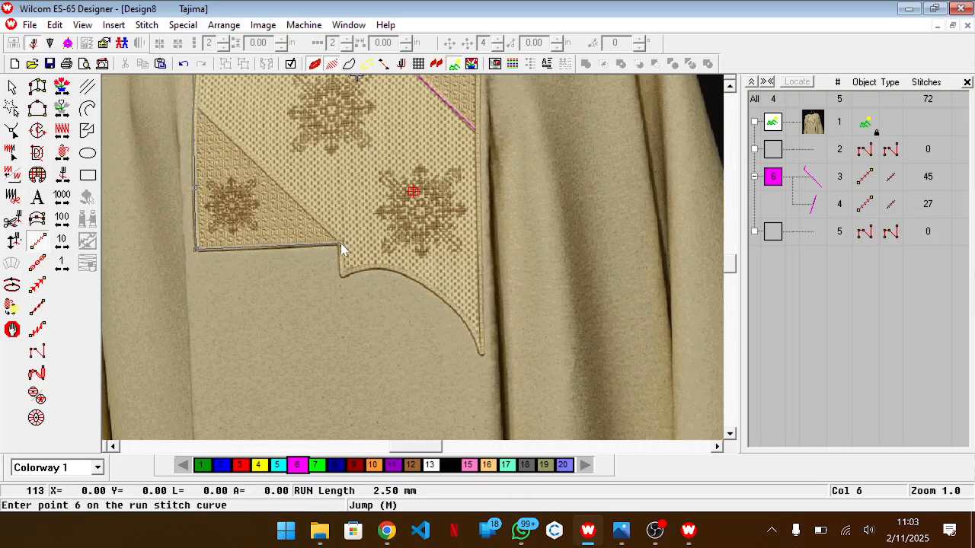
Step: Continue the outline down the small bottom notch and along the curved hem to the pointed lower-right tip, replacing misplaced curve points
left_click(341, 276)
left_click(441, 299)
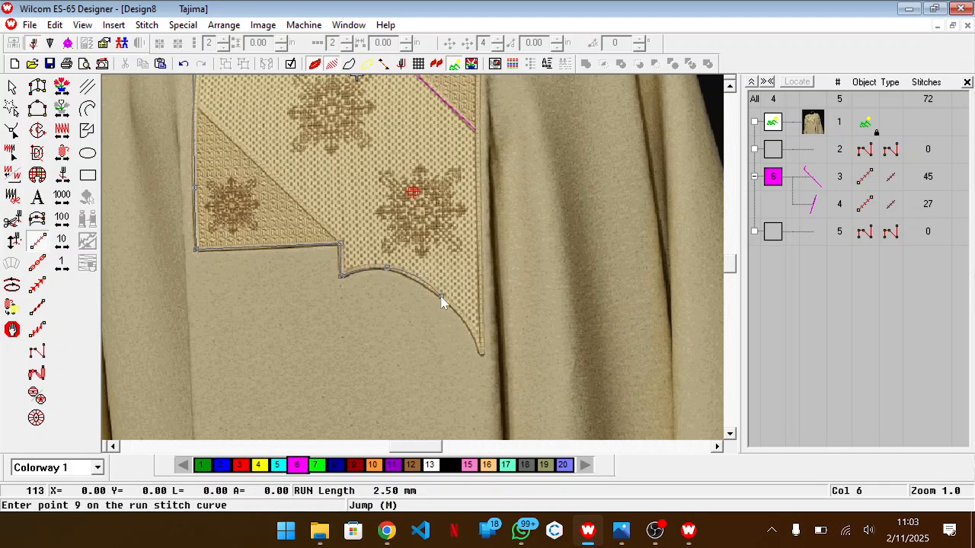
left_click(480, 357)
key("BackSpace")
key("BackSpace")
key("BackSpace")
left_click(427, 286)
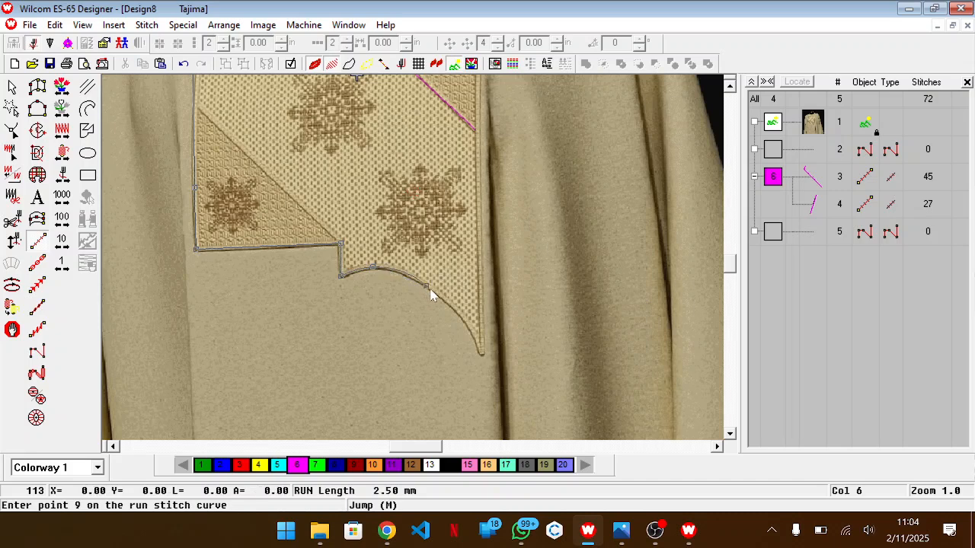
left_click(465, 321)
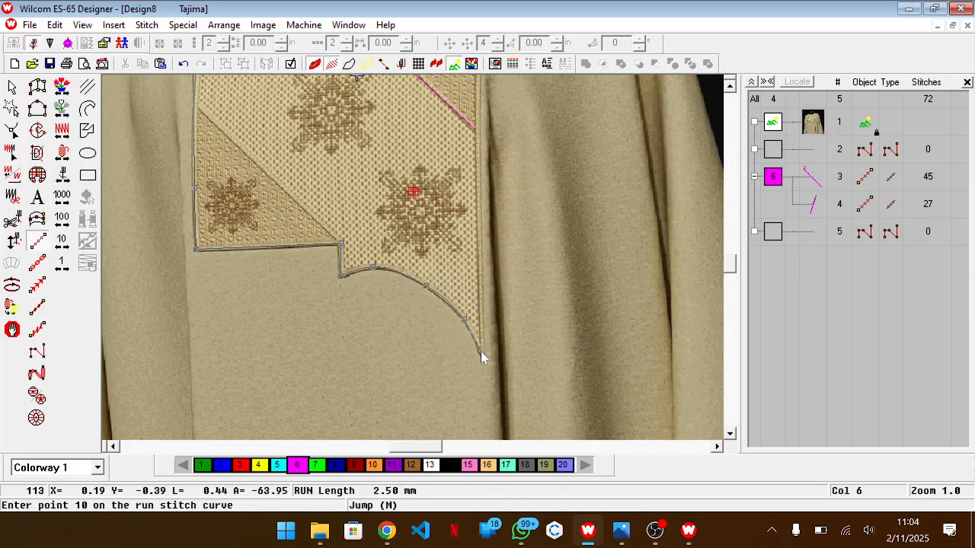
left_click(481, 353)
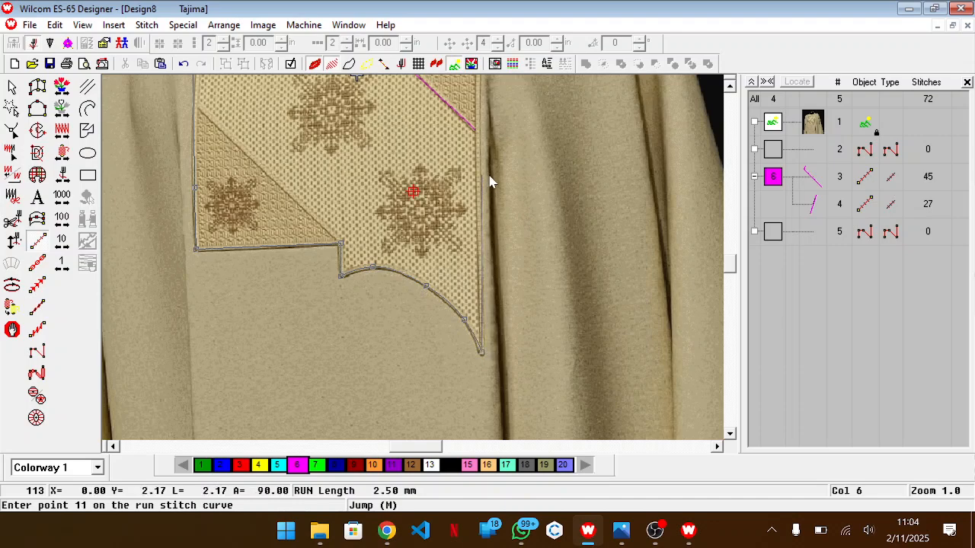
Step: Extend the outline up the panel's right edge to the lowest step of the zigzag border
scroll(478, 144, "up", 3)
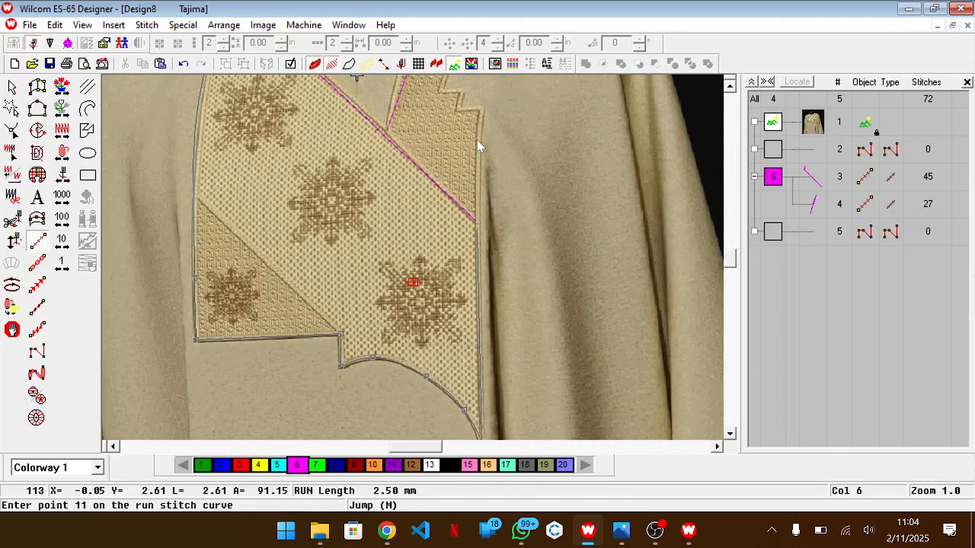
left_click(477, 160)
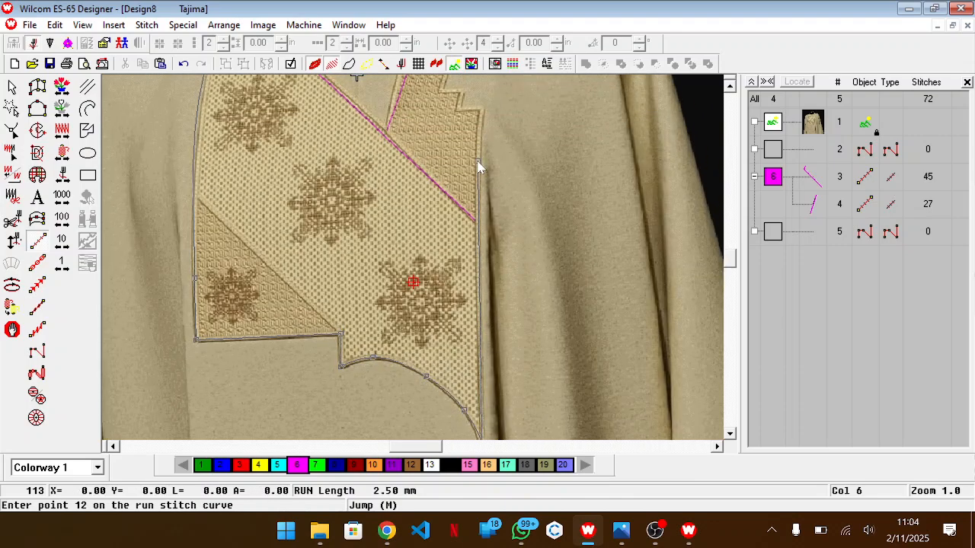
left_click(483, 110)
left_click(457, 108)
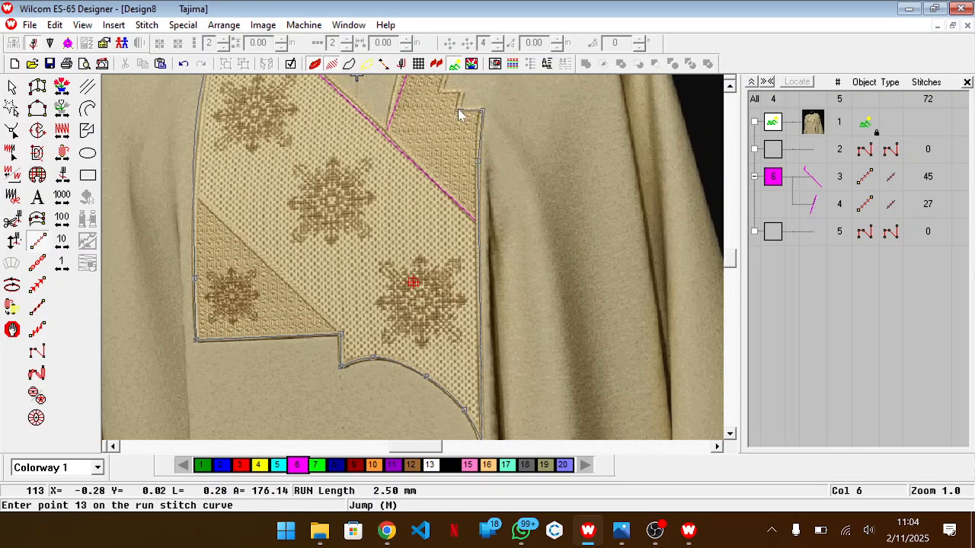
Step: Trace the lower steps of the zigzag border corner by corner up to its widest projection
scroll(457, 109, "up", 3)
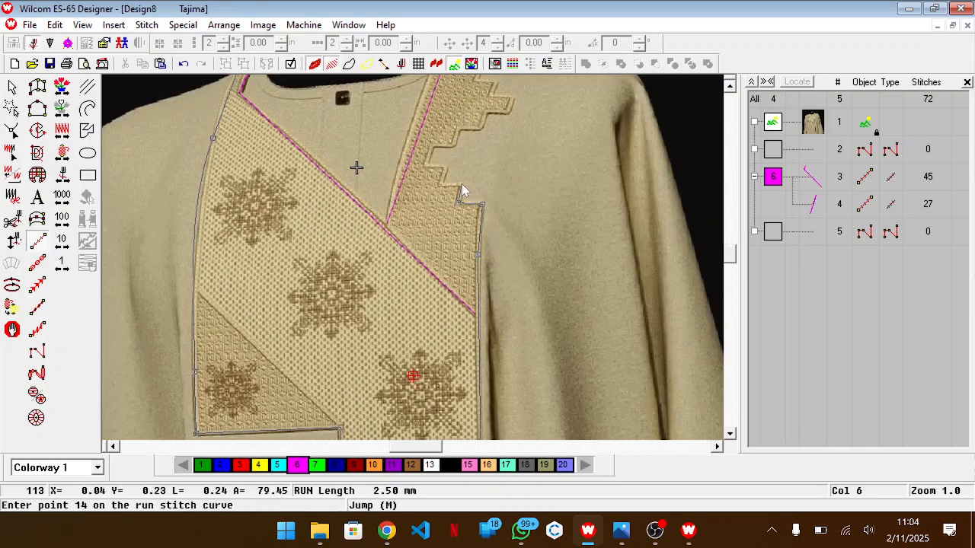
left_click(444, 186)
left_click(444, 167)
left_click(427, 162)
left_click(431, 146)
left_click(454, 145)
left_click(456, 131)
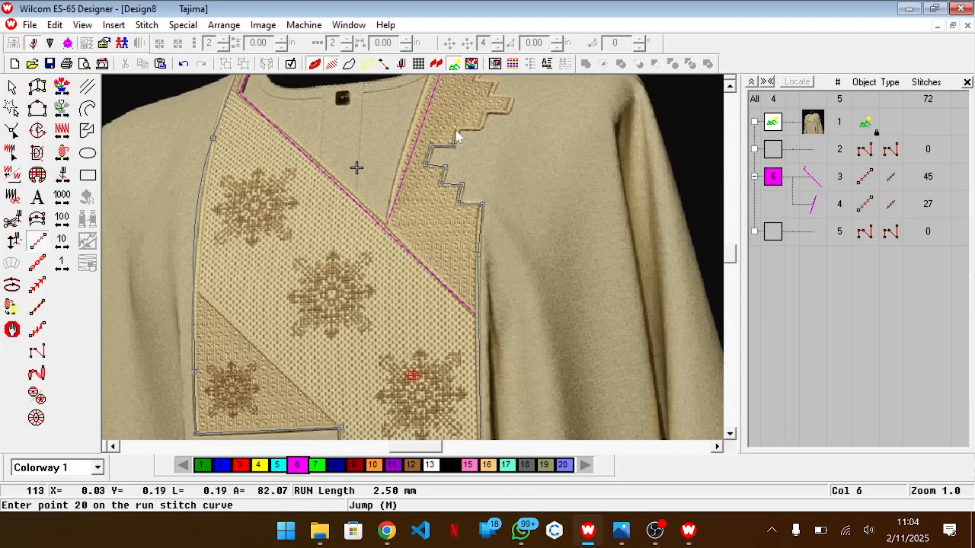
left_click(481, 128)
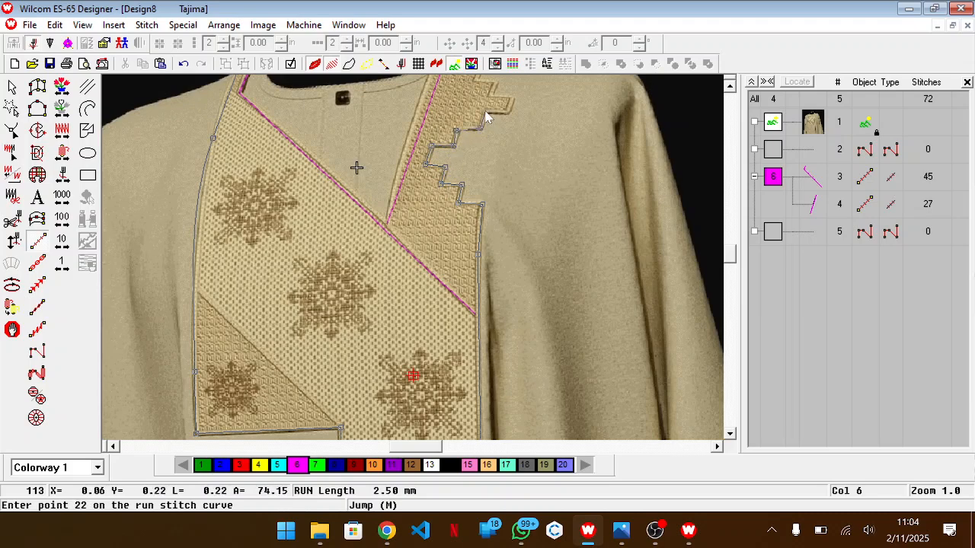
left_click(508, 116)
left_click(514, 101)
Step: Trace the remaining upper zigzag steps to the right shoulder seam and finish the run stitch outline
scroll(510, 96, "up", 2)
left_click(495, 190)
left_click(493, 178)
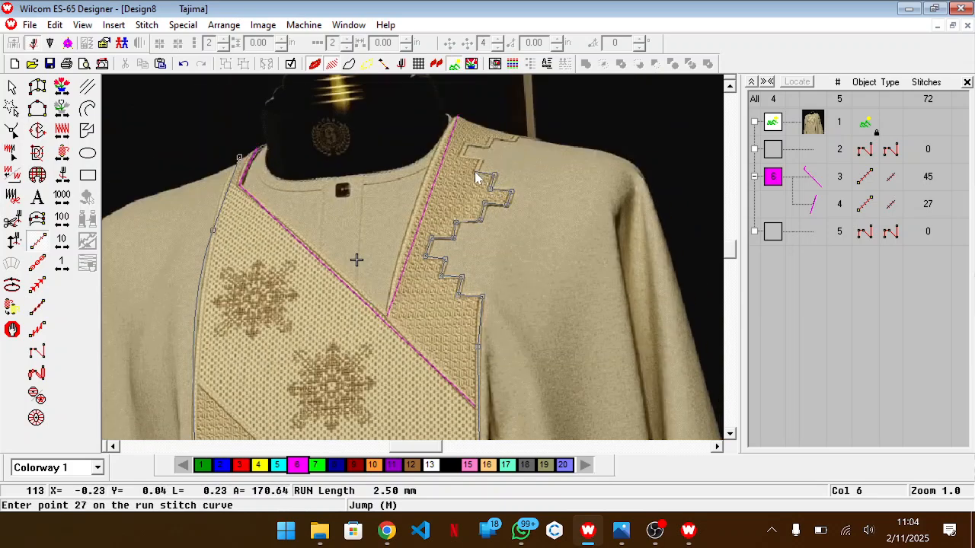
left_click(461, 162)
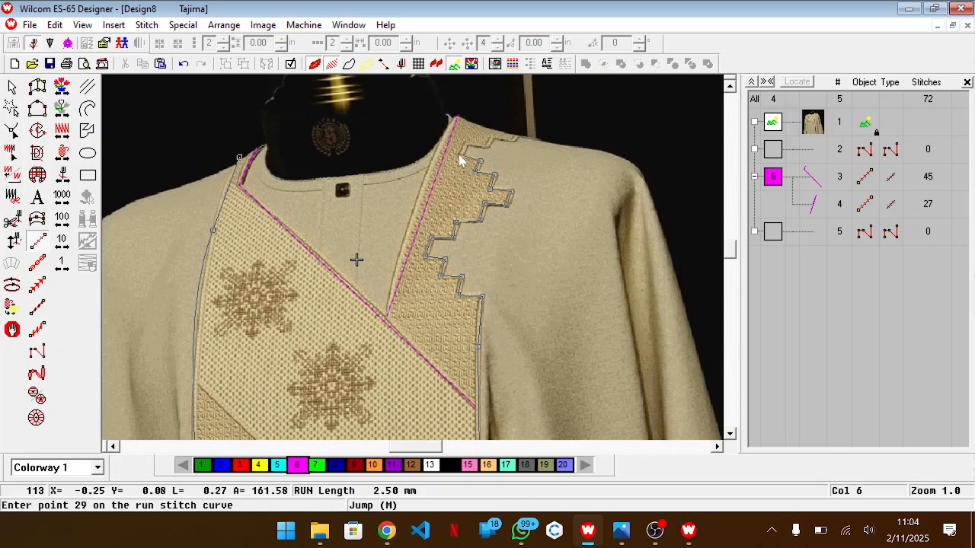
left_click(461, 162)
left_click(464, 143)
left_click(490, 143)
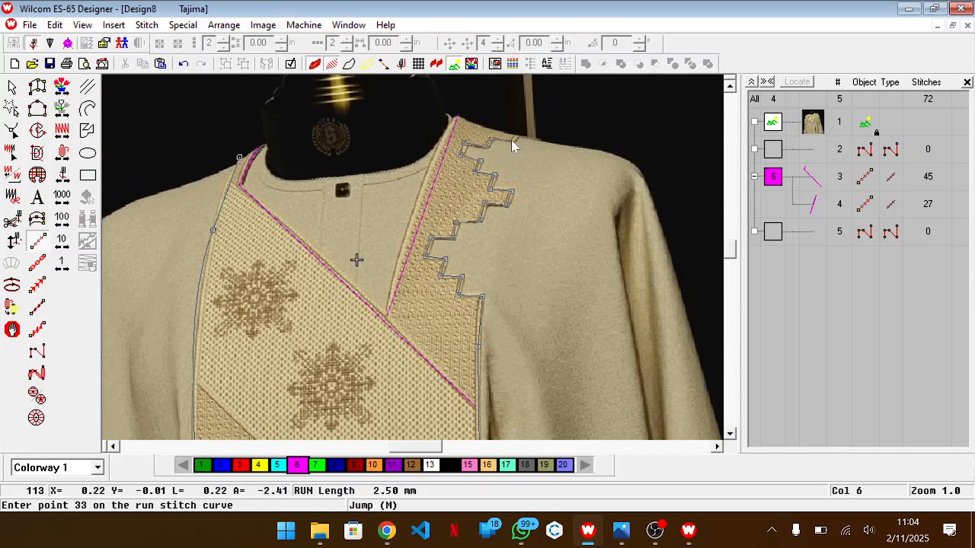
scroll(518, 139, "down", 1)
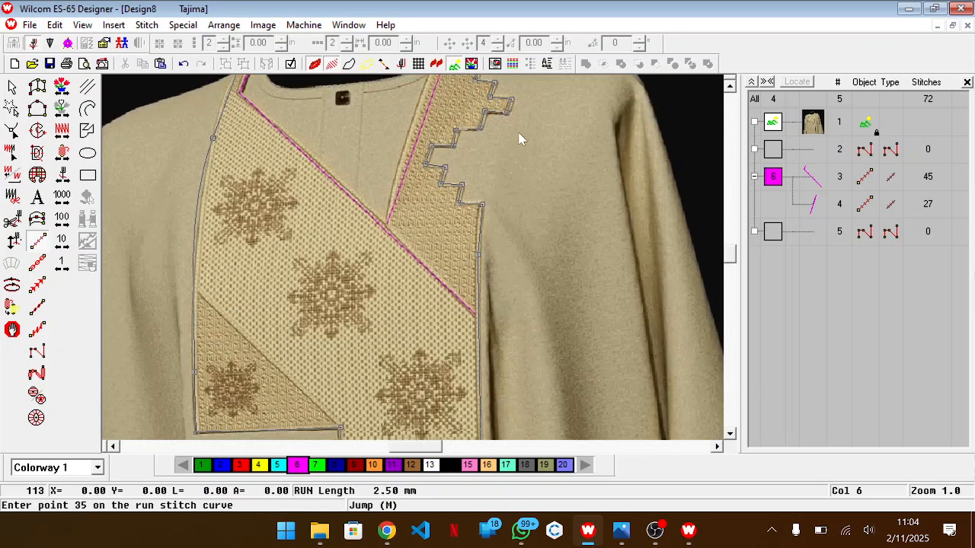
key("Return")
Step: Digitize a run stitch line along the diagonal edge of the lower-left triangular panel, from the bottom notch to the left outline
scroll(519, 139, "up", 2)
scroll(518, 134, "down", 3)
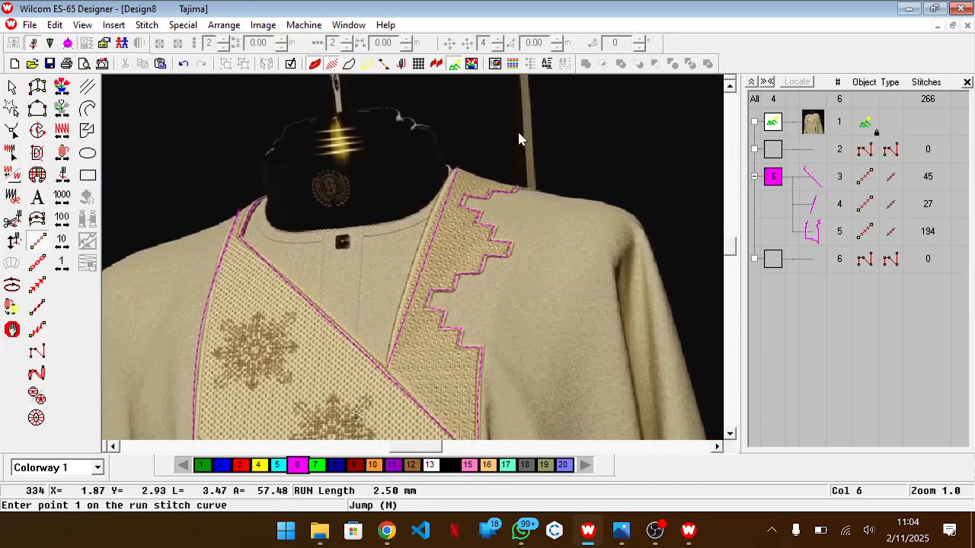
key("shift+z")
scroll(519, 134, "down", 5)
key("z")
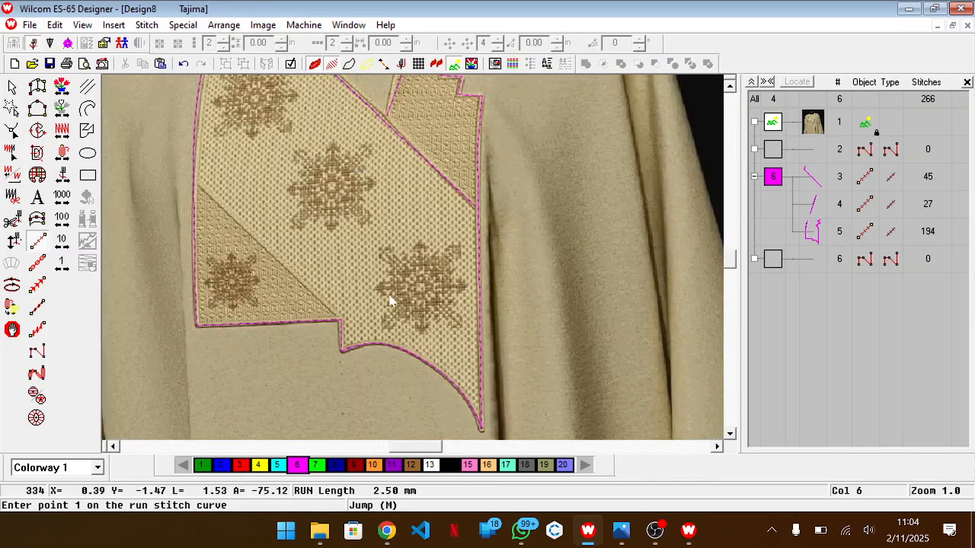
left_click(339, 321)
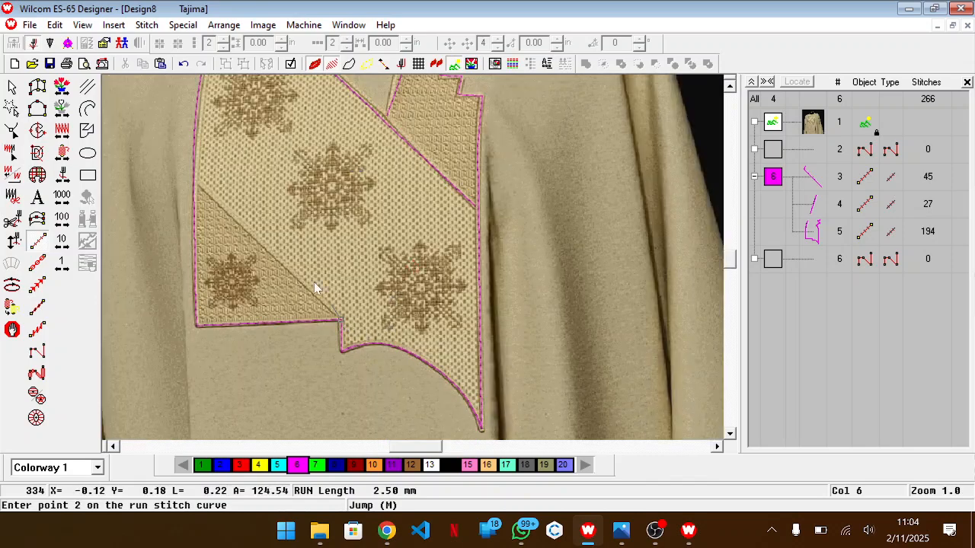
left_click(198, 187)
key("Return")
Step: Duplicate the four traced magenta lines in place and recolour the copies with colour 8
key("shift+z")
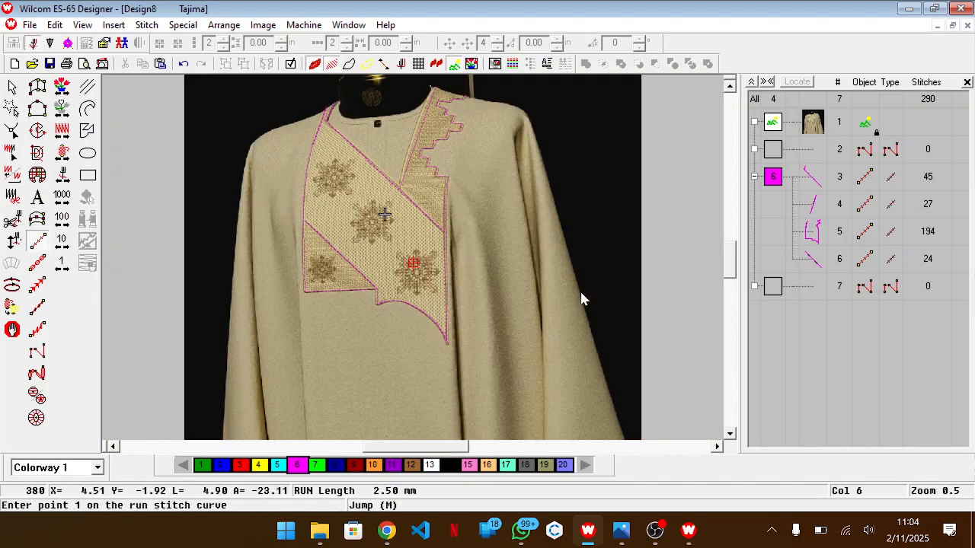
key("Escape")
left_click(783, 184)
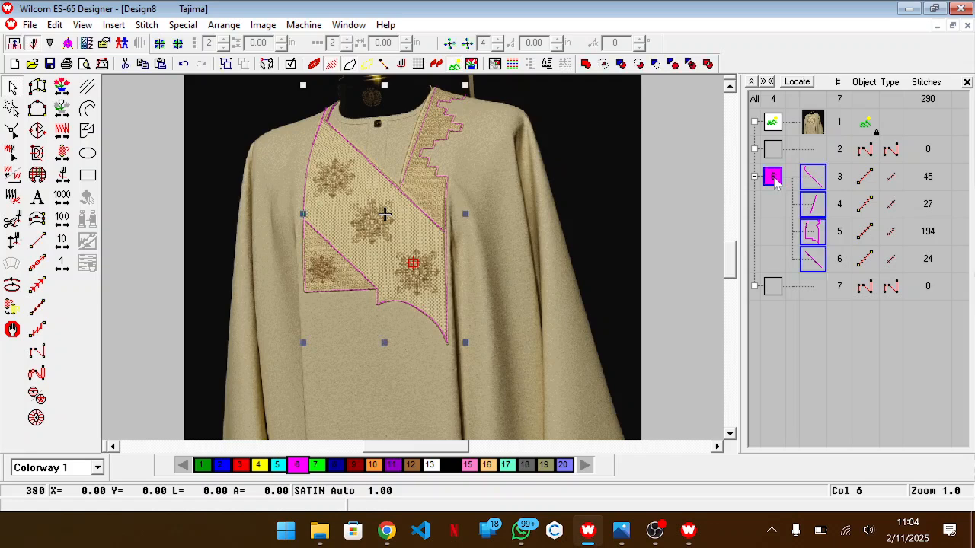
key("ctrl+d")
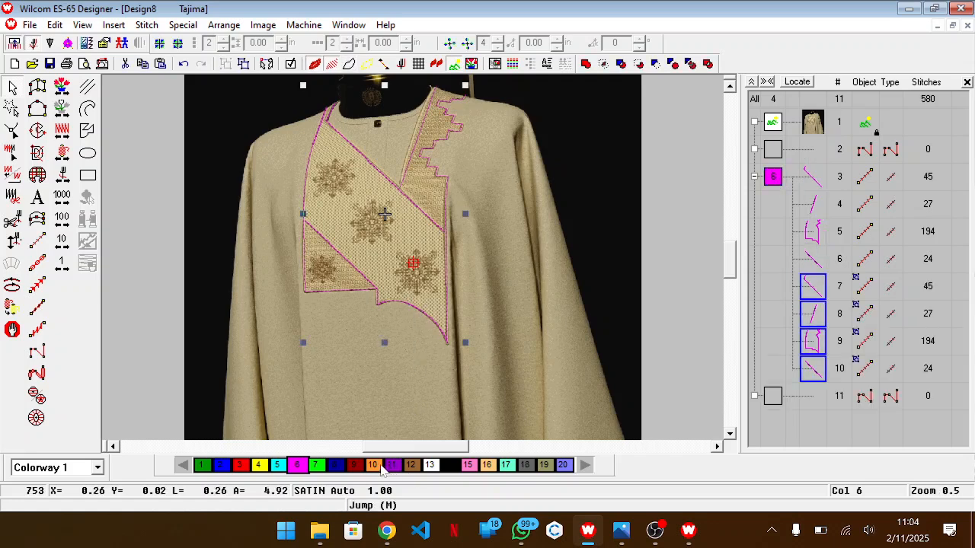
left_click(341, 468)
Step: Open the design file "syari brown" from the Wilcom designs folder
left_click_drag(401, 447, 461, 447)
scroll(530, 310, "down", 1)
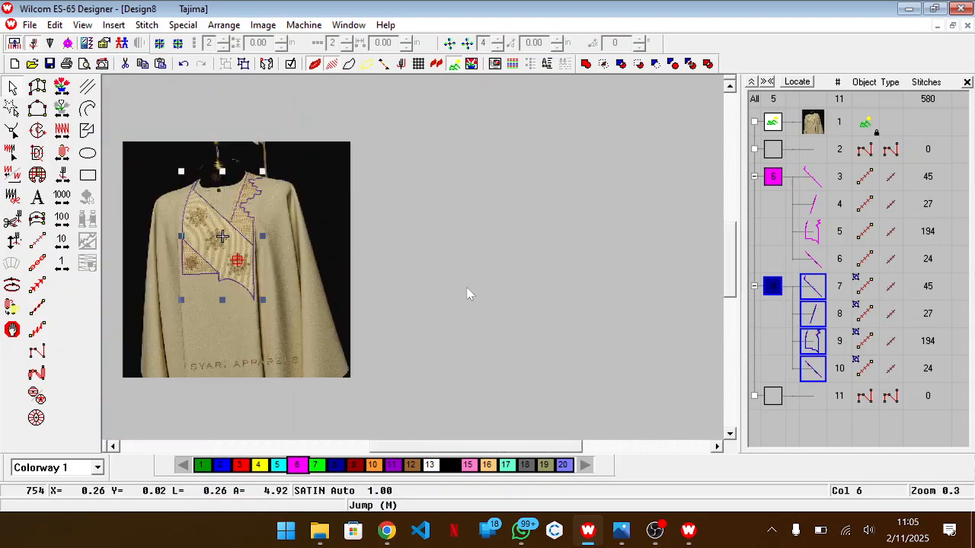
key("ctrl+o")
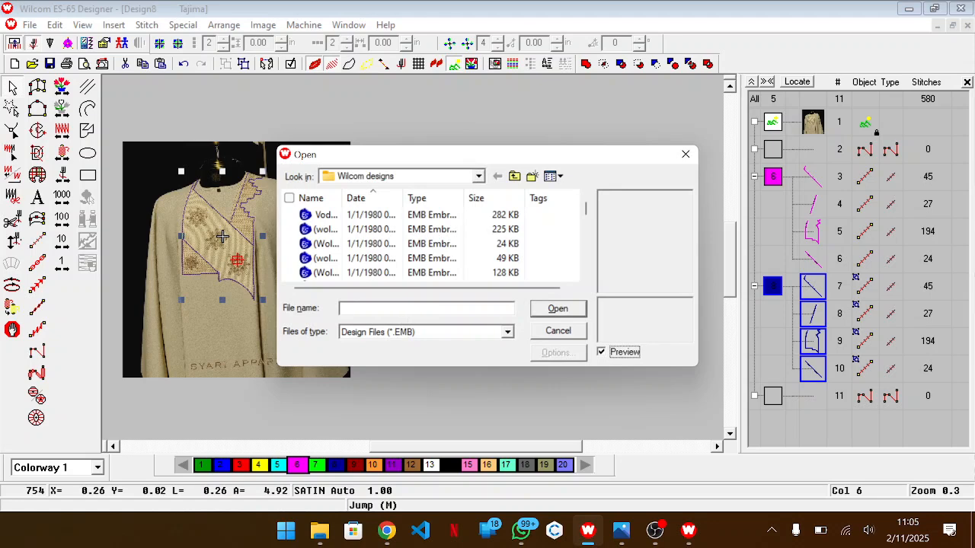
type("syari brow")
key("Down")
key("Return")
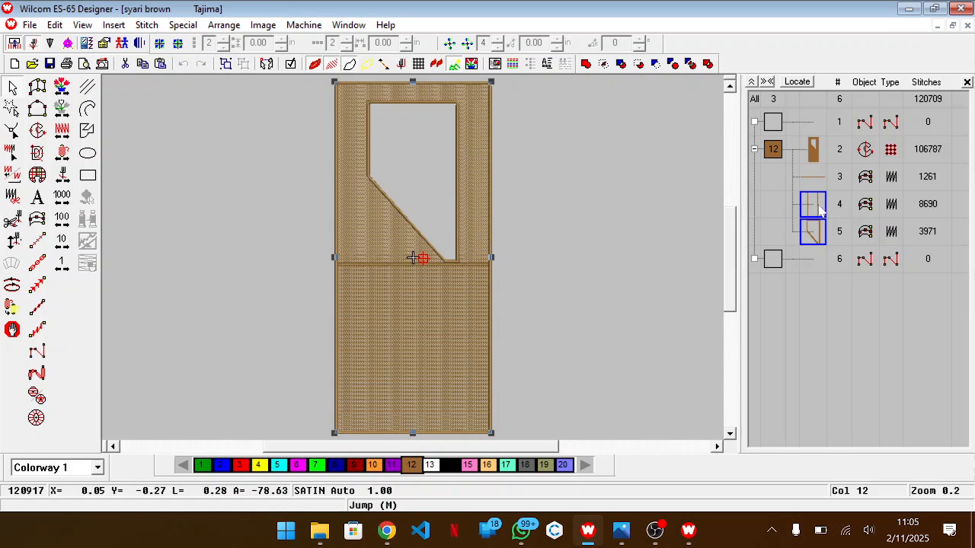
Step: Copy the brown design's outer frame and neckline satin outlines into Design8 and place them to the right of the photo
key("ctrl+c")
key("ctrl+Tab")
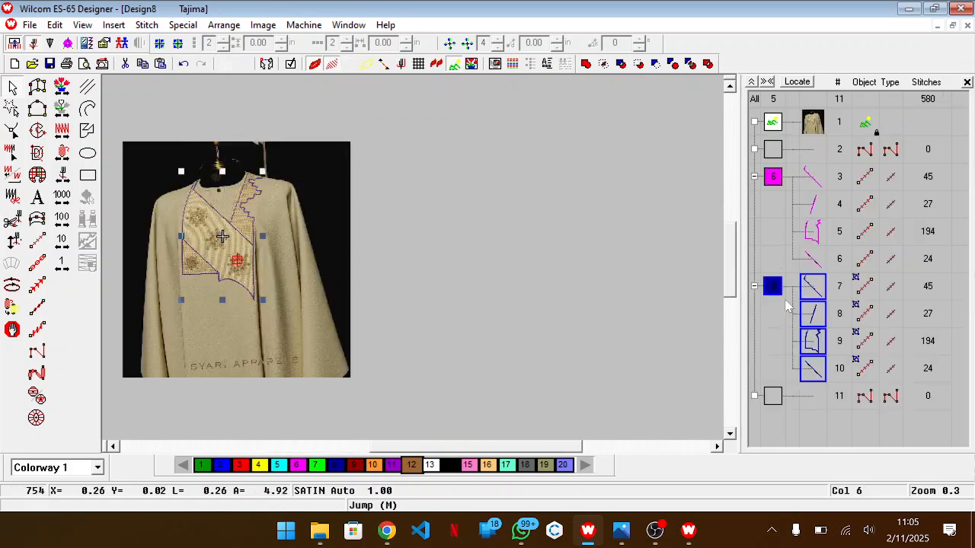
key("ctrl+v")
scroll(503, 265, "down", 1)
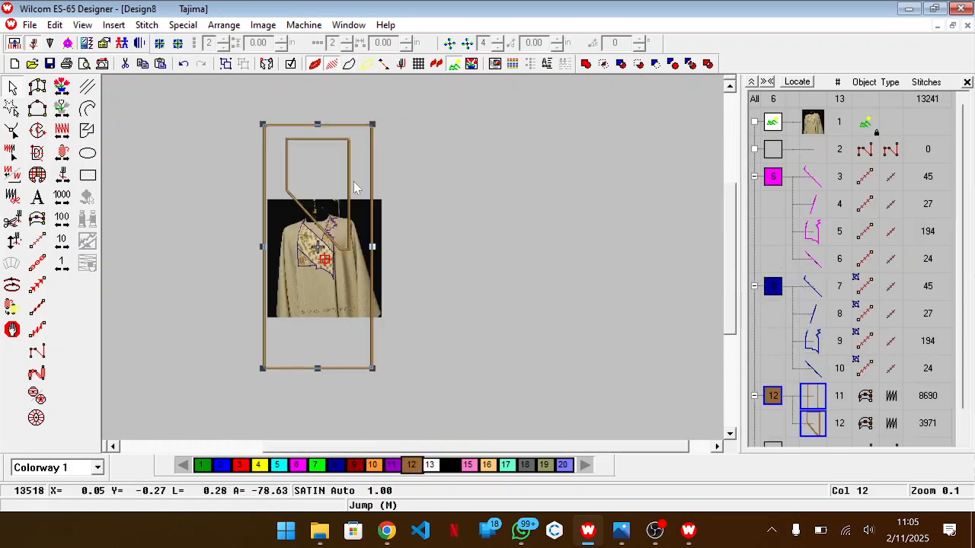
left_click_drag(319, 167, 462, 178)
left_click(565, 192)
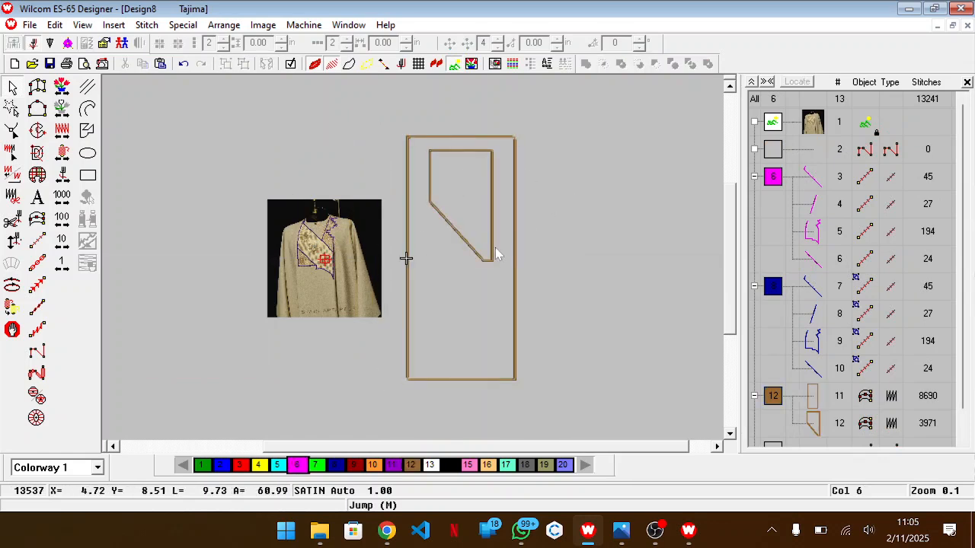
Step: Select the colour 8 copies of the traced lines and move them inside the brown frame below the neckline outline
scroll(496, 246, "up", 1)
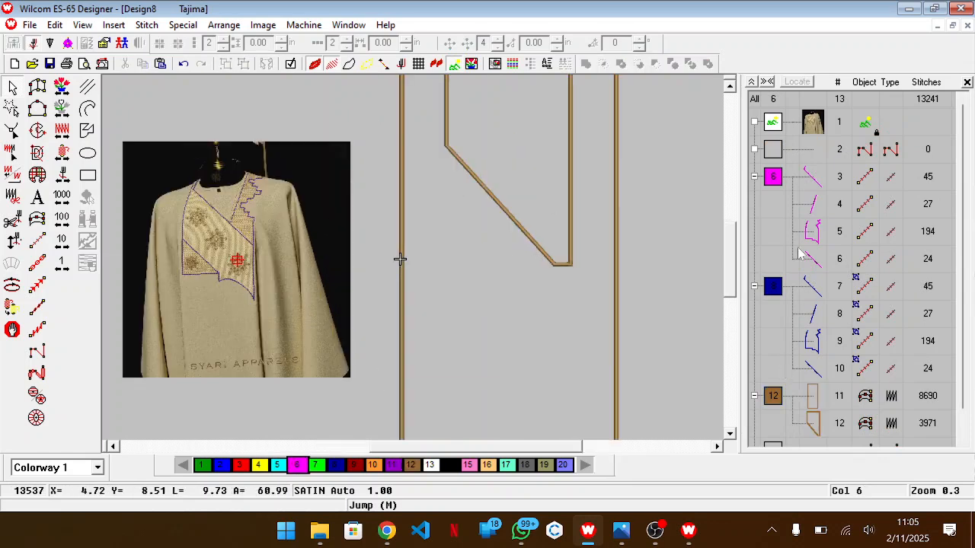
left_click(805, 335)
key("shift+z")
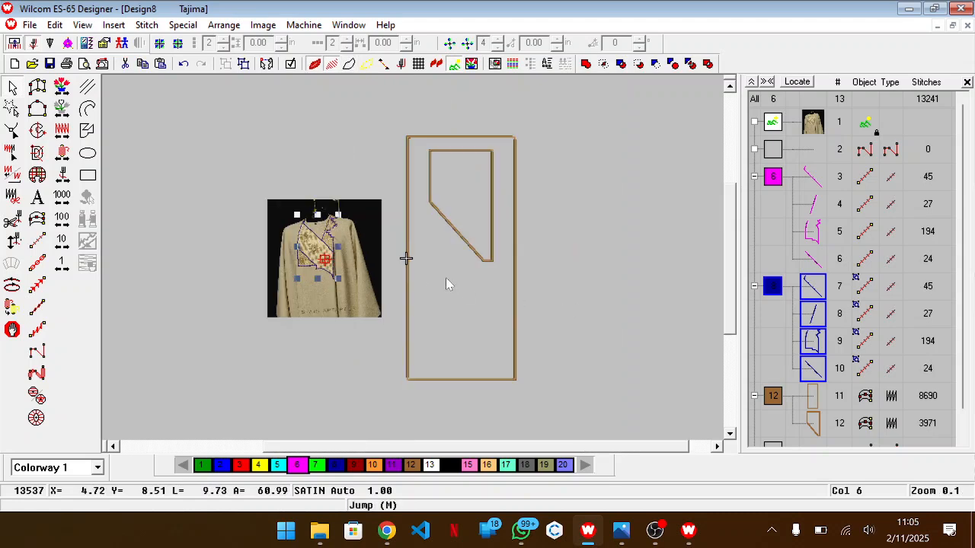
left_click_drag(320, 229, 441, 260)
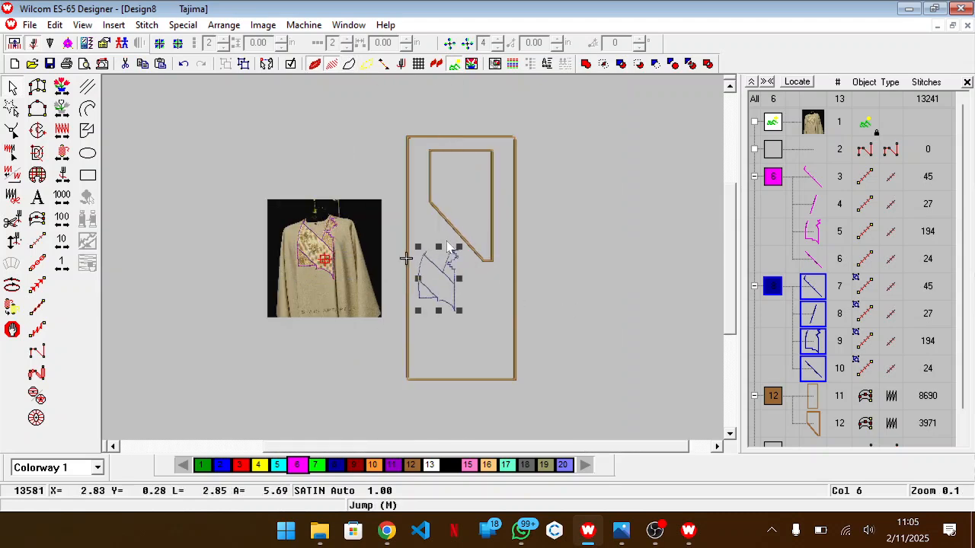
Step: Enlarge the colour 8 traced lines proportionally and align their left and lower extents with the brown frame's lower corners
left_click_drag(488, 207, 518, 157)
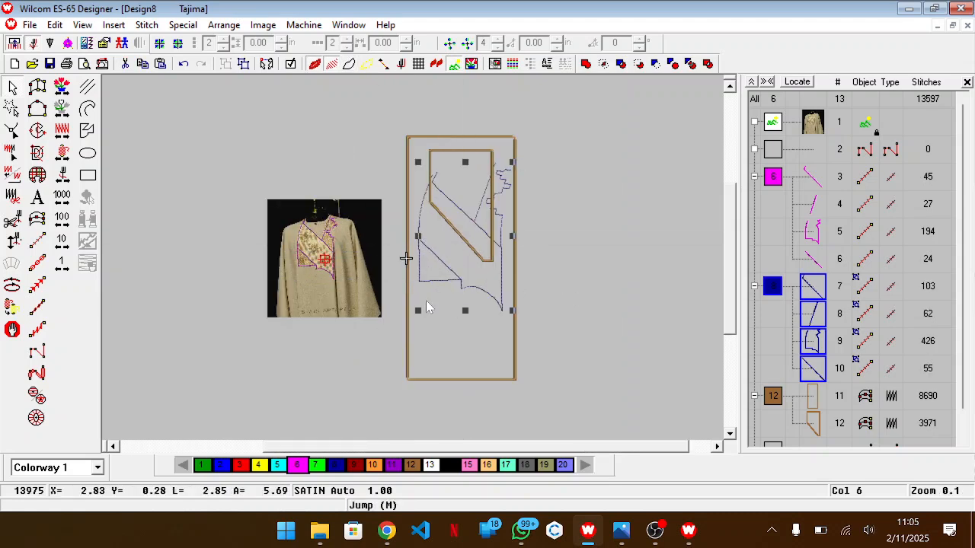
left_click_drag(396, 352, 393, 351)
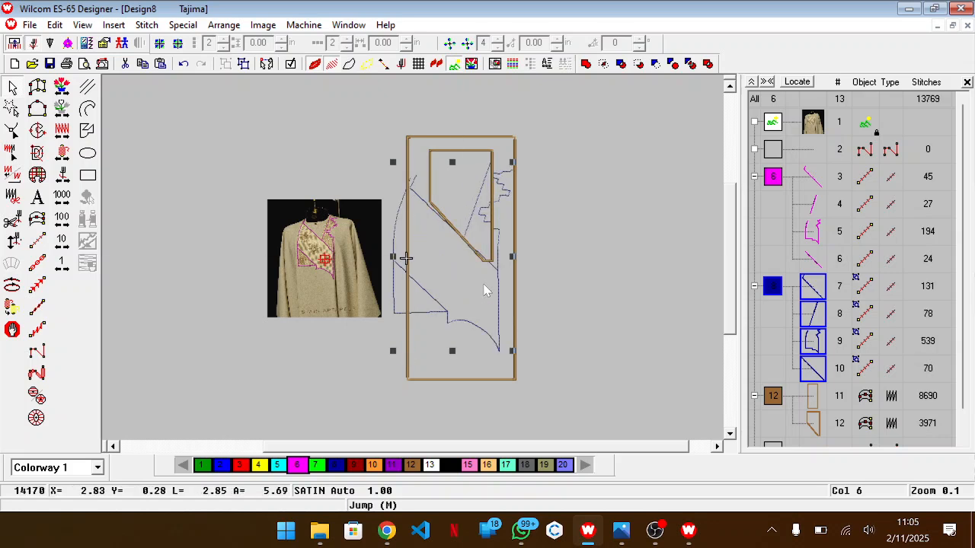
mouse_move(503, 304)
left_mouse_down()
mouse_move(505, 330)
mouse_move(502, 309)
mouse_move(499, 320)
left_mouse_up()
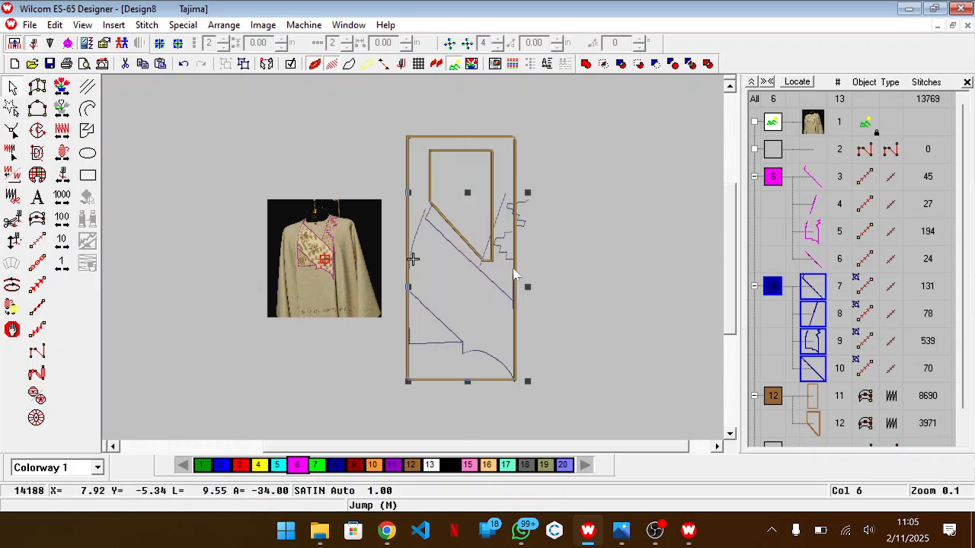
left_click(407, 191)
key("b")
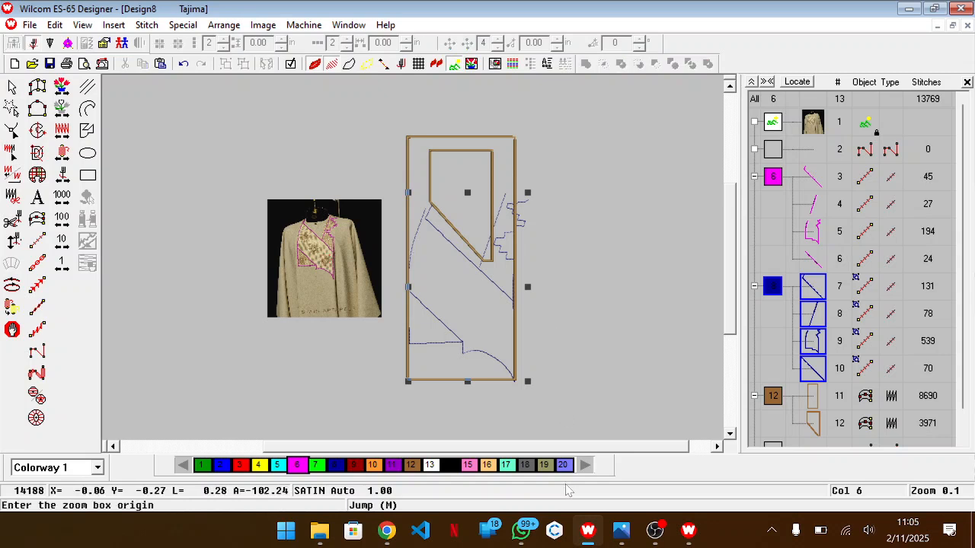
left_click_drag(389, 320, 533, 415)
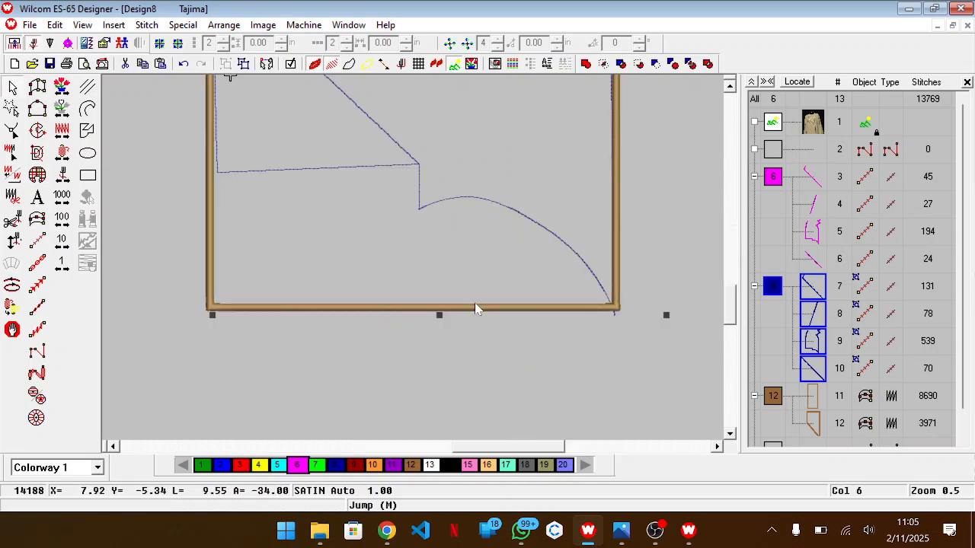
key("Escape")
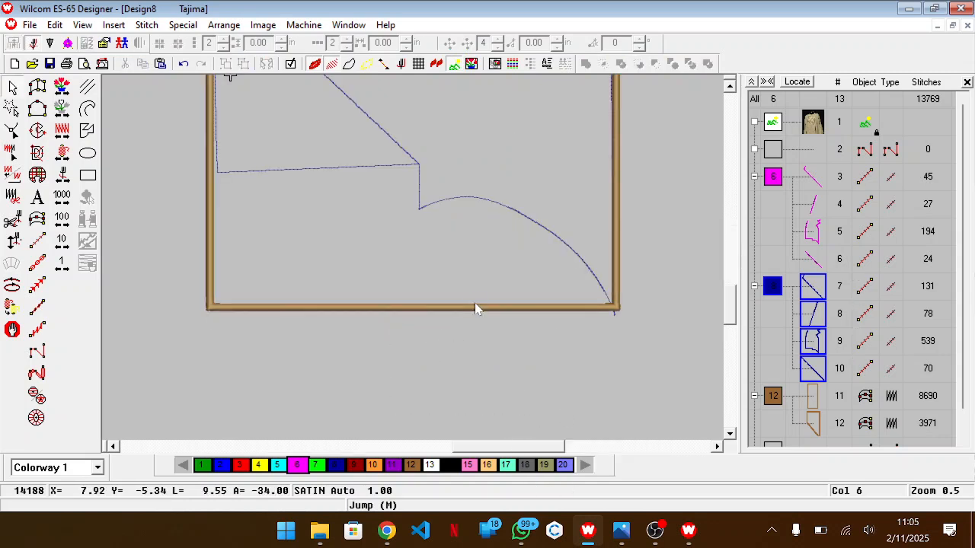
Step: Lock the brown colour 12 frame and neckline outlines
left_click(587, 267)
scroll(533, 239, "up", 1)
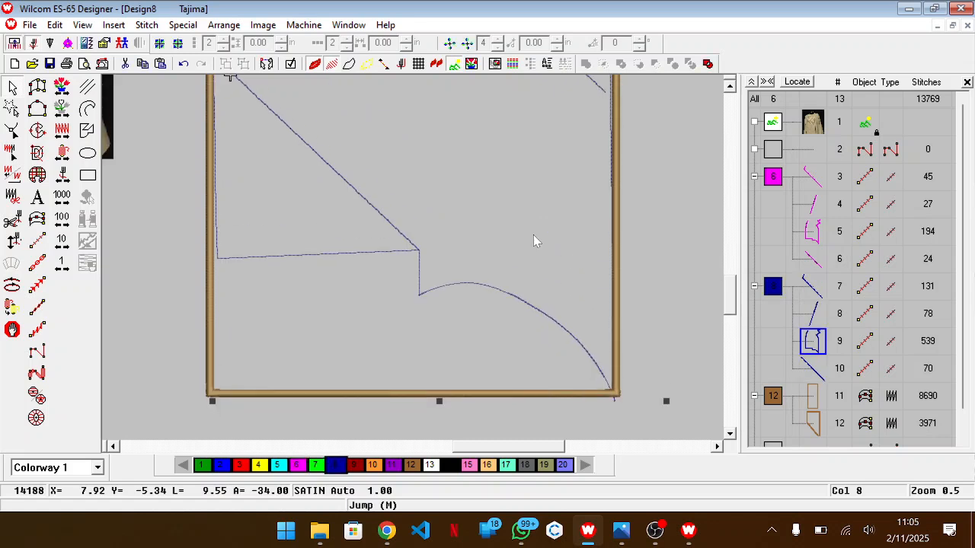
left_click(776, 401)
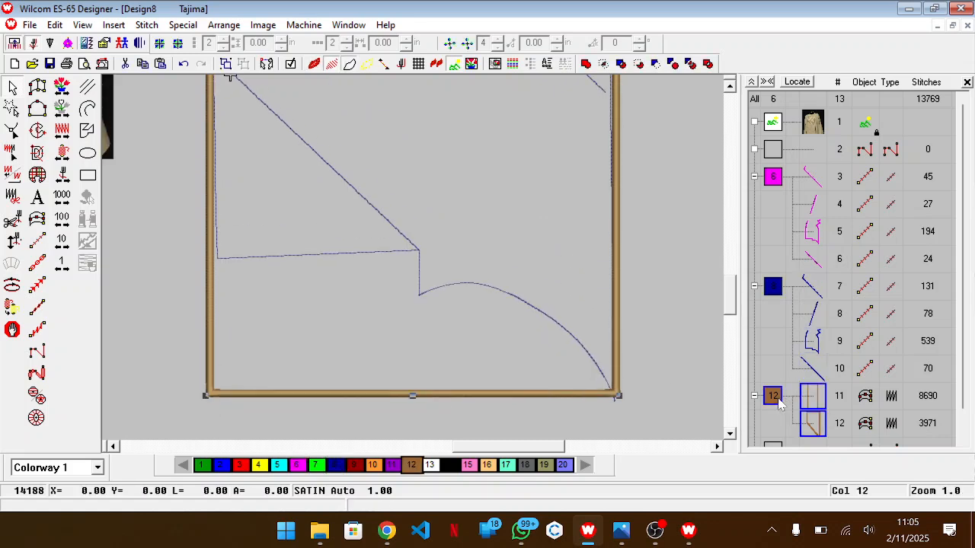
key("k")
Step: Reshape the colour 8 panel outline against the reference photo, adjusting its lower curve and levelling the lower-left edge out to the frame
left_click(558, 326)
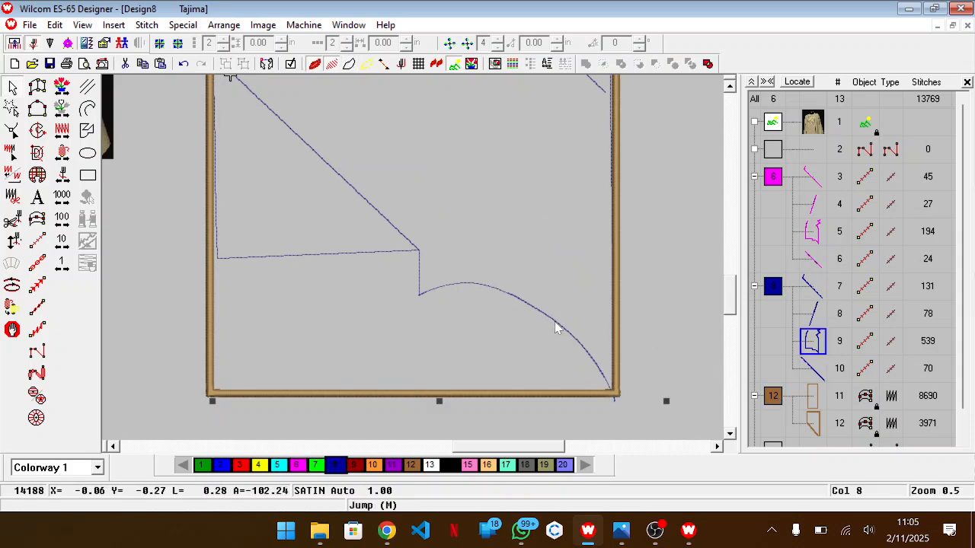
key("h")
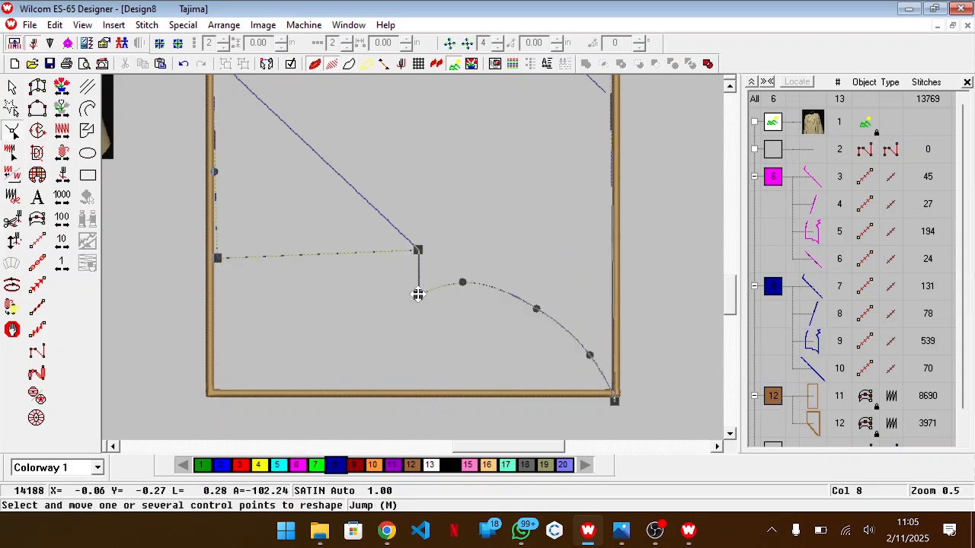
key("alt+Tab")
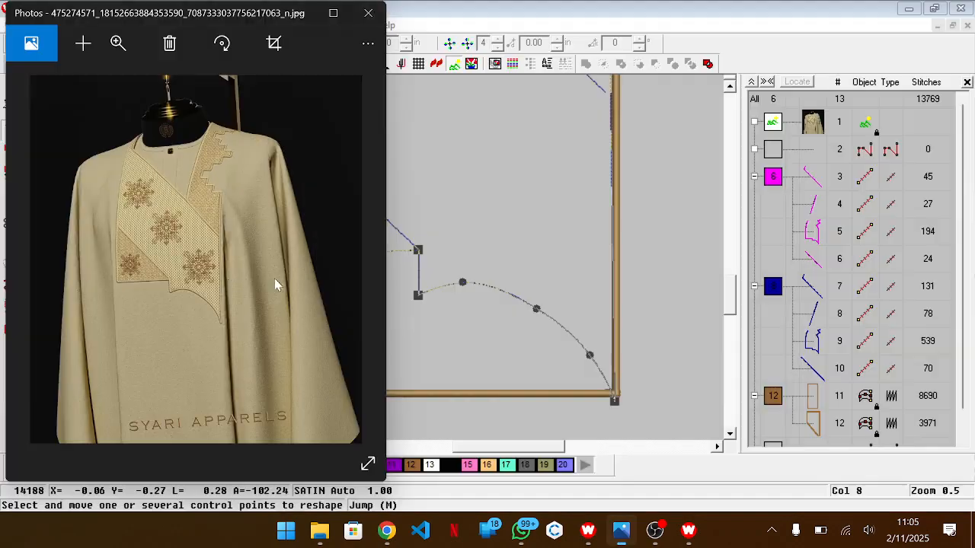
scroll(225, 309, "up", 3)
key("alt+Tab")
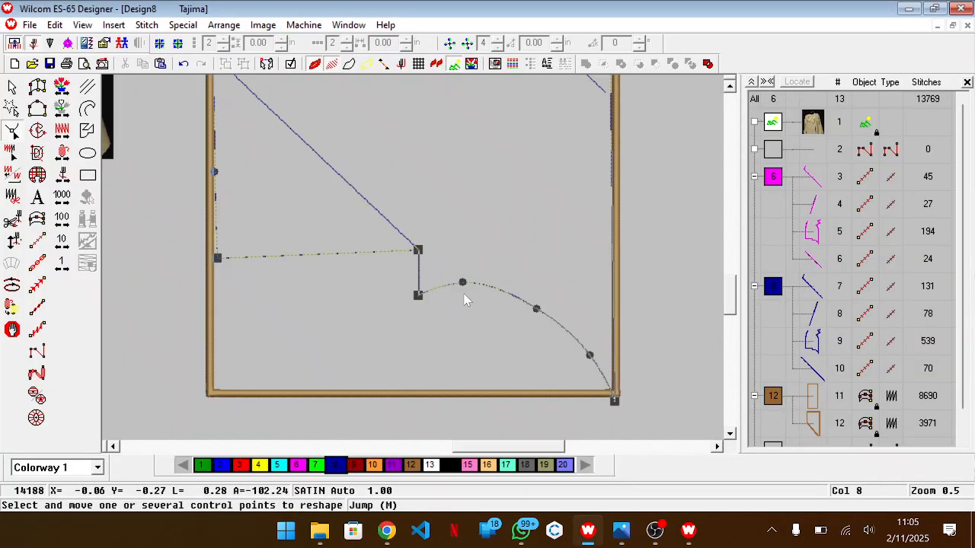
left_click_drag(472, 284, 475, 288)
left_click(283, 257)
left_click_drag(282, 257, 211, 246)
scroll(253, 245, "up", 1)
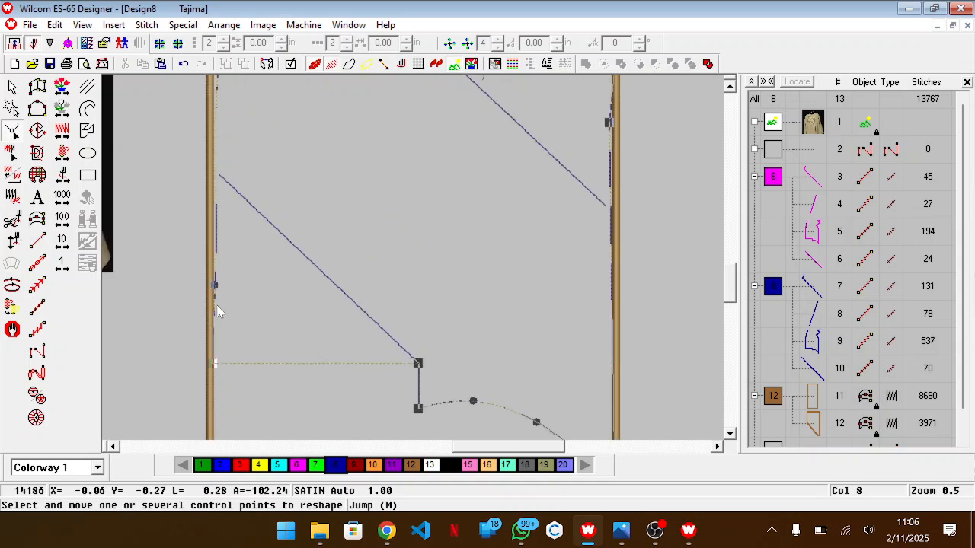
Step: Delete the intermediate control points on the panel outline's left edge and move its end point to the frame's upper-left corner
scroll(217, 308, "up", 1)
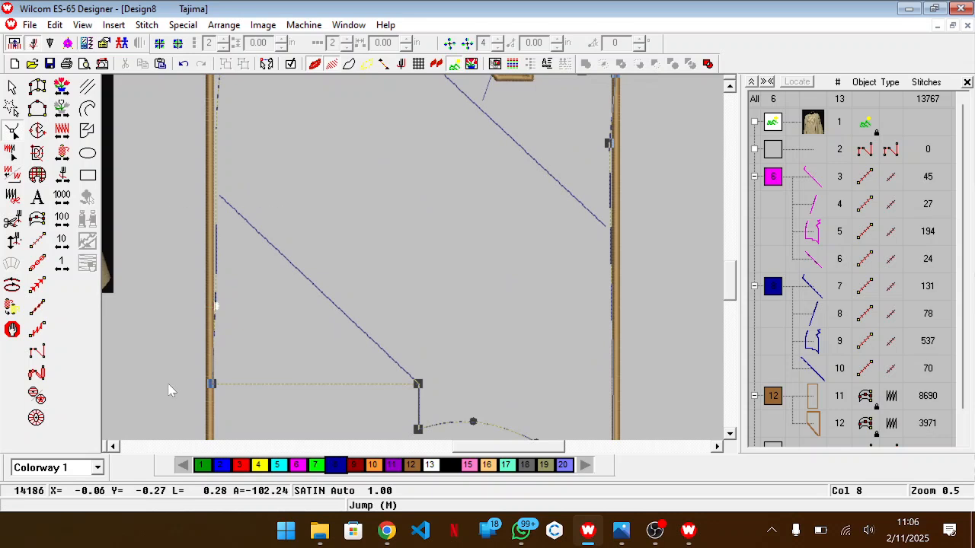
scroll(170, 391, "up", 2)
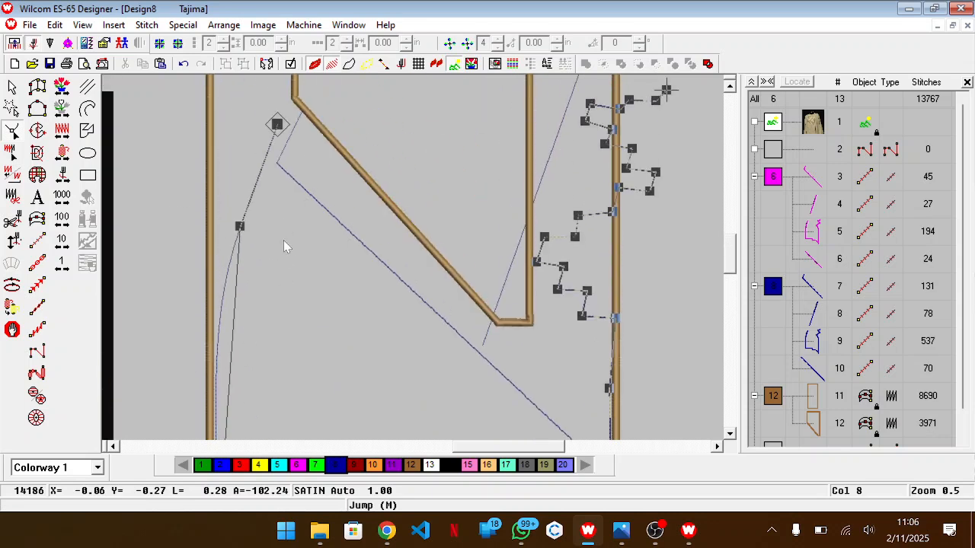
key("Delete")
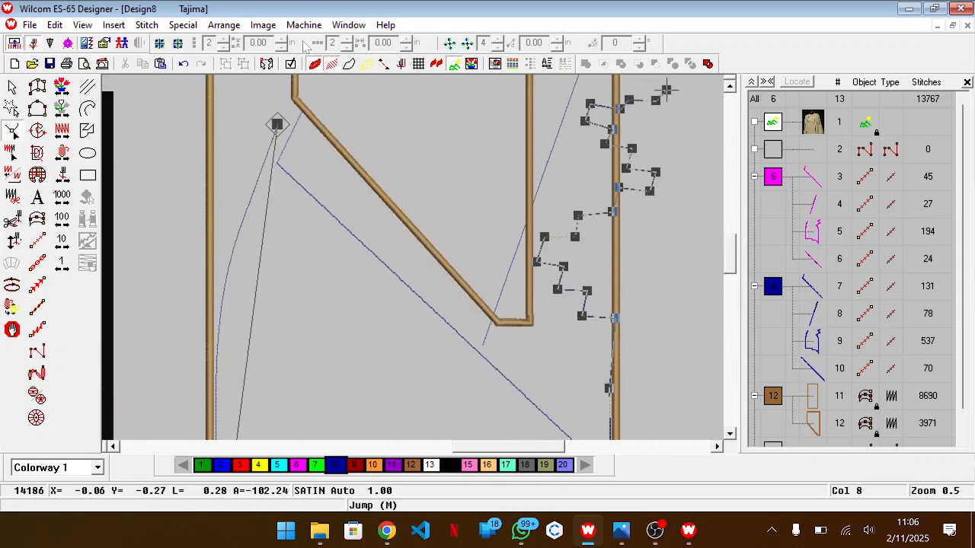
mouse_move(281, 124)
left_mouse_down()
mouse_move(412, 138)
mouse_move(401, 138)
left_mouse_up()
left_click_drag(281, 124, 396, 191)
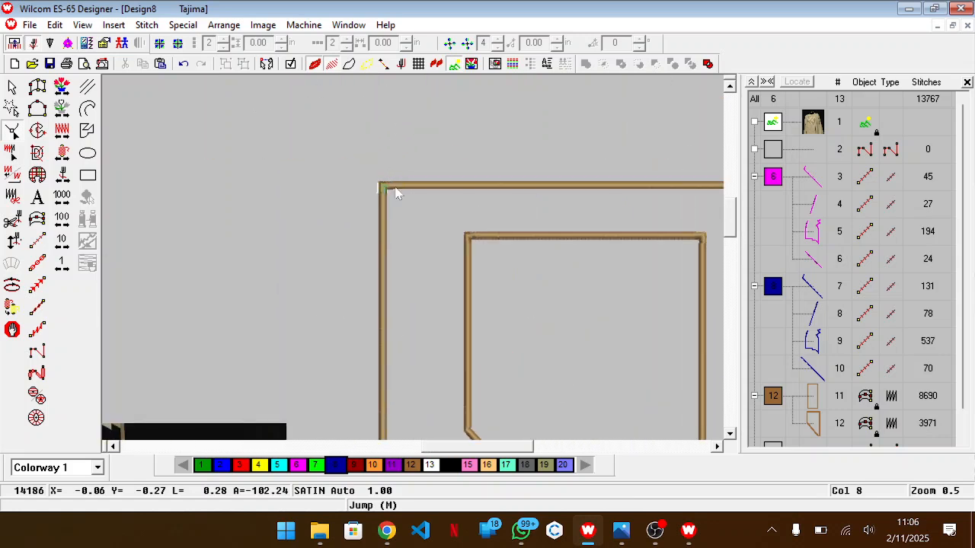
Step: Move the brown colour 12 outlines ahead of the colour 8 lines in the stitching sequence, keeping them locked
scroll(396, 188, "down", 10)
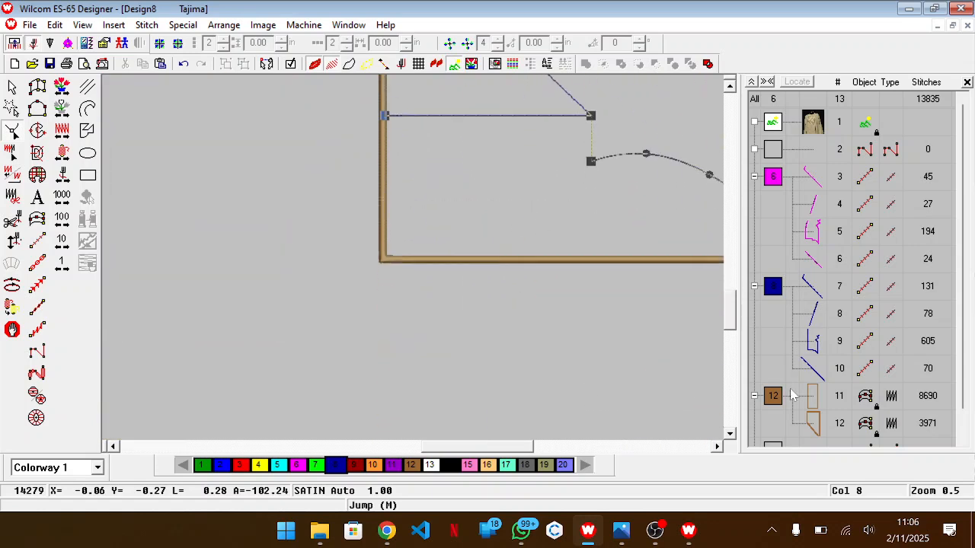
left_click_drag(774, 403, 779, 280)
key("k")
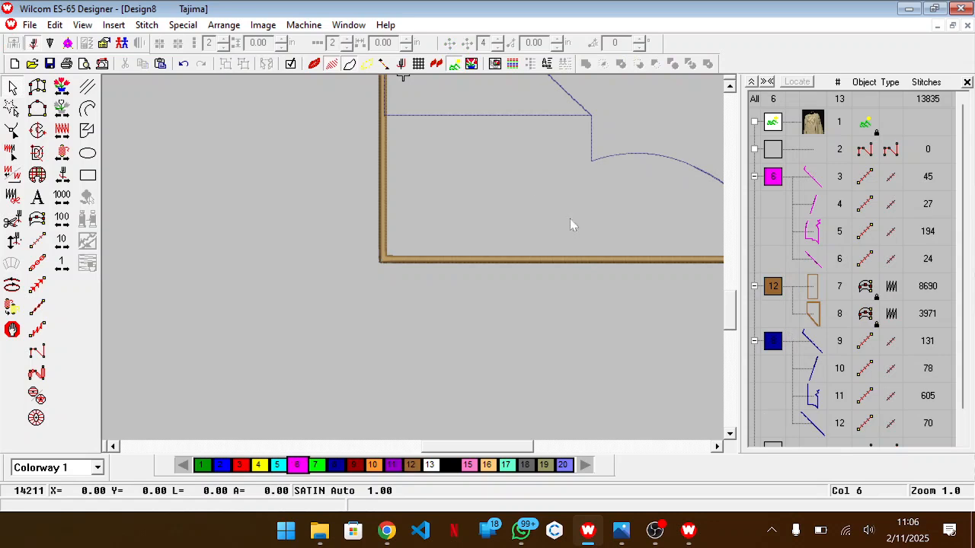
Step: Reshape the lower diagonal colour 8 line so its upper end meets the frame's left side
scroll(522, 172, "up", 3)
scroll(521, 168, "up", 1)
key("shift+z")
scroll(521, 168, "up", 2)
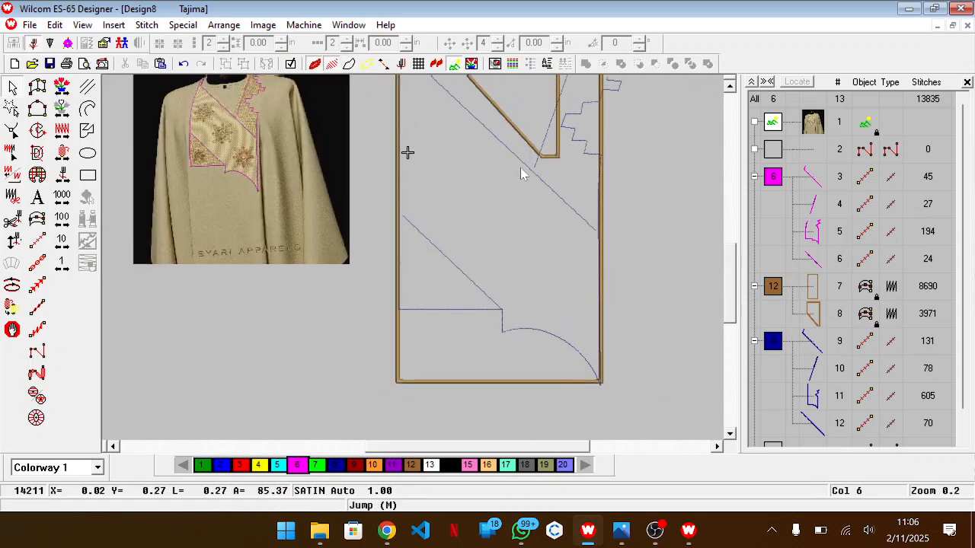
key("z")
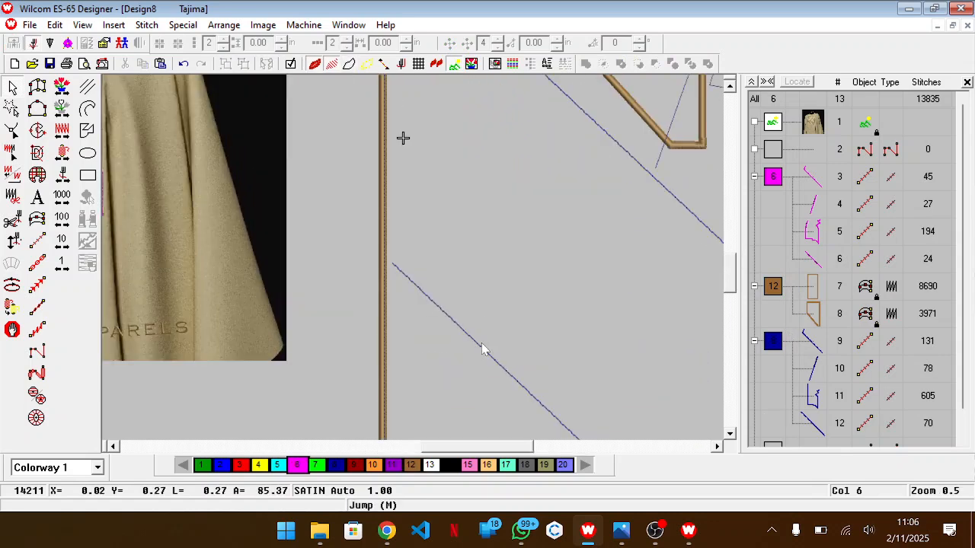
scroll(482, 349, "down", 1)
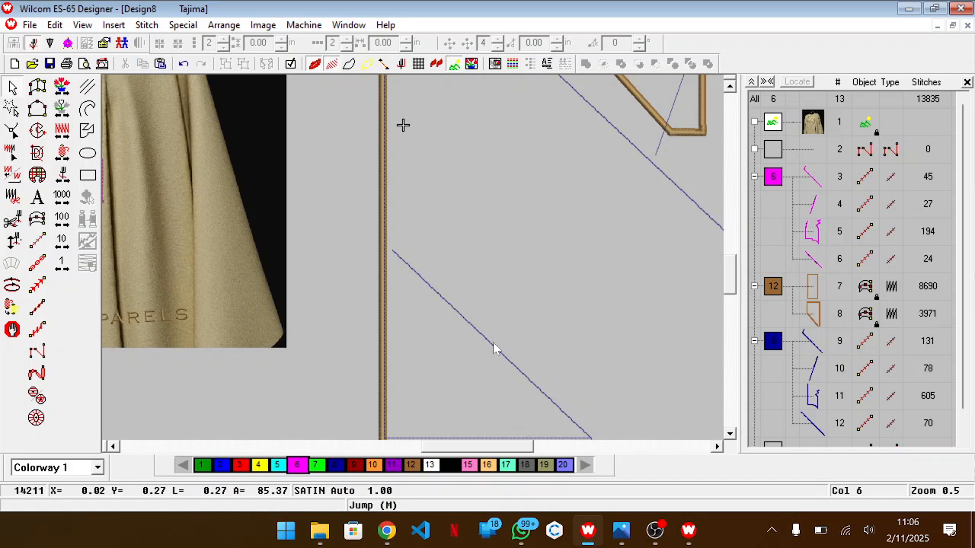
scroll(494, 349, "down", 3)
left_click(536, 335)
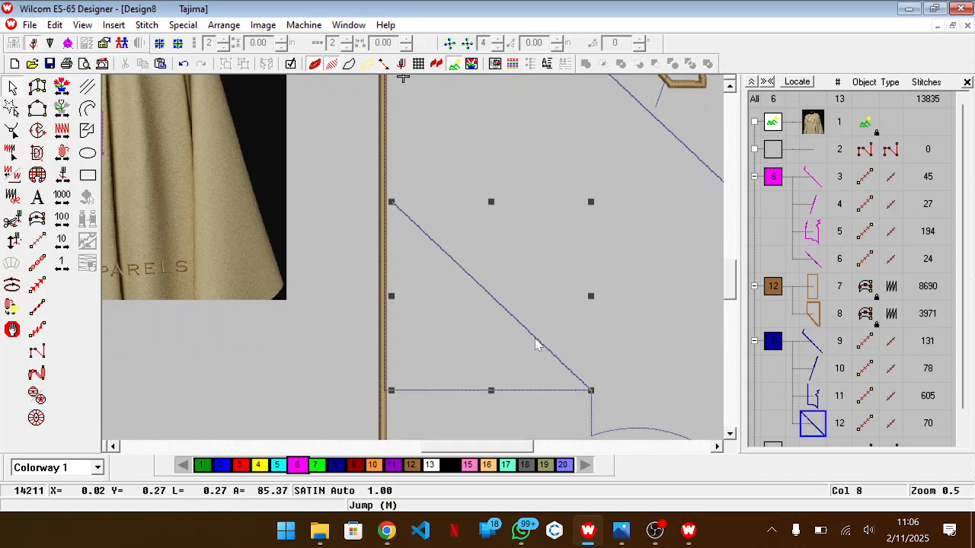
key("h")
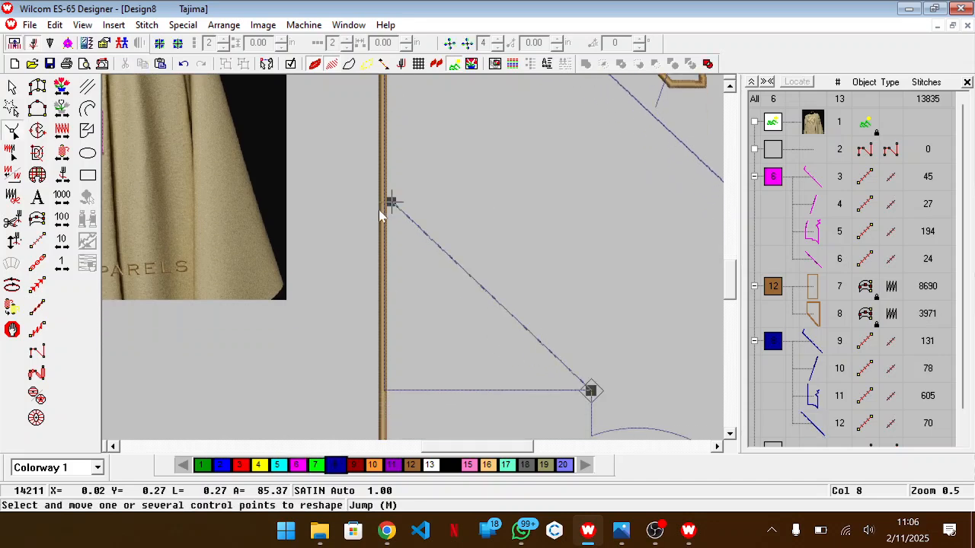
left_click_drag(391, 202, 388, 191)
Step: Straighten the panel outline's right edge along the brown frame by removing the extra control point below the stepped section
scroll(518, 307, "down", 2)
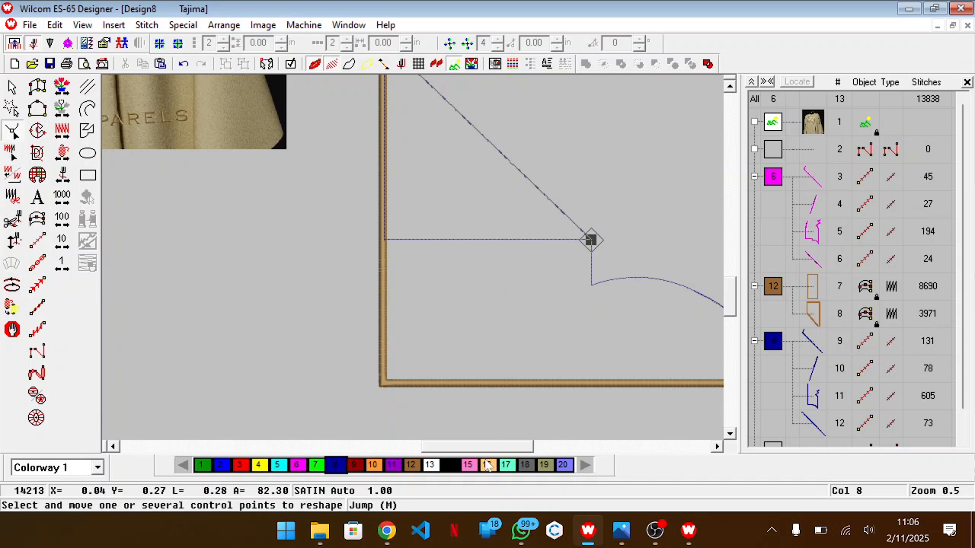
left_click_drag(488, 448, 542, 447)
scroll(561, 280, "up", 2)
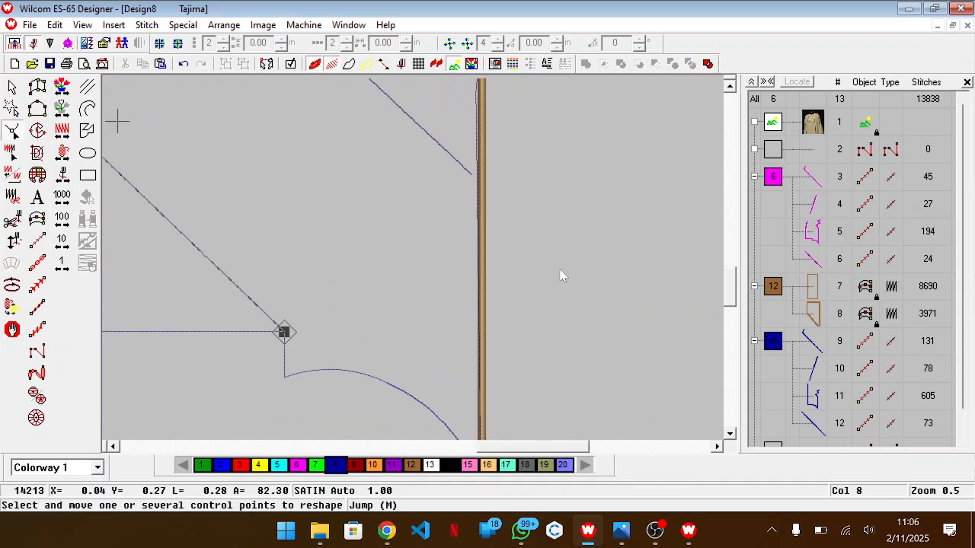
scroll(477, 160, "up", 2)
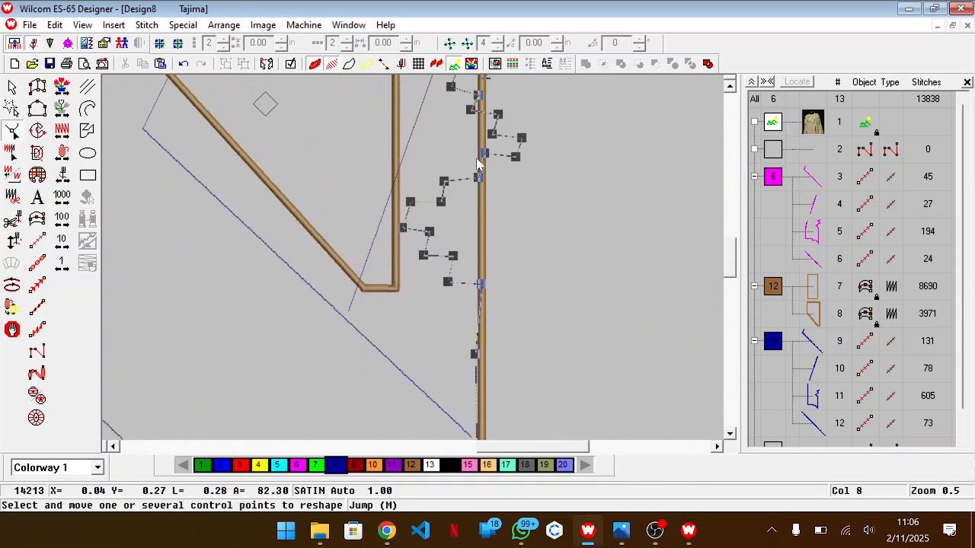
scroll(476, 158, "down", 3)
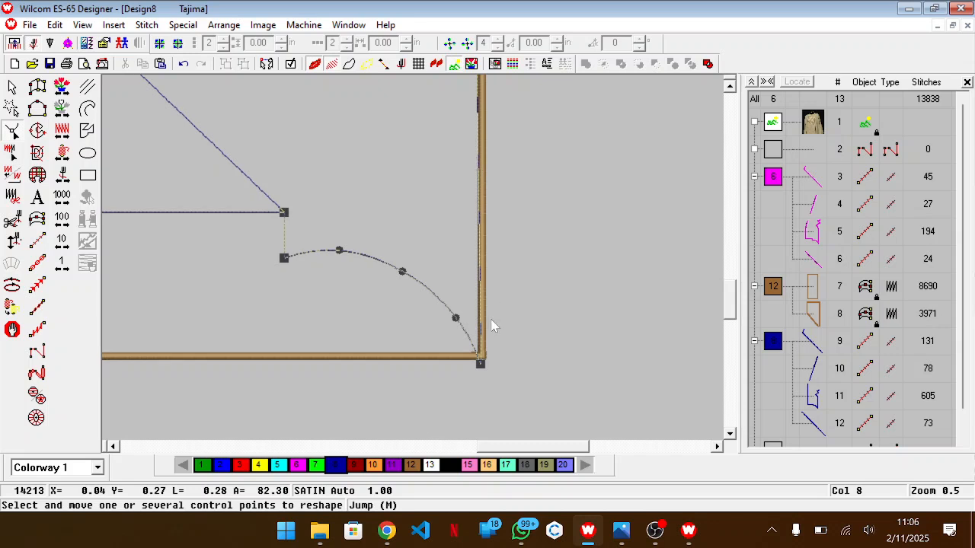
scroll(491, 323, "up", 3)
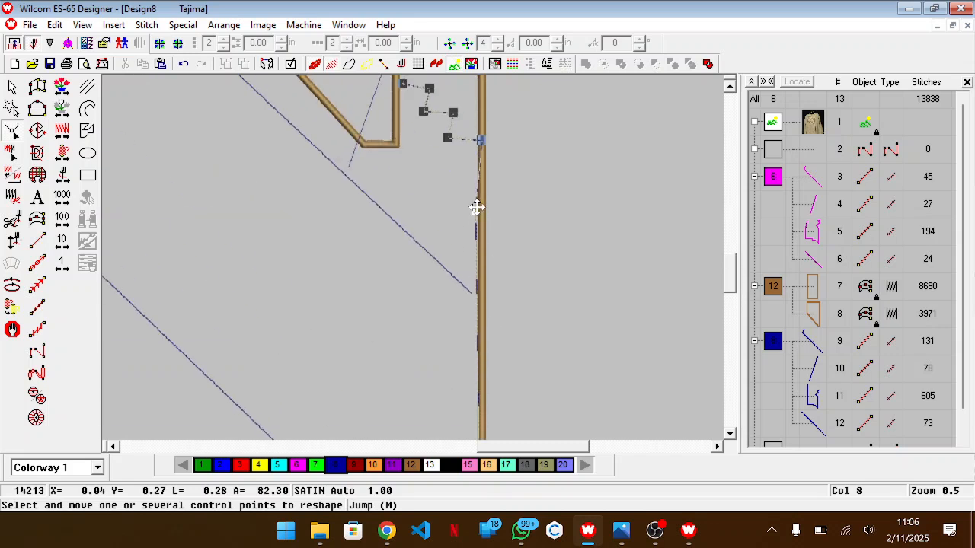
key("Return")
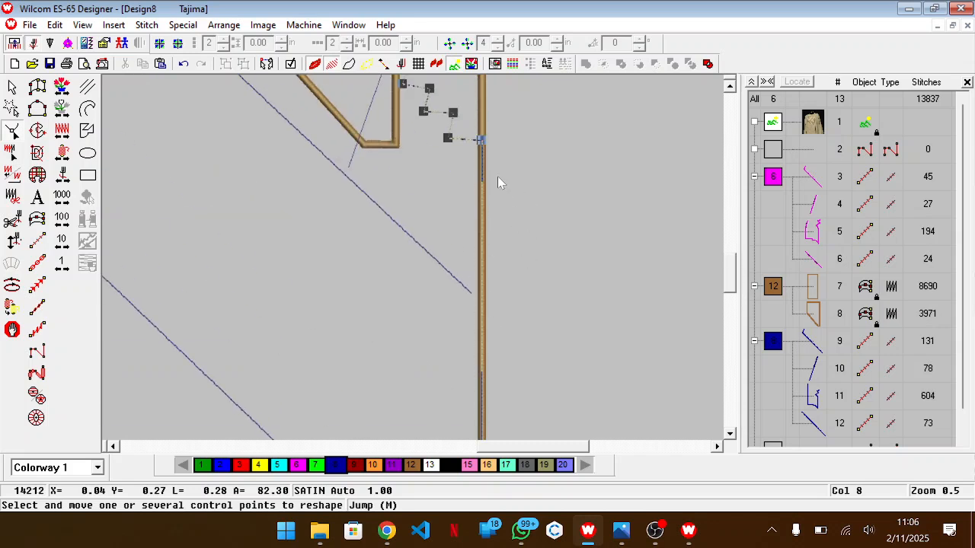
scroll(478, 141, "down", 5)
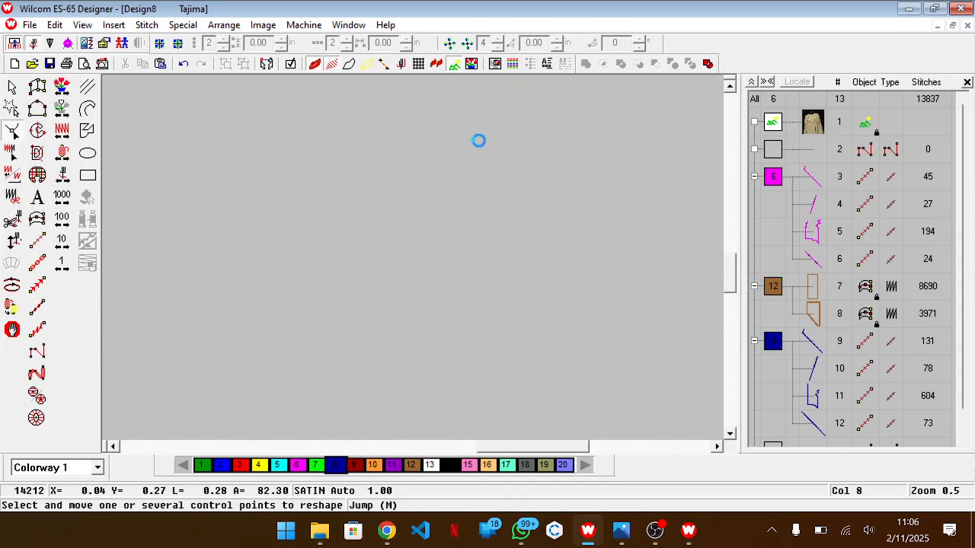
scroll(479, 141, "up", 7)
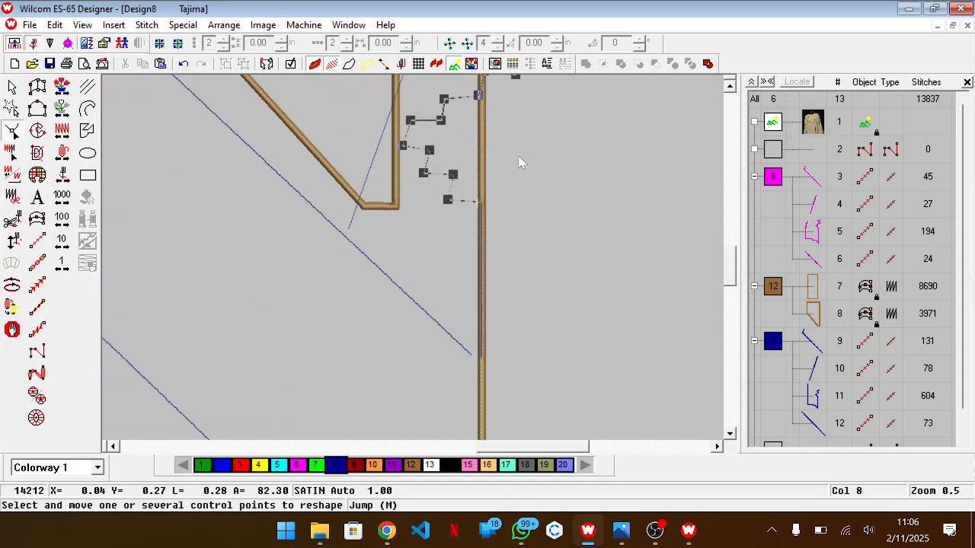
left_click(773, 248)
Step: Save the design as "Dj monos" in the Wilcom designs folder as an EMB design file
key("z")
key("shift+z")
scroll(368, 327, "down", 2)
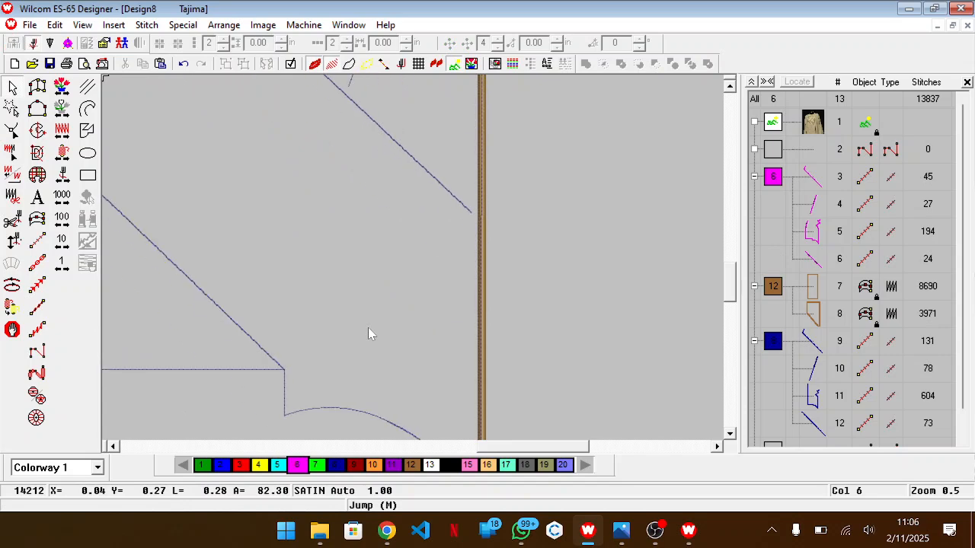
key("shift+z")
key("ctrl+s")
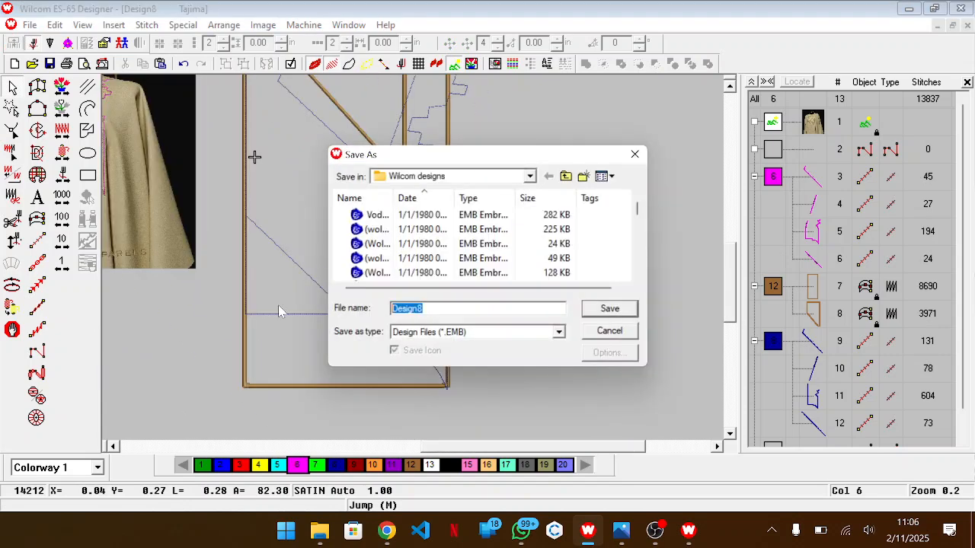
type("Dj m")
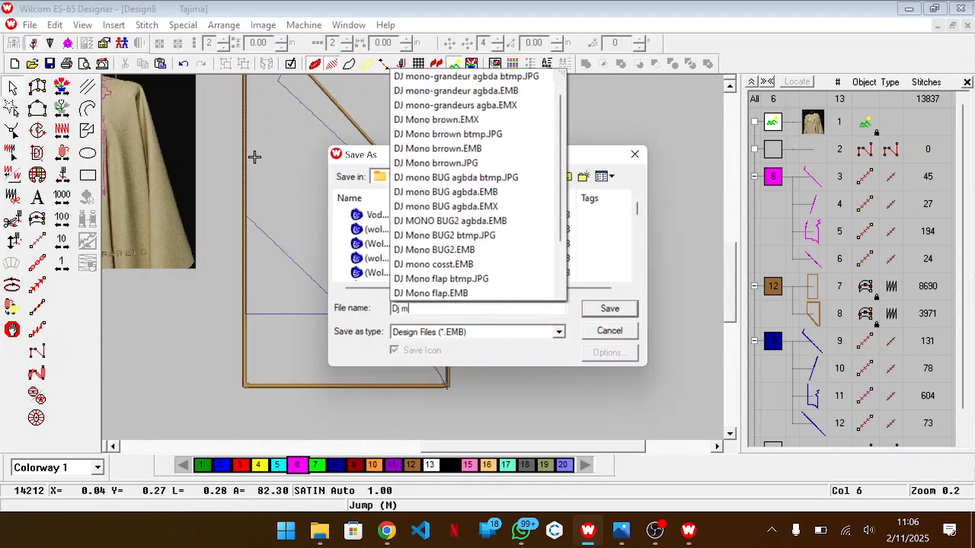
type("onos")
key("Return")
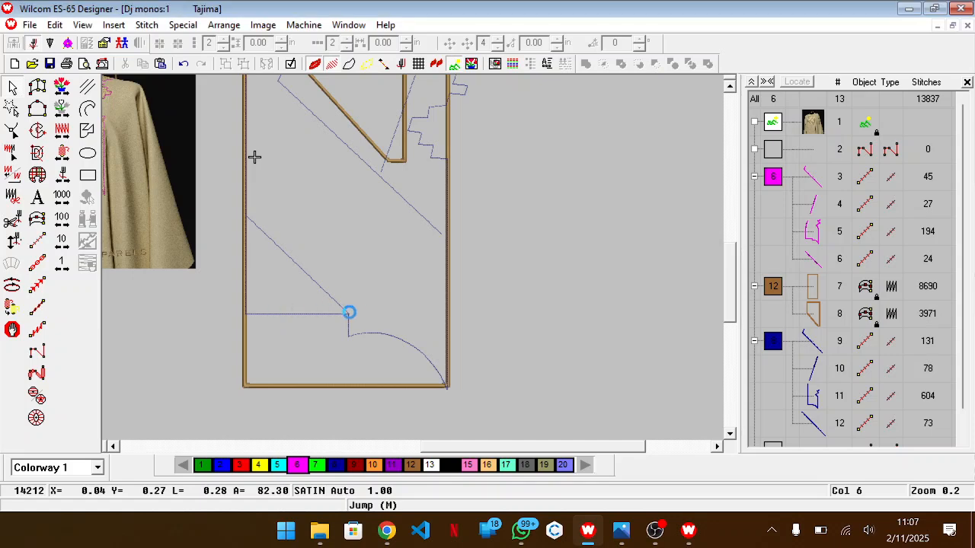
Step: Check the garment photo, and reshape the upper diagonal colour 8 line so its short top segment stands vertical above the corner
key("alt+Tab")
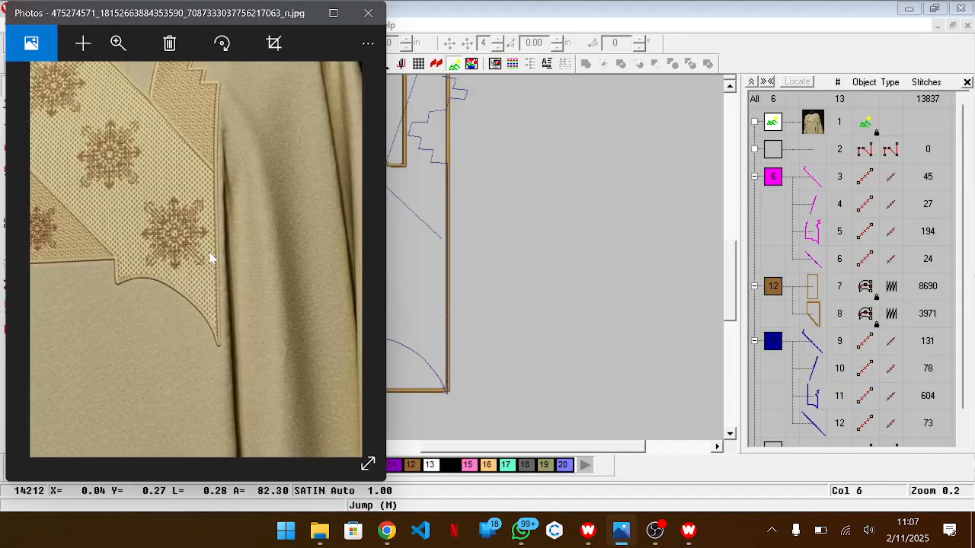
left_click_drag(211, 259, 286, 325)
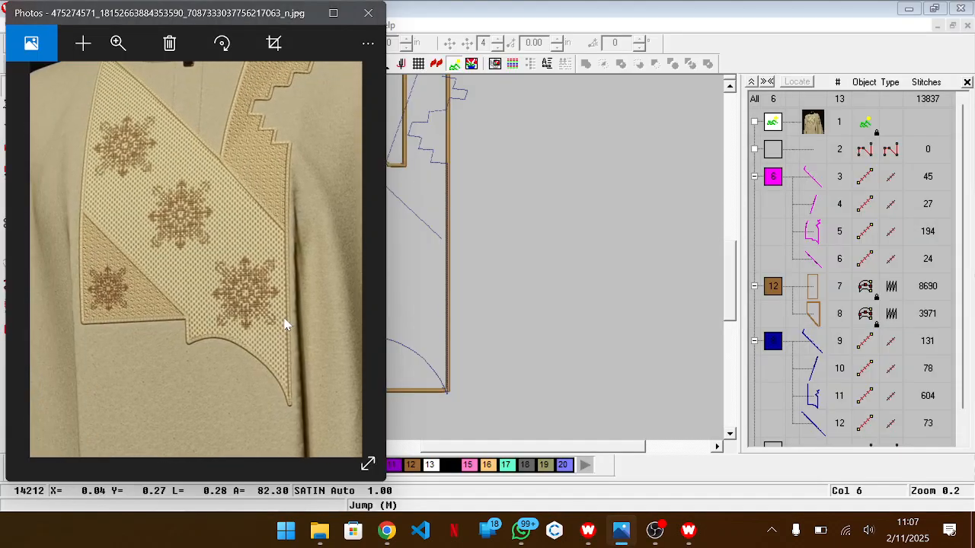
key("alt+Tab")
scroll(406, 283, "up", 3)
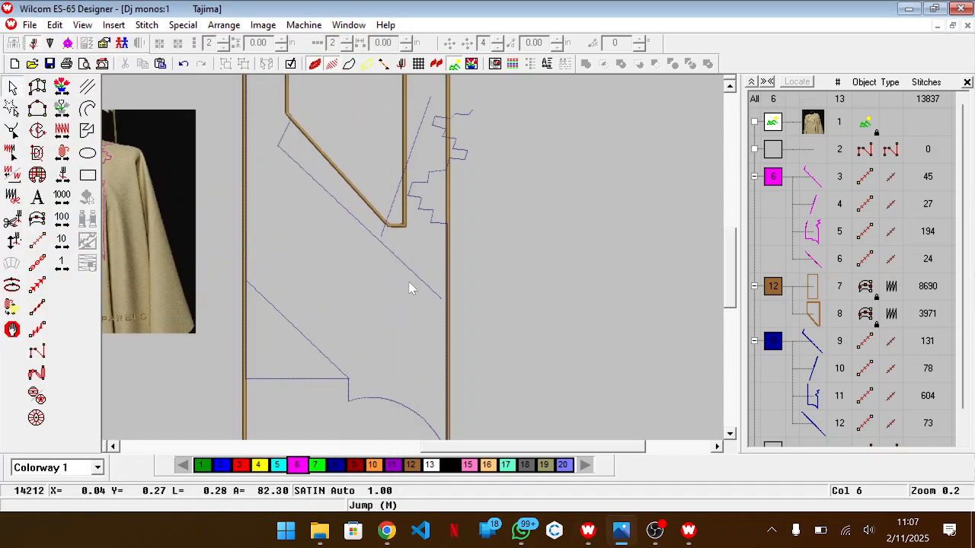
left_click(278, 158)
scroll(278, 159, "up", 1)
key("z")
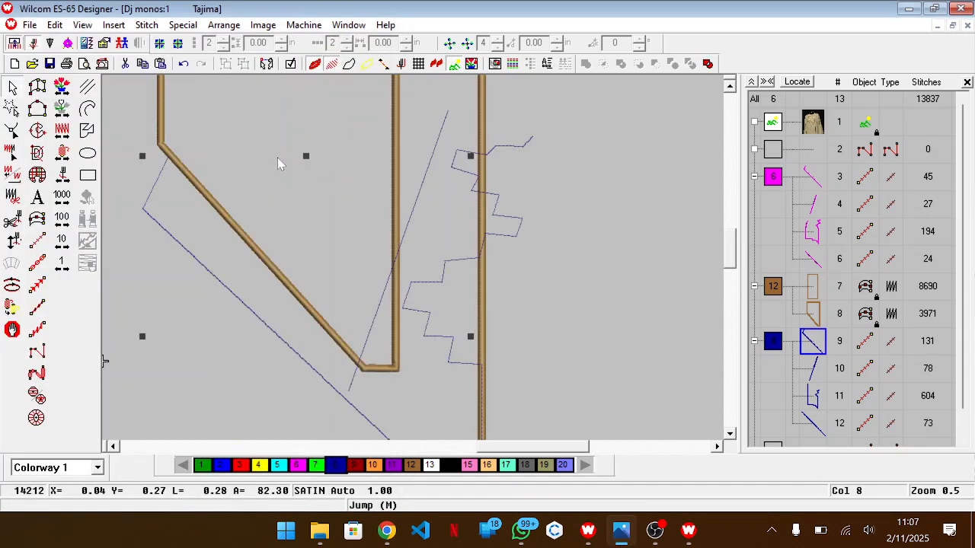
key("h")
mouse_move(175, 159)
left_mouse_down()
mouse_move(221, 153)
mouse_move(142, 137)
mouse_move(180, 251)
mouse_move(178, 283)
left_mouse_up()
Step: Move the upper diagonal line's top end and corner points together outward, between the inner outline and the frame's left side
key("alt+Tab")
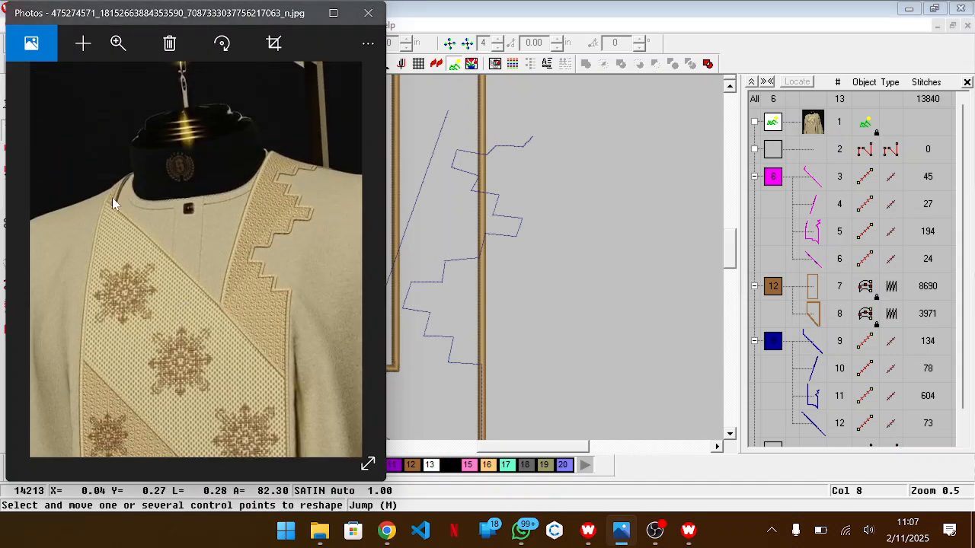
key("alt+Tab")
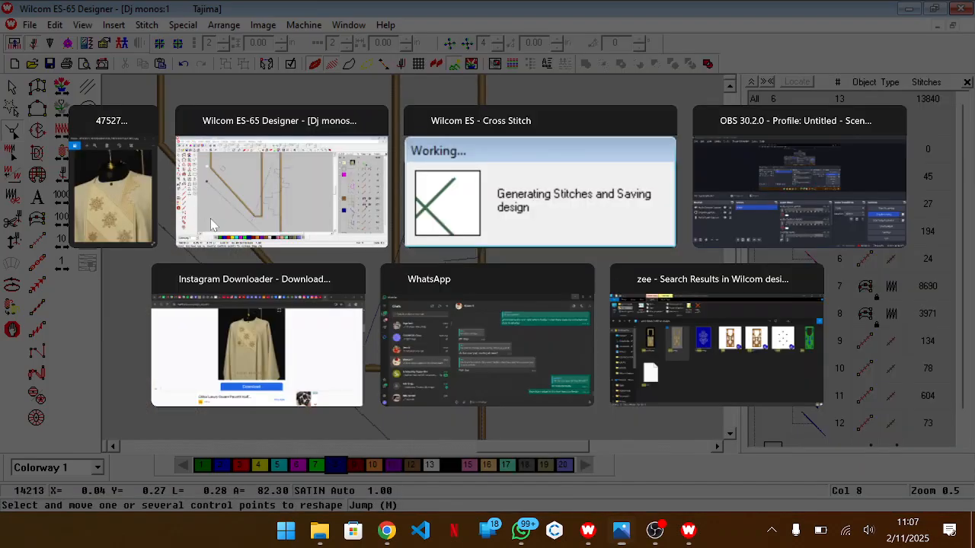
scroll(375, 230, "down", 2)
scroll(374, 236, "up", 1)
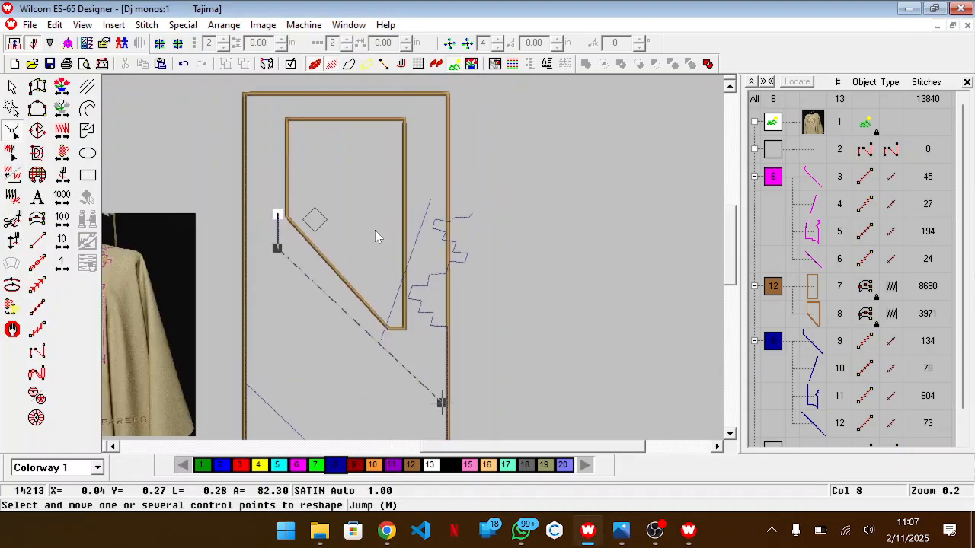
scroll(308, 361, "down", 2)
scroll(308, 361, "down", 1)
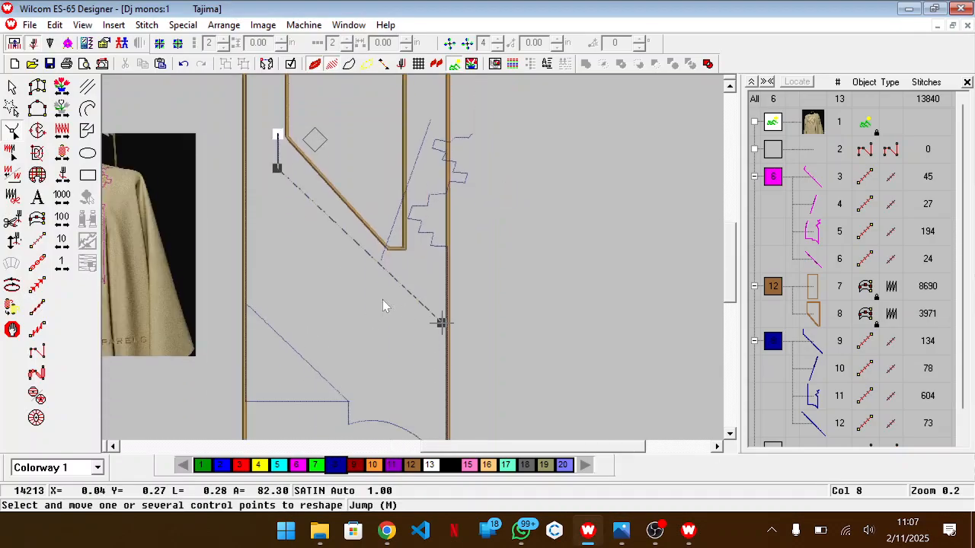
scroll(338, 256, "up", 1)
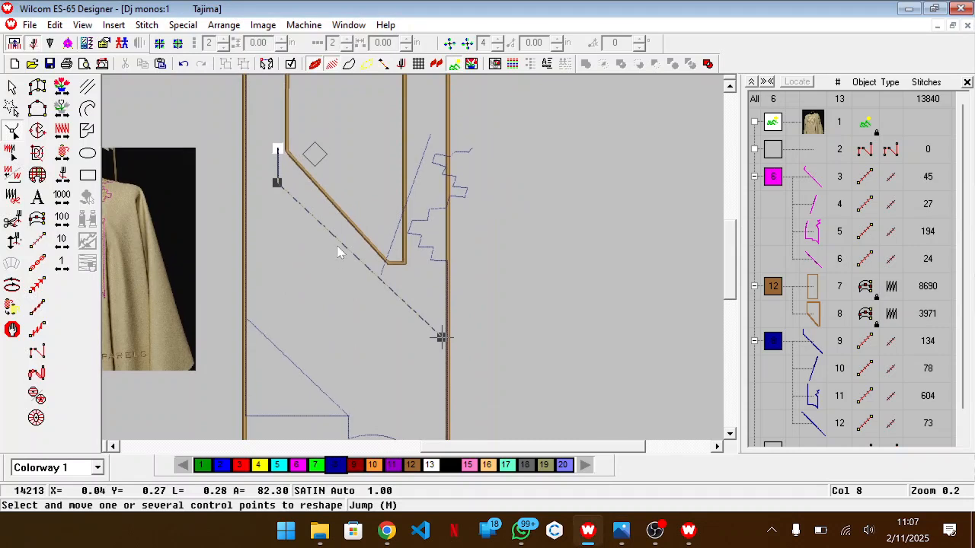
scroll(338, 254, "up", 1)
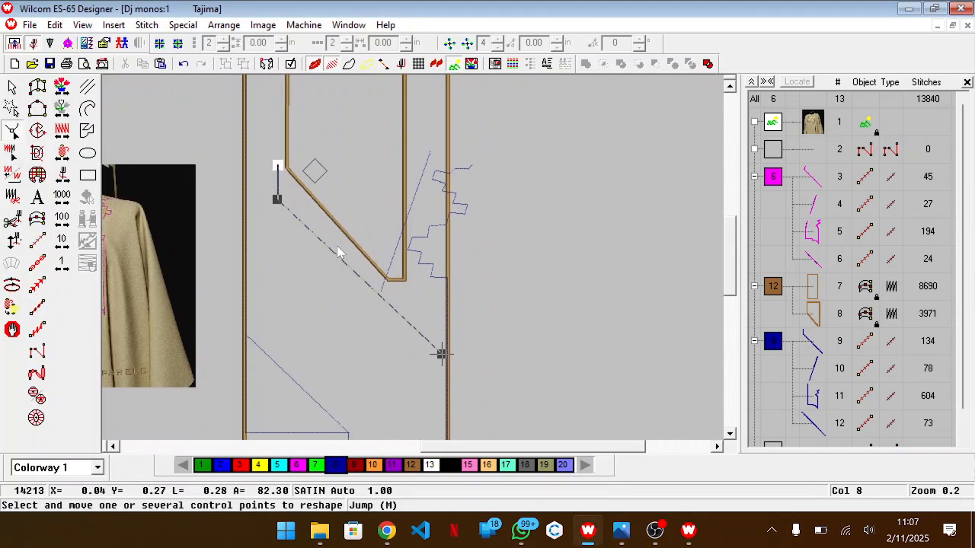
scroll(338, 254, "up", 4)
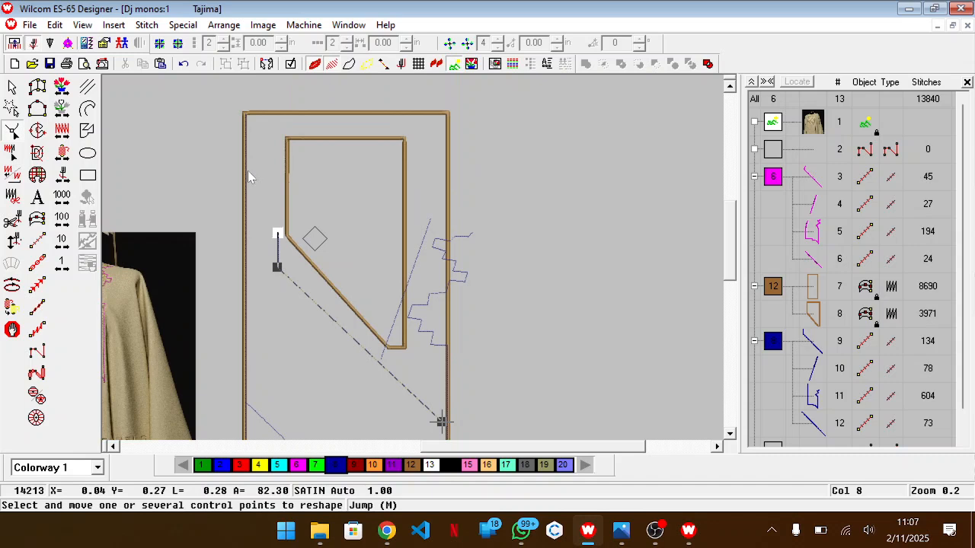
scroll(248, 174, "down", 2)
left_click_drag(254, 173, 265, 221)
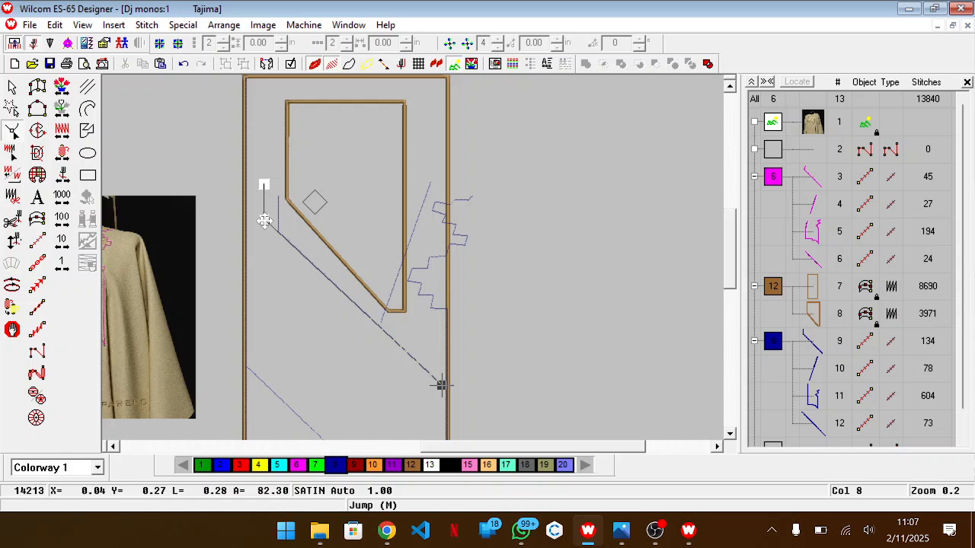
Step: Make the steep colour 8 line vertical by moving its upper end directly above its lower end
left_click(420, 220)
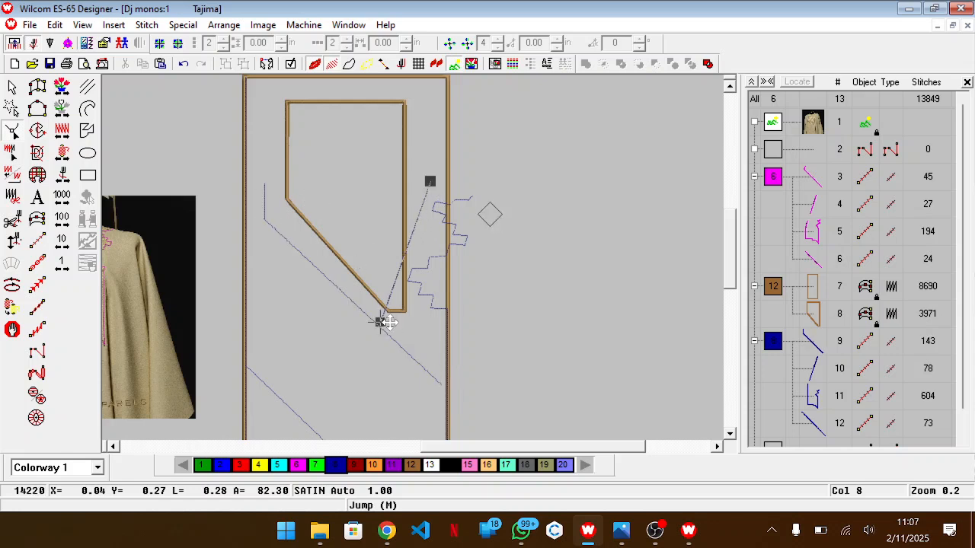
left_click_drag(431, 183, 381, 177)
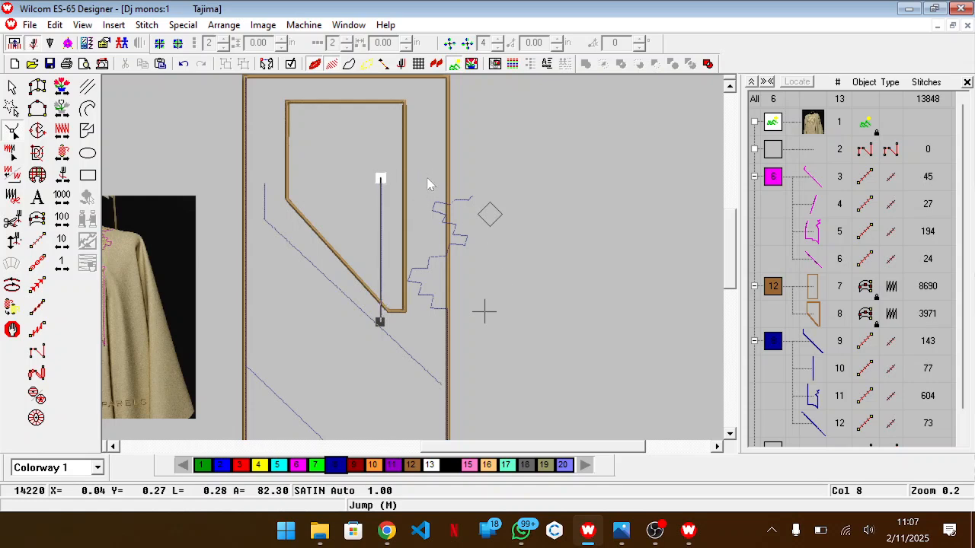
key("Escape")
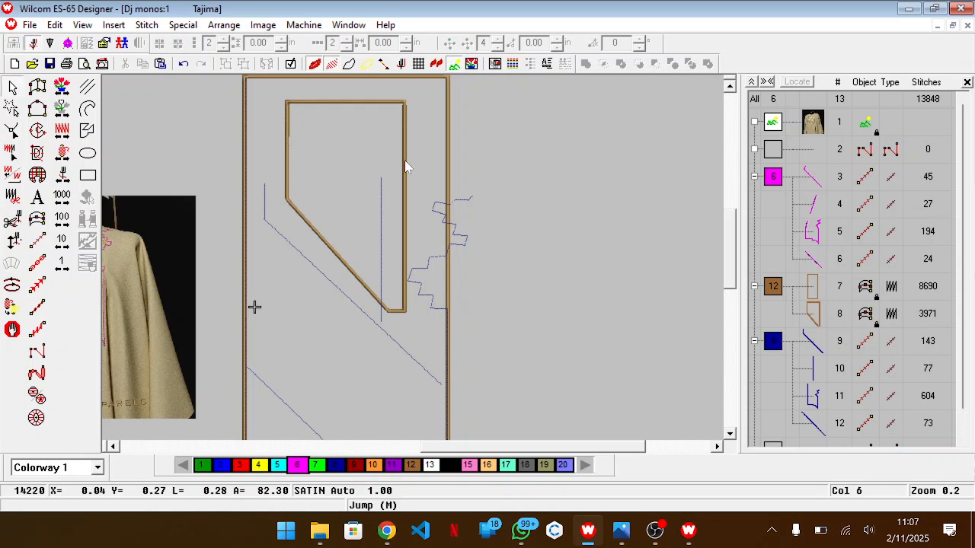
Step: Unlock the inner five-sided brown outline and nudge it left and down onto the two vertical colour 8 lines
left_click_drag(823, 308, 782, 282)
key("Left")
key("Left")
key("Left")
key("Left")
key("Left")
key("Left")
key("Left")
key("Left")
key("Left")
key("Left")
key("Left")
key("Left")
key("Left")
key("Left")
key("Left")
key("Left")
key("Left")
key("Left")
key("Left")
key("Left")
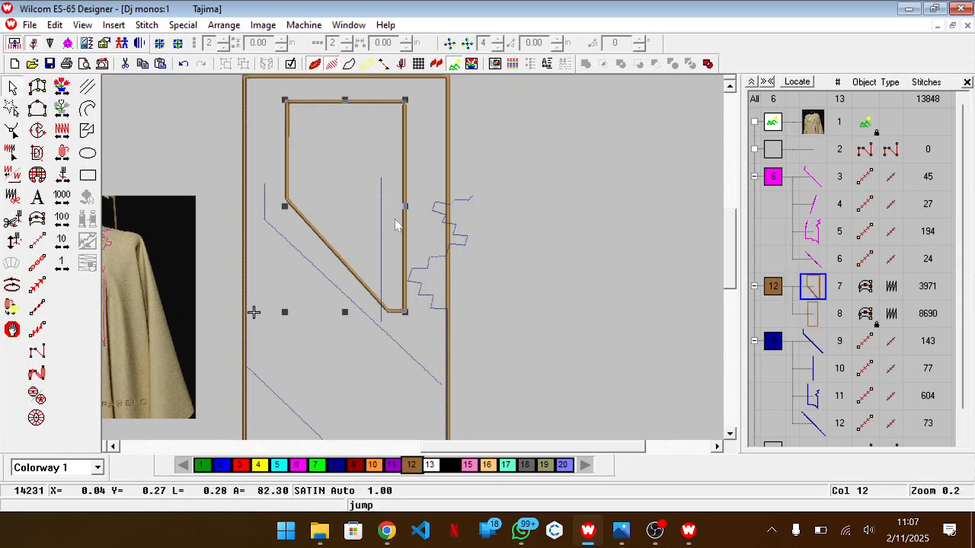
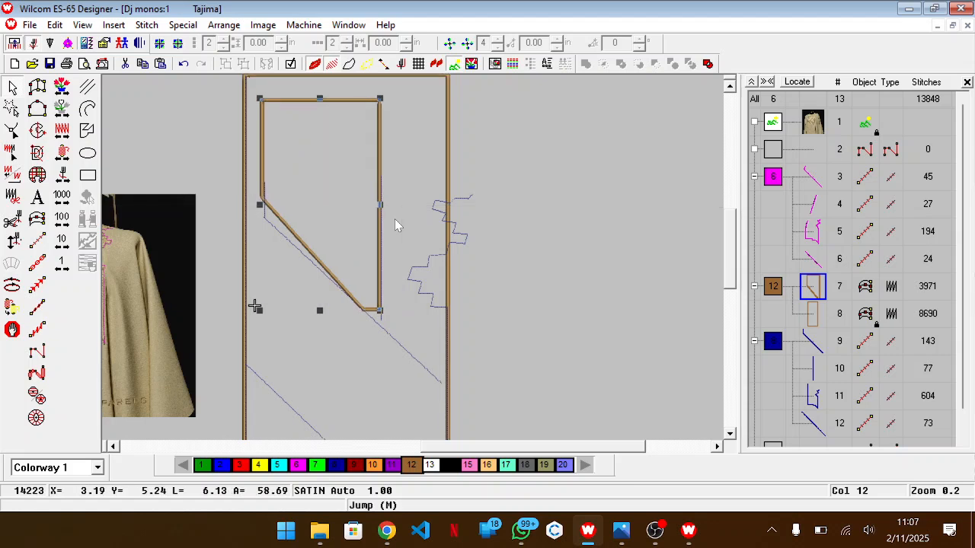
key("Down")
key("Down")
key("Down")
key("Down")
key("Down")
key("Down")
Step: Extend the upper diagonal colour 8 line so its lower end meets the frame's right side, as in the garment photo
key("alt+Tab")
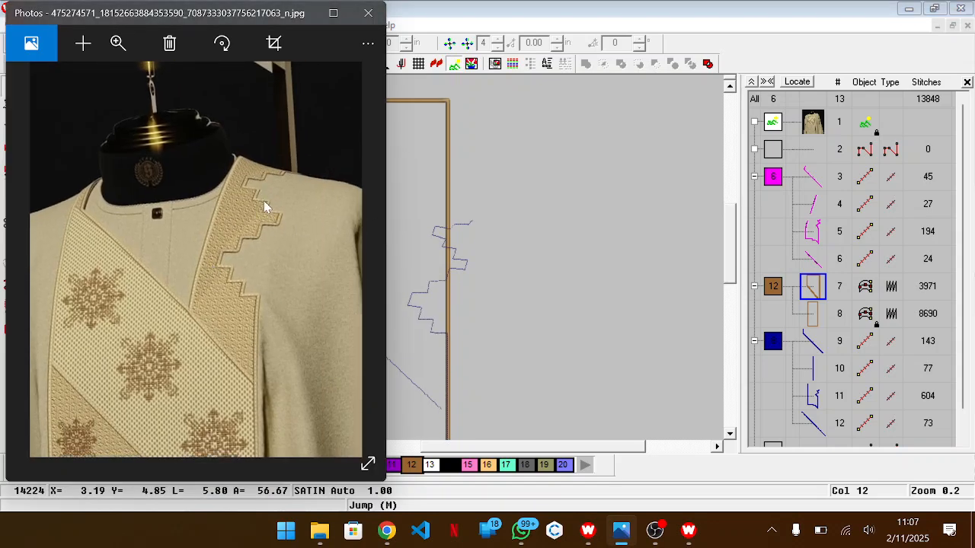
key("alt+Tab")
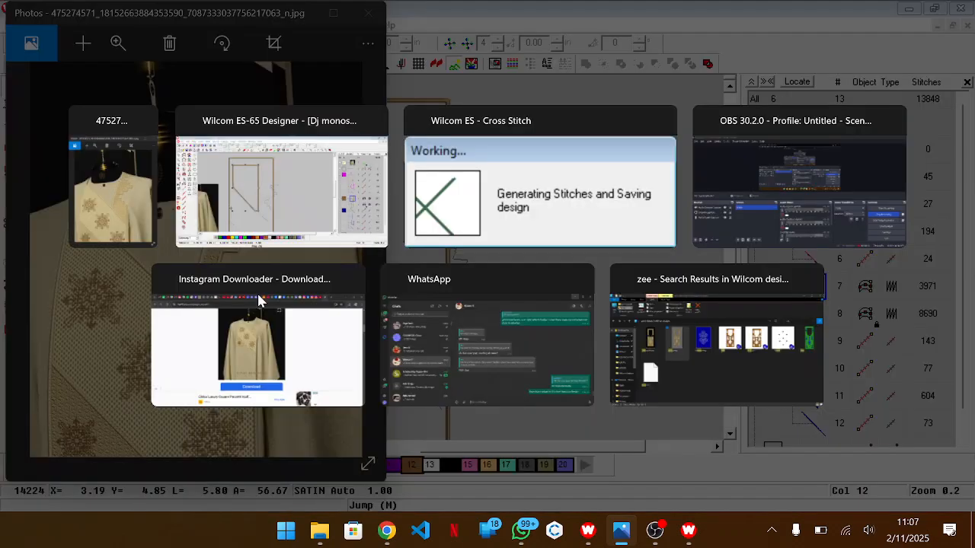
scroll(457, 262, "down", 5)
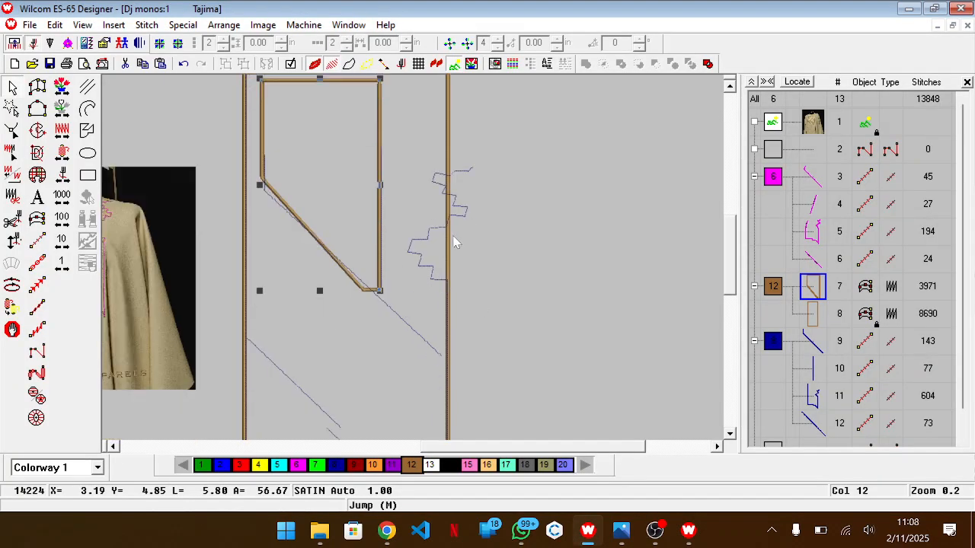
left_click(481, 271)
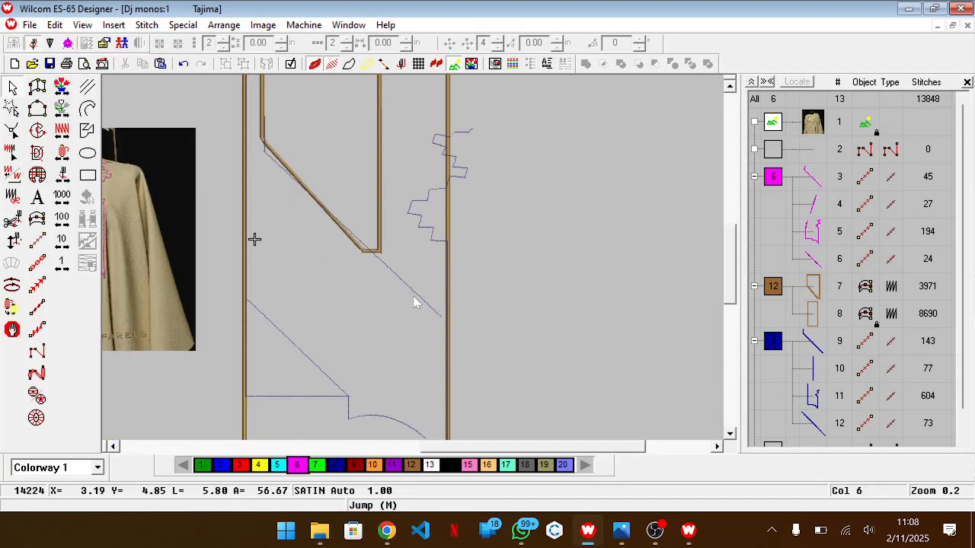
left_click(418, 297)
scroll(418, 296, "up", 2)
key("h")
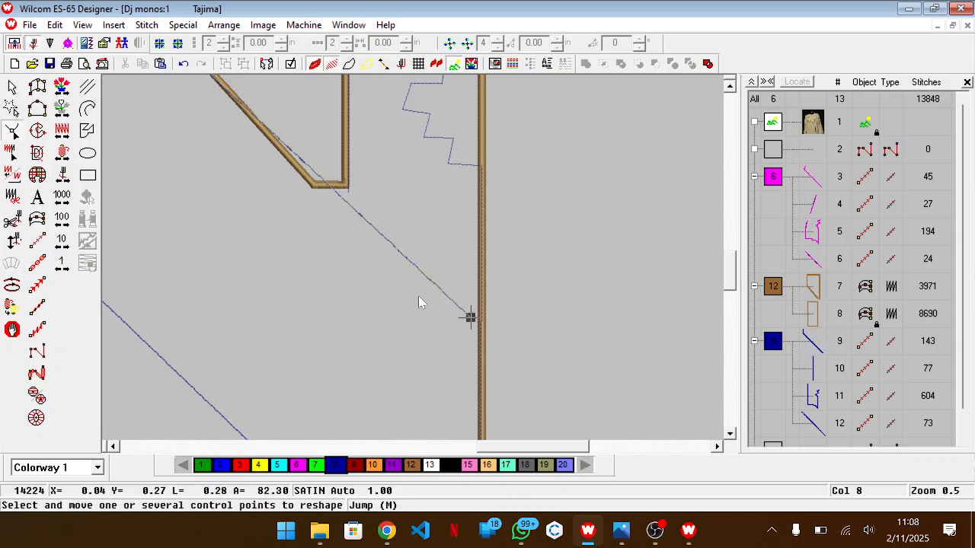
left_click(584, 352)
left_click_drag(469, 318, 482, 328)
scroll(479, 326, "up", 3)
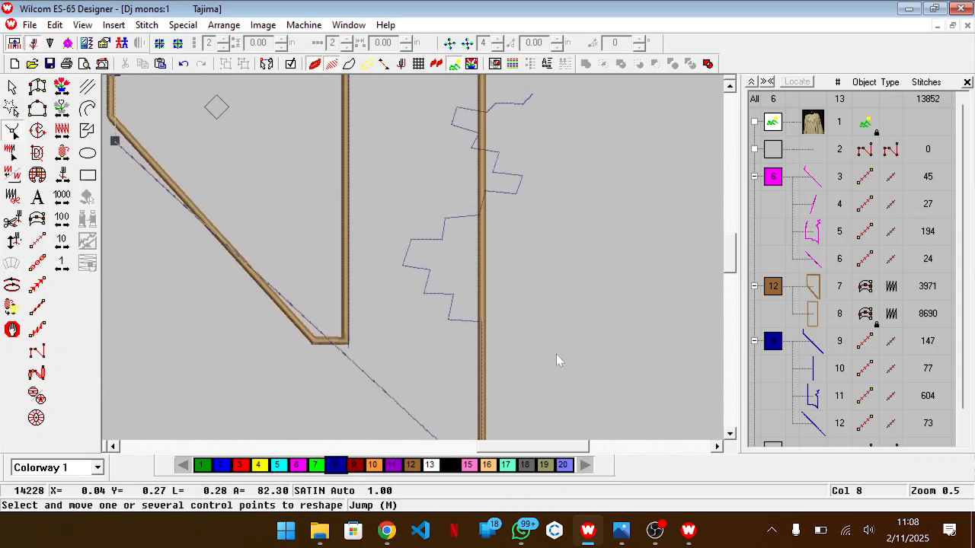
scroll(482, 367, "down", 2)
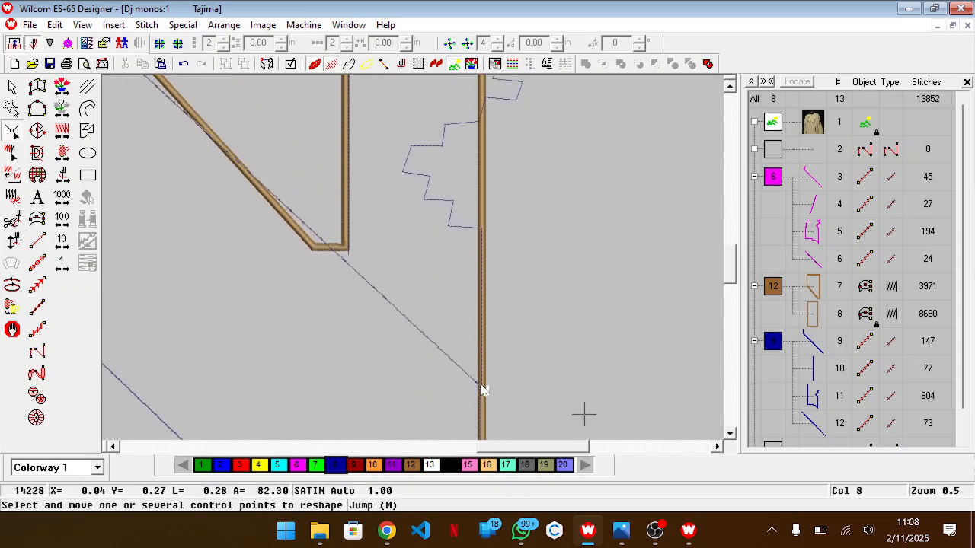
left_click_drag(480, 390, 479, 375)
scroll(480, 375, "down", 3)
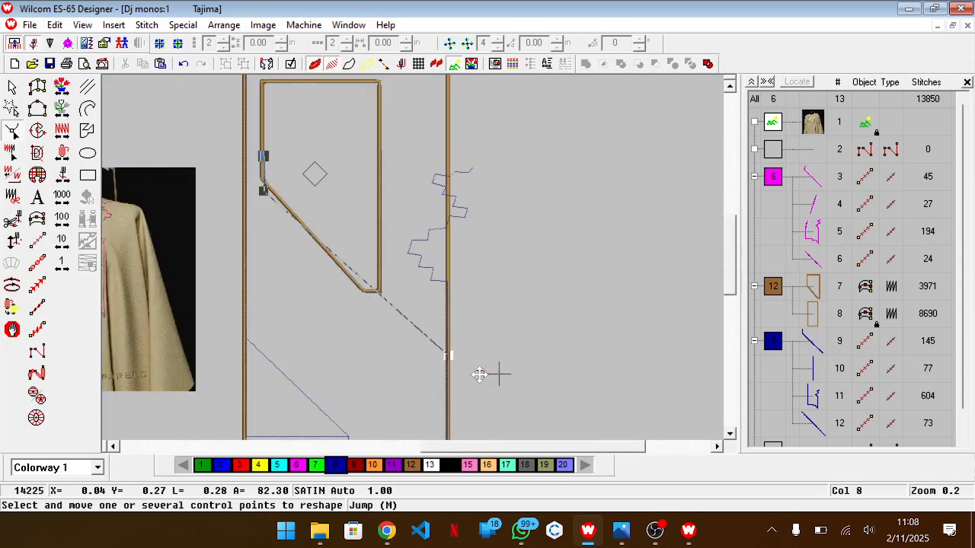
Step: Lock the inner five-sided brown outline and check the panel layout against the garment photo
left_click(818, 298)
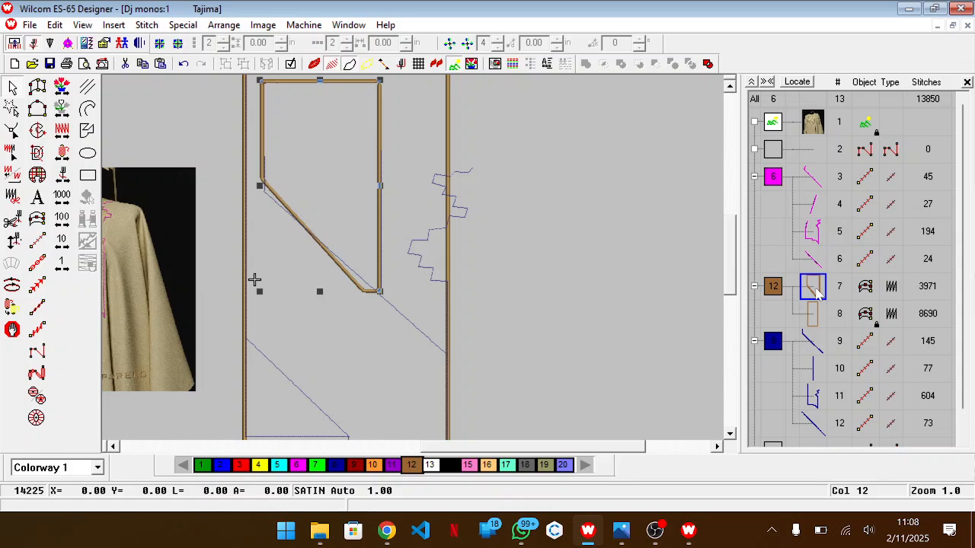
key("k")
scroll(651, 265, "down", 3)
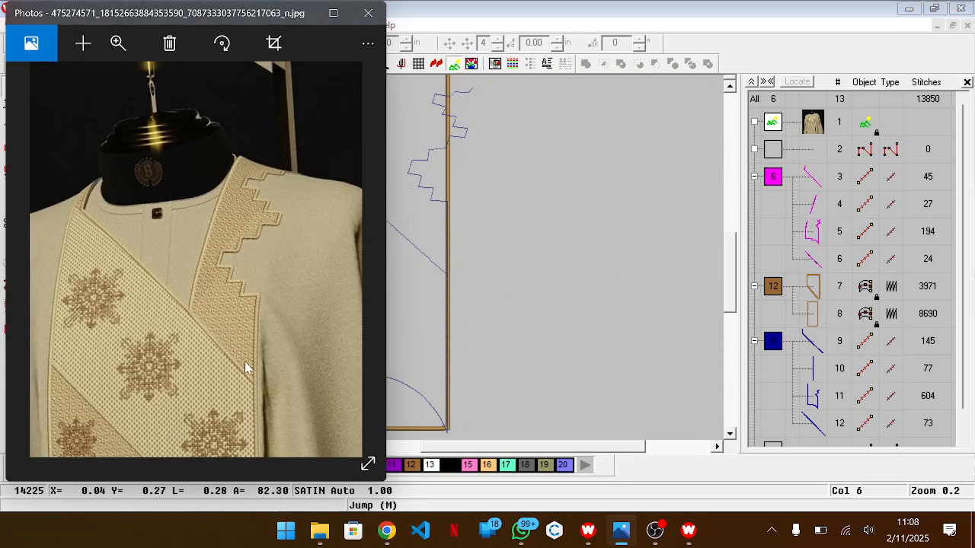
scroll(218, 265, "up", 3)
left_click(443, 285)
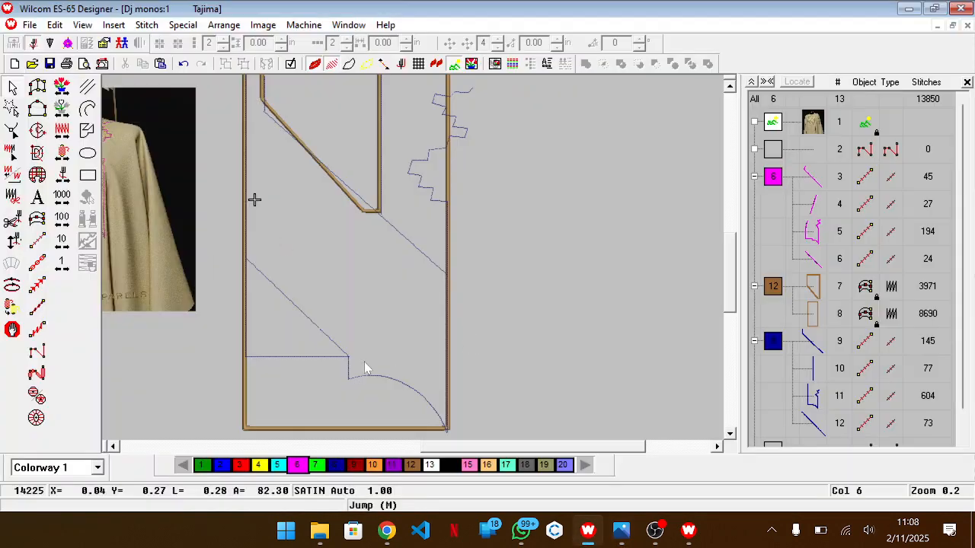
Step: Square up the lower steps of the colour 8 zigzag beside the frame's right side by aligning their corner points horizontally and vertically
scroll(474, 303, "up", 3)
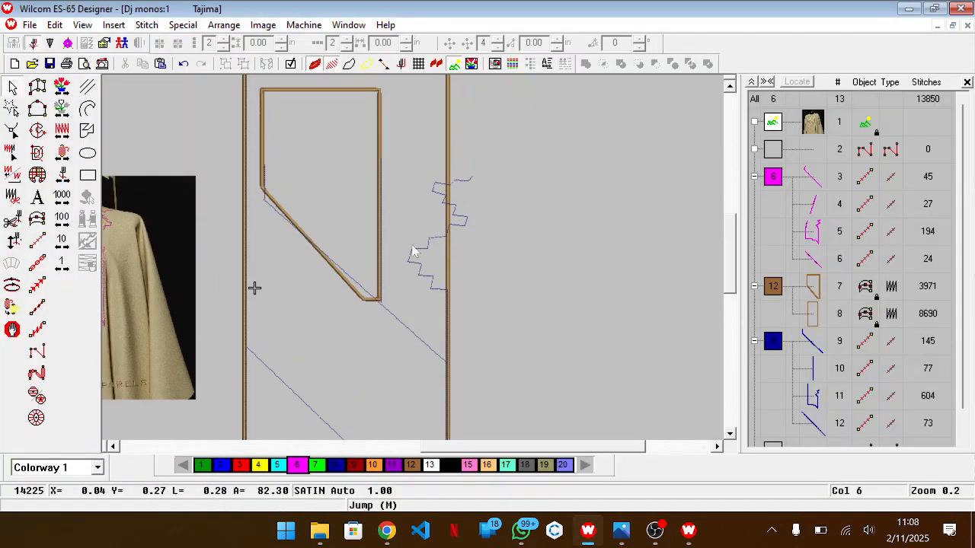
key("z")
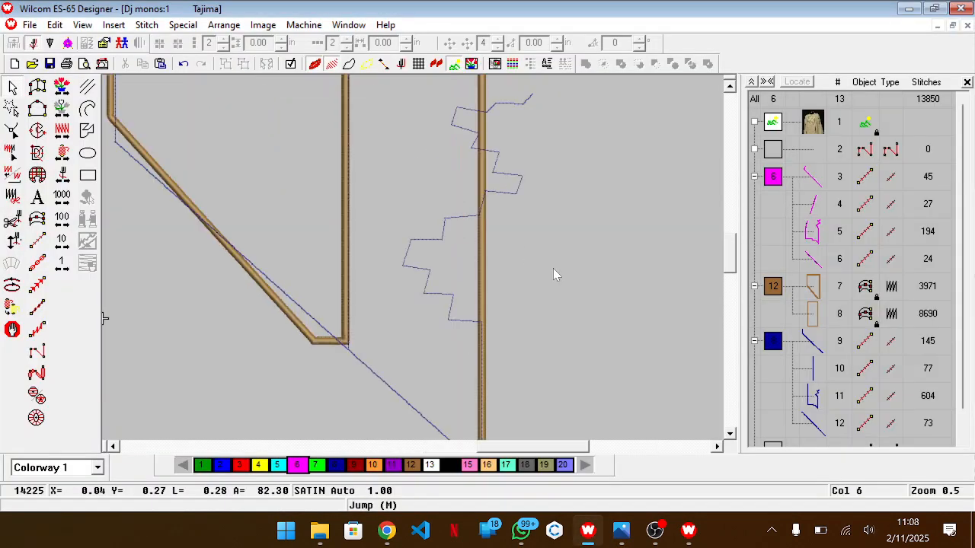
left_click(449, 304)
key("z")
key("h")
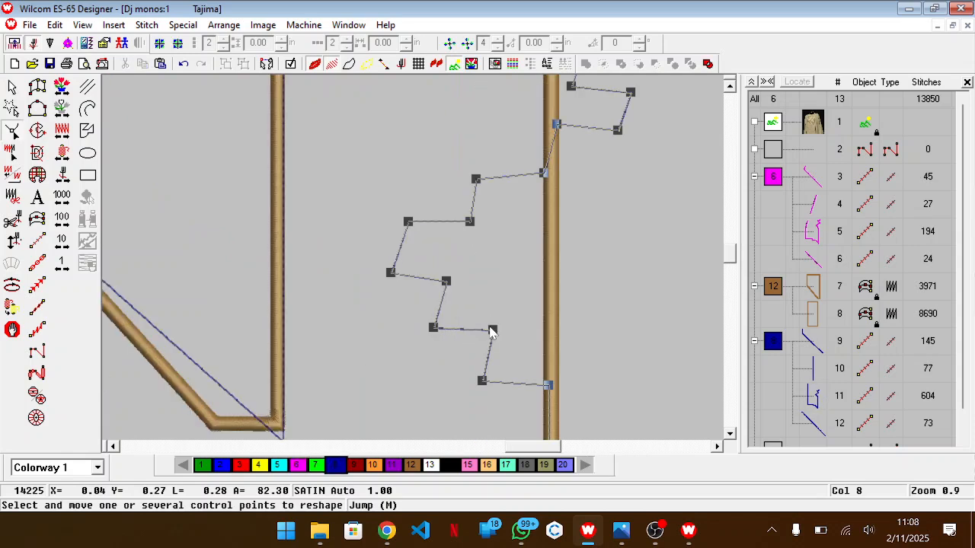
left_click_drag(491, 330, 482, 332)
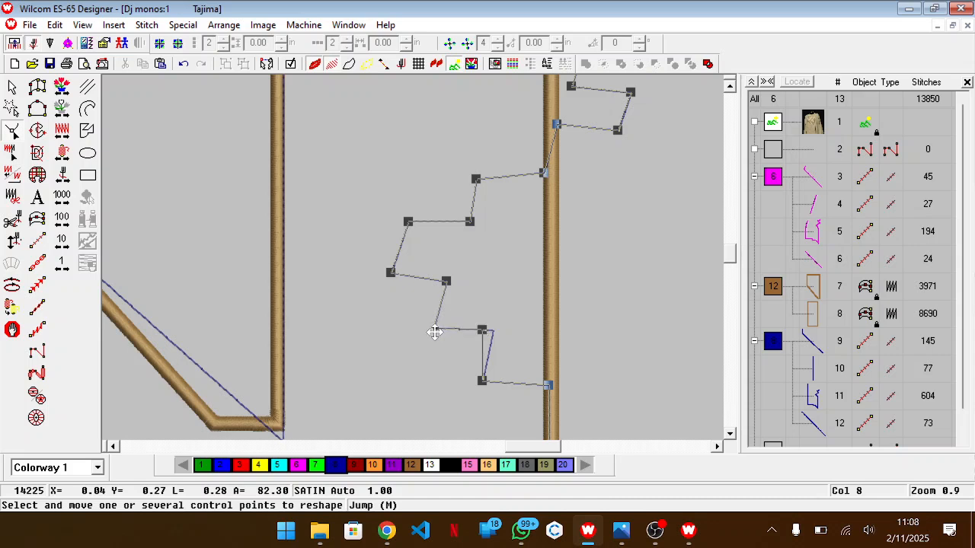
left_click_drag(445, 282, 392, 281)
left_click_drag(408, 222, 391, 223)
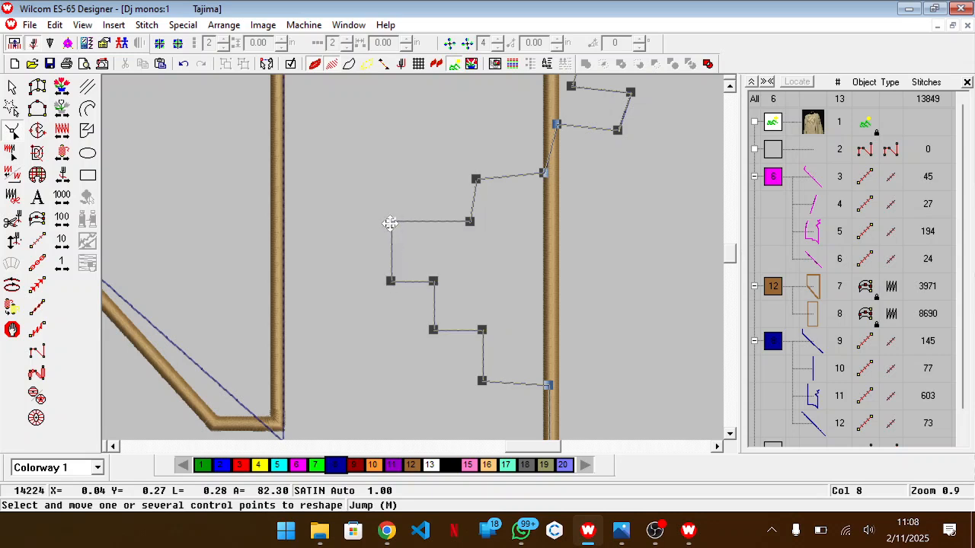
key("Escape")
key("Escape")
Step: Level the zigzag's lowest step by lowering its inner corner point in line with its end on the frame
scroll(488, 341, "down", 1)
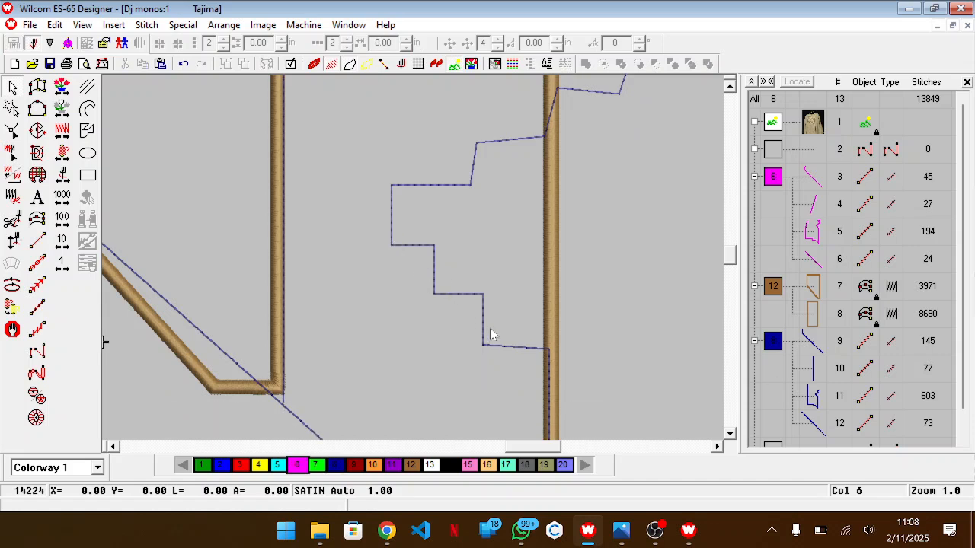
left_click(521, 348)
key("h")
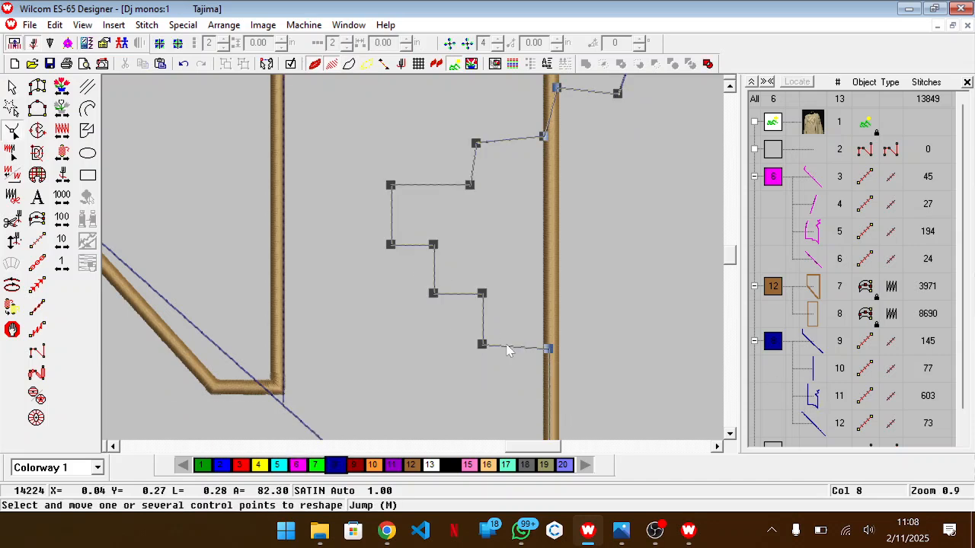
left_click_drag(483, 344, 483, 350)
key("Escape")
key("Escape")
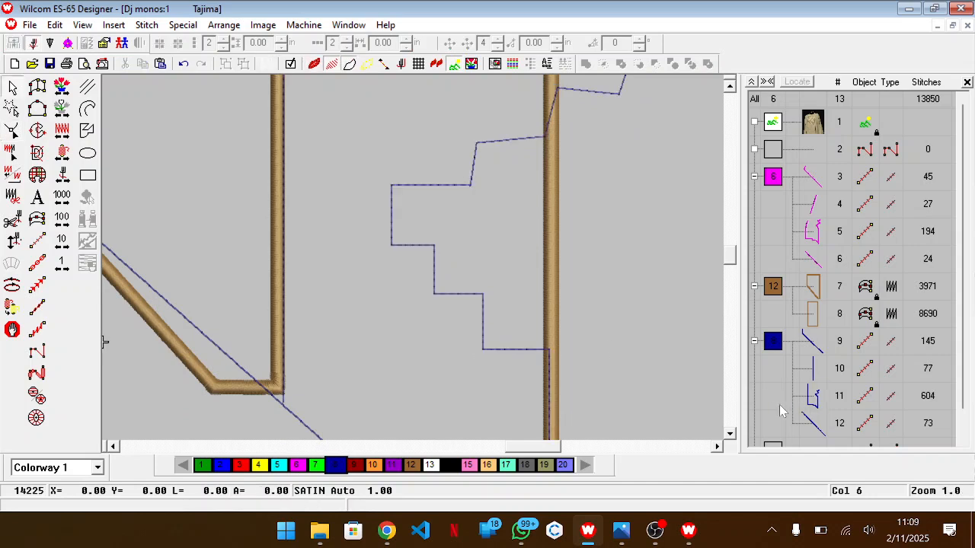
Step: Digitize a colour 3 run stitch from the frame's right side along the squared steps, ending partway up the innermost vertical segment
key("shift+z")
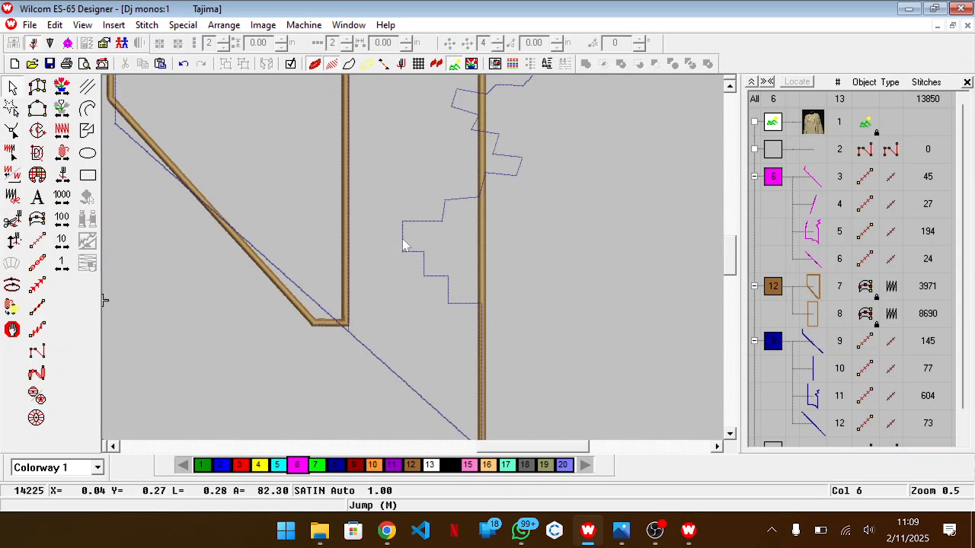
left_click(37, 241)
left_click(241, 465)
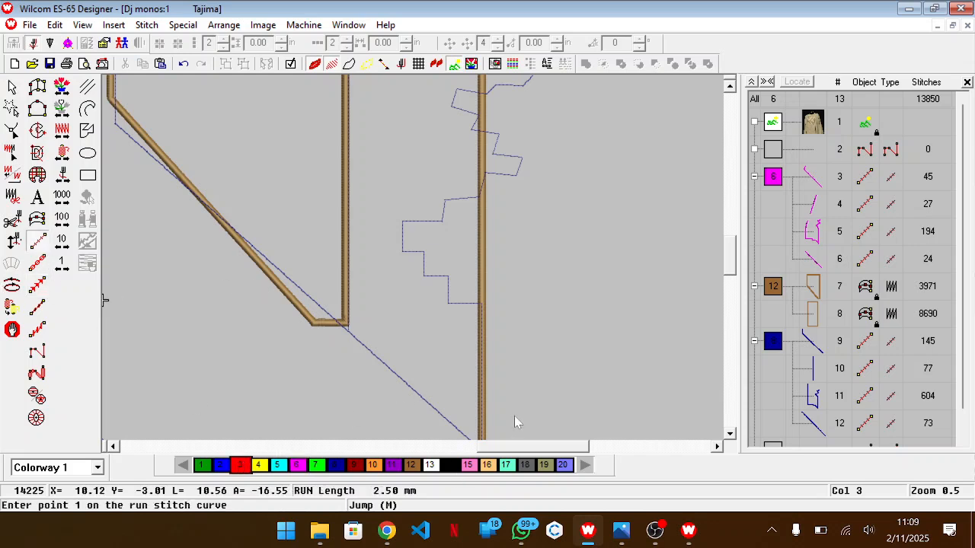
scroll(514, 415, "up", 3)
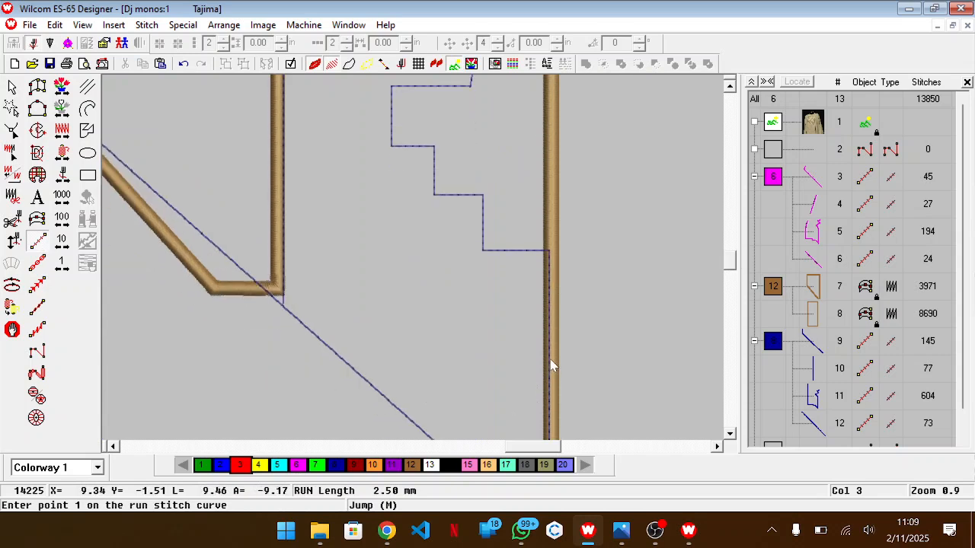
left_click(549, 302)
left_click(550, 251)
left_click(484, 251)
left_click(484, 197)
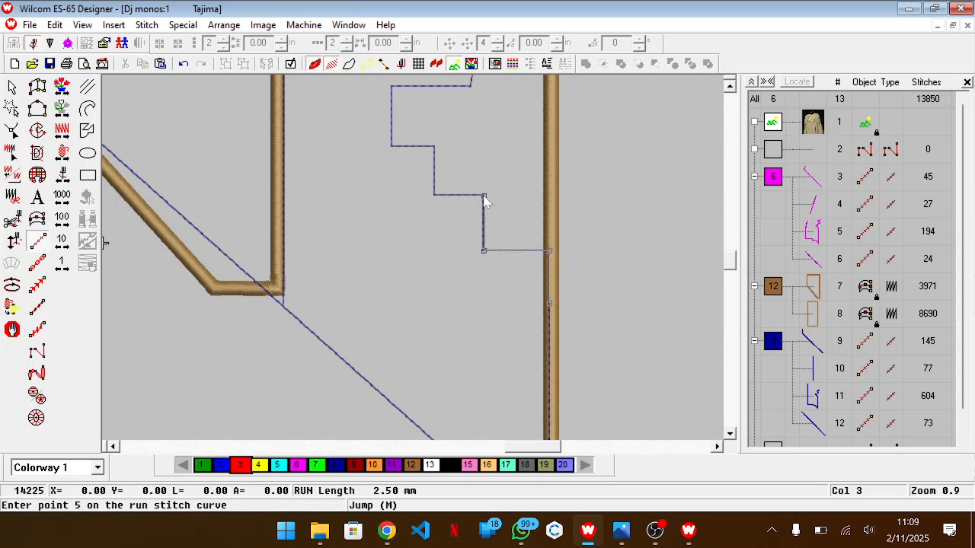
left_click(434, 196)
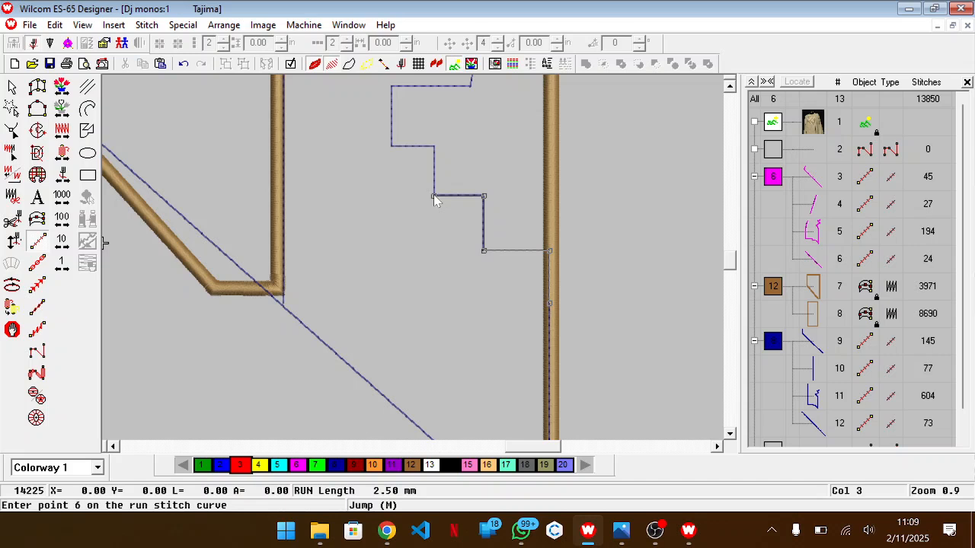
left_click(433, 145)
left_click(391, 146)
left_click(391, 113)
key("Return")
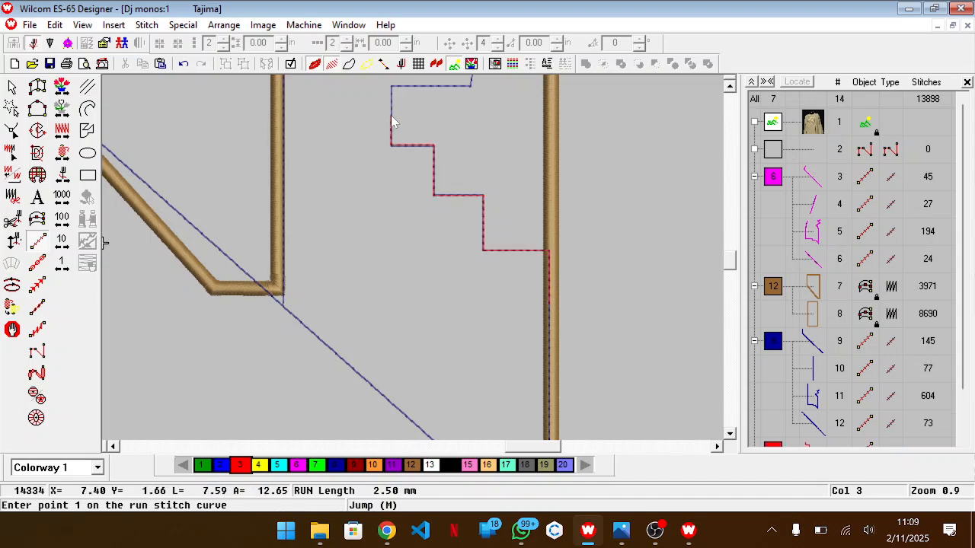
key("Escape")
Step: Duplicate the red stepped line, mirror the copy in Y, and nudge it straight up until it joins the original's upper end
right_click(391, 116)
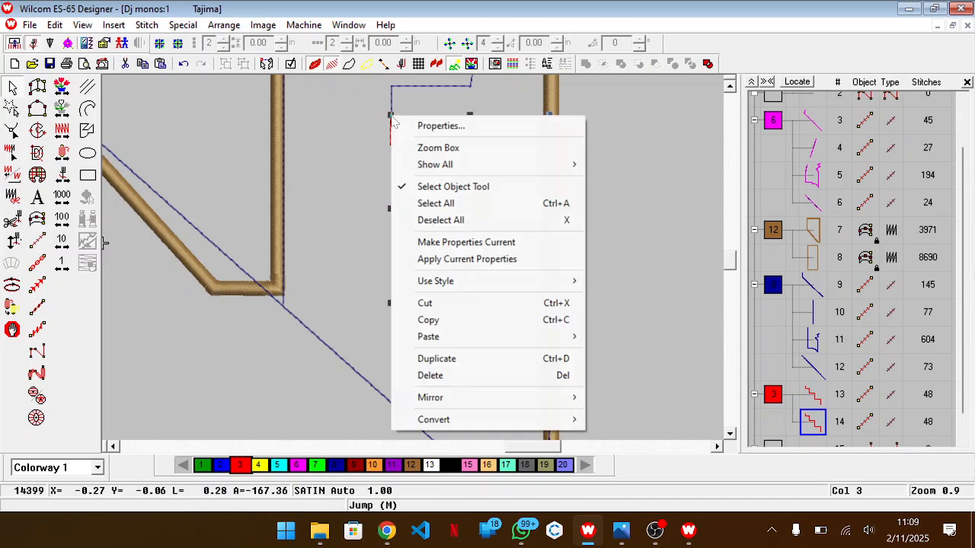
left_click(603, 415)
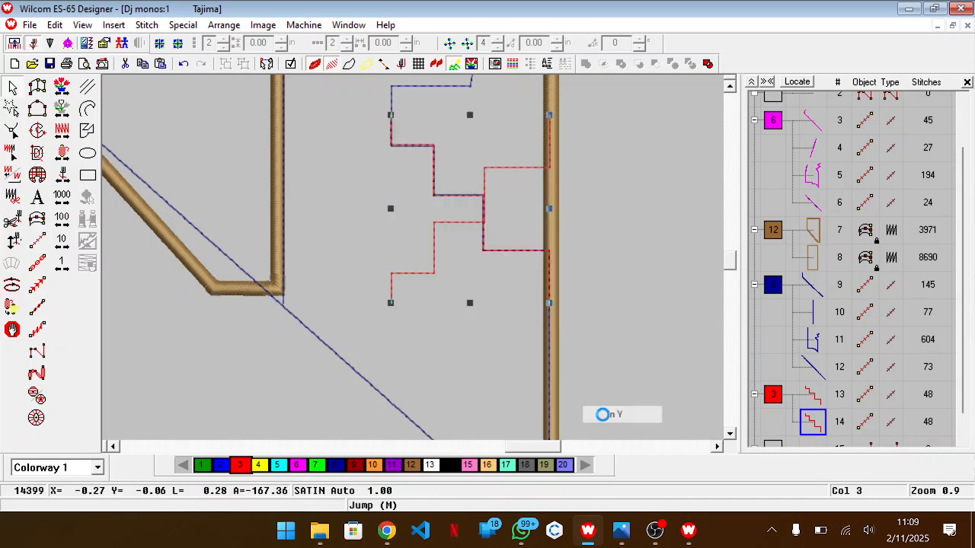
key("Up")
key("Up")
key("Up")
key("Up")
key("Up")
key("Up")
key("Up")
key("Up")
key("Up")
key("Up")
key("Up")
key("Up")
key("Up")
key("Up")
key("Up")
key("Up")
key("Up")
key("Up")
key("Up")
key("Up")
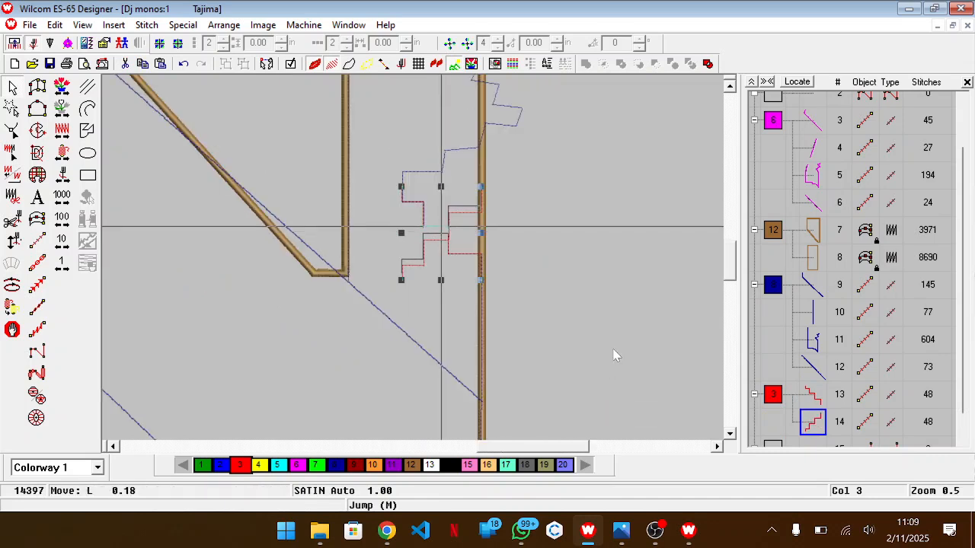
key("Up")
key("Up")
key("Up")
key("Up")
key("Up")
key("Up")
key("Up")
key("Up")
key("Up")
key("Up")
key("Up")
key("Up")
key("Up")
key("Up")
key("Up")
key("Up")
key("Up")
key("Up")
key("Up")
key("Up")
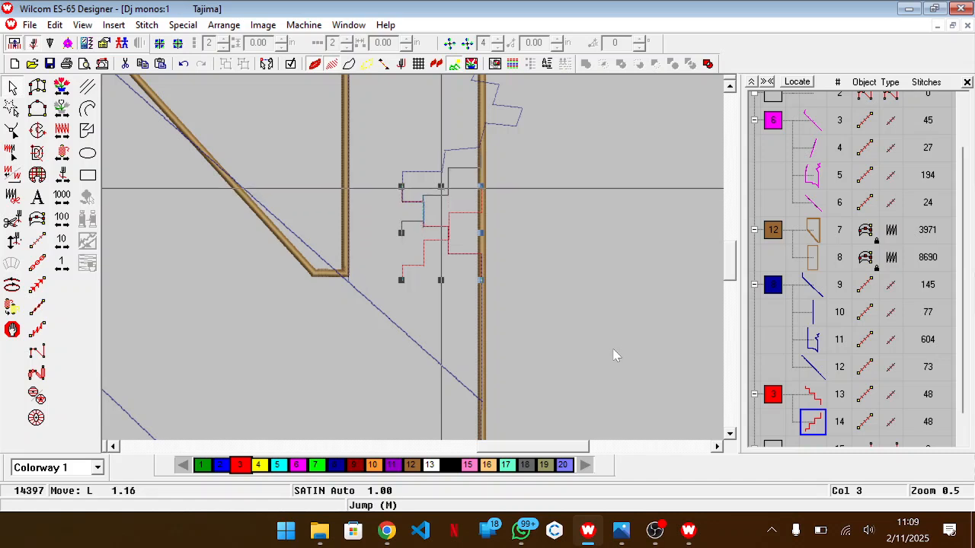
key("Up")
key("Up")
key("Up")
key("Up")
key("Up")
key("Up")
key("Up")
key("Up")
key("Up")
key("Up")
key("Up")
key("Up")
key("Up")
key("Up")
key("Up")
key("Up")
key("Up")
key("Up")
key("Up")
key("Up")
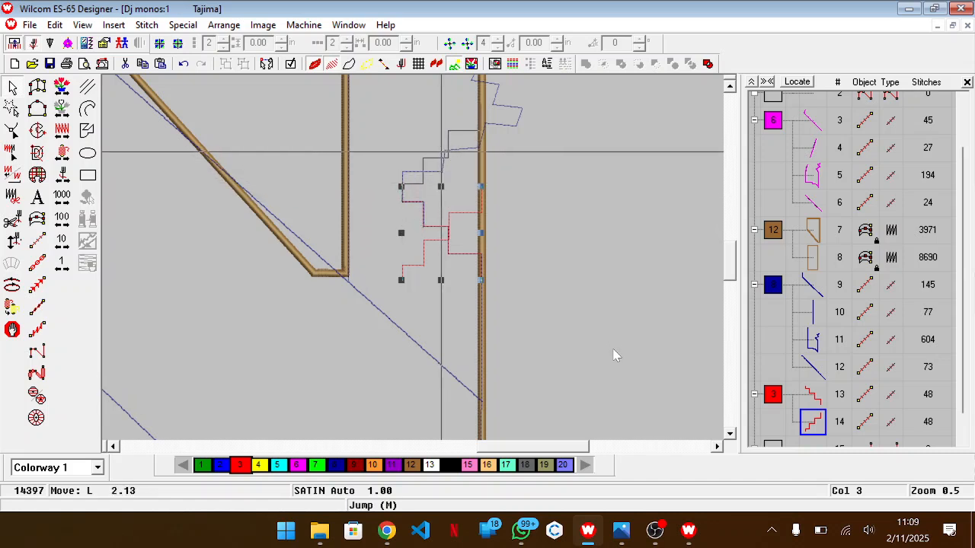
key("z")
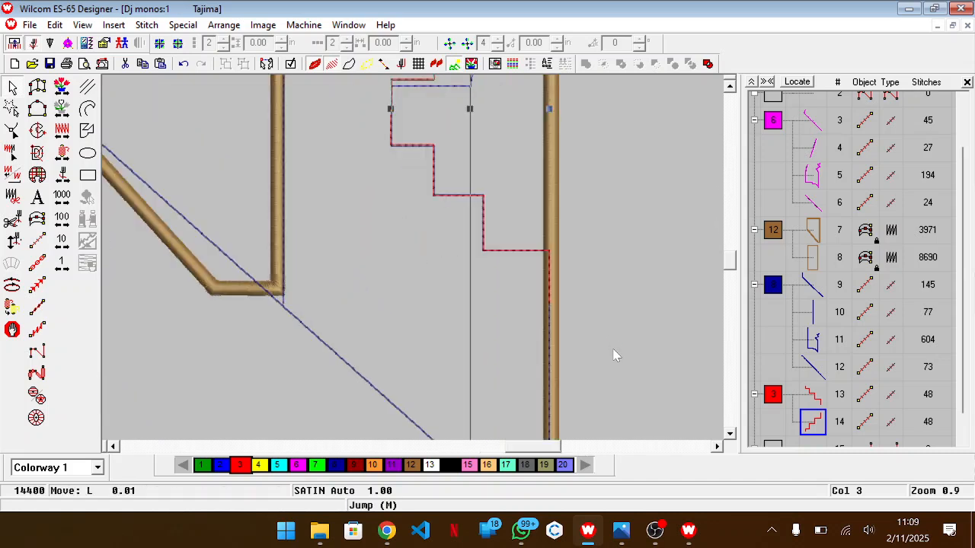
scroll(616, 355, "up", 3)
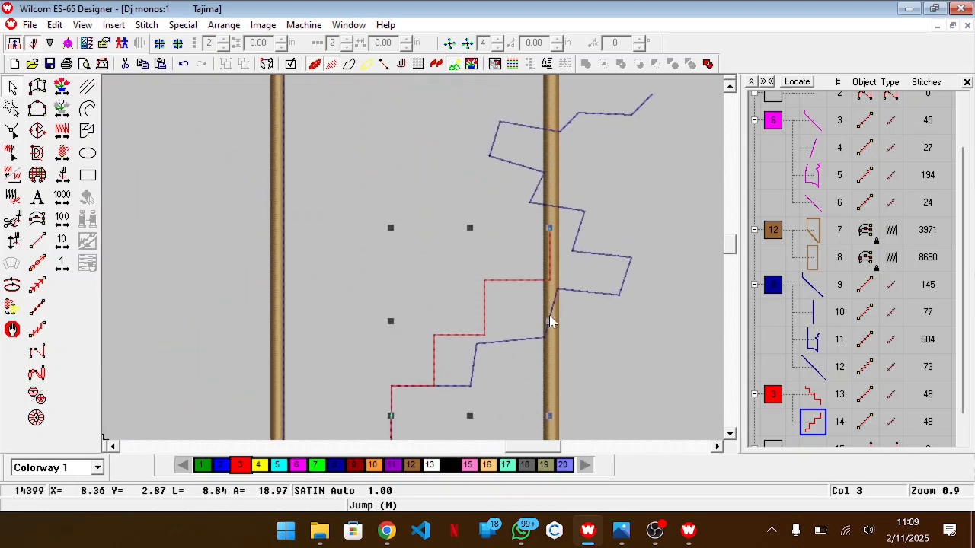
Step: Duplicate both red stepped lines on the frame's right side and move the copies straight up above the originals
key("shift+z")
left_click(773, 393)
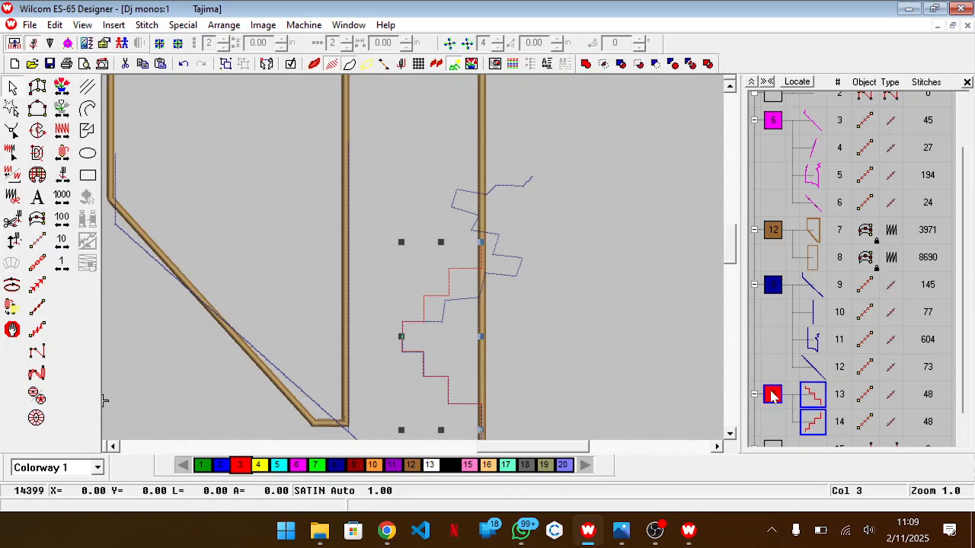
key("ctrl+d")
key("Up")
key("Up")
key("Up")
key("Up")
key("Up")
key("Up")
key("Up")
key("Up")
key("Up")
key("Up")
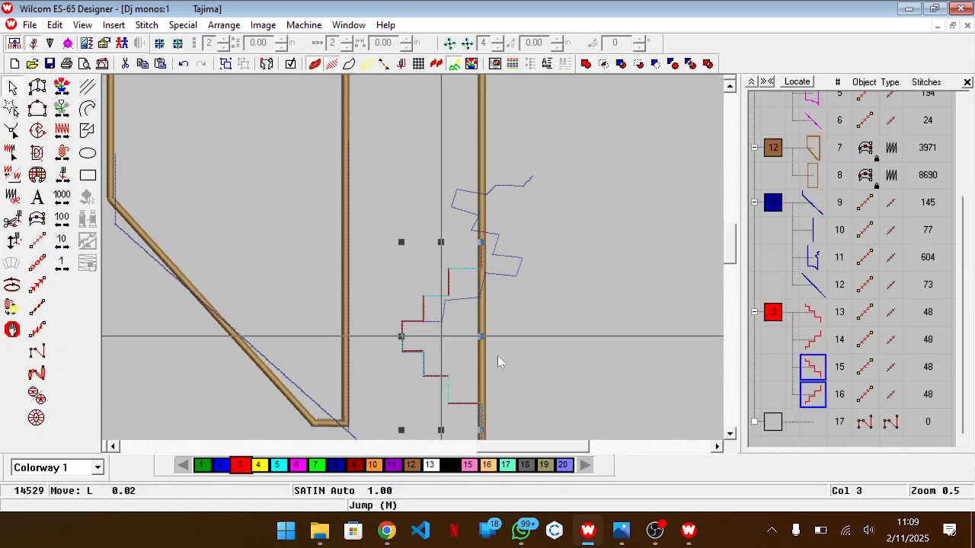
key("Up")
key("Up")
key("Up")
key("Up")
key("Up")
key("Up")
key("Up")
key("Up")
key("Up")
key("Up")
key("Up")
key("Up")
key("Up")
key("Up")
key("Up")
key("Up")
key("Up")
key("Up")
key("Up")
key("Up")
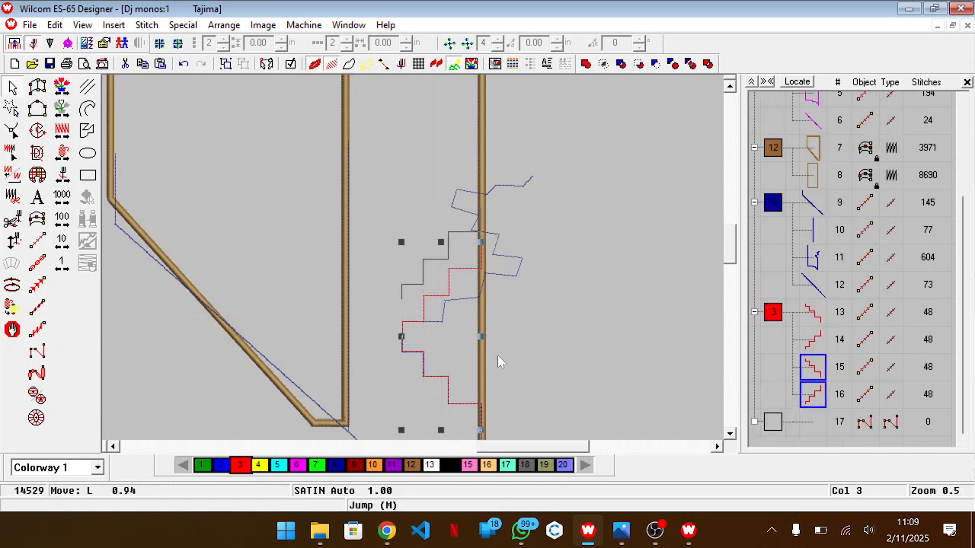
key("Up")
key("Up")
key("Up")
key("Up")
key("Up")
key("Up")
key("Up")
key("Up")
key("Up")
key("Up")
key("Up")
key("Up")
key("Up")
key("Up")
key("Up")
key("Up")
key("Up")
key("Up")
key("Up")
key("Up")
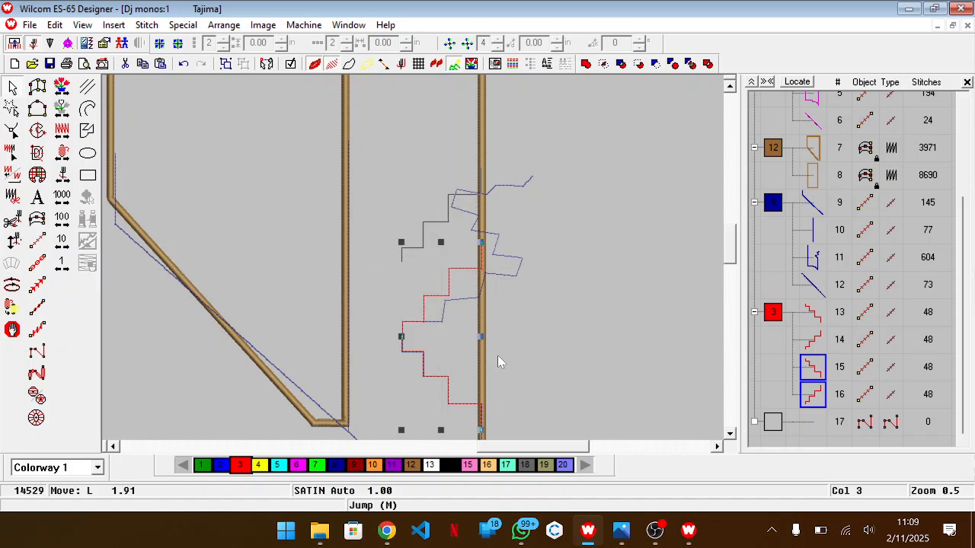
key("Up")
key("Up")
key("Up")
key("Up")
key("Up")
key("Up")
key("Up")
key("Up")
key("Up")
key("Up")
key("Up")
key("Up")
key("Up")
key("Up")
key("Up")
key("Up")
key("Up")
key("Up")
key("Up")
key("Up")
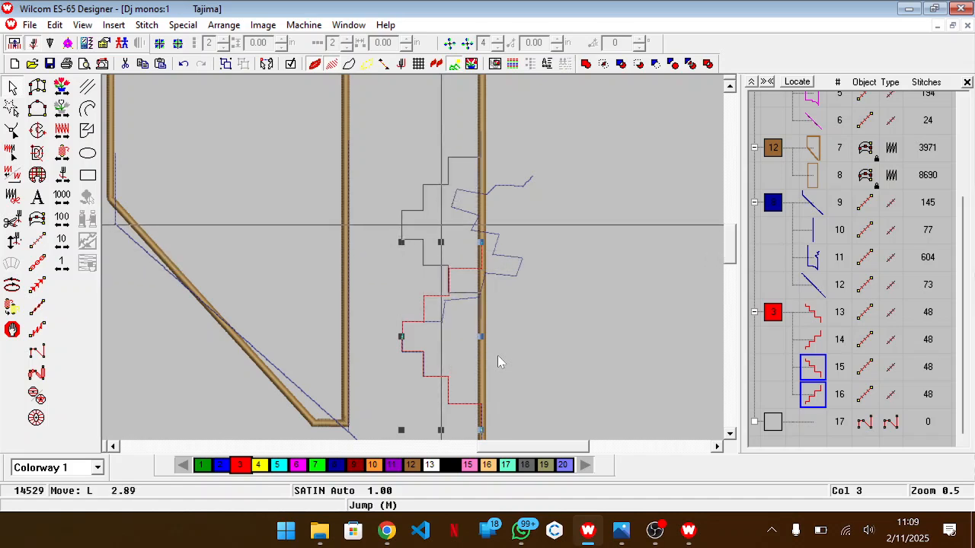
key("Up")
key("Up")
key("Up")
key("Up")
key("Up")
key("Up")
key("Up")
key("Up")
key("Up")
key("Up")
key("Up")
key("Up")
key("Up")
key("Up")
key("Up")
key("Up")
key("Up")
key("Up")
key("Up")
key("Up")
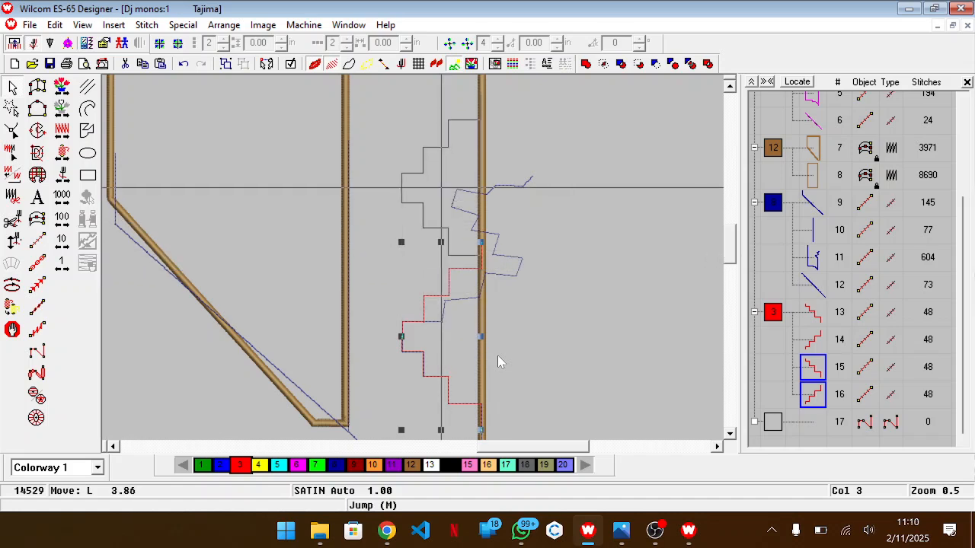
key("Up")
key("Up")
key("Up")
key("Up")
key("Up")
key("Up")
key("Up")
key("Up")
key("Up")
key("Up")
key("Up")
key("Up")
key("Up")
key("Up")
key("Up")
key("Up")
key("Up")
key("Up")
key("Up")
key("Up")
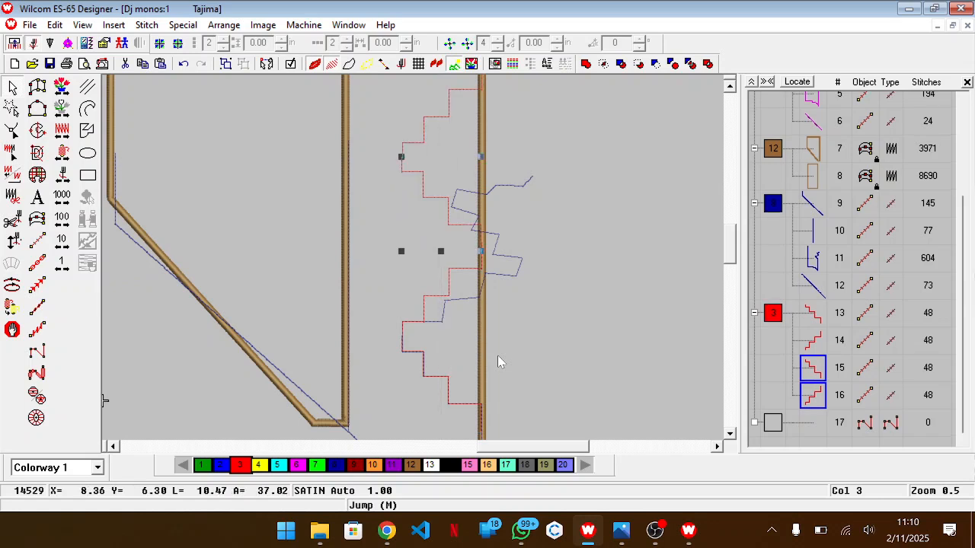
Step: Lower the duplicated stepped pair slightly so its lower vertical end overlaps the original pair's upper end on the frame
key("Down")
key("Down")
key("Down")
key("Down")
key("Down")
key("Down")
key("Down")
key("Down")
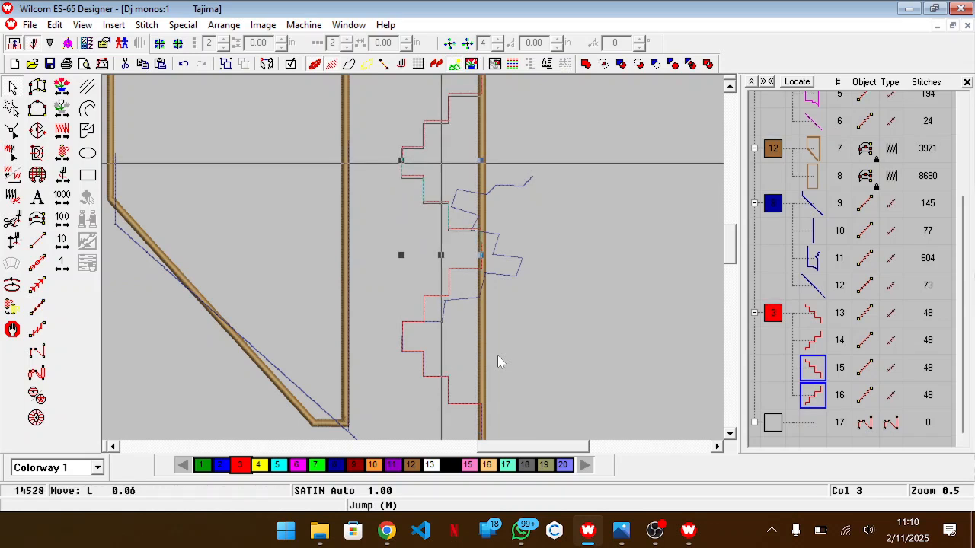
key("Down")
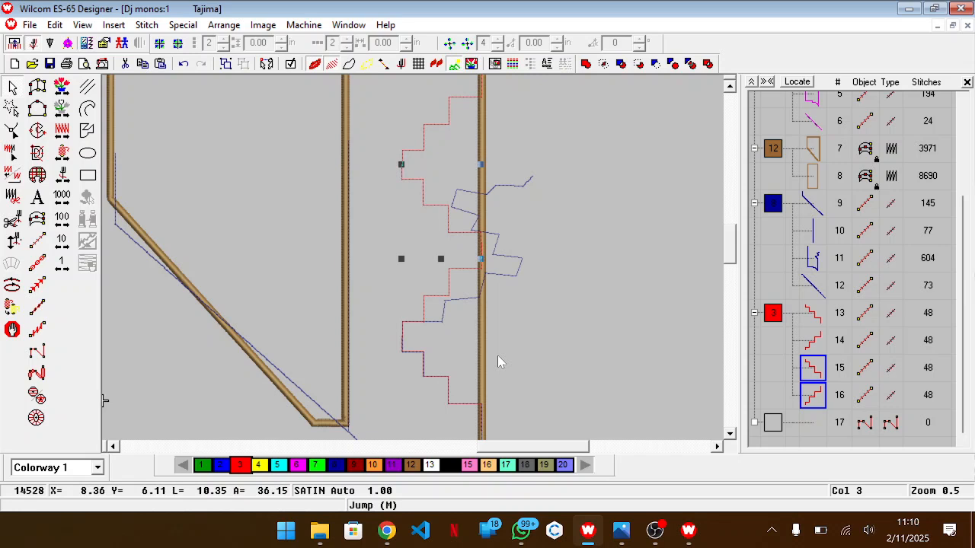
key("Down")
key("Down")
key("Down")
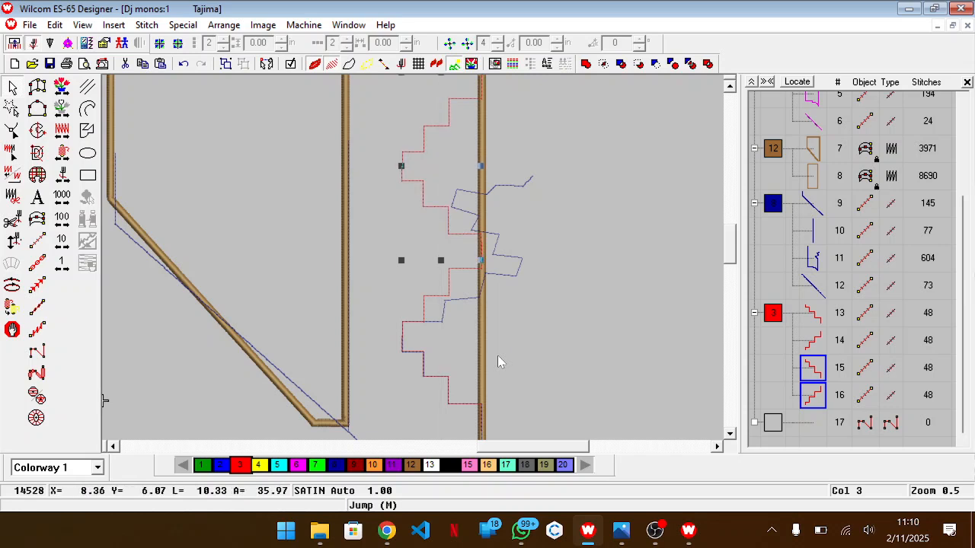
Step: Duplicate all four red stepped lines and move the copies straight up until their lower end overlaps the originals' upper end
scroll(499, 362, "up", 2)
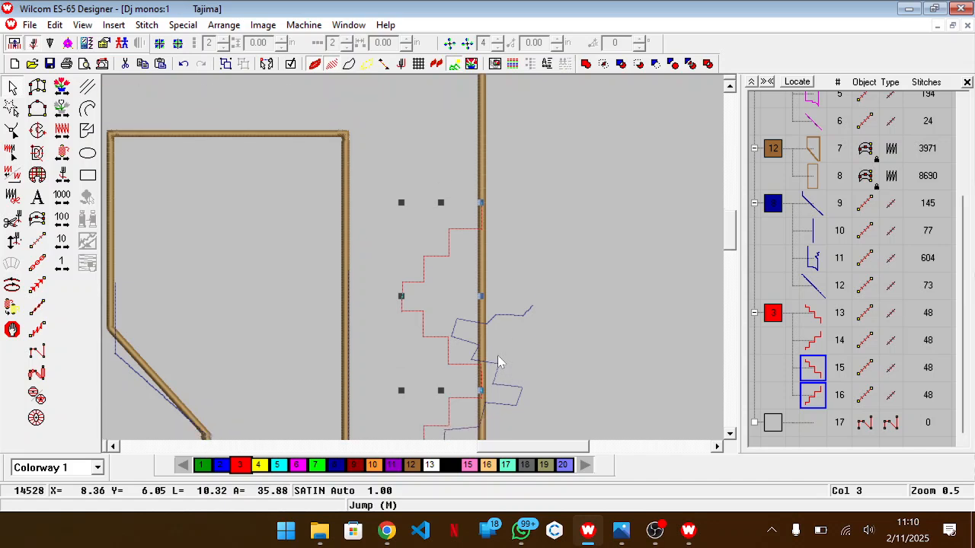
left_click(770, 318)
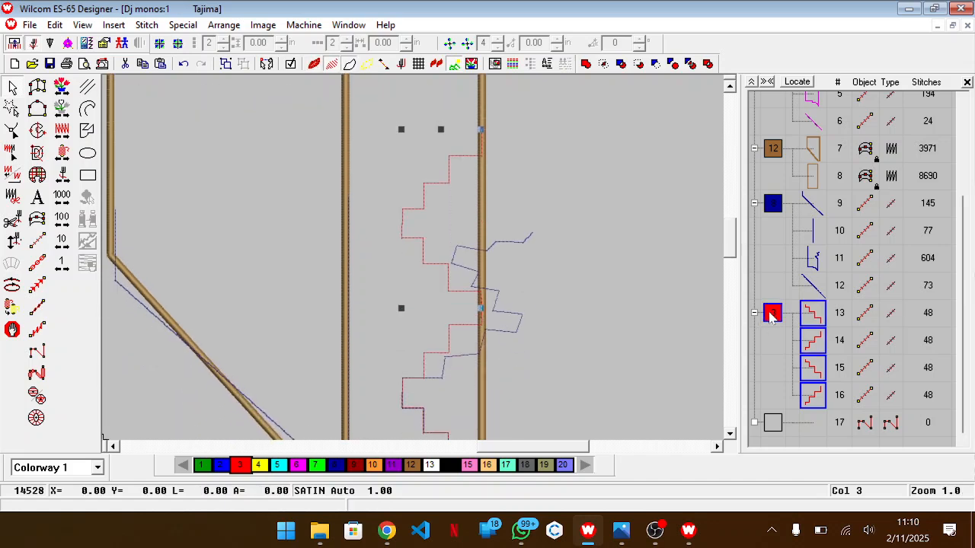
key("ctrl+d")
key("shift+z")
key("Up")
key("Up")
key("Up")
key("Up")
key("Up")
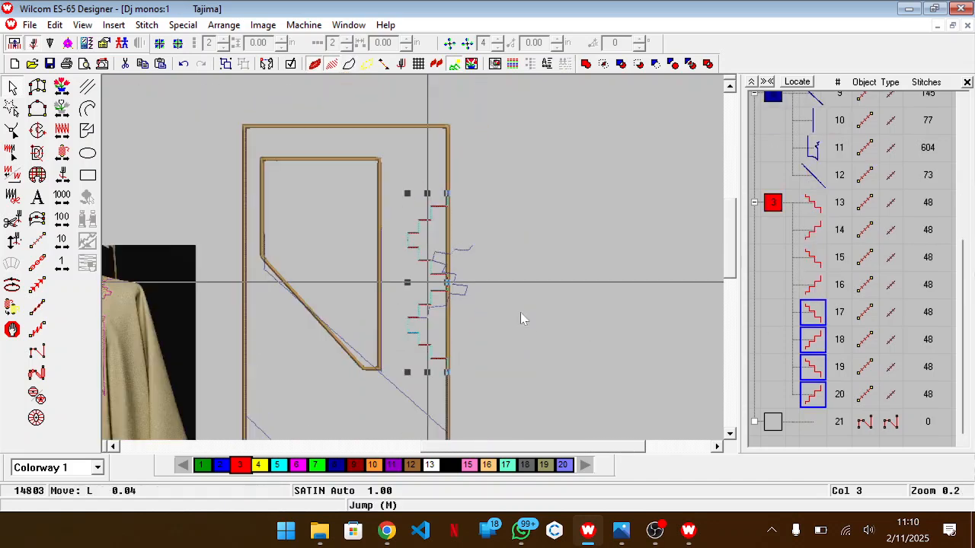
key("Up")
key("Up")
key("Up")
key("Up")
key("Up")
key("Up")
key("Up")
key("Up")
key("Up")
key("Up")
key("Up")
key("Up")
key("Up")
key("Up")
key("Up")
key("Up")
key("Up")
key("Up")
key("Up")
key("Up")
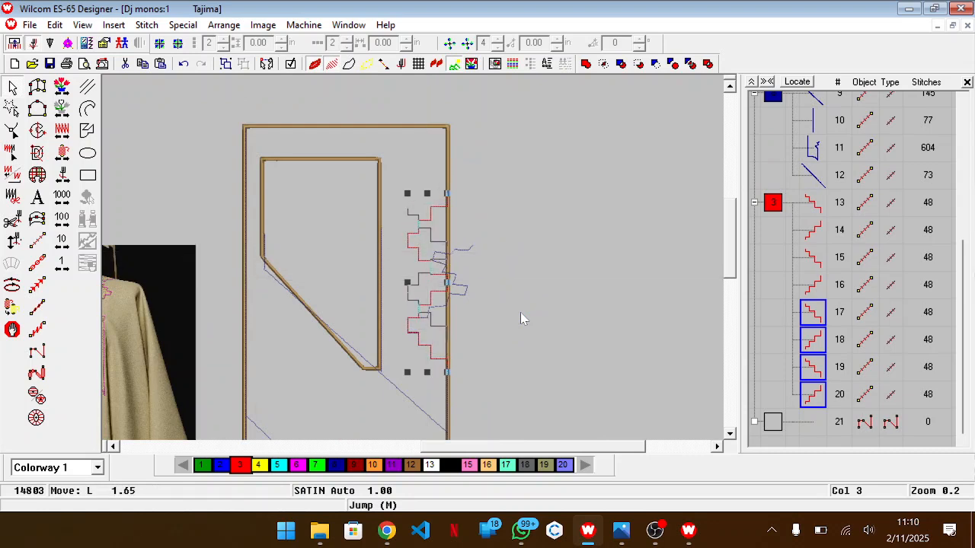
key("Up")
key("Up")
key("Up")
key("Up")
key("Up")
key("Up")
key("Up")
key("Up")
key("Up")
key("Up")
key("Up")
key("Up")
key("Up")
key("Up")
key("Up")
key("Up")
key("Up")
key("Up")
key("Up")
key("Up")
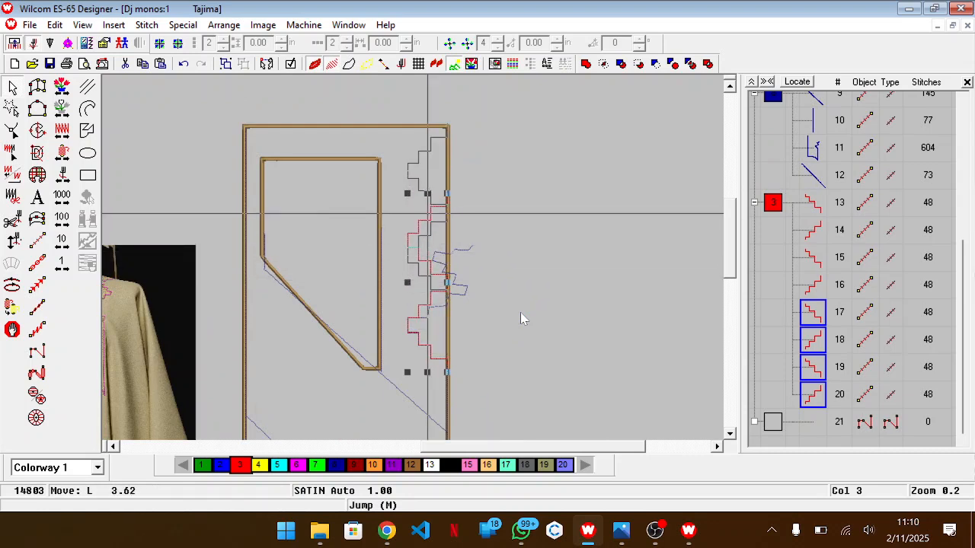
key("Up")
key("Up")
key("Up")
key("Up")
key("Up")
key("Up")
key("Up")
key("Up")
key("Up")
key("Up")
key("Up")
key("Up")
key("Up")
key("Up")
key("Up")
key("Up")
key("Up")
key("Up")
key("Up")
key("Up")
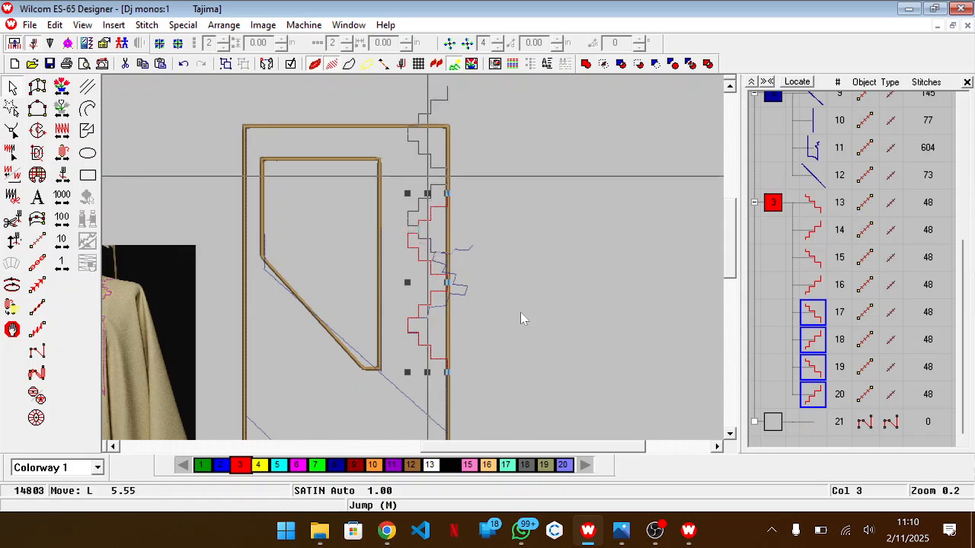
key("Up")
key("Up")
key("Up")
key("Up")
key("Up")
key("Up")
key("Up")
key("Up")
key("Up")
key("Up")
key("Up")
key("Up")
key("Up")
key("Up")
key("Up")
key("Up")
key("Up")
key("Up")
key("Up")
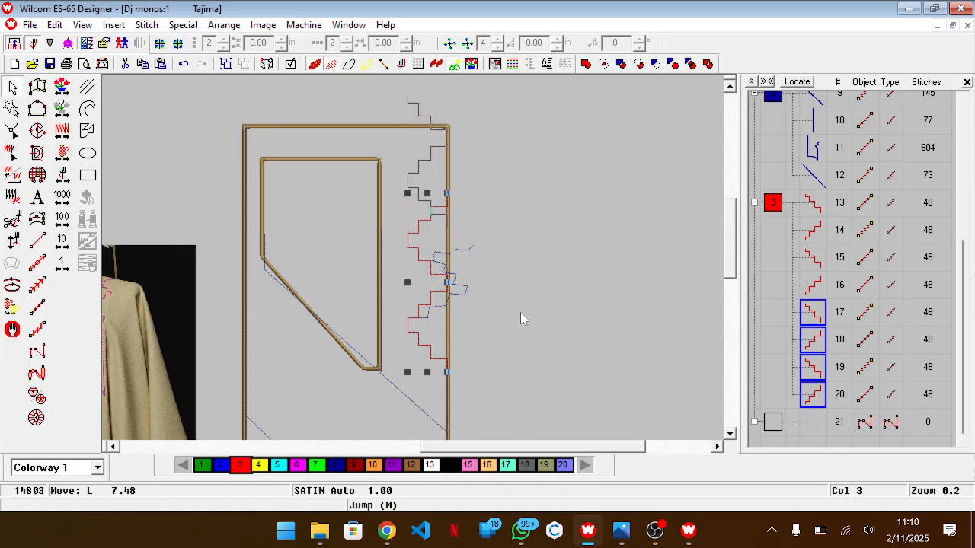
key("Up")
key("Up")
key("Up")
key("Up")
key("Up")
key("Up")
scroll(521, 313, "up", 2)
key("z")
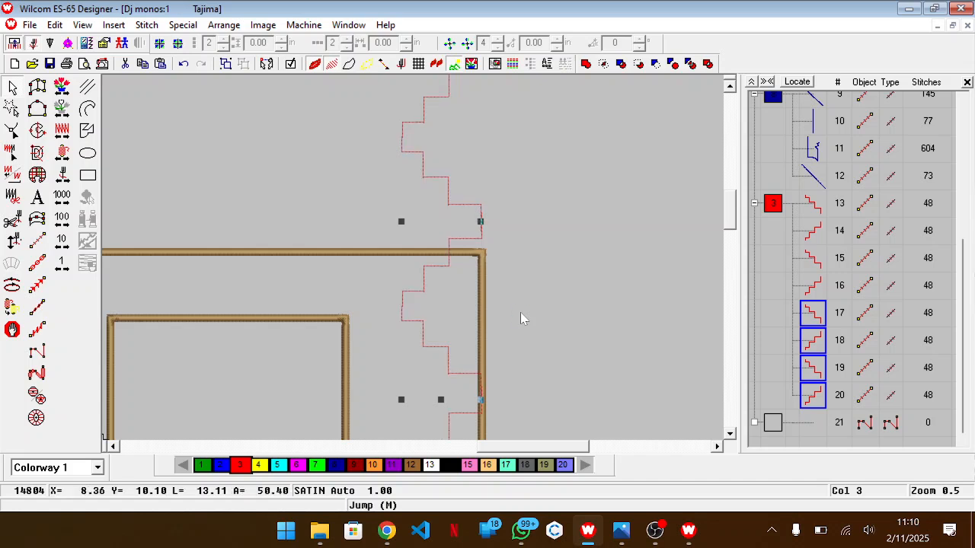
key("shift+z")
scroll(520, 312, "down", 5)
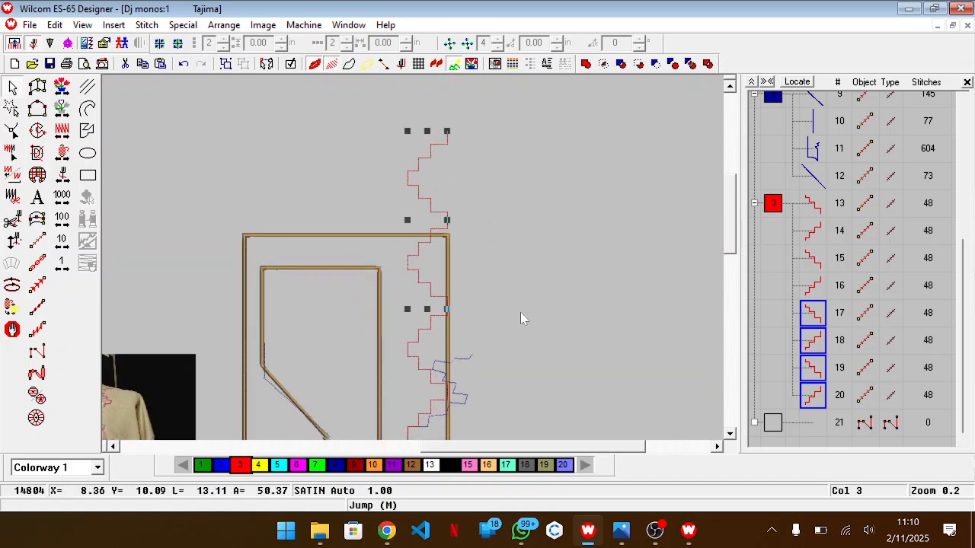
Step: Delete the two surplus red stepped lines highest above the brown frame
scroll(521, 319, "up", 3)
scroll(521, 318, "up", 2)
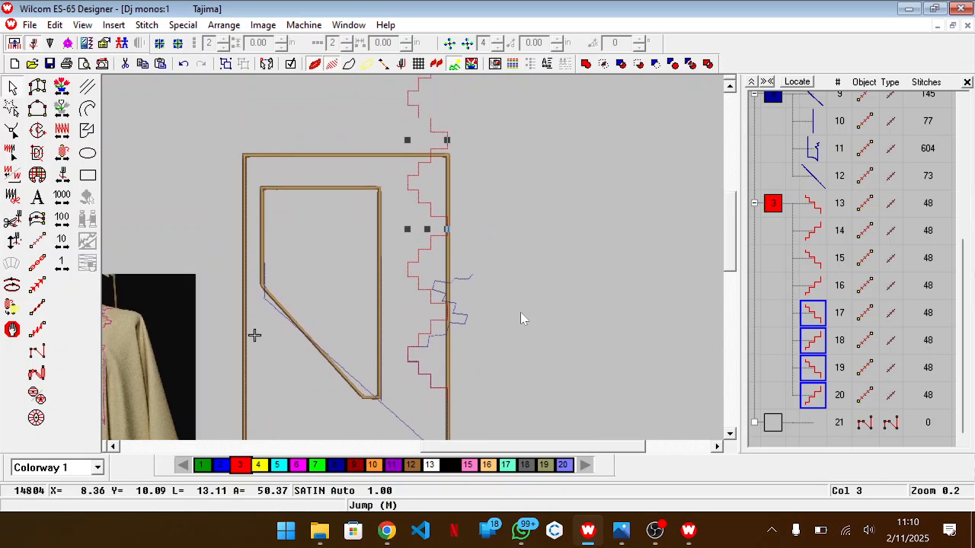
left_click(526, 279)
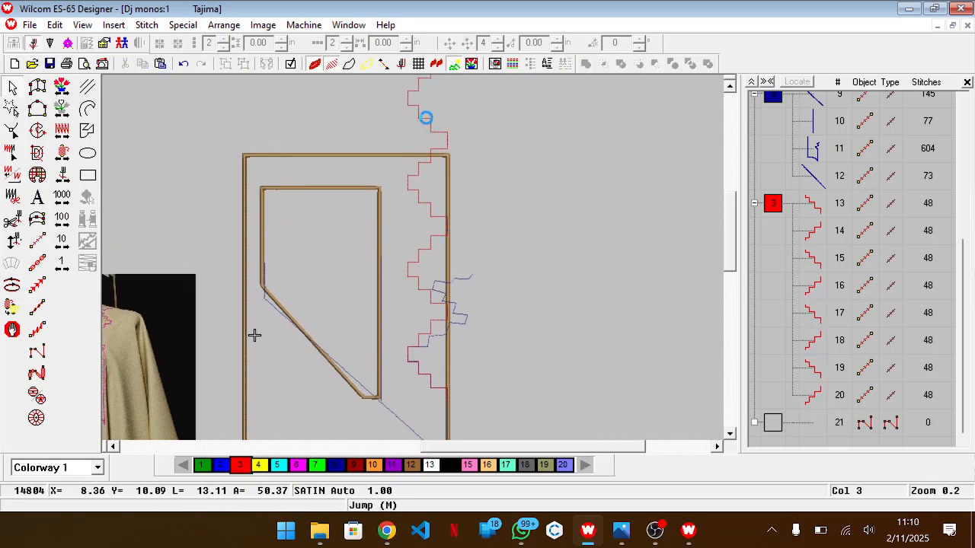
scroll(426, 124, "up", 3)
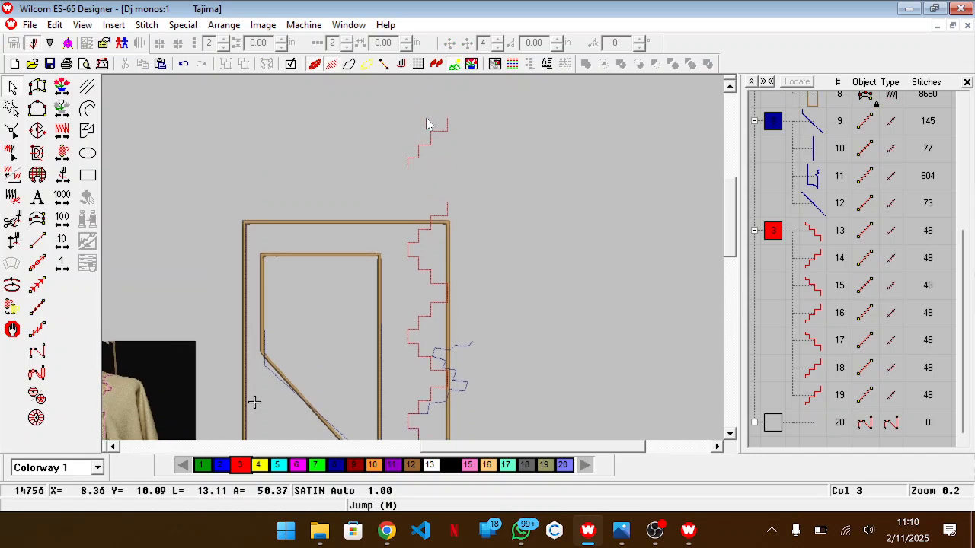
left_click(431, 136)
key("Delete")
scroll(431, 136, "down", 7)
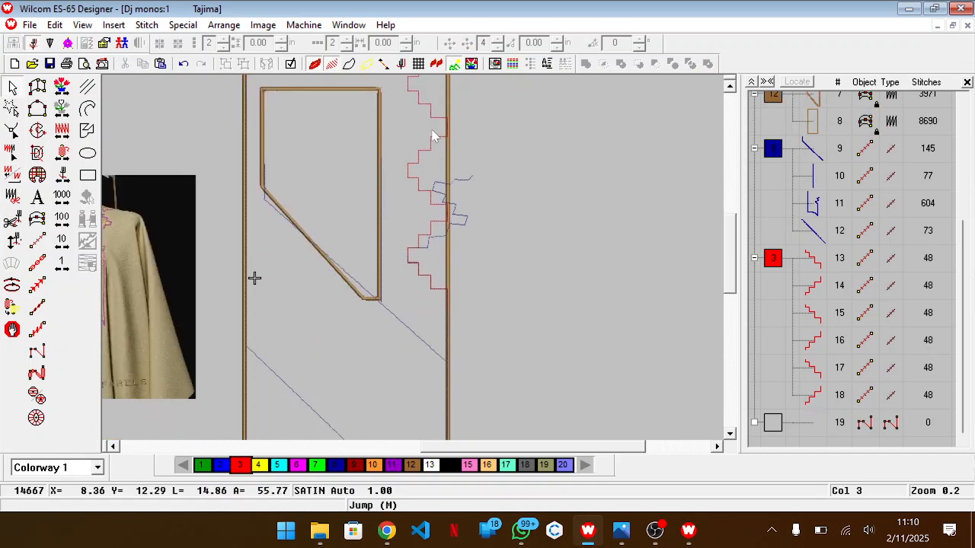
Step: Reshape the blue stepped outline by deleting its stray control points above the innermost step corner on the frame's right side
left_click(466, 180)
left_click(560, 268)
scroll(477, 202, "up", 2)
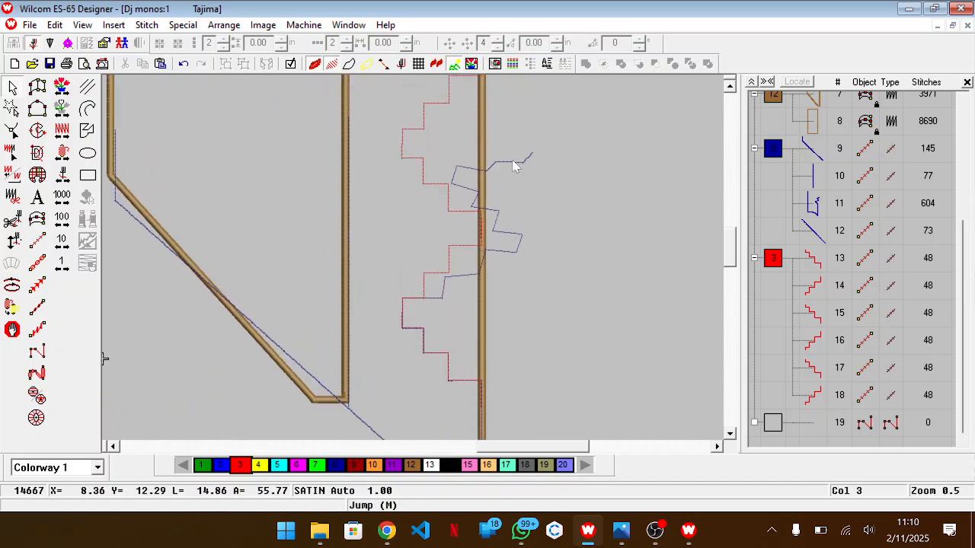
key("h")
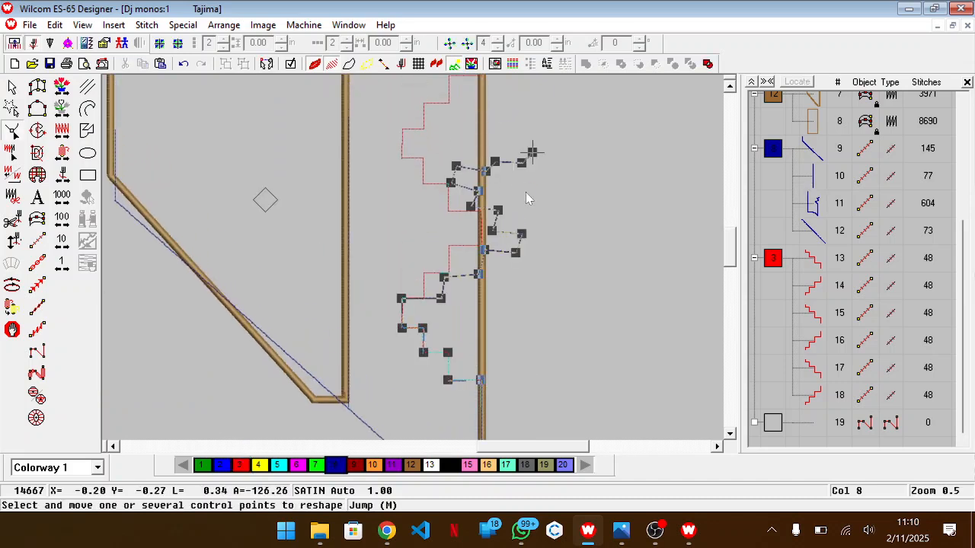
left_click_drag(585, 121, 413, 308)
key("Delete")
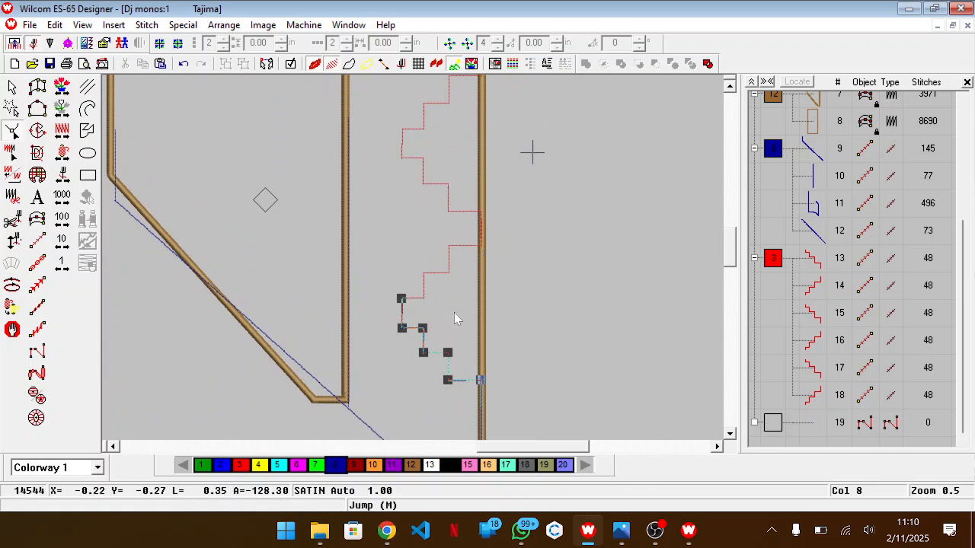
key("Escape")
key("shift+z")
scroll(646, 288, "down", 1)
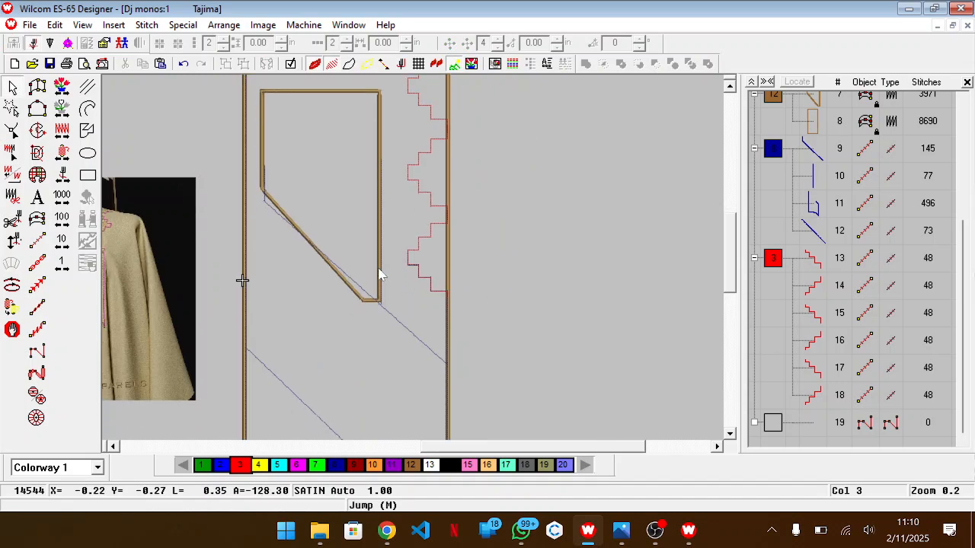
Step: Unlock the outer brown frame and resequence it before the inner brown panel in the colour 12 group
scroll(381, 276, "up", 2)
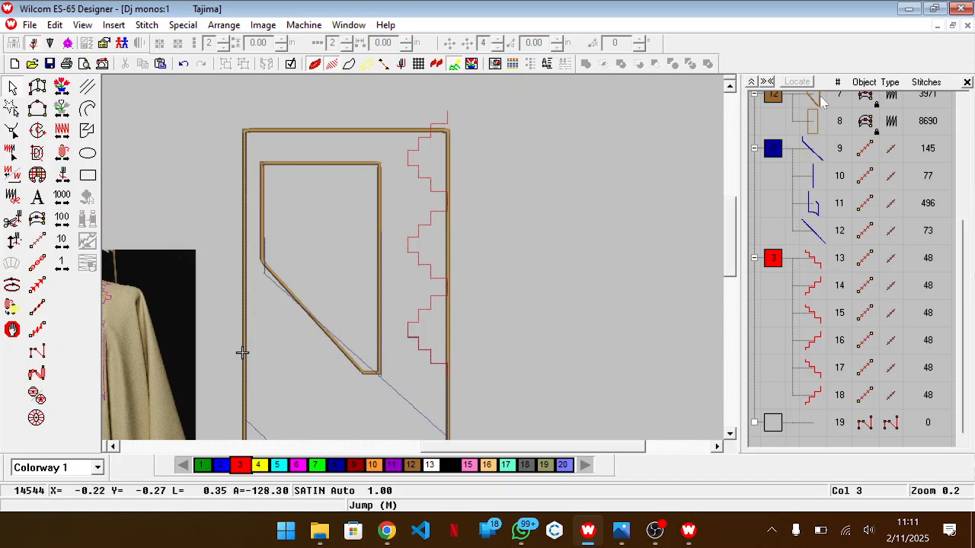
left_click_drag(815, 118, 773, 167)
Step: Shrink the outer brown frame vertically by lowering its upper edge onto a horizontal segment of the red stepped border
left_click_drag(345, 129, 347, 142)
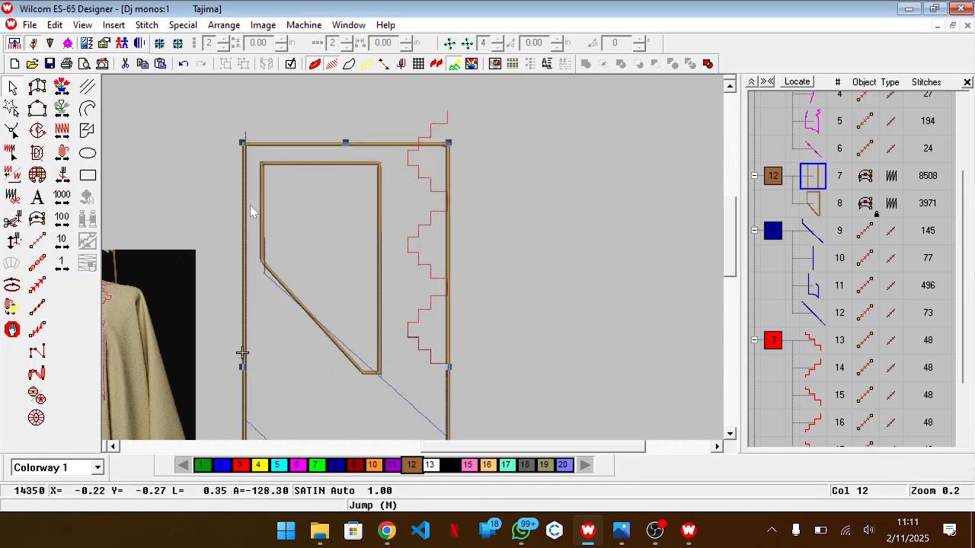
key("ctrl+z")
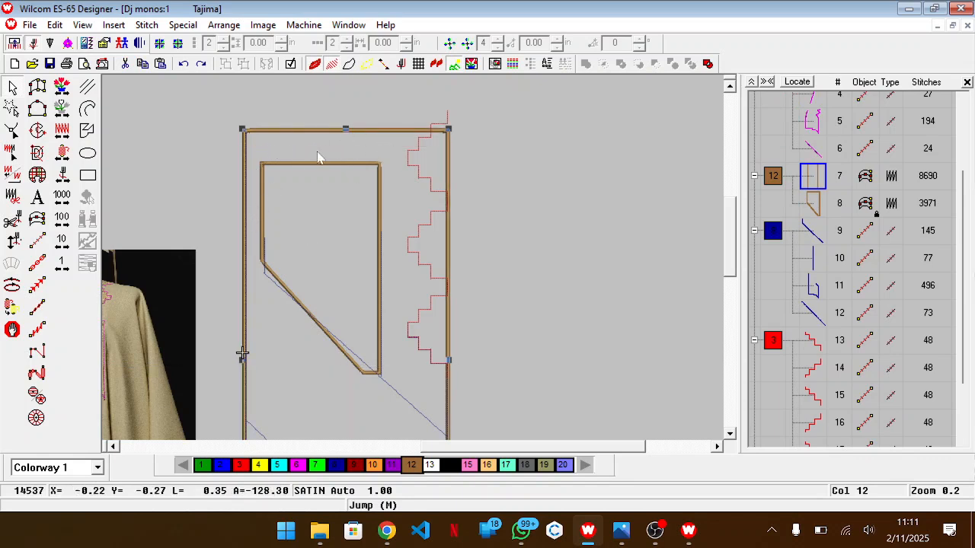
scroll(321, 160, "down", 4)
scroll(321, 160, "up", 6)
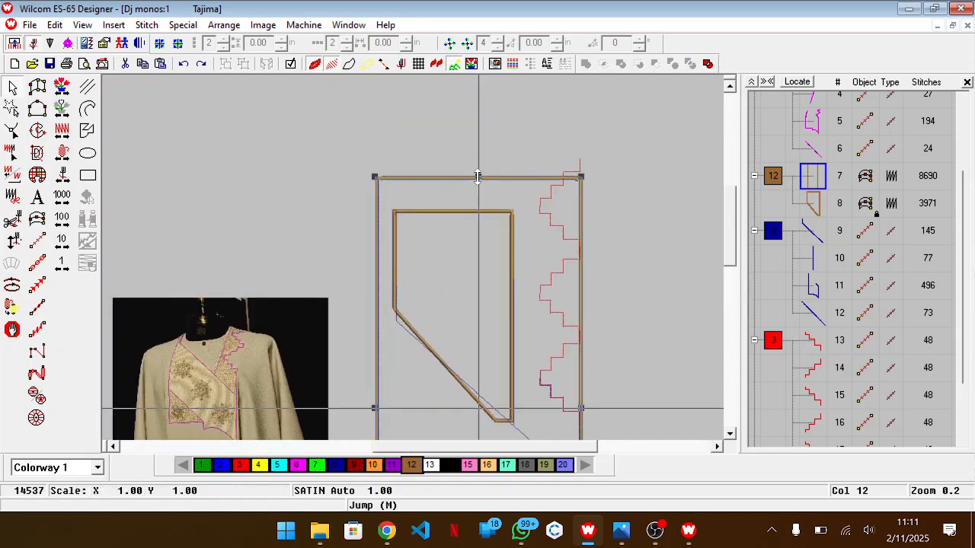
left_click_drag(478, 176, 477, 187)
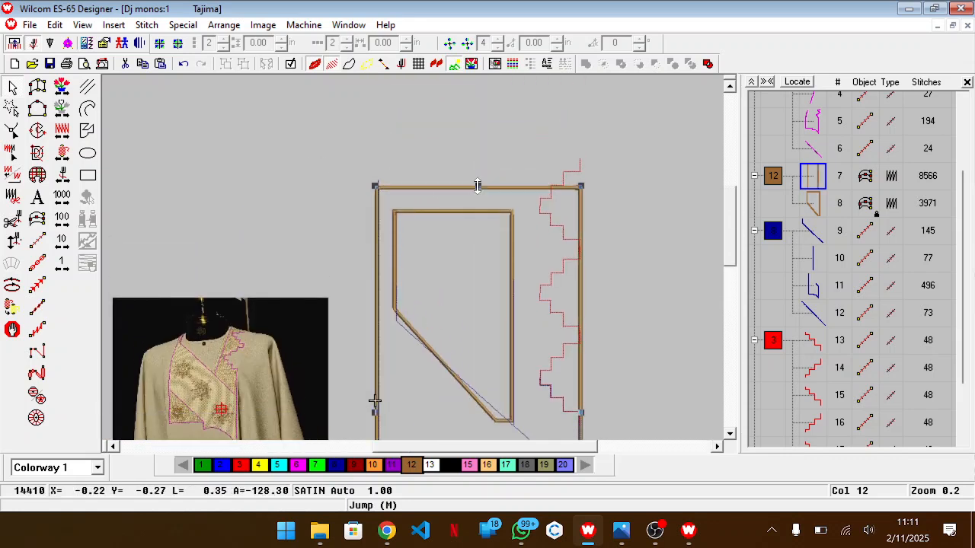
scroll(477, 186, "down", 2)
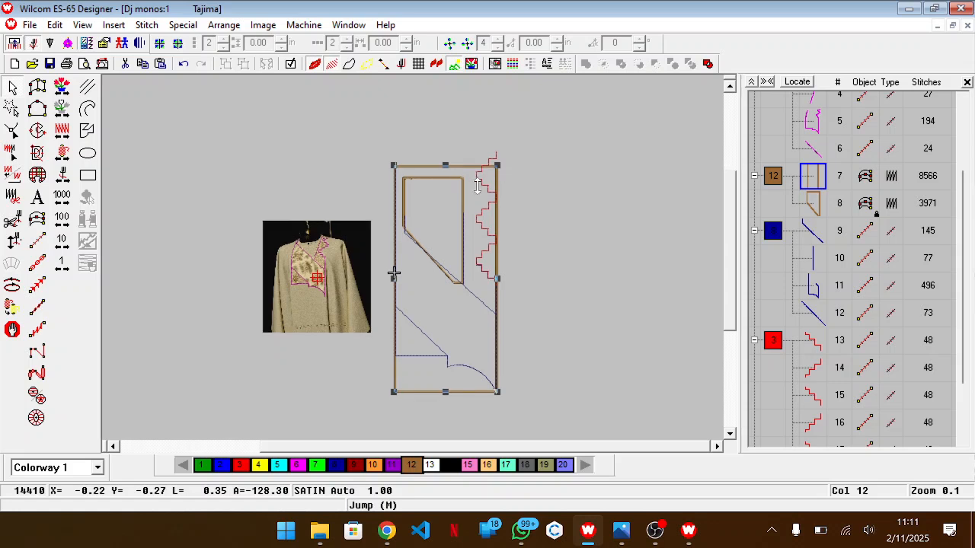
scroll(477, 186, "up", 1)
scroll(478, 186, "up", 1)
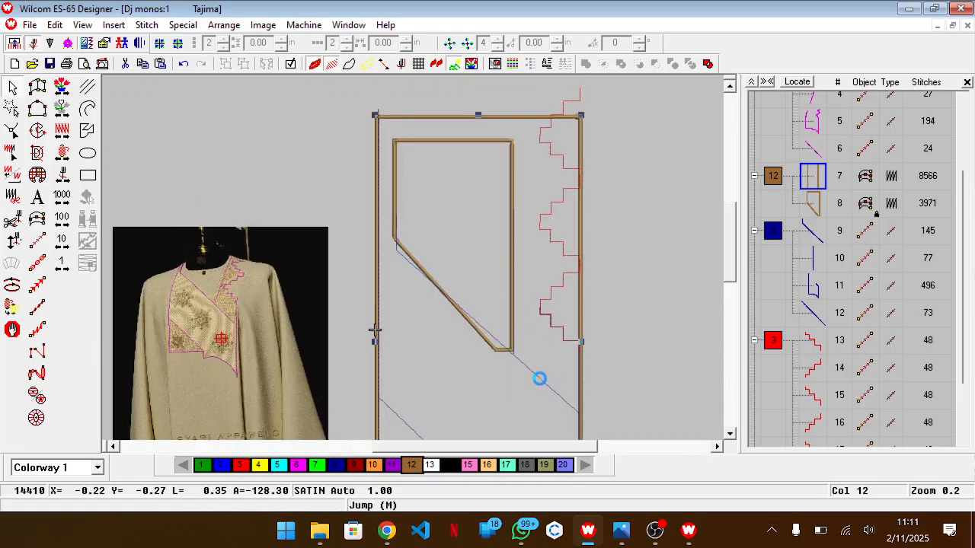
Step: Start an Input C column in colour 3, accepting a column width of 0.16 in and the Center input side
left_click_drag(464, 449, 499, 442)
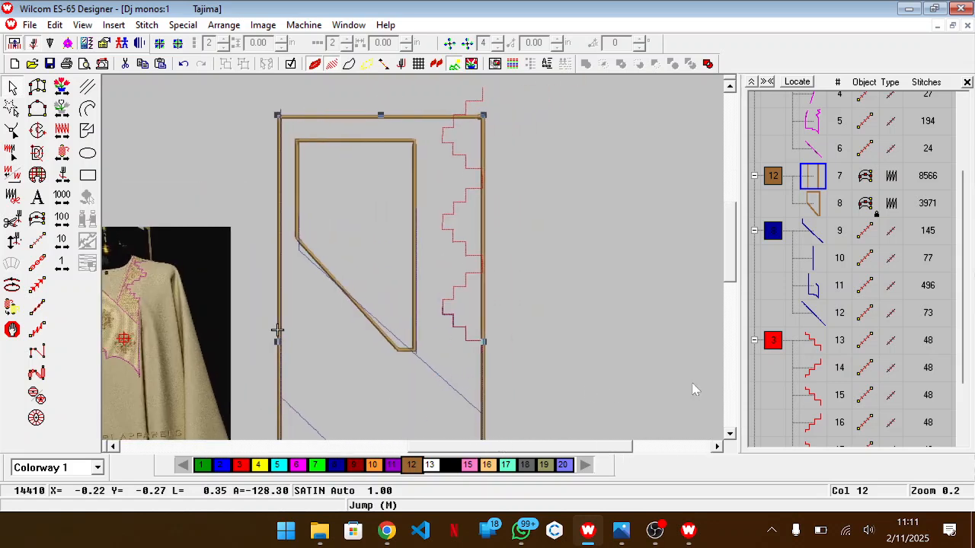
left_click(780, 370)
double_click(38, 218)
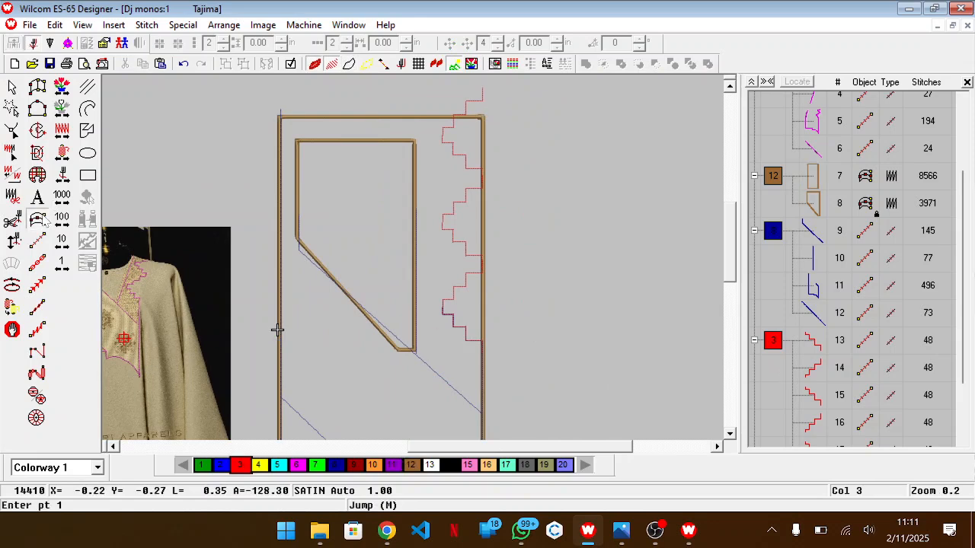
key("Right")
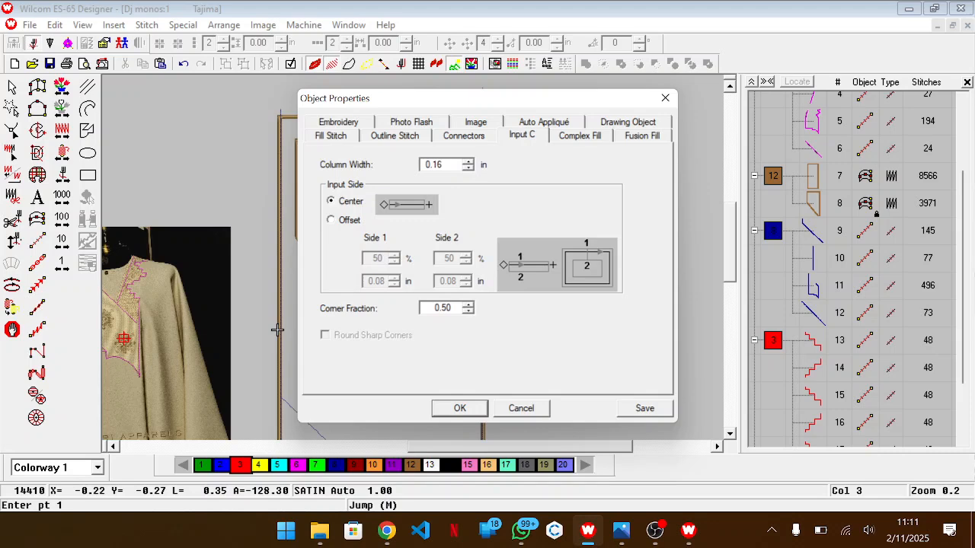
key("Return")
Step: Start the Input C column at the blue curve's end near the frame's lower-right corner and run it straight up to the lowest red step
scroll(447, 202, "up", 2)
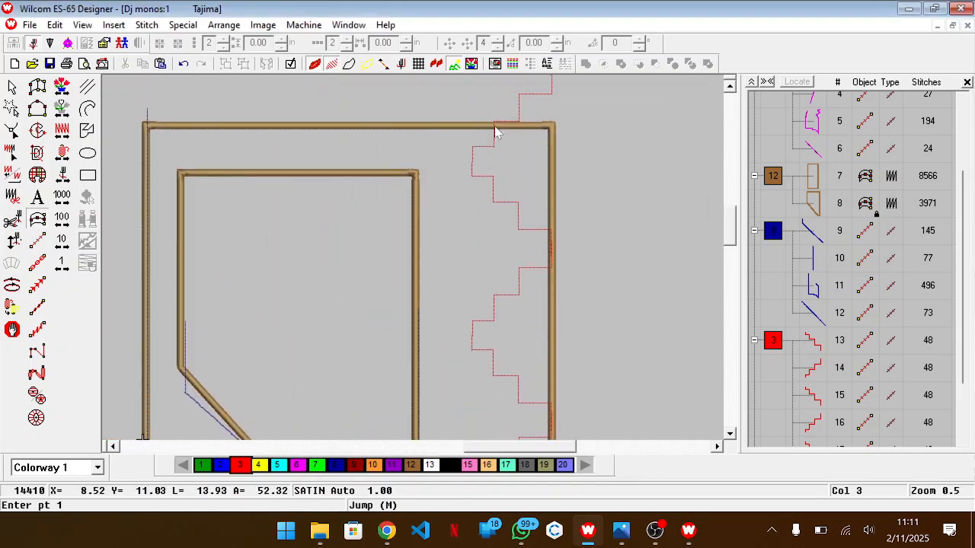
scroll(494, 128, "down", 5)
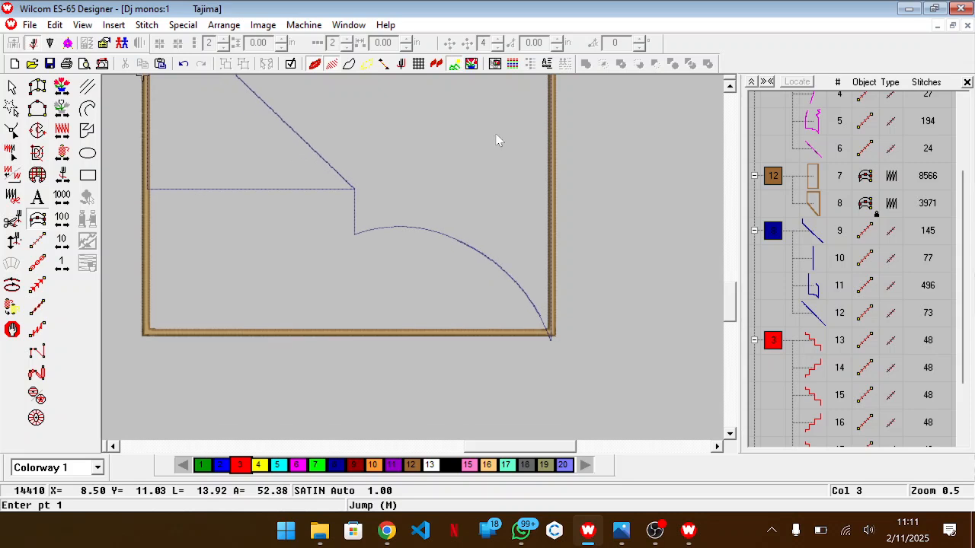
left_click(551, 343)
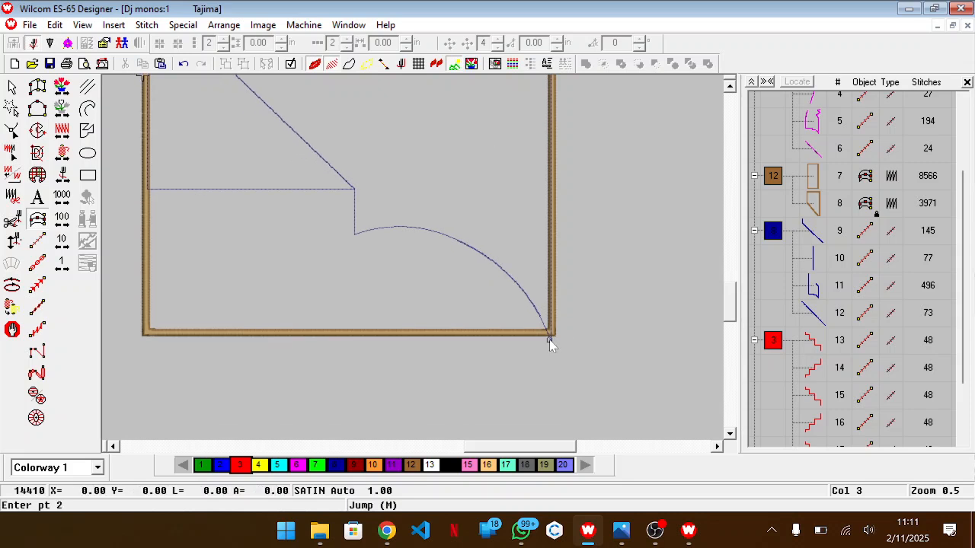
scroll(551, 146, "up", 5)
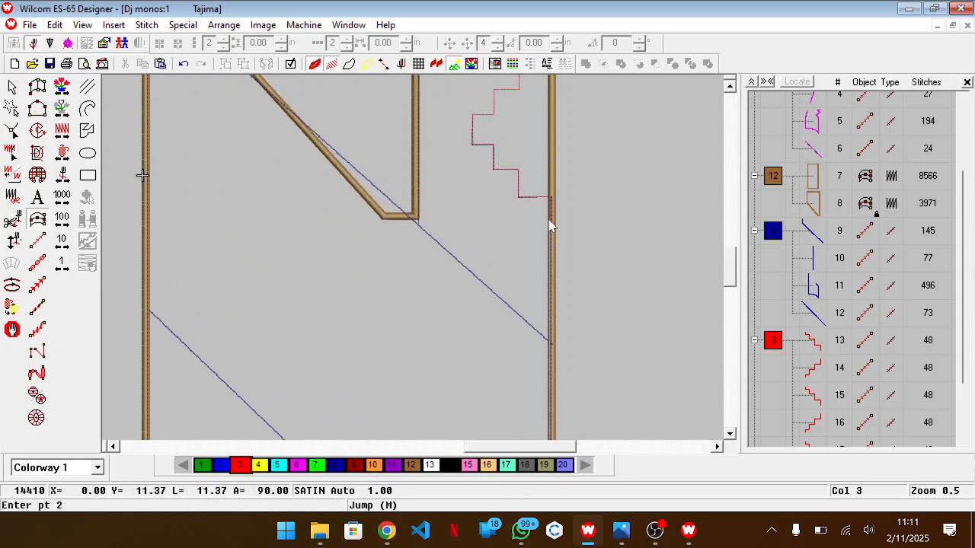
left_click(550, 197)
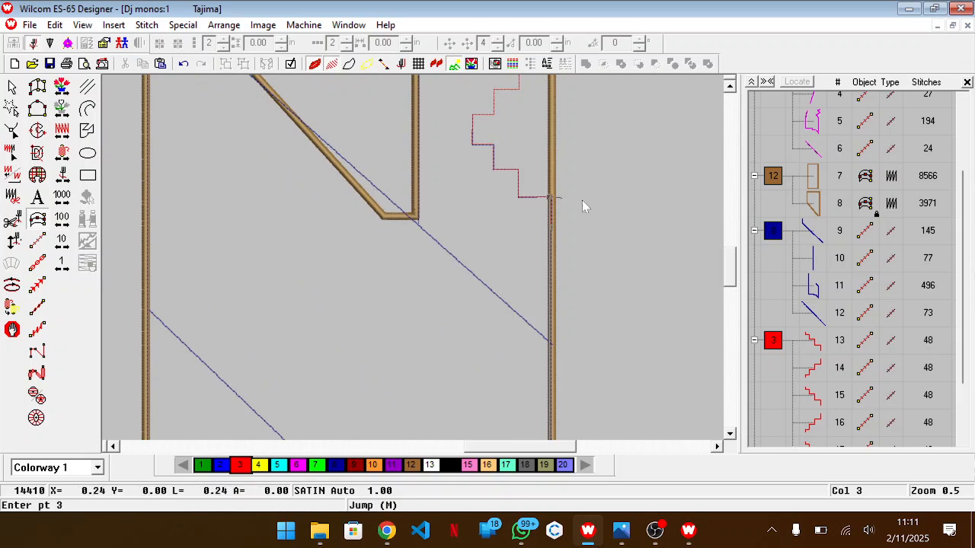
Step: Continue the column corner by corner around the lowest red stepped notch, back out to the frame's right side
scroll(550, 196, "up", 2)
left_click(341, 178)
left_click(341, 123)
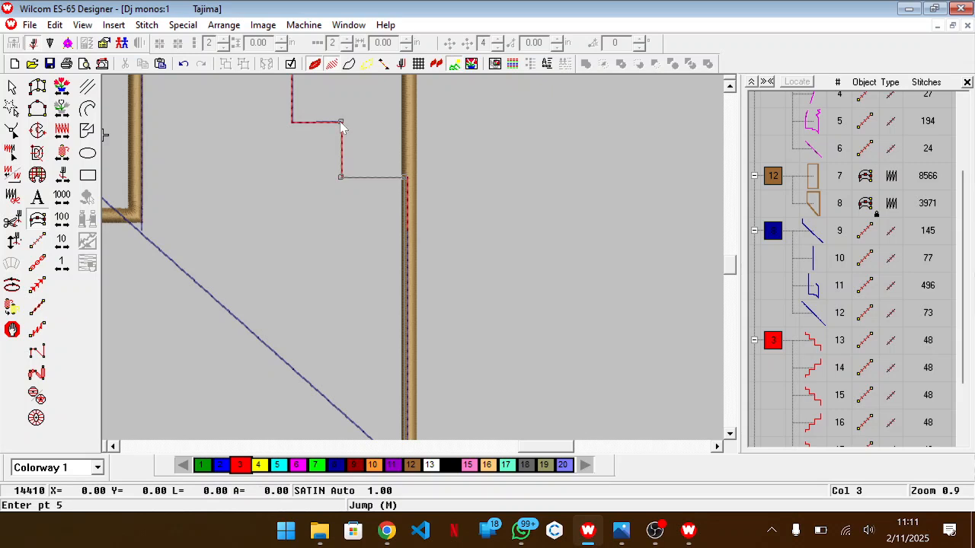
left_click(292, 123)
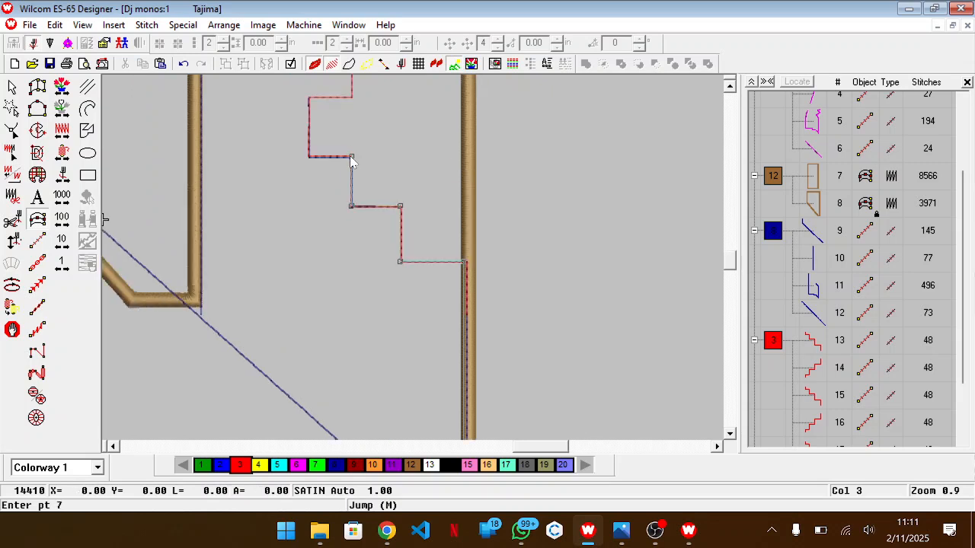
left_click(309, 157)
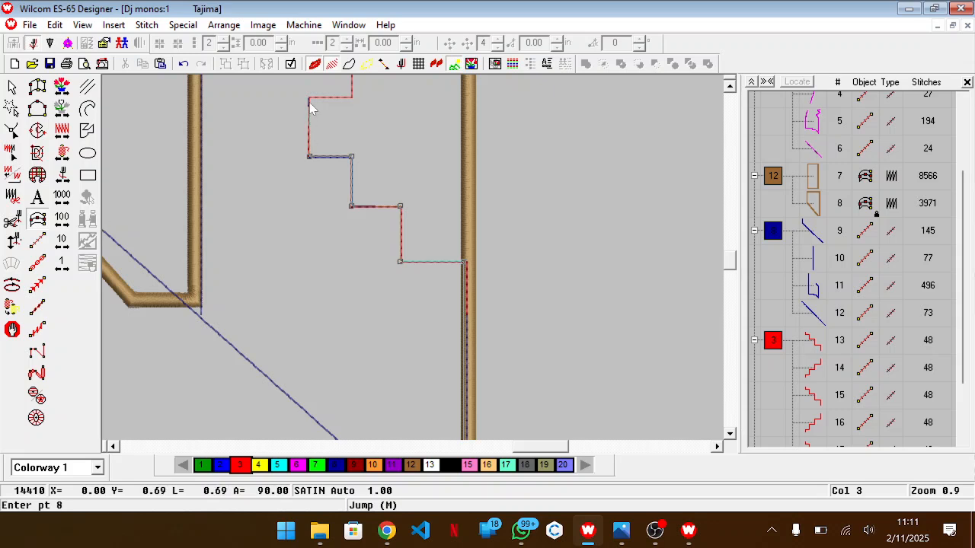
left_click(352, 99)
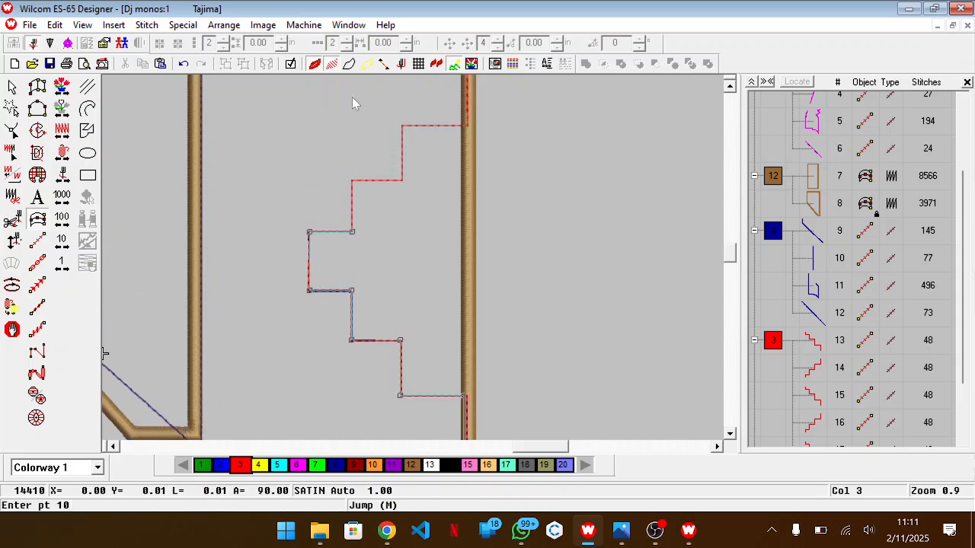
left_click(352, 182)
left_click(401, 182)
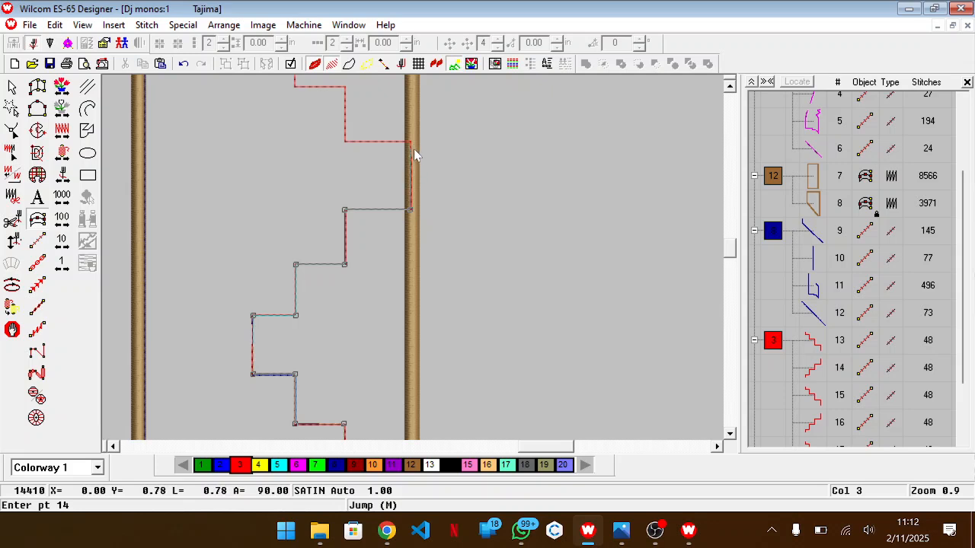
Step: Trace the column around the middle red stepped notch, placing a point at every corner until it meets the right side again
left_click(346, 144)
left_click(373, 171)
left_click(323, 171)
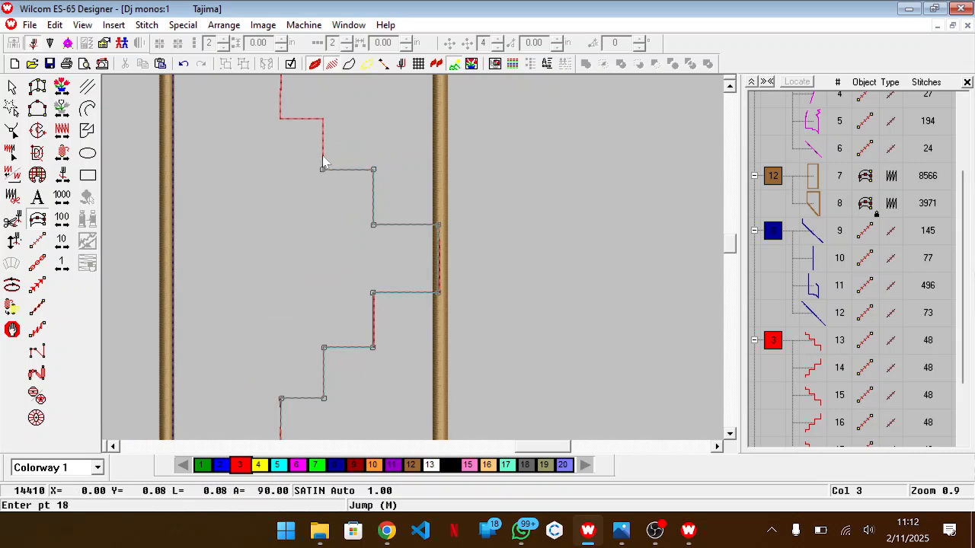
left_click(323, 120)
left_click(281, 120)
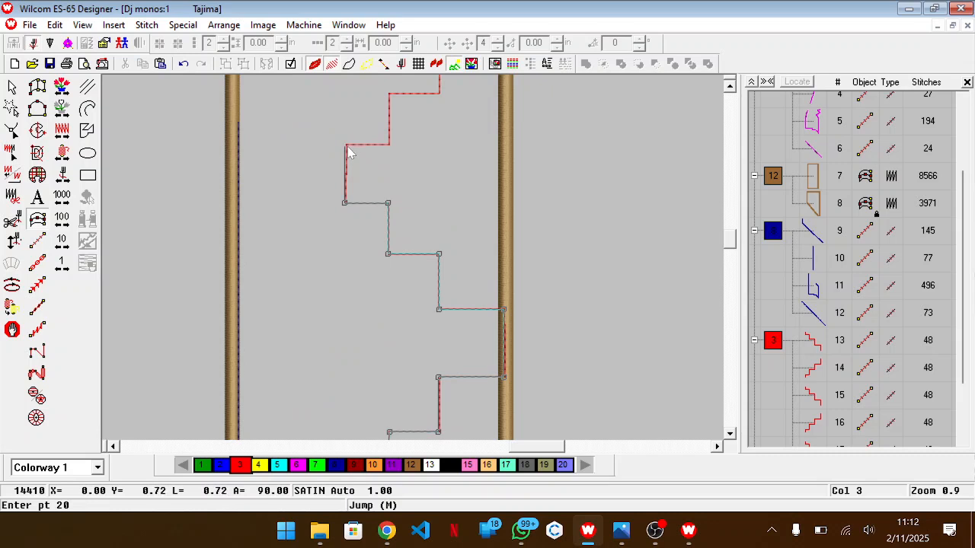
left_click(345, 145)
left_click(389, 145)
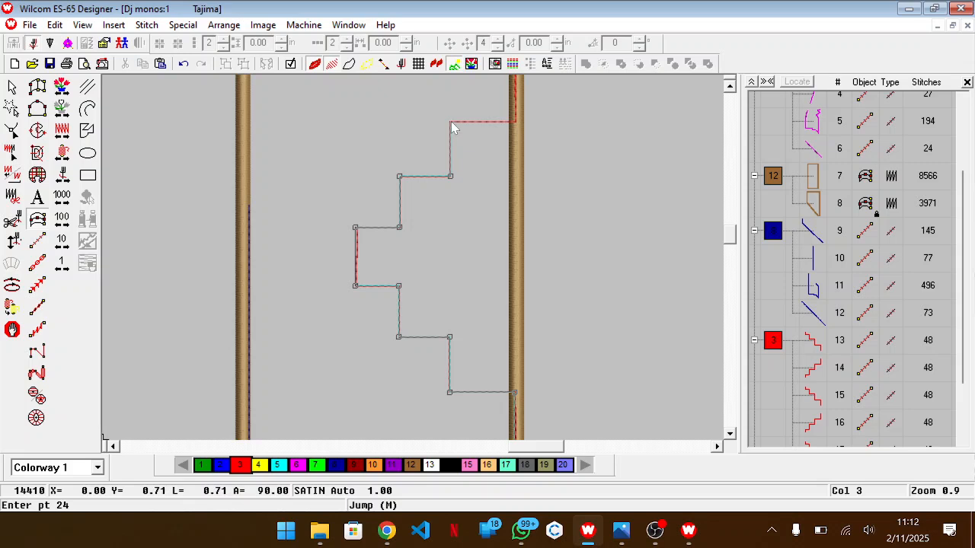
left_click(515, 124)
Step: Trace the column around the uppermost red stepped notch, ending on the upper edge of the outer brown frame
left_click(462, 128)
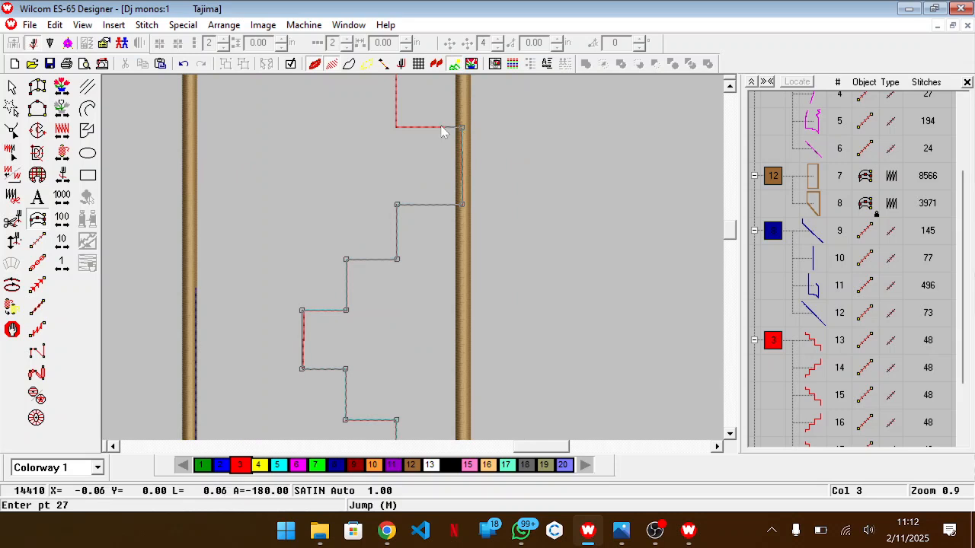
left_click(396, 129)
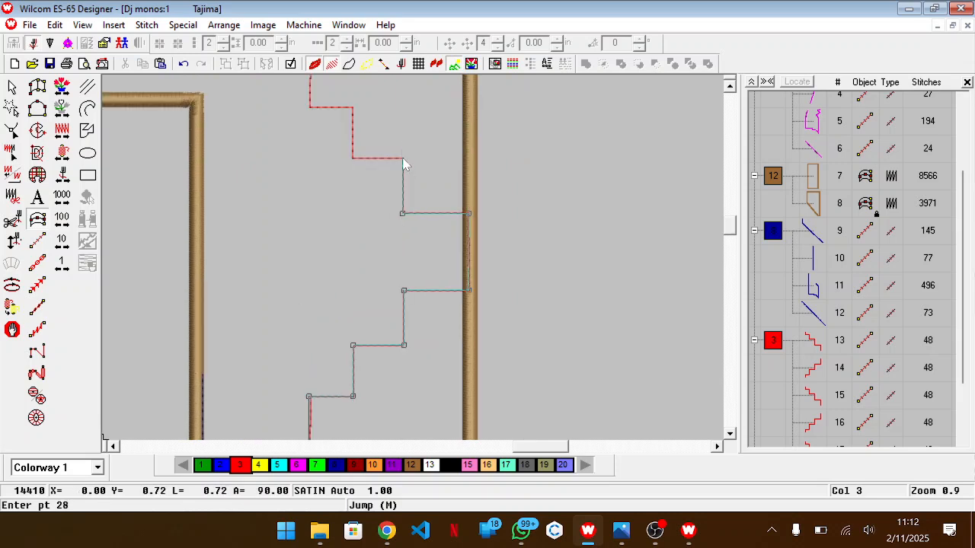
left_click(353, 159)
left_click(352, 108)
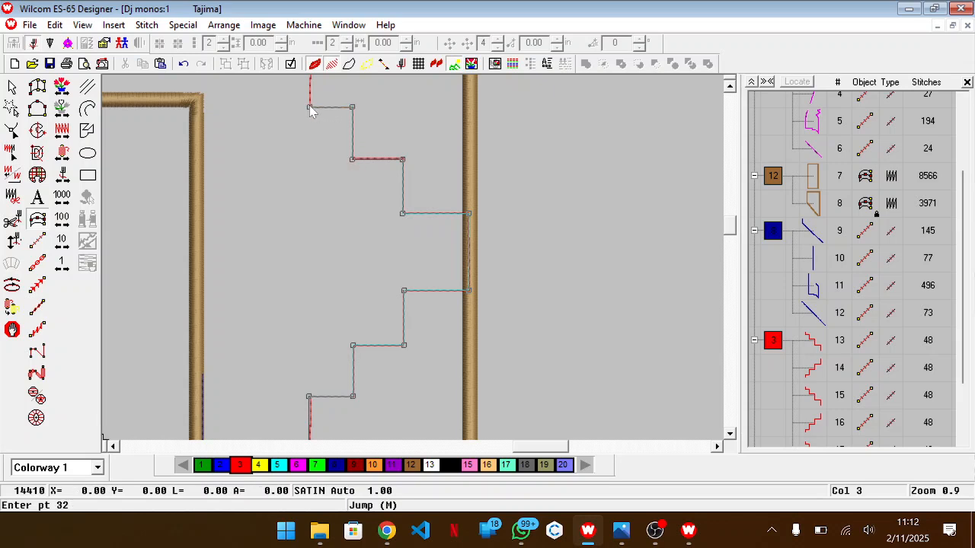
left_click(310, 107)
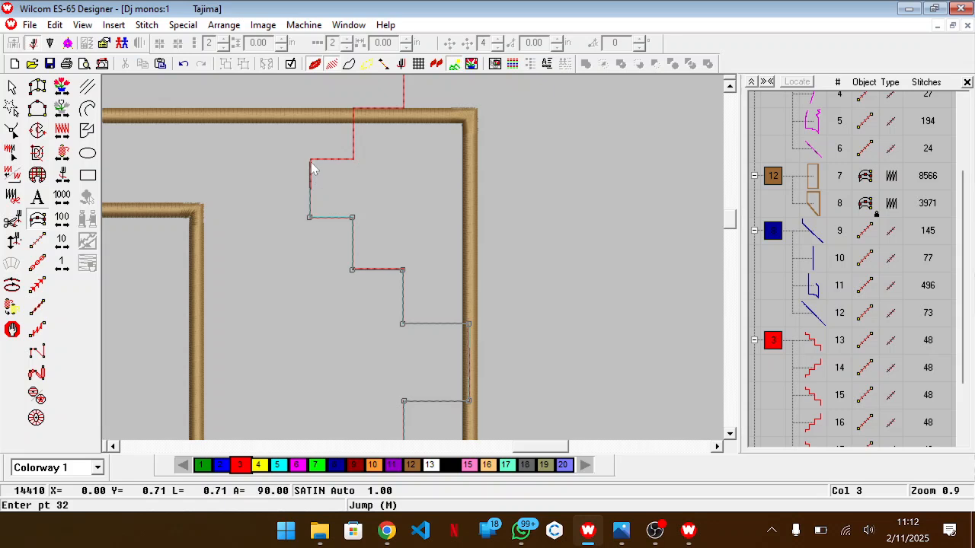
left_click(311, 160)
left_click(353, 117)
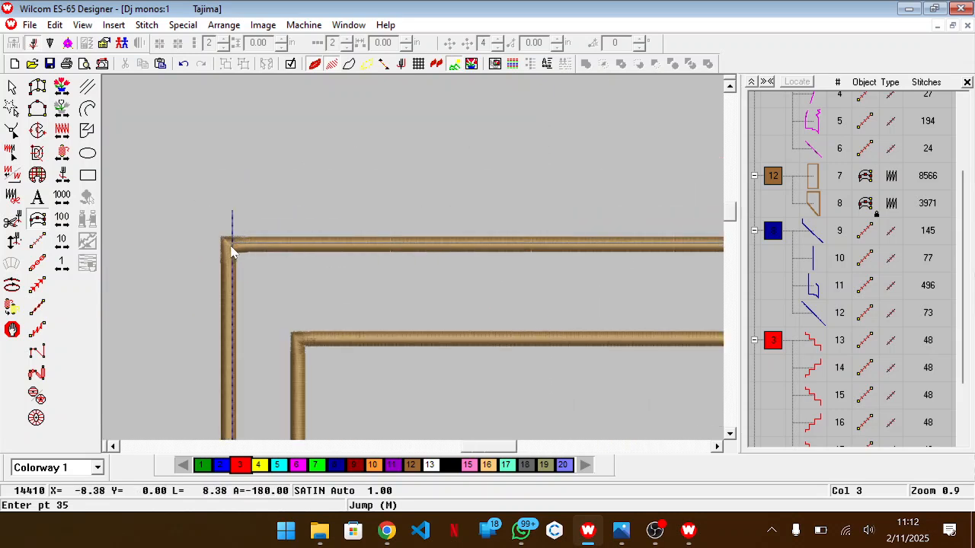
Step: Extend the column to the frame's upper-left corner, down the left side, and along the blue horizontal and short vertical lines
left_click(232, 251)
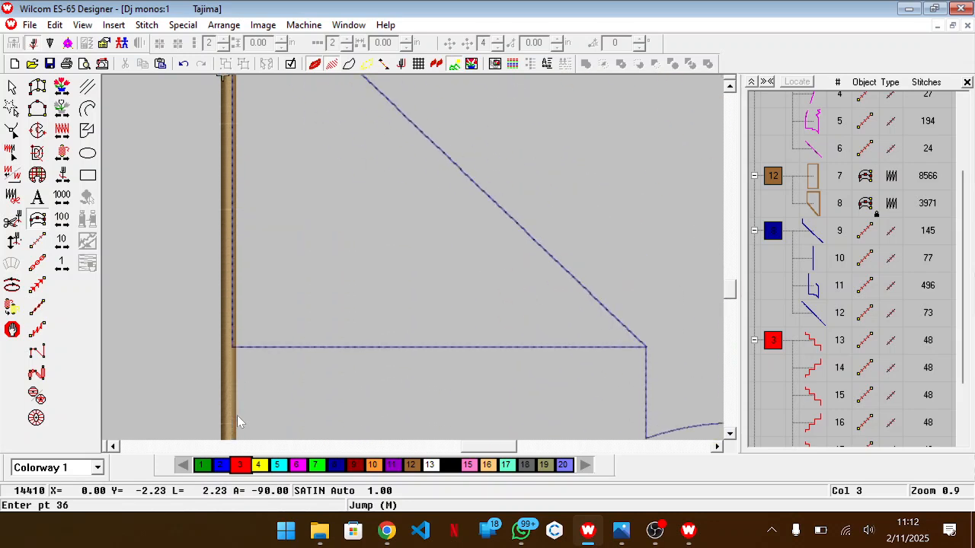
left_click(233, 349)
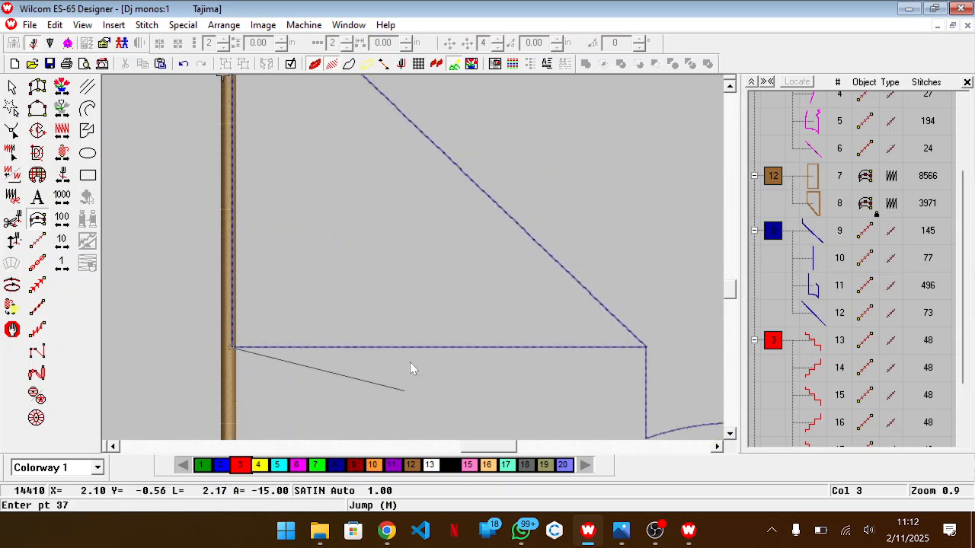
left_click(646, 348)
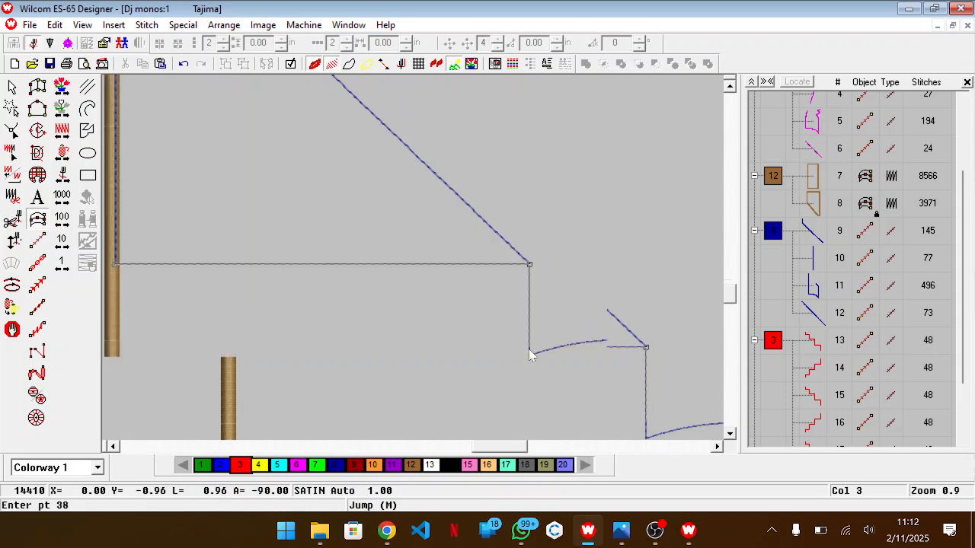
left_click(531, 360)
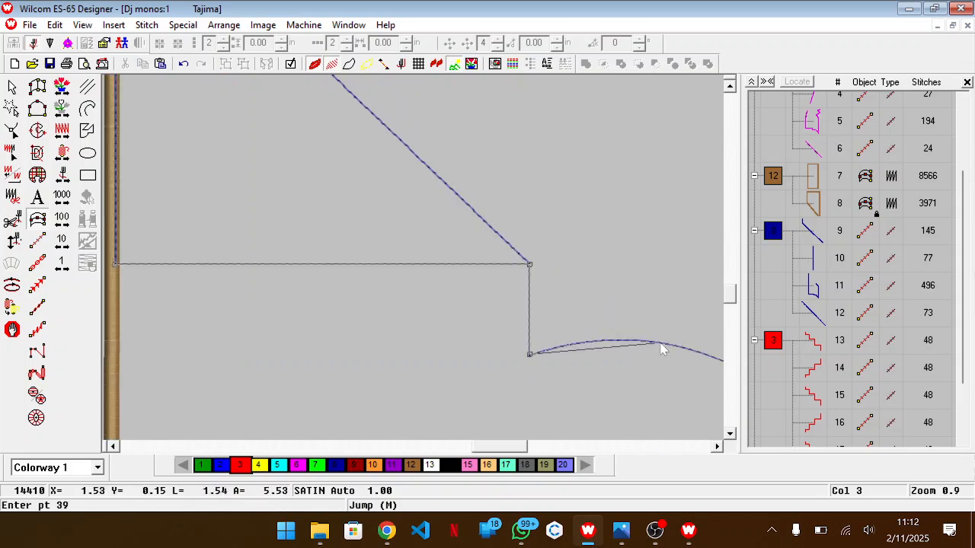
Step: Follow the blue arc with curve points back to the column's starting corner and generate the Input C stitches
left_click(495, 299)
left_click(615, 336)
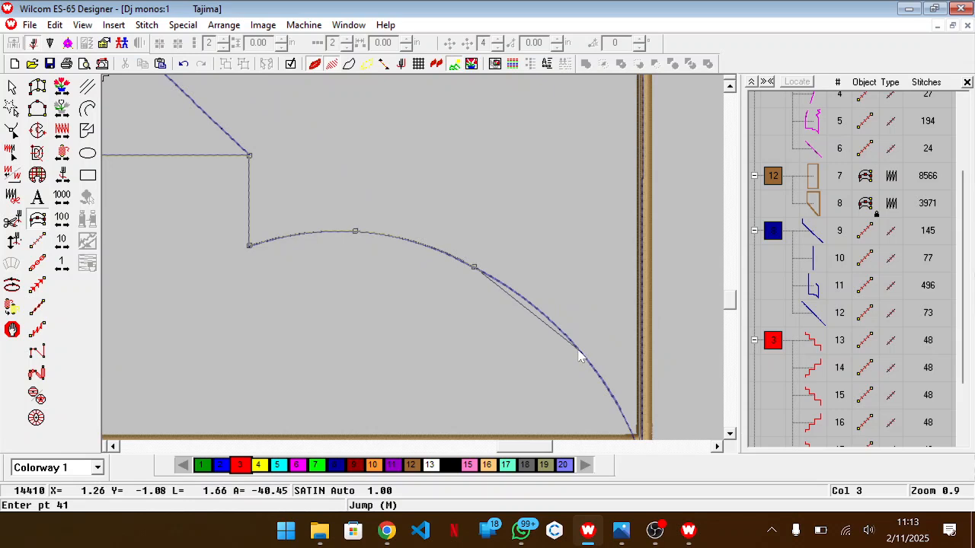
left_click(580, 354)
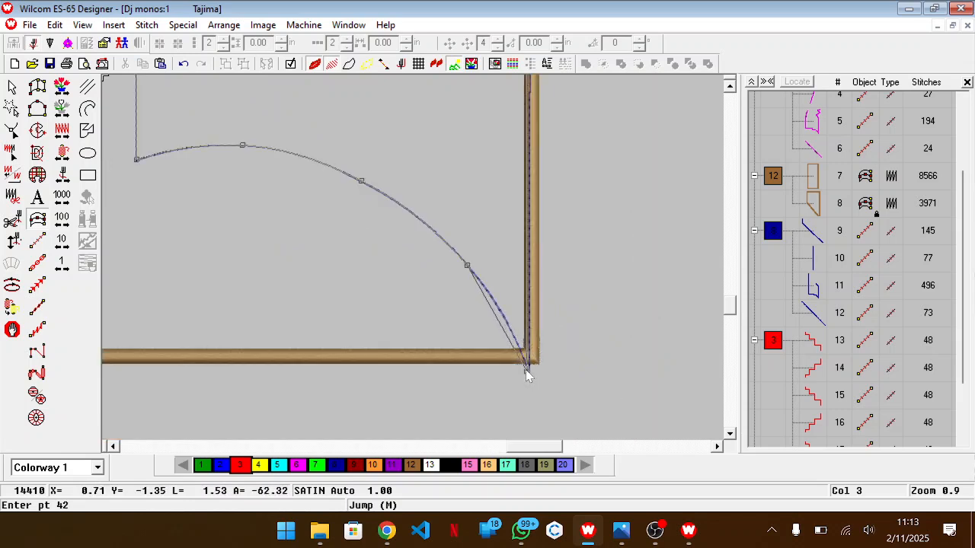
left_click(526, 371)
key("Return")
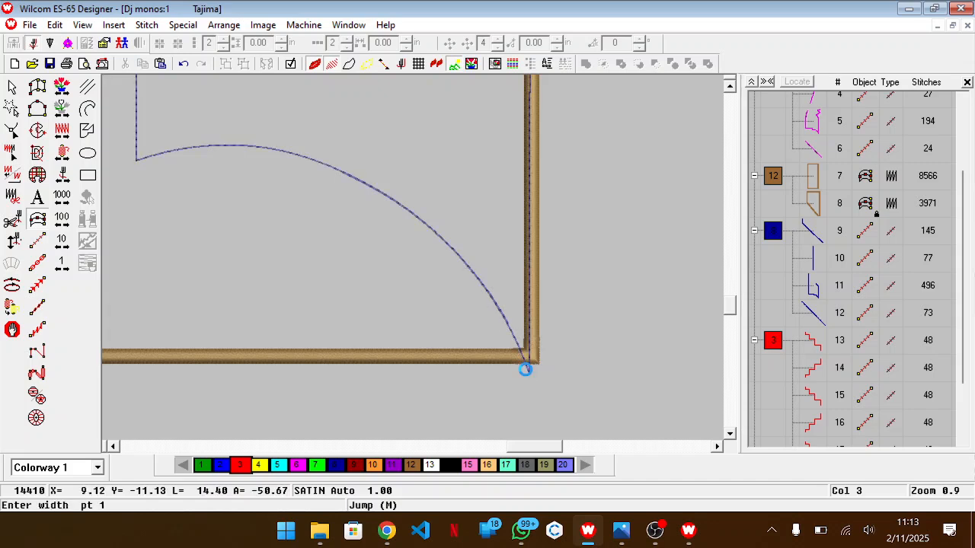
key("Return")
Step: Recolour the newly traced stepped Input C column with colour 16
key("shift+z")
scroll(582, 368, "up", 5)
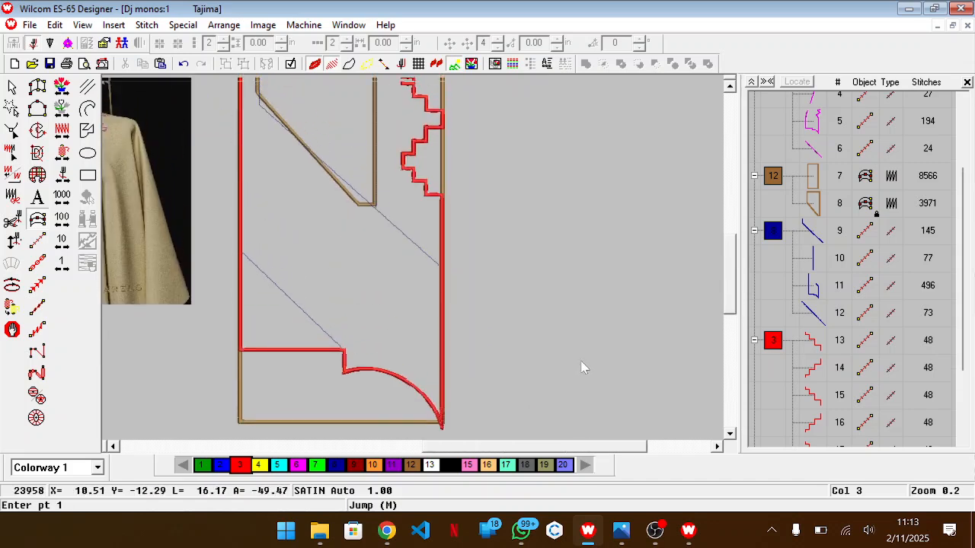
scroll(489, 288, "up", 5)
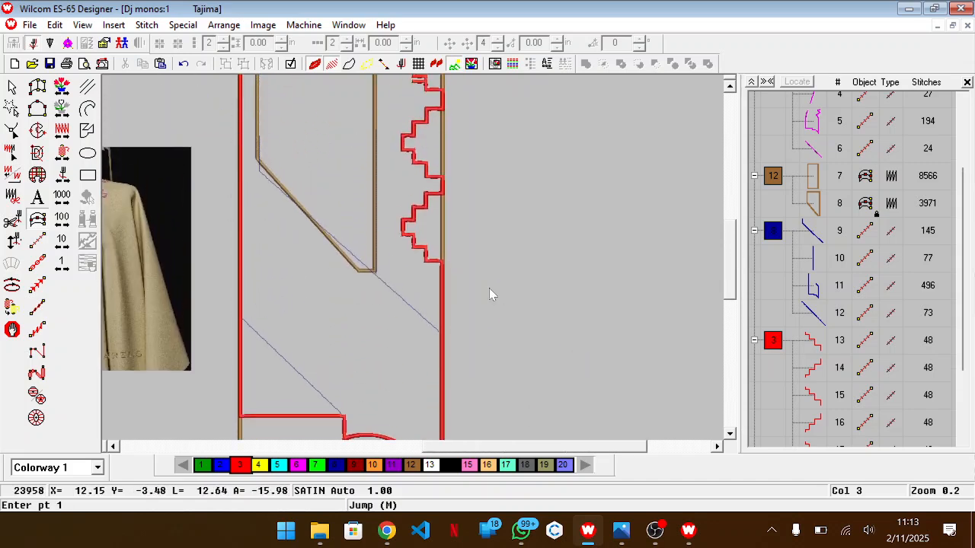
scroll(489, 288, "down", 3)
key("z")
key("shift+z")
scroll(490, 294, "up", 2)
scroll(772, 374, "down", 2)
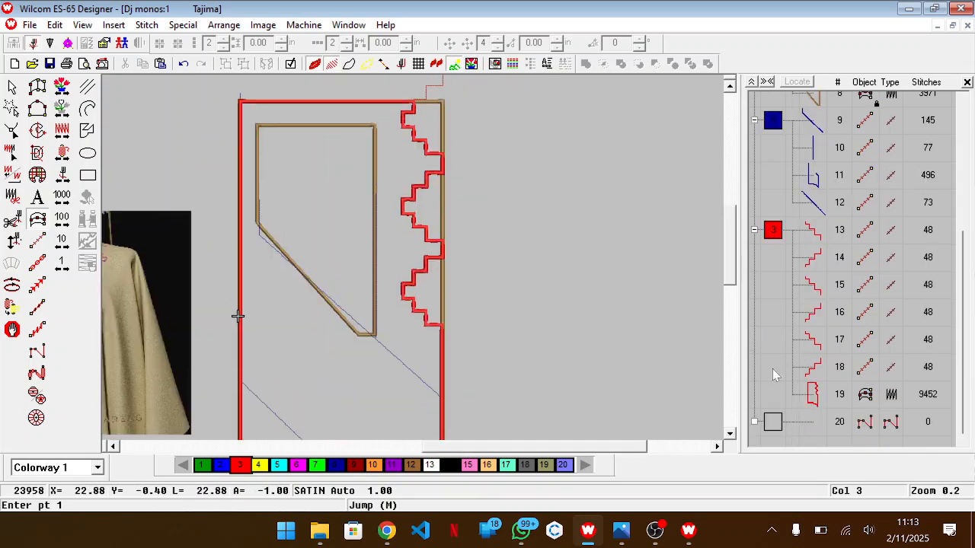
left_click(809, 394)
left_click(490, 468)
Step: Slightly reduce the column width of the colour 16 outline in its Input C properties
right_click(539, 345)
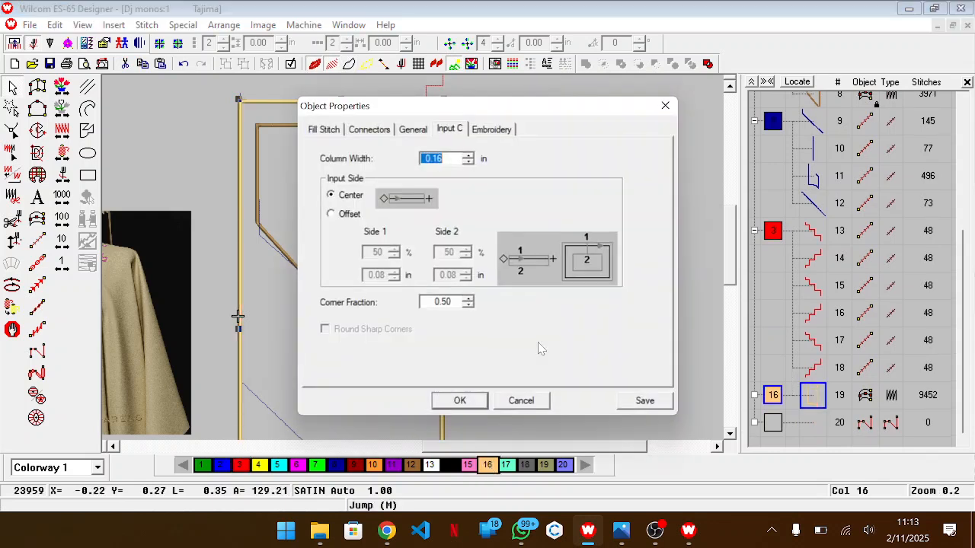
key("Right")
type("4")
key("Return")
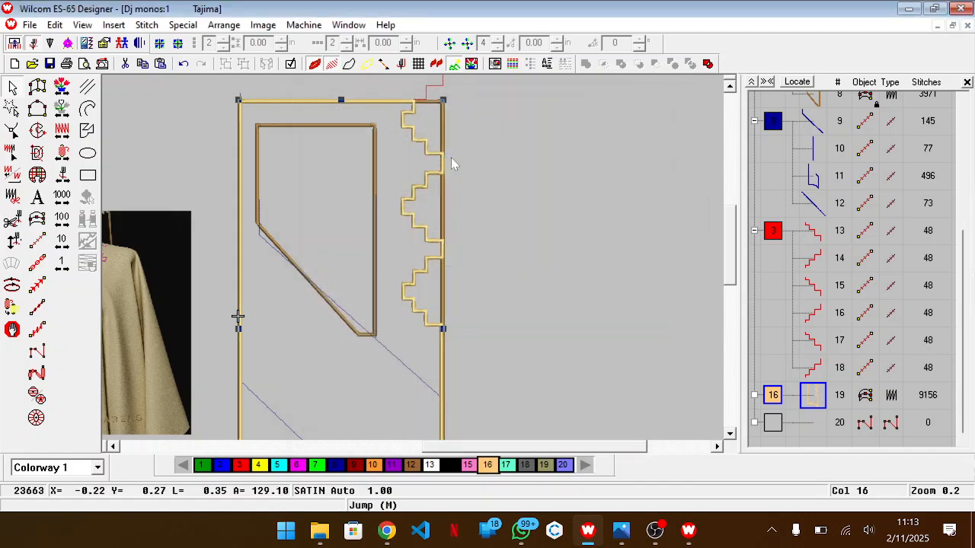
left_click(531, 209)
Step: Delete the outer brown frame in the colour 12 group, keeping the locked inner panel
scroll(797, 115, "up", 3)
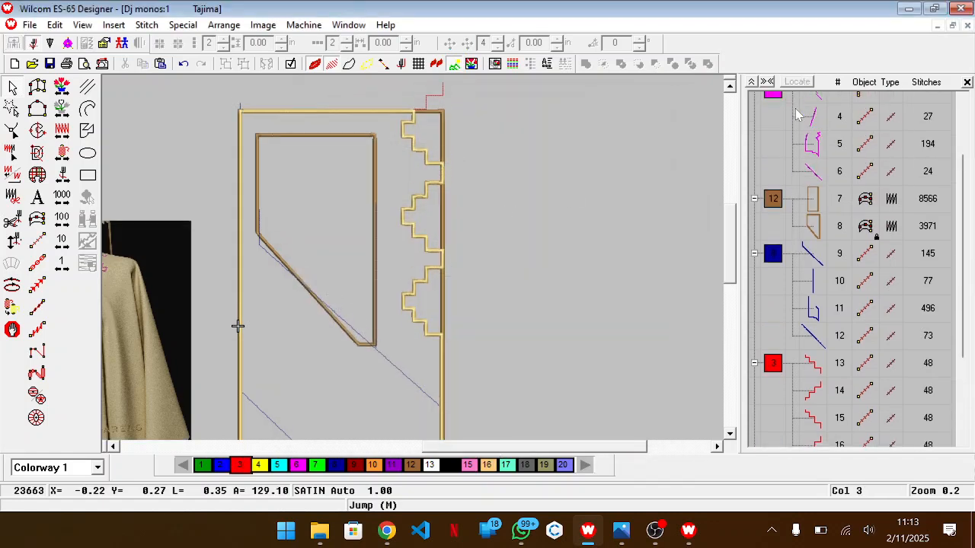
left_click(813, 202)
key("Delete")
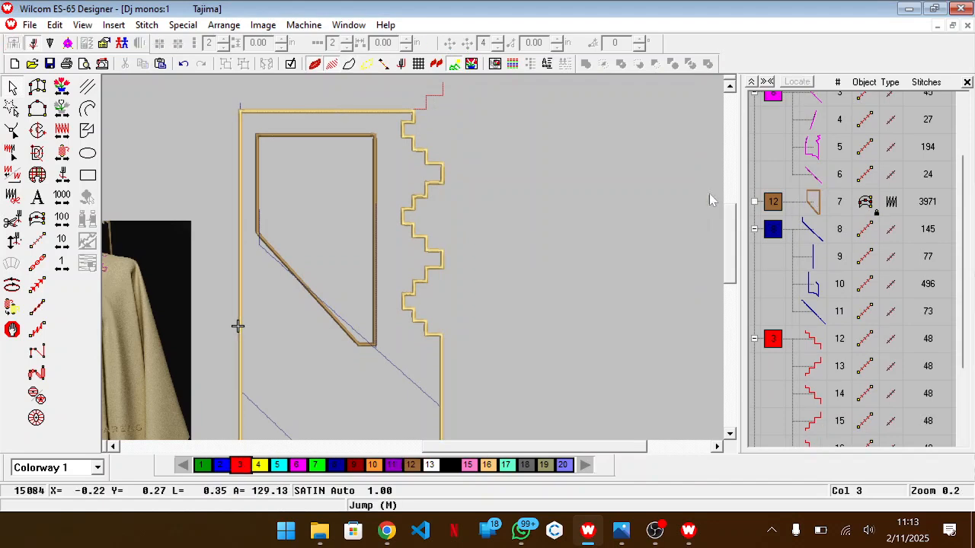
Step: Delete all the red stepped guide lines in the colour 3 group
left_click(445, 99)
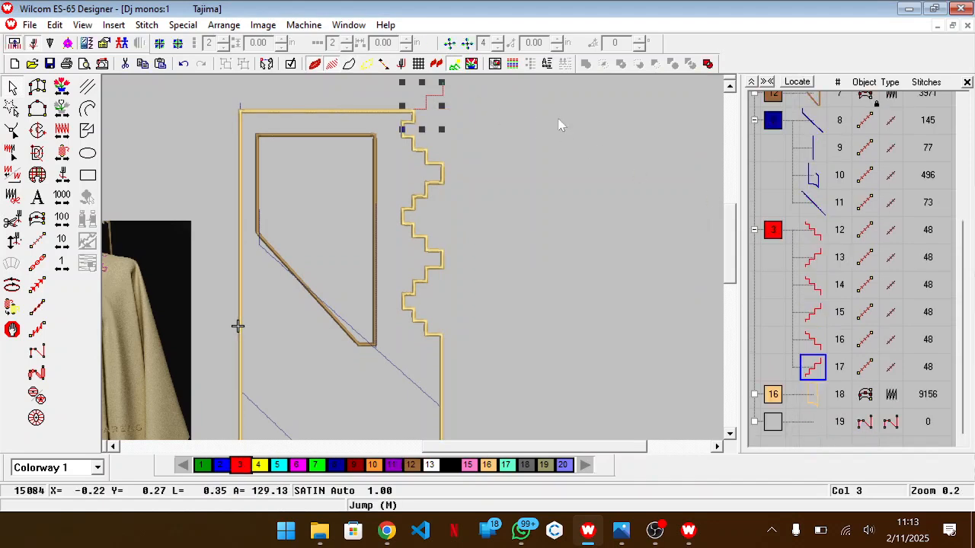
left_click(814, 237)
key("Delete")
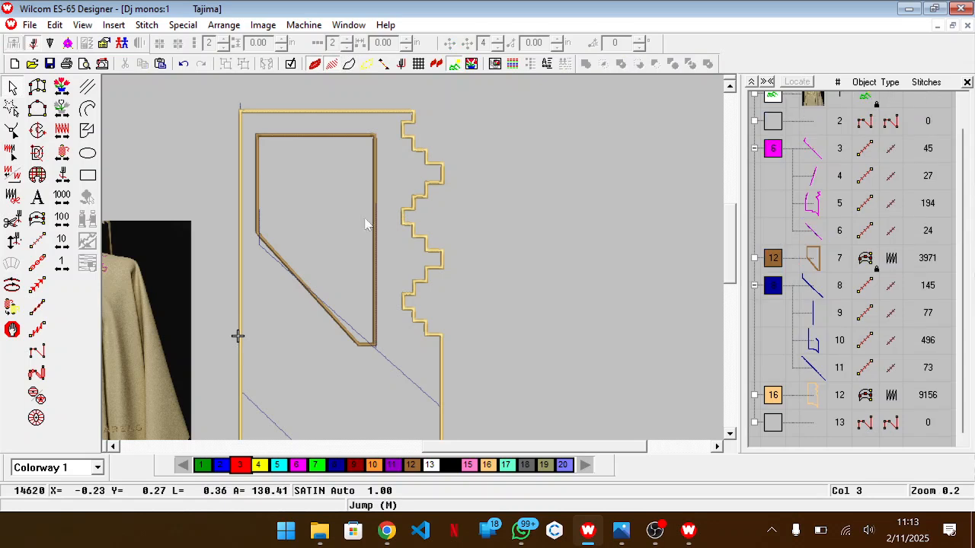
Step: Unlock the brown outline and delete the extra control point at its bottom corner so the diagonal meets the vertical edge
scroll(364, 224, "down", 1)
scroll(364, 224, "down", 1)
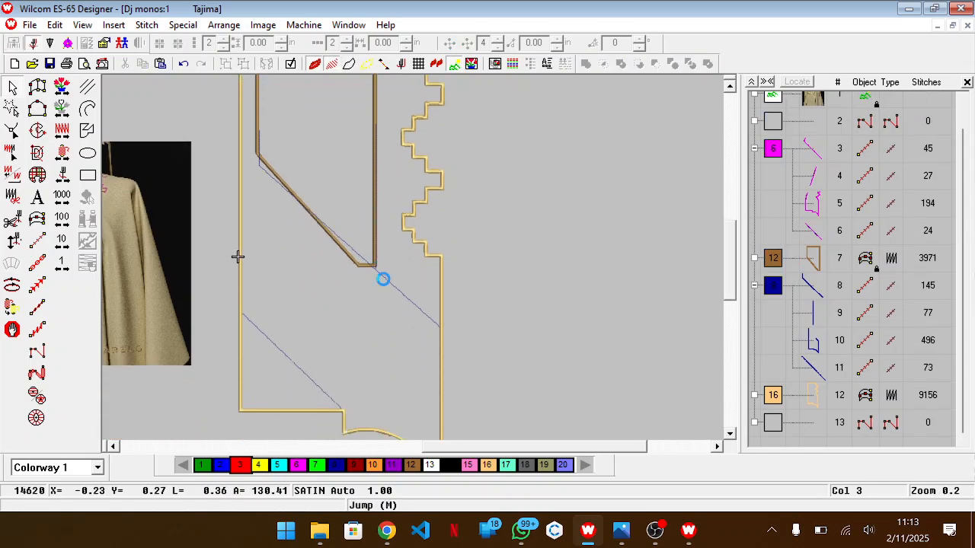
left_click(815, 259)
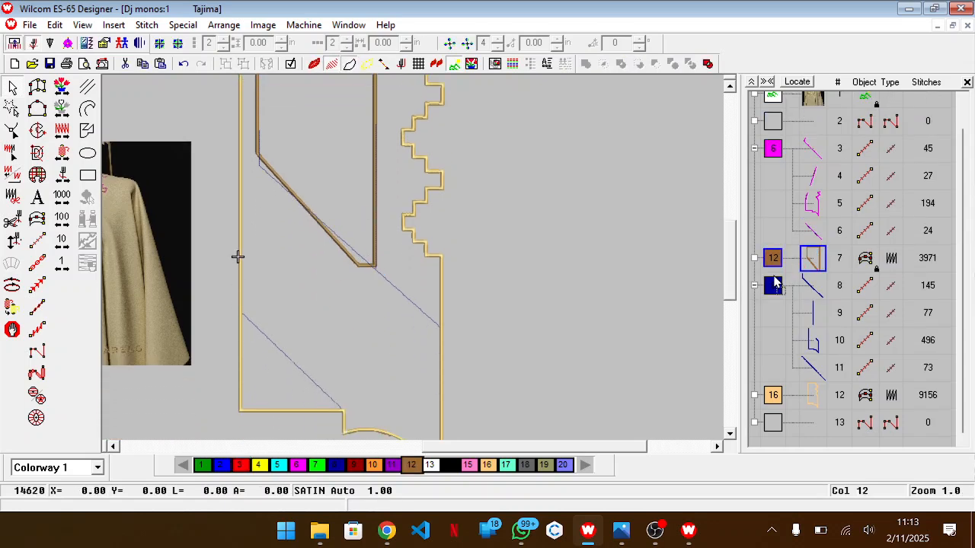
left_click_drag(821, 263, 765, 275)
scroll(354, 265, "up", 3)
key("z")
key("h")
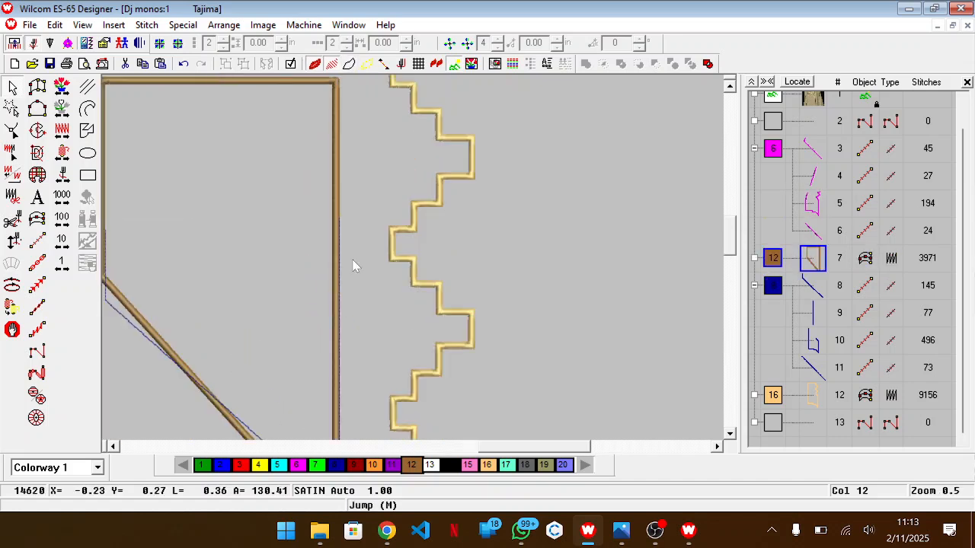
scroll(354, 265, "down", 5)
left_click(301, 288)
key("Delete")
scroll(337, 290, "up", 1)
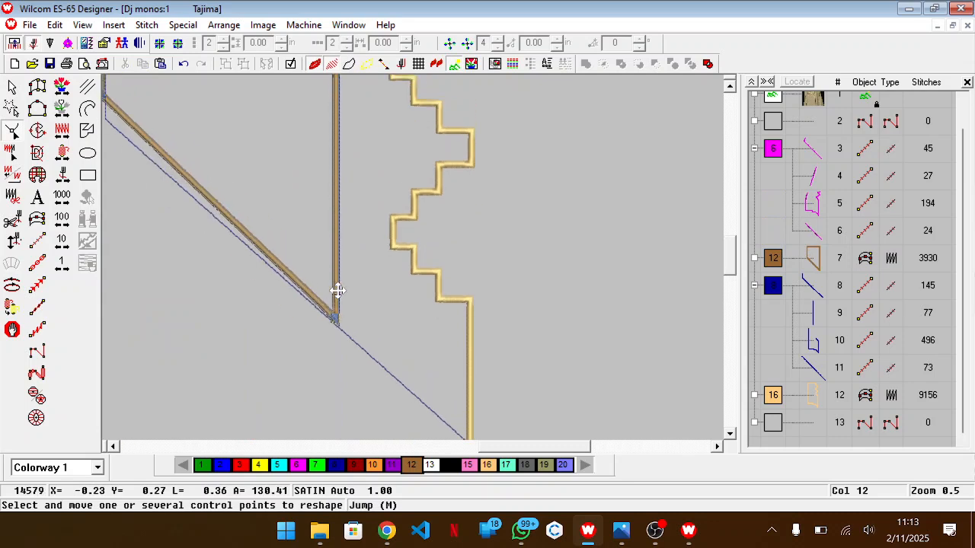
Step: Align the brown outline's diagonal edge with the blue guide line and stretch the outline's top edge slightly upward
scroll(338, 290, "up", 1)
scroll(499, 450, "left", 4)
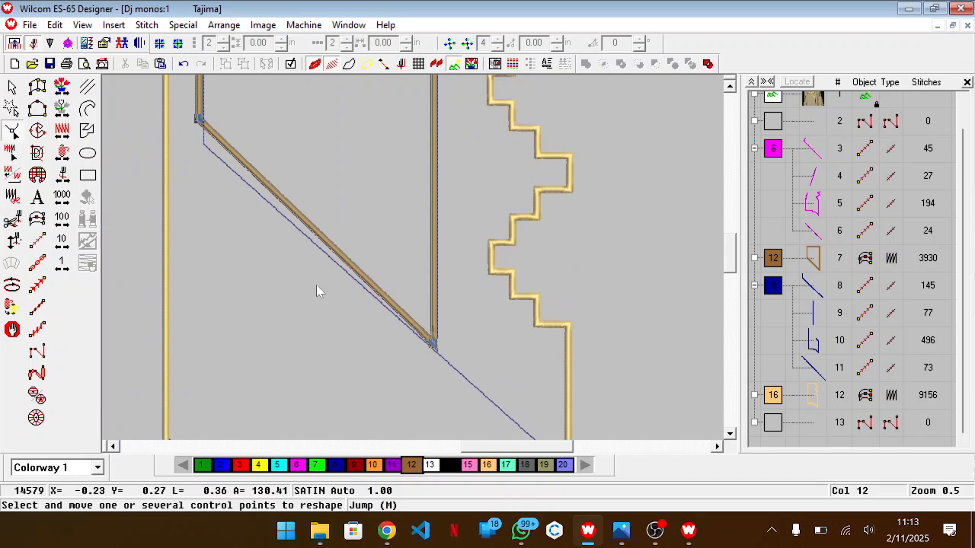
scroll(318, 290, "up", 2)
scroll(283, 244, "up", 6)
scroll(283, 243, "down", 5)
left_click(282, 244)
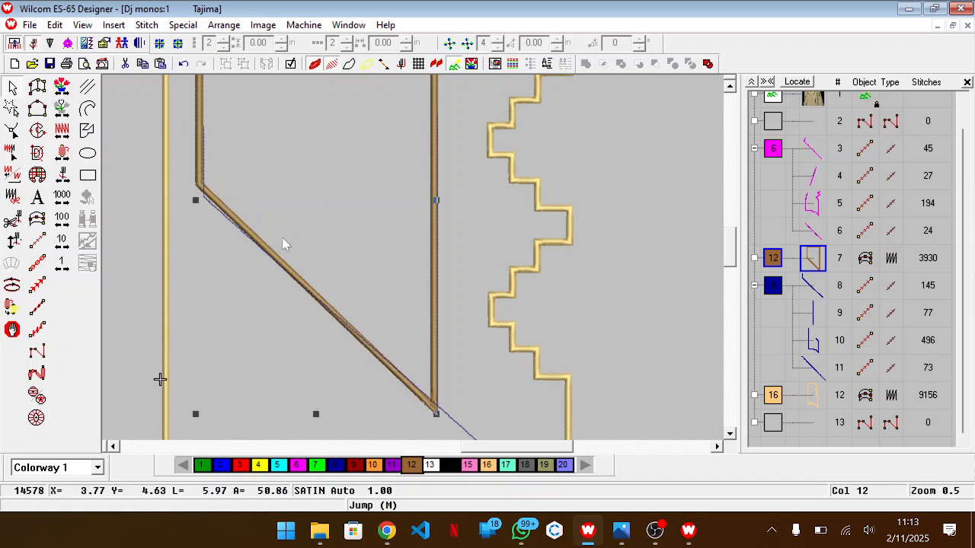
scroll(282, 243, "up", 8)
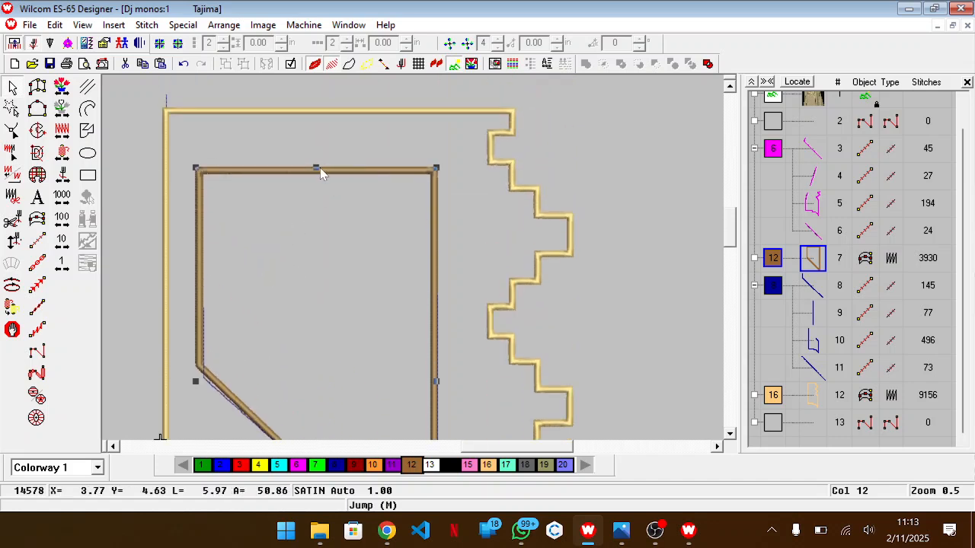
left_click_drag(316, 168, 316, 152)
scroll(316, 151, "down", 3)
scroll(467, 270, "down", 3)
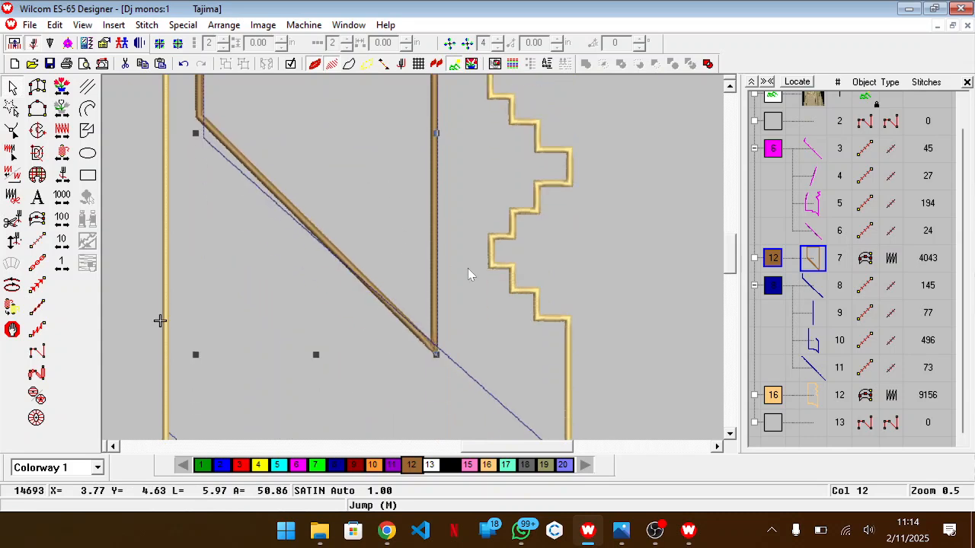
Step: Switch to the Photos app to examine the panel layout in the reference shirt picture, return to the design and deselect the outline
key("super")
key("super")
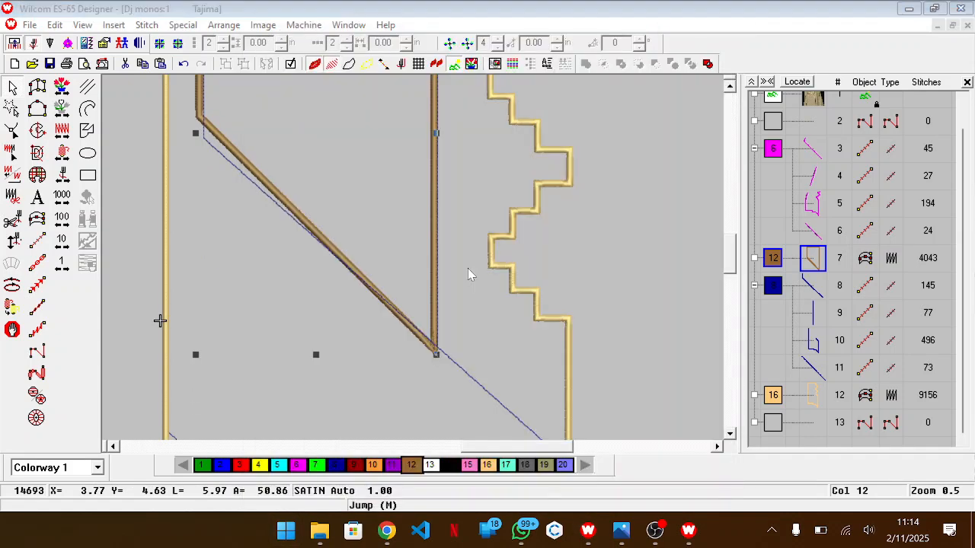
key("alt+Tab")
left_click_drag(227, 214, 289, 255)
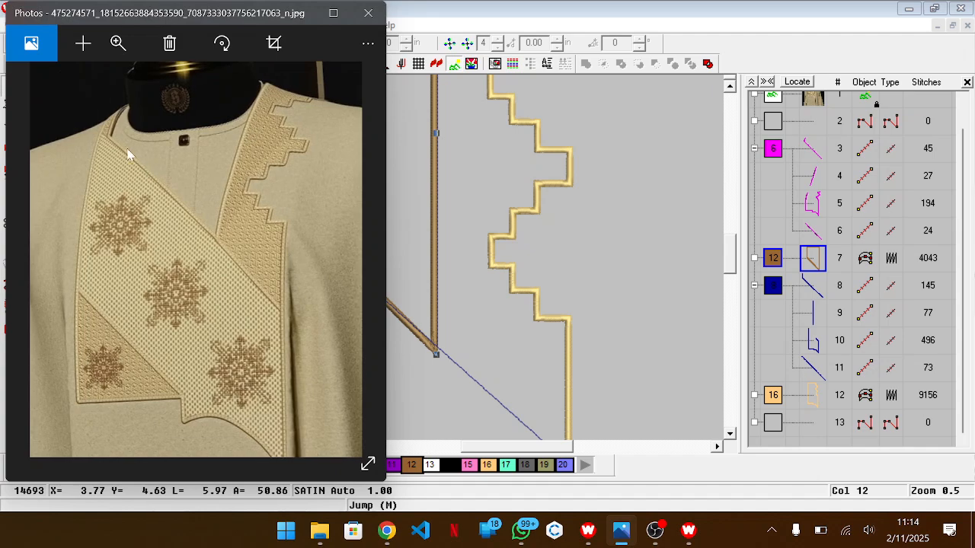
key("alt+Tab")
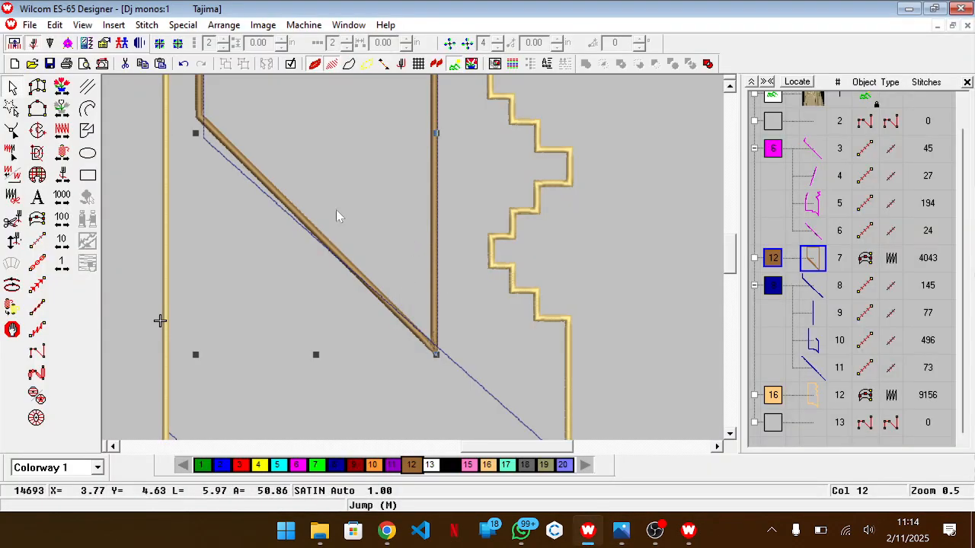
scroll(336, 210, "up", 2)
left_click(667, 246)
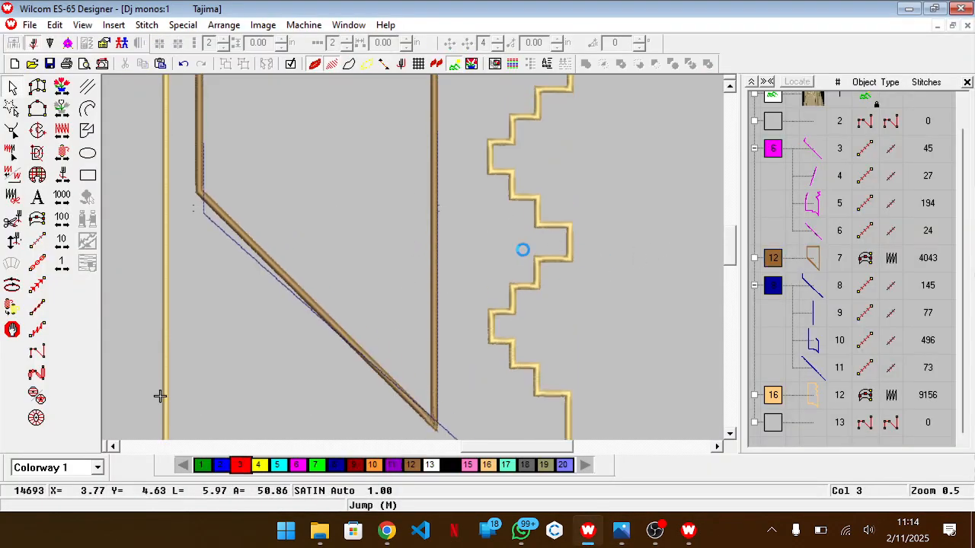
Step: Digitize a 0.12 in wide Input C column in red from the brown outline's bottom corner diagonally to the gold outline's vertical edge
scroll(365, 329, "down", 4)
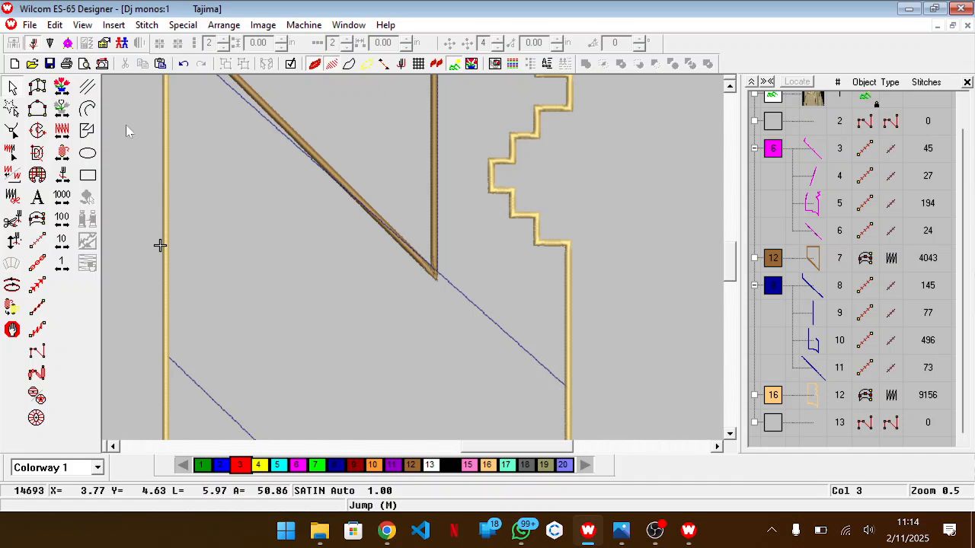
left_click(37, 219)
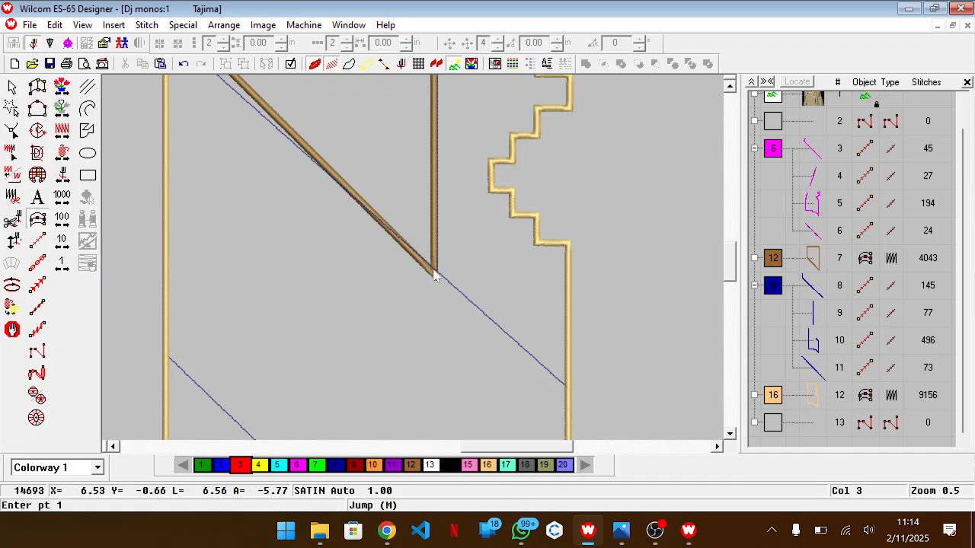
right_click(37, 218)
key("Right")
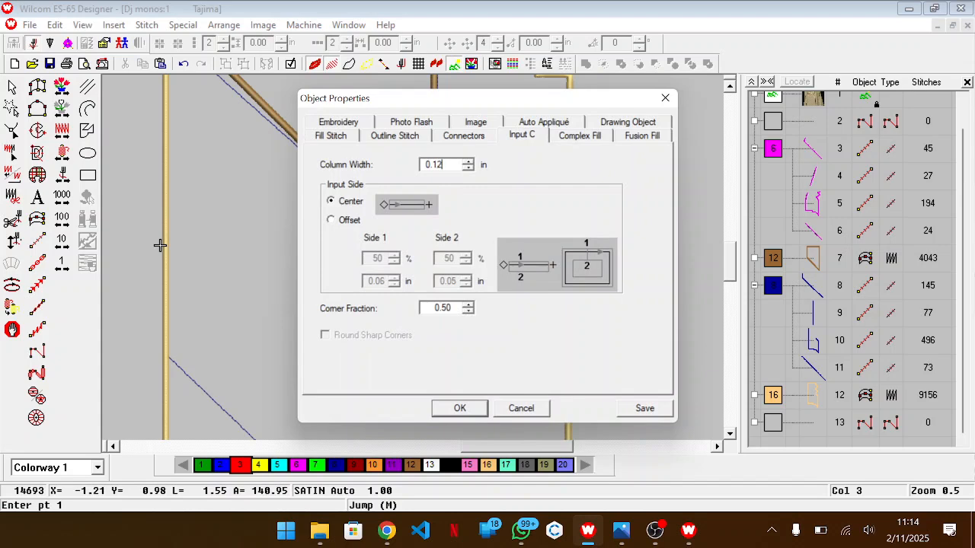
key("Return")
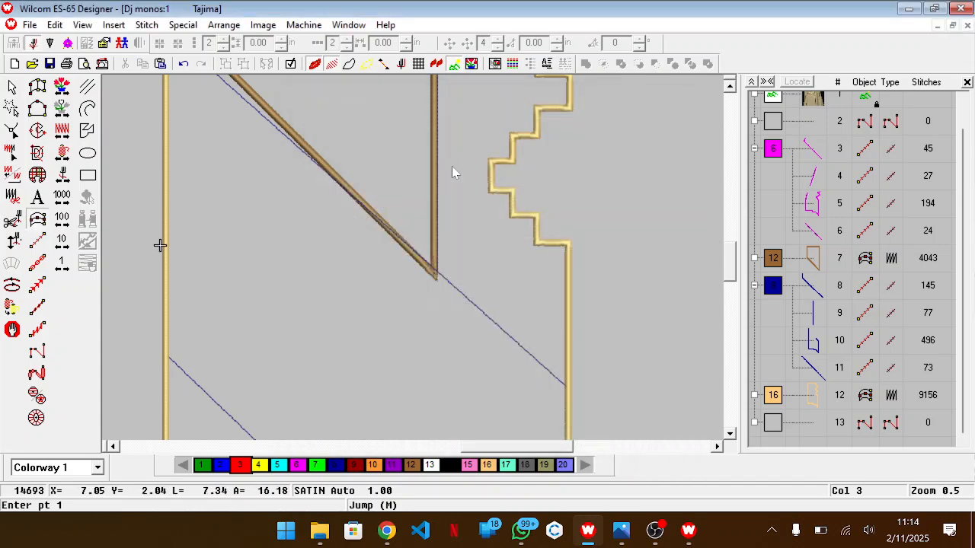
left_click(432, 272)
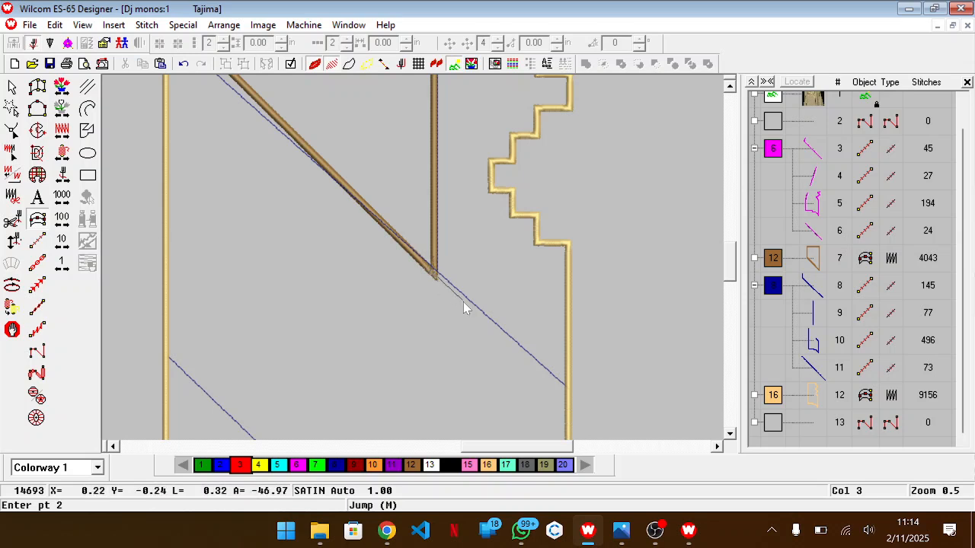
left_click(569, 395)
key("Return")
key("Return")
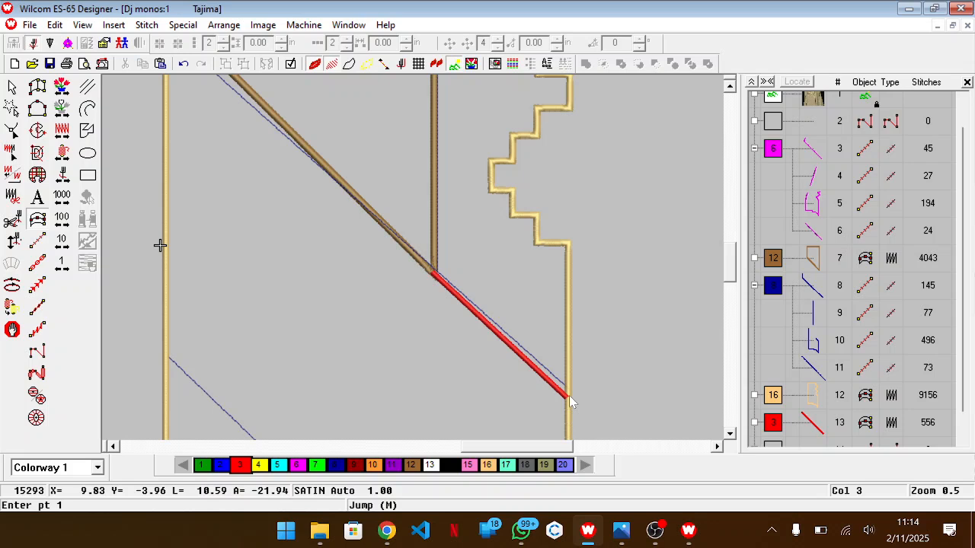
Step: Try placing the red diagonal column ahead of the brown outline in the stitching sequence, and undo the reorder
key("z")
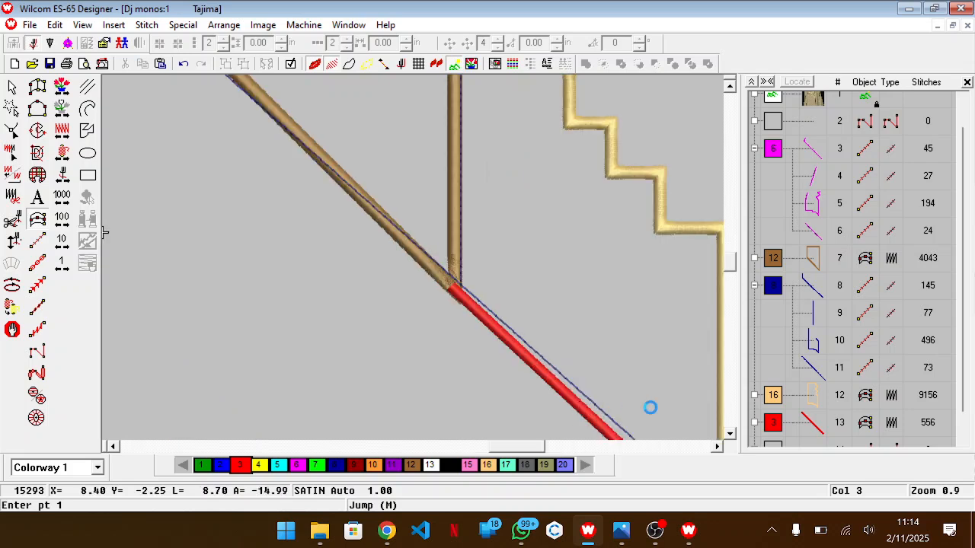
left_click(813, 426)
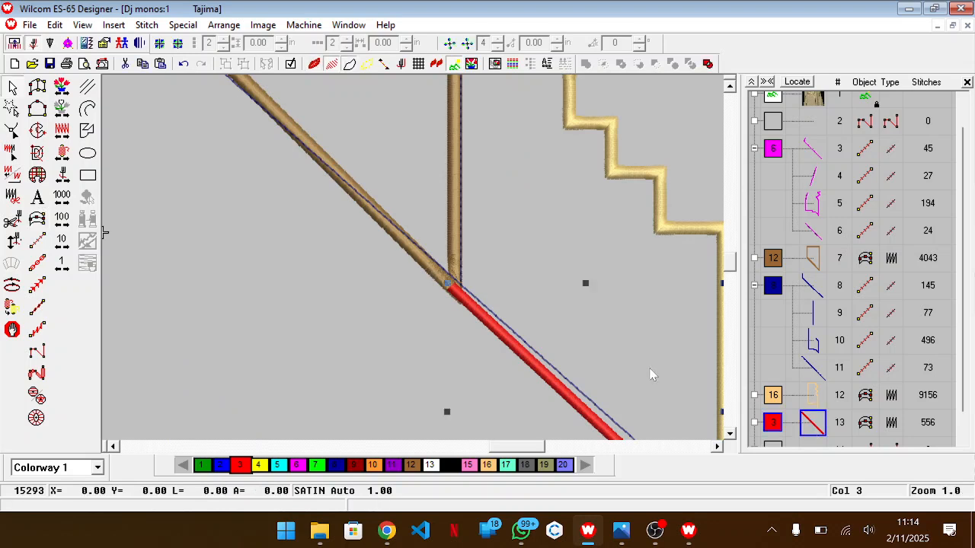
scroll(653, 375, "down", 3)
left_click_drag(827, 432, 779, 256)
key("shift+z")
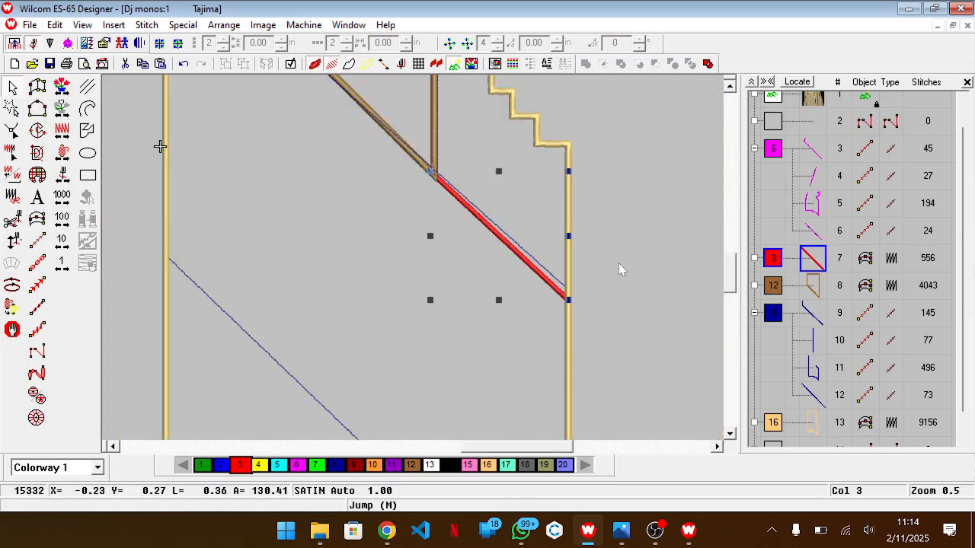
key("z")
scroll(610, 267, "up", 1)
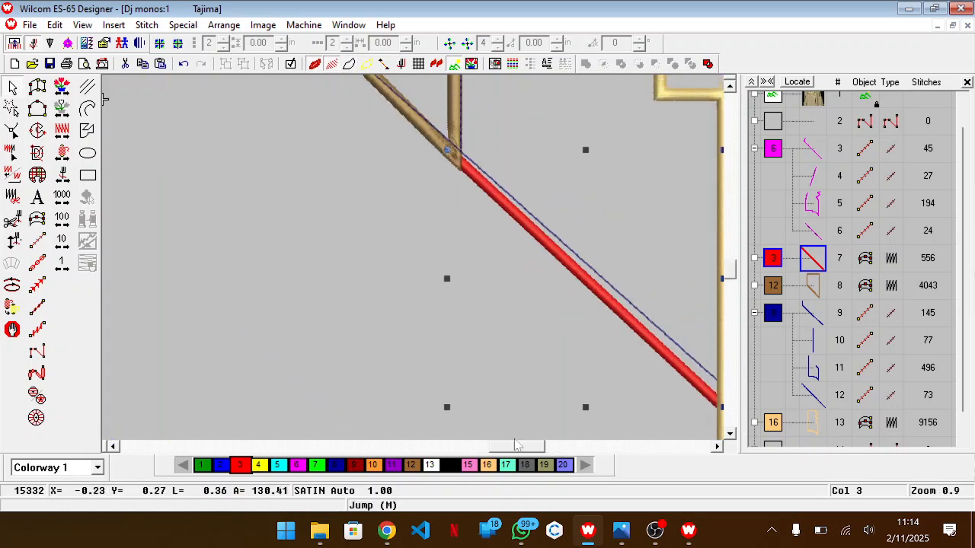
left_click_drag(515, 450, 533, 450)
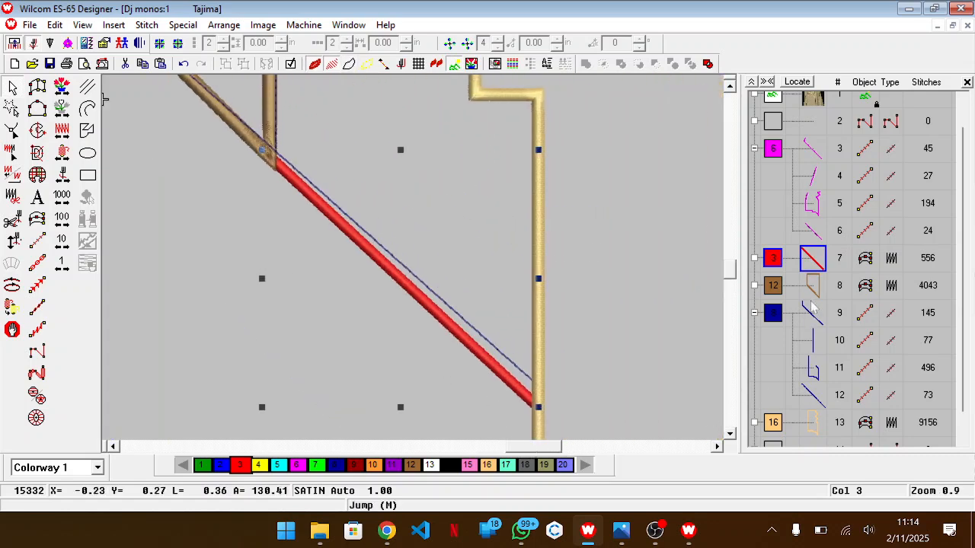
key("ctrl+z")
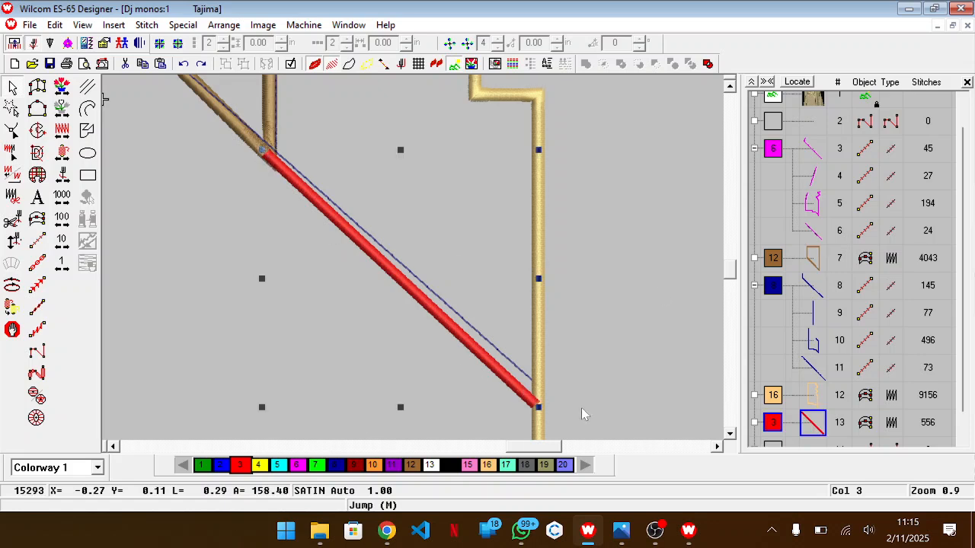
Step: Move the red diagonal column ahead of the brown outline in the stitching sequence and deselect it
left_click_drag(812, 425, 773, 249)
left_click(477, 269)
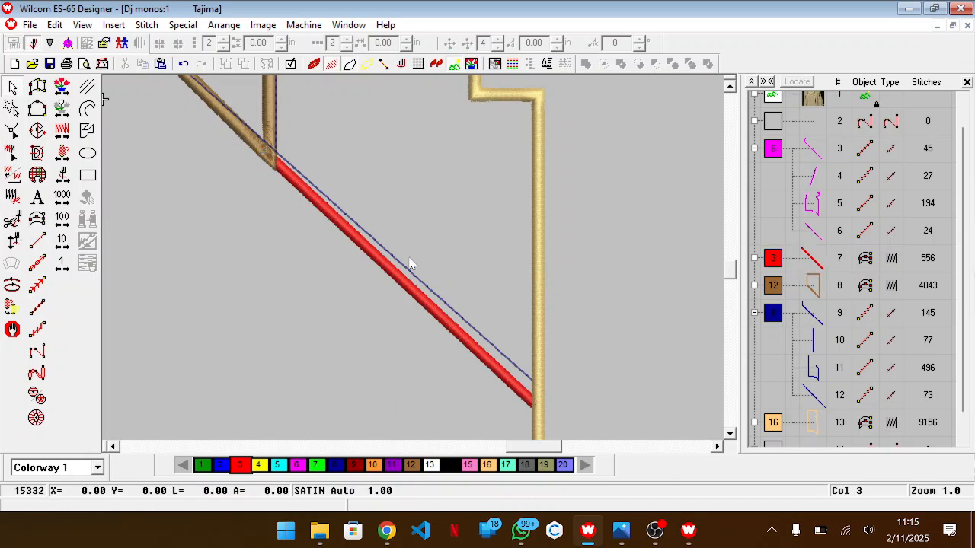
Step: Delete the long blue diagonal guide line running beside the red column and the brown outline's diagonal edge
scroll(409, 262, "down", 1)
left_click(820, 408)
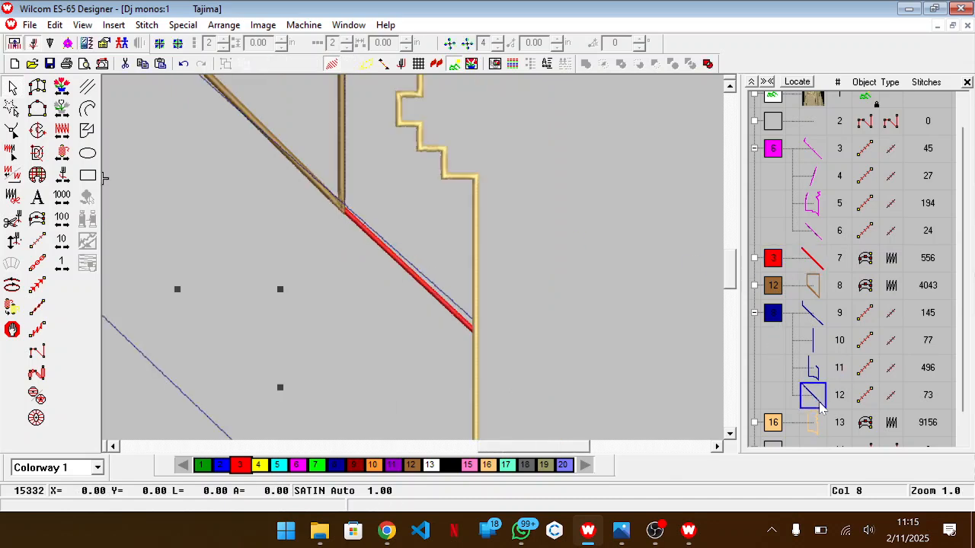
left_click(566, 305)
left_click(449, 302)
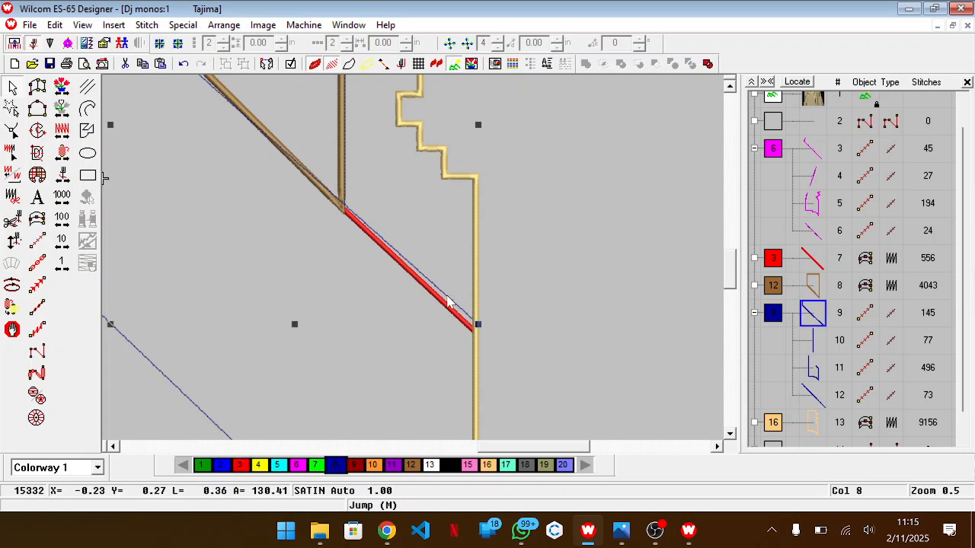
key("Delete")
scroll(449, 303, "down", 1)
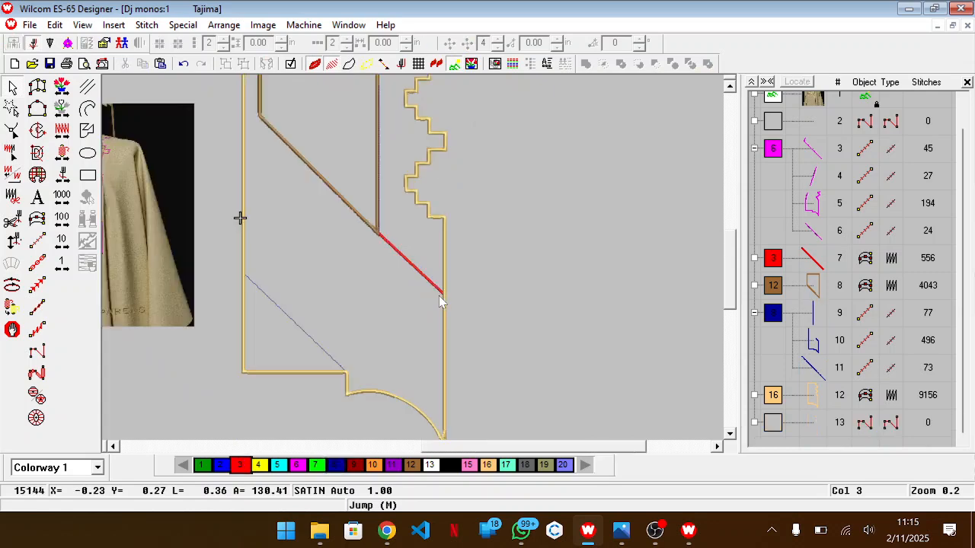
Step: Digitize a second red Input C column along the lower blue guide line, from the gold outline's notch corner to its opposite vertical edge
left_click(37, 220)
scroll(297, 350, "up", 1)
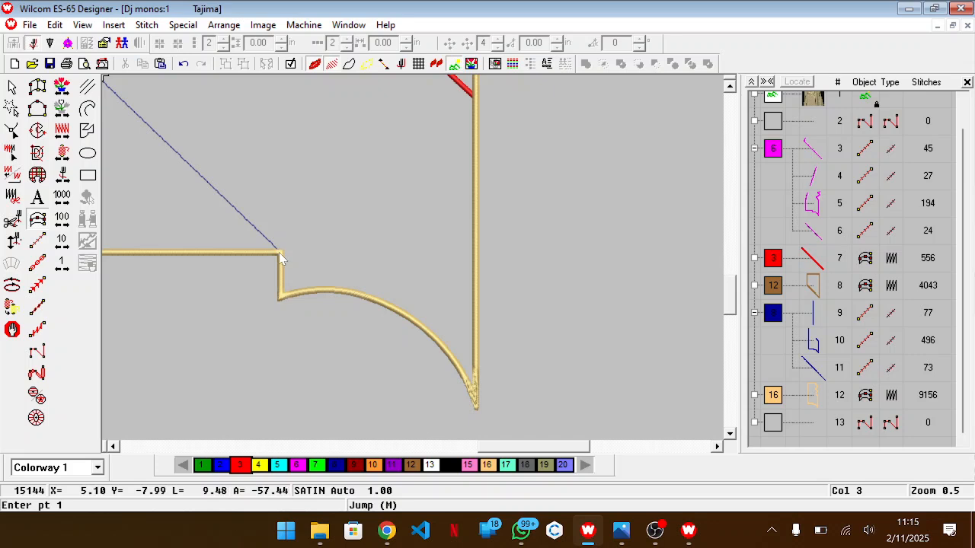
scroll(142, 247, "up", 1)
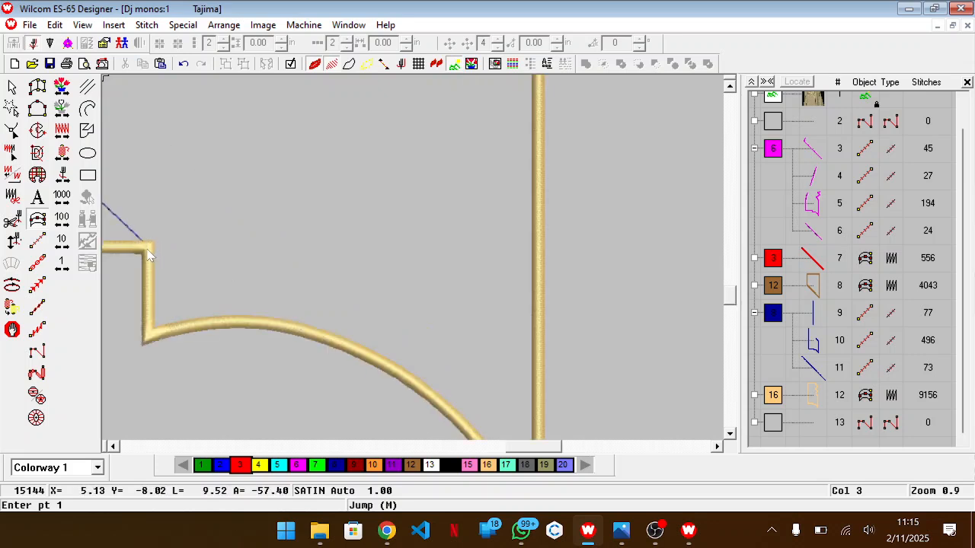
left_click(149, 250)
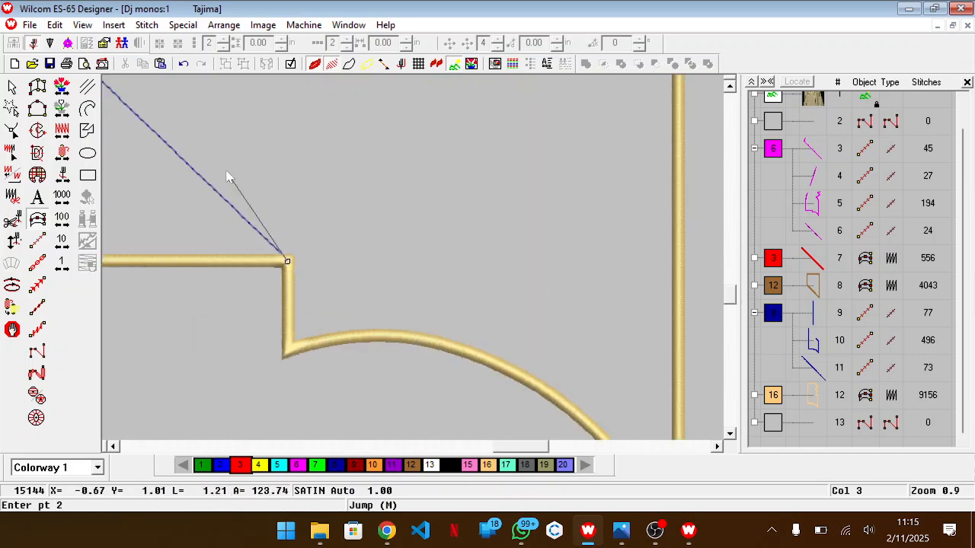
scroll(277, 166, "down", 1)
scroll(277, 166, "up", 2)
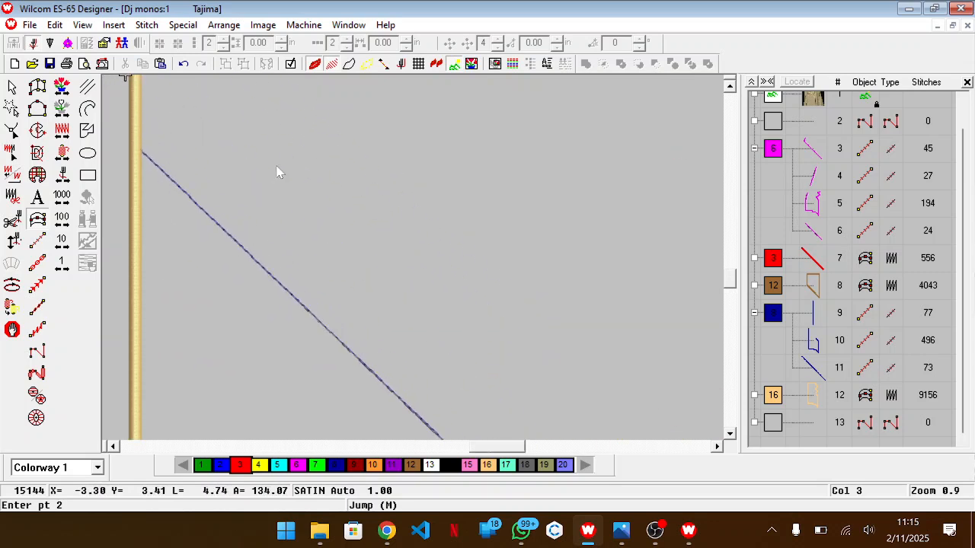
left_click(135, 147)
key("Return")
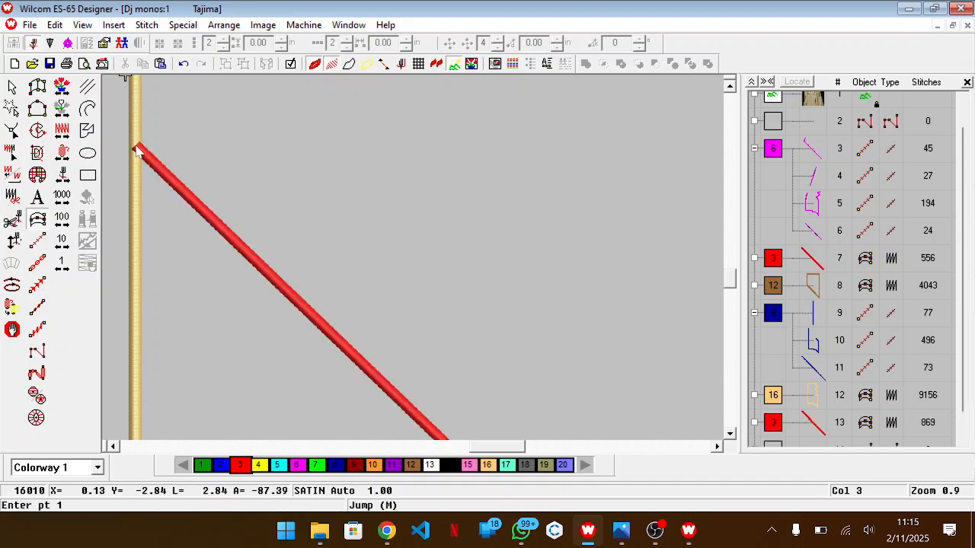
mouse_move(672, 545)
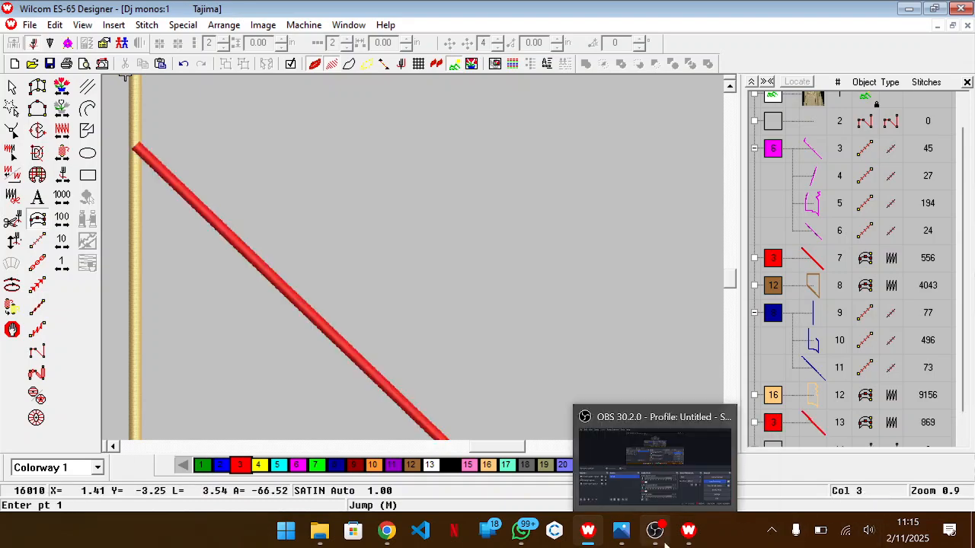
left_click(655, 531)
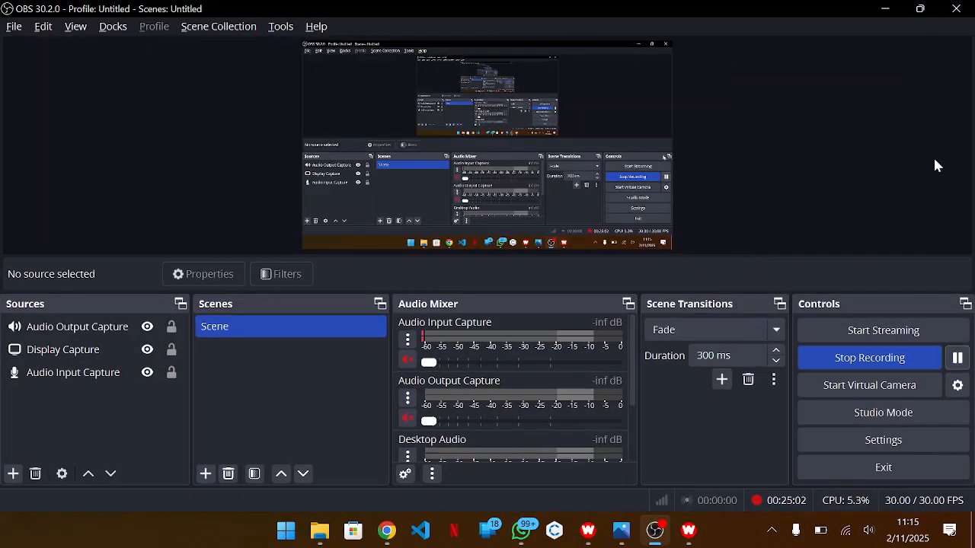
Step: Return to the design and move the lower red column beside the first red column, ahead of the brown outline in the stitching sequence
left_click(885, 8)
scroll(430, 323, "down", 1)
key("shift+z")
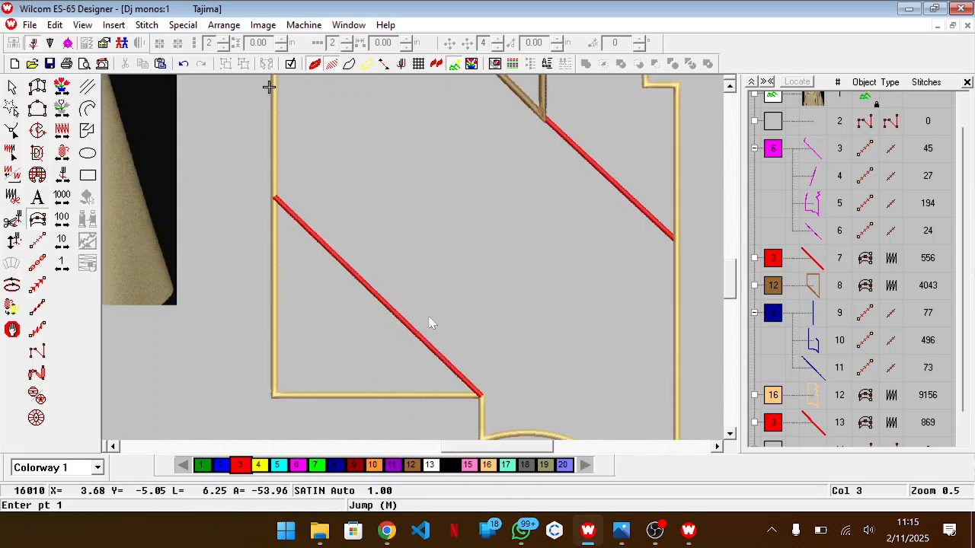
left_click(817, 426)
left_click_drag(817, 425, 777, 290)
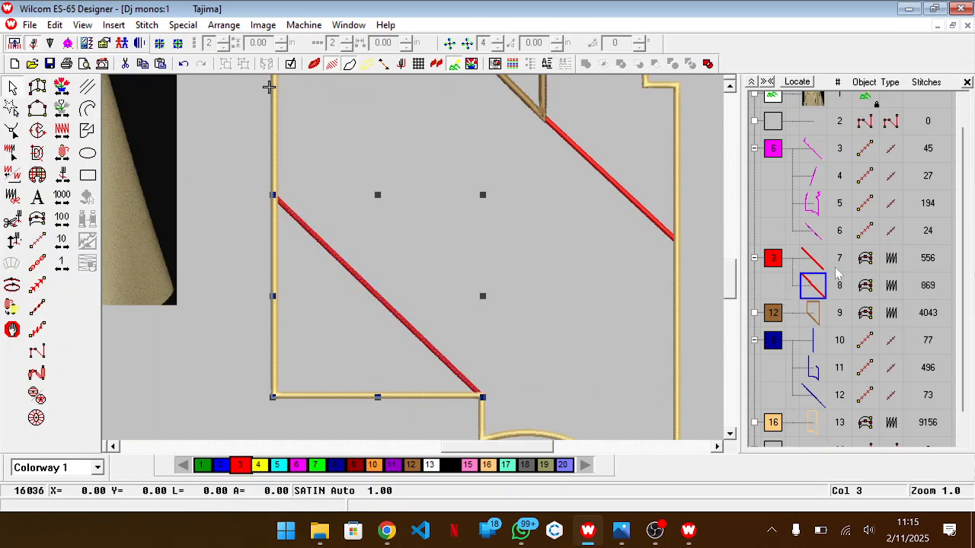
Step: Move both red diagonal columns directly ahead of the gold outline in the stitching sequence
left_click(784, 263, "ctrl")
left_click_drag(783, 275, 776, 417)
left_click(812, 427)
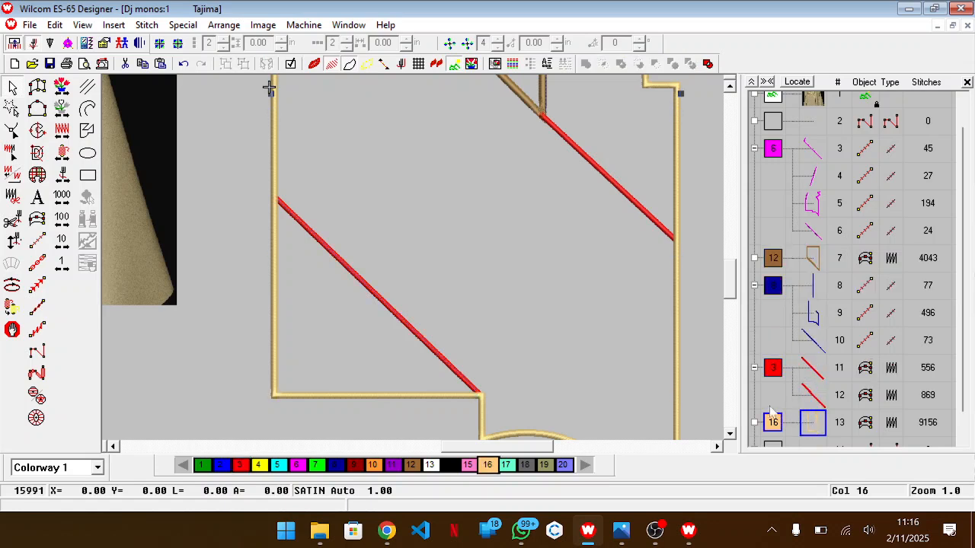
Step: Move the brown inner panel outline between the red columns and the gold outline in the stitching sequence
scroll(672, 246, "up", 5)
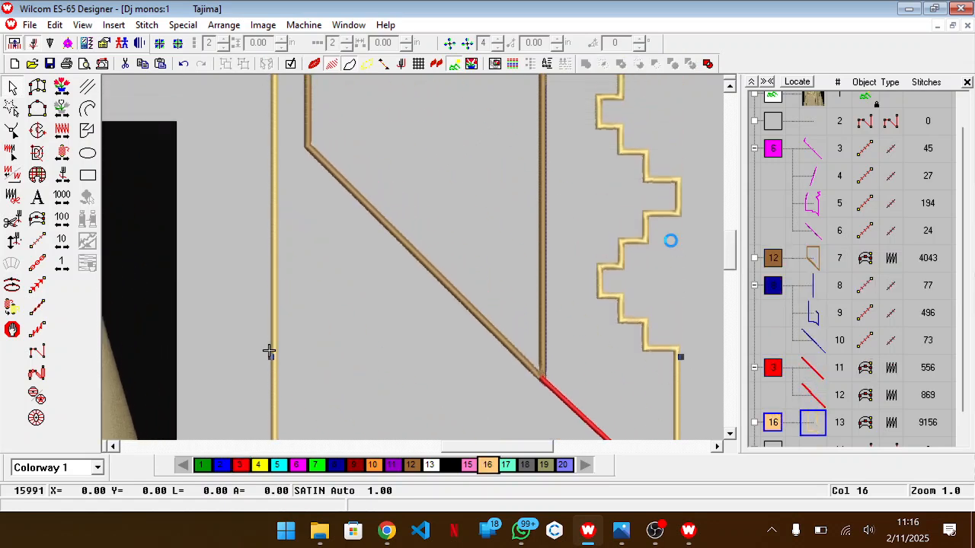
left_click(774, 370)
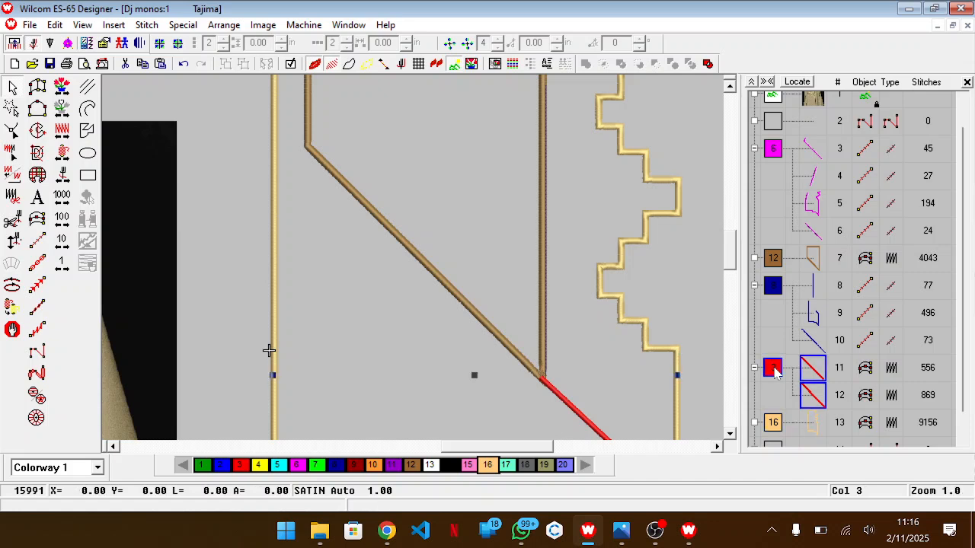
left_click(783, 251)
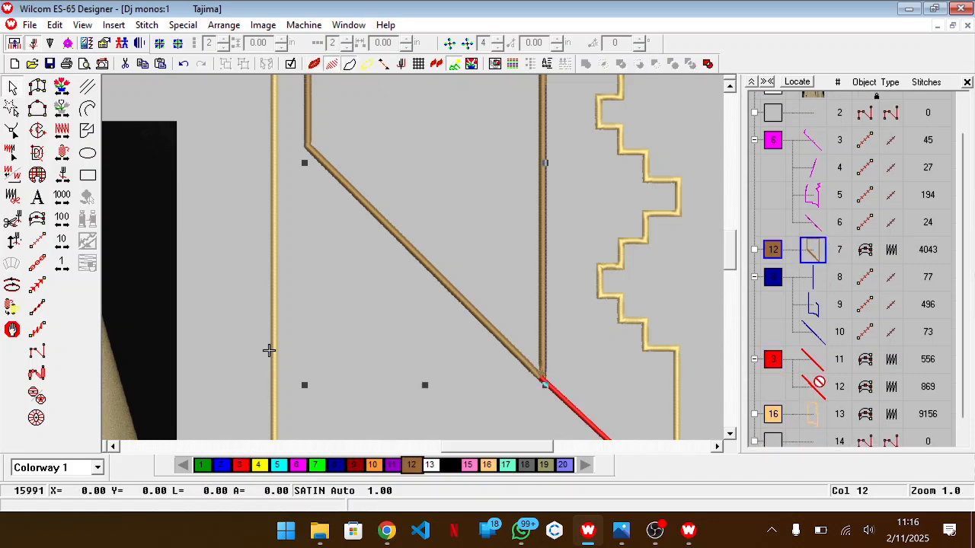
left_click_drag(776, 408, 776, 408)
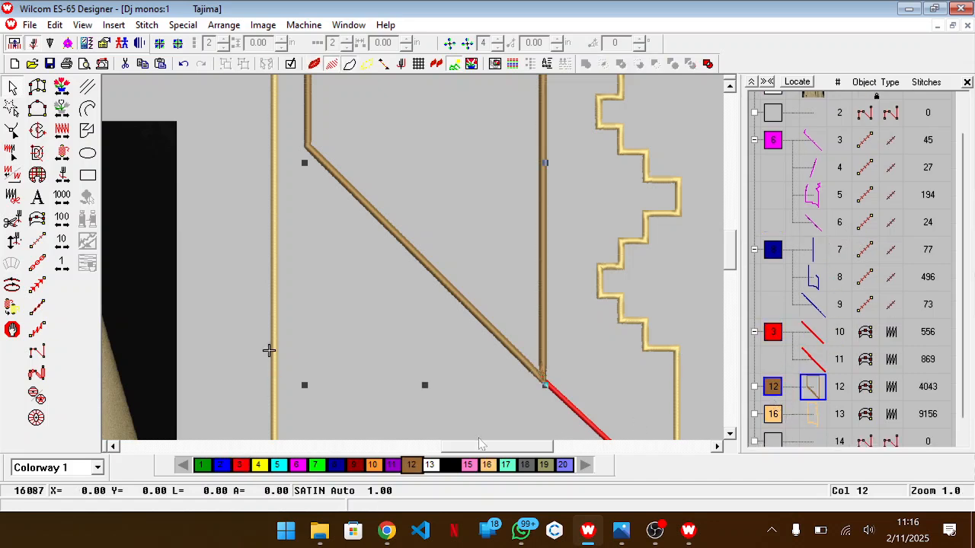
Step: Recolor the brown outline and both red columns to color 16, and set the brown outline's column width to 0.12 in
double_click(551, 409)
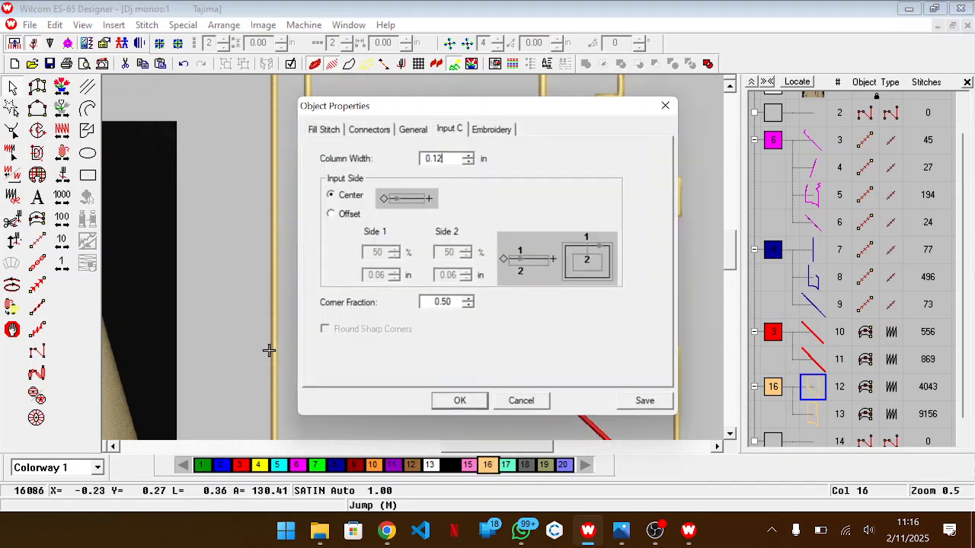
key("Return")
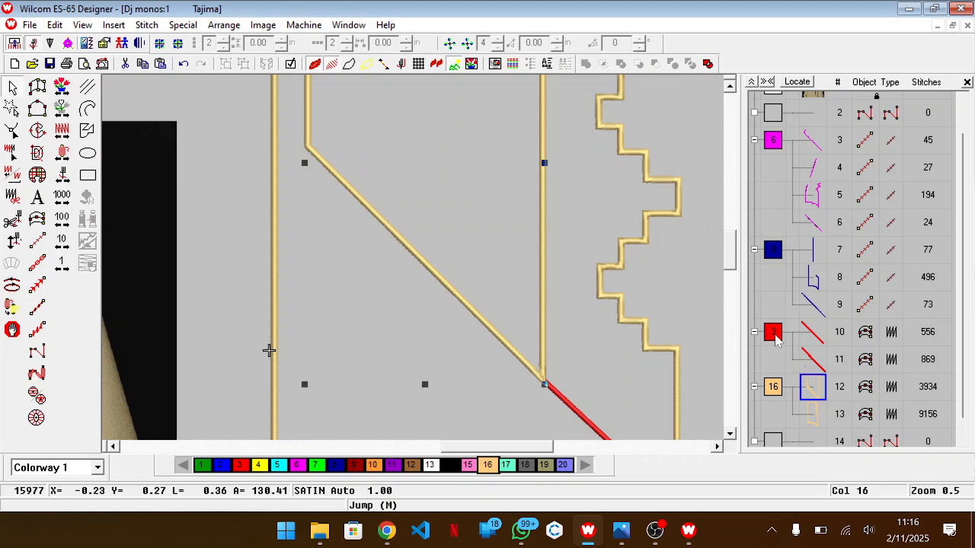
left_click(776, 337)
left_click(488, 467)
left_click(768, 419)
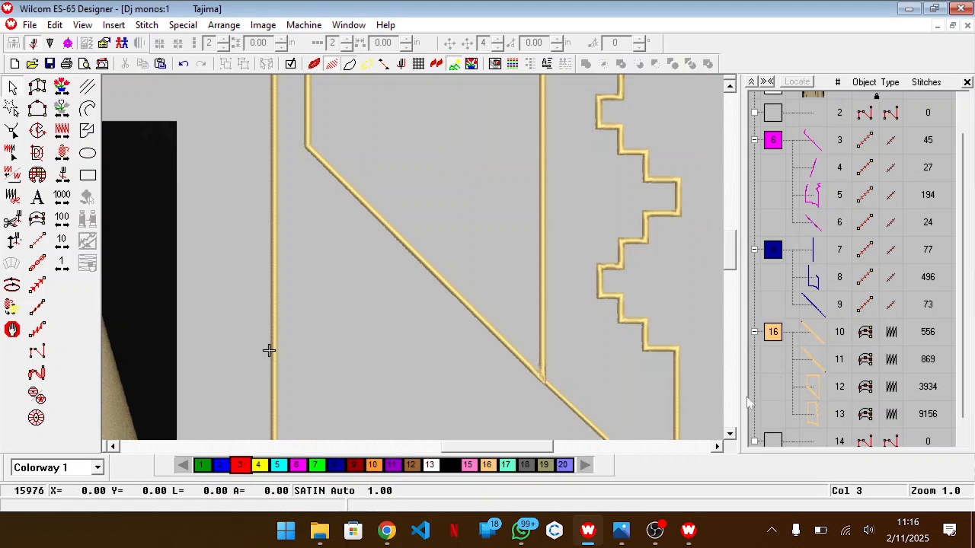
Step: Examine the whole gold design up close and the control points of the inner panel outline
key("shift+z")
scroll(571, 370, "down", 3)
scroll(570, 370, "up", 1)
key("shift+z")
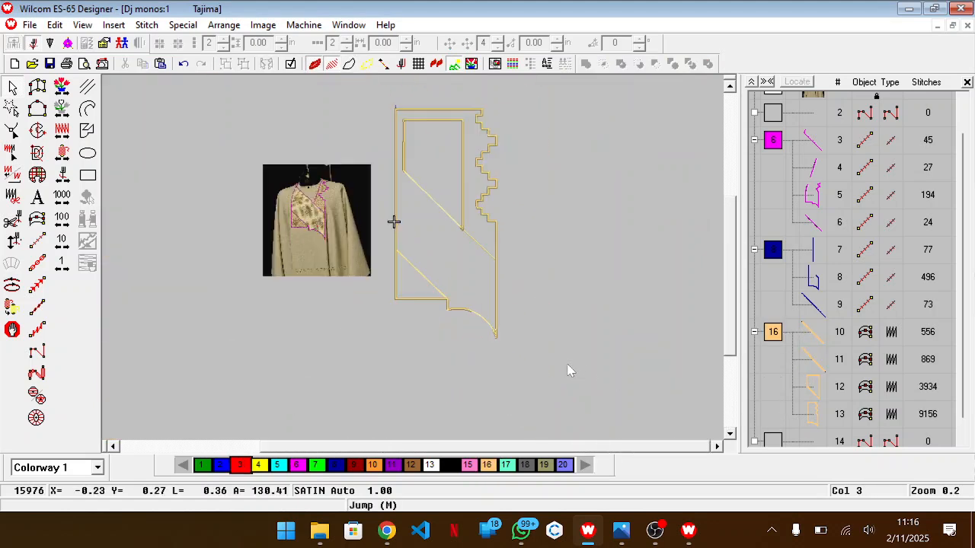
scroll(570, 371, "up", 2)
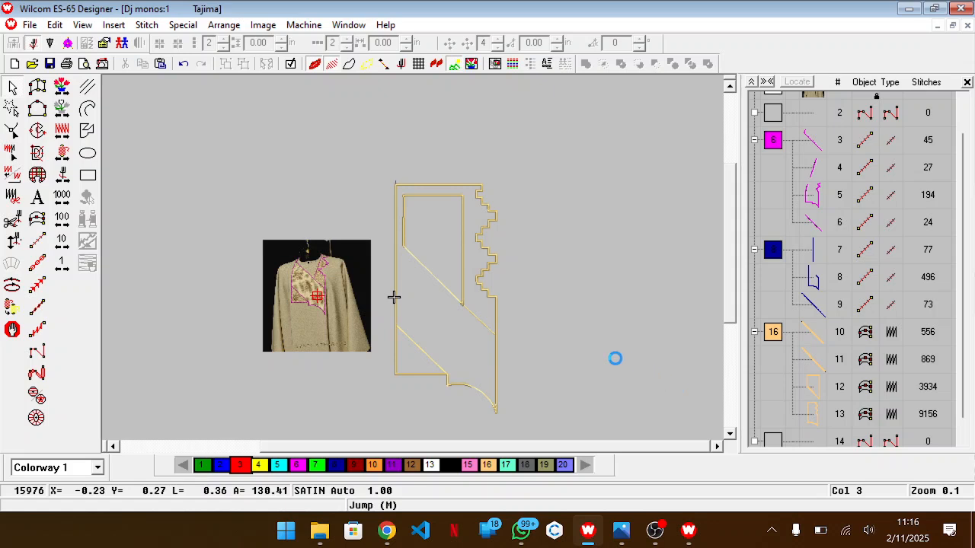
key("z")
scroll(616, 359, "up", 1)
key("z")
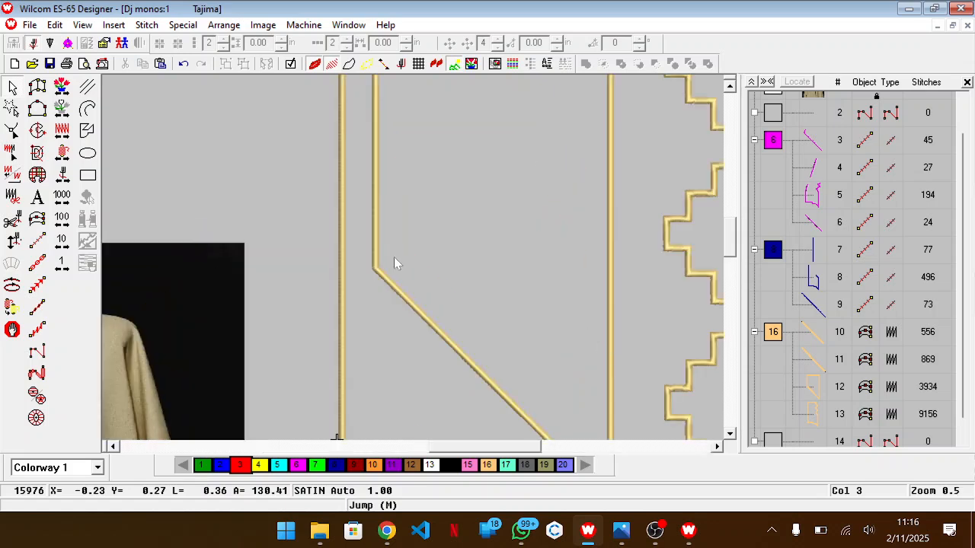
left_click(376, 233)
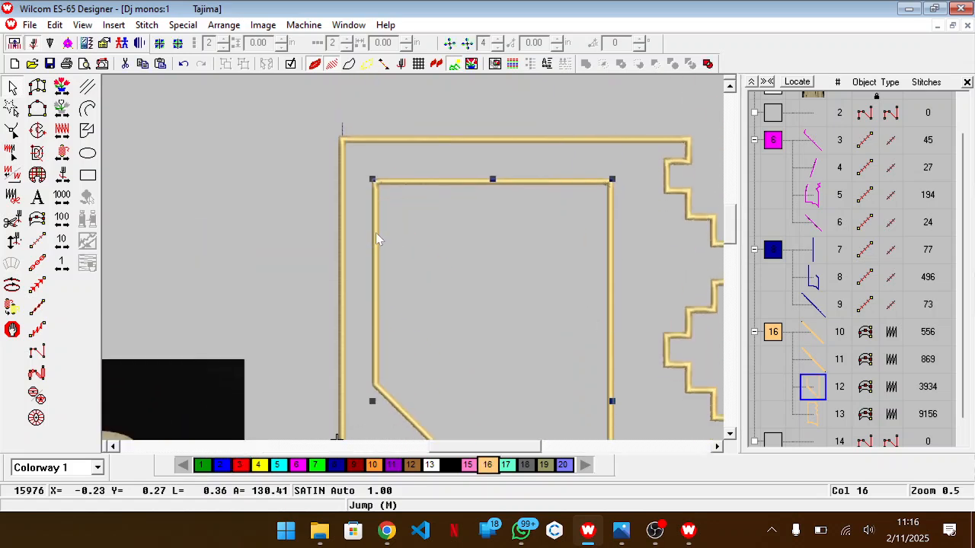
key("h")
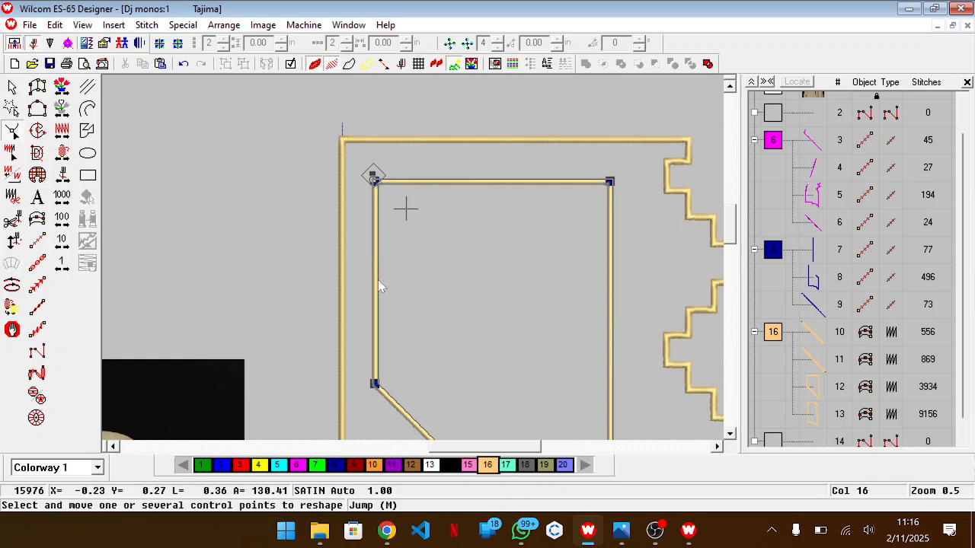
left_click(768, 369)
key("0")
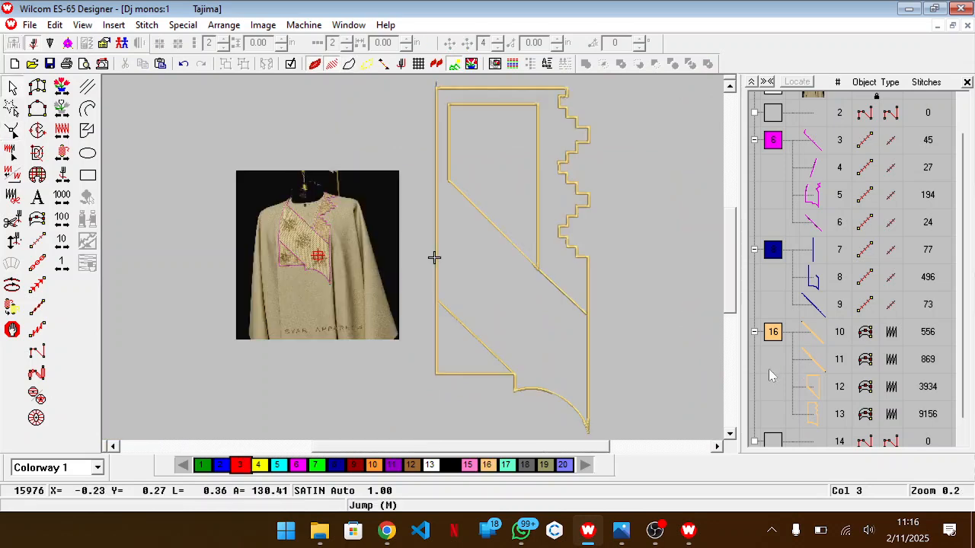
Step: Delete the shirt reference photo together with the magenta guide lines traced over it
left_click(780, 257)
left_click(779, 146, "ctrl")
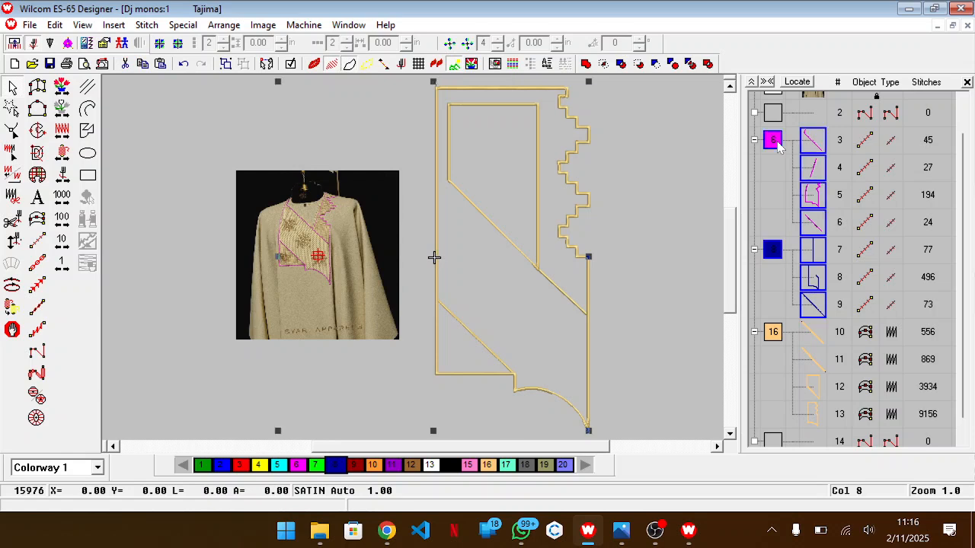
scroll(785, 187, "up", 1)
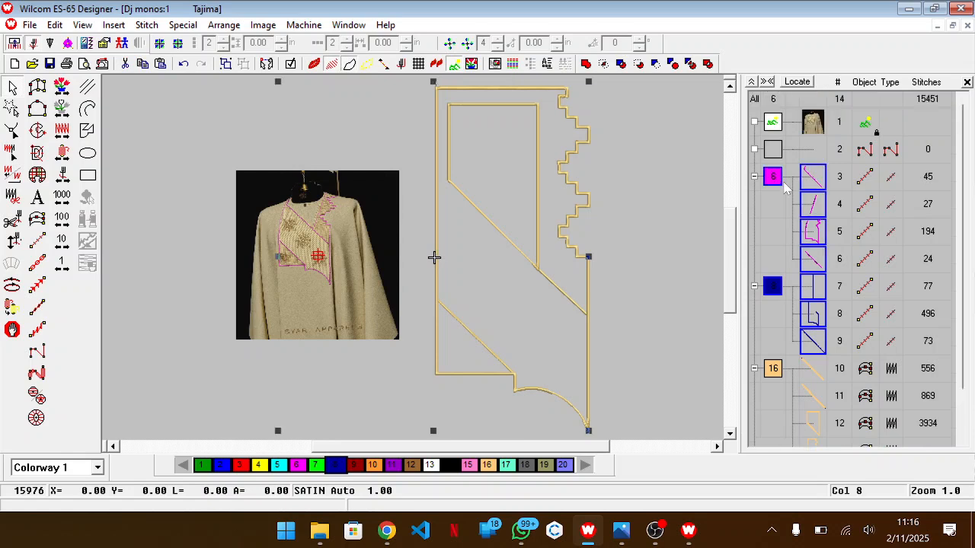
scroll(784, 187, "down", 1)
left_click_drag(179, 141, 417, 369)
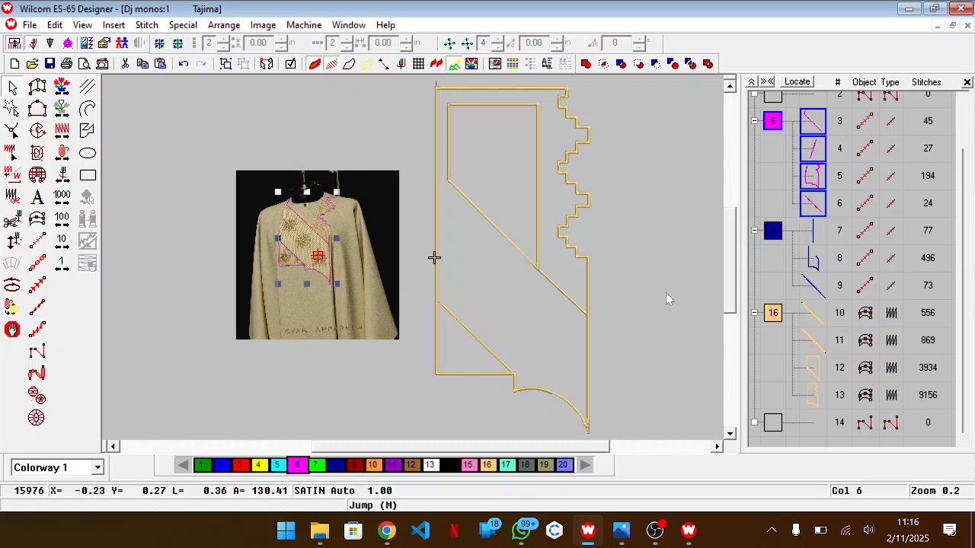
left_click(176, 147)
left_click_drag(175, 150, 407, 370)
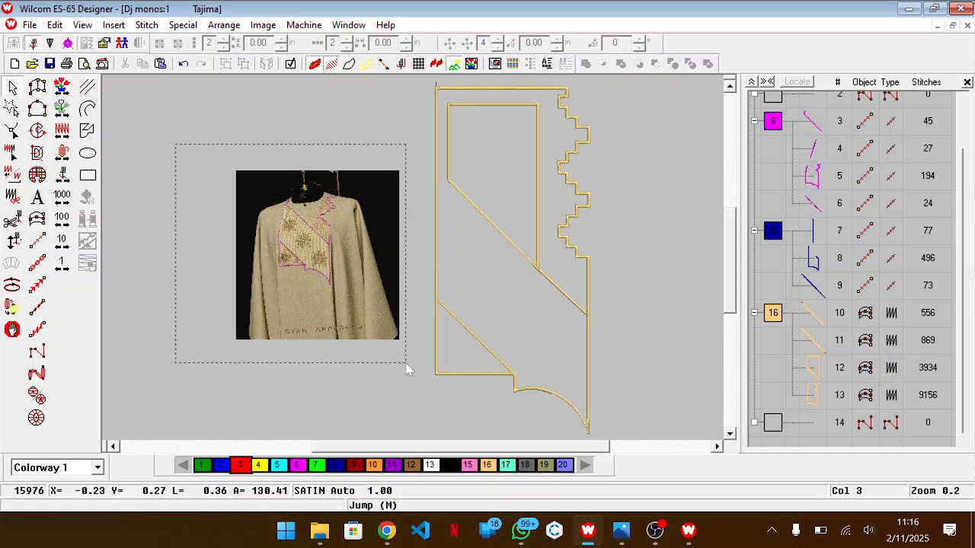
key("Delete")
Step: Delete the remaining blue guide lines lying under the gold columns
left_click(780, 149)
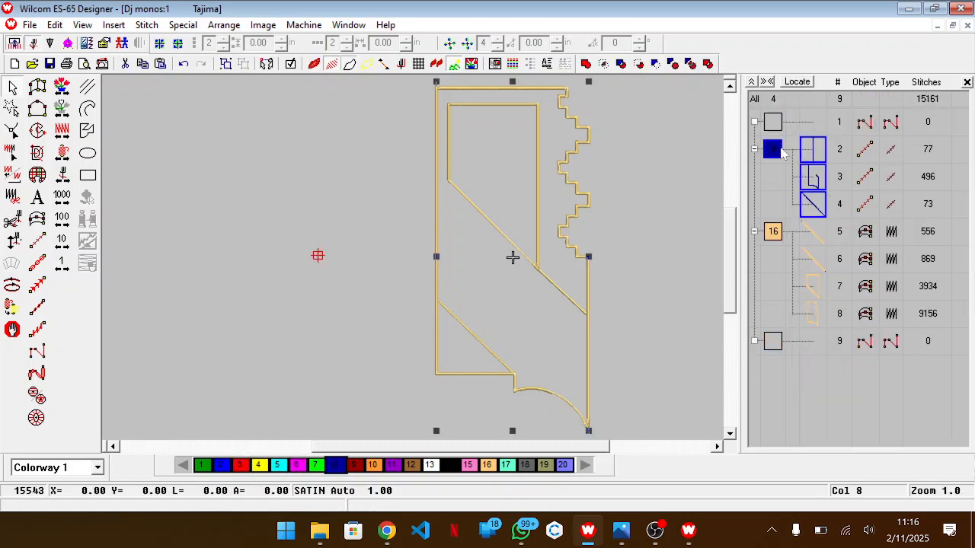
key("Delete")
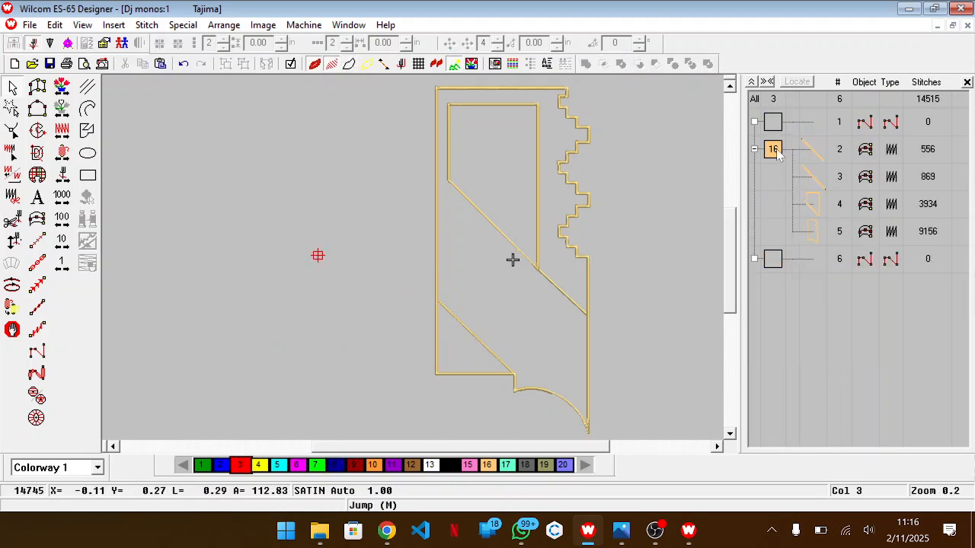
left_click(775, 150)
left_click(689, 211)
Step: Switch to Photos and examine the fill texture of the stepped panel in the reference picture, then return to the design
key("alt+Tab")
left_click(590, 228)
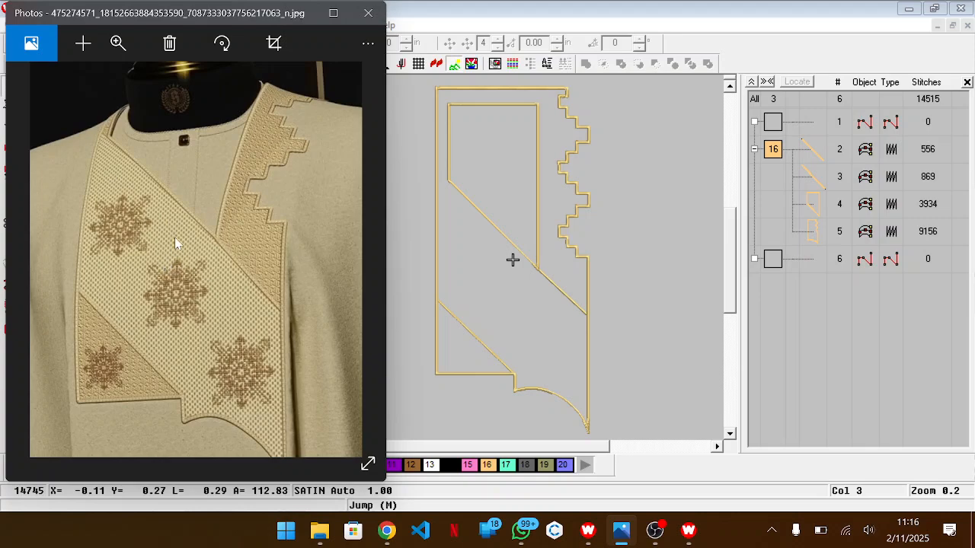
scroll(175, 241, "up", 3)
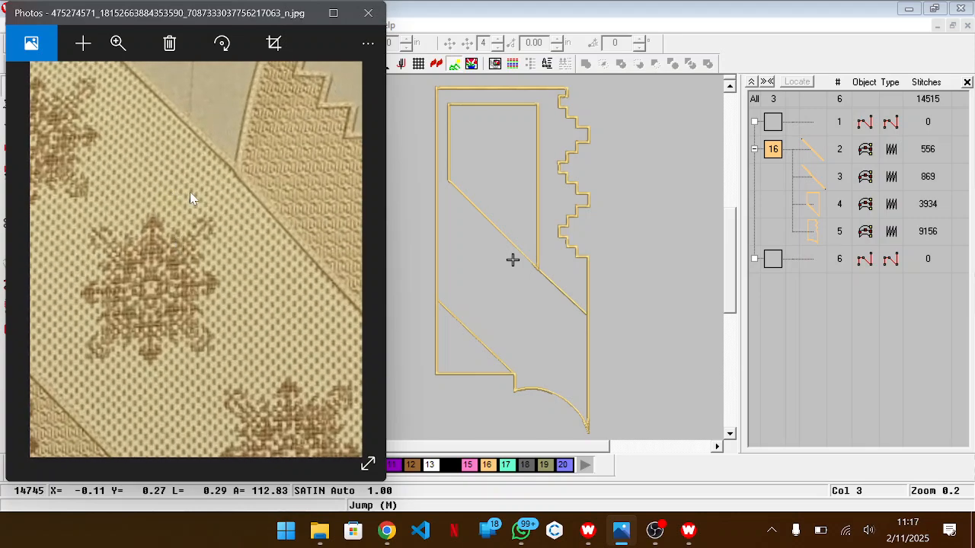
left_click_drag(338, 174, 262, 237)
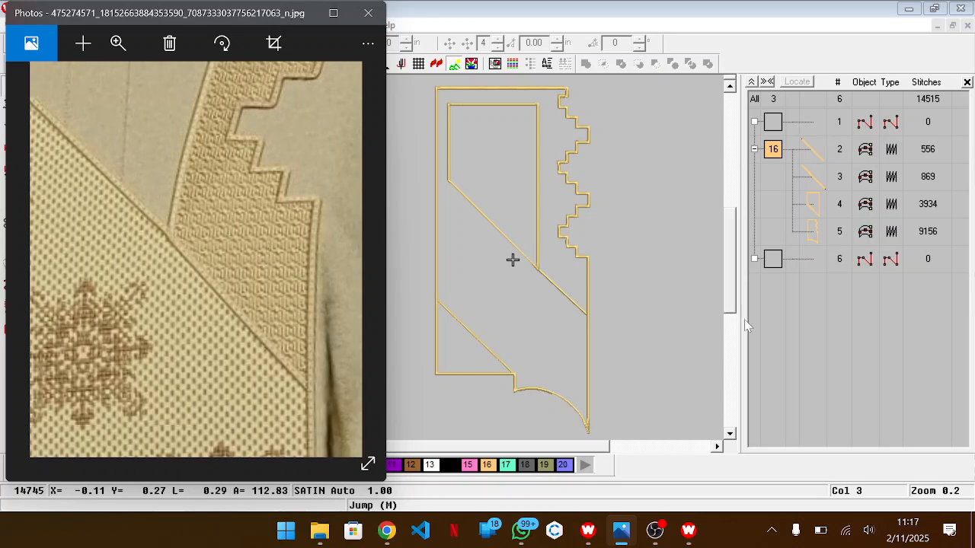
left_click(774, 349)
Step: Start a red Complex Fill boundary at the inner outline's tip, along the diagonal divider and up the vertical edge to the lowest step
key("z")
scroll(636, 308, "up", 5)
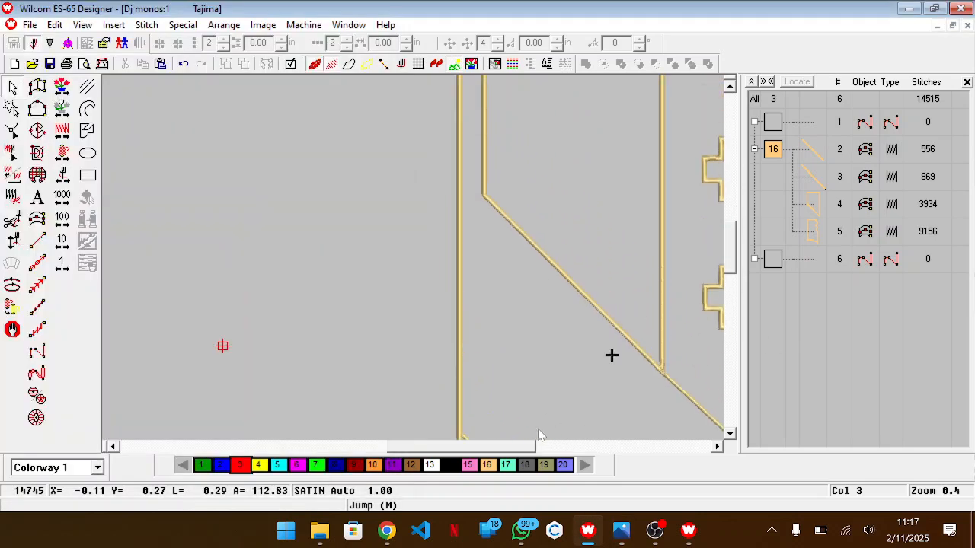
left_click_drag(526, 453, 580, 449)
key("z")
scroll(568, 381, "down", 4)
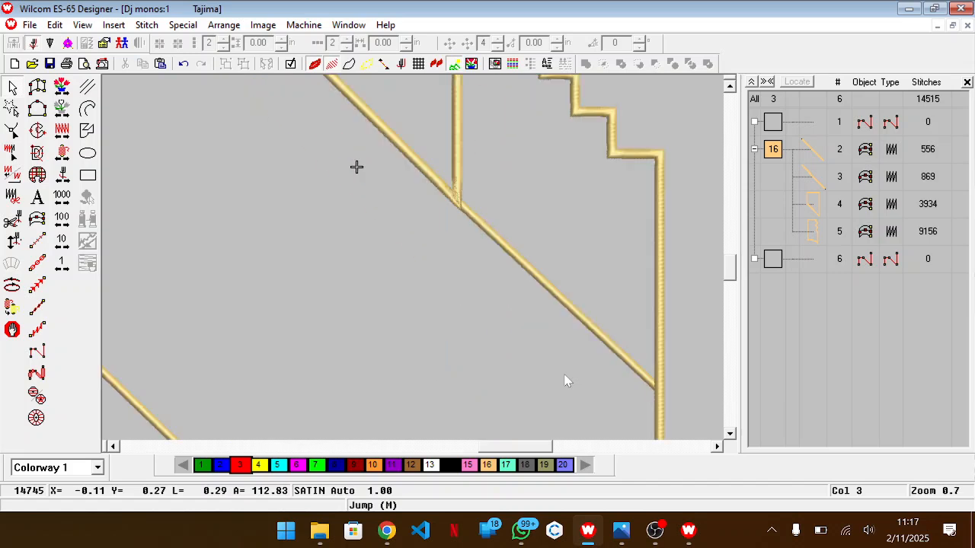
left_click(37, 131)
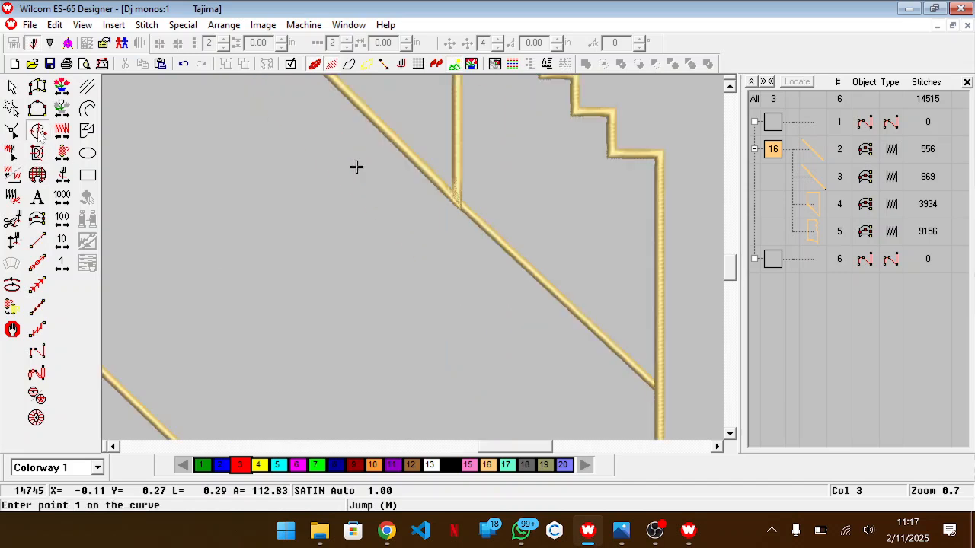
left_click(457, 202)
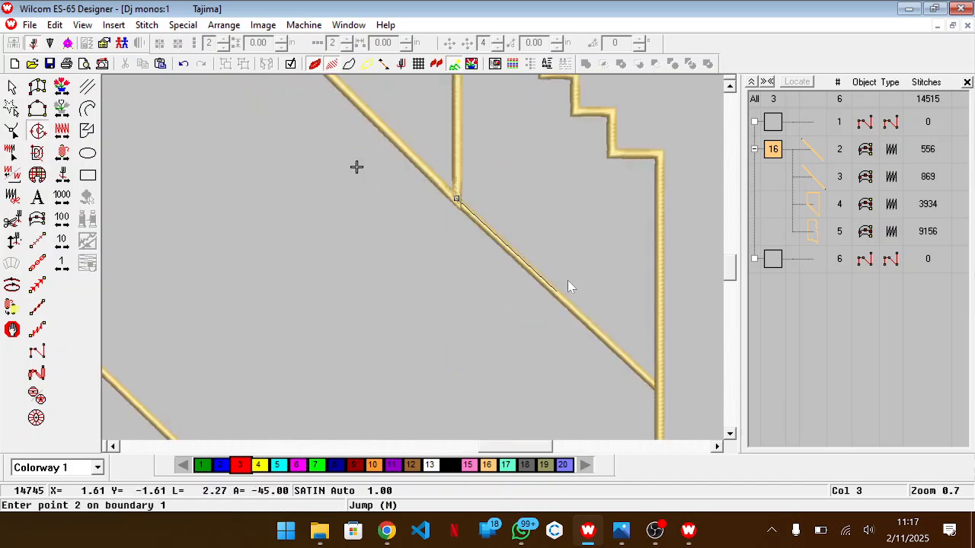
left_click(517, 327)
left_click(518, 95)
left_click(472, 97)
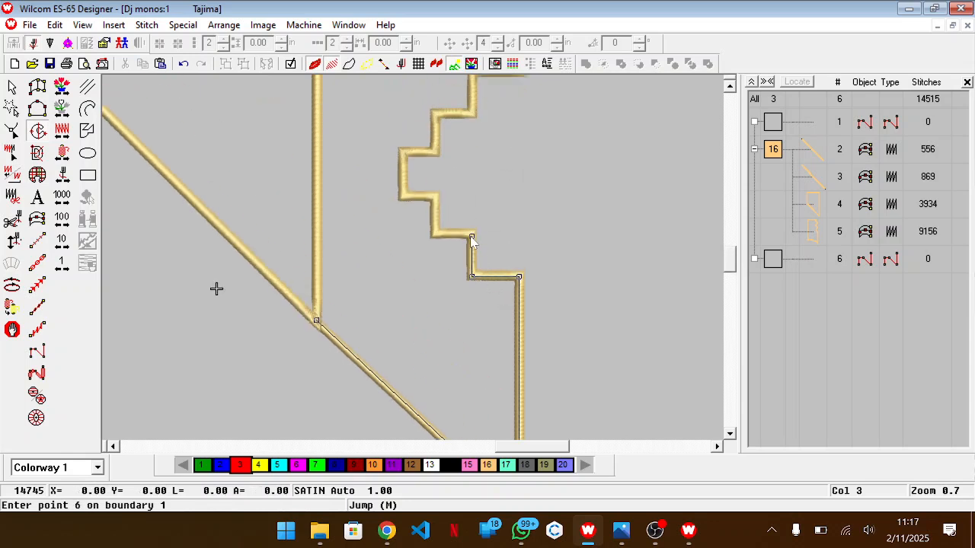
Step: Replace the last boundary point and continue the Complex Fill boundary up the lowest steps and around the first inward notch
key("BackSpace")
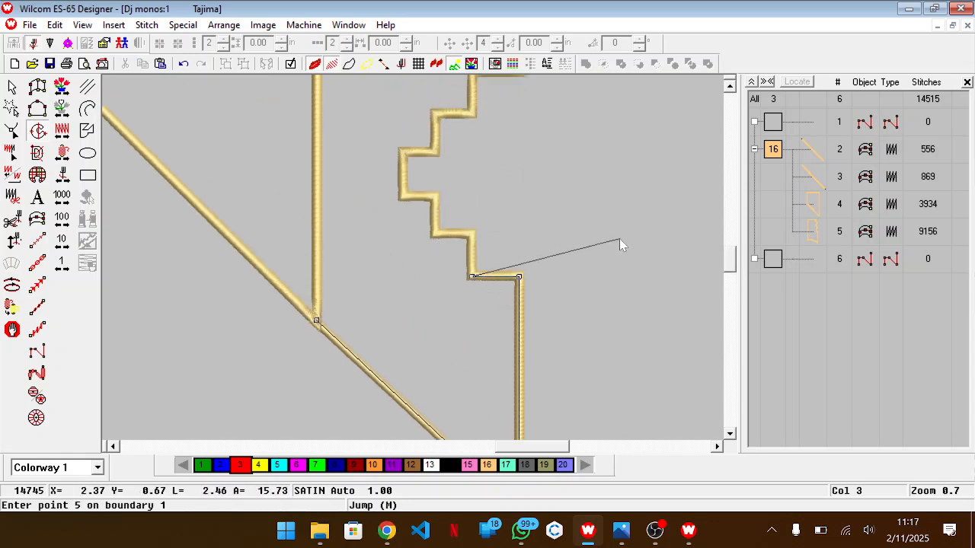
key("z")
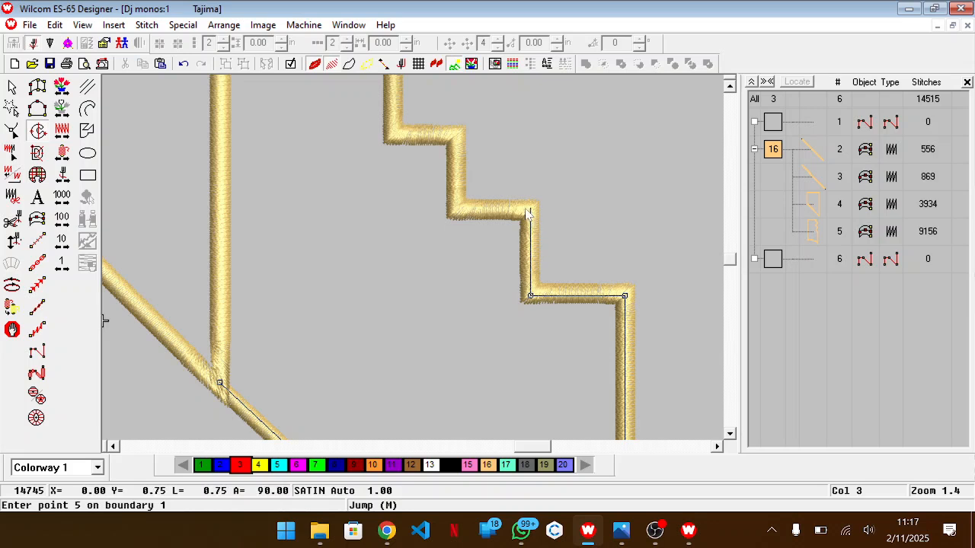
left_click(455, 211)
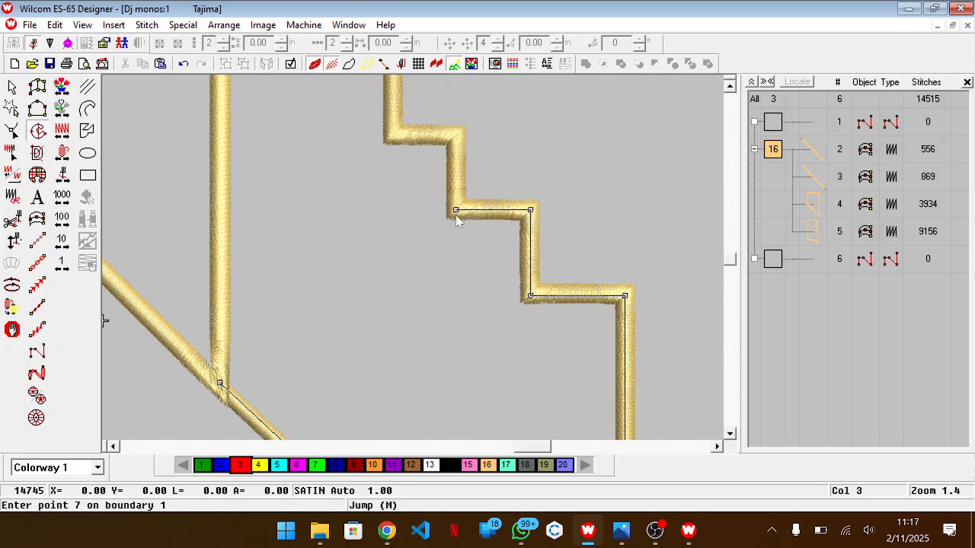
left_click(456, 138)
left_click(394, 139)
scroll(393, 139, "up", 1)
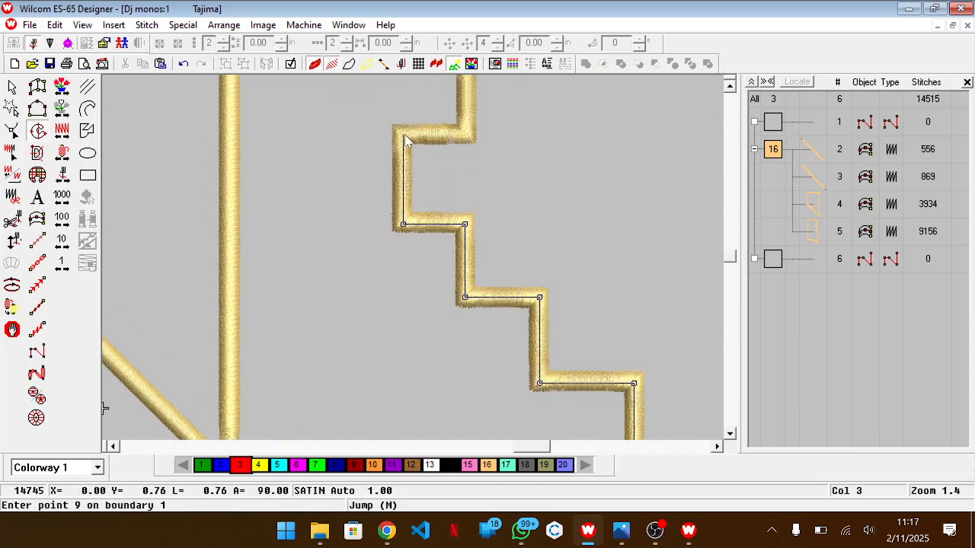
left_click(403, 136)
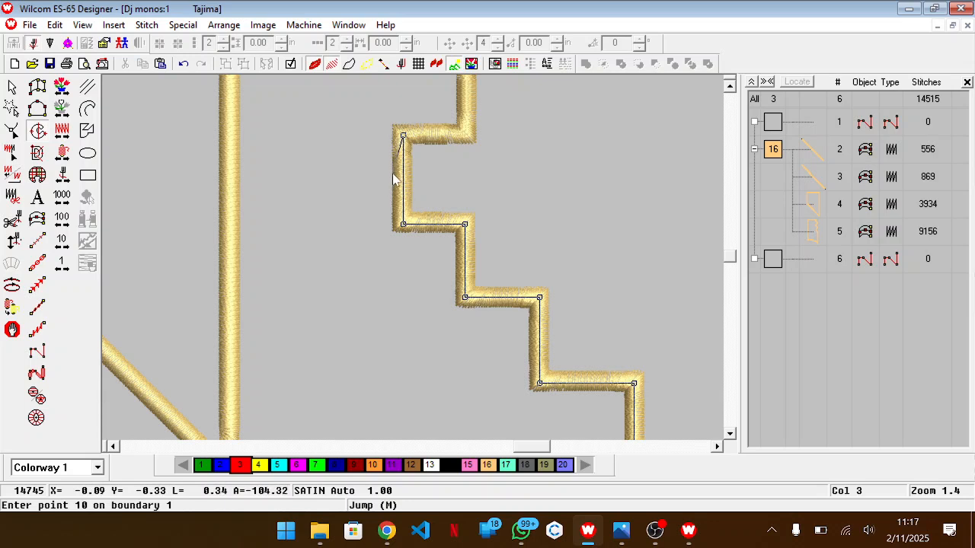
left_click(467, 137)
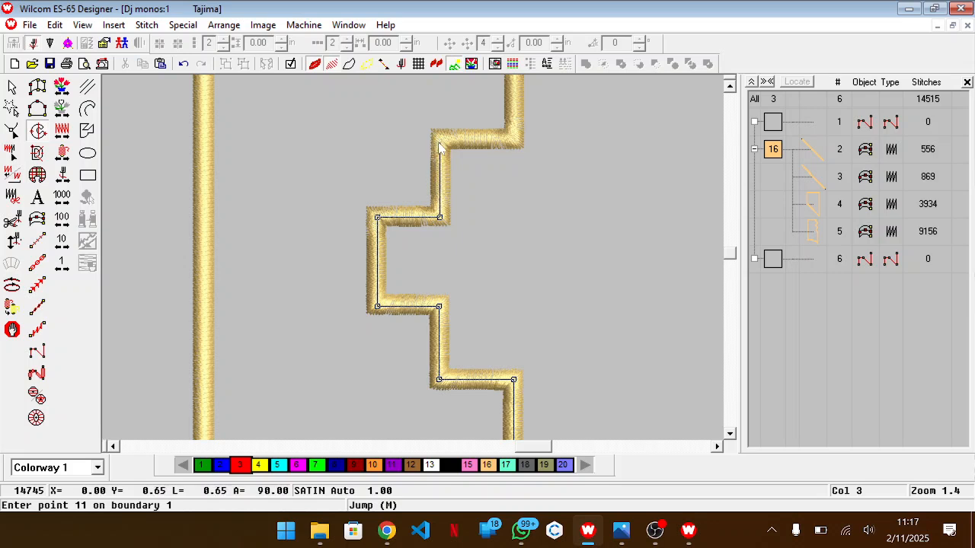
Step: Extend the fill boundary along the steps above the first notch and around the lower outward tab
left_click(439, 140)
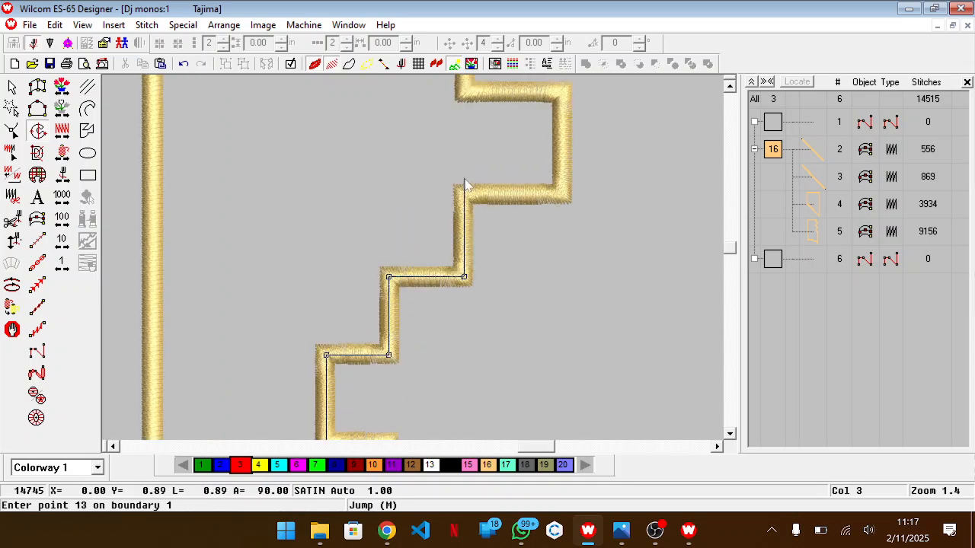
left_click(465, 193)
left_click(561, 193)
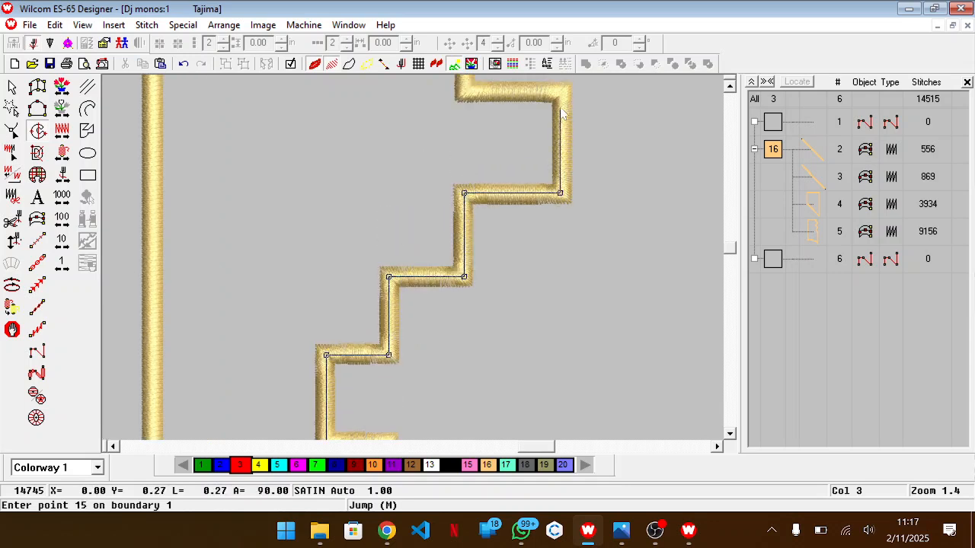
left_click(487, 178)
left_click(393, 176)
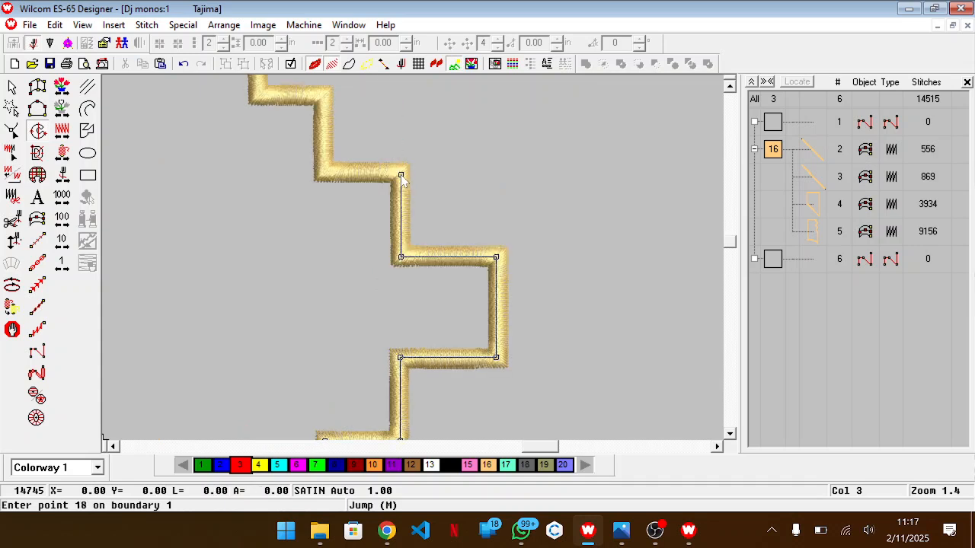
Step: Trace the boundary along the receding steps above the lower tab and around the middle inward notch
left_click(325, 98)
left_click(259, 99)
left_click(259, 129)
left_click(323, 128)
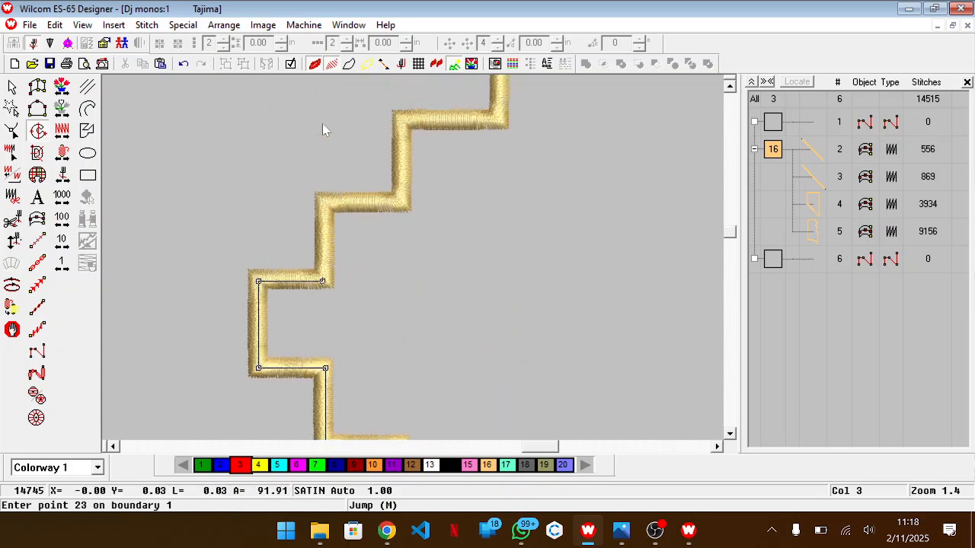
Step: Continue the boundary up the steps above the middle notch and around the upper outward tab, replacing one misplaced corner point
left_click(323, 209)
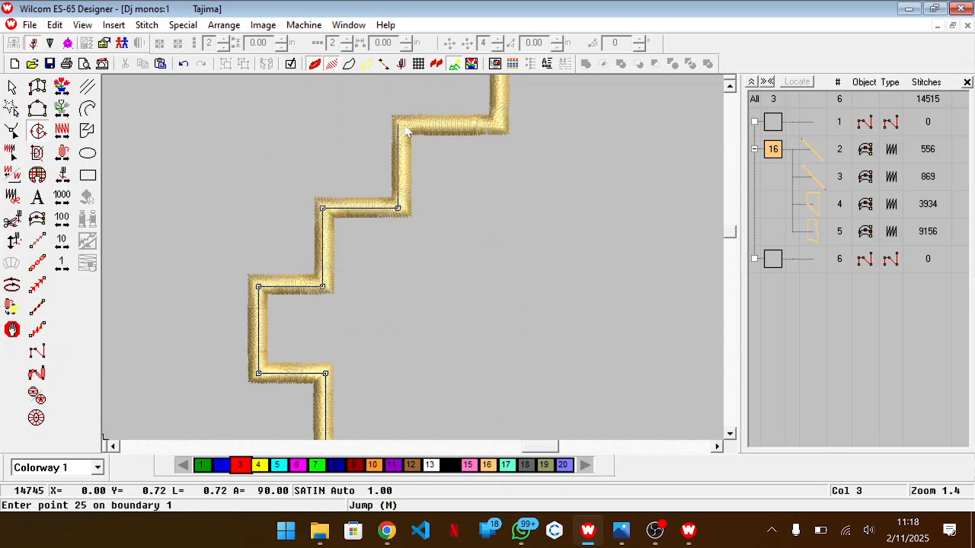
key("BackSpace")
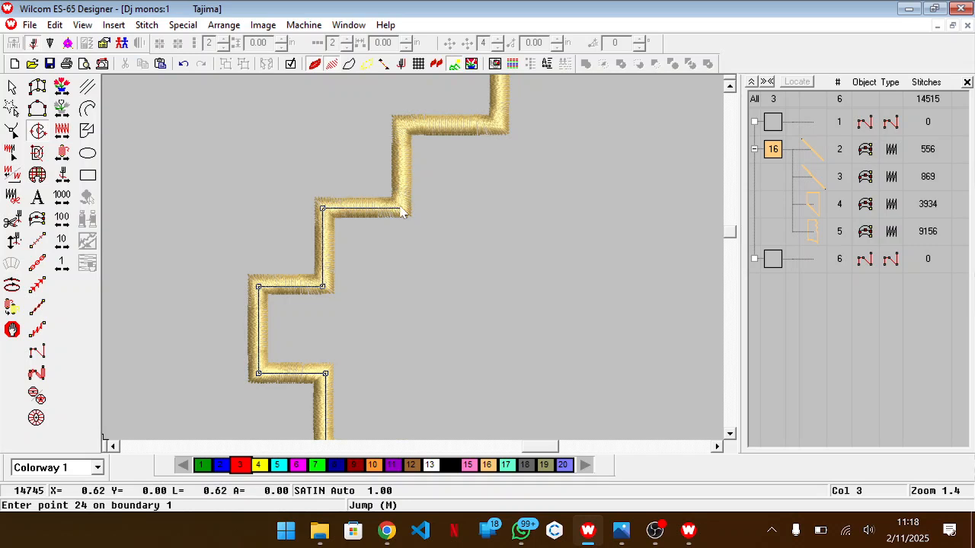
left_click(399, 127)
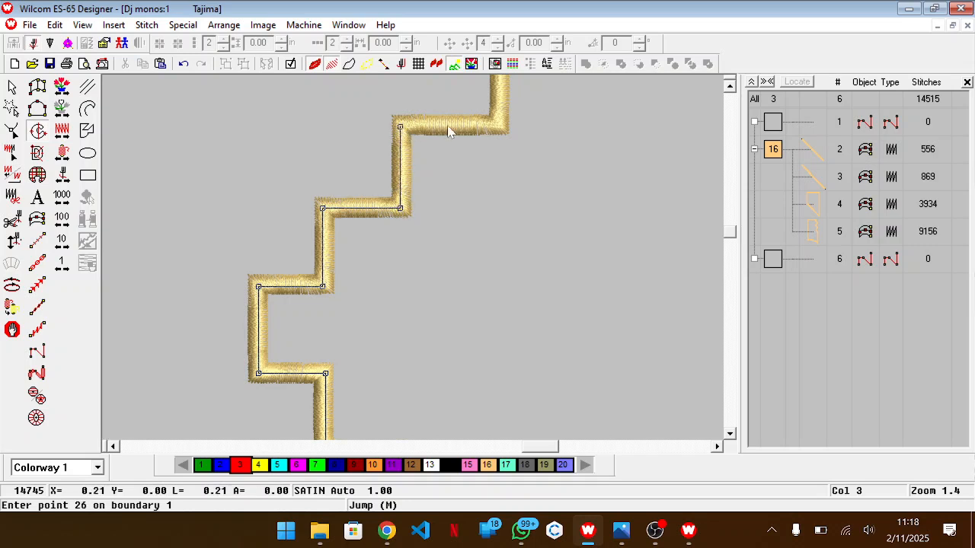
left_click(499, 128)
scroll(499, 137, "up", 2)
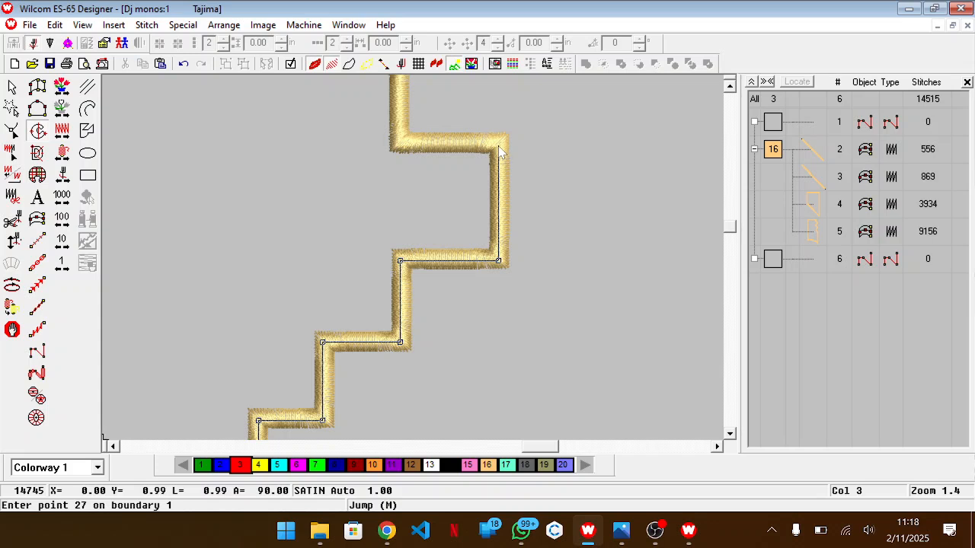
left_click(499, 145)
left_click(401, 146)
Step: Trace the boundary along the upper receding steps and the uppermost notch to the panel's top corner
scroll(403, 147, "up", 2)
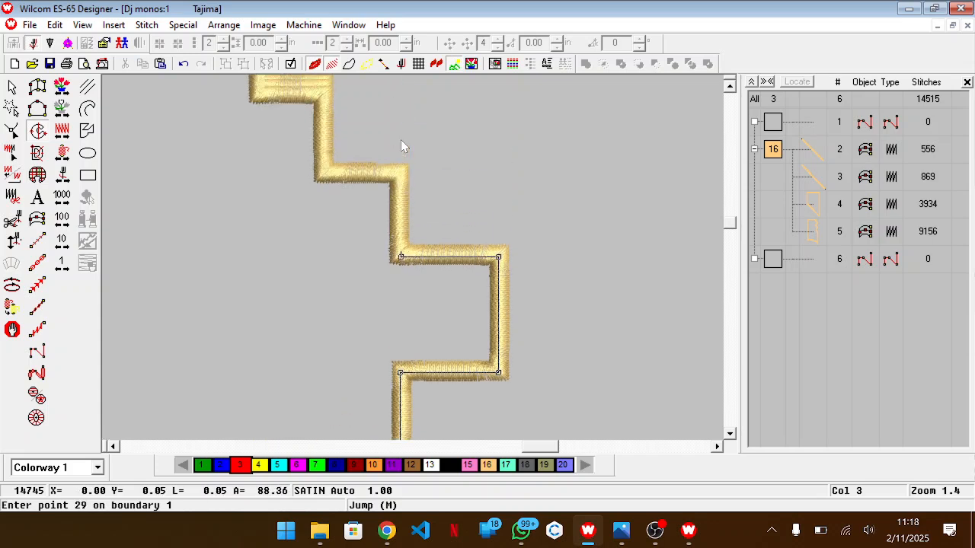
left_click(401, 208)
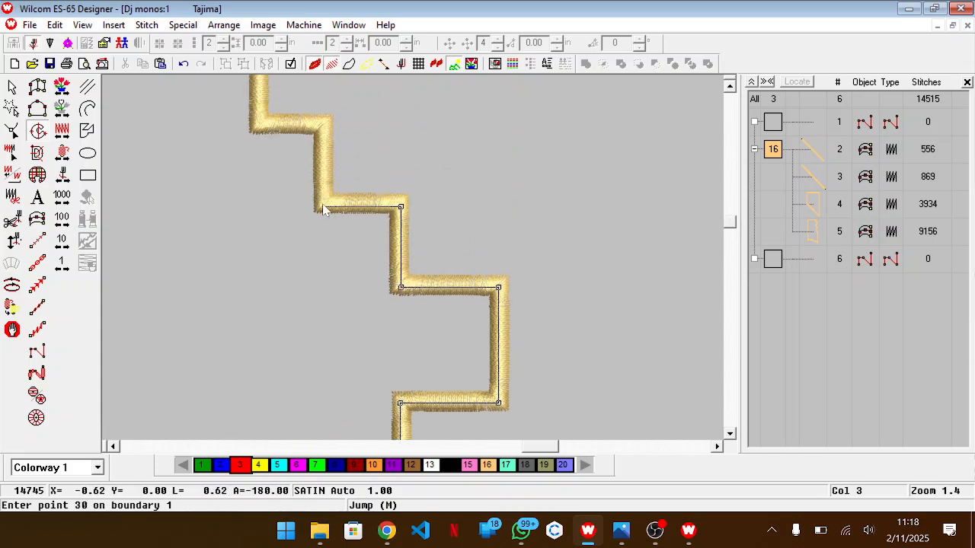
left_click(324, 206)
left_click(323, 127)
left_click(259, 126)
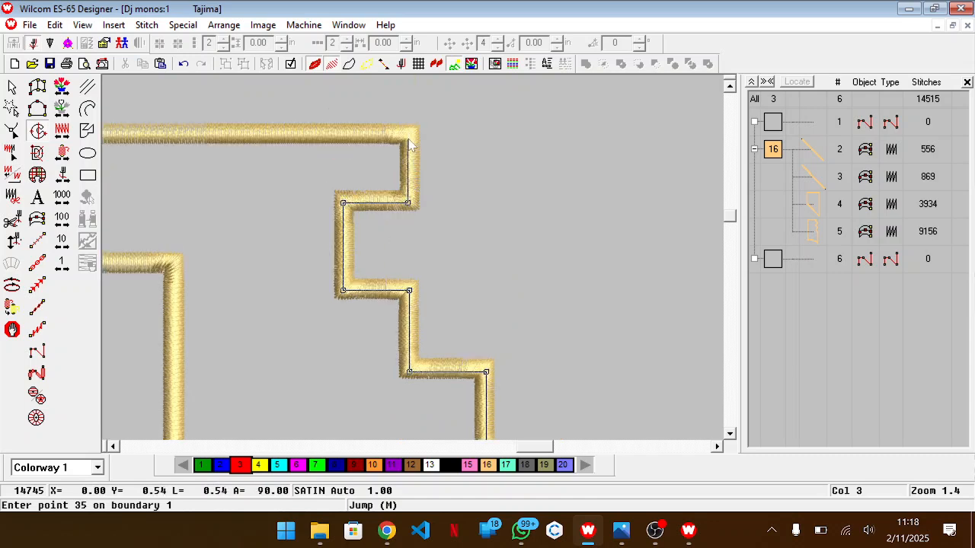
left_click(408, 137)
Step: Run the boundary straight along the panel's top edge to the opposite outer corner, re-placing the corner point on the outline
key("shift+z")
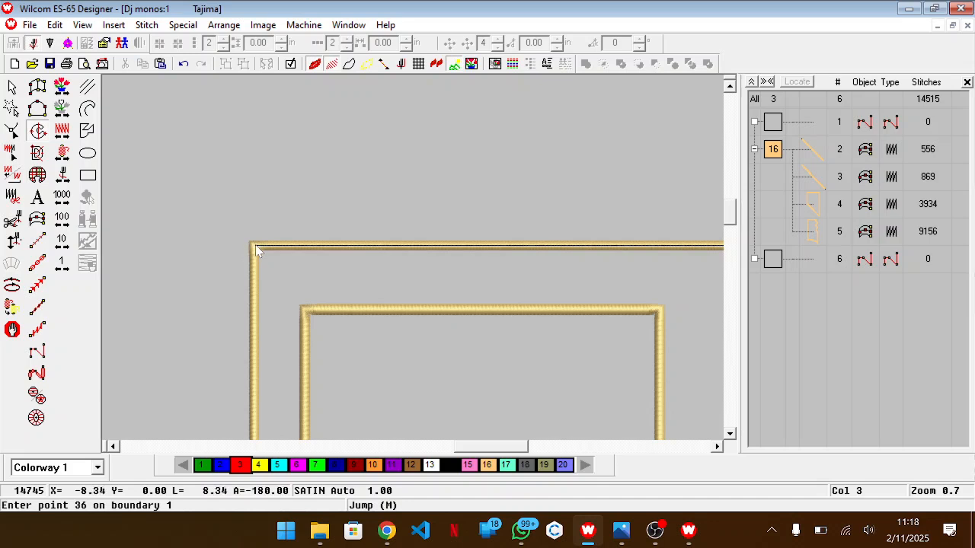
left_click(257, 255)
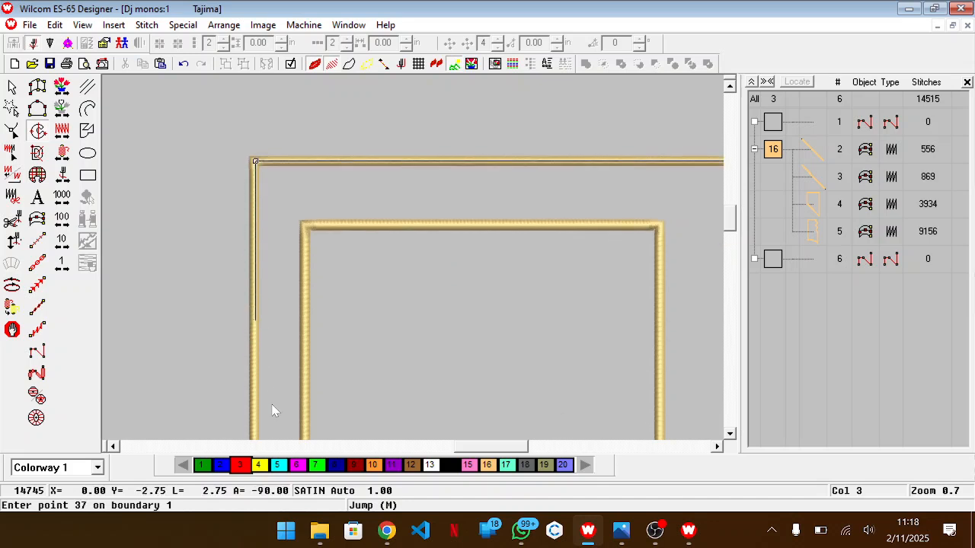
key("BackSpace")
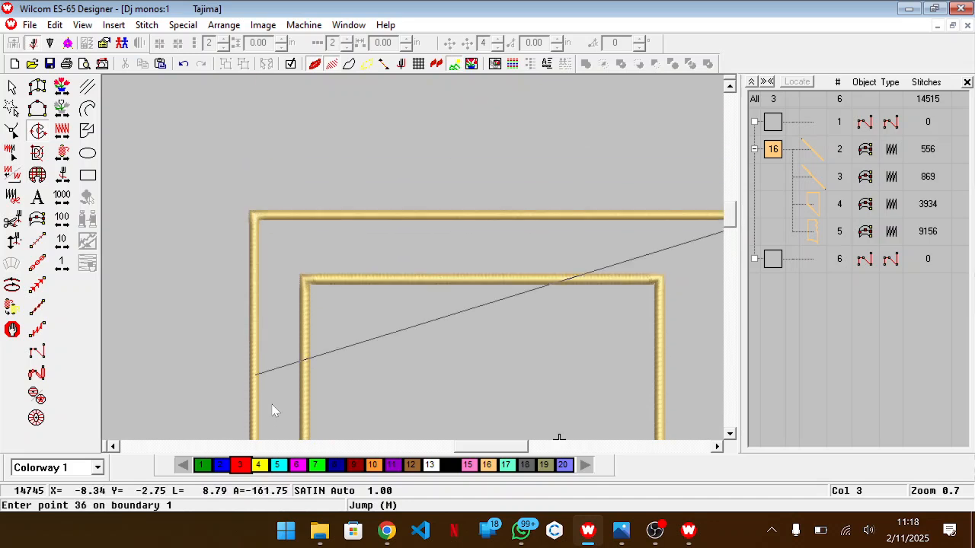
left_click(255, 219)
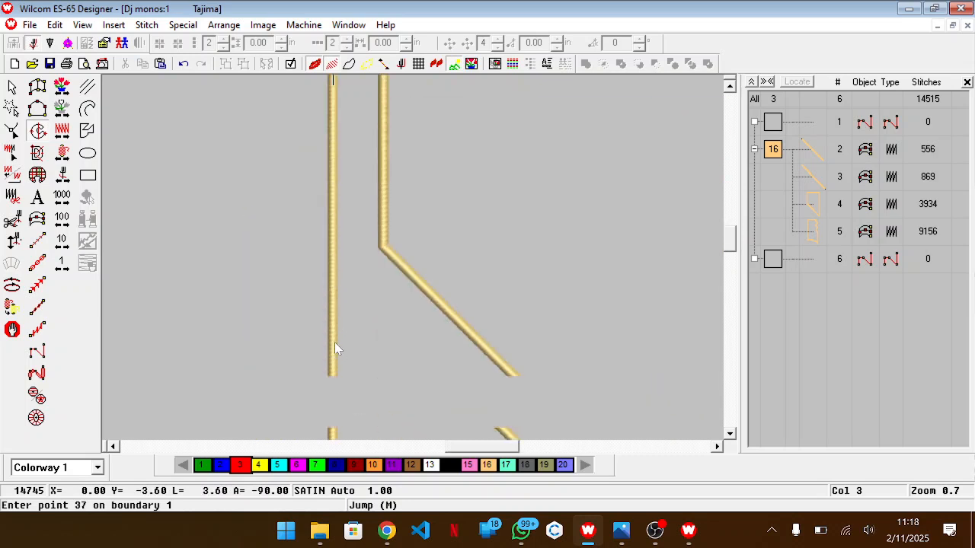
Step: Compare the outer edge's end at the lower diagonal divider with the reference picture in Photos, then remove that boundary point
left_click(336, 303)
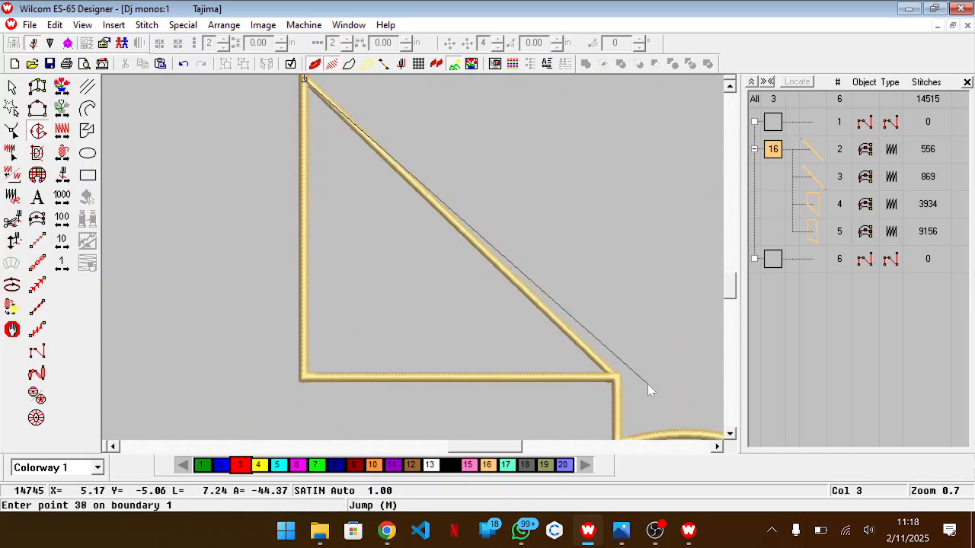
scroll(597, 277, "up", 2)
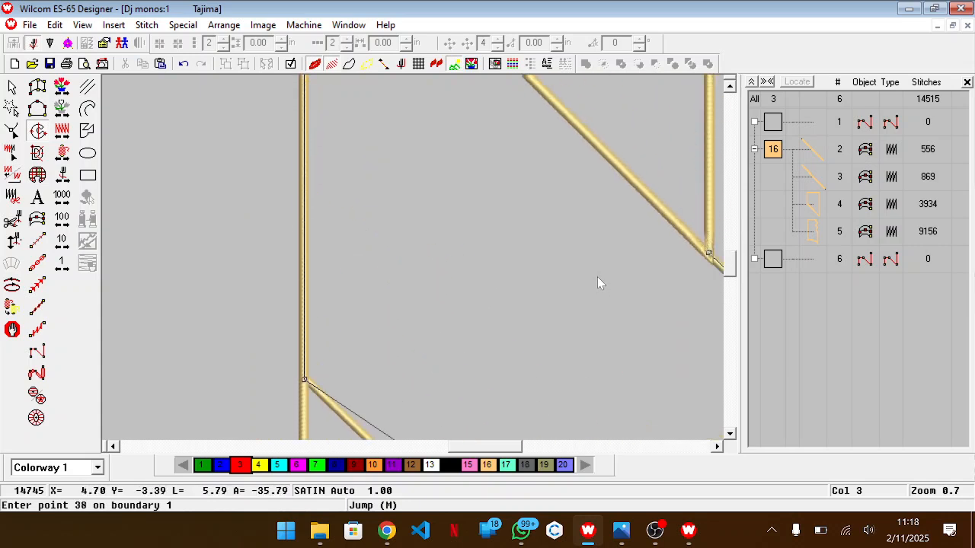
scroll(598, 279, "up", 1)
key("alt+Tab")
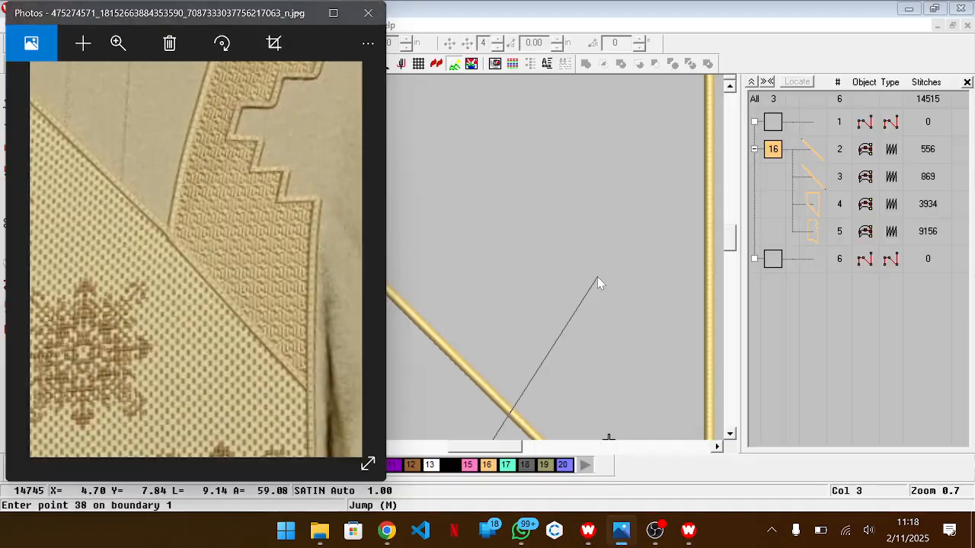
left_click_drag(202, 123, 363, 282)
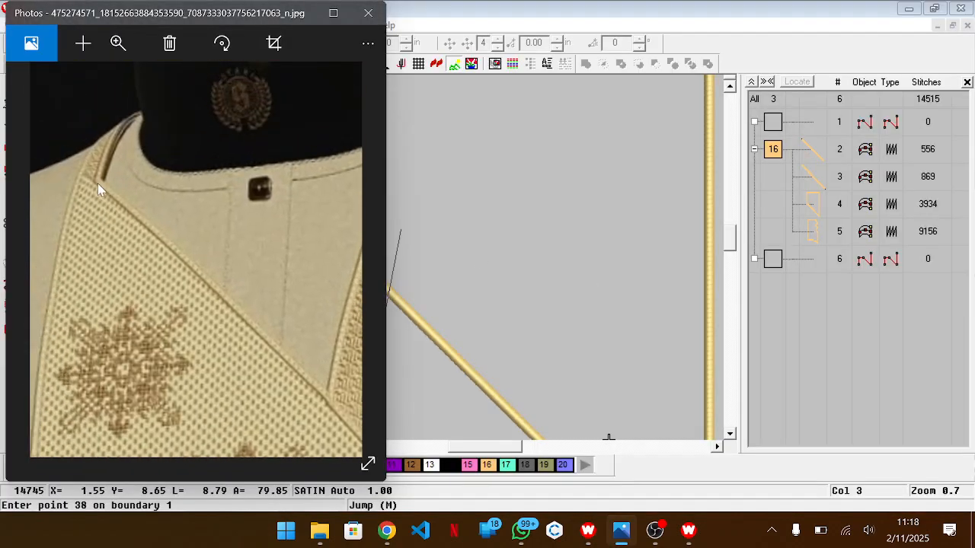
key("alt+Tab")
key("BackSpace")
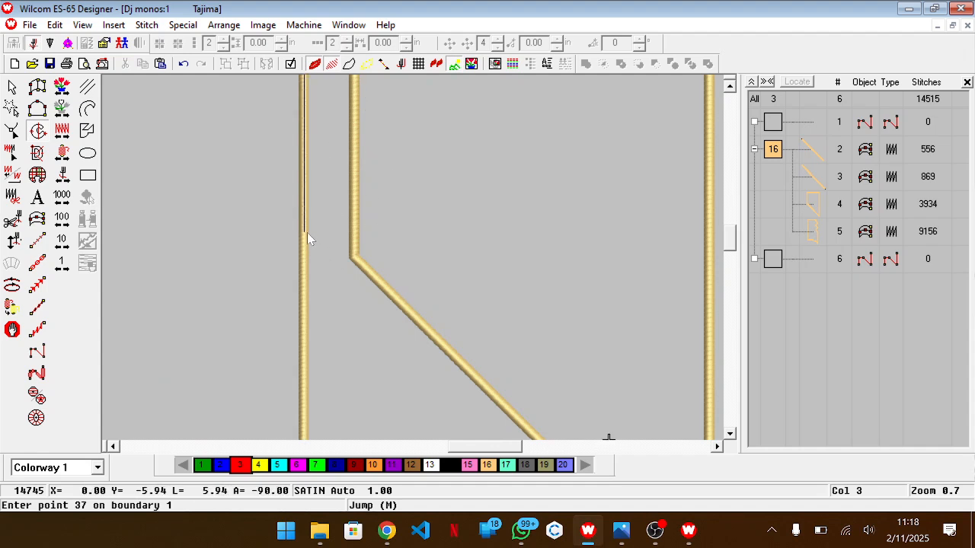
Step: End the boundary's outer vertical edge slightly above the inner outline's bend and join it across to that bend
left_click(304, 225)
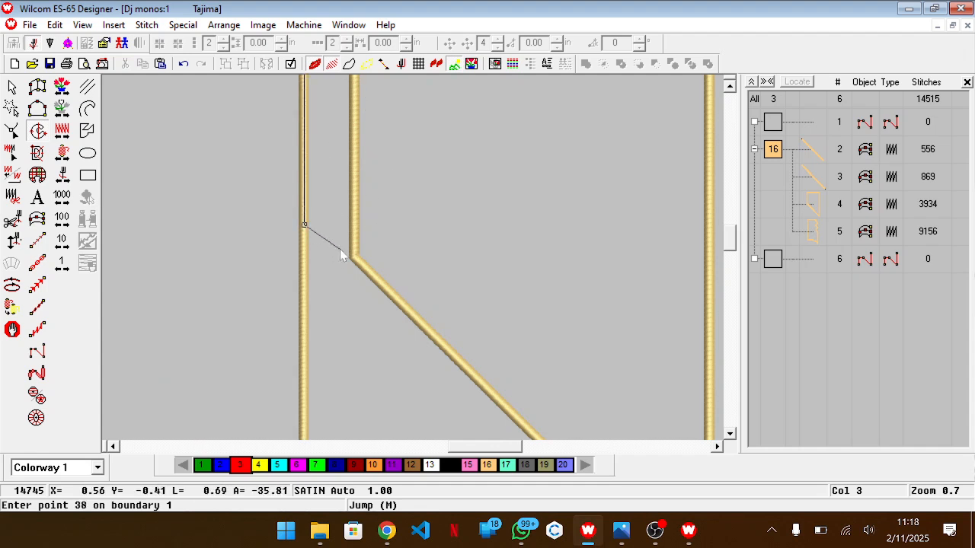
key("BackSpace")
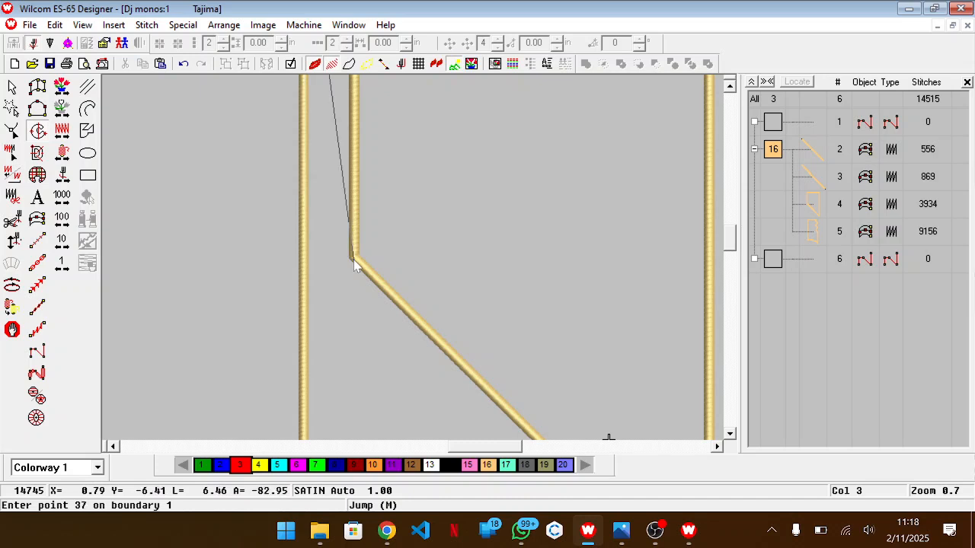
left_click(304, 213)
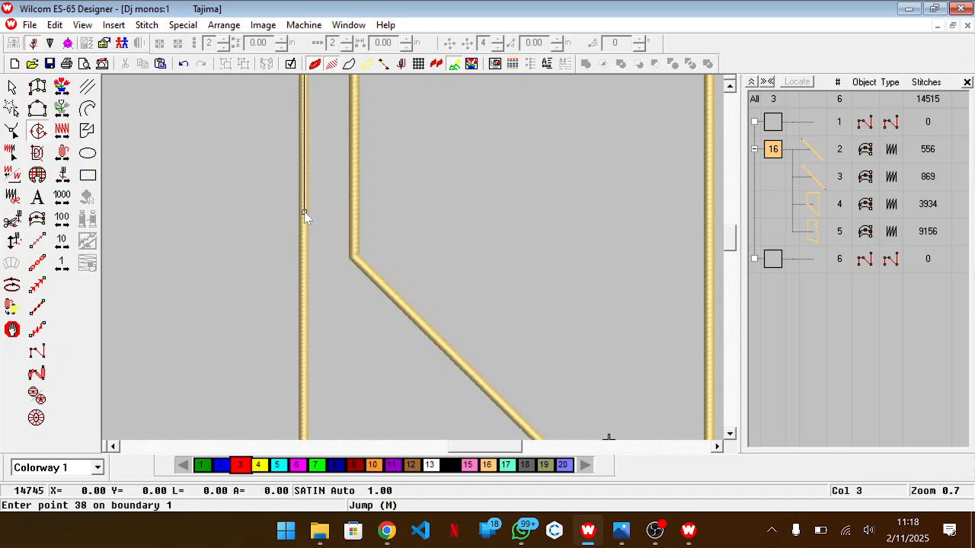
left_click(355, 262)
Step: Trace the boundary up the inner outline's vertical edge, across its top and down the other side to the diagonal divider junction
scroll(356, 116, "up", 3)
scroll(356, 118, "up", 1)
left_click(355, 175)
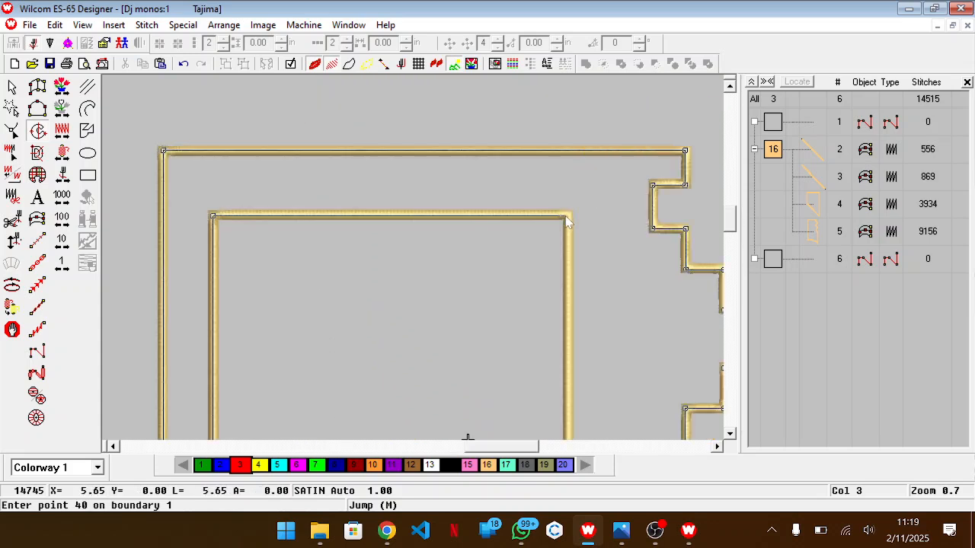
left_click(569, 222)
scroll(566, 381, "down", 5)
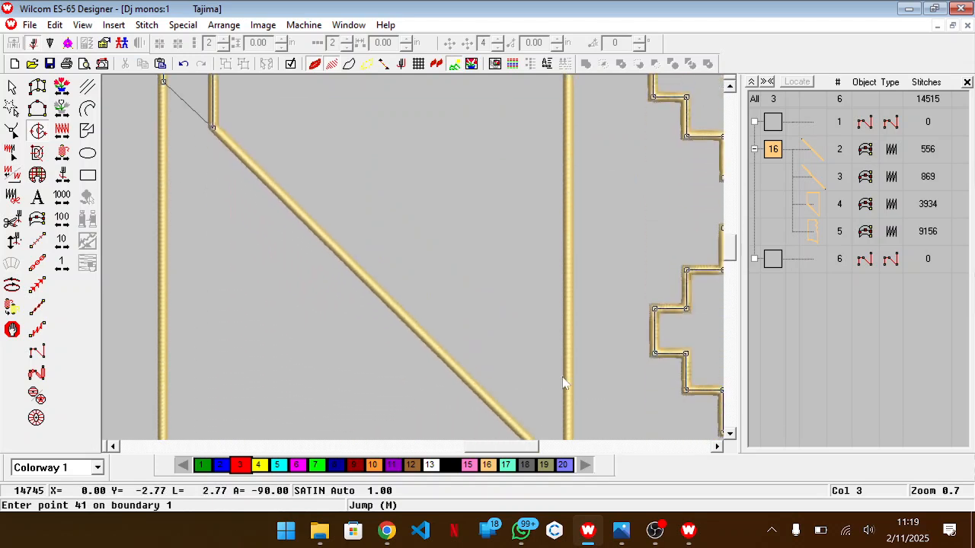
scroll(562, 377, "down", 1)
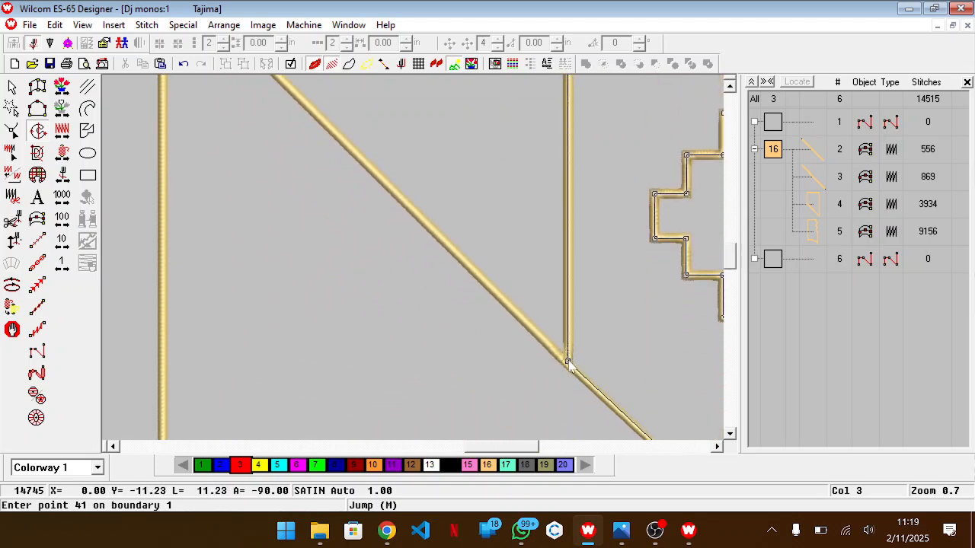
left_click(568, 365)
Step: Close the boundary, generate the red Complex Fill with the default entry and exit points, and leave the digitizing tool
key("Return")
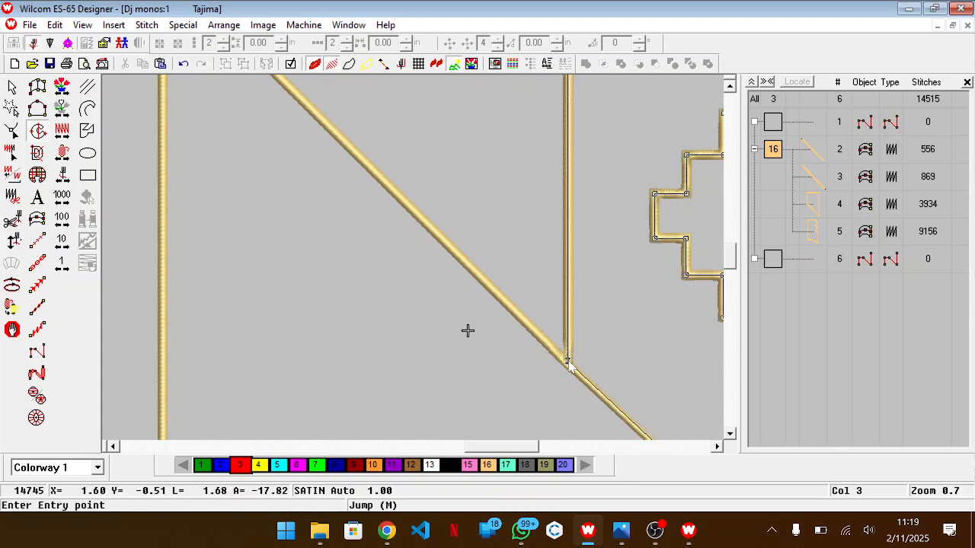
key("Return")
key("Return")
scroll(568, 366, "down", 2)
scroll(568, 361, "down", 2)
scroll(568, 359, "up", 3)
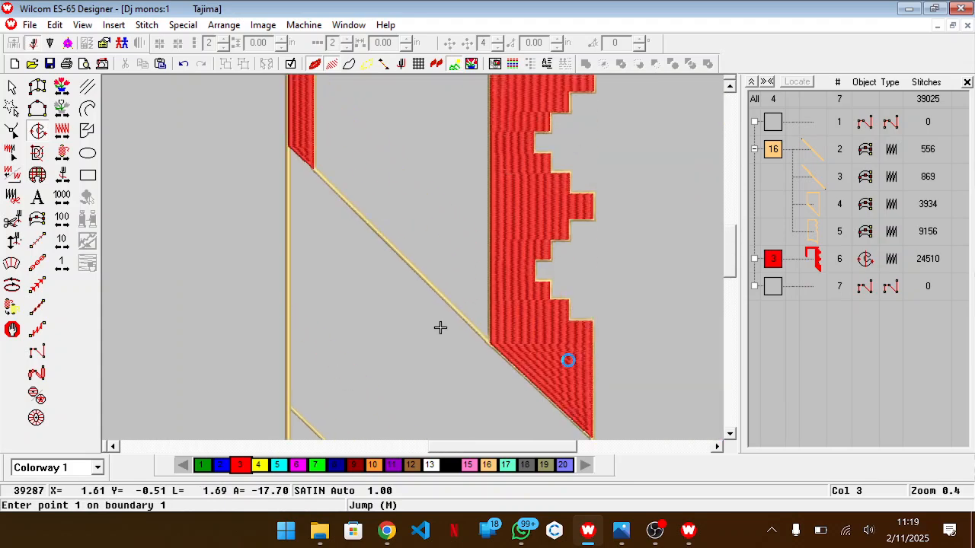
left_click(816, 373)
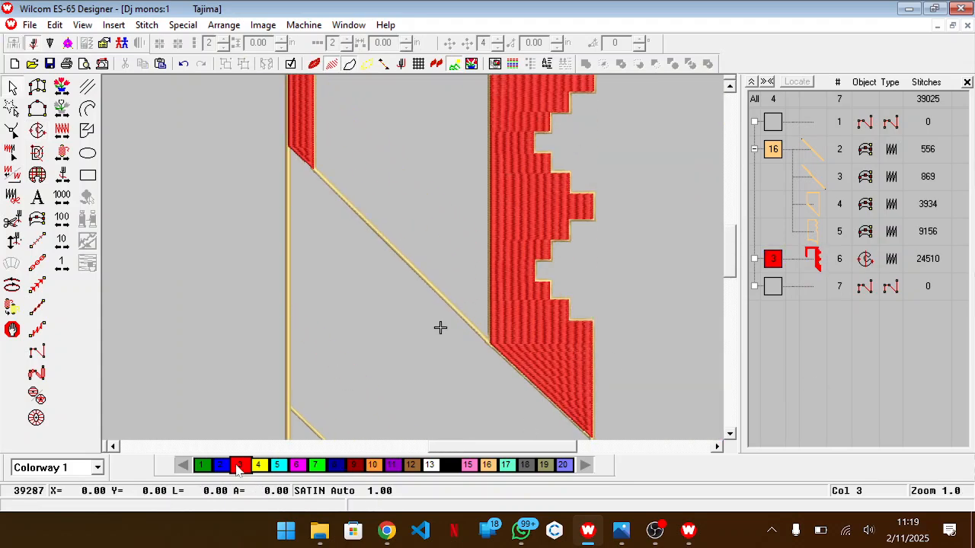
Step: Make colour 16 current and move the red Complex Fill ahead of the gold outlines in the stitch sequence, leaving nothing selected
left_click(487, 466)
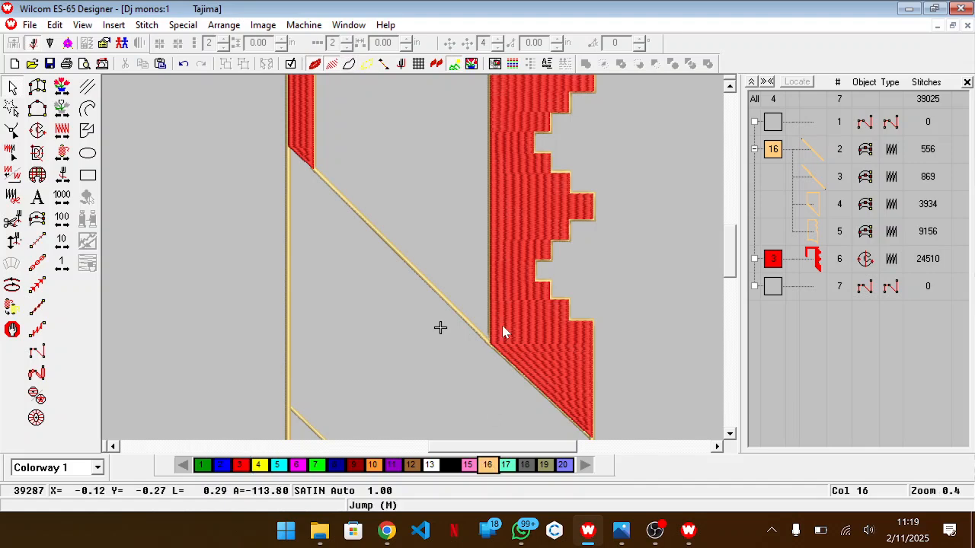
scroll(502, 332, "up", 1)
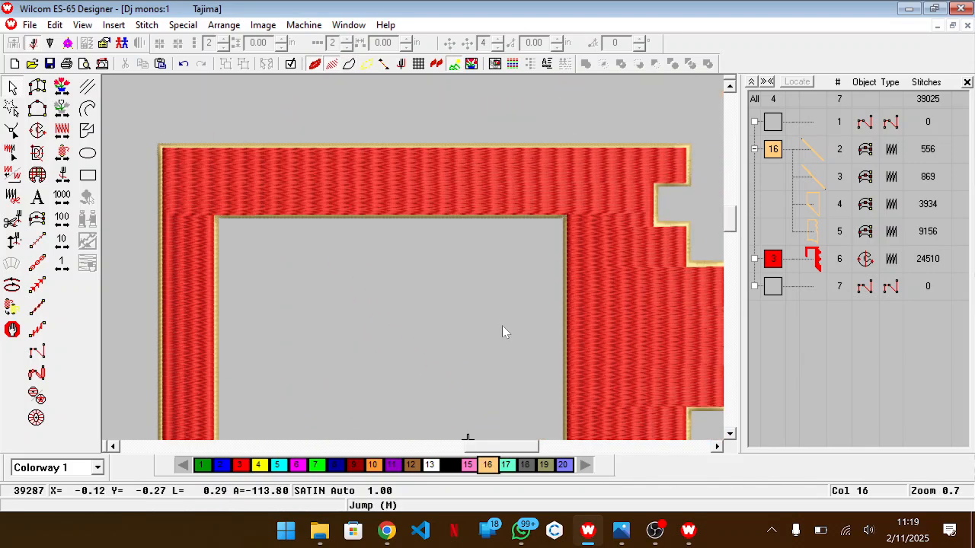
left_click_drag(855, 263, 781, 145)
scroll(561, 294, "down", 3)
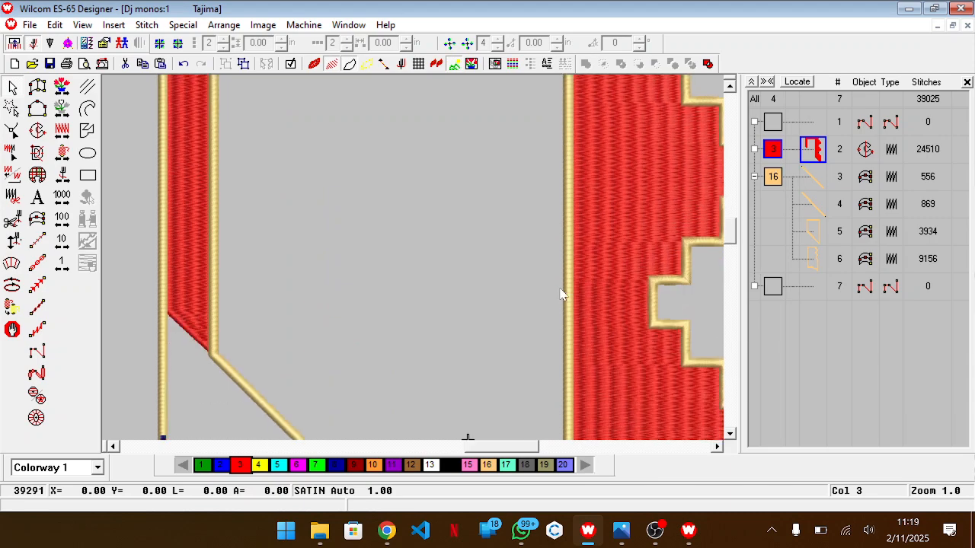
left_click(830, 375)
Step: Start a Complex Fill for the triangular panel below the lower diagonal divider
scroll(505, 340, "down", 5)
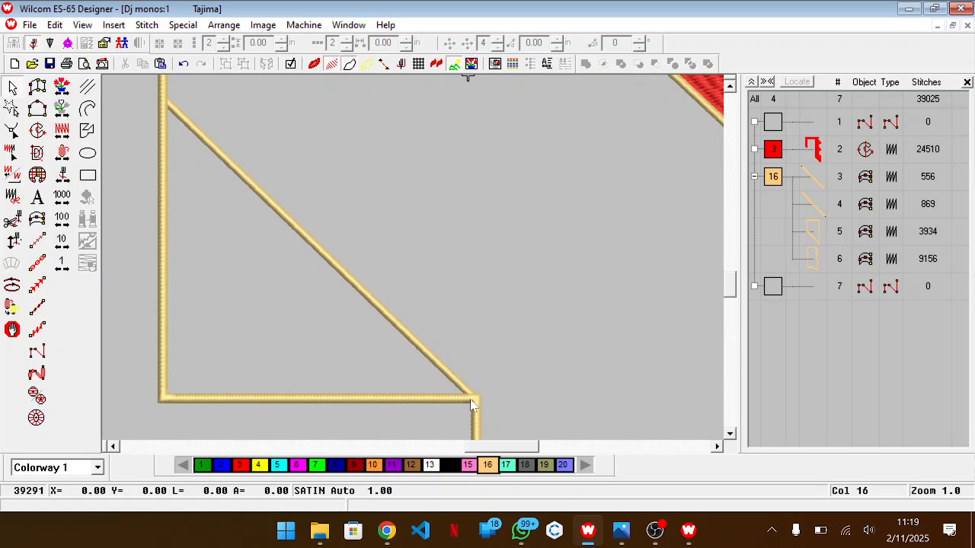
left_click(38, 133)
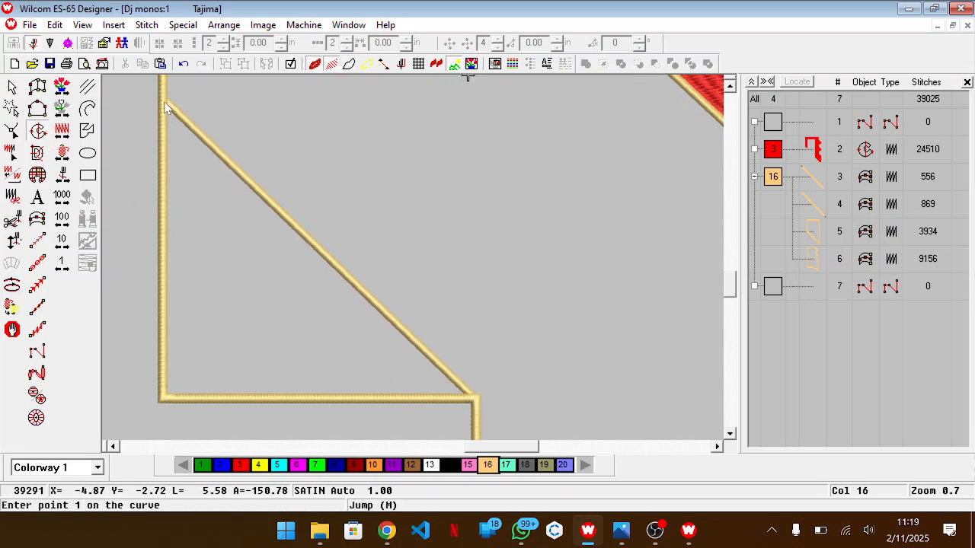
left_click(163, 100)
key("Escape")
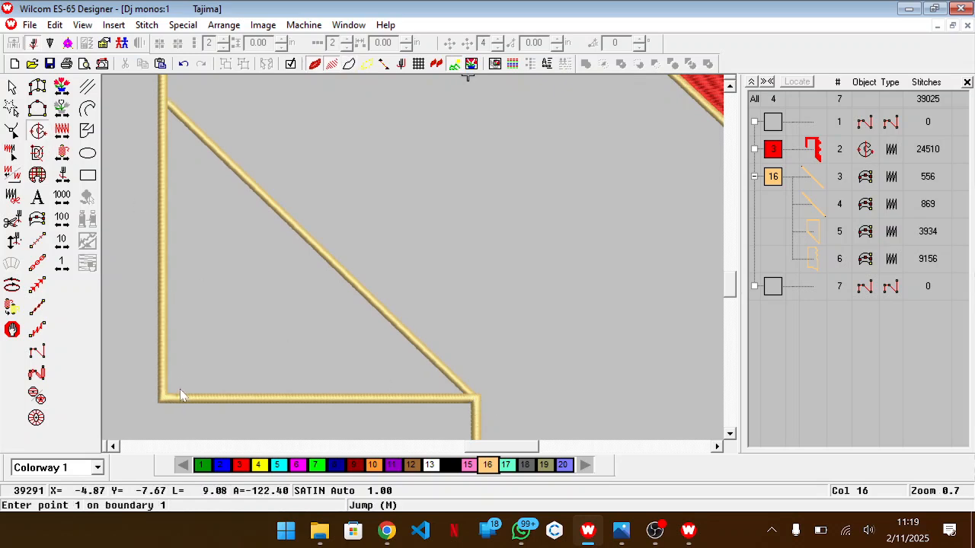
left_click(164, 100)
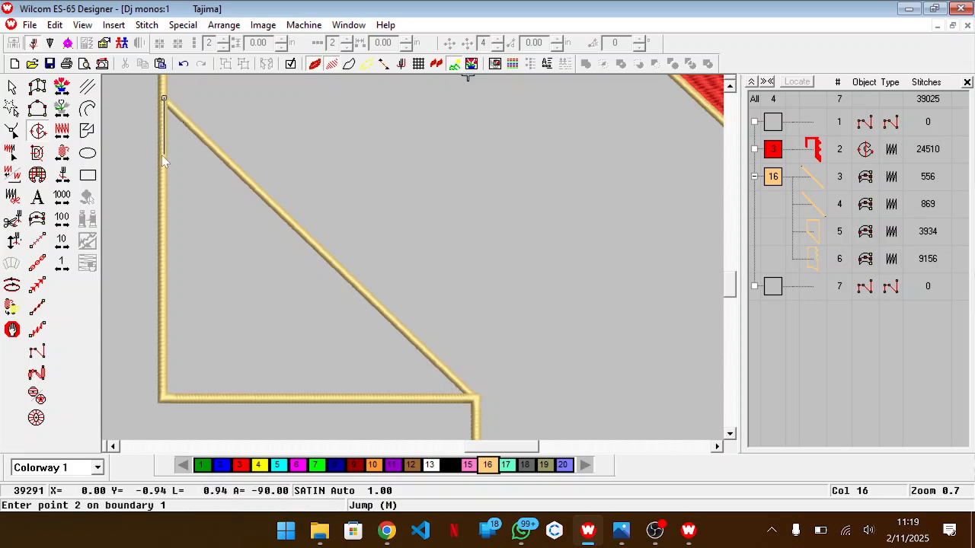
key("Escape")
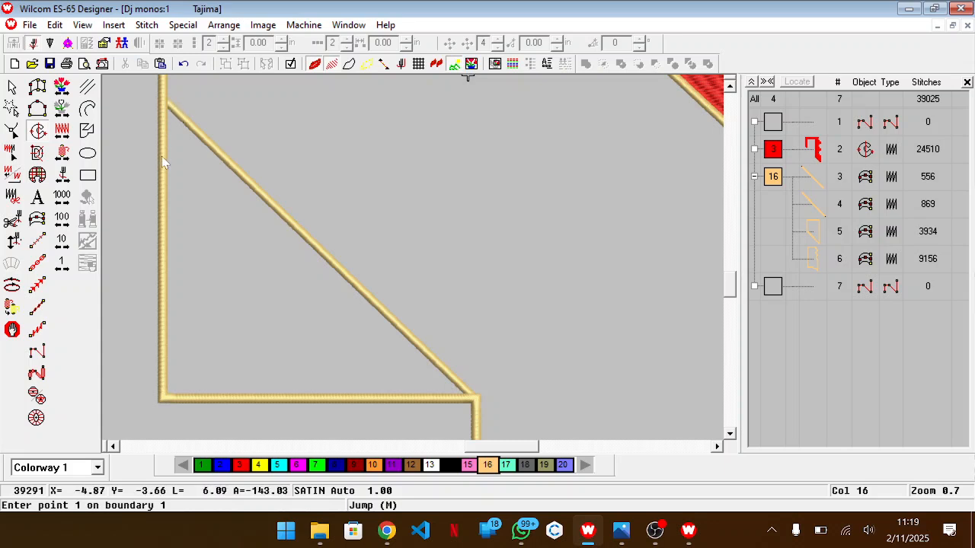
left_click(161, 95)
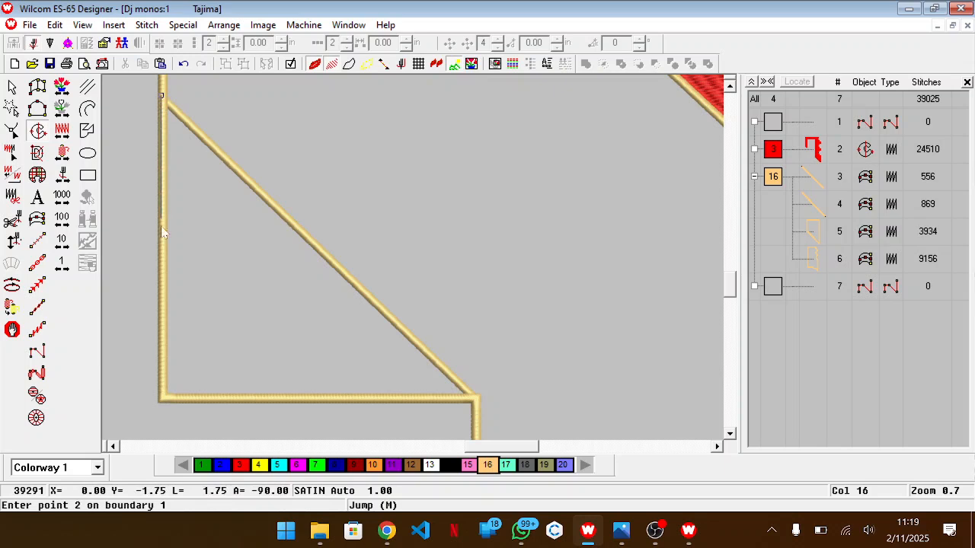
scroll(263, 158, "up", 2)
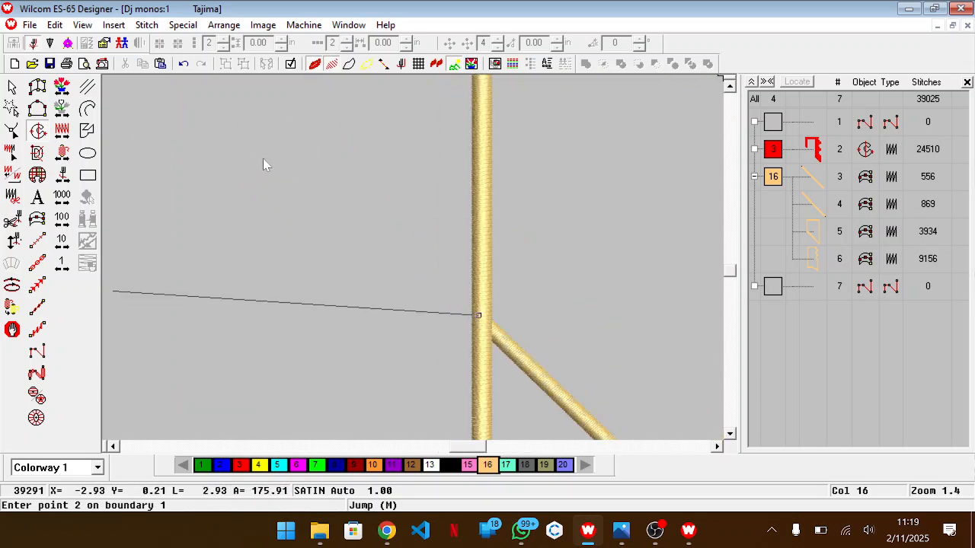
scroll(561, 368, "up", 2)
key("Escape")
Step: Trace the triangle's boundary from the diagonal's upper junction down the vertical outline, across the horizontal edge to the step corner and back up
left_click(551, 396)
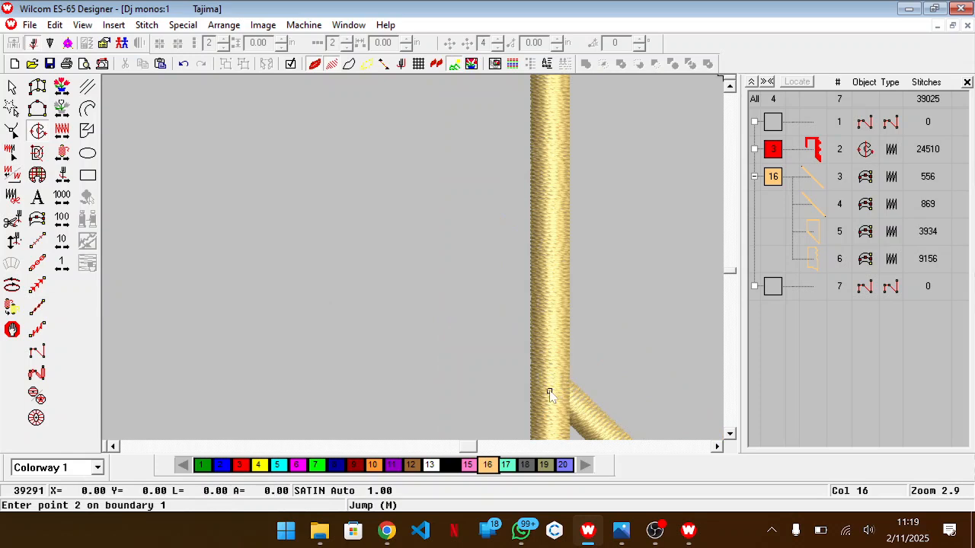
scroll(552, 396, "down", 2)
scroll(549, 391, "down", 6)
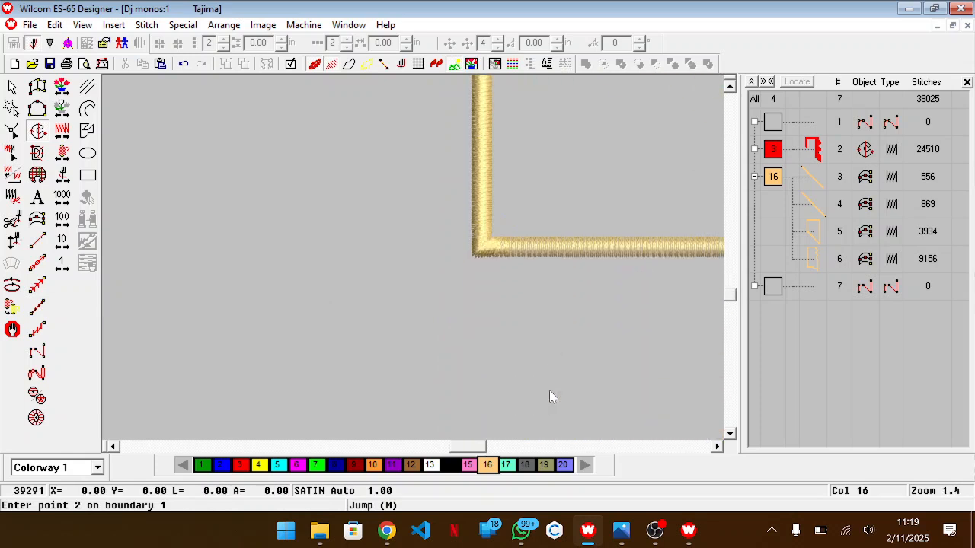
left_click(487, 234)
scroll(604, 240, "down", 2)
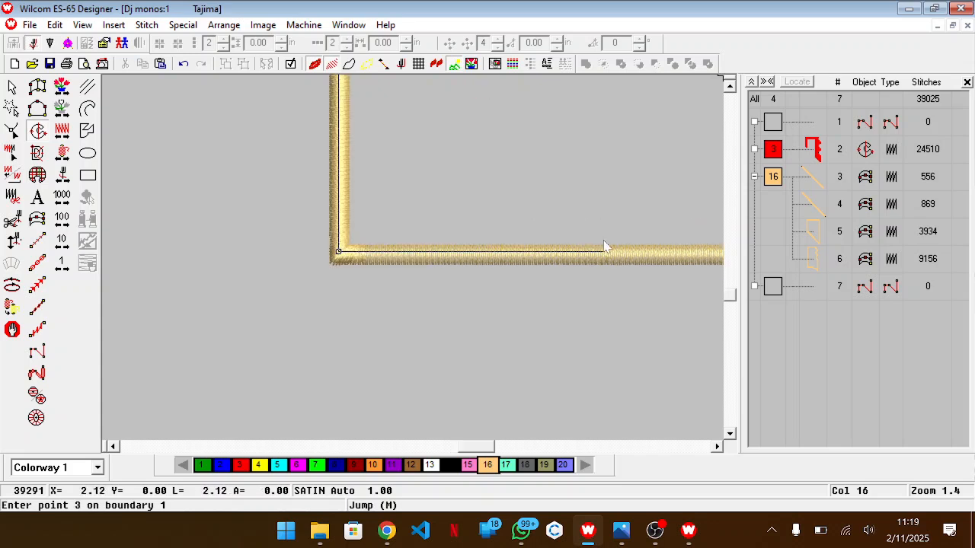
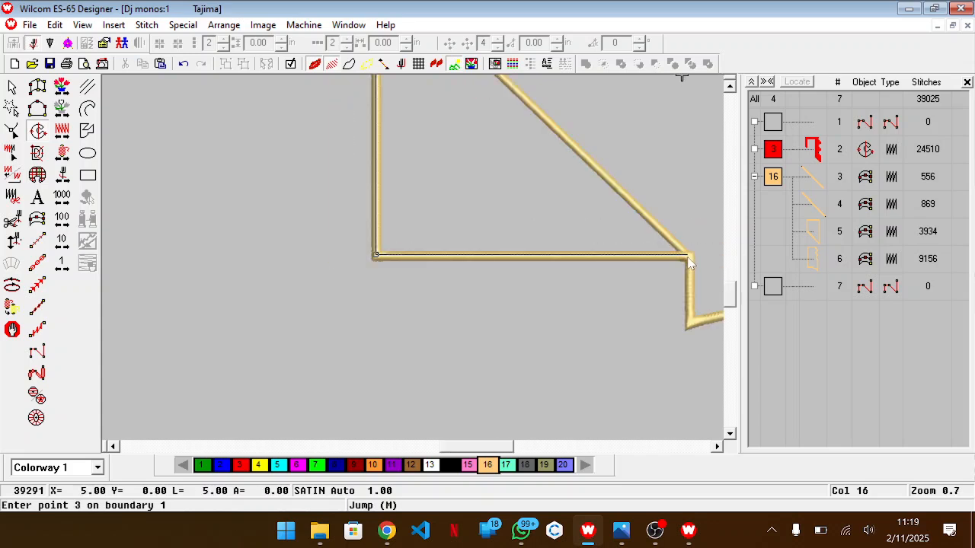
left_click(690, 259)
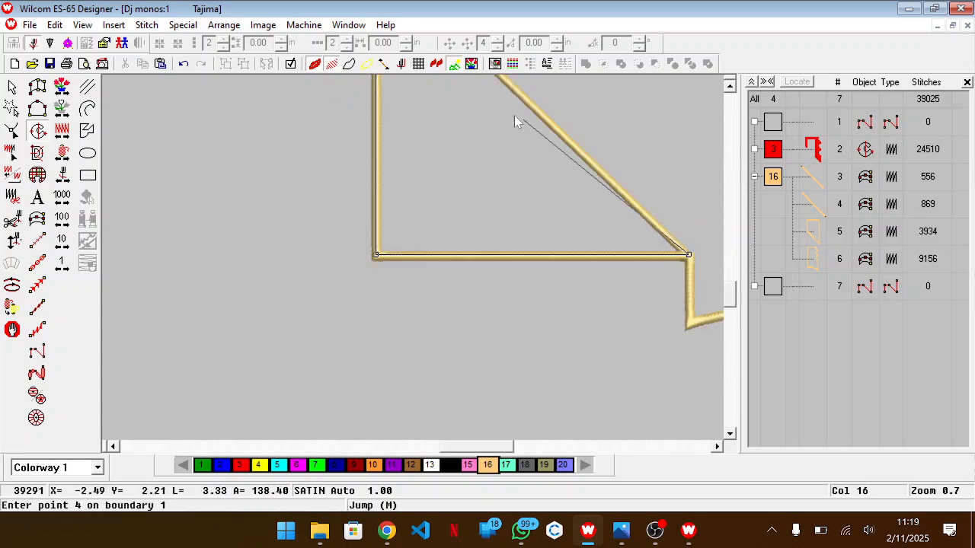
scroll(439, 168, "up", 5)
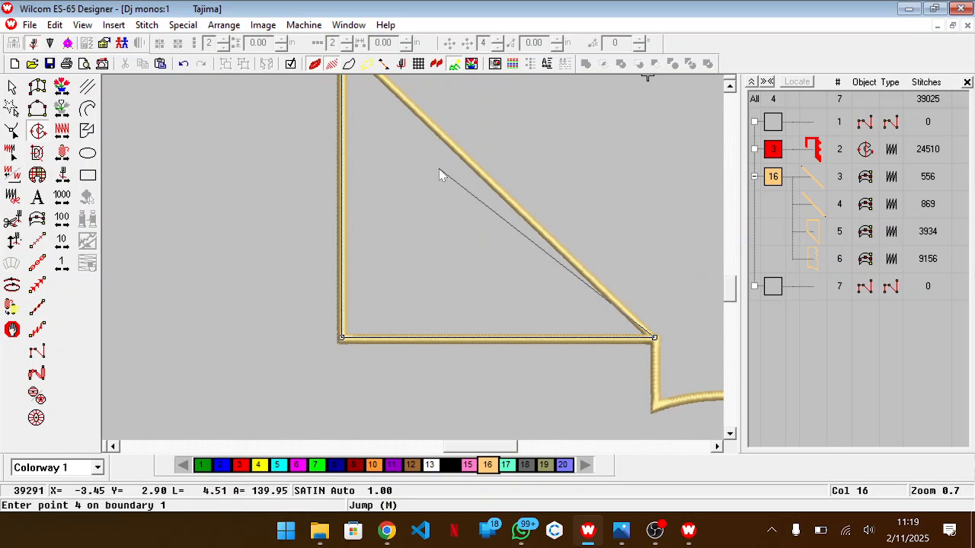
left_click(344, 156)
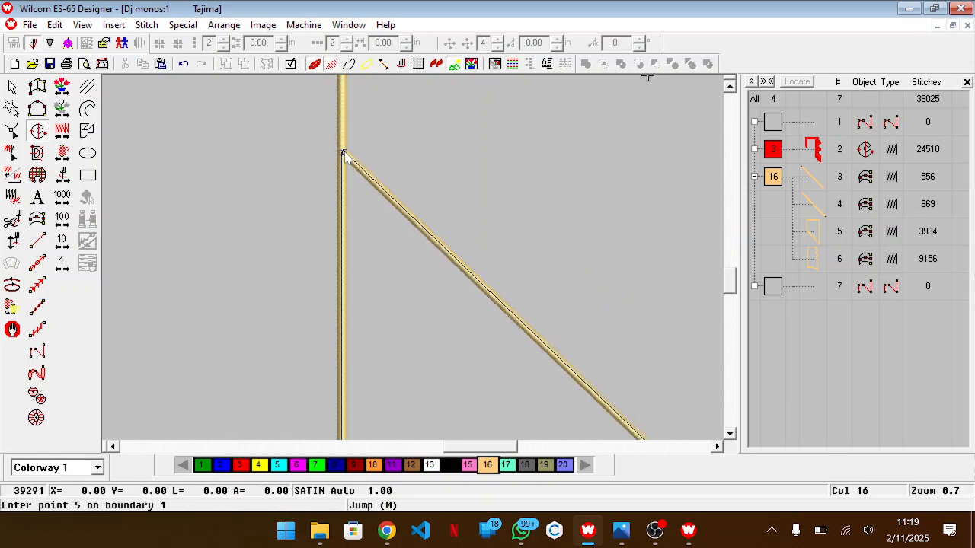
Step: Close the triangle's boundary and generate the colour 16 Complex Fill with the default entry and exit points
key("z")
key("Return")
key("Return")
key("Return")
key("Return")
key("Return")
key("shift+z")
key("shift+z")
scroll(530, 128, "down", 2)
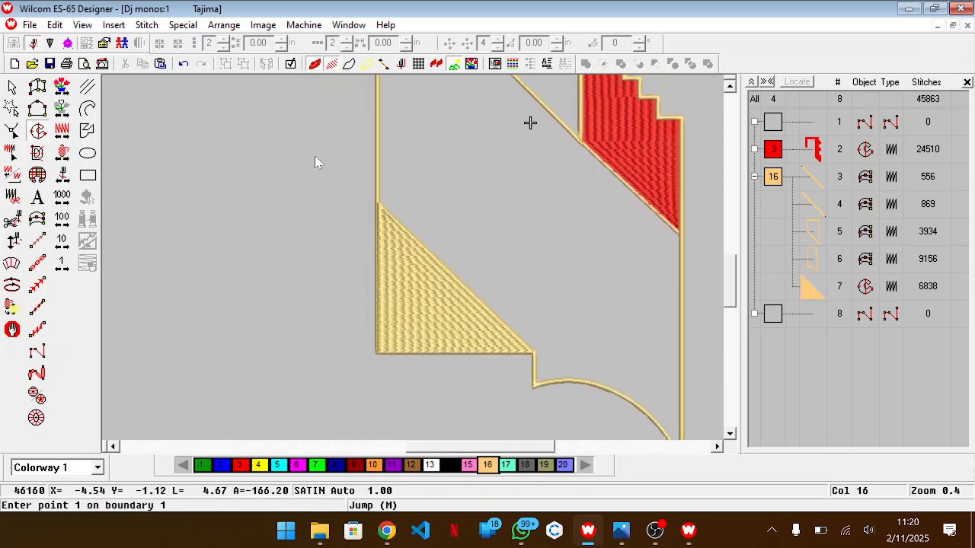
Step: Leave the digitizing tool and move the triangular fill ahead of the gold outlines within colour 16's stitch sequence
scroll(315, 156, "up", 3)
key("Escape")
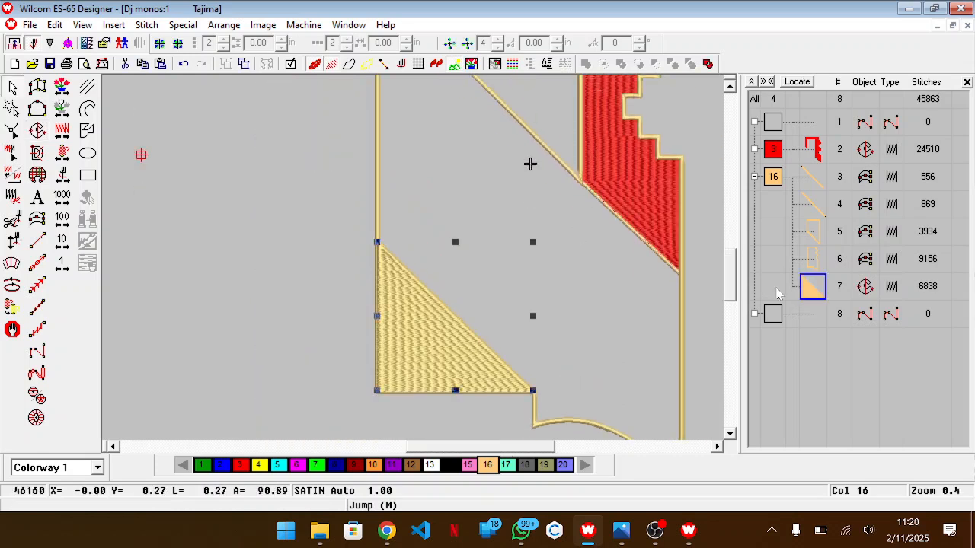
left_click_drag(815, 301, 777, 167)
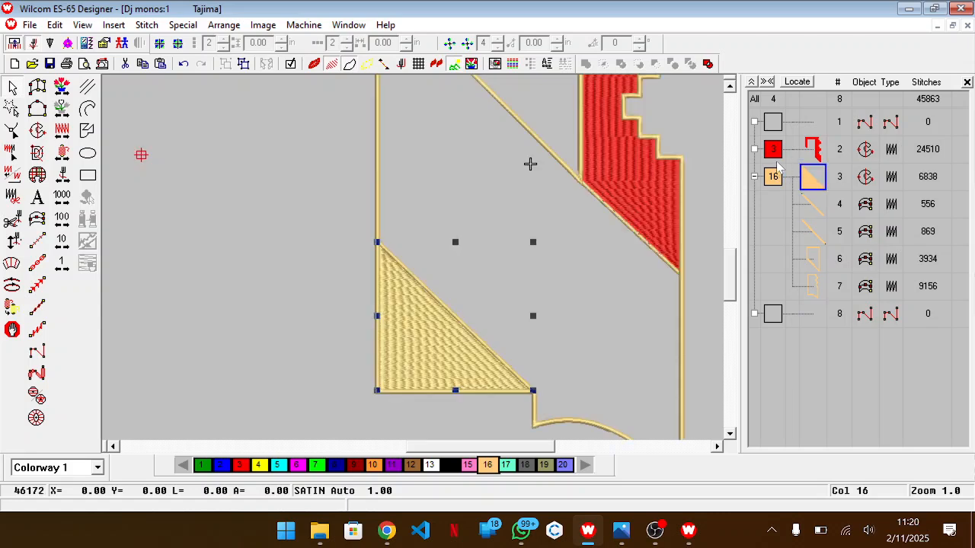
left_click(789, 367)
Step: Start a Complex Fill for the band between the diagonals, tracing from the outer vertical outline past the inner bend to the red panel's inner corner
left_click_drag(474, 448, 500, 449)
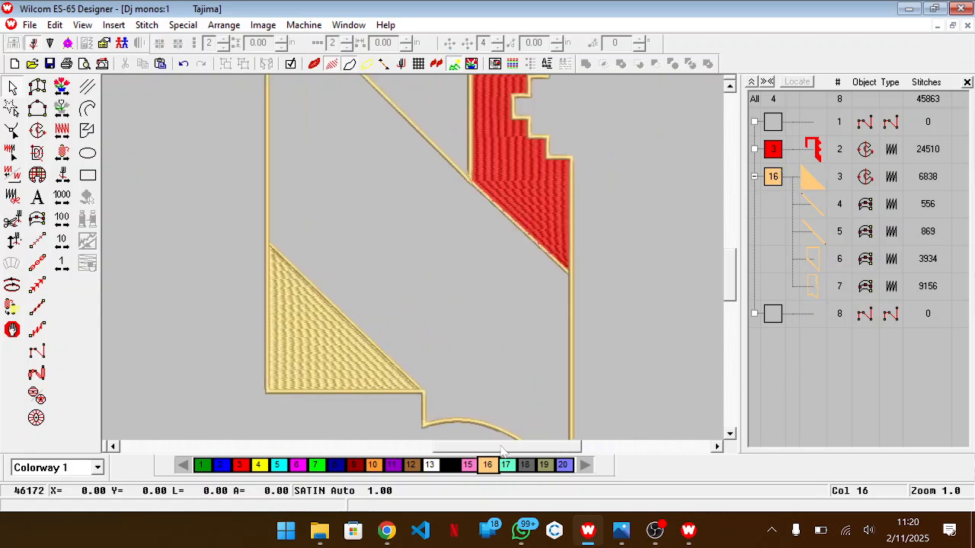
scroll(533, 327, "up", 10)
left_click(38, 132)
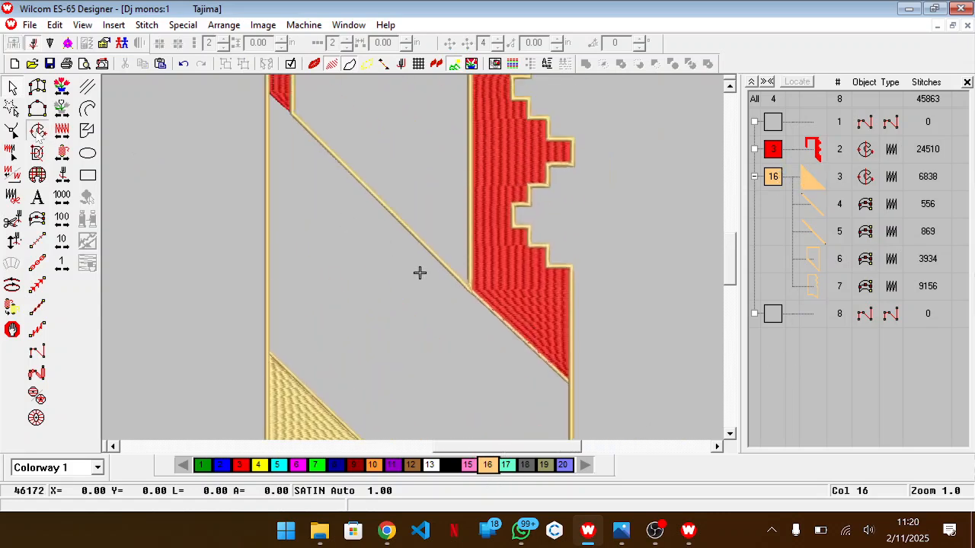
key("z")
scroll(234, 148, "up", 5)
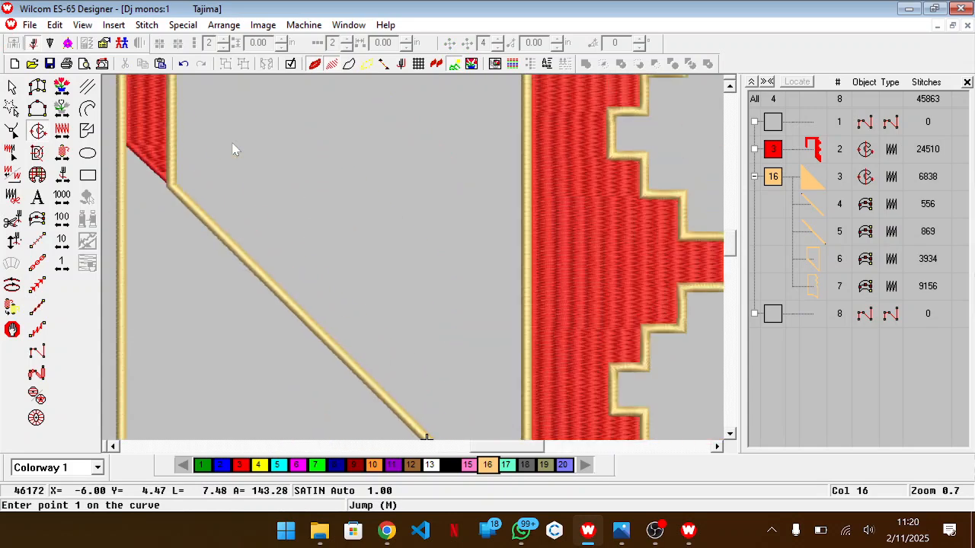
left_click(121, 140)
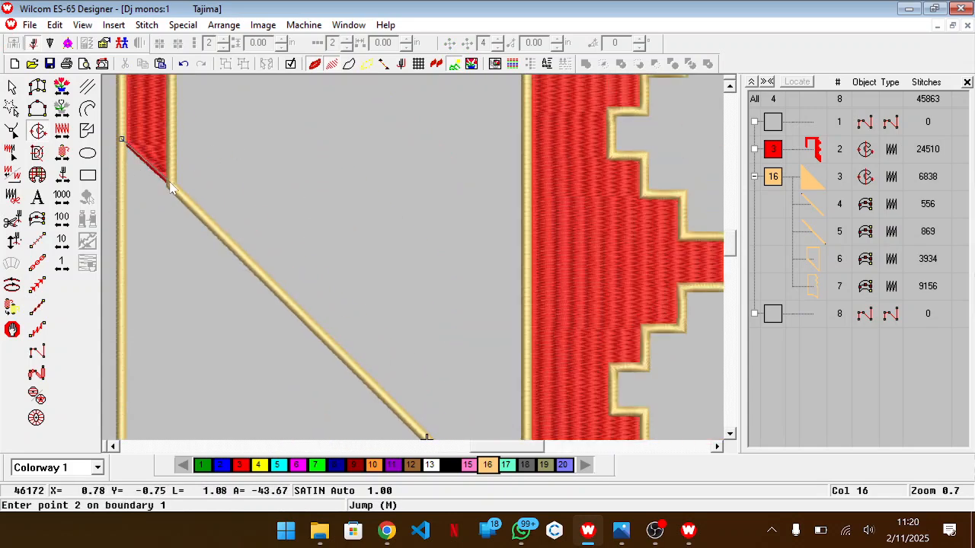
left_click(171, 189)
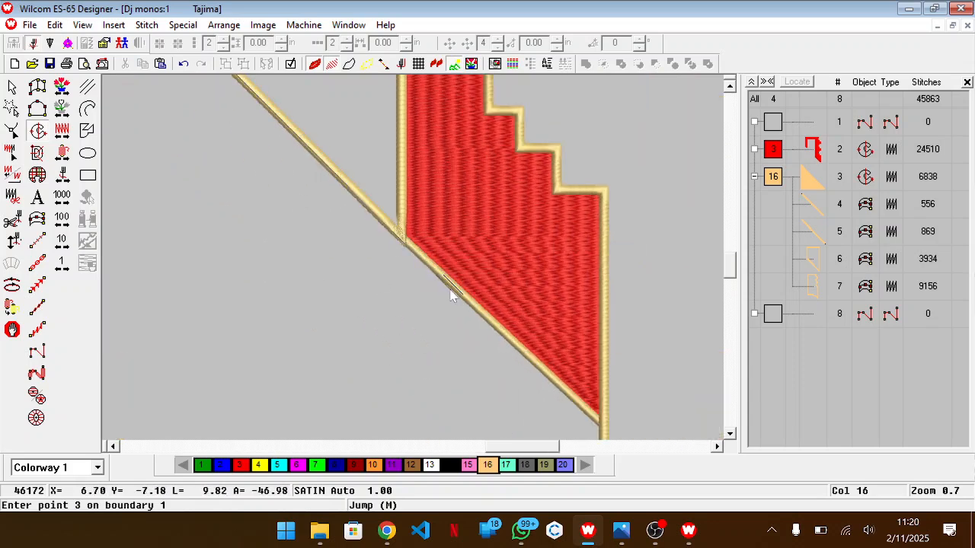
left_click(410, 245)
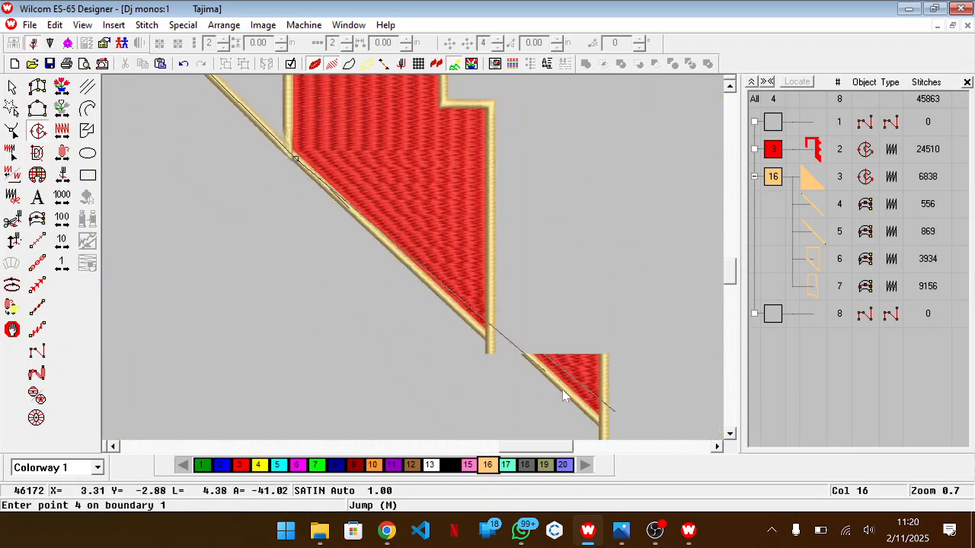
left_click(488, 337)
left_click(457, 381)
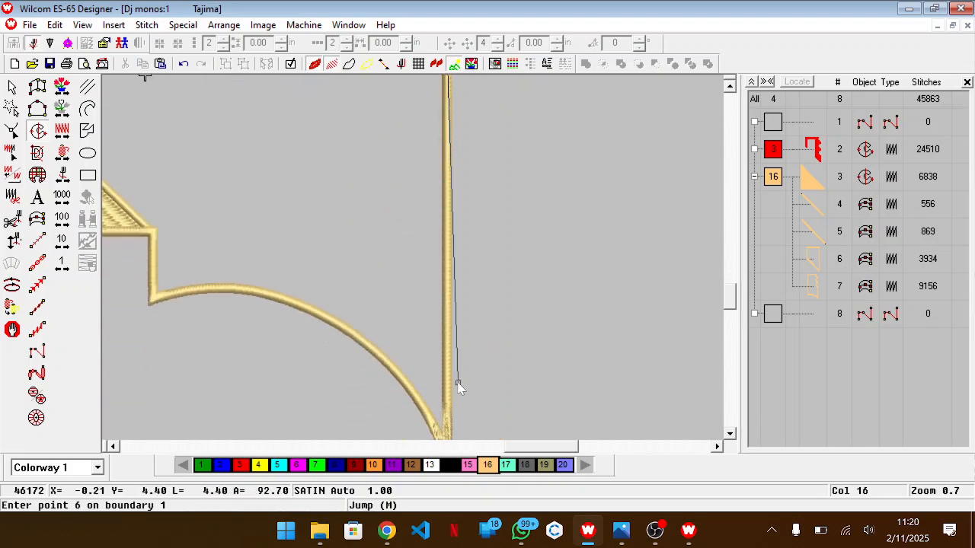
key("BackSpace")
key("BackSpace")
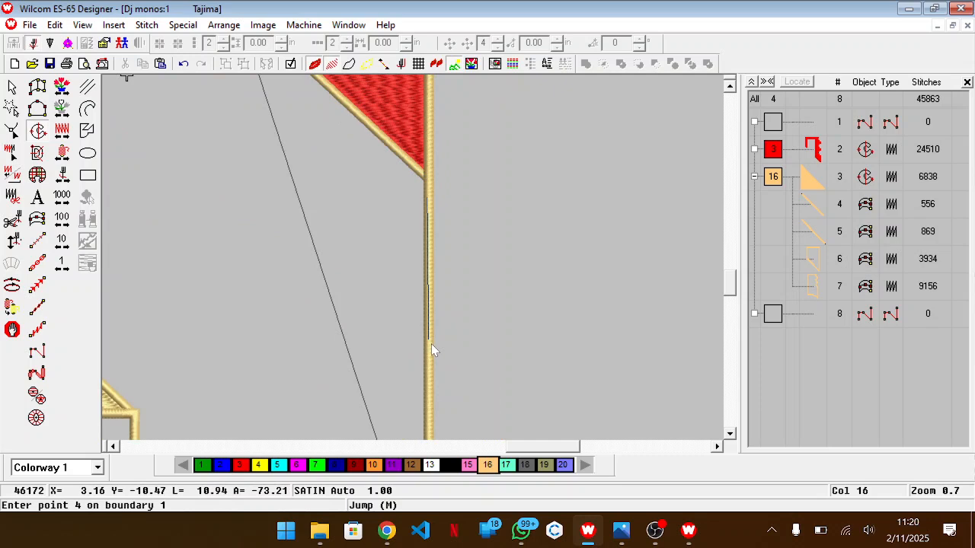
Step: Continue the band's boundary from the divider's outer end down the long vertical outline to the bottom tip and around onto the arc
left_click(429, 179)
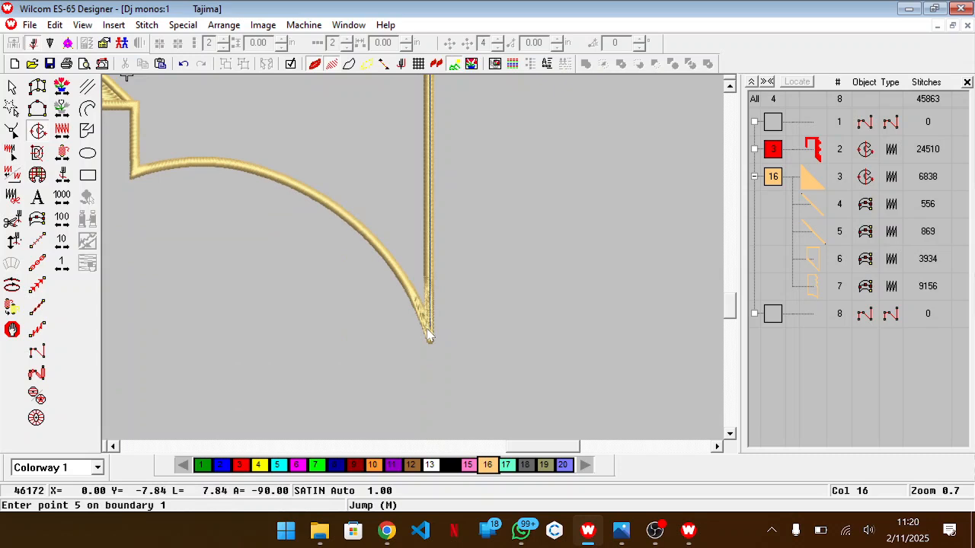
key("z")
key("z")
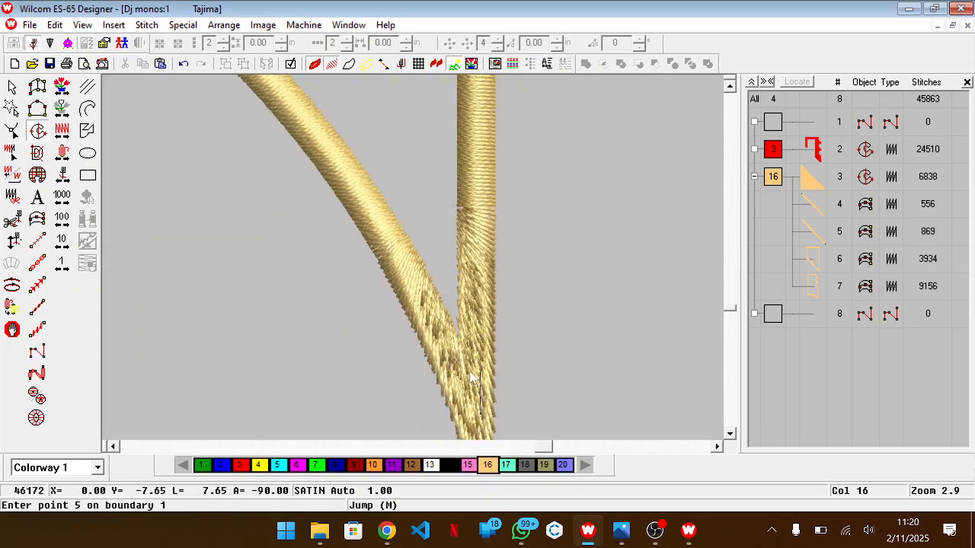
left_click(479, 401)
left_click(459, 381)
left_click(437, 341)
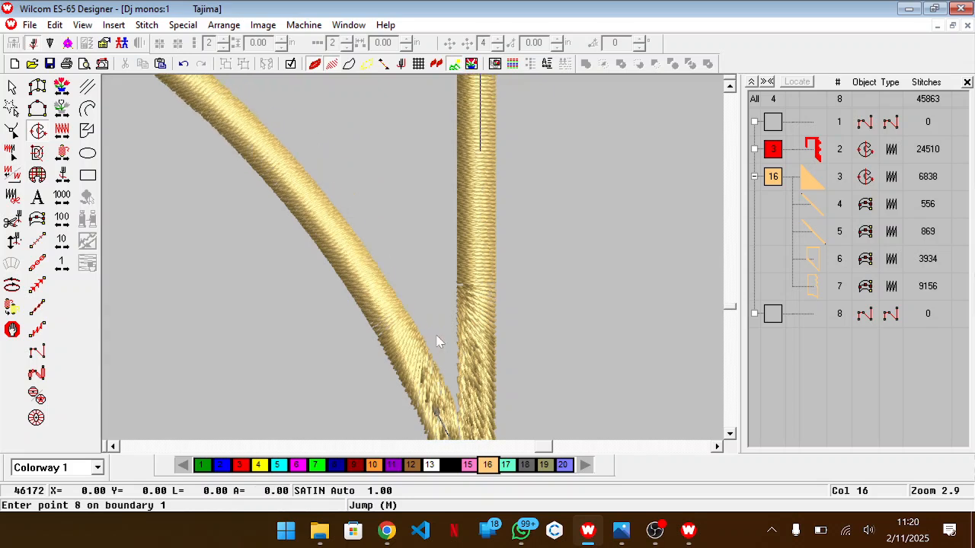
Step: Trace the band's boundary back along the lower arc to the notch and up its short vertical edge to the triangle's corner
key("shift+z")
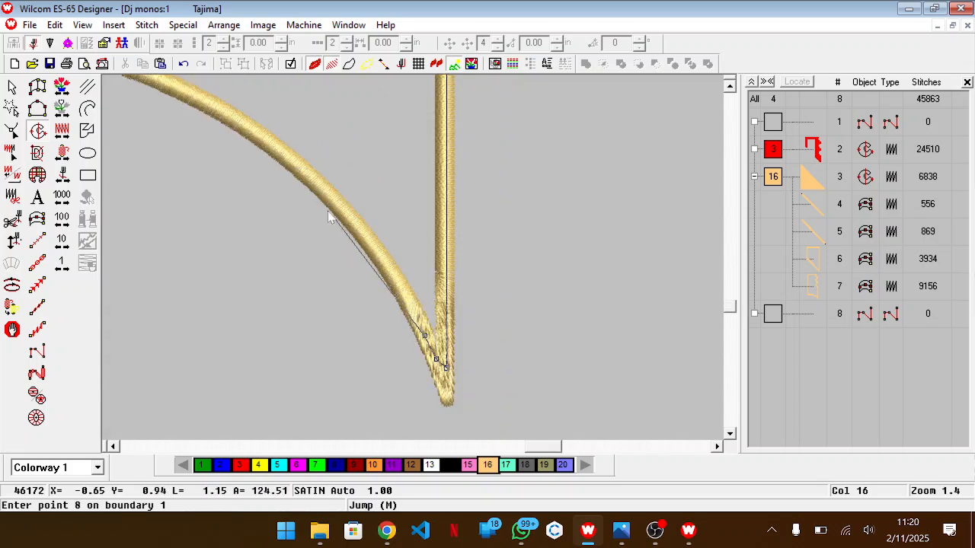
left_click(371, 245)
left_click(249, 129)
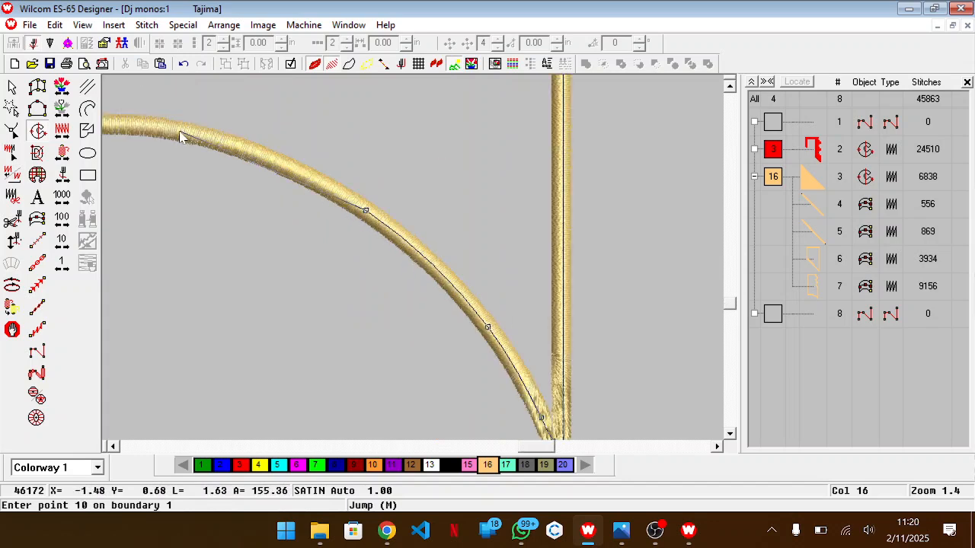
left_click(179, 131)
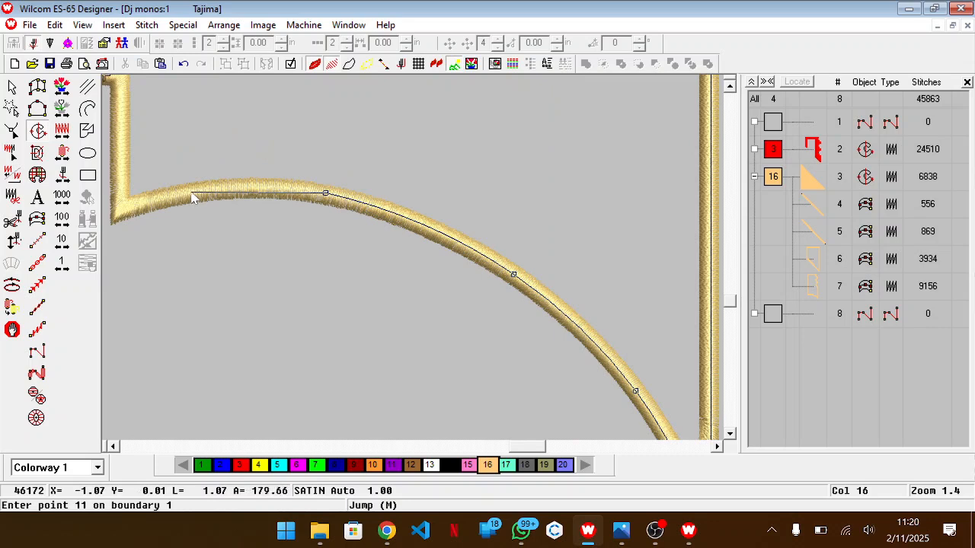
left_click(191, 198)
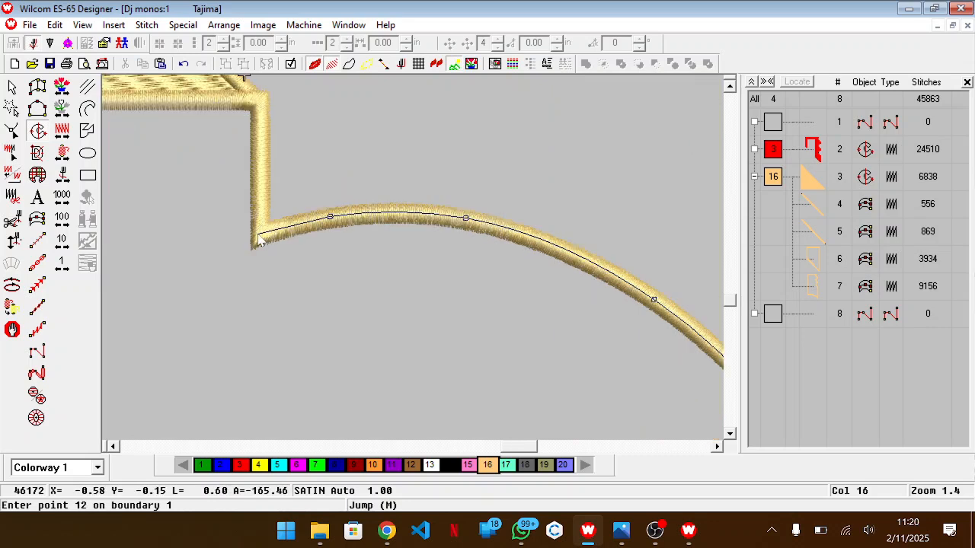
left_click(262, 232)
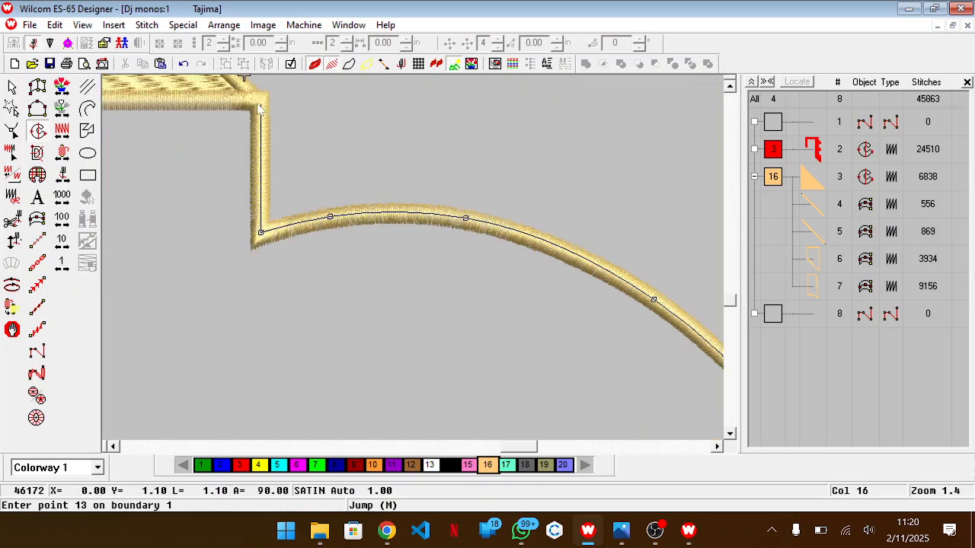
key("shift+z")
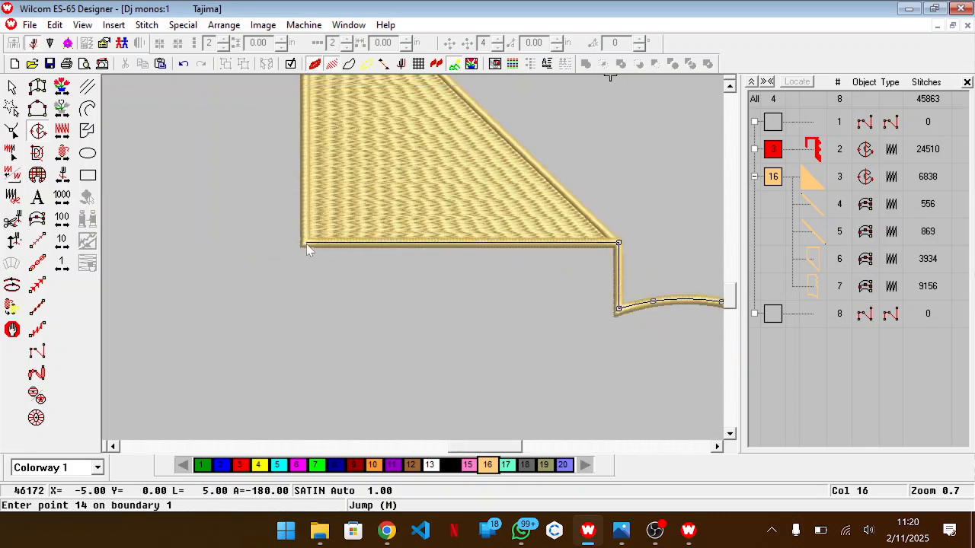
left_click(306, 243)
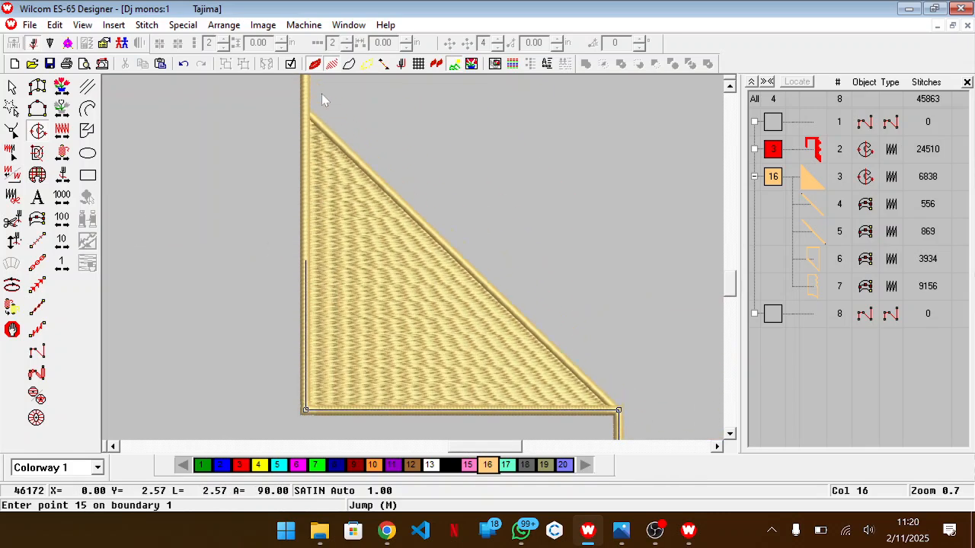
scroll(321, 94, "up", 4)
scroll(322, 93, "down", 5)
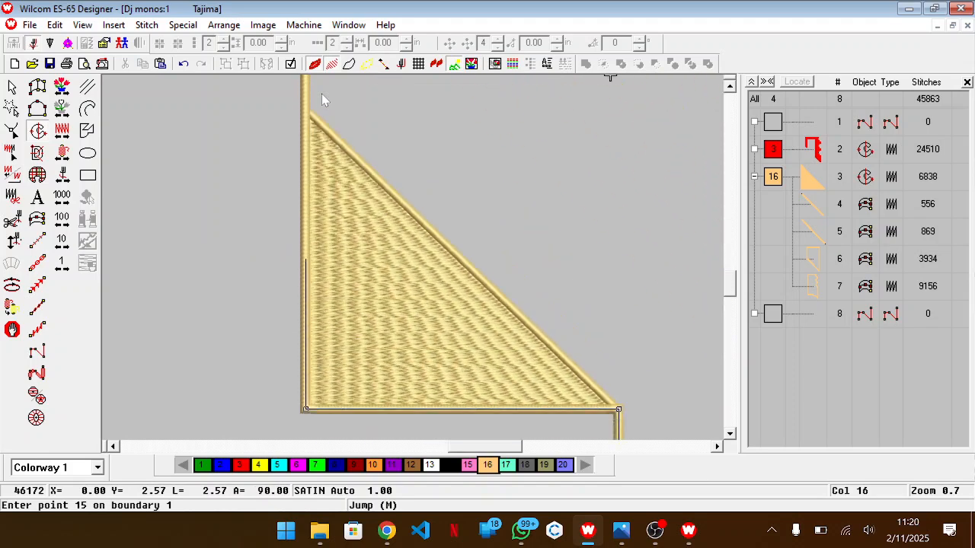
key("BackSpace")
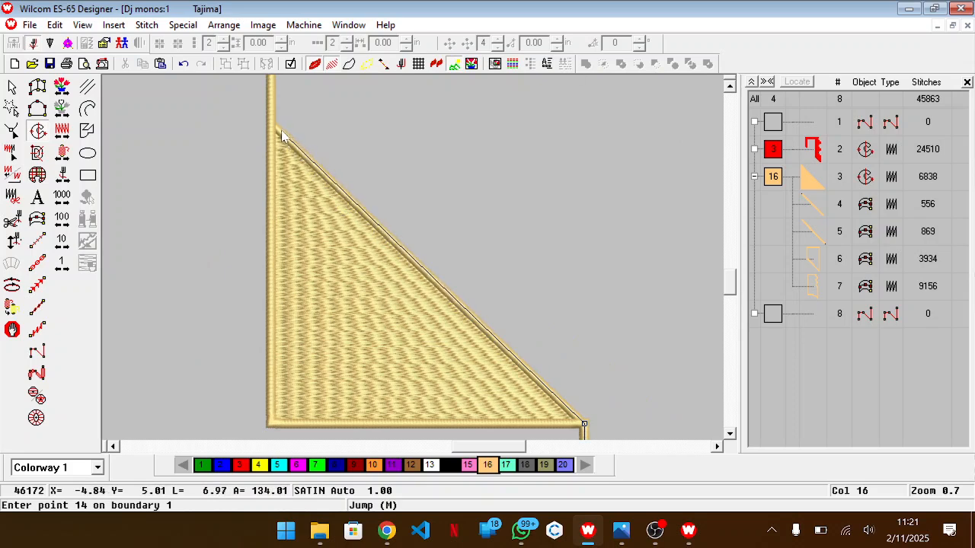
Step: Run the boundary along the lower diagonal to its outer end, close it, and generate the Complex Fill with default entry and exit points
left_click(271, 127)
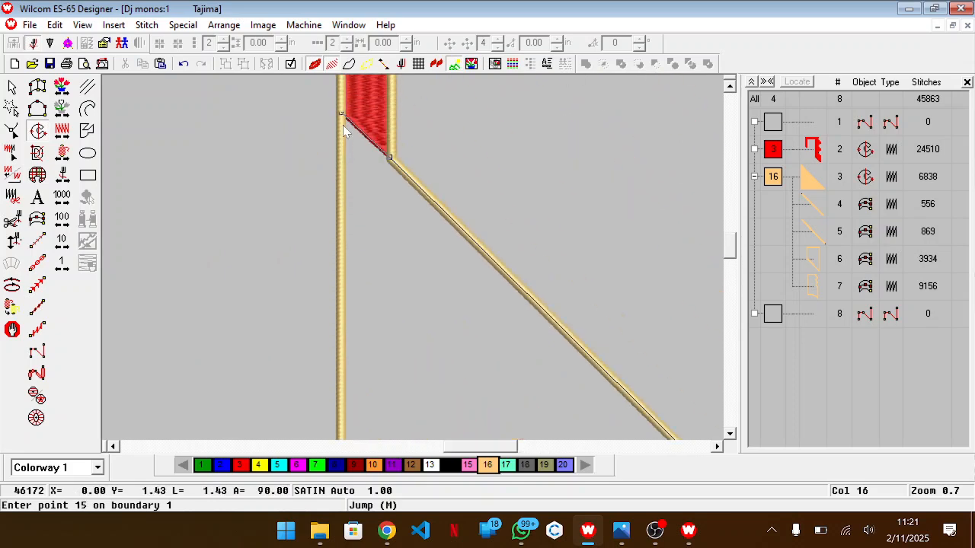
key("Return")
key("Return")
key("Return")
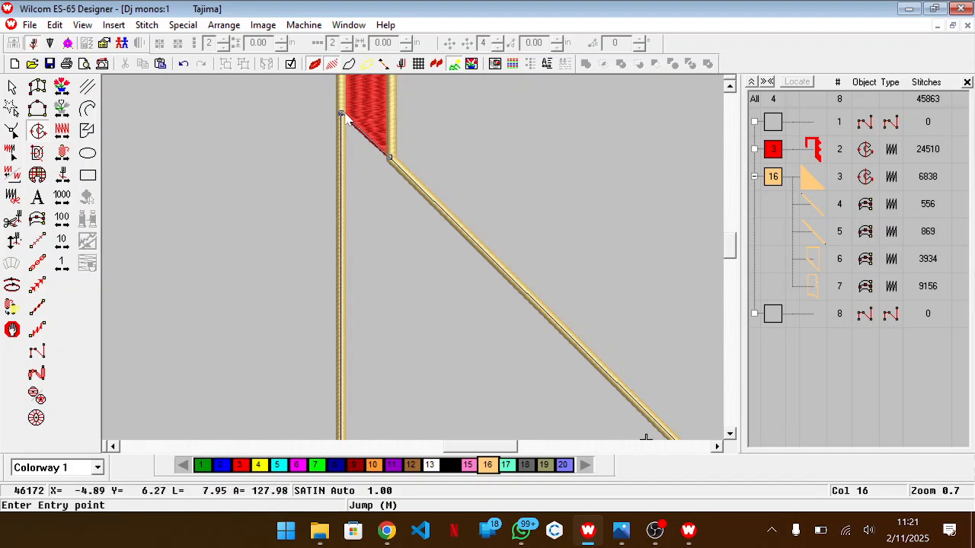
scroll(348, 120, "down", 1)
key("z")
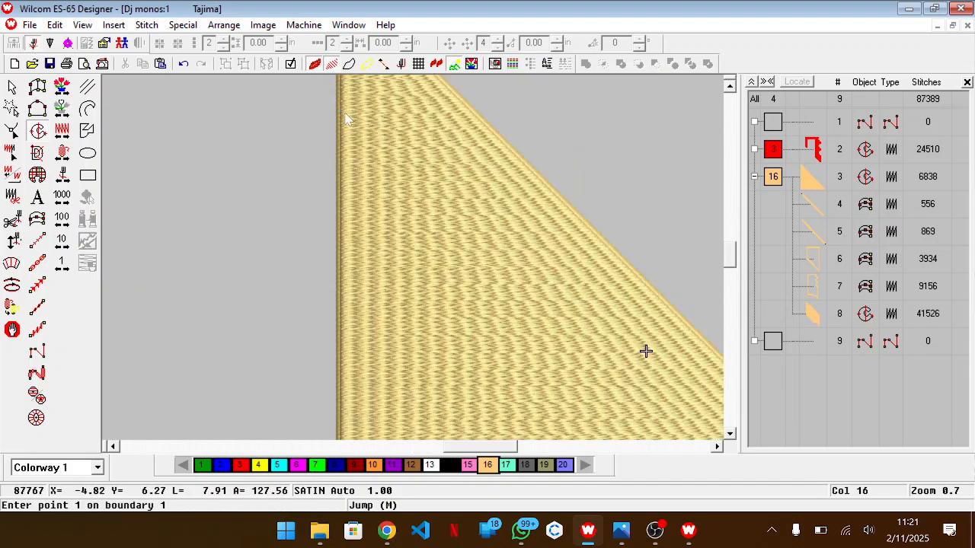
Step: Leave the digitizing tool and move the band fill ahead of the outlines and the red panel fill in the stitch sequence
key("Escape")
key("0")
left_click_drag(817, 318, 779, 177)
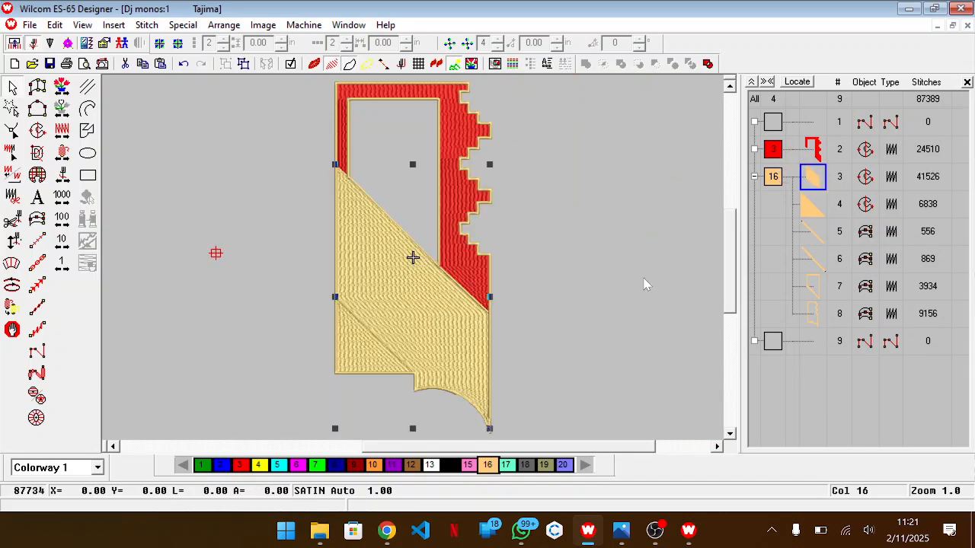
left_click_drag(814, 189, 778, 148)
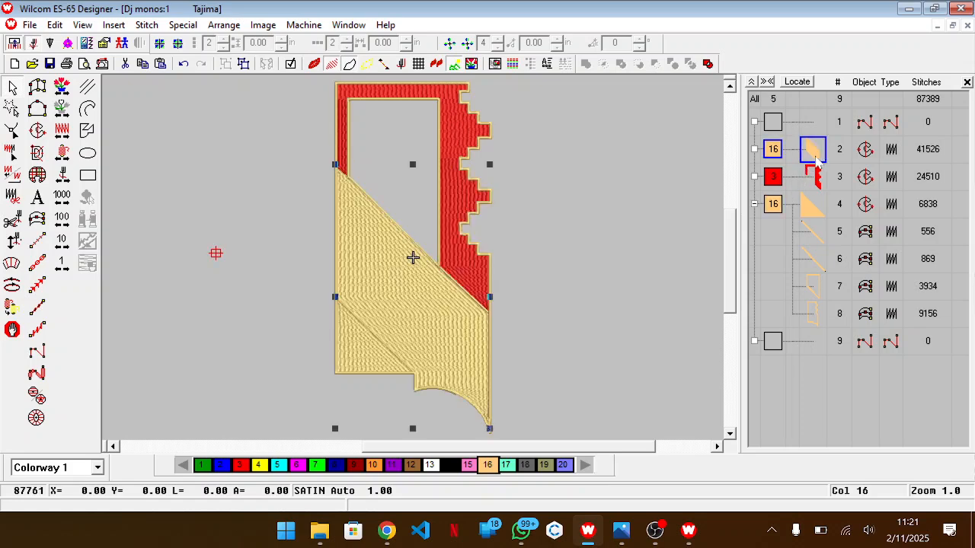
scroll(627, 238, "up", 2)
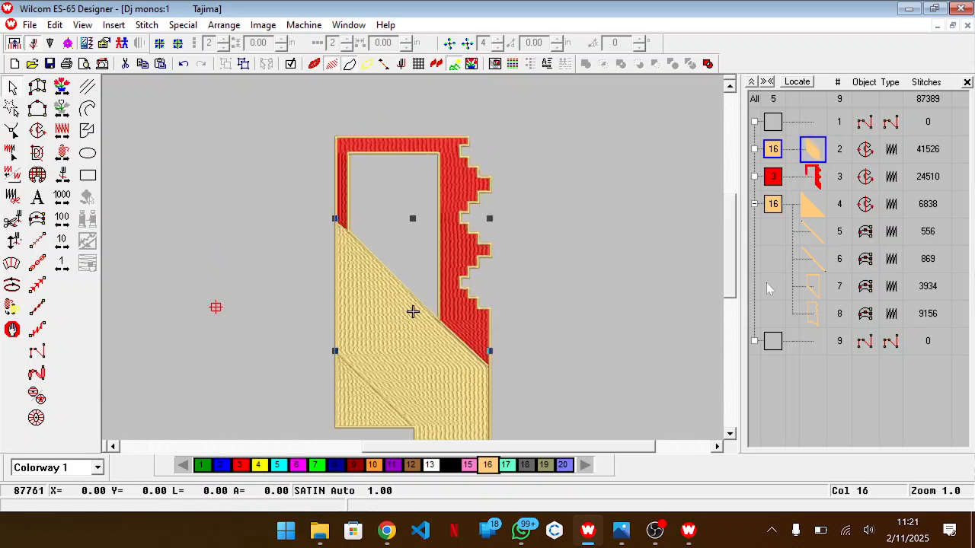
Step: Change the band fill's stitch type to Program Split in its object properties
key("z")
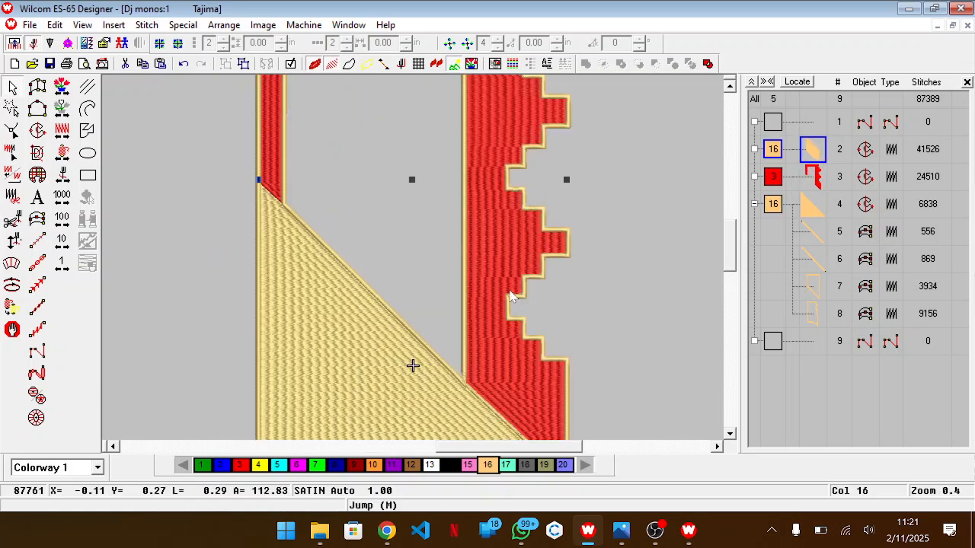
double_click(442, 259)
left_click(490, 156)
left_click(441, 202)
Step: Apply a small brick-like pattern of staggered short dashes to the band fill
left_click(486, 177)
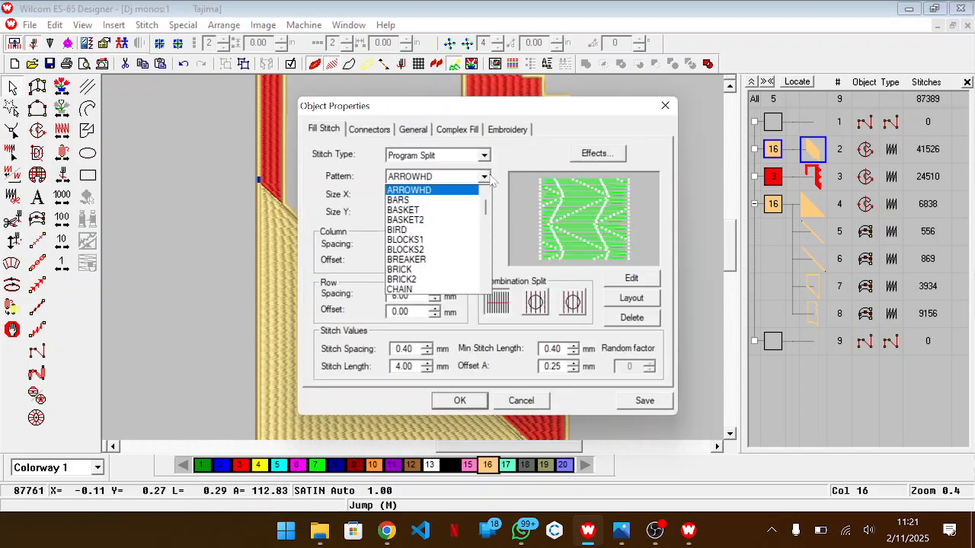
key("Down")
key("Down")
key("Down")
key("Down")
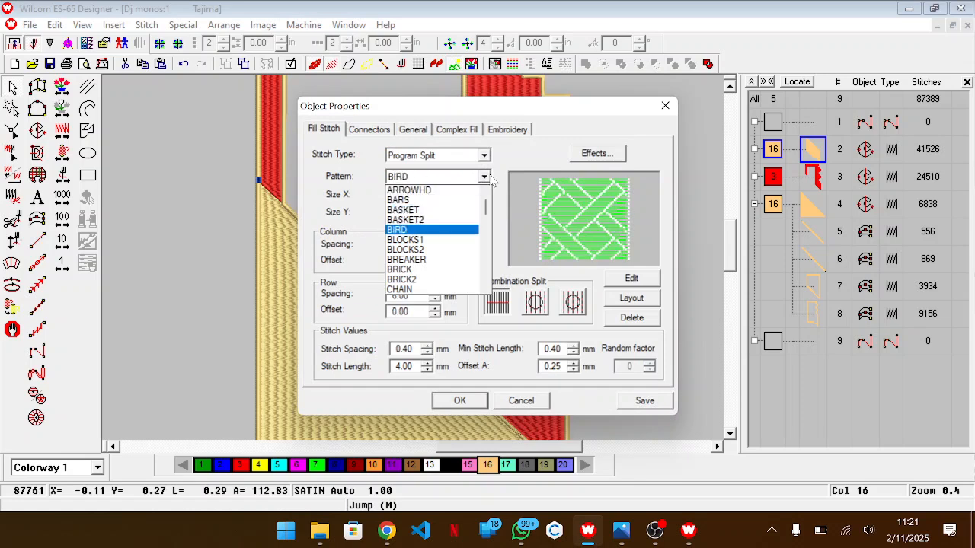
key("Down")
key("Down")
key("Down")
key("Down")
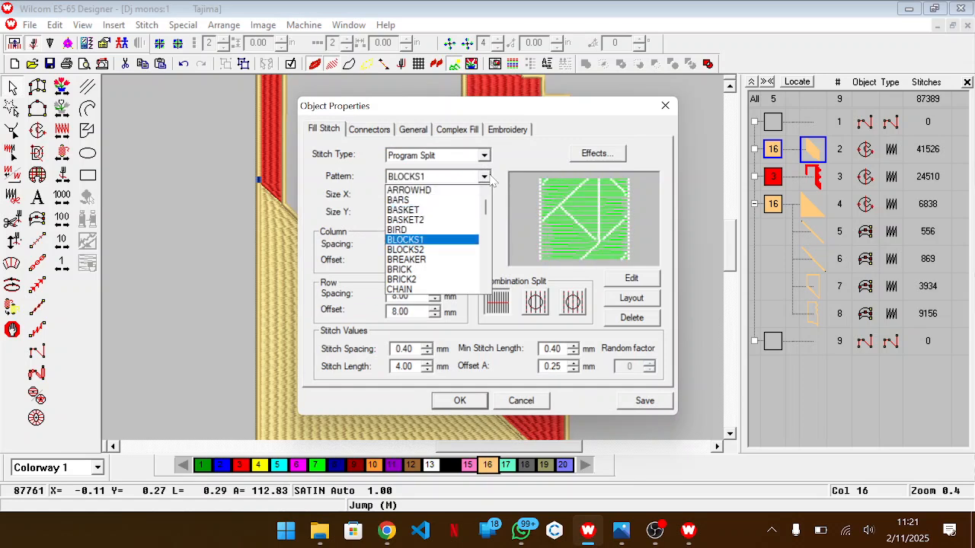
key("Return")
key("Return")
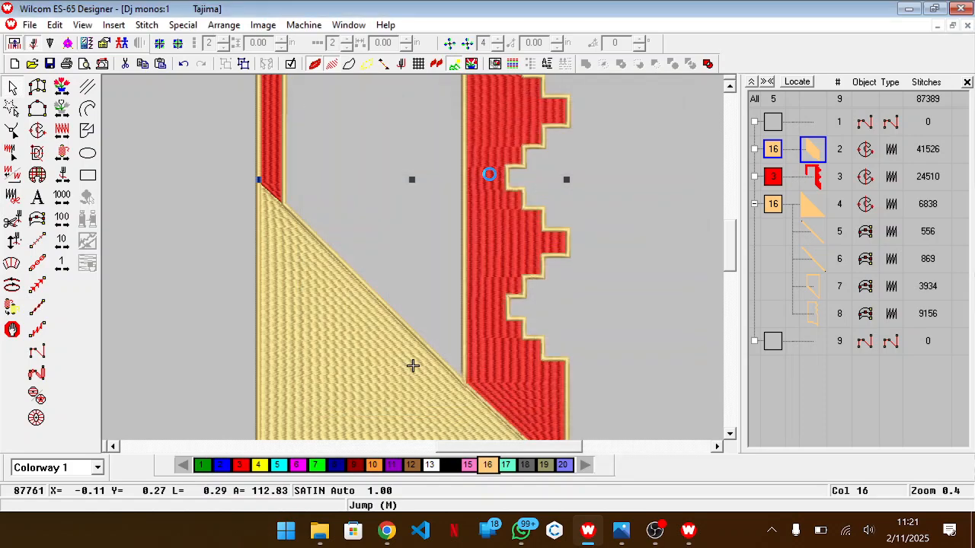
scroll(418, 338, "down", 5)
key("z")
key("alt+Tab")
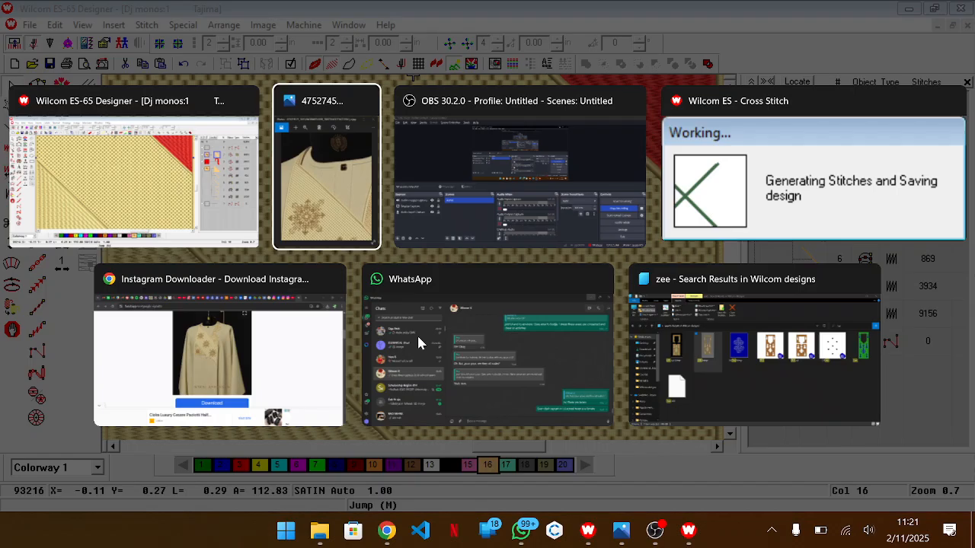
key("alt+Tab")
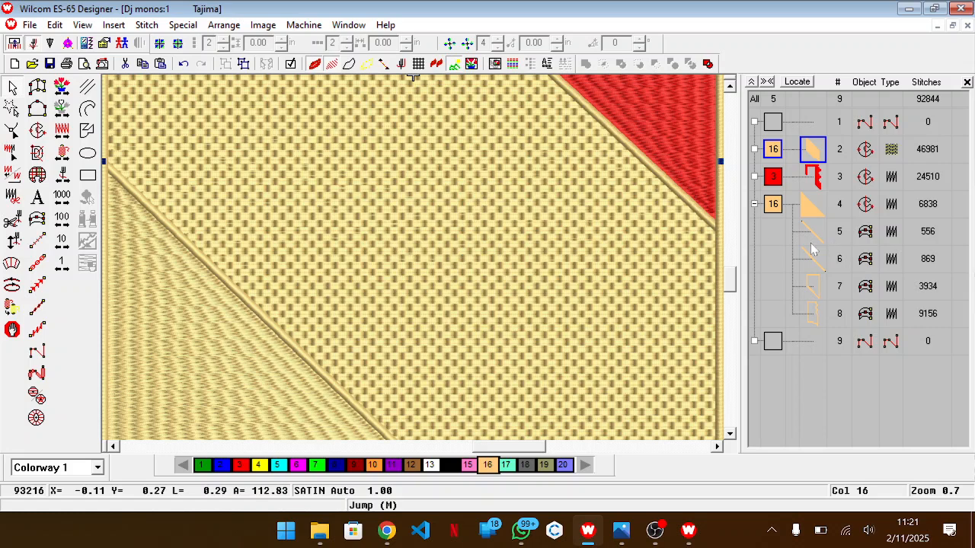
Step: Recolour the red panel fill with colour 16
left_click(780, 252)
left_click(818, 180)
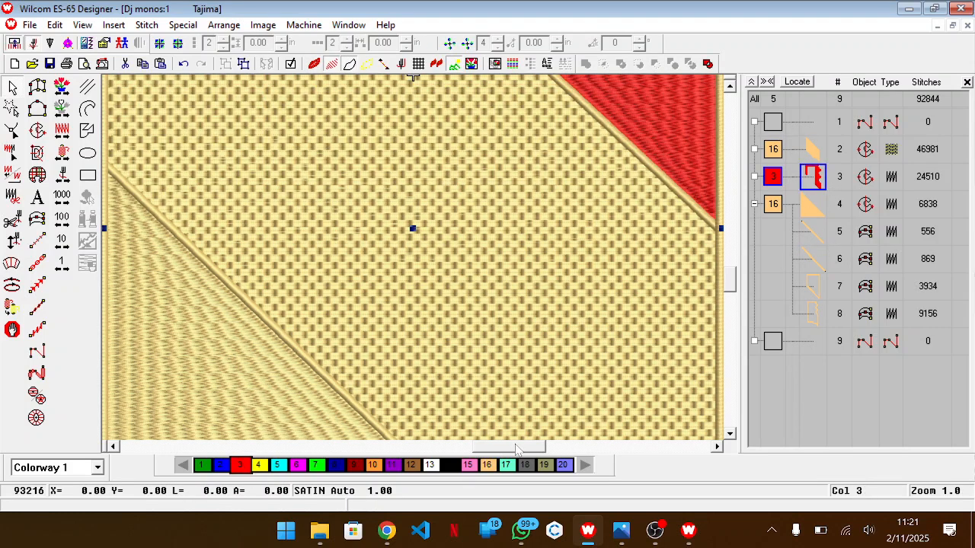
left_click(487, 467)
Step: Select the stepped panel fill together with the triangular fill and change their stitch type to Program Split
left_click(813, 207, "ctrl")
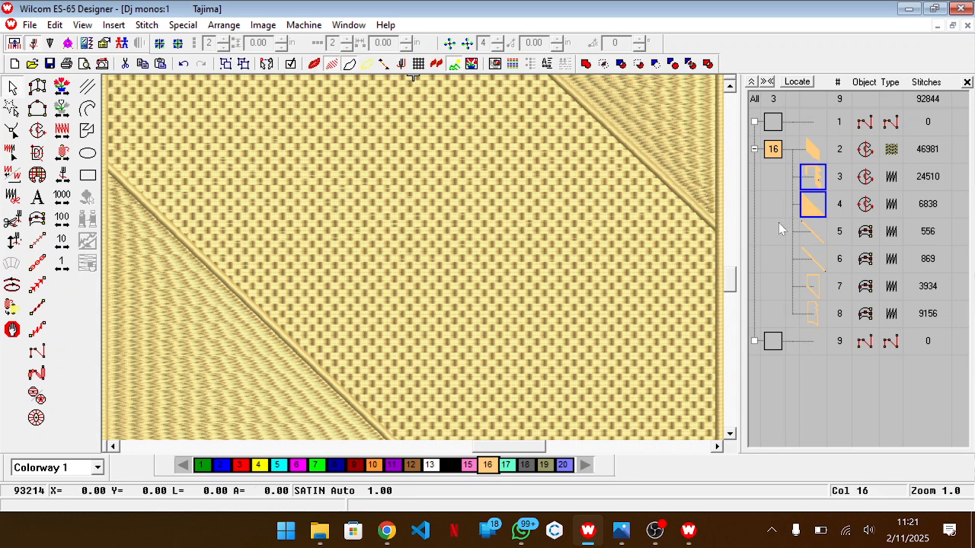
double_click(820, 188)
left_click(490, 155)
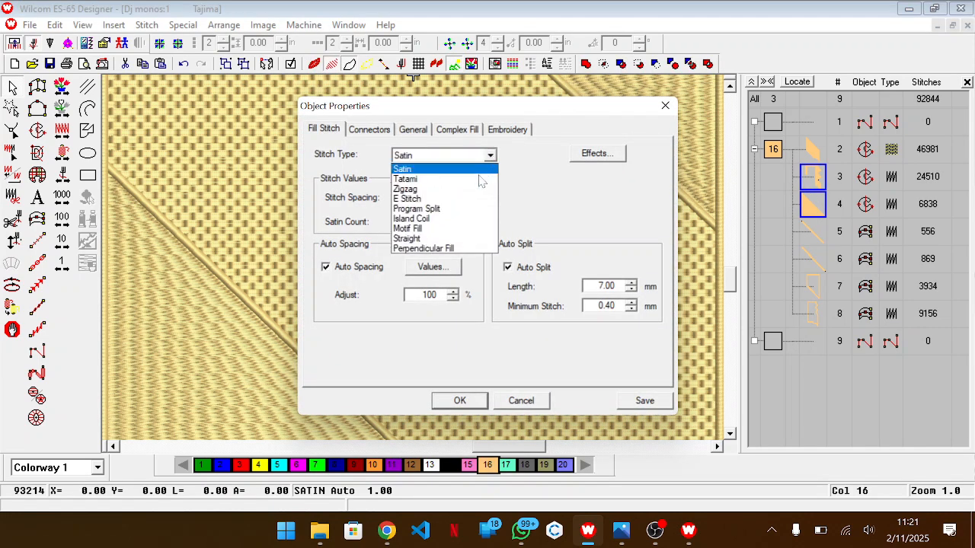
left_click(487, 208)
Step: Apply the BASKET2 split pattern to the panel and triangle fills
left_click(483, 178)
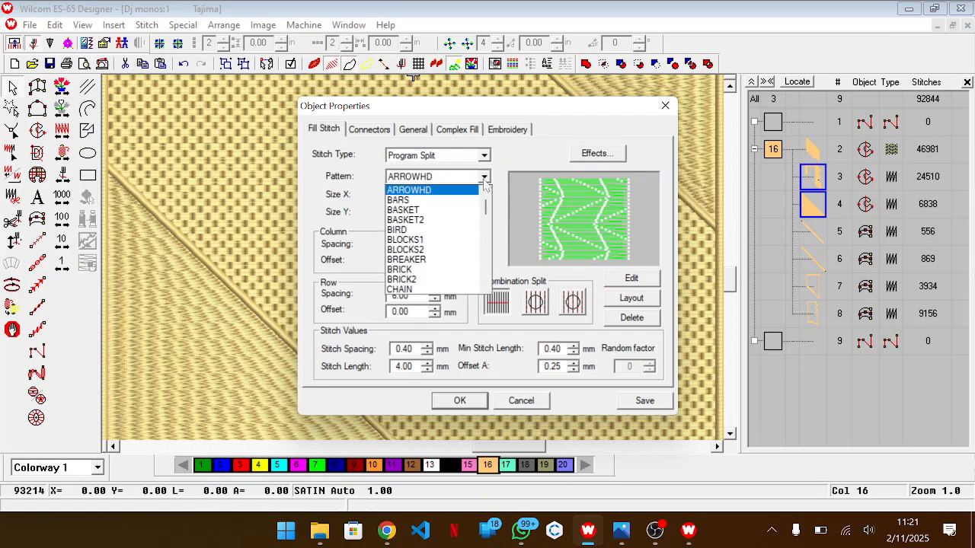
key("Down")
key("Down")
key("Down")
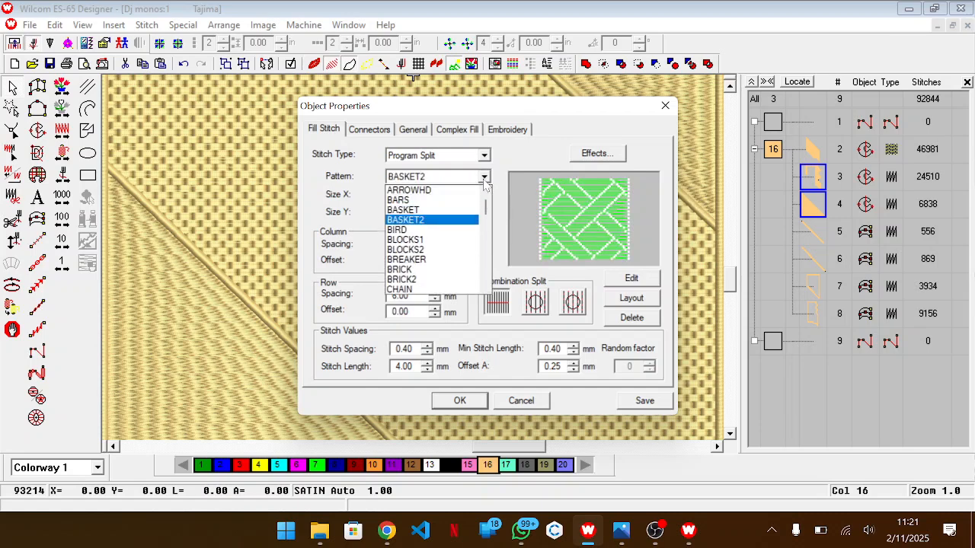
key("Return")
key("Return")
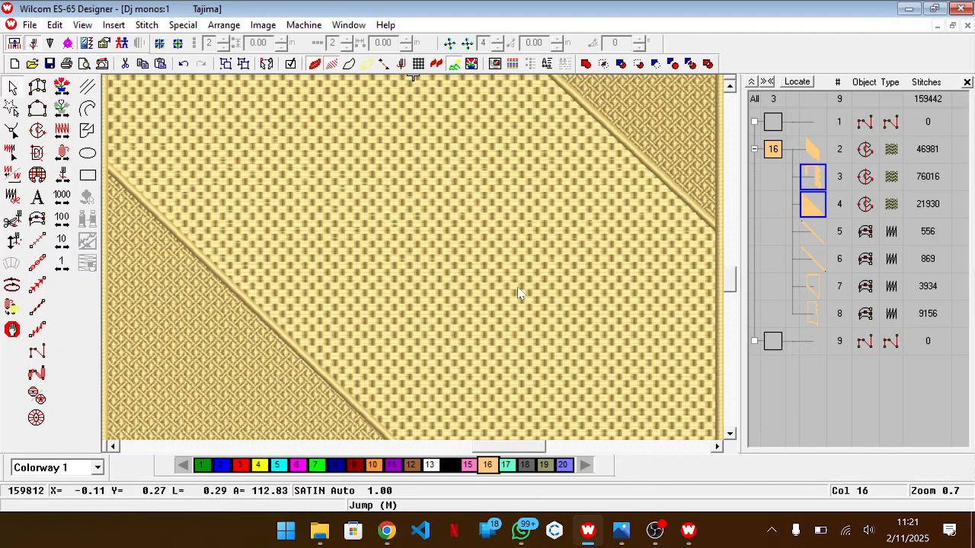
Step: Compare the pattern of the panel and triangle fills with the embroidery texture in the reference photo
scroll(518, 294, "down", 1)
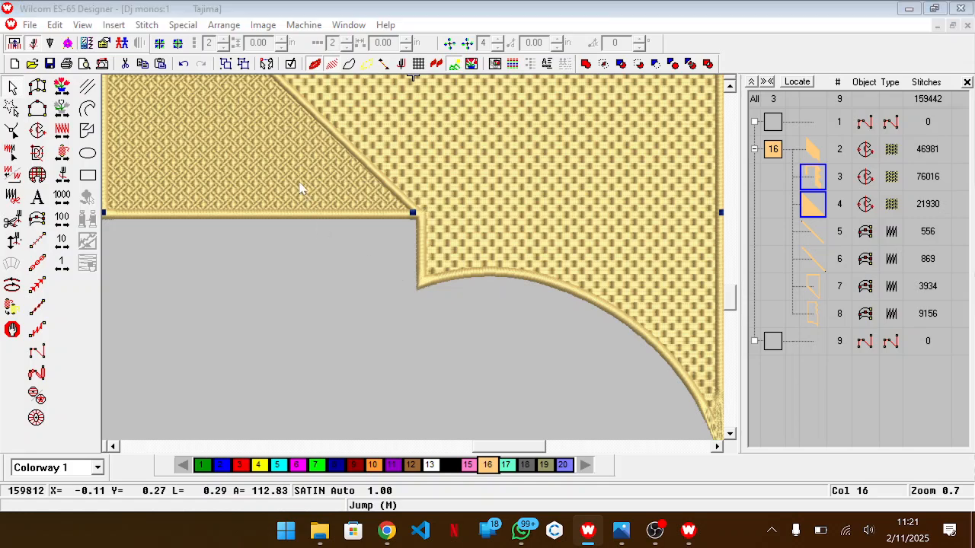
key("alt+Tab")
scroll(219, 336, "up", 2)
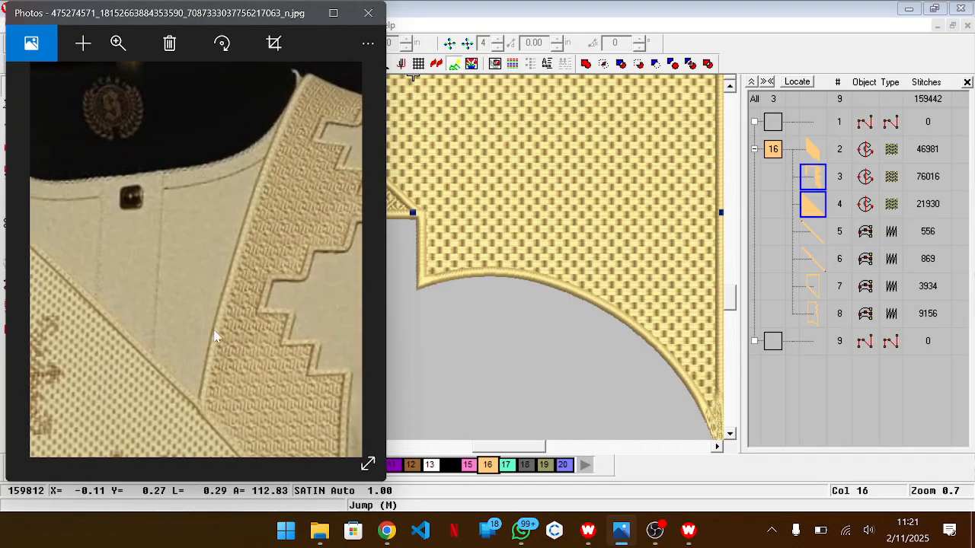
left_click_drag(261, 351, 204, 314)
left_click_drag(509, 450, 487, 449)
key("alt+Tab")
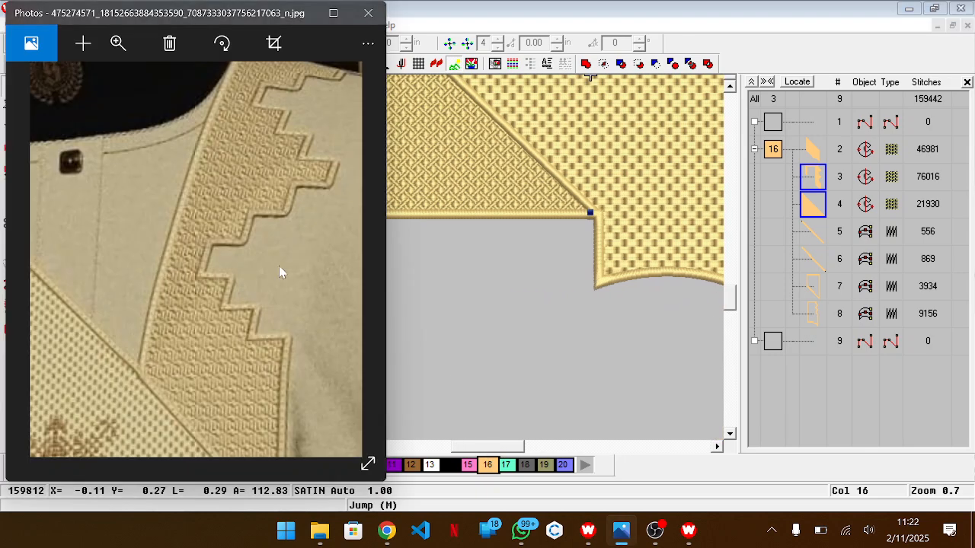
key("alt+Tab")
Step: Change the Program Split pattern of the panel and triangle fills to BLOCKS1
double_click(435, 200)
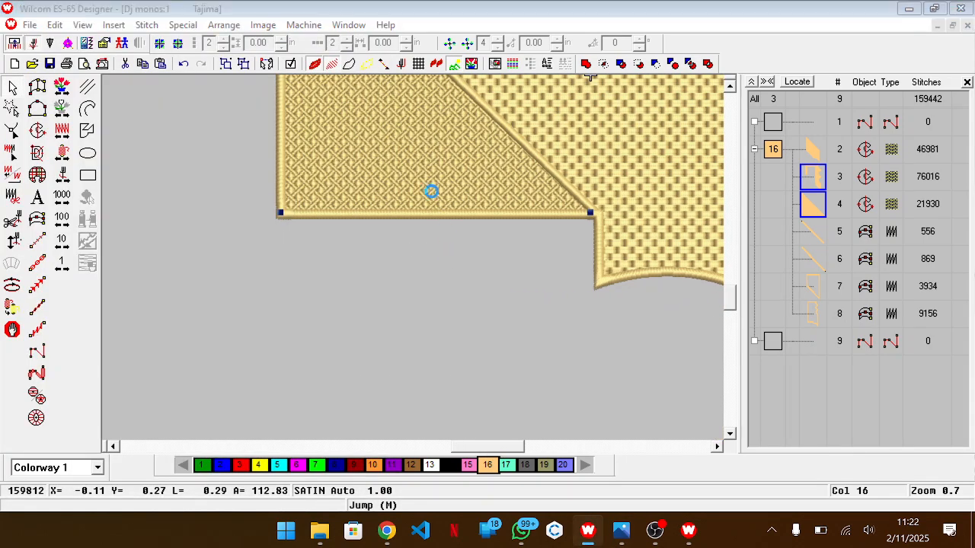
left_click(484, 176)
key("Down")
key("Down")
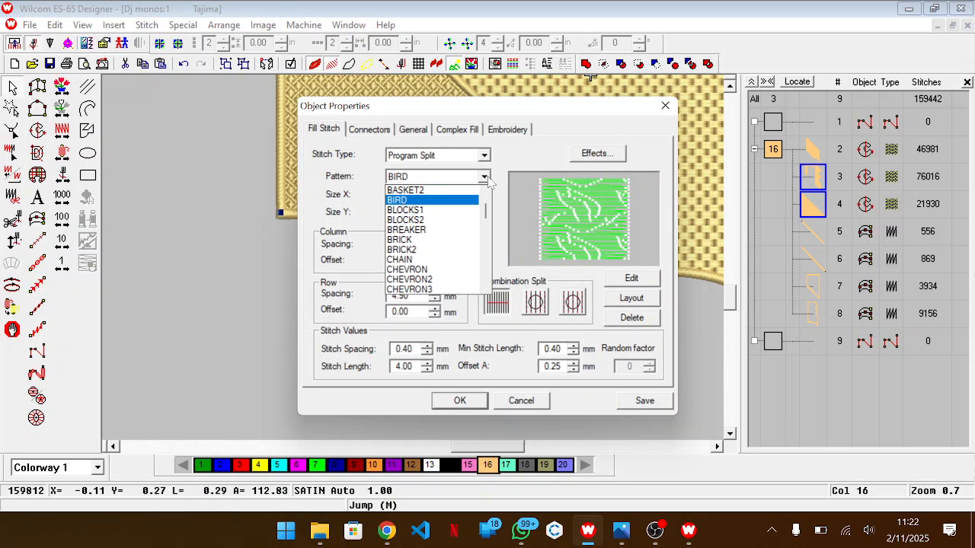
key("Down")
key("Up")
key("Return")
key("Return")
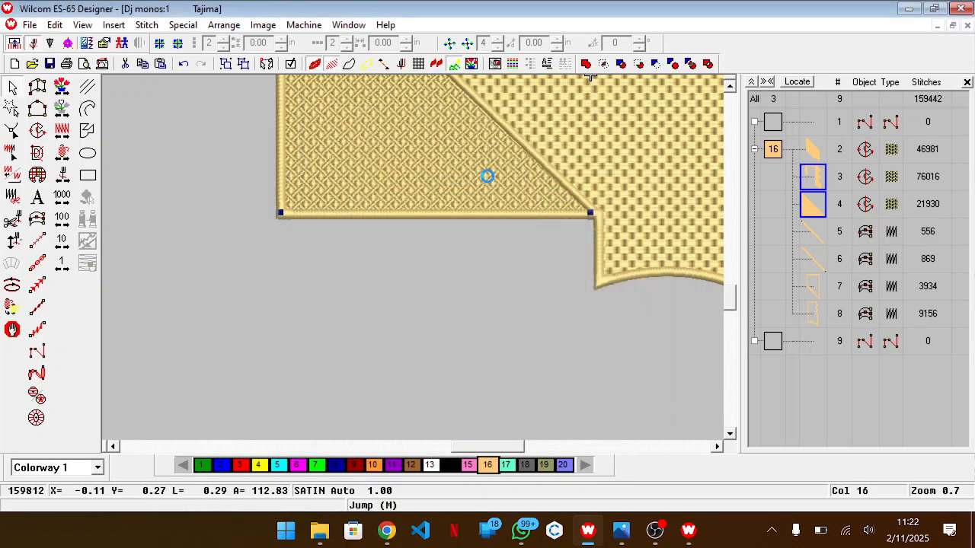
Step: Change the Program Split pattern of the stepped panel and triangle fills from BLOCKS1 to the next pattern in the library
double_click(488, 178)
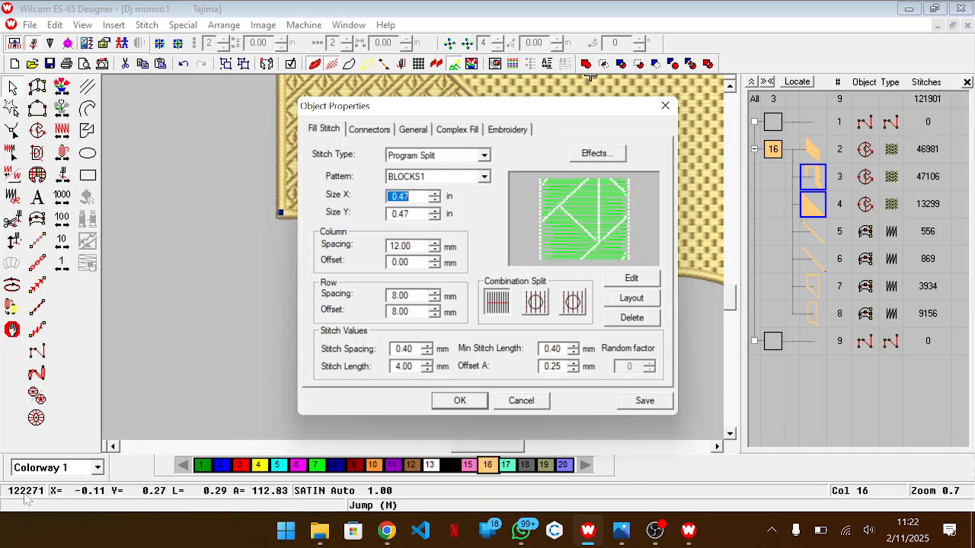
left_click(484, 176)
key("Down")
key("Down")
key("Up")
key("Return")
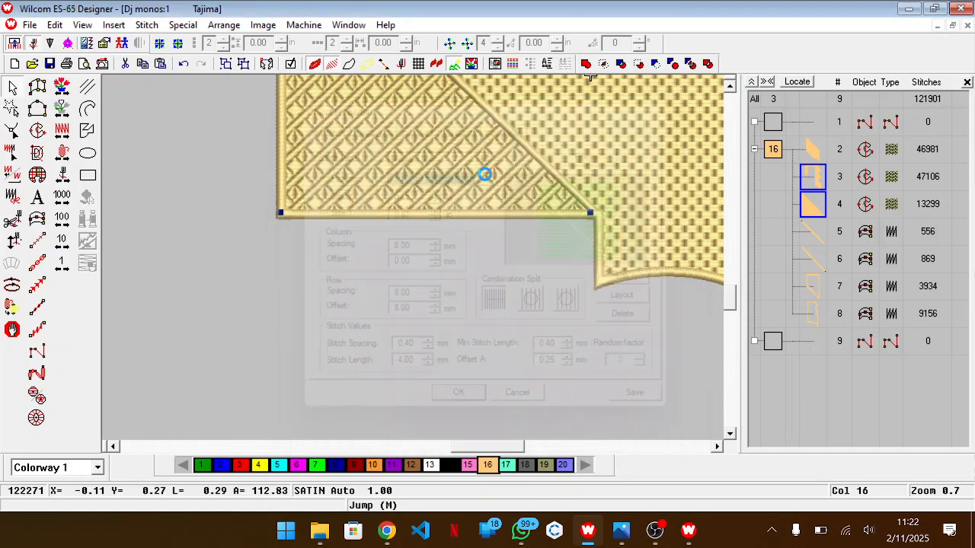
scroll(487, 180, "up", 6)
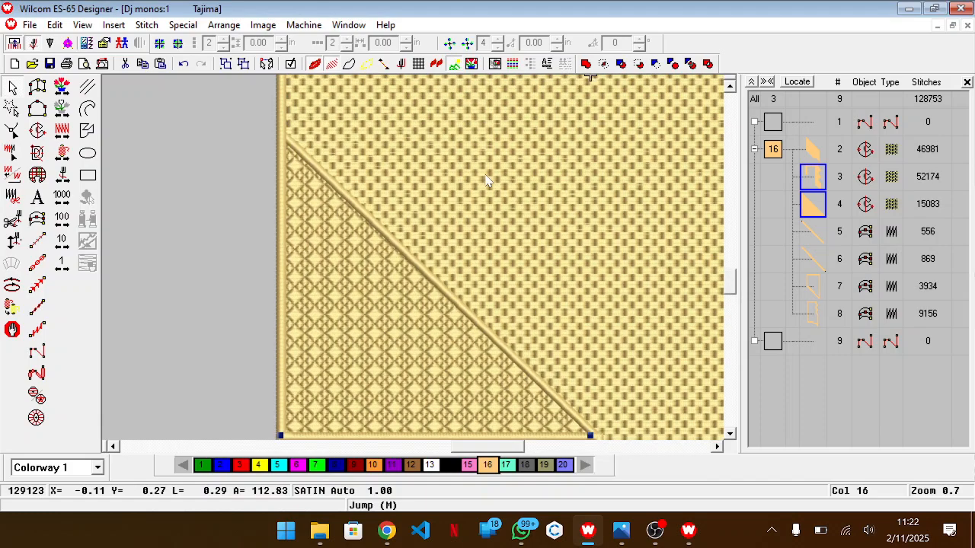
key("shift+z")
key("shift+z")
scroll(487, 180, "up", 4)
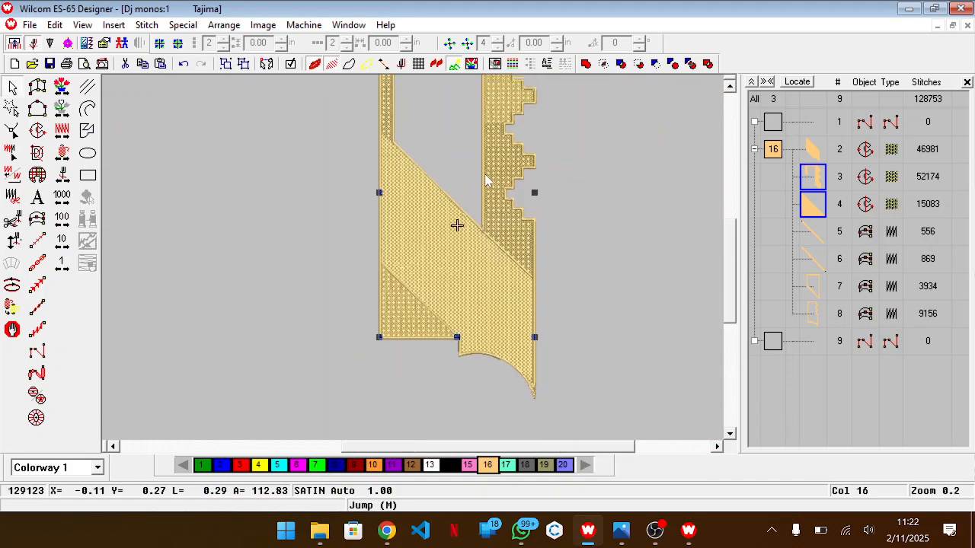
key("z")
scroll(606, 171, "up", 1)
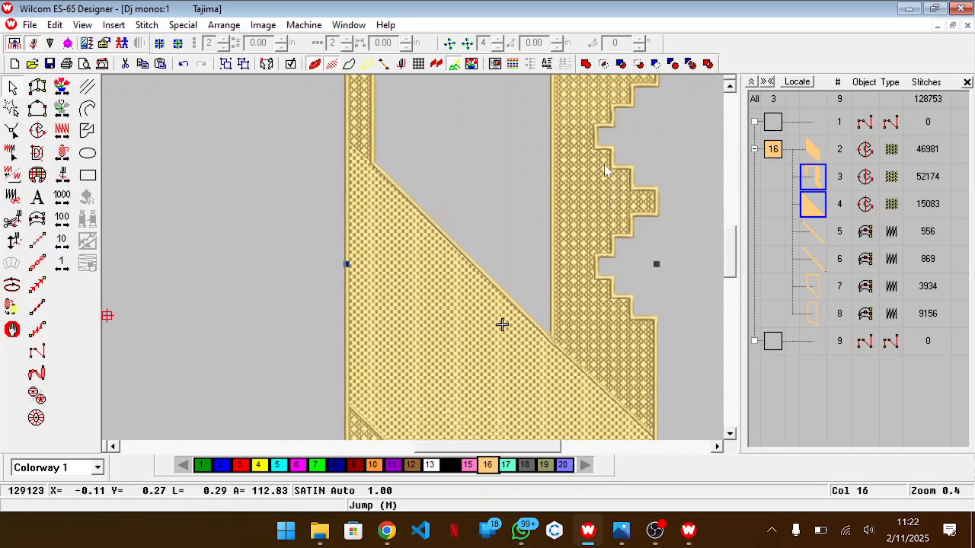
Step: Undo the recent split pattern changes on the panel and triangle fills to compare textures, restoring the last applied pattern by redoing them
key("ctrl+z")
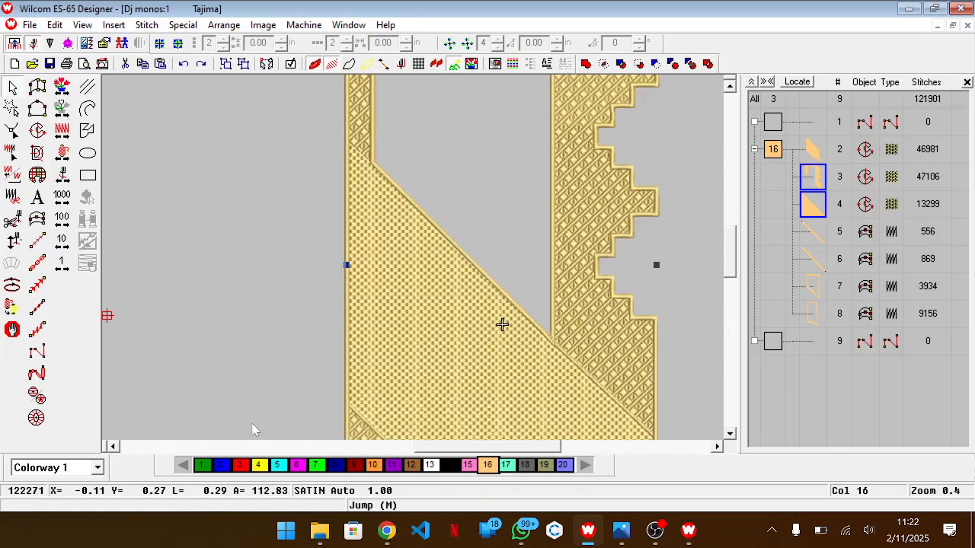
scroll(262, 411, "down", 5)
key("ctrl+z")
key("z")
key("z")
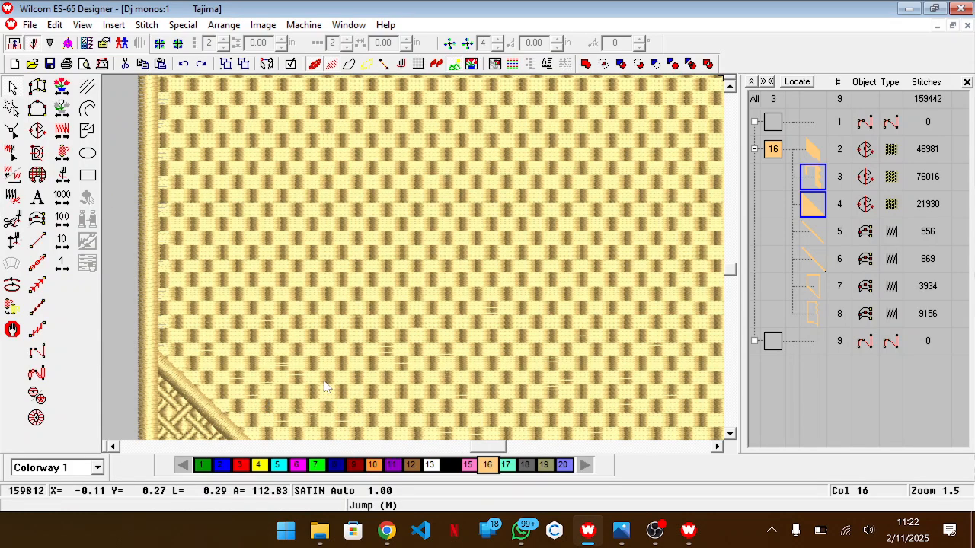
key("shift+z")
scroll(325, 387, "down", 7)
key("ctrl+z")
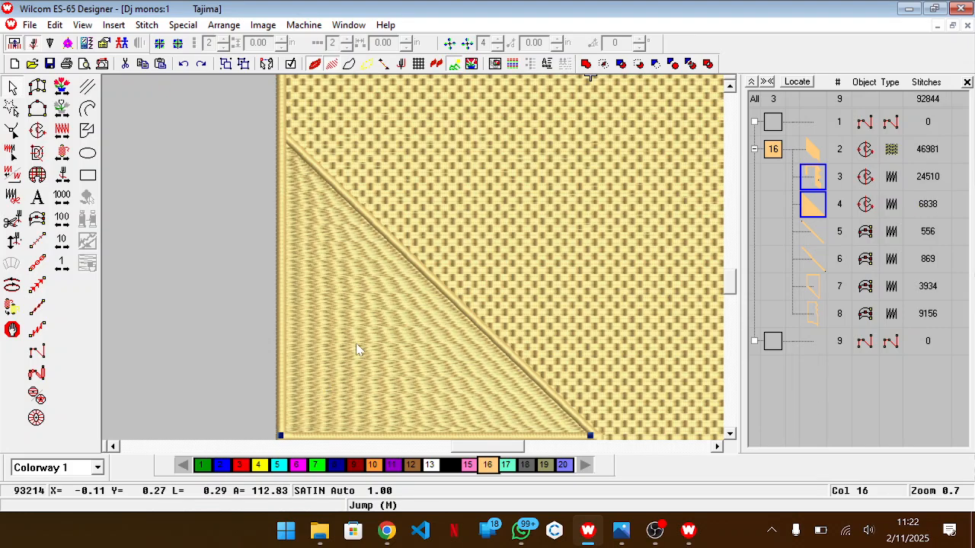
key("ctrl+z")
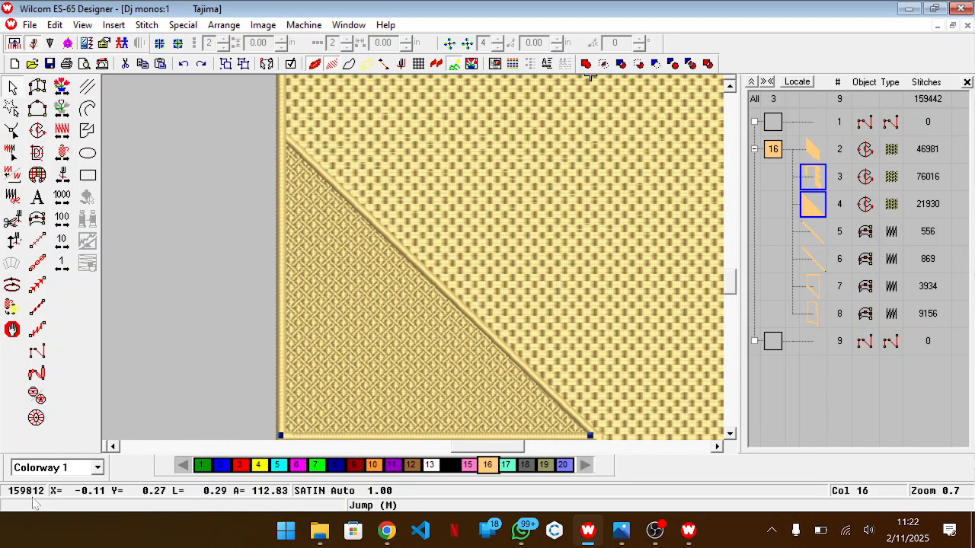
key("ctrl+z")
key("ctrl+y")
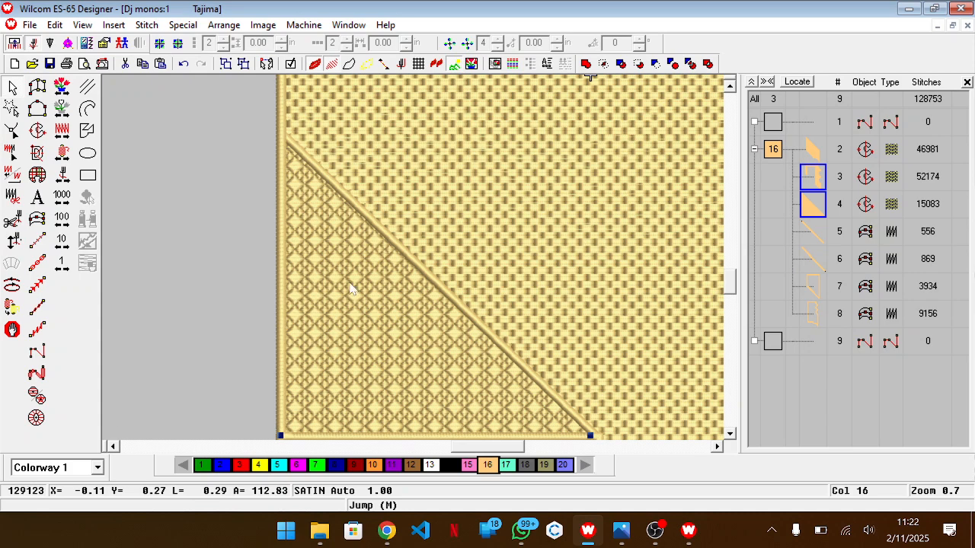
Step: Check the new panel and triangle texture against the reference photo and across the whole design
key("alt+Tab")
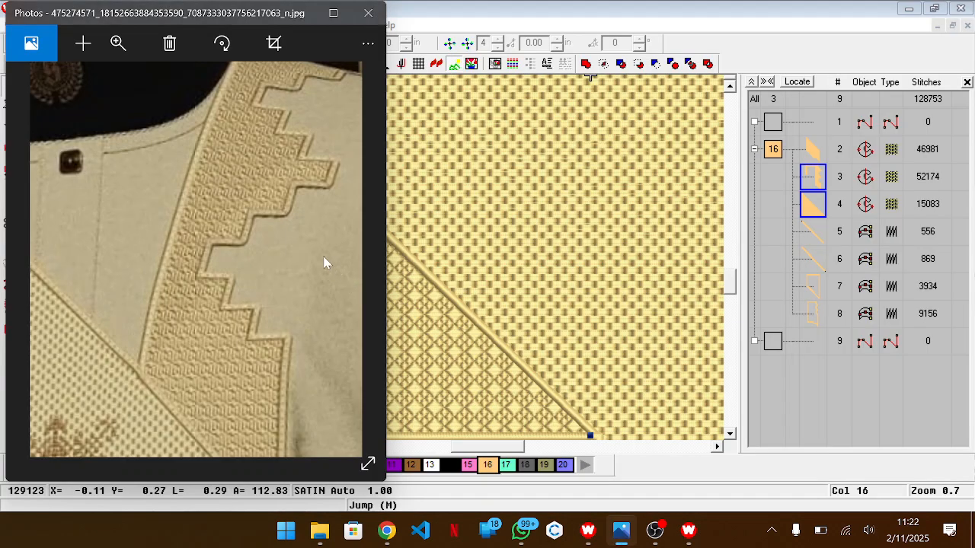
key("alt+Tab")
scroll(389, 273, "down", 6)
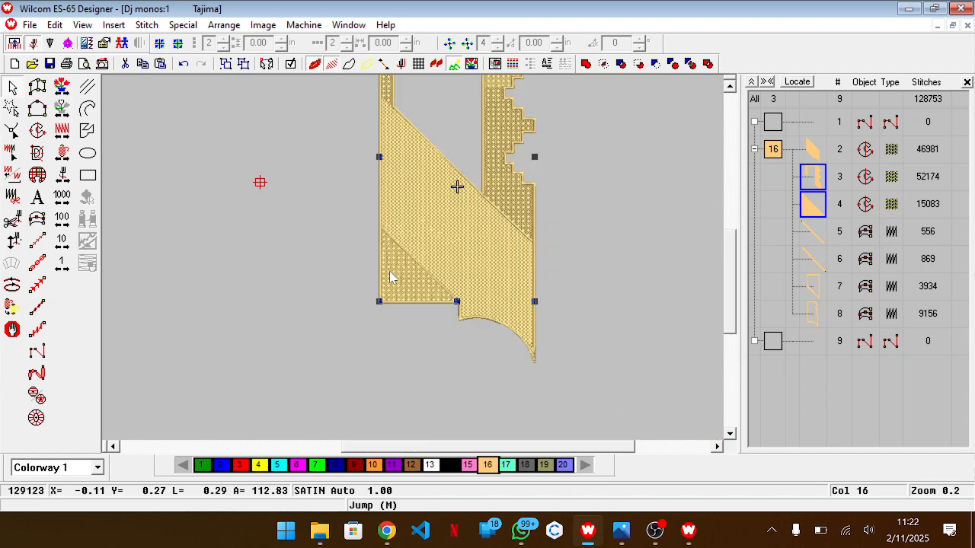
scroll(390, 272, "down", 6)
left_click(807, 389)
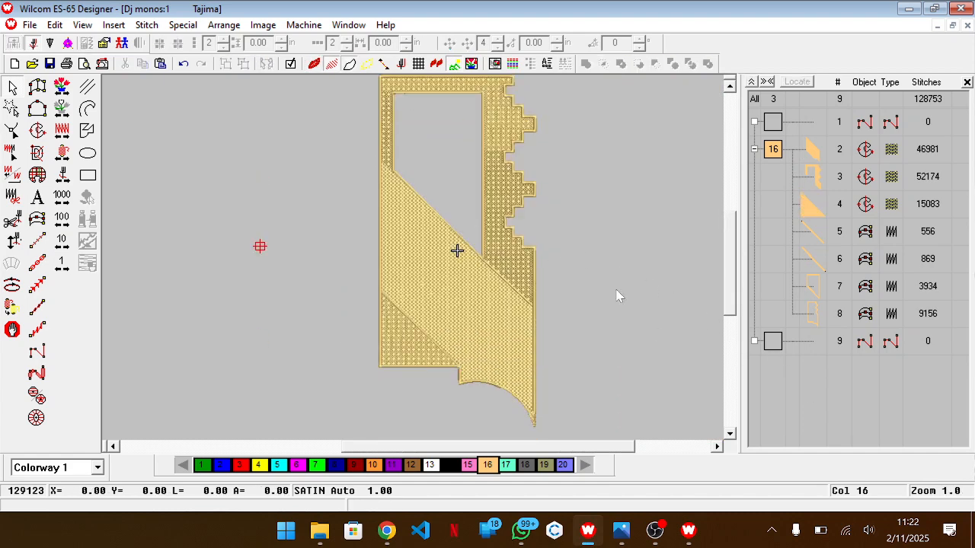
scroll(600, 250, "up", 1)
scroll(599, 249, "down", 1)
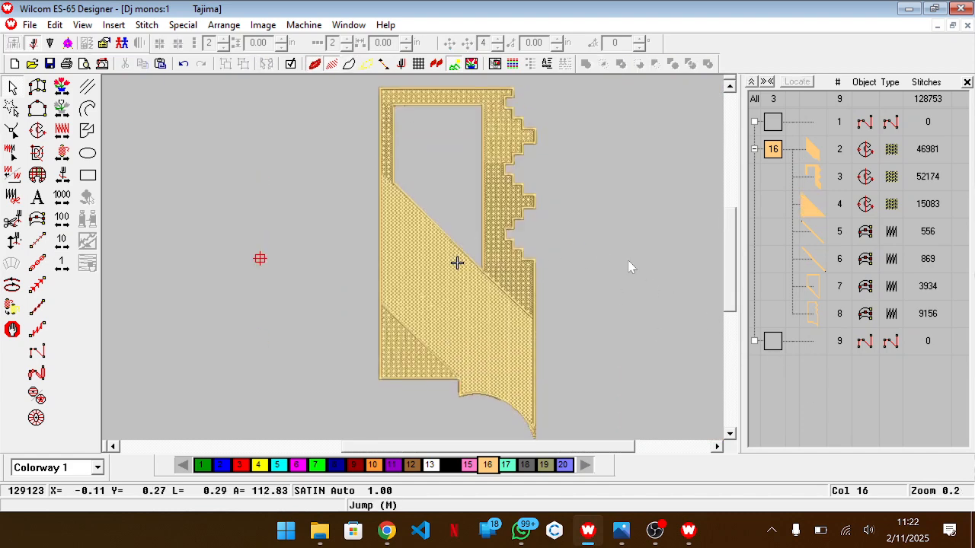
Step: Select the entire design and resize it, setting the overall width to 10 inches
left_click(805, 238)
left_click(820, 323)
left_click(650, 244)
scroll(644, 242, "right", 1)
key("ctrl+a")
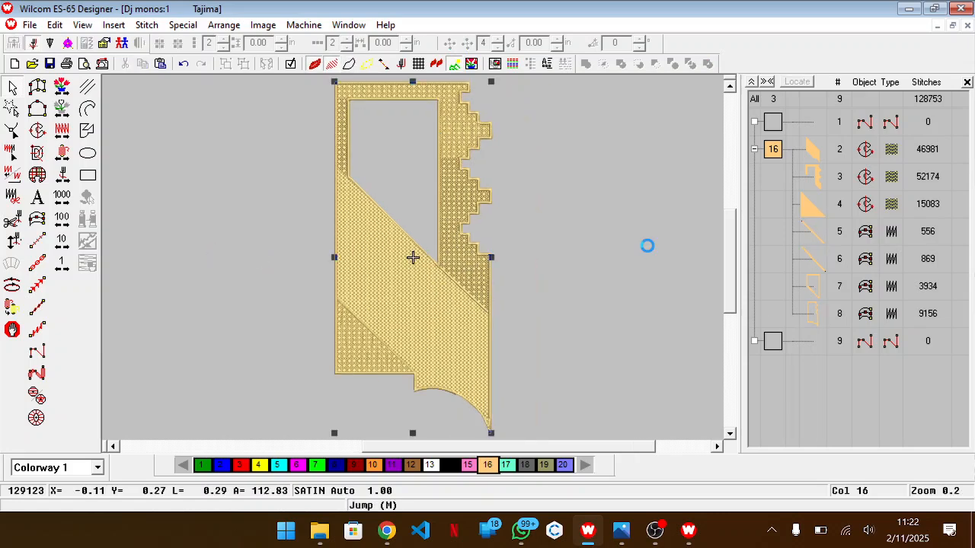
right_click(646, 244)
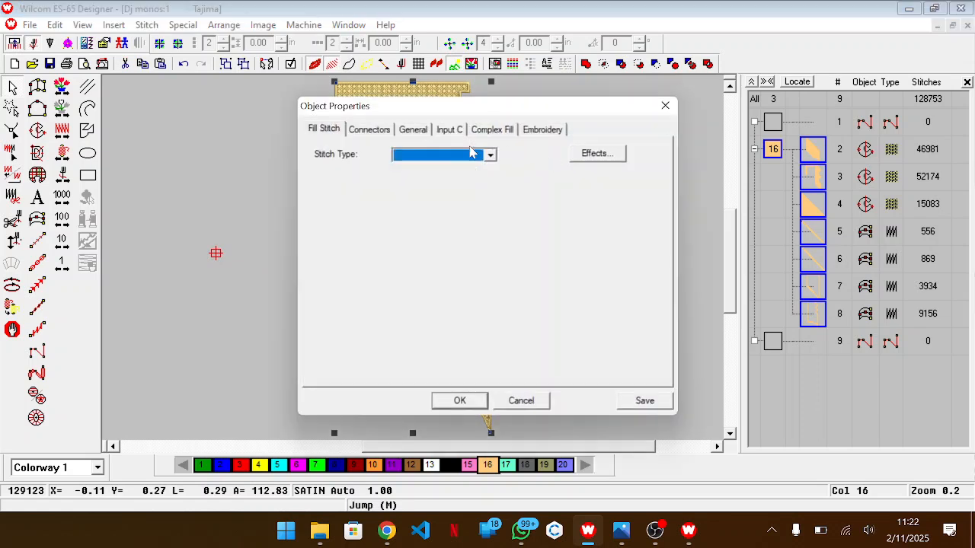
left_click(412, 131)
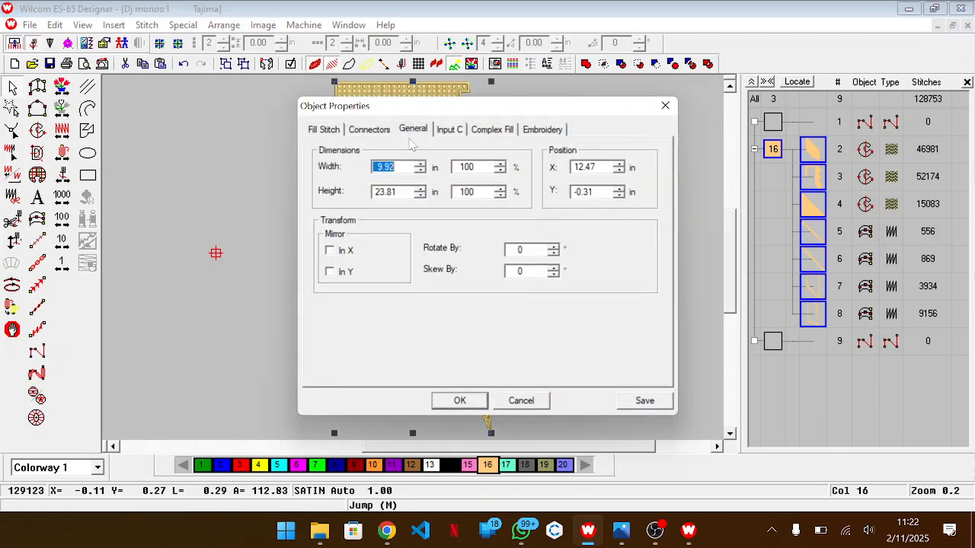
left_click(395, 167)
type("10")
type("4")
key("Return")
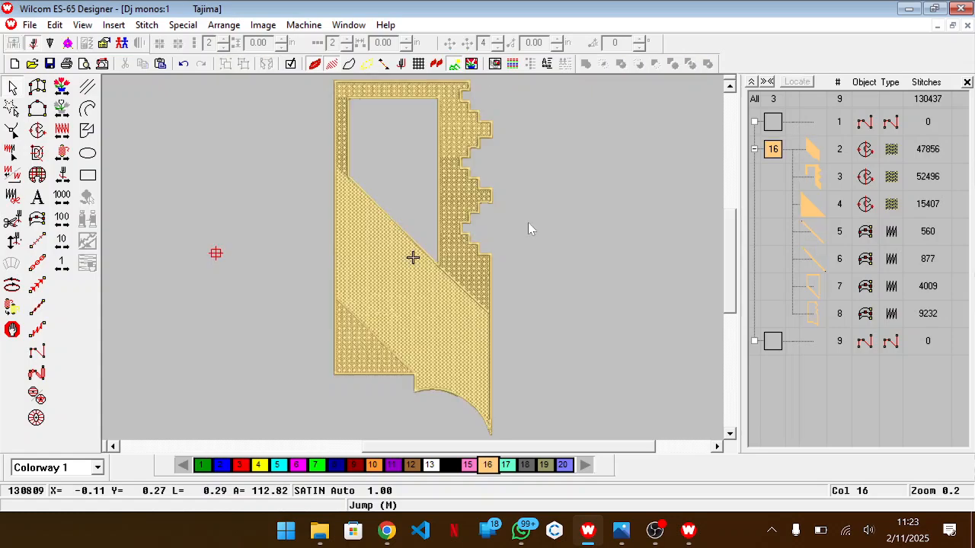
Step: Examine the stepped panel's outline and fill texture in the reference photo against the digitized version
scroll(498, 276, "down", 3)
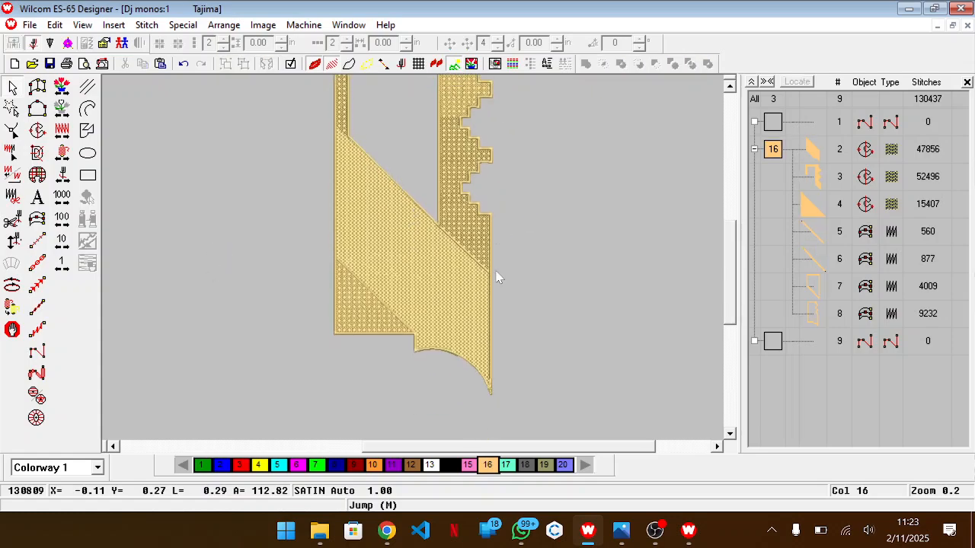
key("alt+Tab")
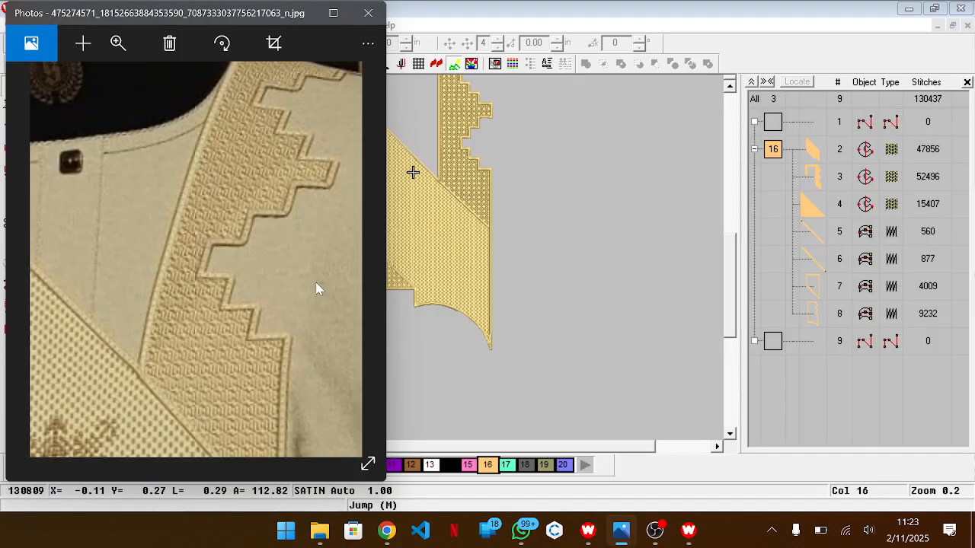
scroll(316, 283, "down", 3)
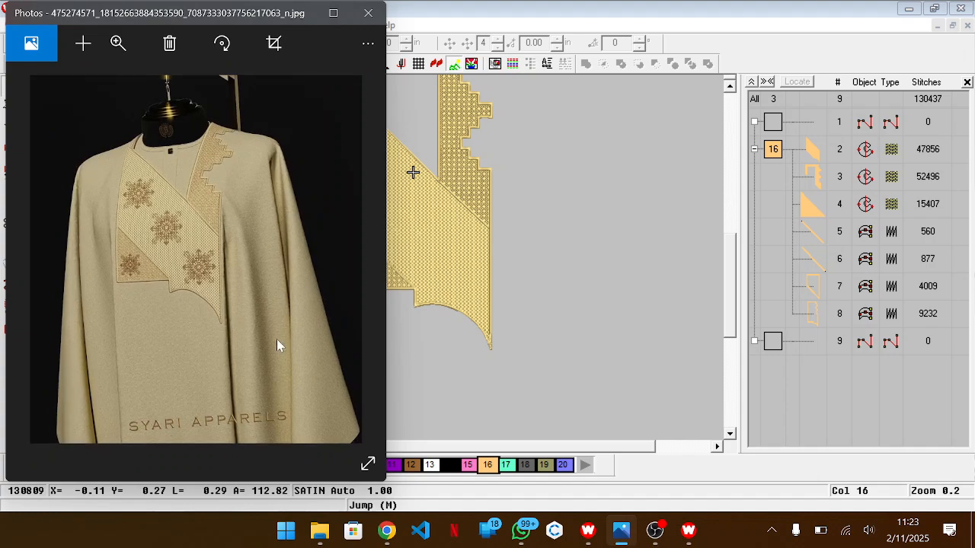
key("alt+Tab")
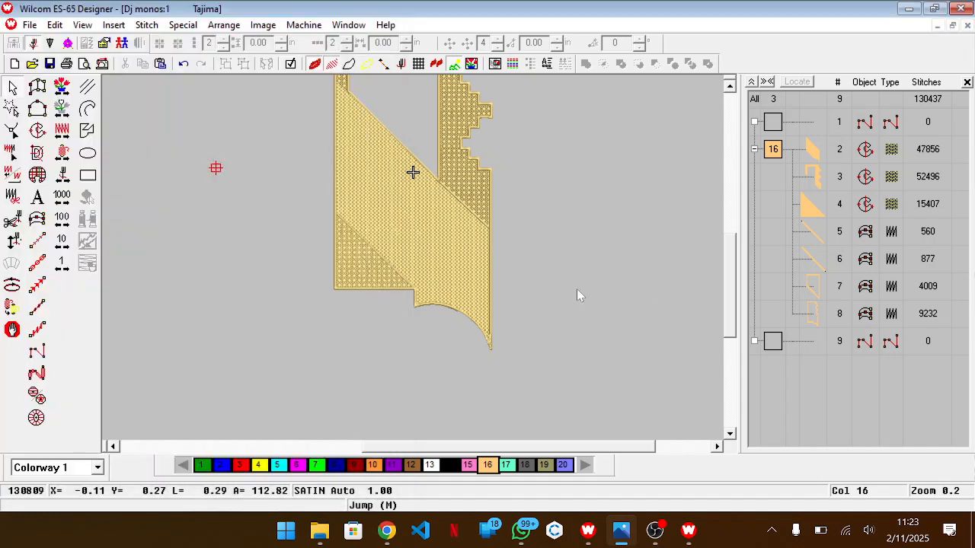
key("alt+Tab")
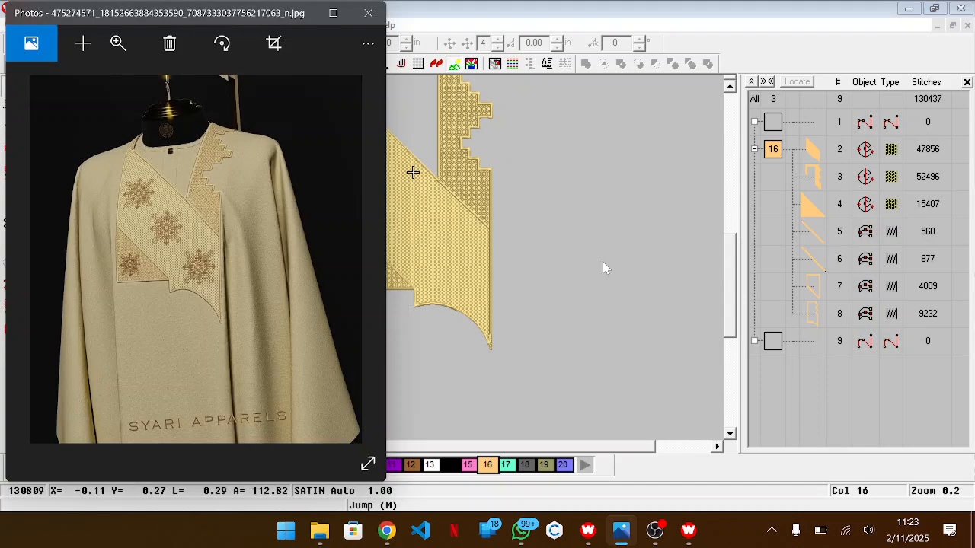
key("alt+Tab")
scroll(602, 242, "up", 2)
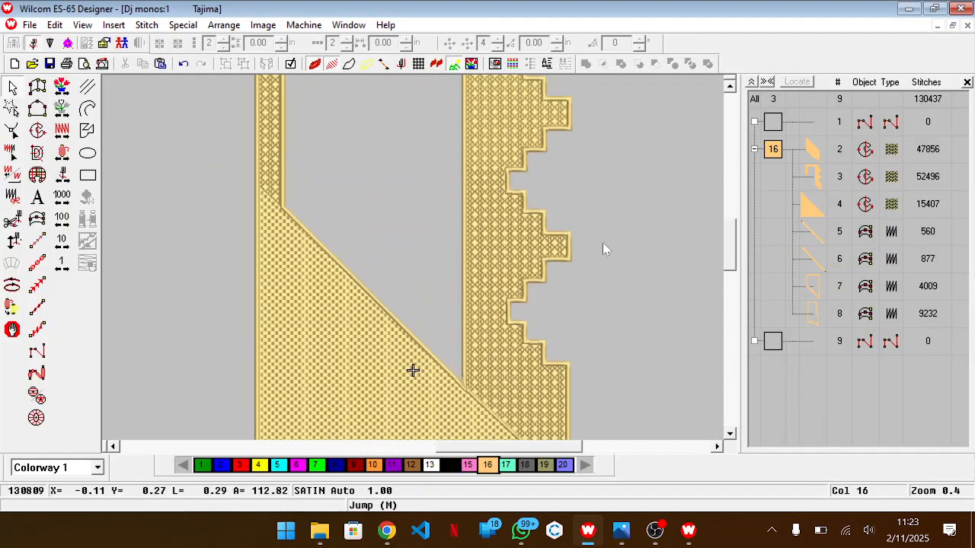
scroll(603, 242, "up", 2)
key("alt+Tab")
scroll(253, 176, "up", 2)
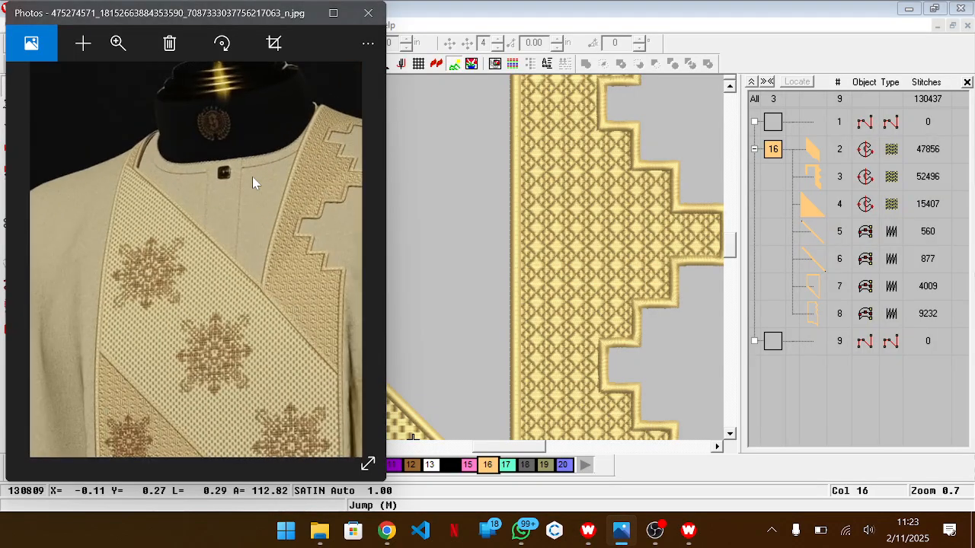
scroll(252, 177, "up", 4)
left_click_drag(280, 276, 177, 280)
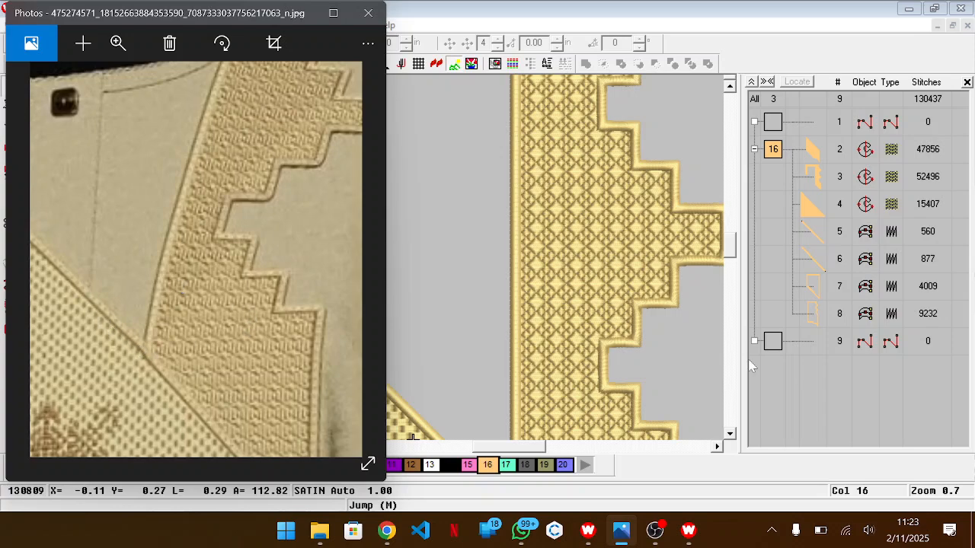
Step: Duplicate the four satin outlines: both diagonal lines, the inner opening outline and the outer outline
key("alt+Tab")
left_click(821, 239)
left_click(812, 314, "shift")
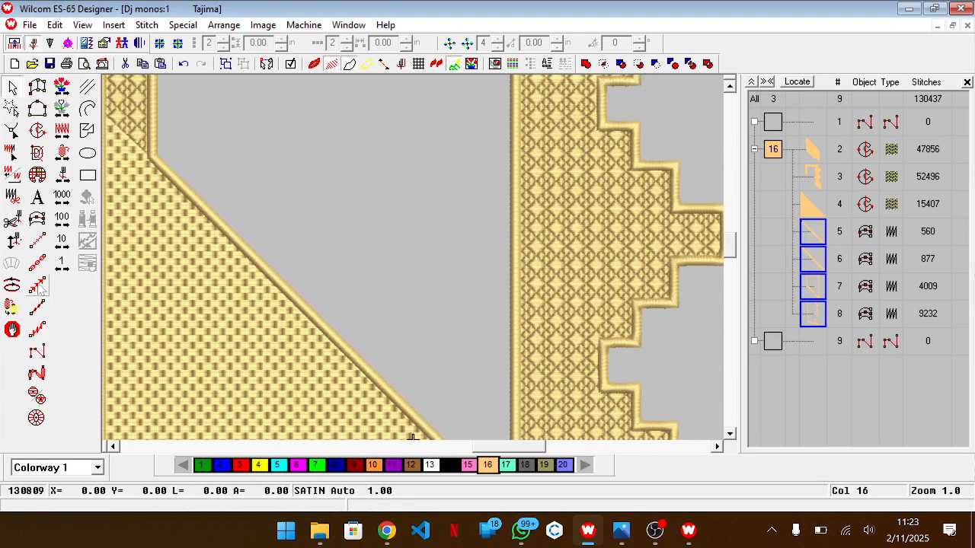
key("ctrl+d")
Step: Convert the duplicates of the two diagonal satin lines to Motif Run
left_click(815, 341)
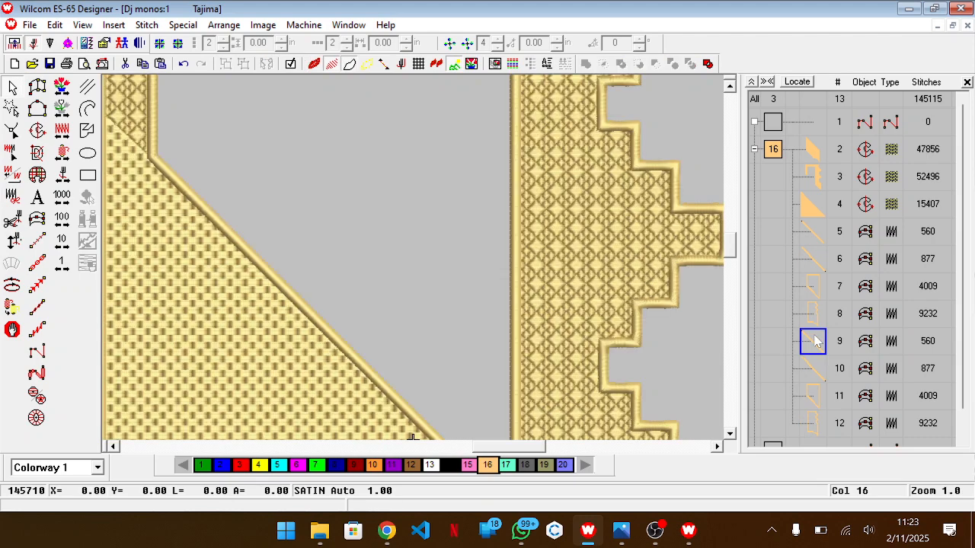
key("shift+z")
scroll(515, 353, "down", 3)
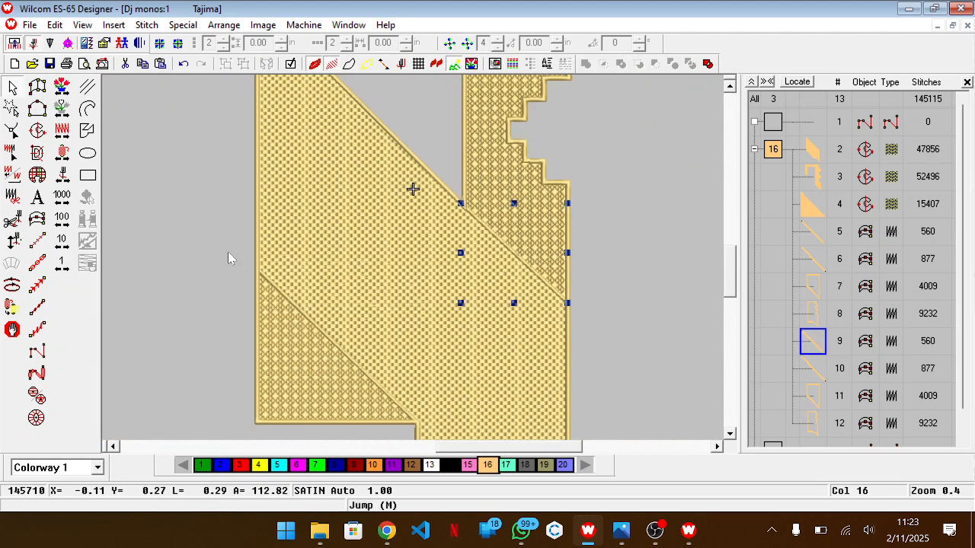
left_click(37, 285)
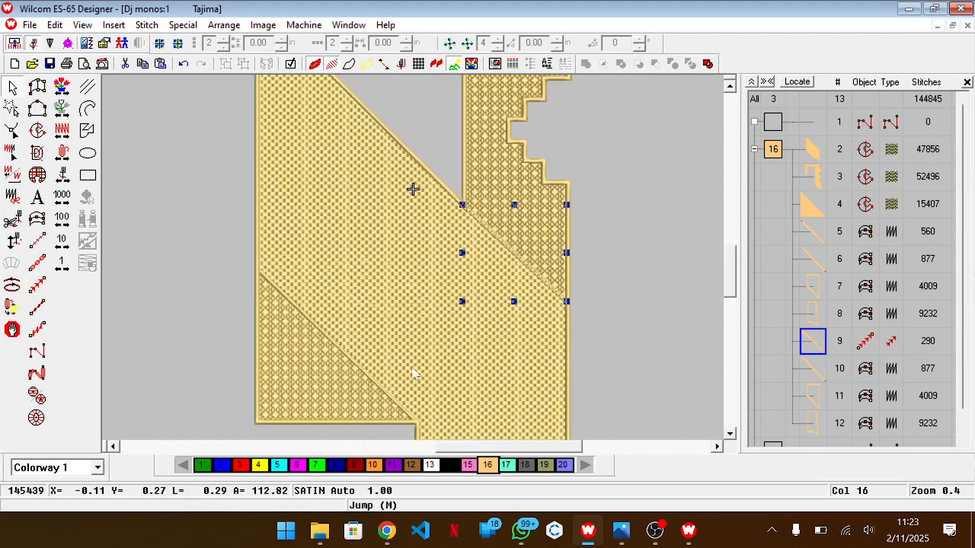
left_click(823, 365)
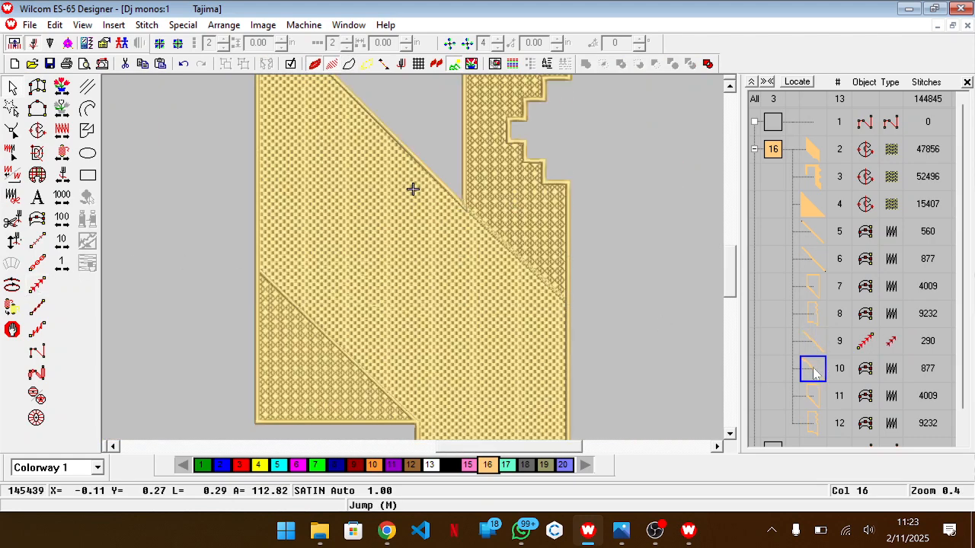
left_click(37, 285)
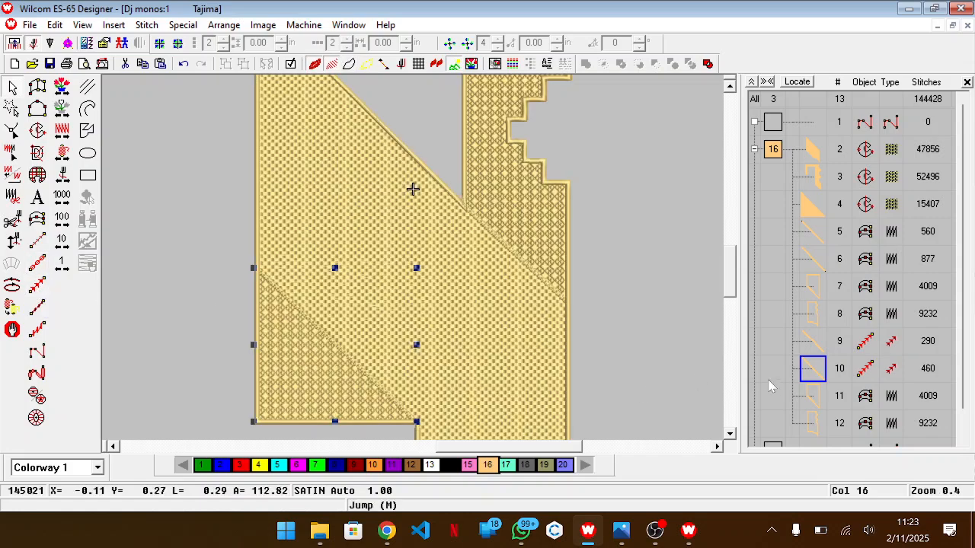
Step: Convert the duplicates of the inner opening outline and the outer outline to Motif Run
left_click(810, 398)
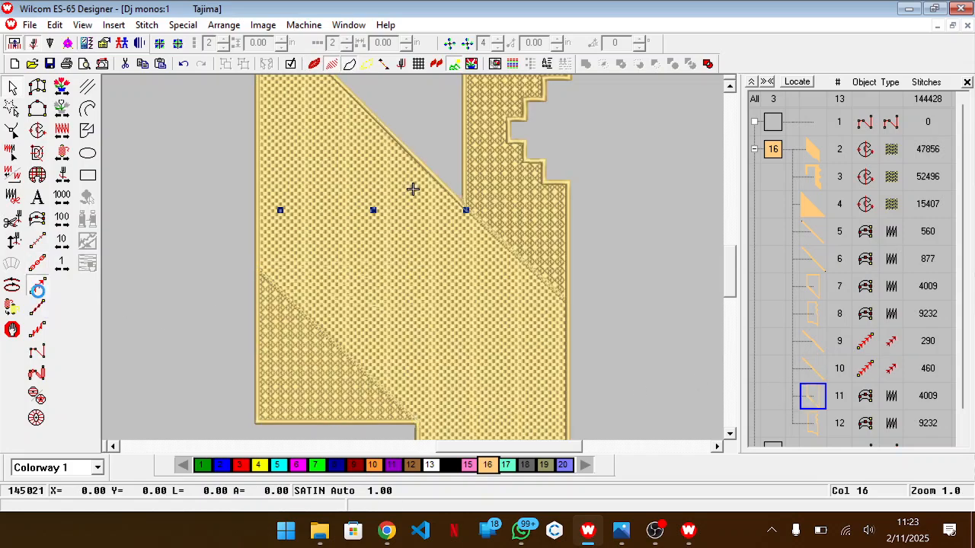
left_click(37, 285)
left_click(811, 423)
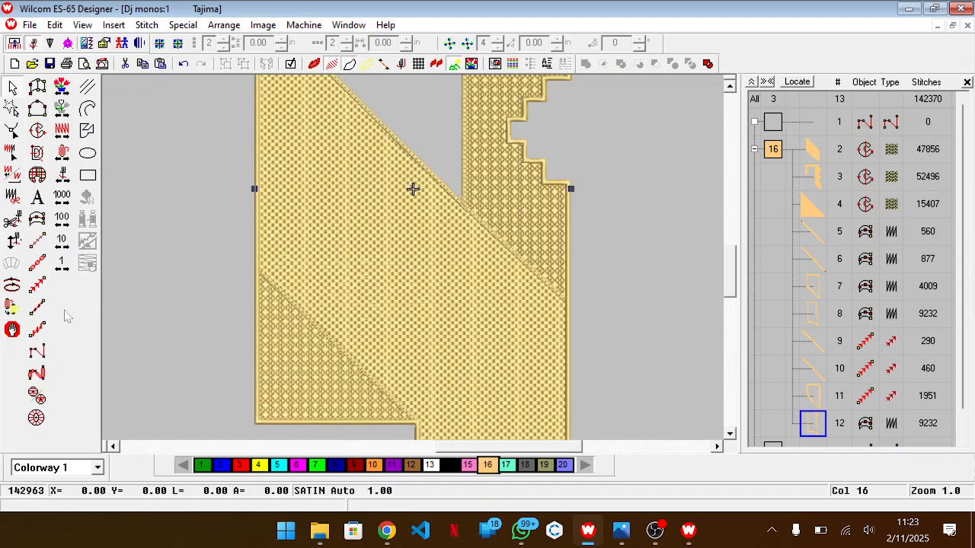
left_click(36, 291)
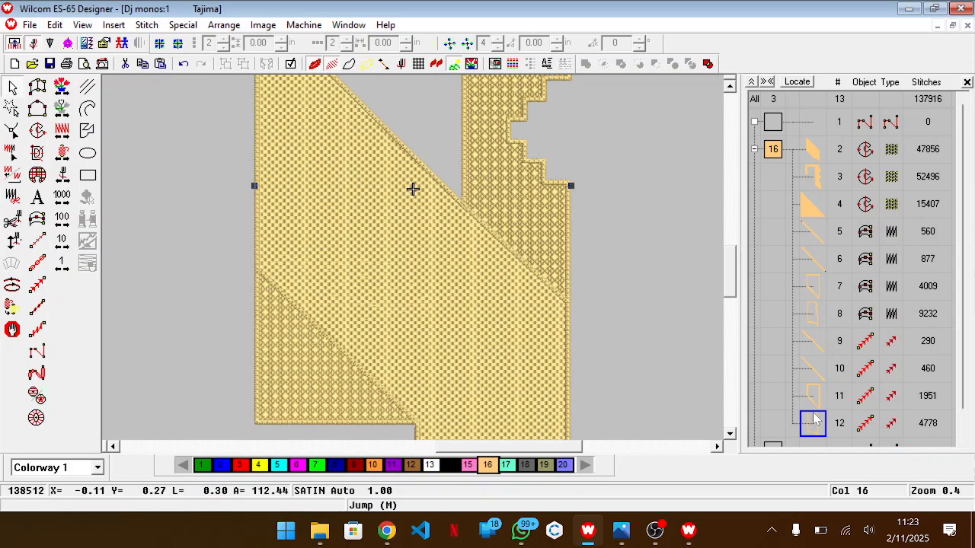
left_click(812, 352, "shift")
right_click(810, 350)
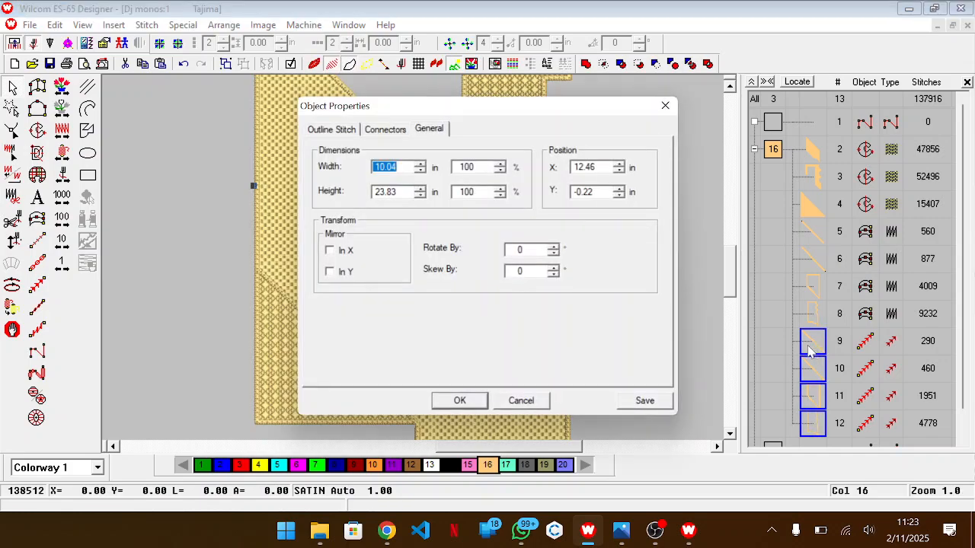
left_click(532, 405)
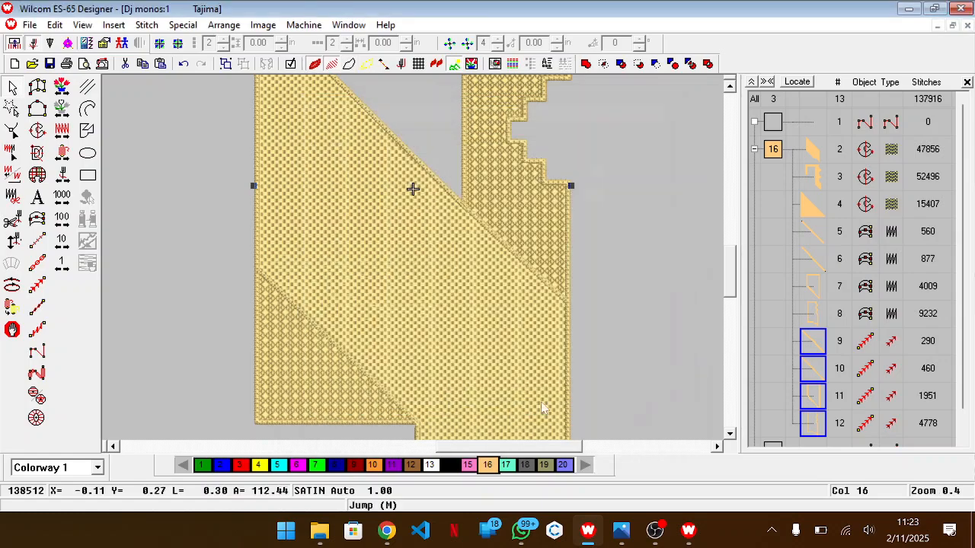
left_click(698, 310)
Step: Examine the motif run stitching over the satin outlines around the inner opening and the stepped panel
scroll(576, 251, "up", 2)
scroll(576, 254, "up", 2)
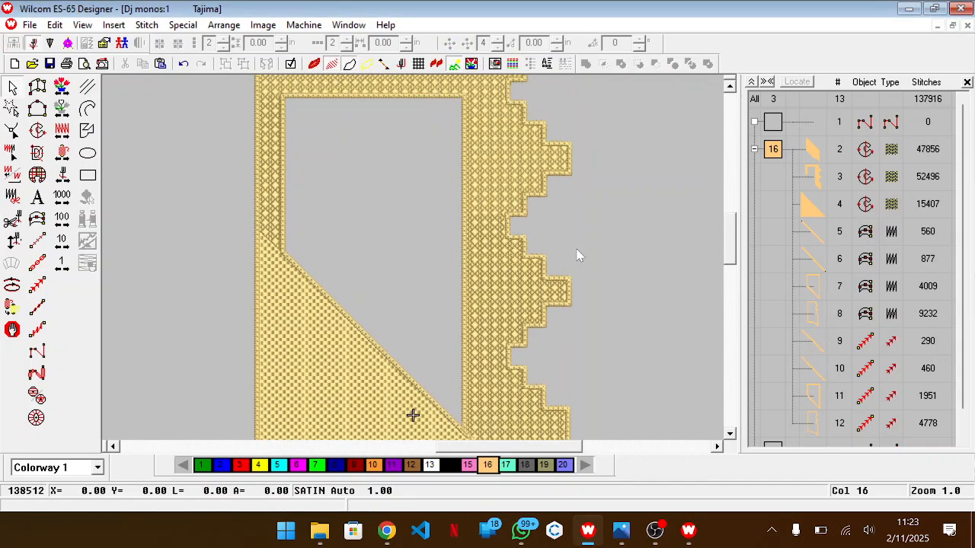
key("shift+z")
key("z")
key("z")
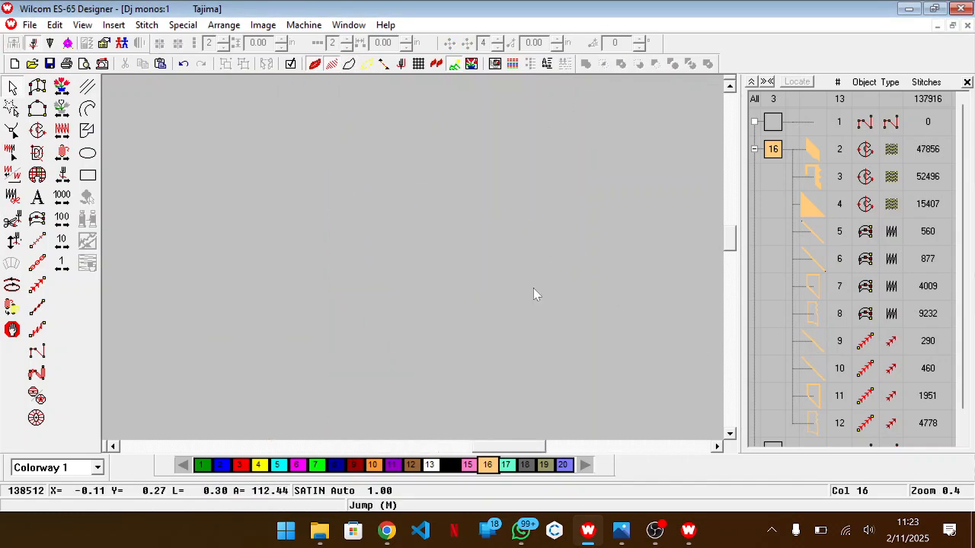
key("z")
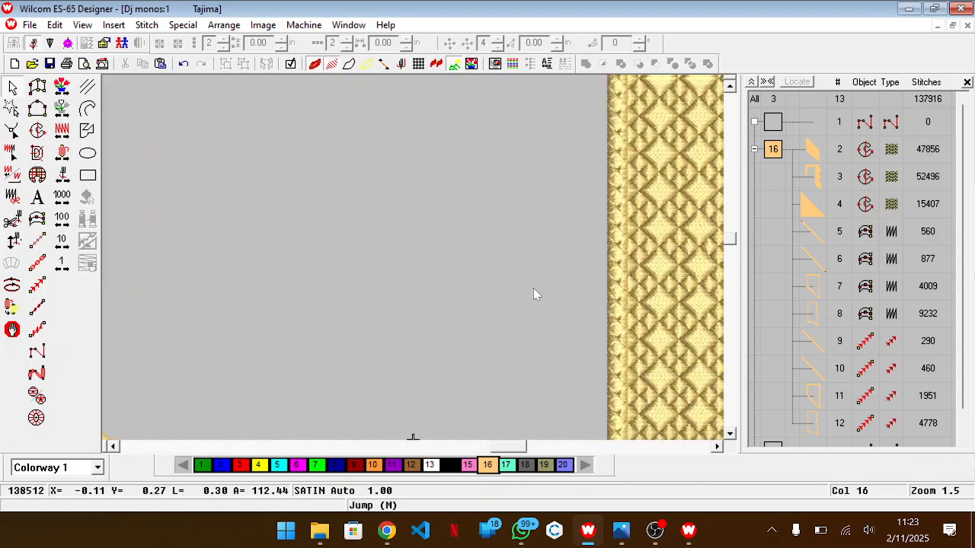
key("shift+z")
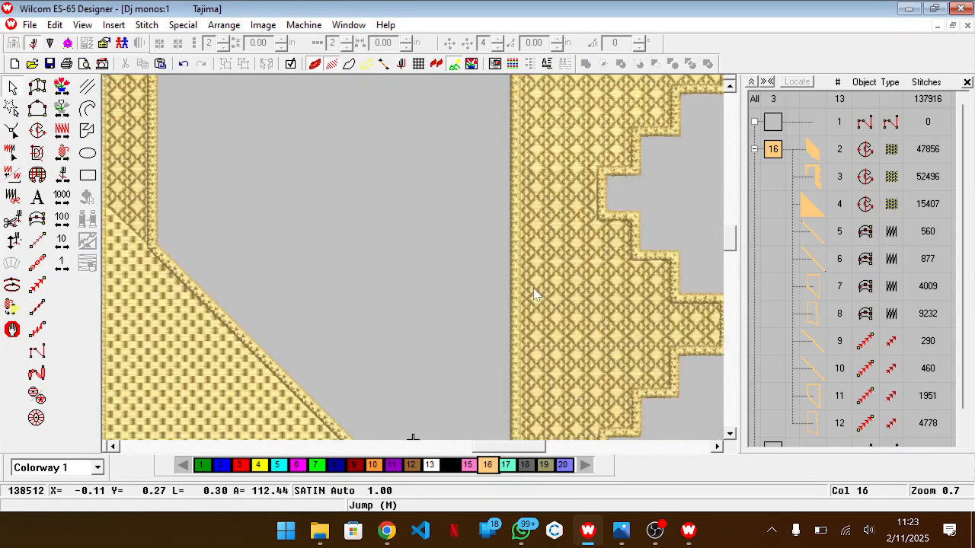
Step: Recolour the inner opening's motif outline with colour 17 to inspect its stitches, and restore it to colour 16
left_click(813, 395)
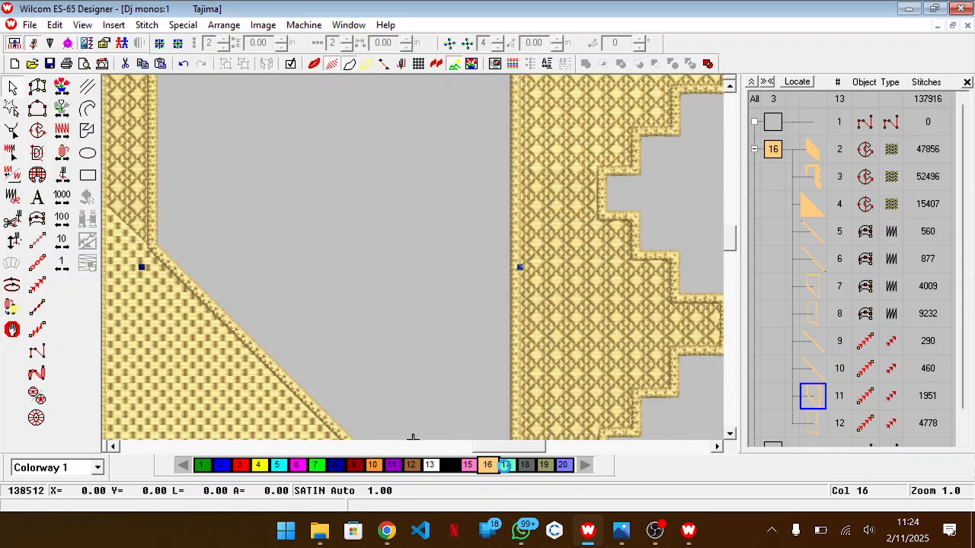
left_click(507, 466)
key("z")
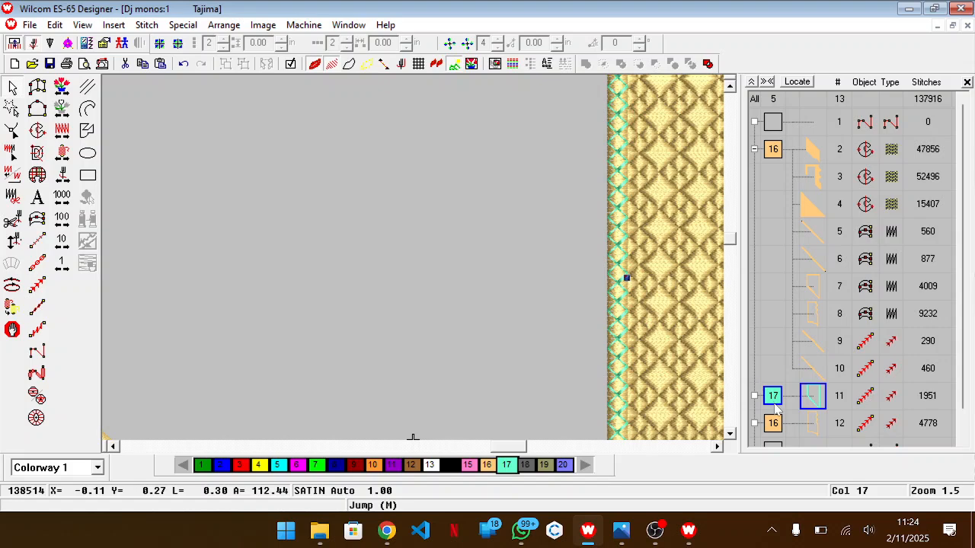
key("z")
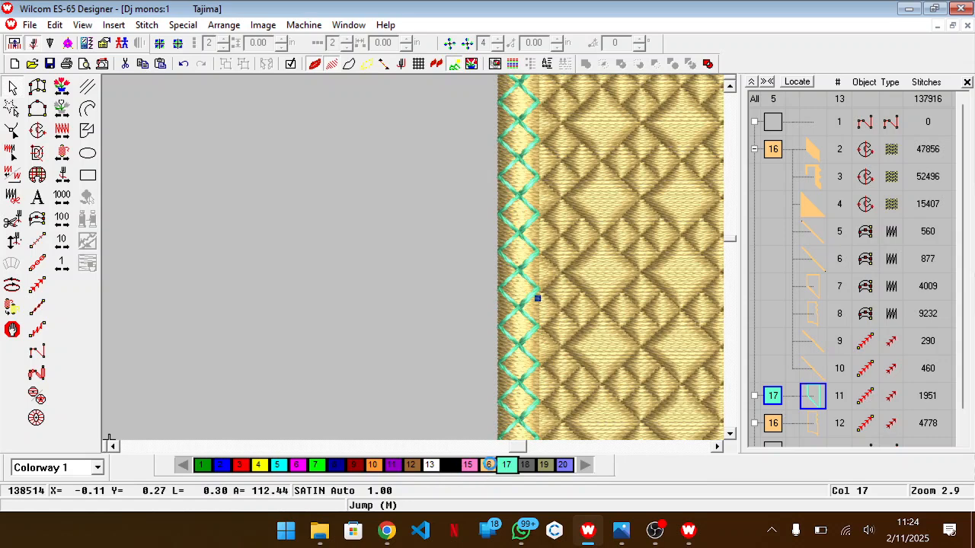
left_click(486, 465)
key("shift+z")
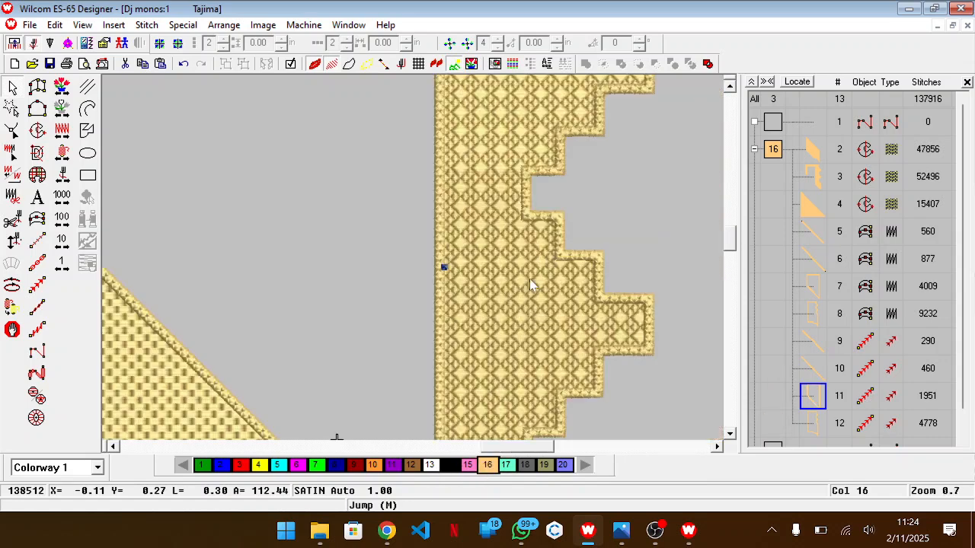
key("z")
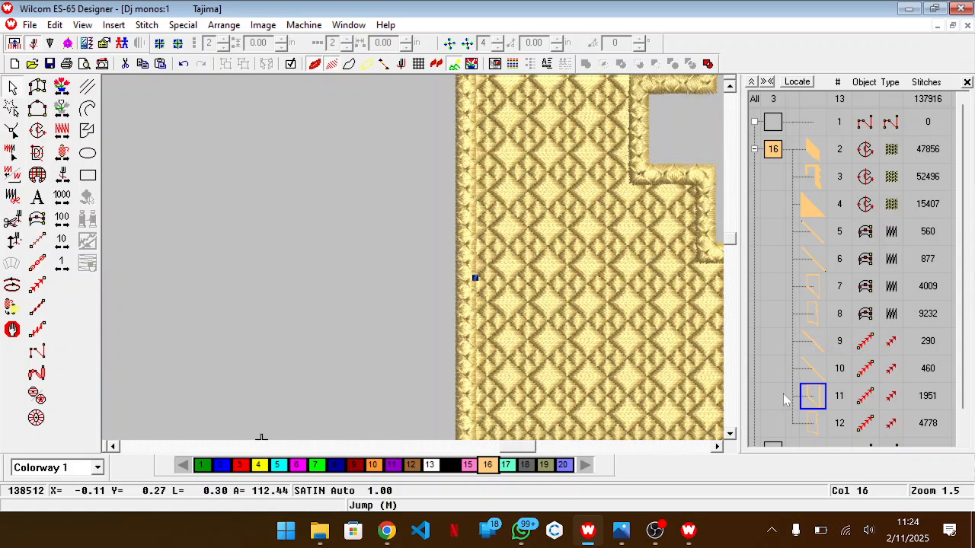
key("Escape")
Step: Review the complete shirt design and compare it with the shirt in the reference photo
key("0")
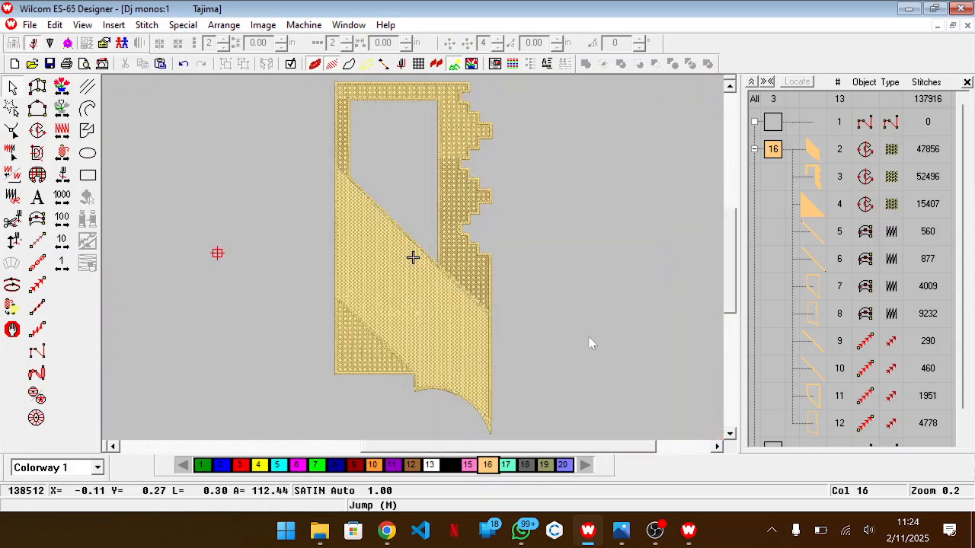
scroll(536, 284, "up", 1)
scroll(536, 285, "down", 2)
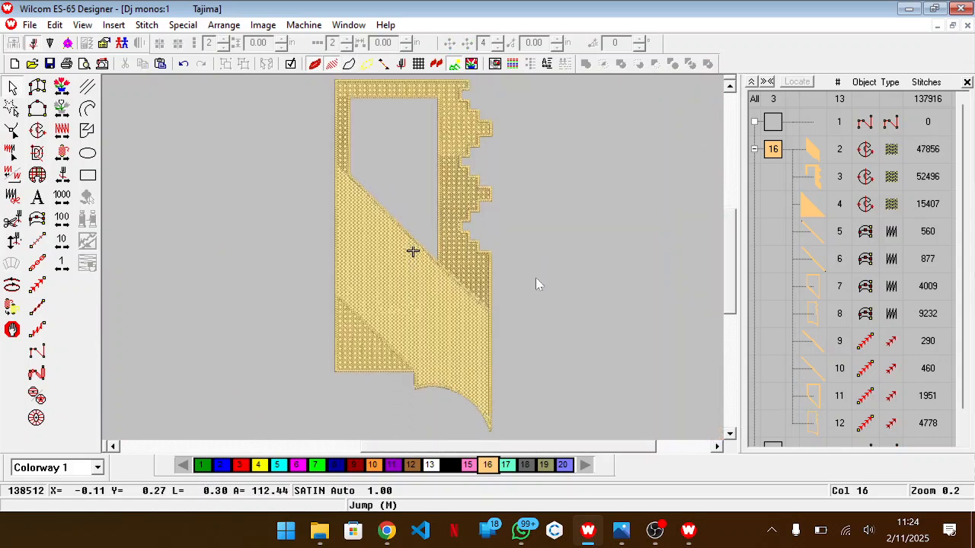
key("alt+Tab")
scroll(300, 250, "down", 3)
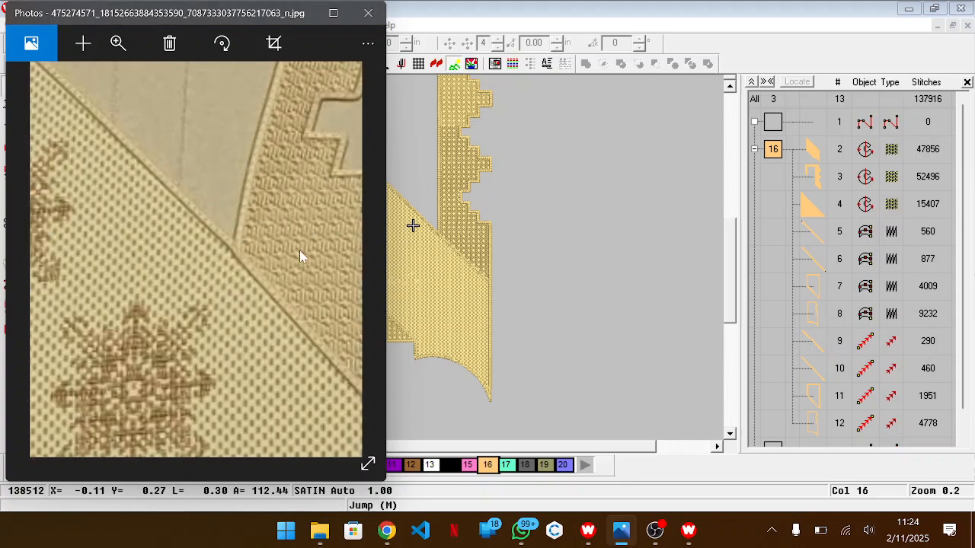
scroll(300, 257, "down", 2)
left_click(572, 272)
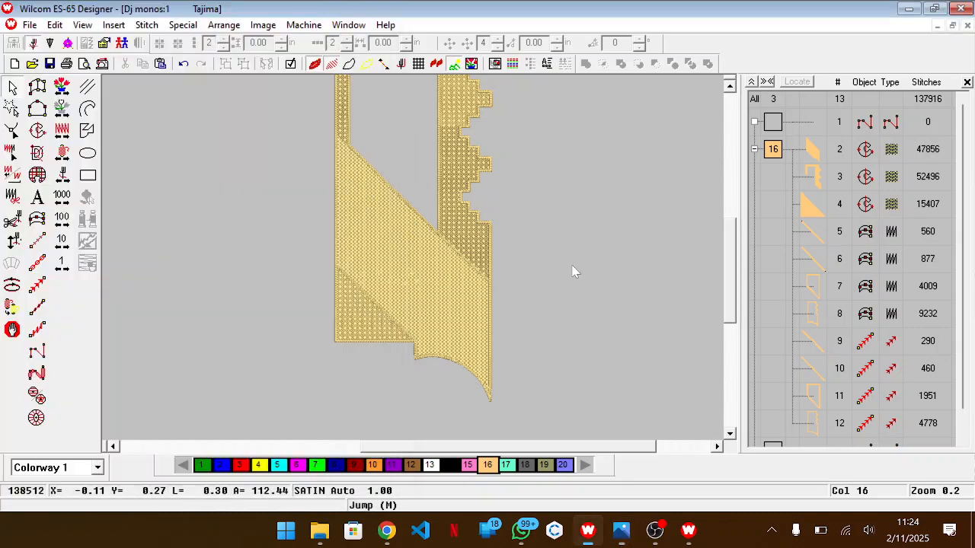
Step: Open the existing design file DJ monos.EMX from the Wilcom designs folder
key("ctrl+o")
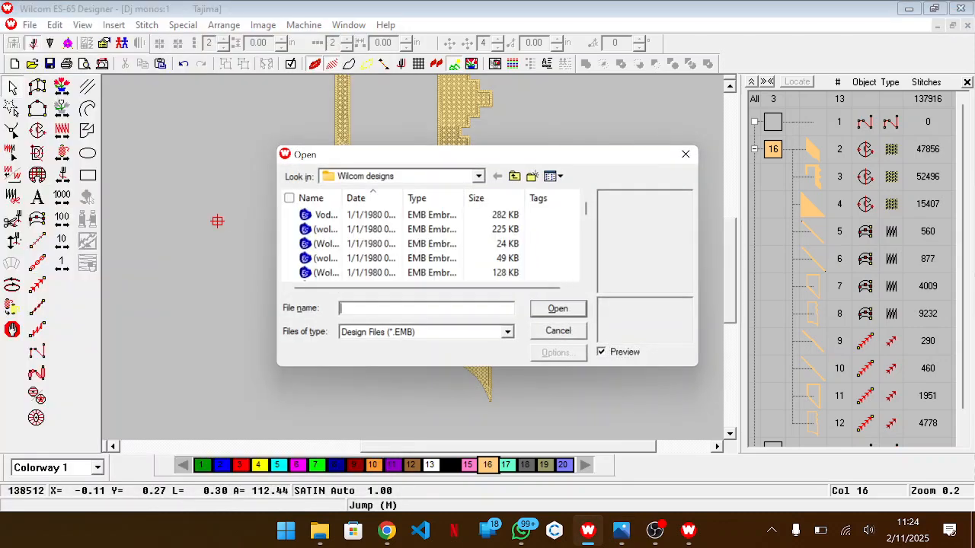
type("dj monos")
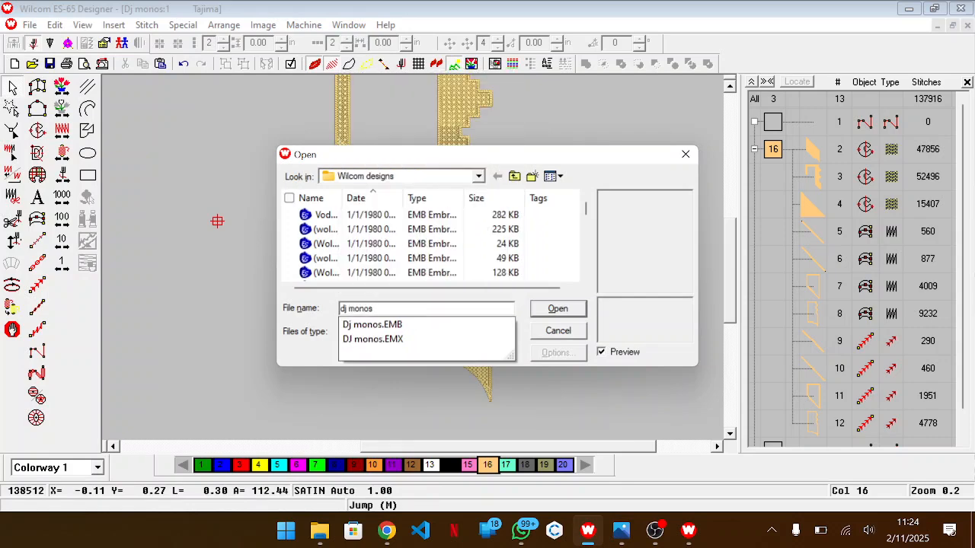
key("Down")
key("Down")
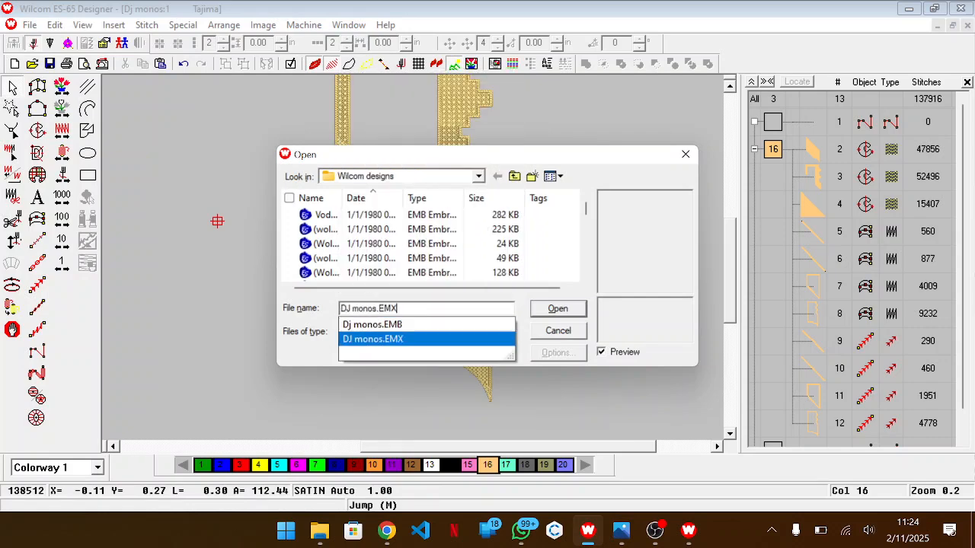
key("Return")
Step: Copy the entire cross-stitch snowflake motif and paste it into the Dj monos shirt design
key("ctrl+a")
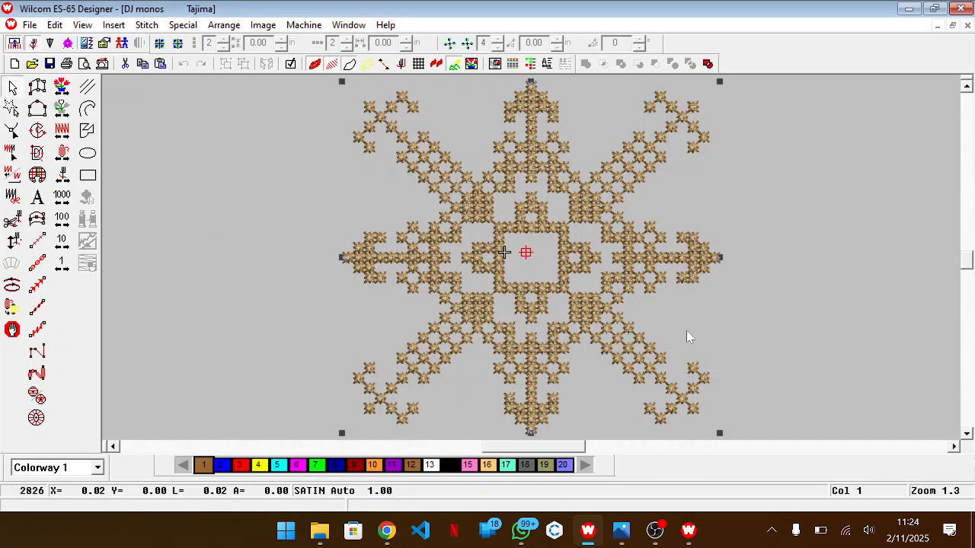
key("shift+l")
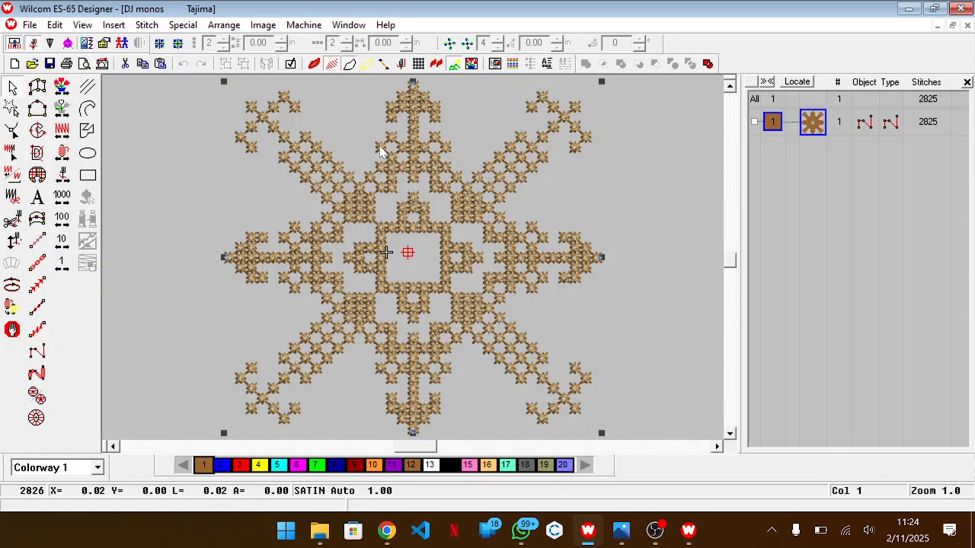
key("ctrl+Tab")
key("ctrl+v")
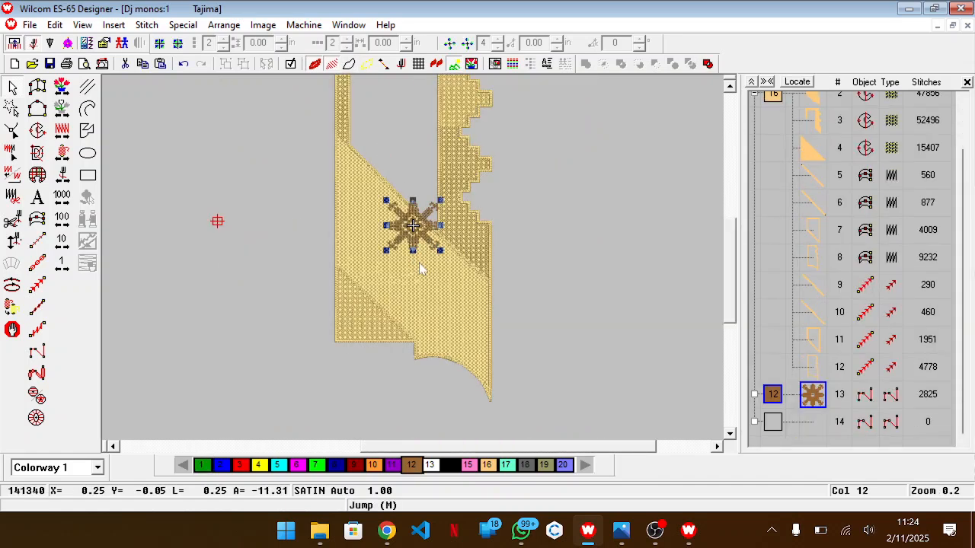
Step: Examine the sizes and positions of the snowflake motifs on the shirt panels in the reference photo
key("alt+Tab")
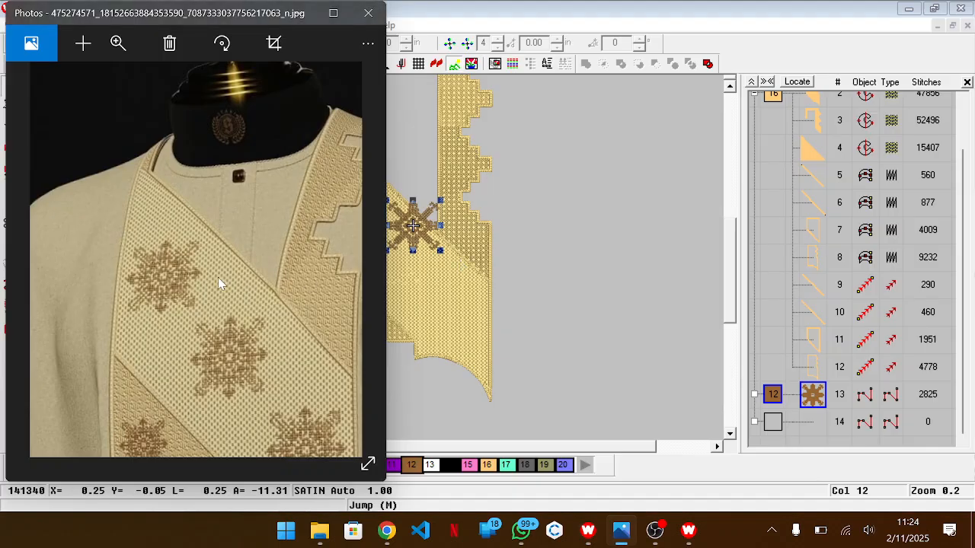
left_click_drag(126, 215, 120, 195)
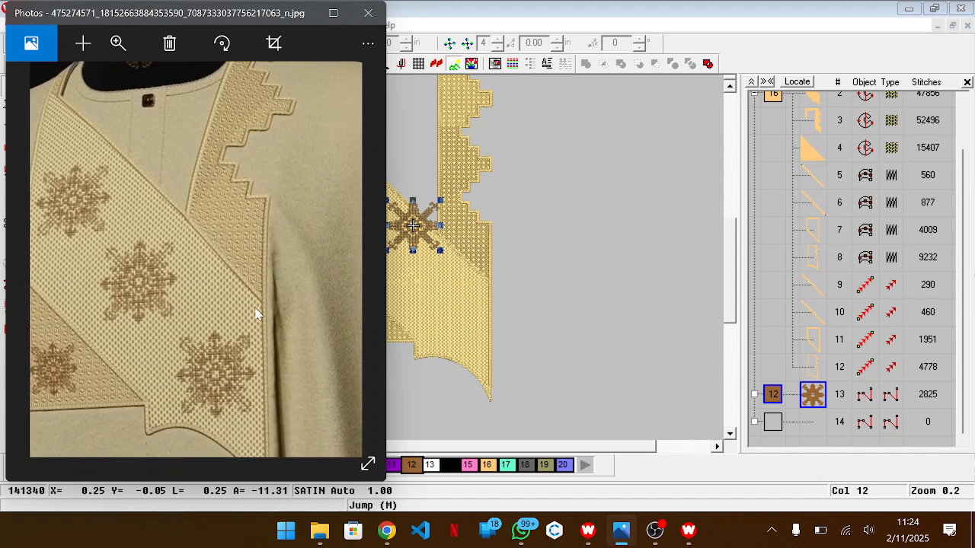
left_click_drag(256, 313, 249, 299)
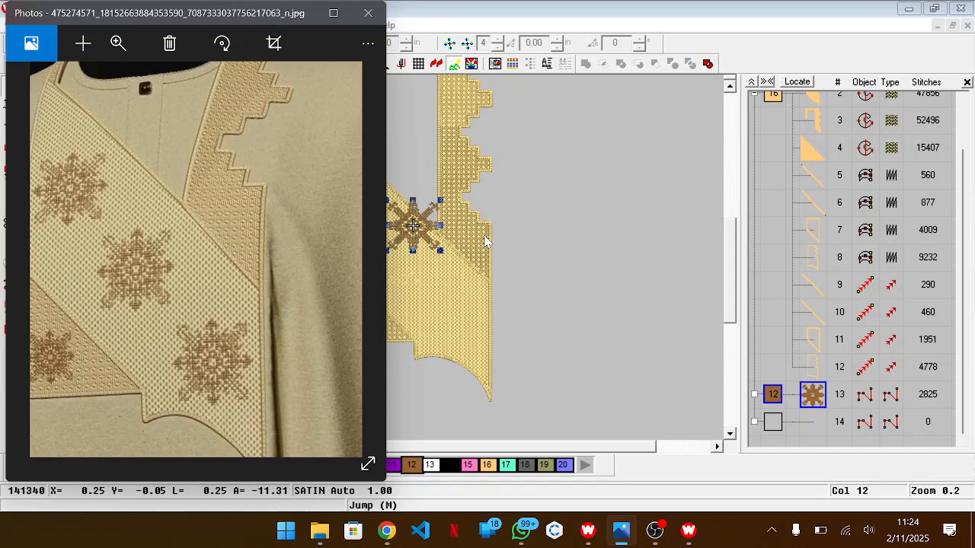
left_click_drag(180, 344, 227, 345)
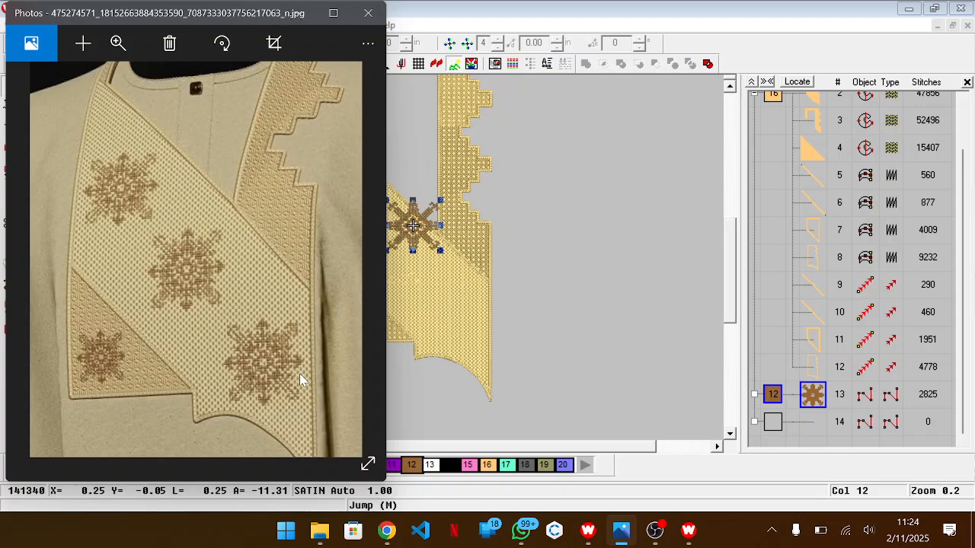
left_click(575, 261)
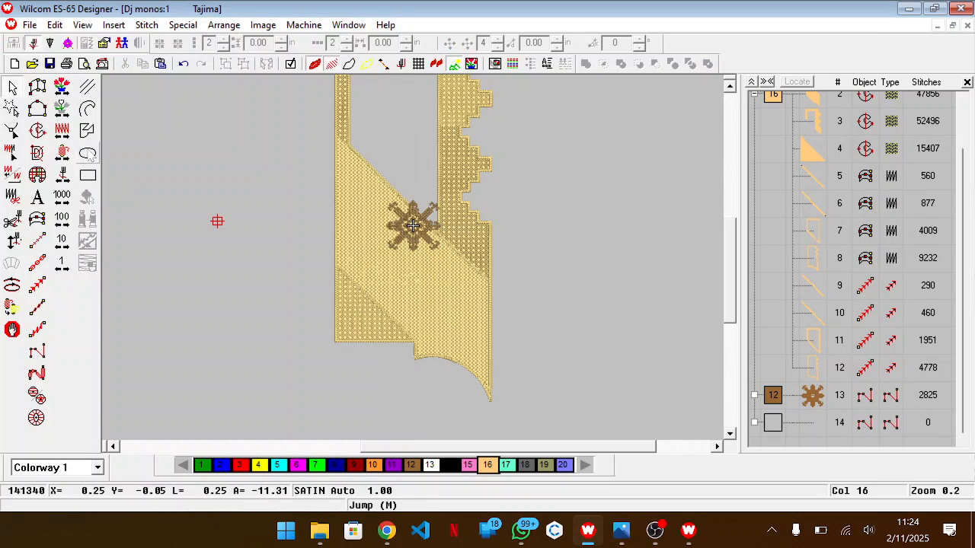
Step: Draw a run-stitch guide circle on the lower end of the diagonal band and assign it colour 3
left_click(88, 154)
left_click(452, 321)
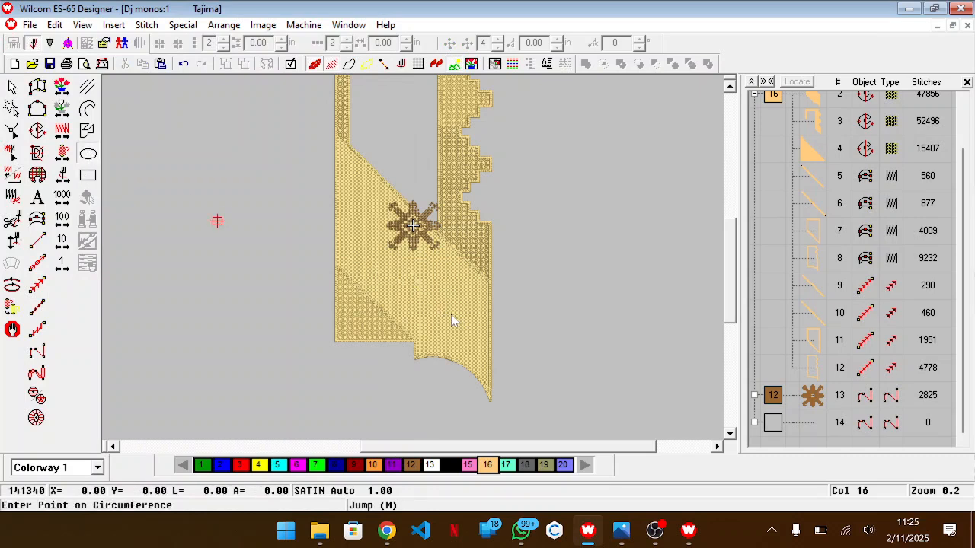
left_click(456, 349)
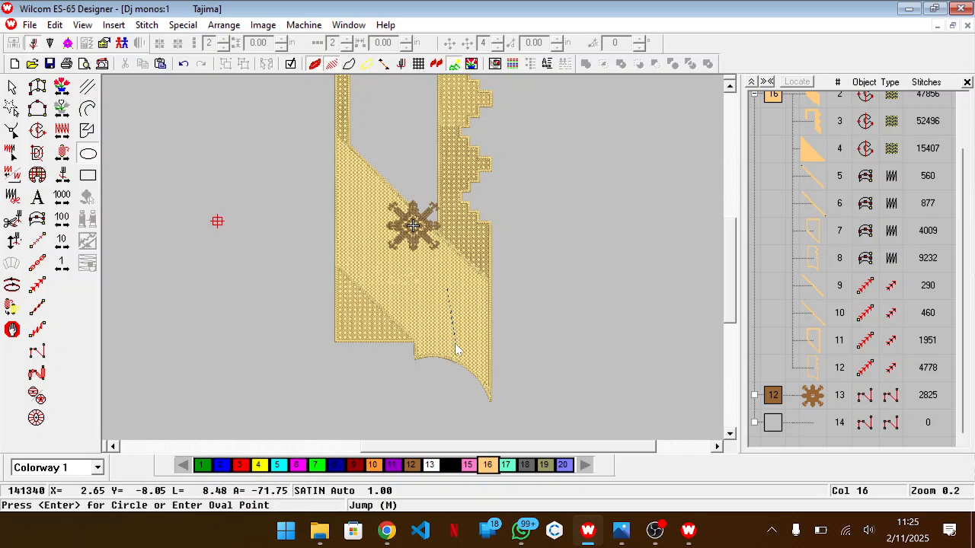
key("Return")
left_click(31, 240)
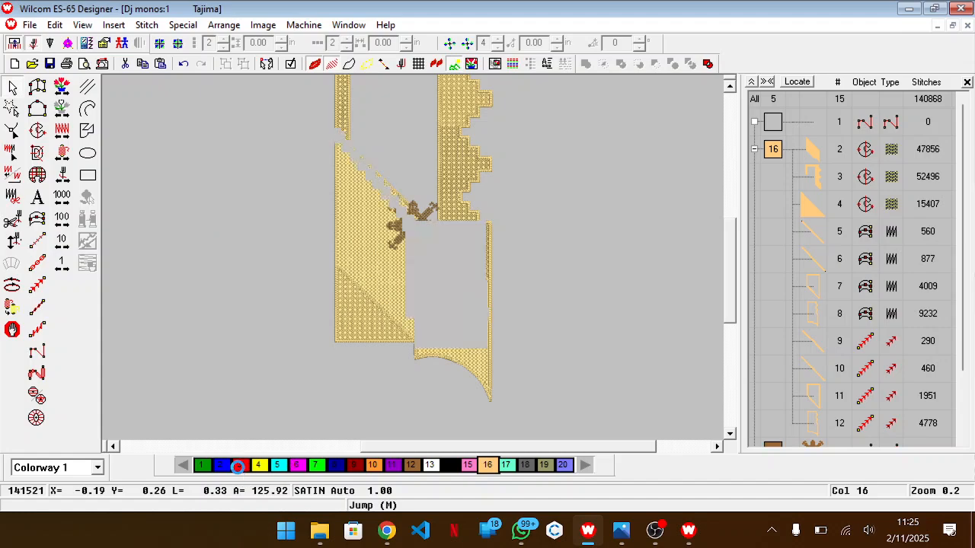
left_click(240, 466)
Step: Reposition and resize the guide circle on the lower end of the diagonal band, following the lowest snowflake in the reference photo
key("z")
scroll(665, 302, "down", 2)
key("alt+Tab")
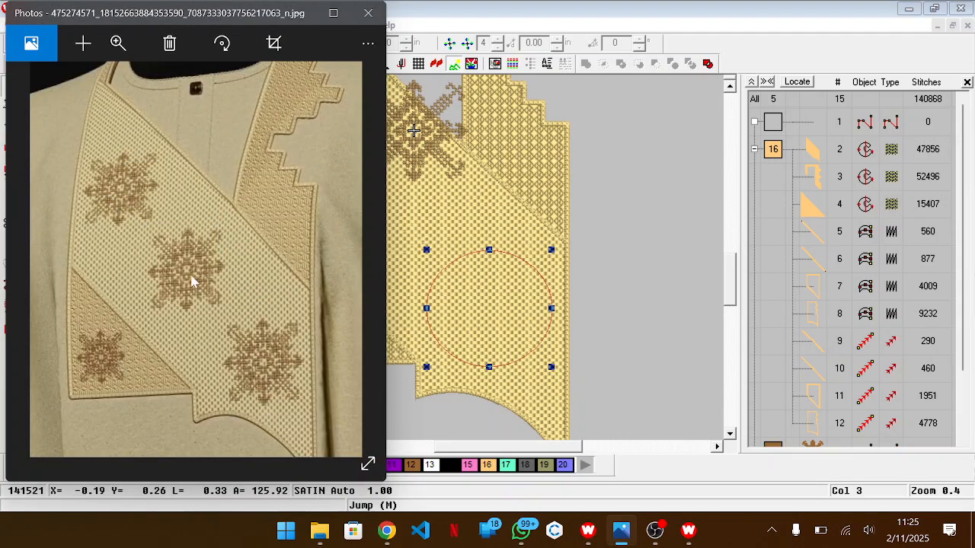
left_click(610, 355)
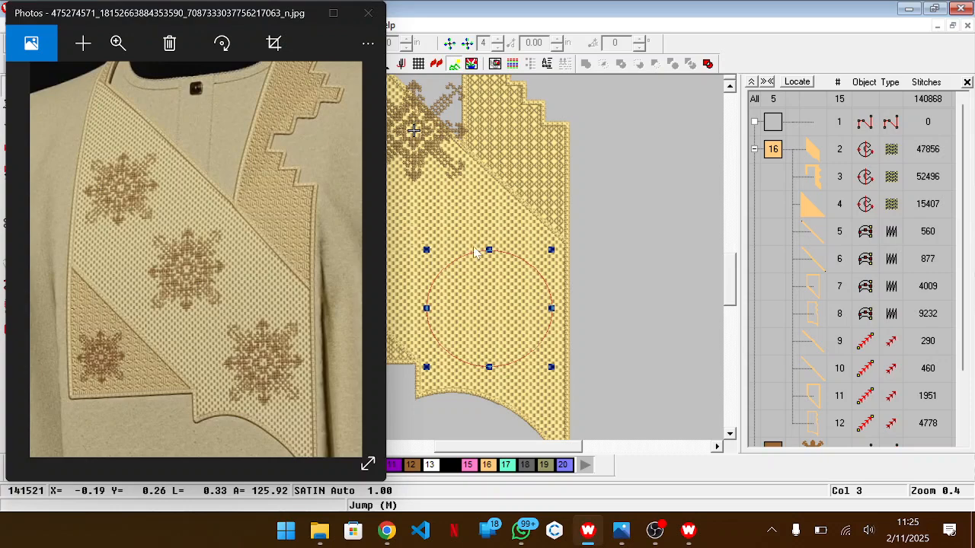
left_click(299, 13)
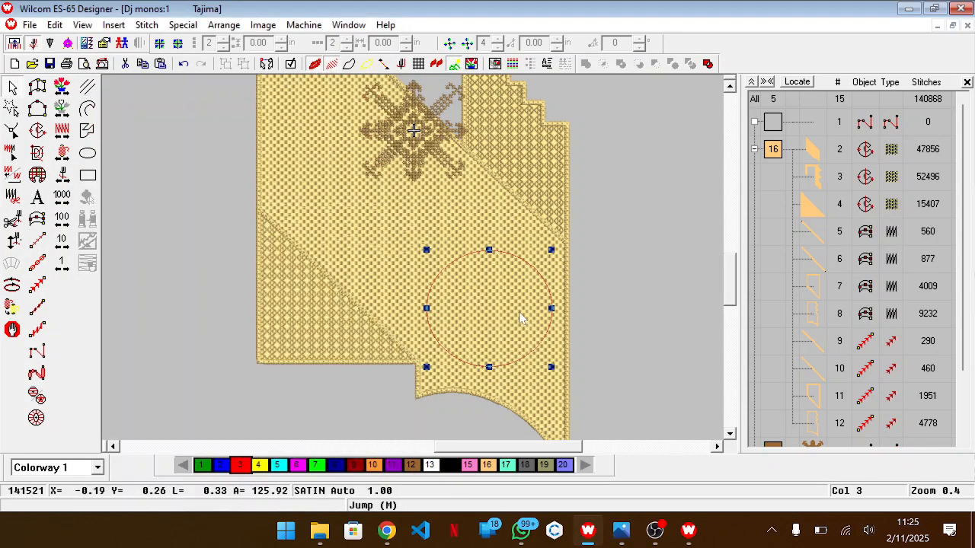
left_click_drag(522, 323, 524, 328)
left_click_drag(559, 264, 562, 259)
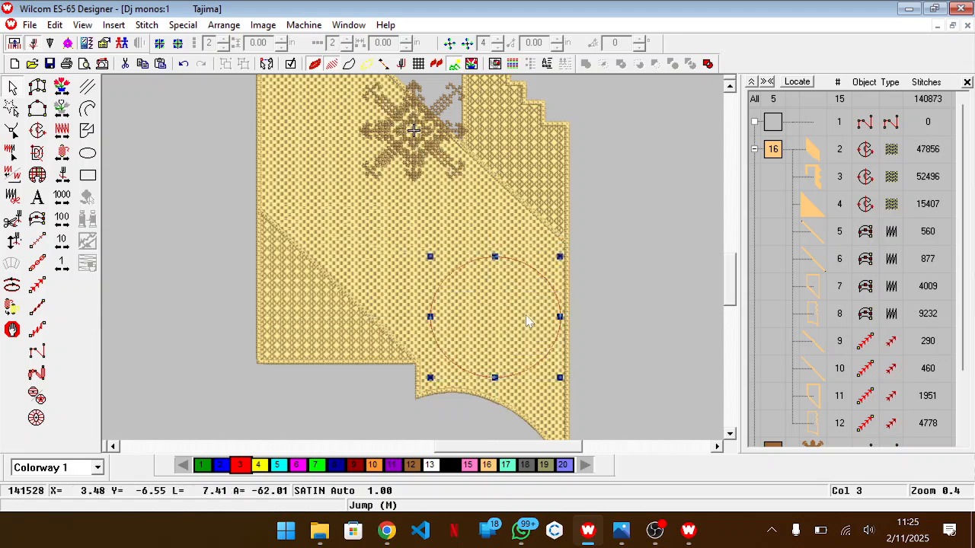
left_click_drag(528, 321, 525, 321)
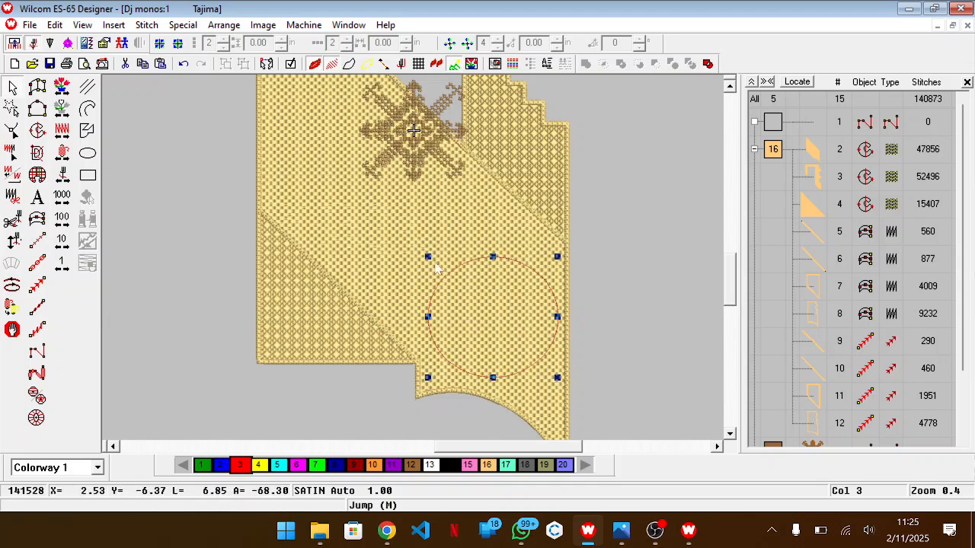
left_click_drag(427, 256, 432, 262)
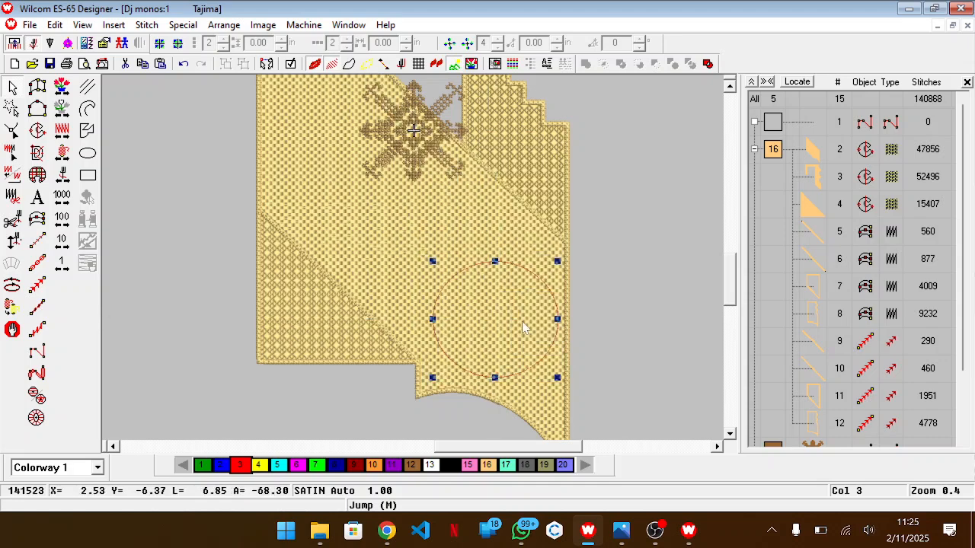
Step: Duplicate the guide circle twice, placing one copy mid-way and the other further up the diagonal band
key("ctrl+d")
left_click_drag(524, 327, 414, 214)
scroll(414, 214, "up", 3)
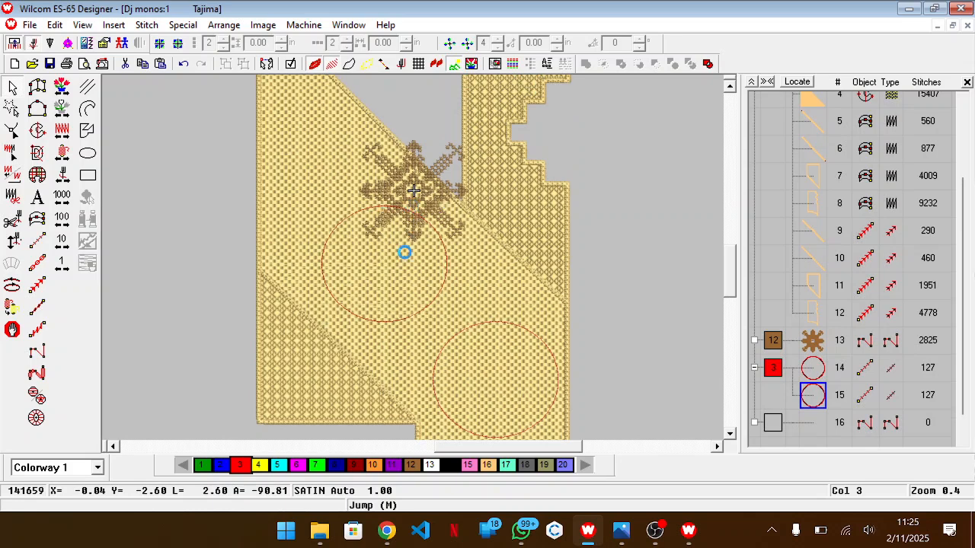
key("ctrl+d")
left_click_drag(406, 267, 319, 162)
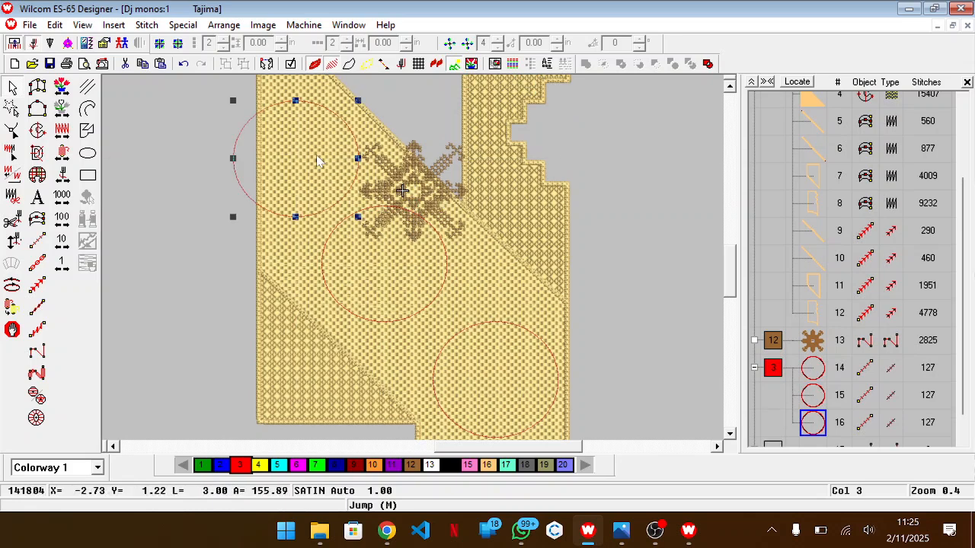
Step: Undo the last circle move and reposition the newest guide circle at the upper part of the band, following the reference photo
left_click(409, 281)
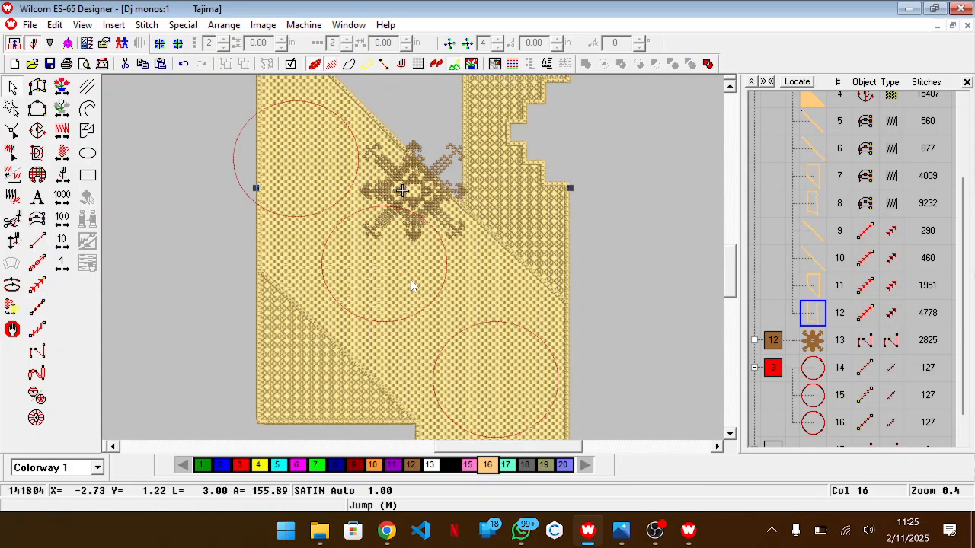
key("ctrl+z")
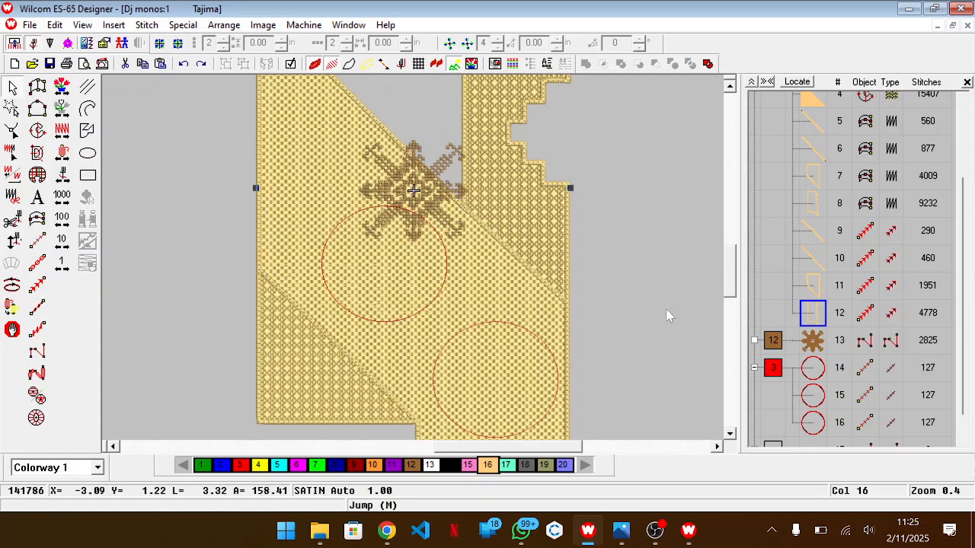
left_click(820, 431)
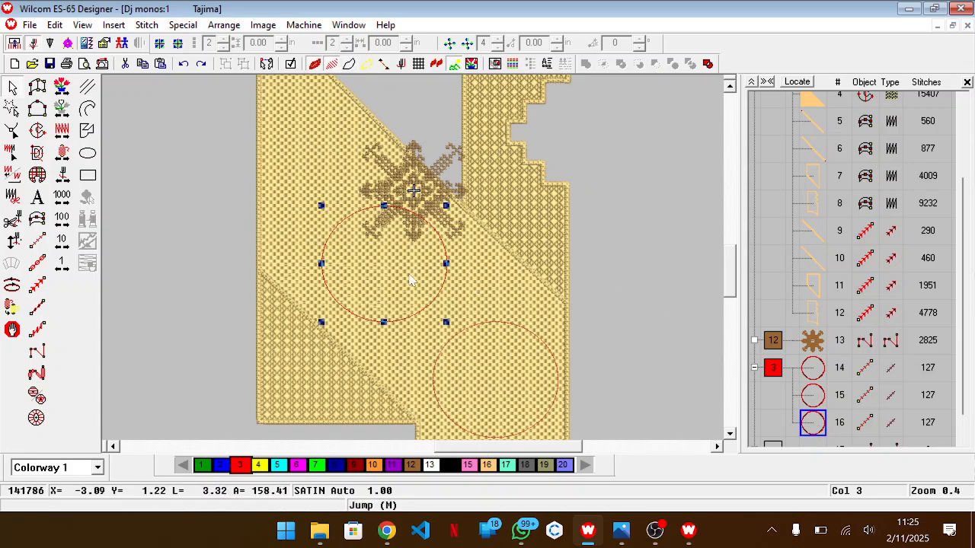
left_click_drag(345, 192, 318, 165)
key("alt+Tab")
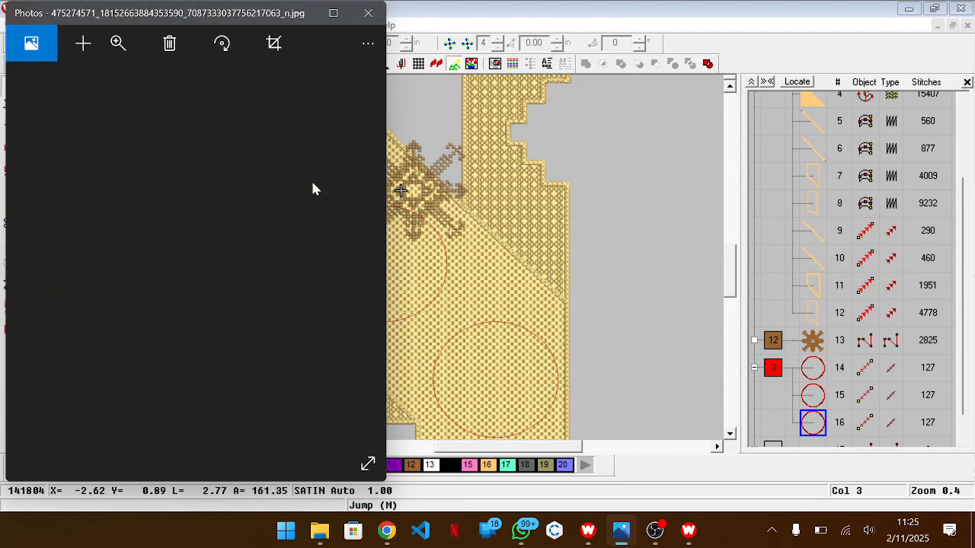
key("alt+Tab")
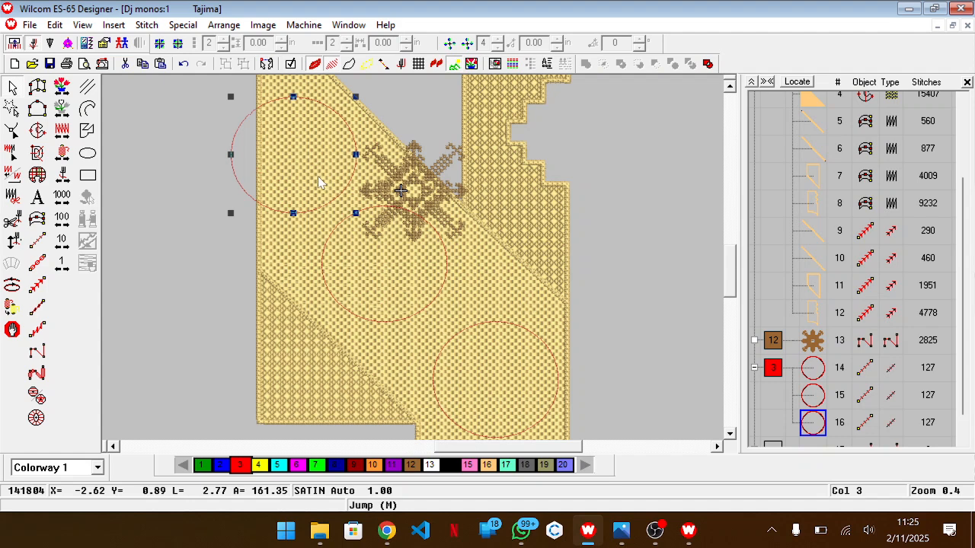
left_click_drag(318, 180, 313, 176)
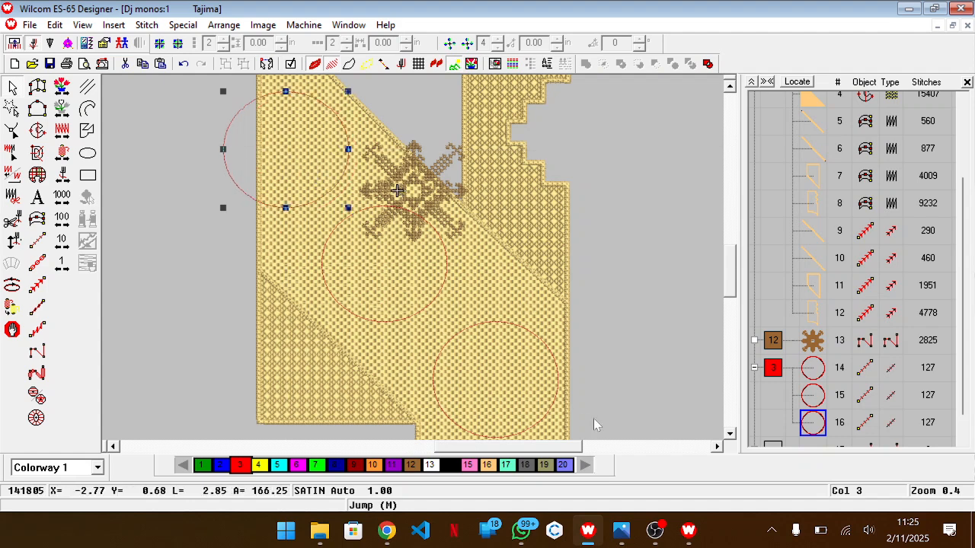
Step: Scale the three guide circles down together to about 3.44 in each so they fit inside the diagonal band
left_click(765, 379)
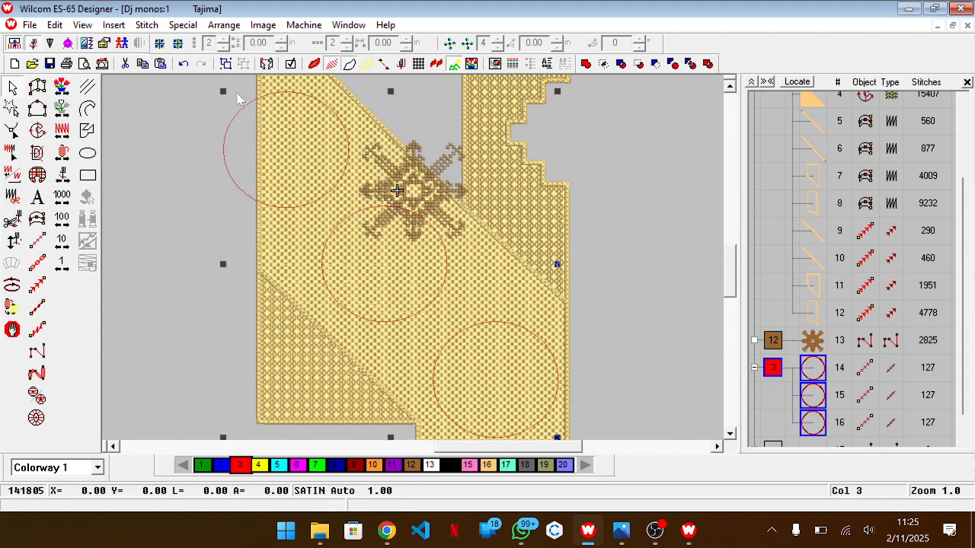
left_click_drag(225, 90, 267, 137)
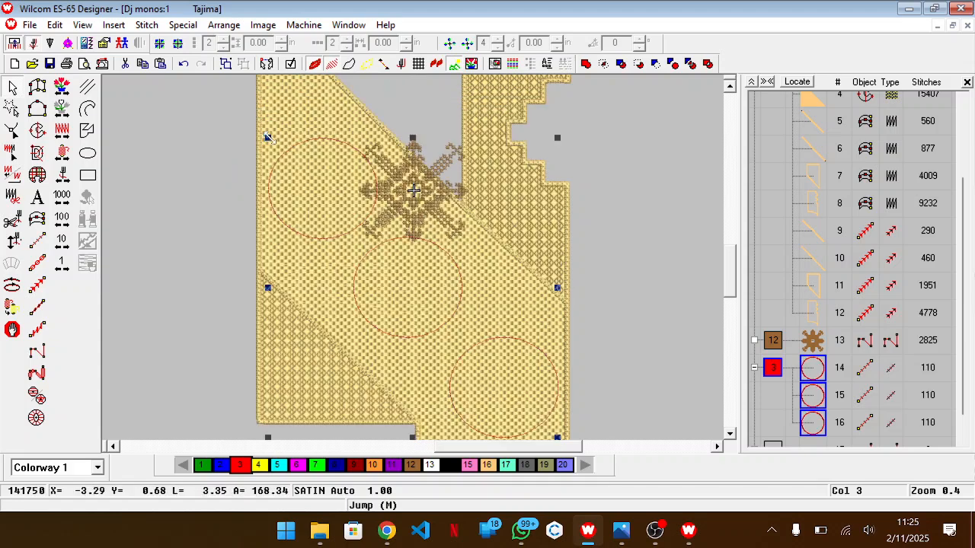
scroll(269, 138, "down", 2)
scroll(270, 138, "up", 1)
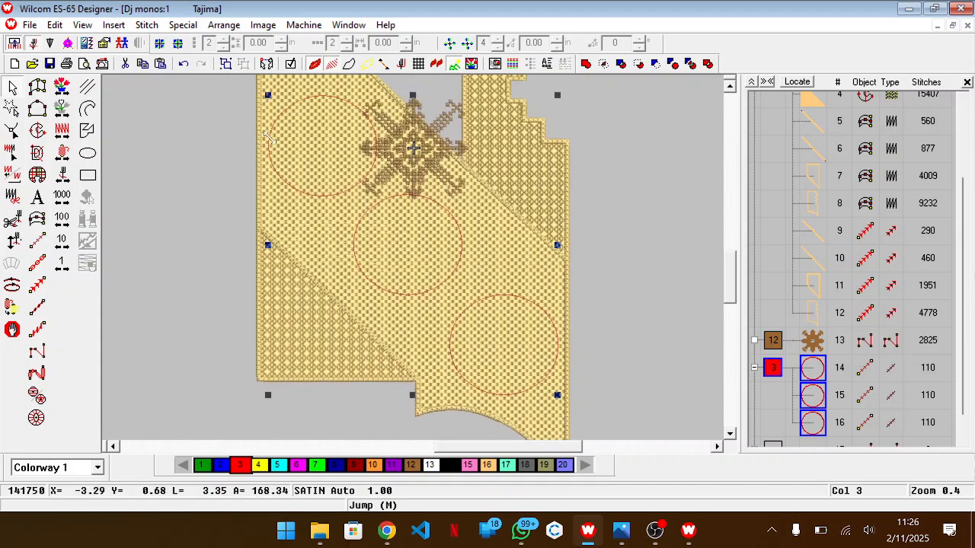
left_click(640, 320)
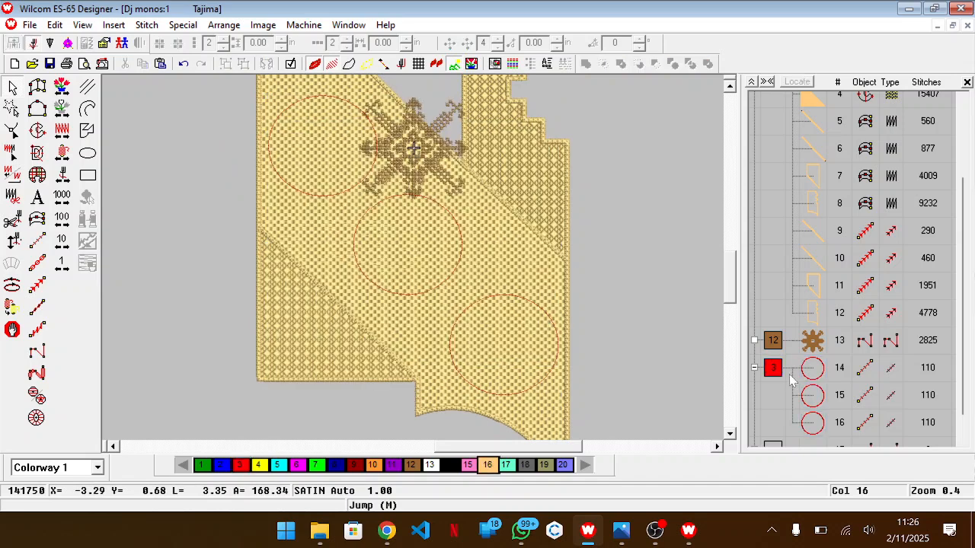
Step: Duplicate the uppermost guide circle into the lower-left triangular panel and shrink the copy to about two-thirds of its size
left_click(815, 423)
key("ctrl+d")
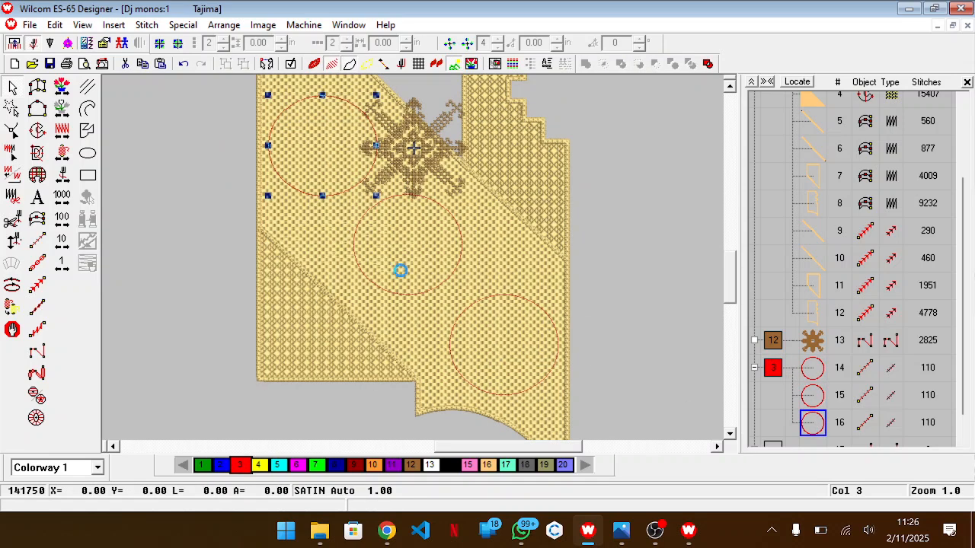
left_click_drag(326, 170, 322, 344)
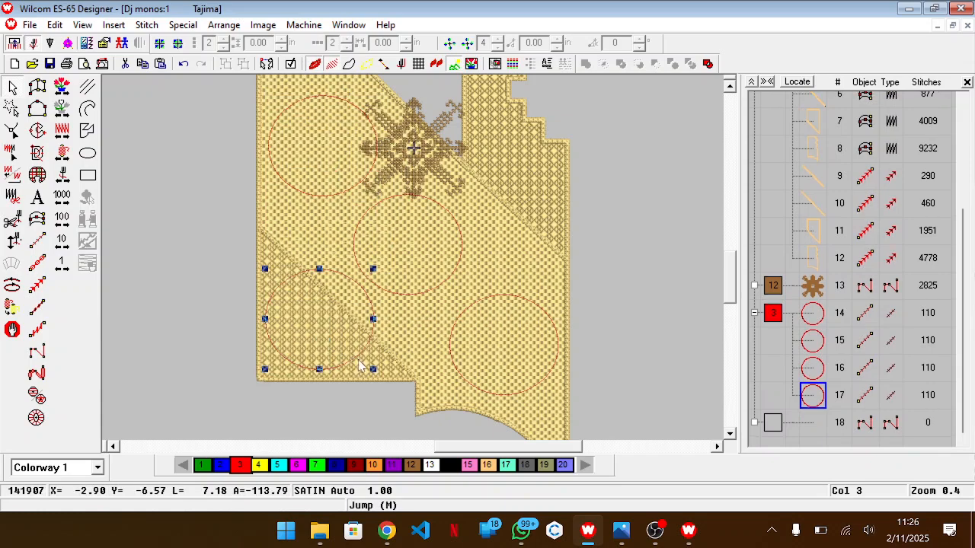
left_click_drag(371, 371, 334, 349)
left_click_drag(300, 307, 302, 332)
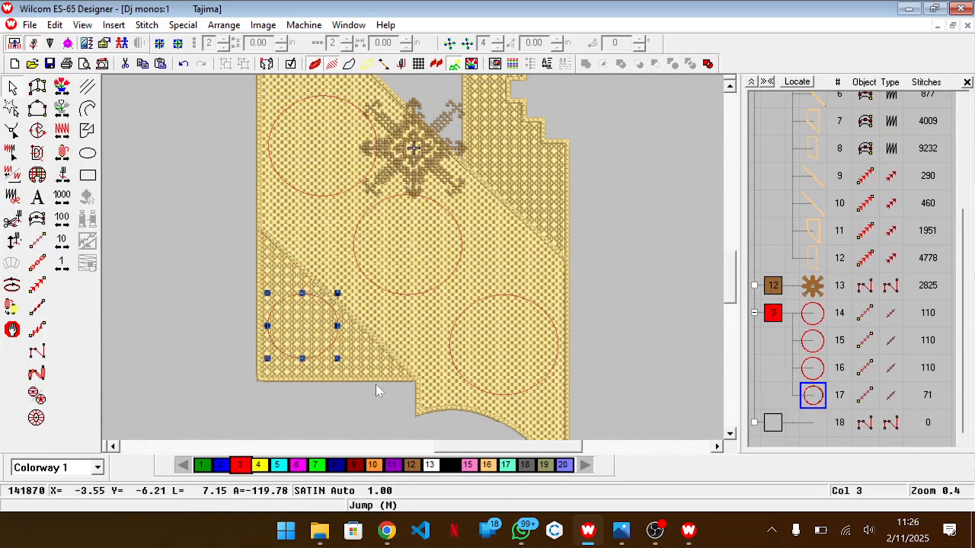
Step: Check the reference photo, then shrink the small guide circle slightly and move it closer to the triangular panel's lower-left corner
key("alt+Tab")
key("alt+Tab")
left_click_drag(323, 340, 320, 351)
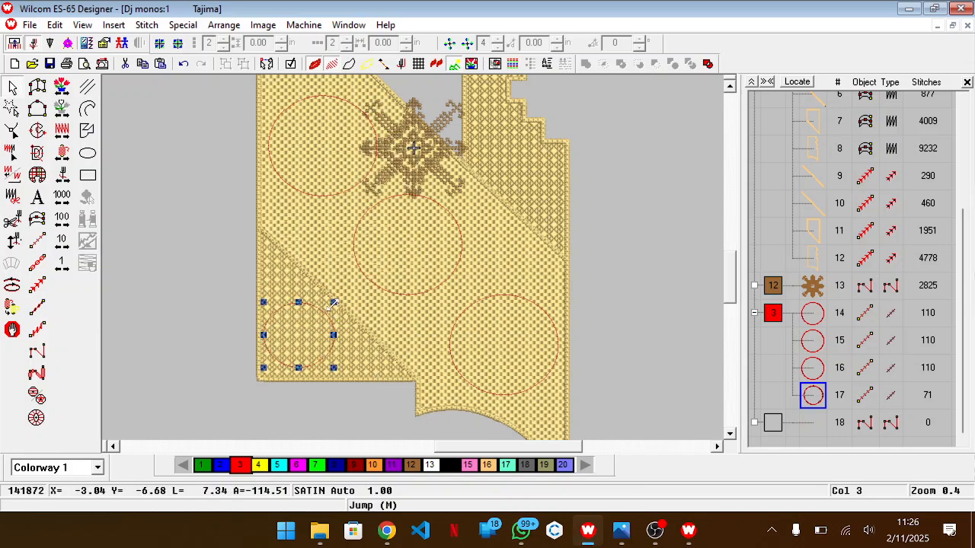
left_click_drag(333, 303, 328, 308)
scroll(299, 347, "down", 1)
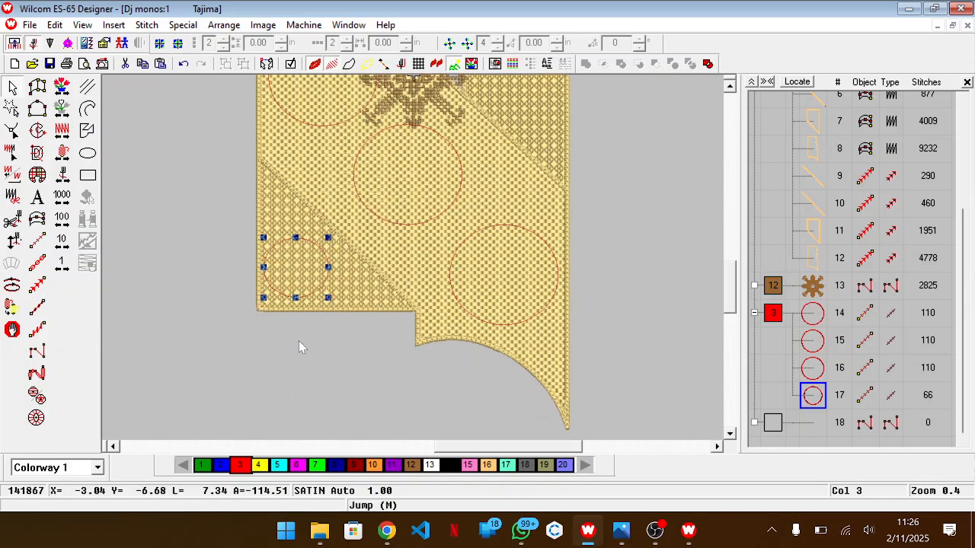
key("z")
left_click_drag(210, 286, 214, 296)
left_click(230, 396)
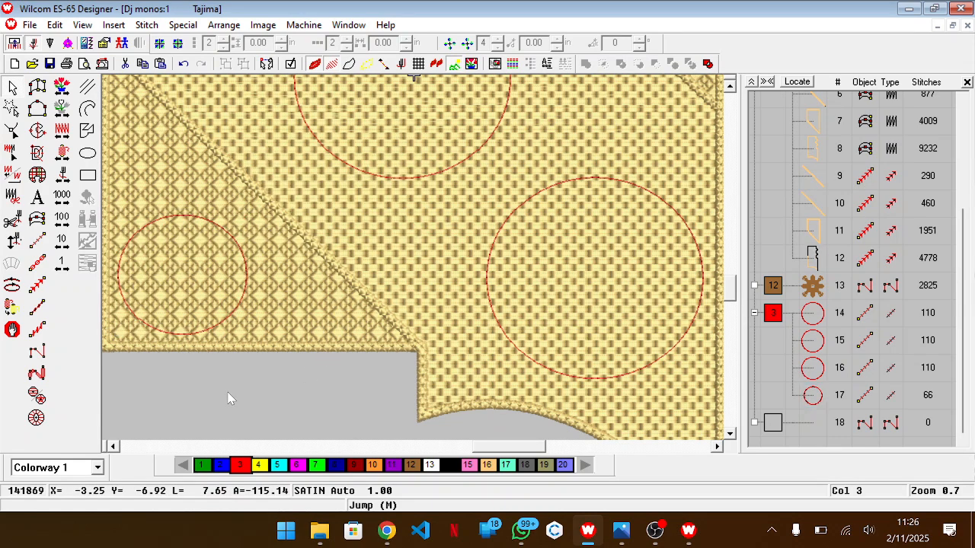
key("shift+z")
left_click(167, 339)
Step: Compare the width and height of the snowflake motif with those of the lowest guide circle in their object properties
scroll(417, 255, "up", 1)
scroll(418, 255, "up", 2)
left_click(425, 227)
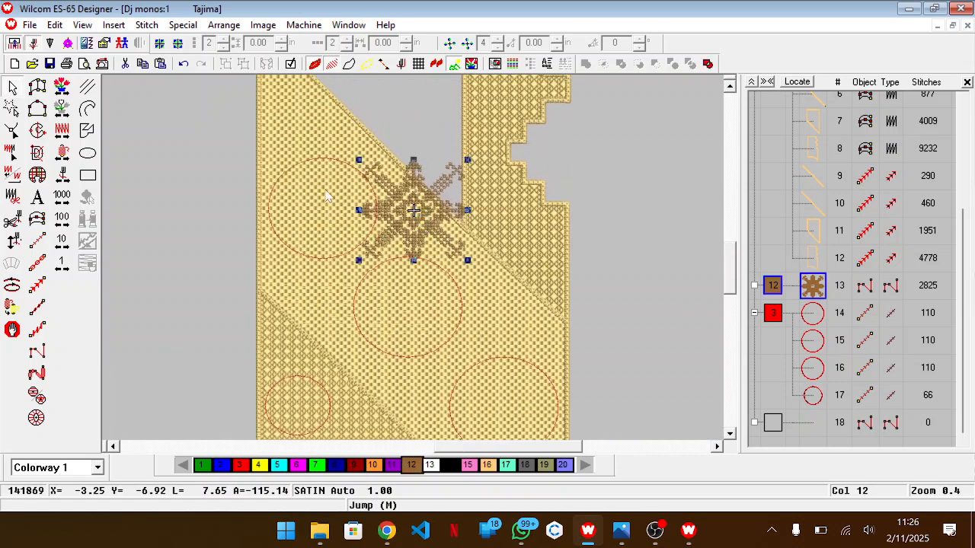
left_click(812, 313)
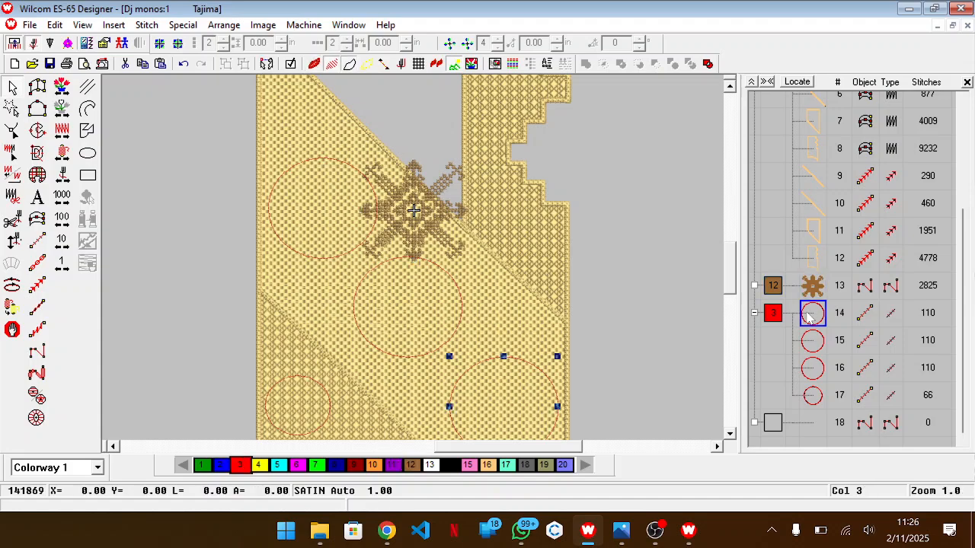
double_click(811, 313)
left_click(521, 401)
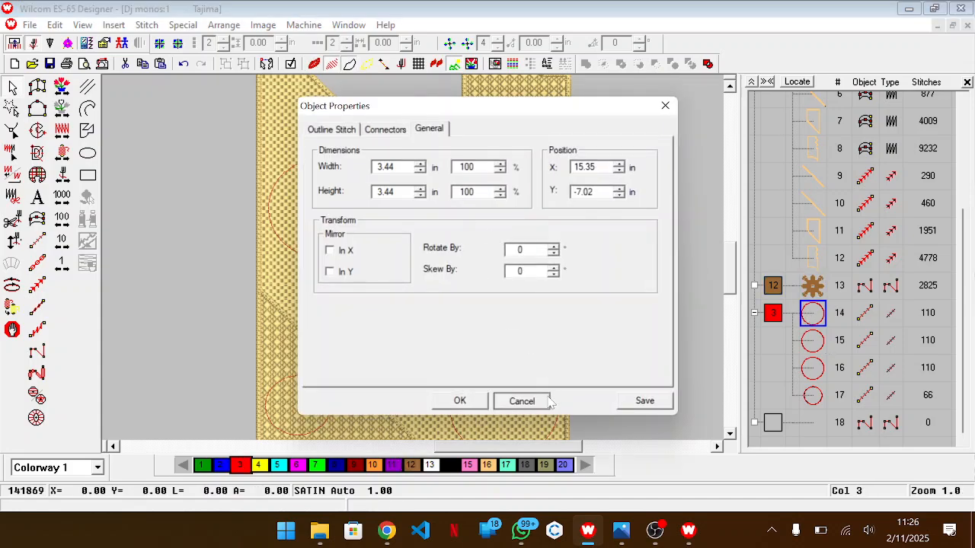
left_click(642, 371)
left_click(387, 206)
double_click(387, 206)
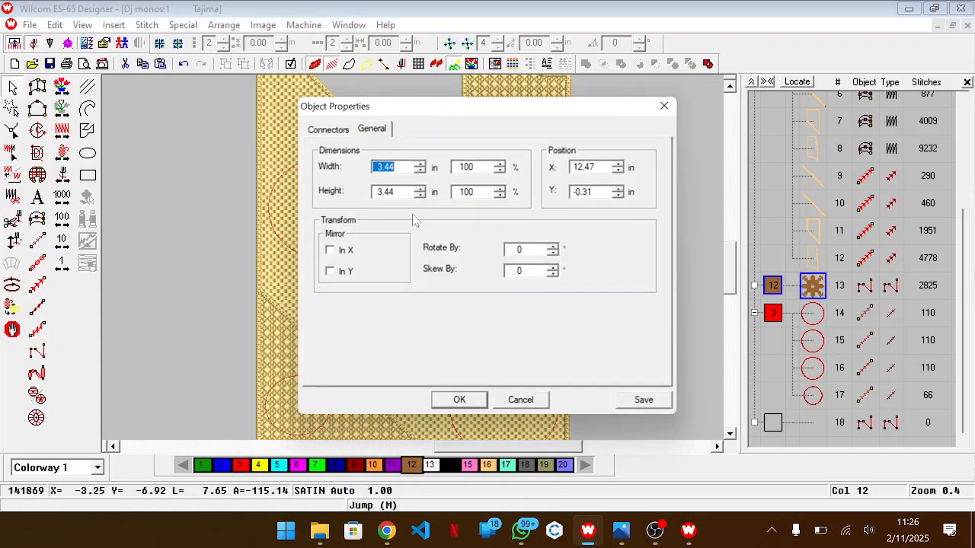
left_click(529, 403)
left_click(813, 286)
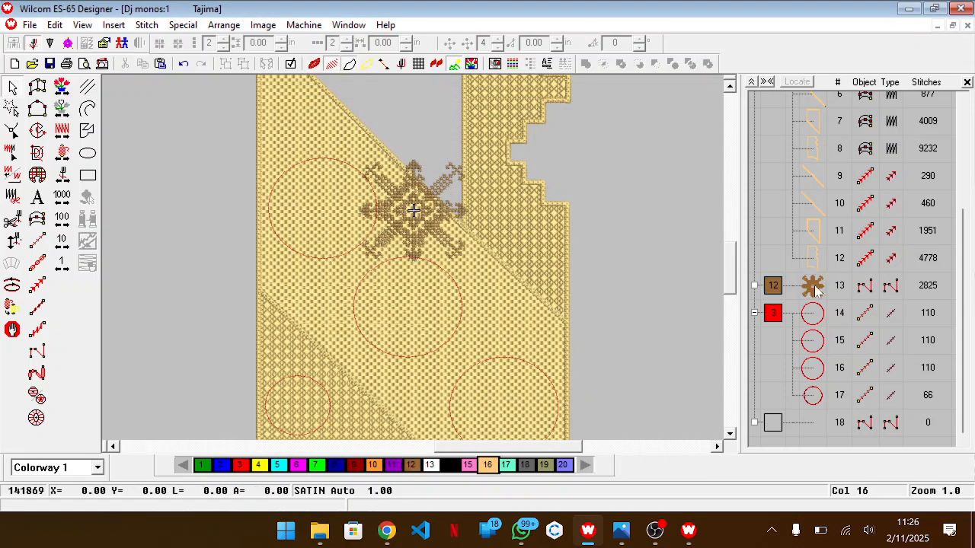
double_click(814, 314)
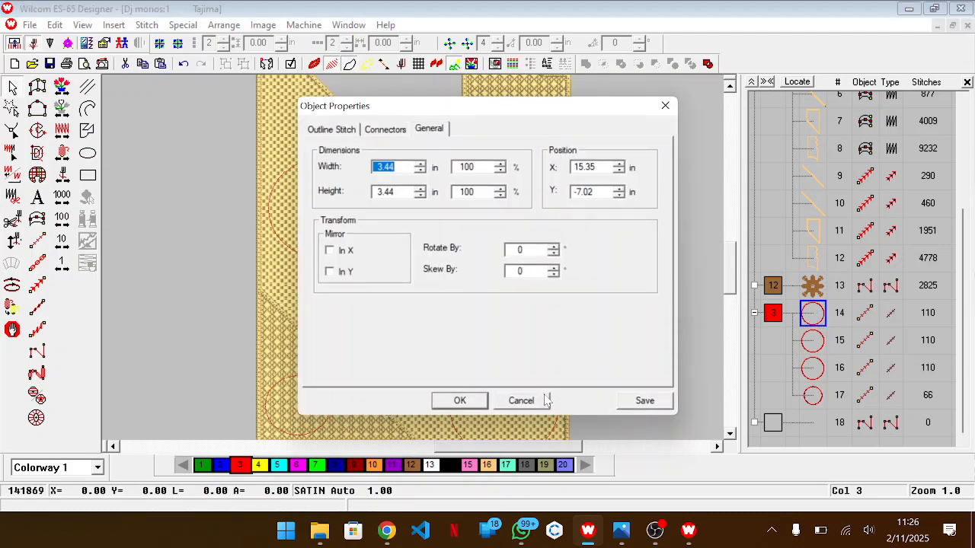
left_click(545, 401)
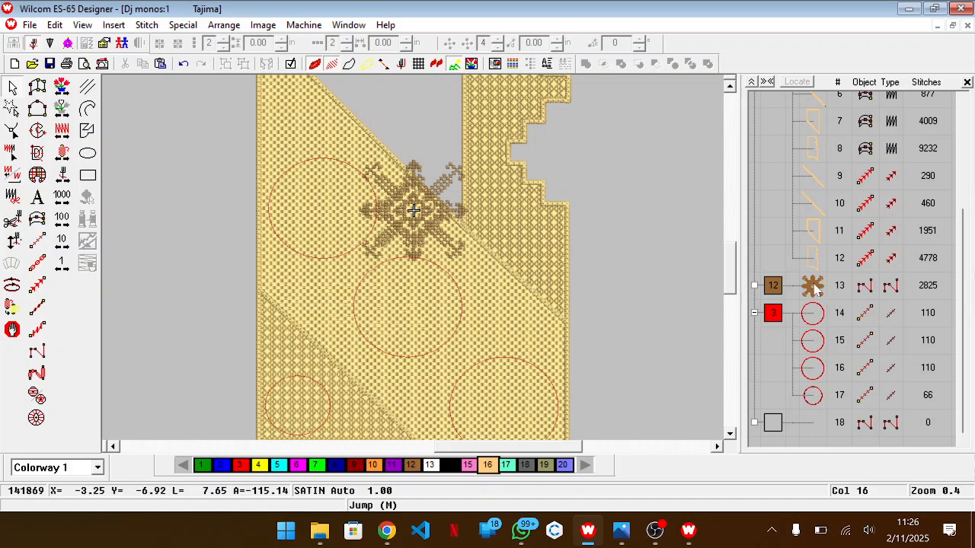
Step: Try to align the snowflake motif and the lowest guide circle on a common center
left_click(813, 286)
scroll(649, 229, "up", 5)
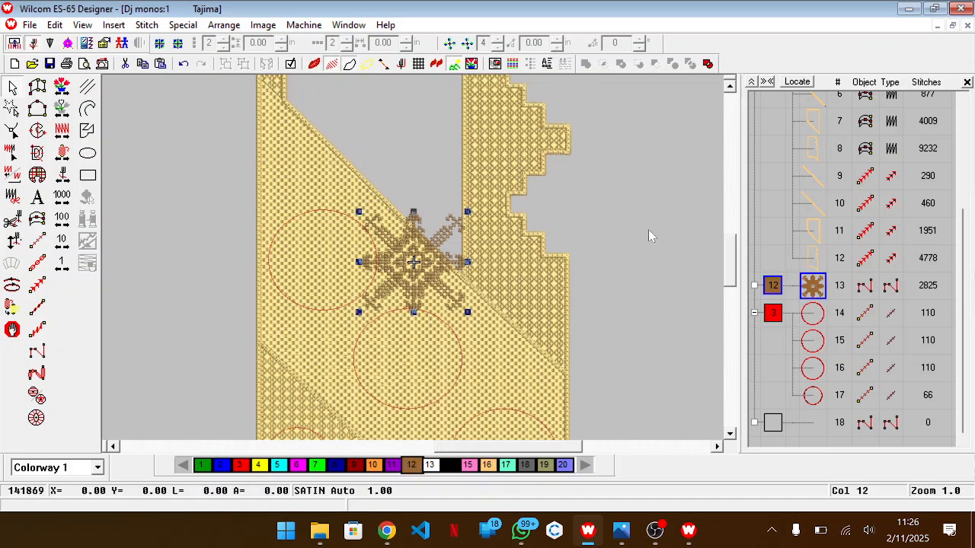
key("z")
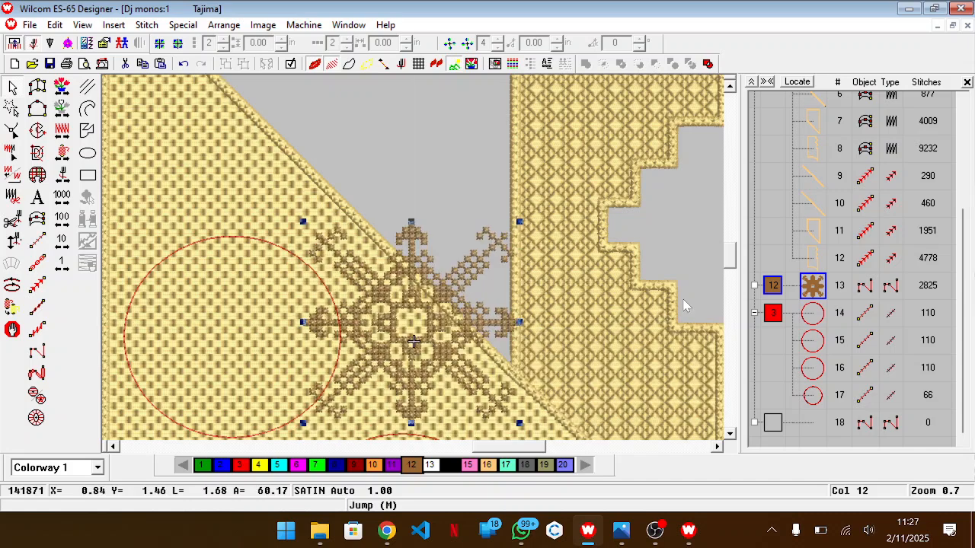
left_click(814, 313, "ctrl")
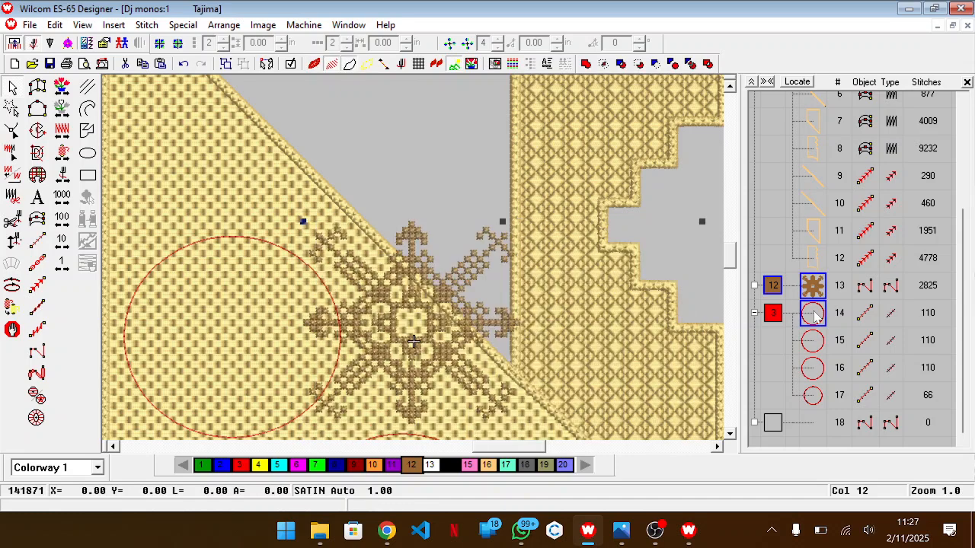
left_click(779, 249)
left_click(816, 314)
left_click(817, 293, "ctrl")
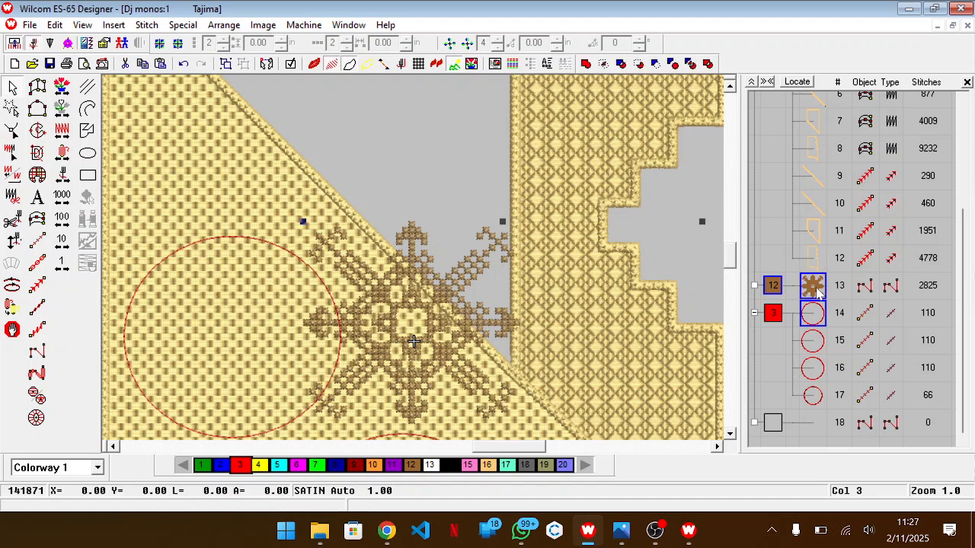
left_click(237, 27)
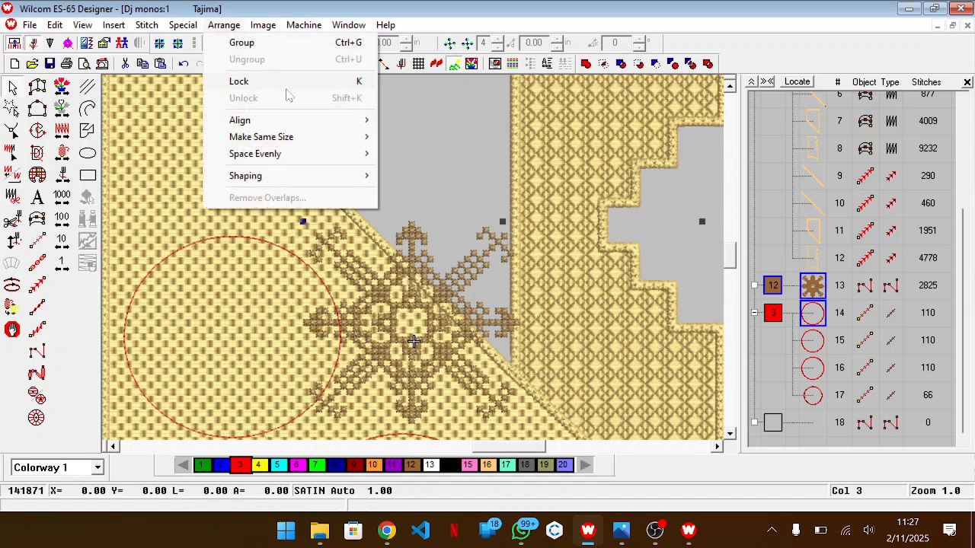
mouse_move(328, 120)
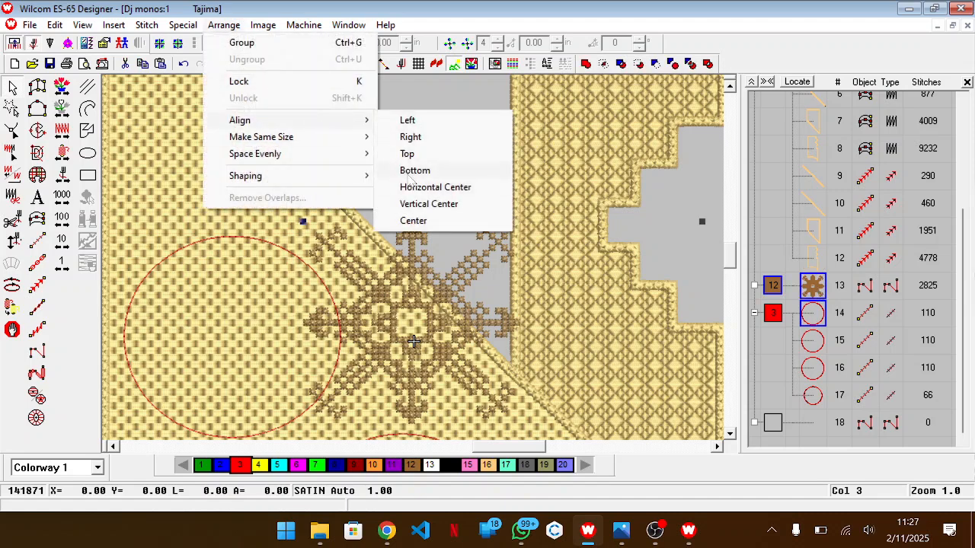
left_click(423, 222)
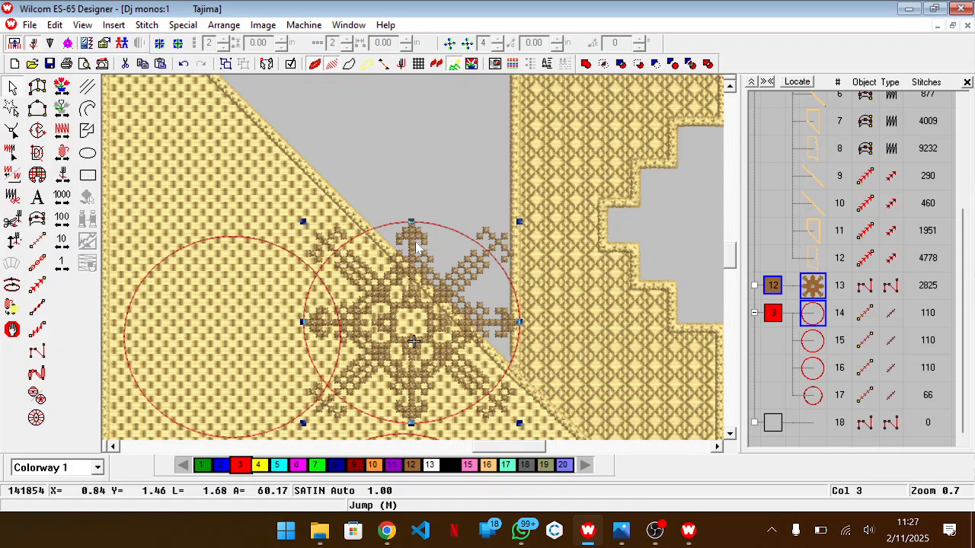
scroll(417, 248, "down", 3)
key("ctrl+z")
key("shift+z")
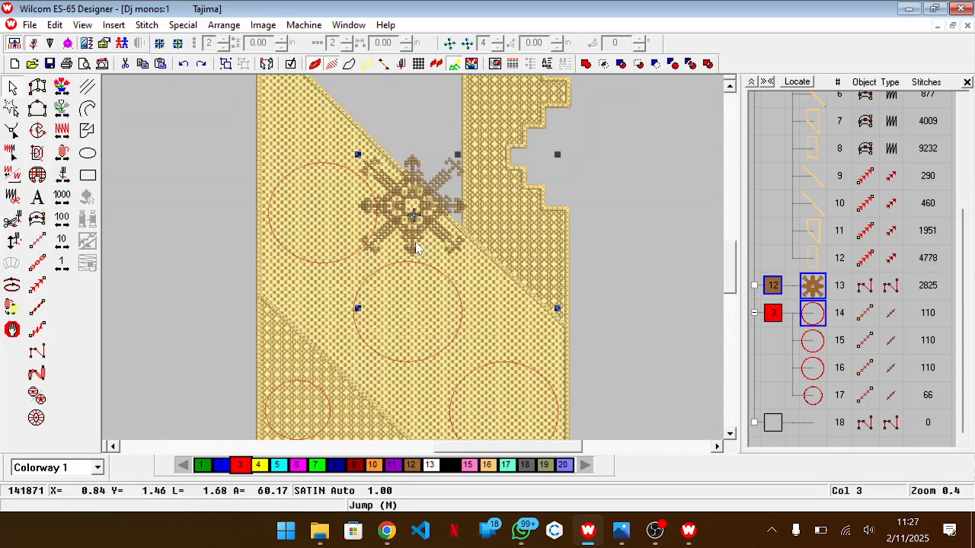
Step: Select only the snowflake motif and nudge it slightly up and to the right
left_click(817, 289)
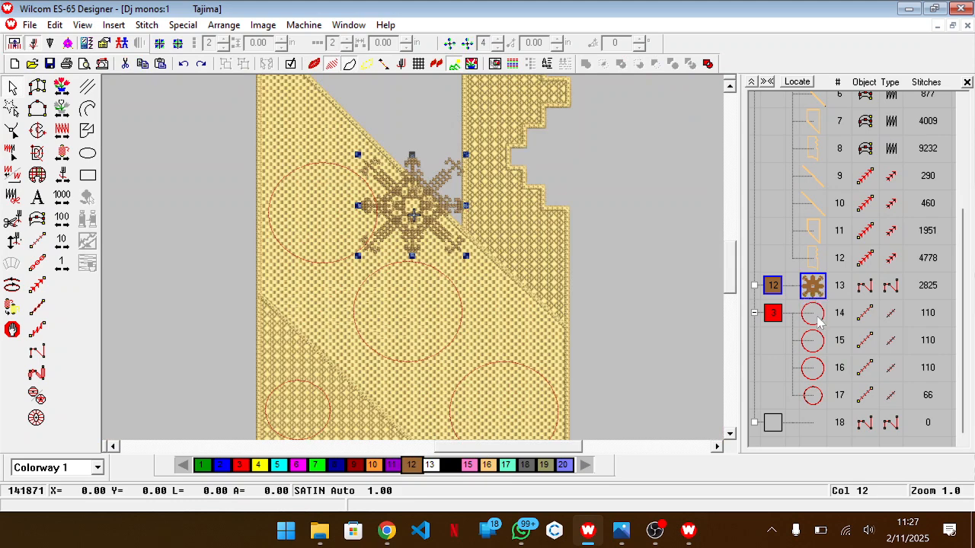
left_click(819, 323)
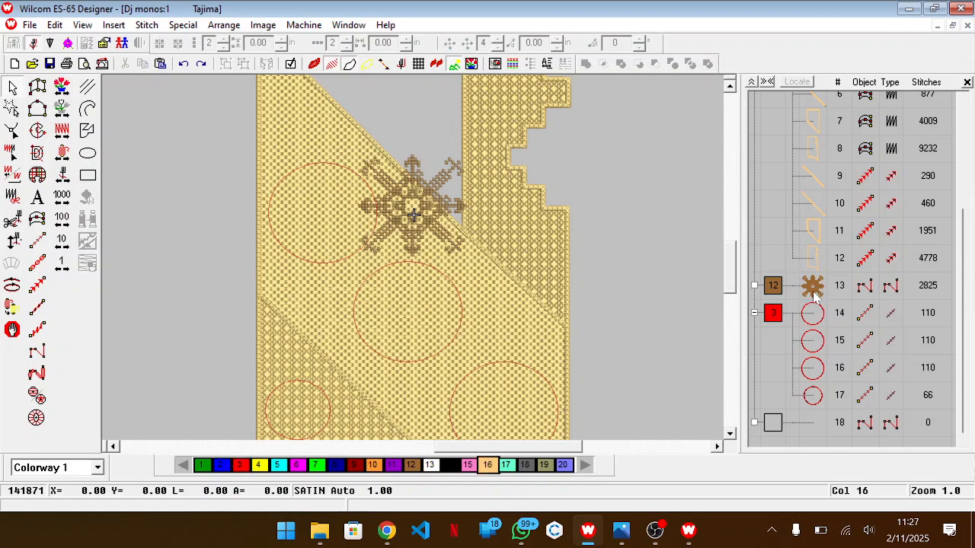
left_click(813, 286)
scroll(640, 255, "up", 5)
scroll(638, 251, "down", 3)
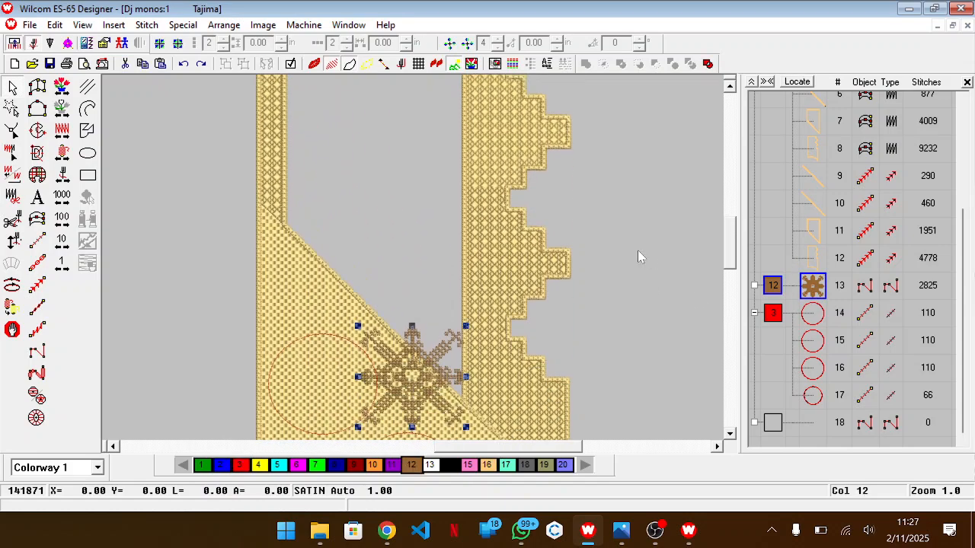
key("z")
scroll(639, 251, "down", 3)
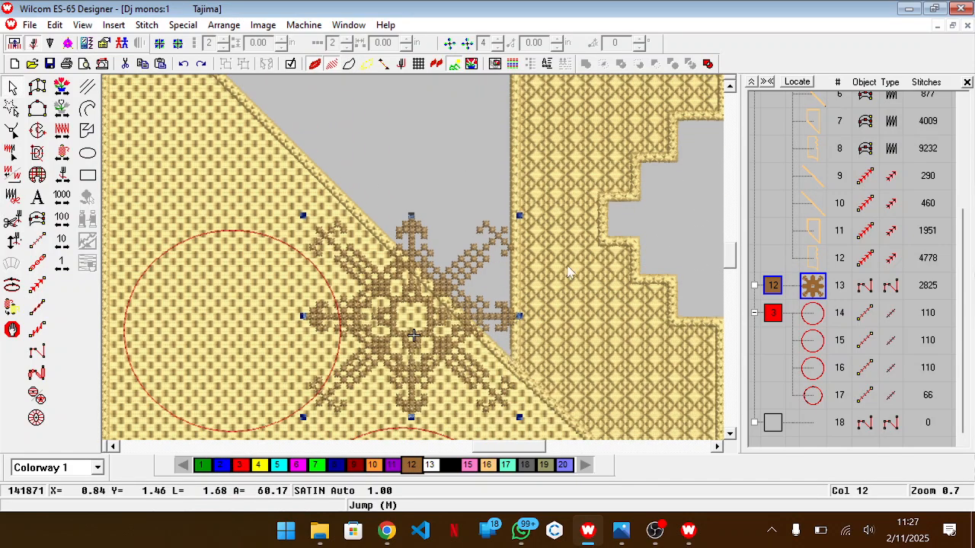
scroll(567, 272, "up", 5)
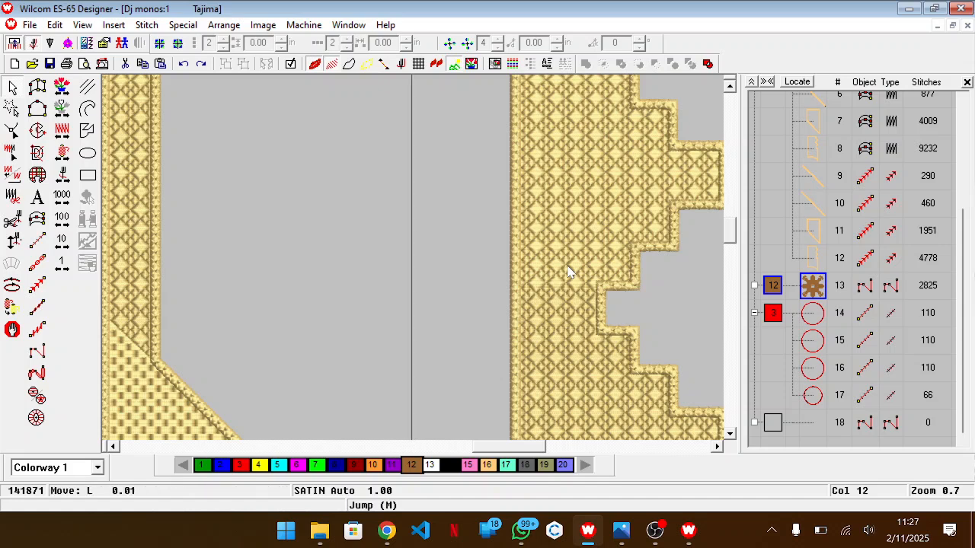
key("Right")
key("Up")
key("Up")
scroll(568, 272, "down", 1)
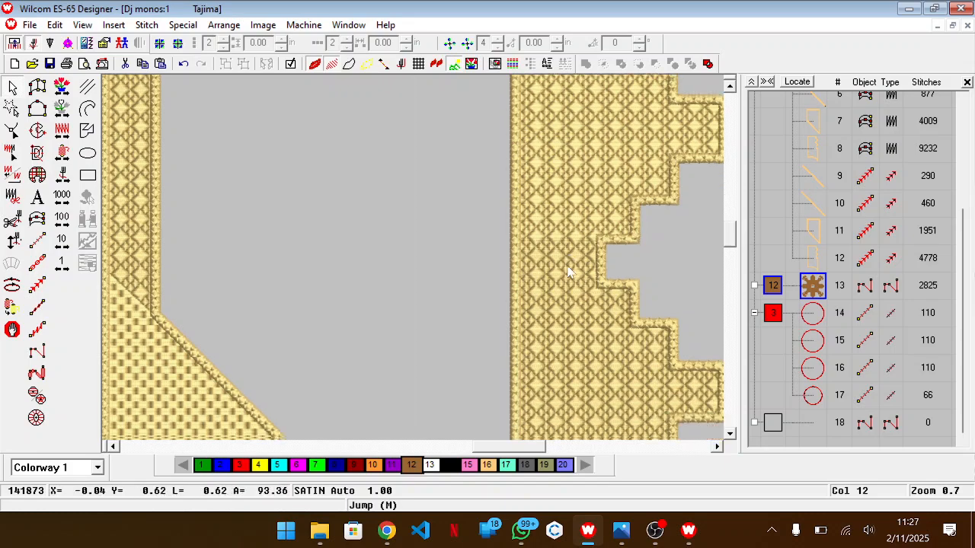
scroll(567, 272, "down", 10)
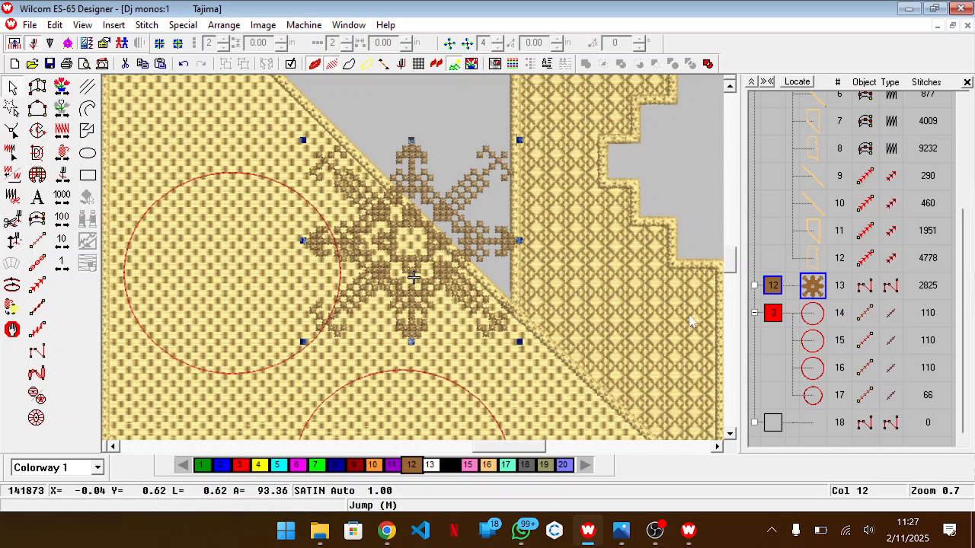
Step: Align the snowflake motif and the lowest large guide circle on a common center
left_click(811, 314, "ctrl")
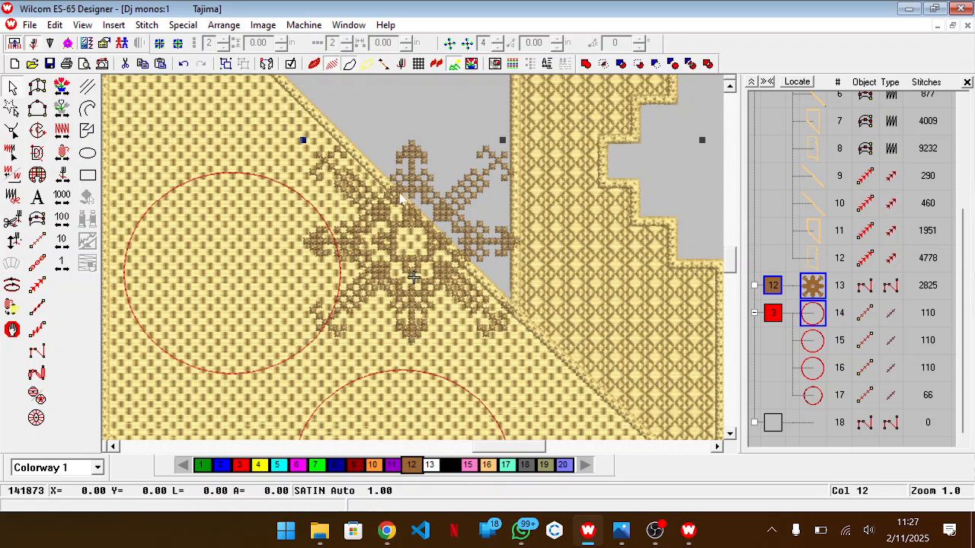
scroll(400, 198, "down", 3)
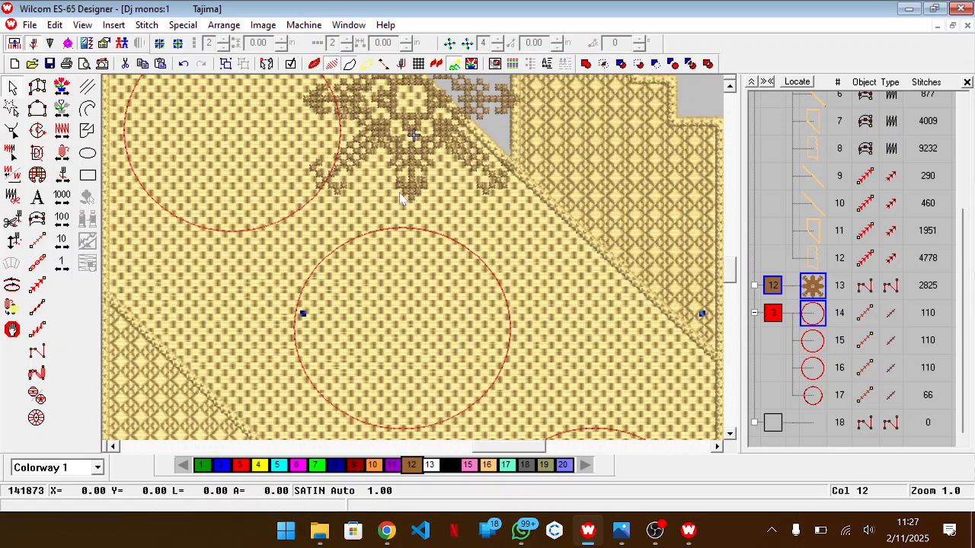
left_click(224, 25)
mouse_move(323, 122)
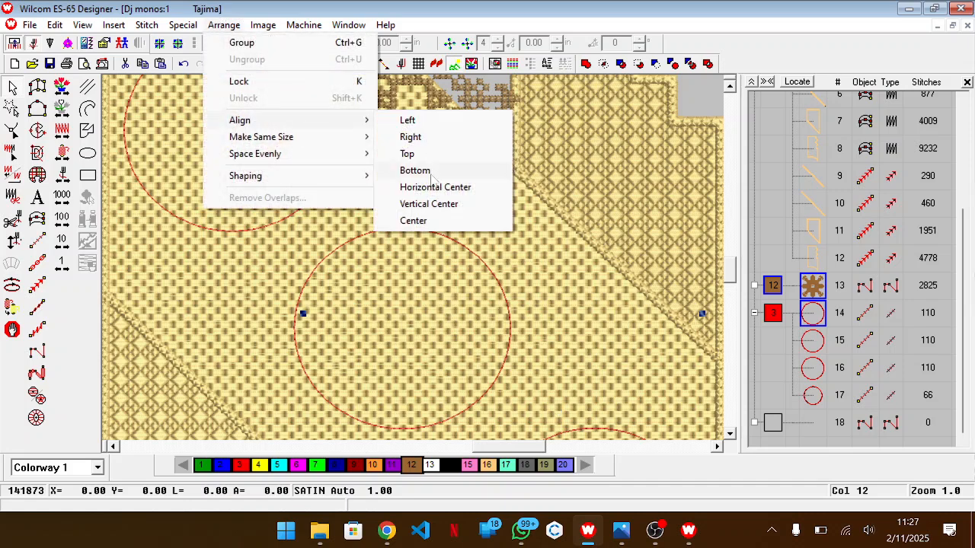
left_click(412, 221)
scroll(539, 283, "down", 2)
scroll(539, 284, "down", 2)
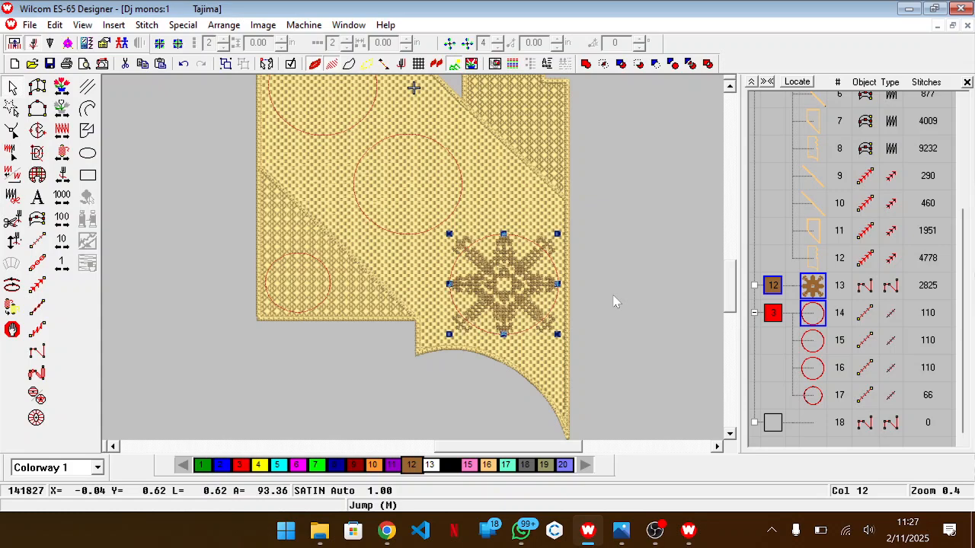
Step: Check the snowflake sizes in the reference photo and the lowest large guide circle's dimensions in its object properties
key("alt+Tab")
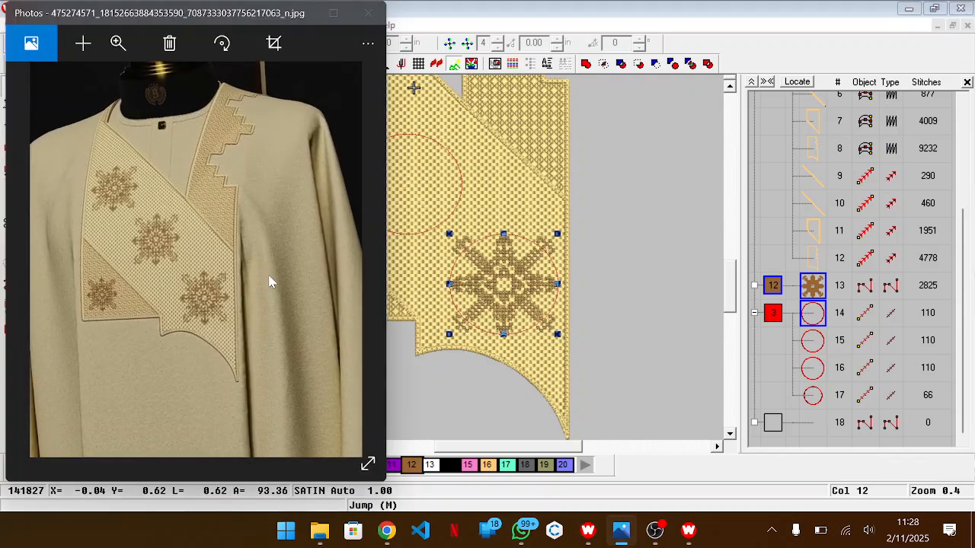
key("alt+Tab")
double_click(493, 282)
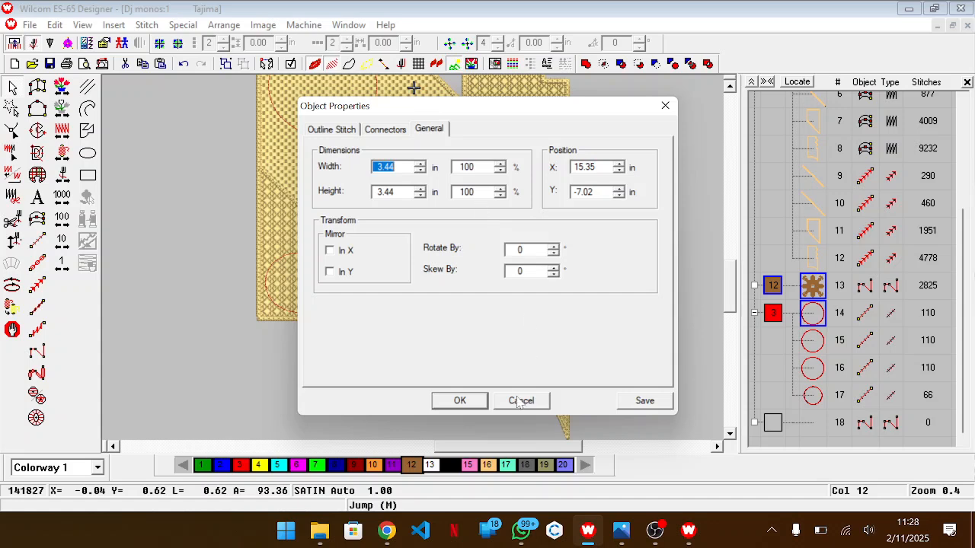
left_click(520, 400)
Step: Set the snowflake motif's width and height to 3.00 in so it sits inside its guide circle
left_click(820, 294)
left_click(821, 290)
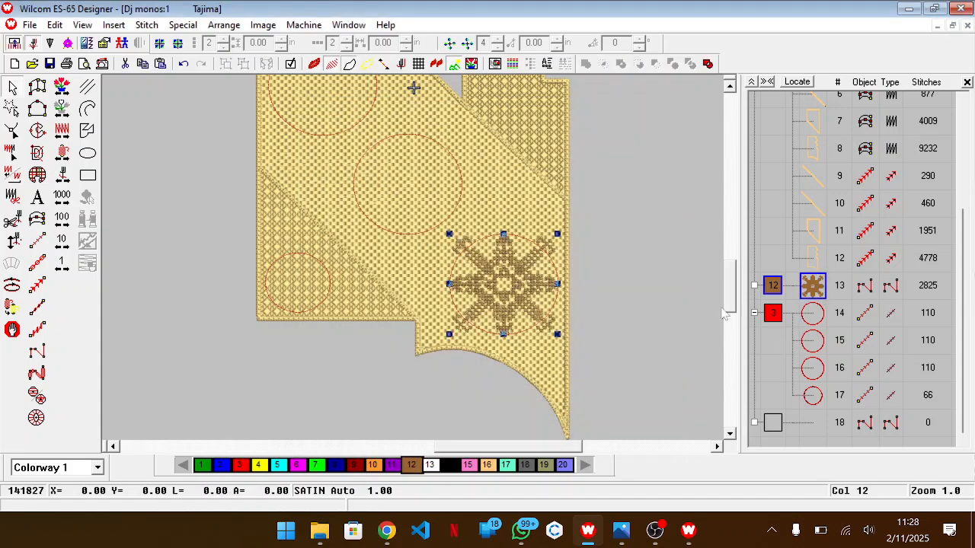
double_click(510, 285)
key("Right")
key("BackSpace")
key("BackSpace")
key("Tab")
key("Right")
key("BackSpace")
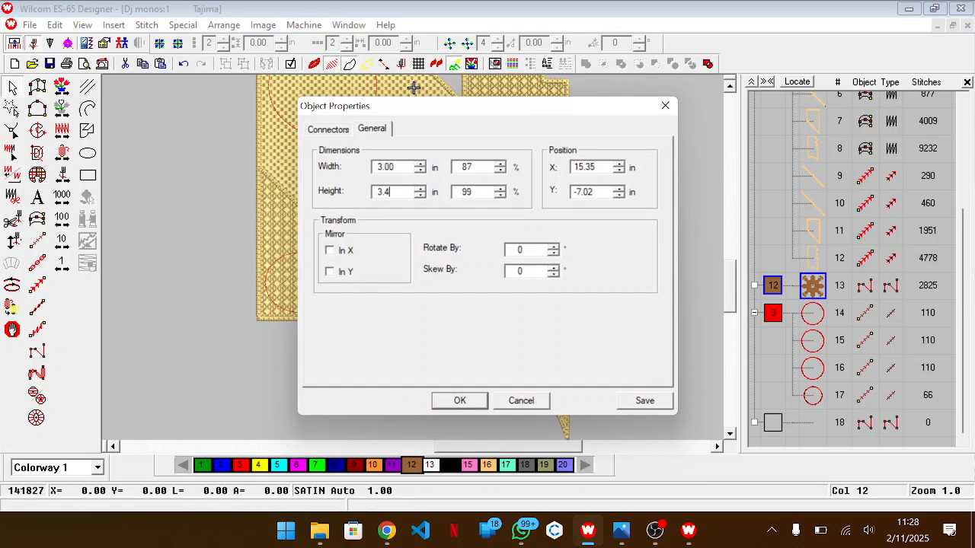
key("Return")
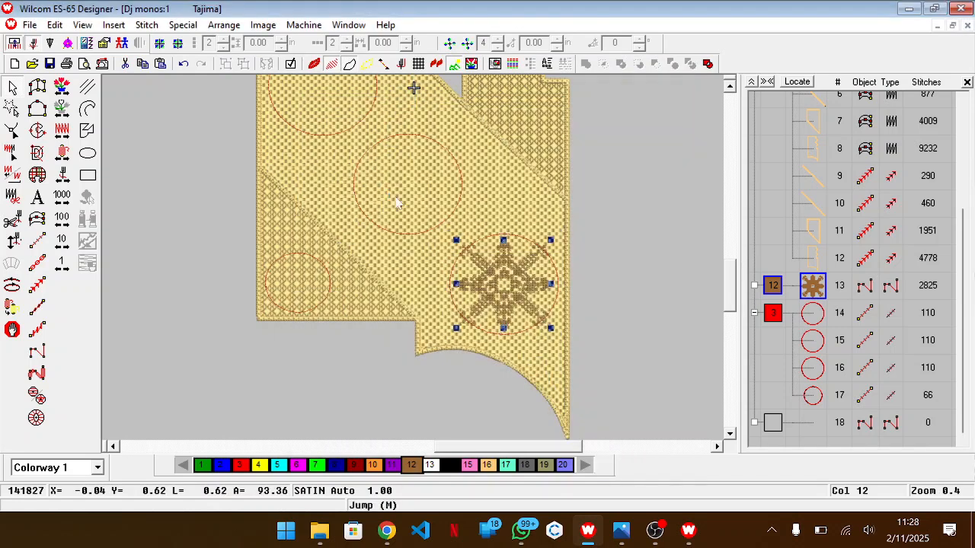
key("Escape")
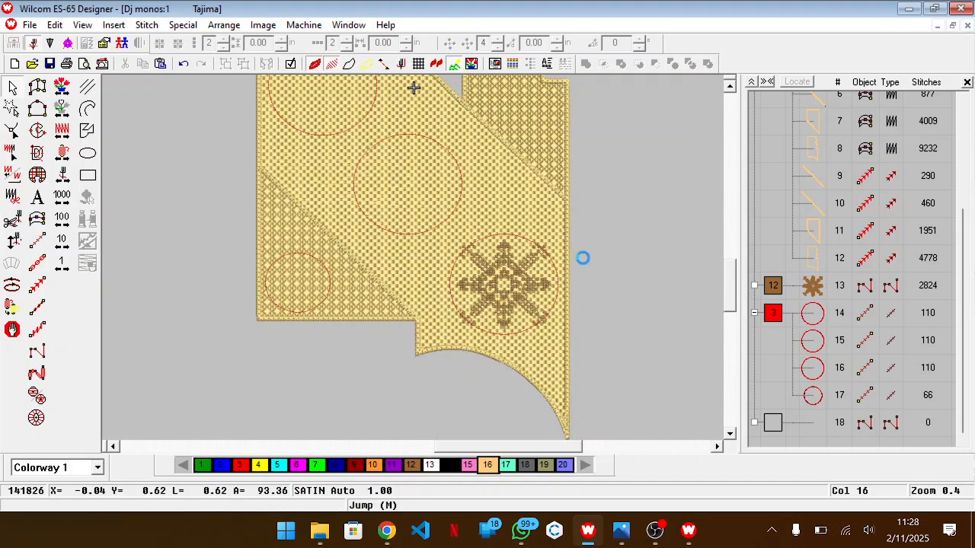
Step: Copy and paste the resized snowflake motif and center the copy on the middle guide circle
left_click(812, 293)
key("ctrl+c")
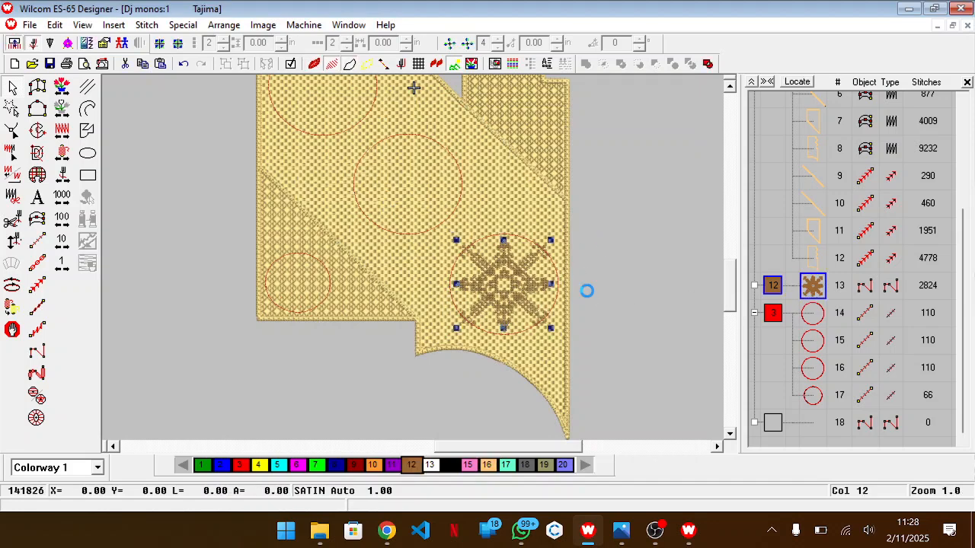
key("ctrl+v")
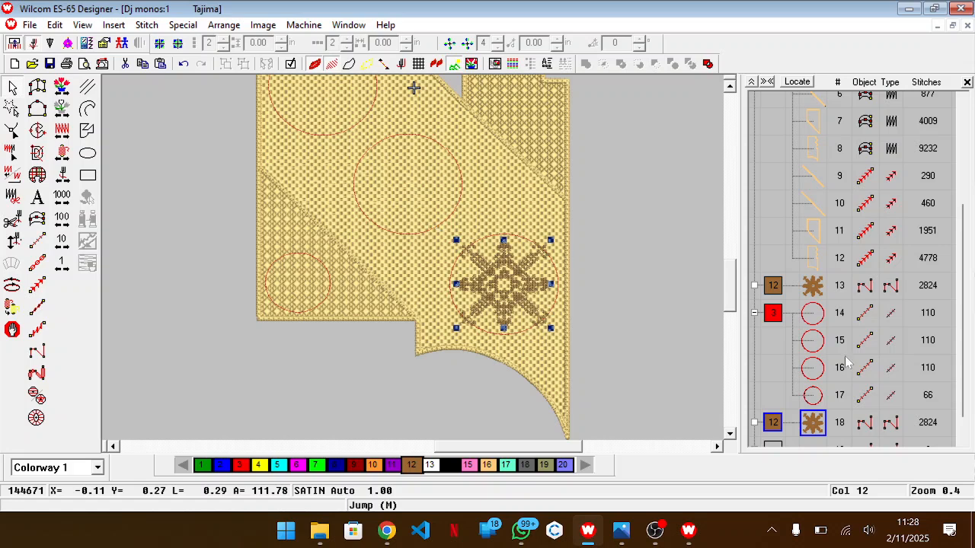
left_click(807, 343, "ctrl")
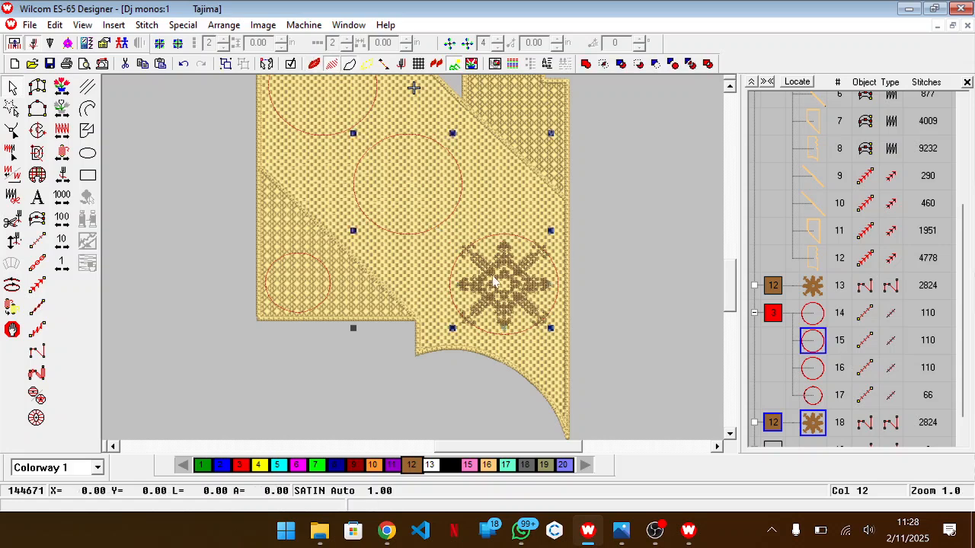
left_click(226, 25)
mouse_move(363, 121)
left_click(415, 221)
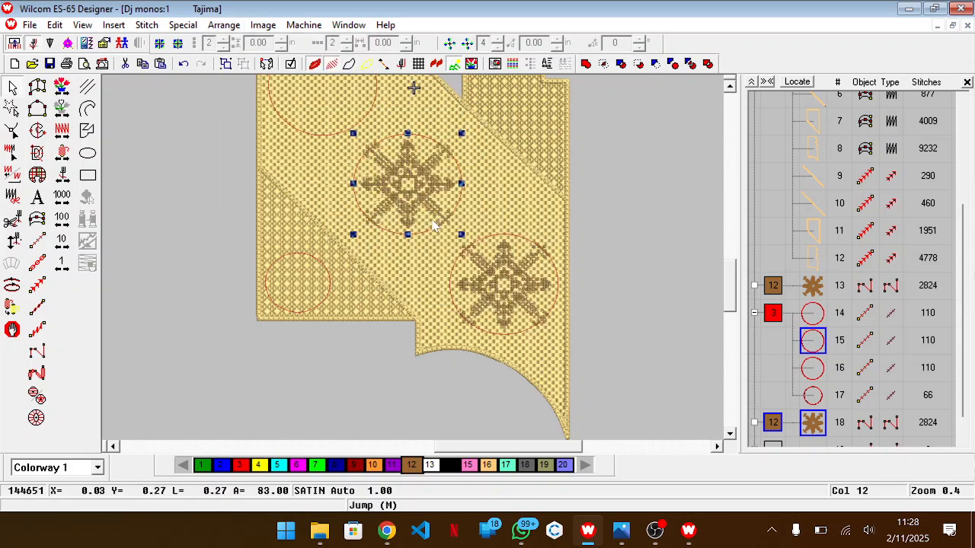
Step: Duplicate the middle guide circle with its snowflake and center both copies on the uppermost guide circle
scroll(641, 237, "up", 3)
key("ctrl+d")
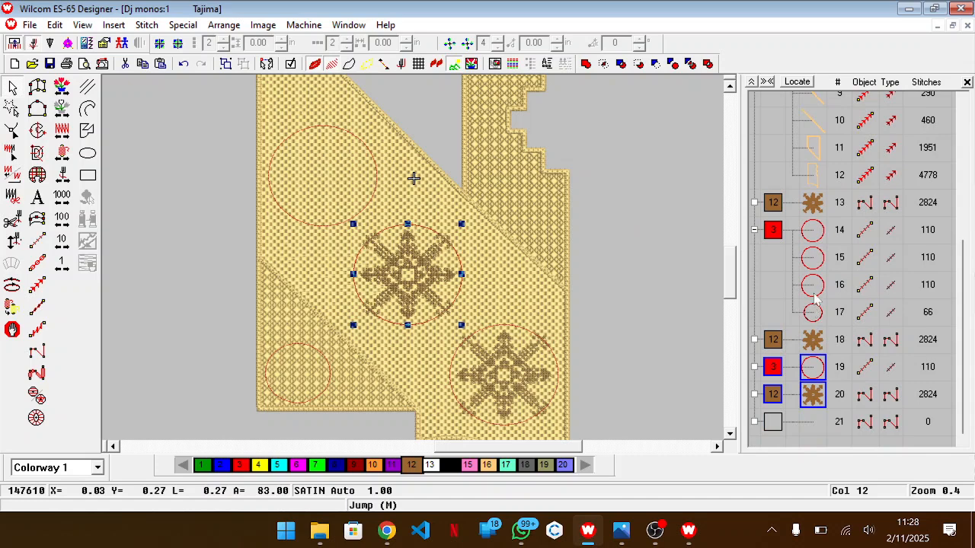
left_click(814, 295, "ctrl")
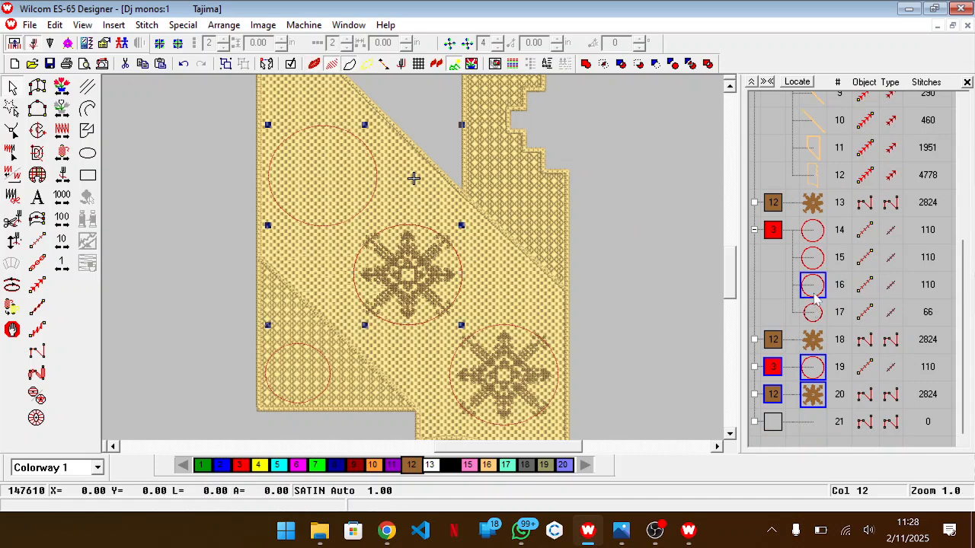
left_click(225, 26)
mouse_move(335, 124)
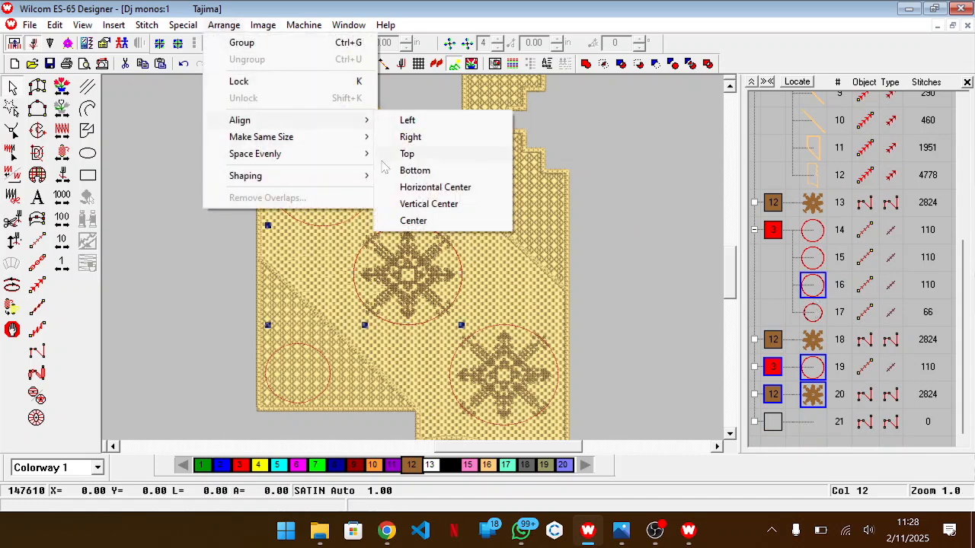
left_click(403, 220)
left_click(611, 269)
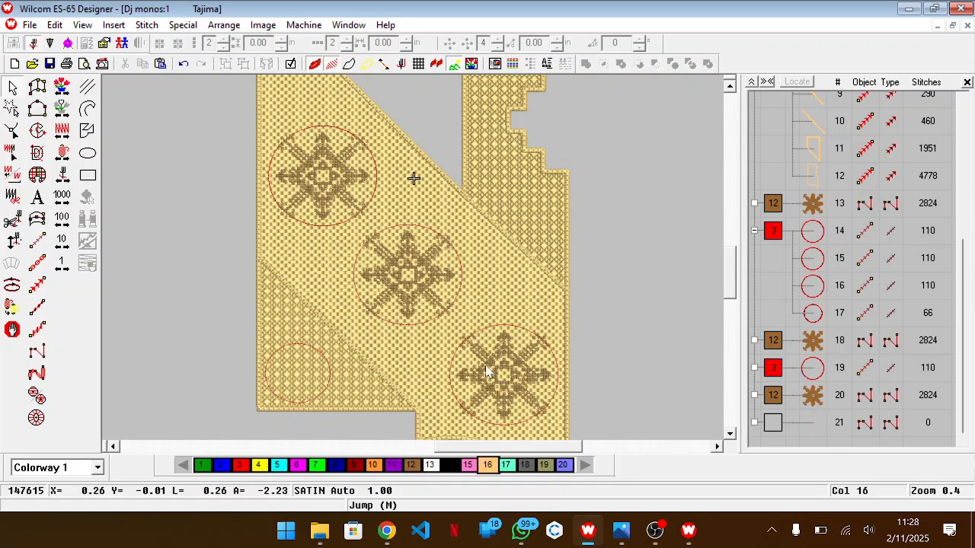
Step: Duplicate the uppermost snowflake motif and center the copy on the small guide circle in the triangular panel
key("shift+z")
scroll(337, 204, "up", 3)
key("z")
scroll(390, 263, "down", 2)
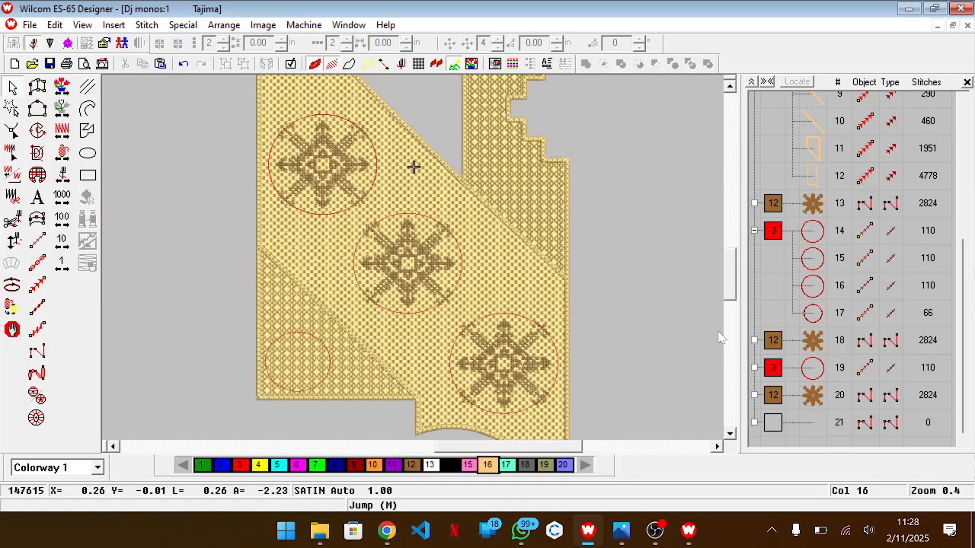
left_click(813, 401)
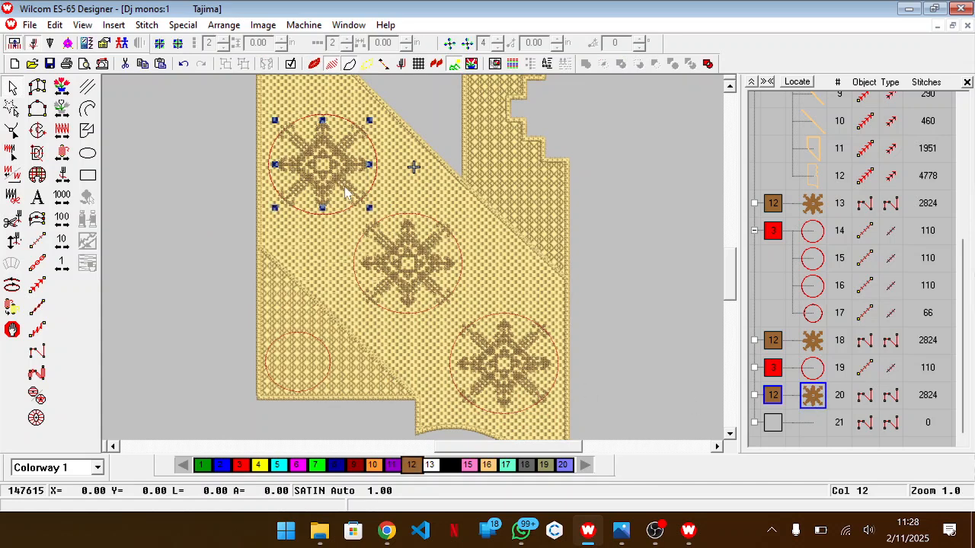
key("ctrl+d")
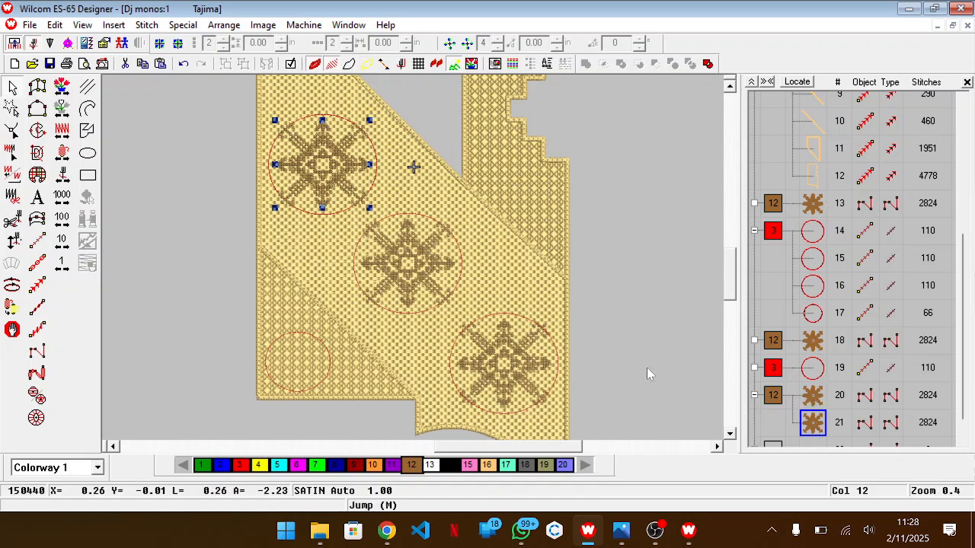
left_click(822, 314, "ctrl")
left_click(236, 24)
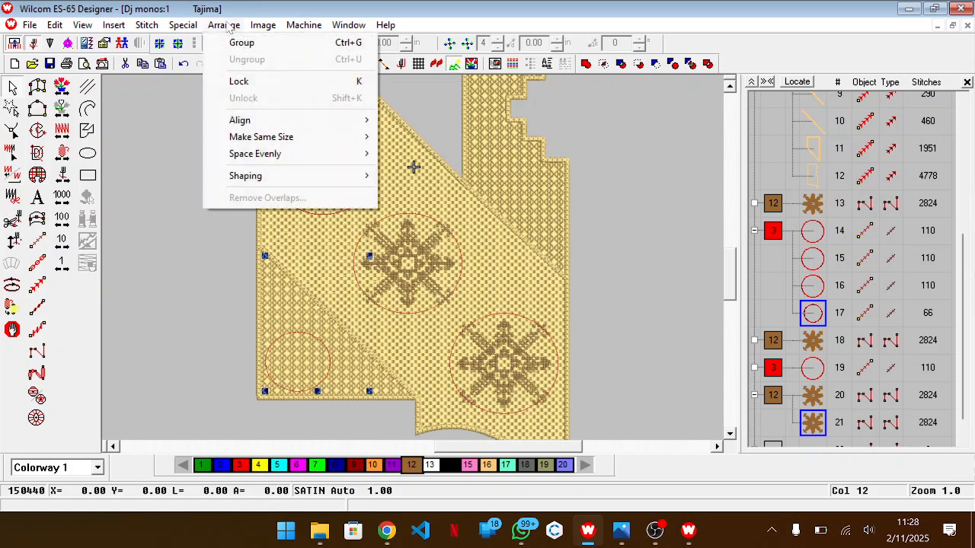
mouse_move(362, 129)
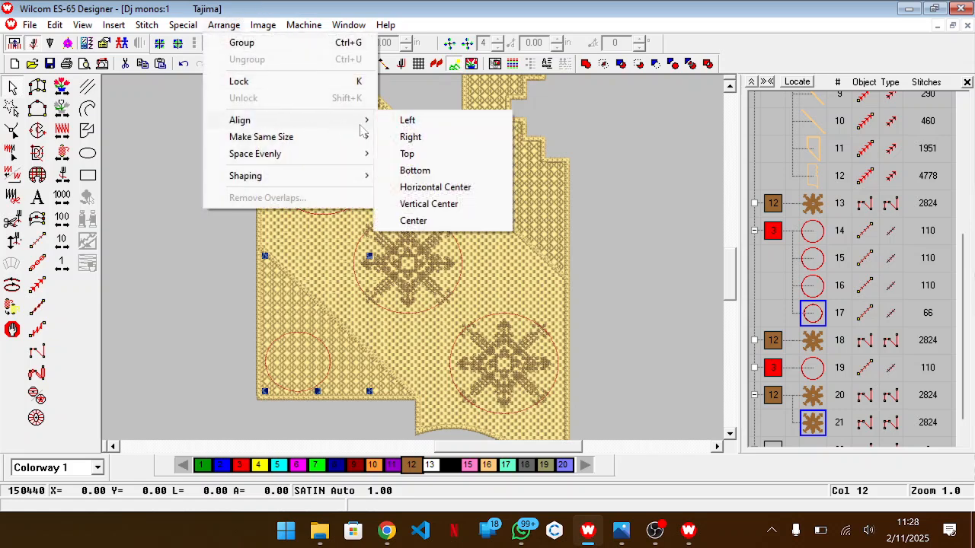
left_click(414, 220)
left_click(661, 316)
Step: Check the width and height of the uppermost large guide circle and the small guide circle in their object properties
scroll(412, 343, "down", 1)
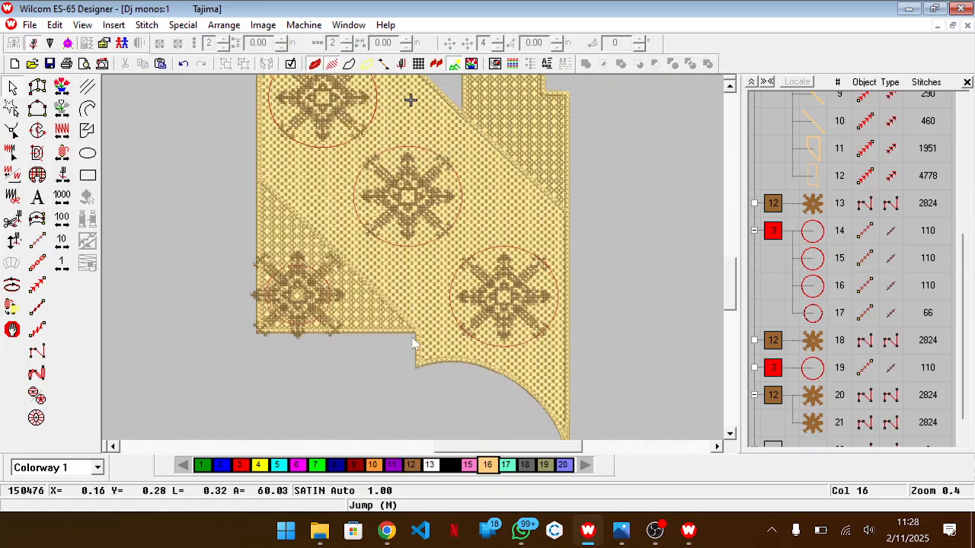
left_click(344, 302)
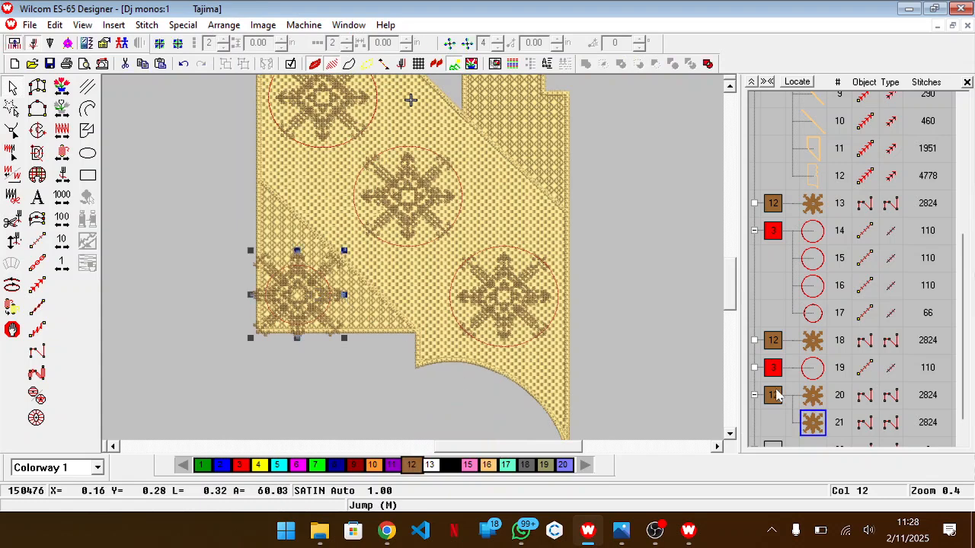
left_click(816, 380)
double_click(818, 383)
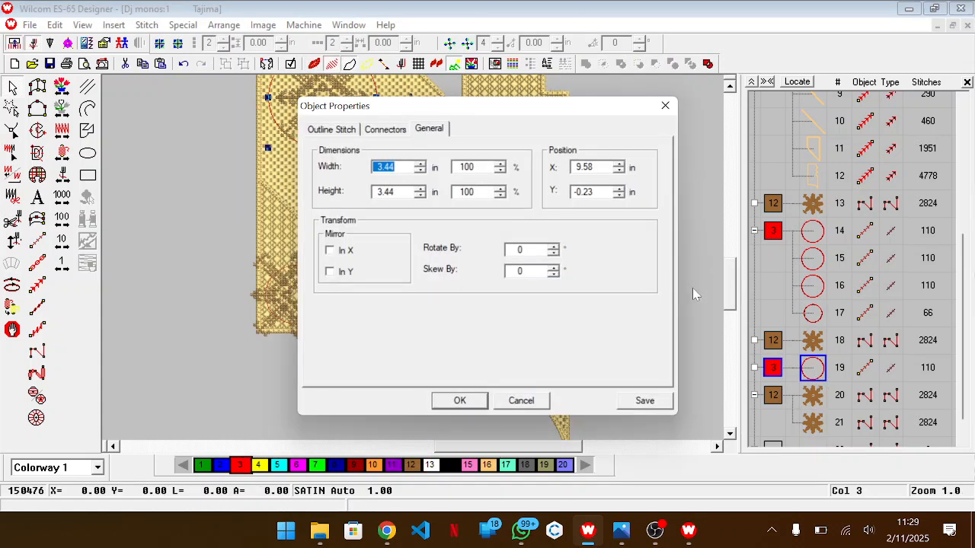
left_click(517, 401)
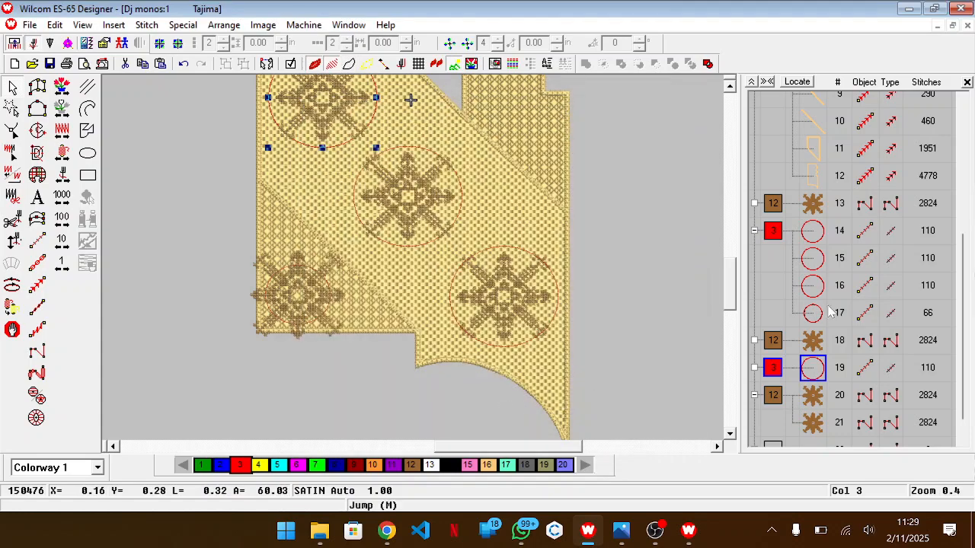
double_click(813, 311)
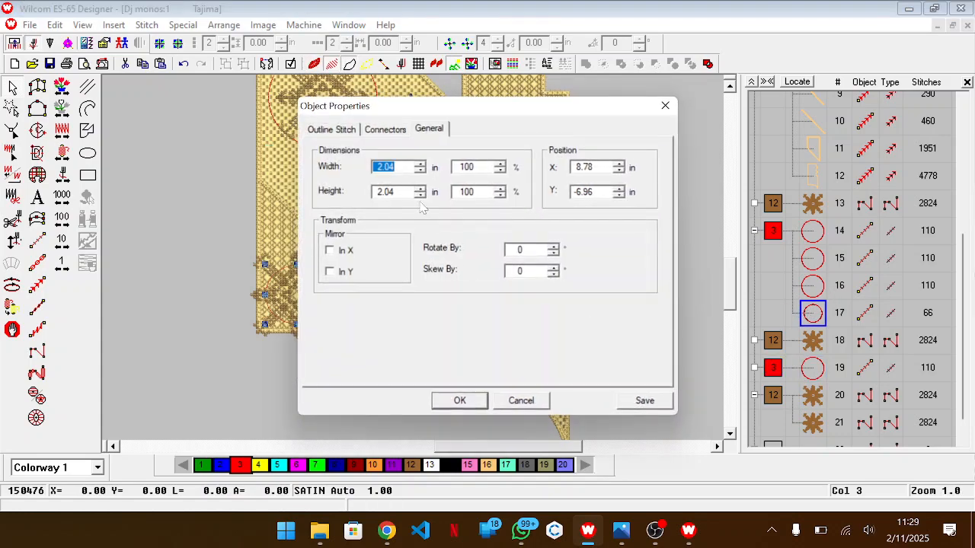
left_click(522, 401)
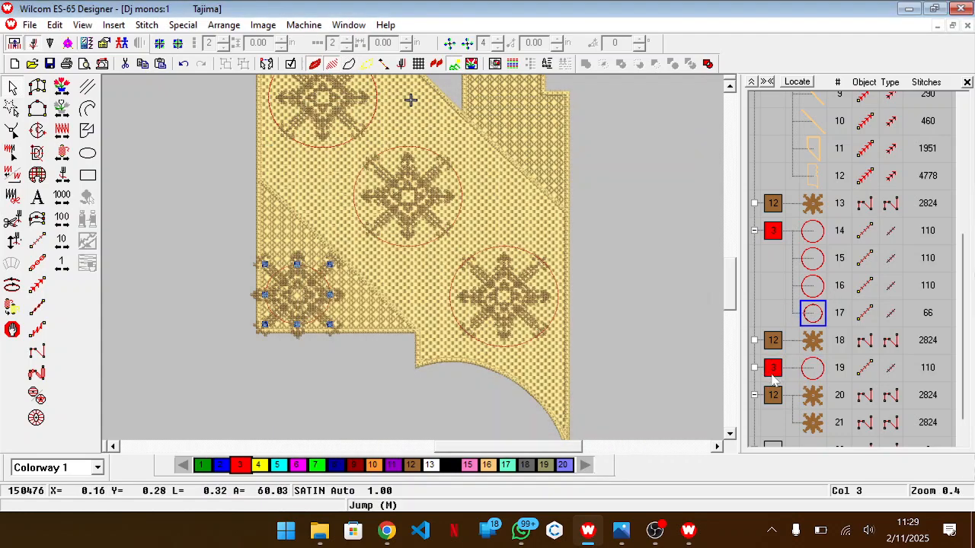
Step: Set the width and height of the snowflake motif in the triangular panel to 2.00 in
left_click(814, 436)
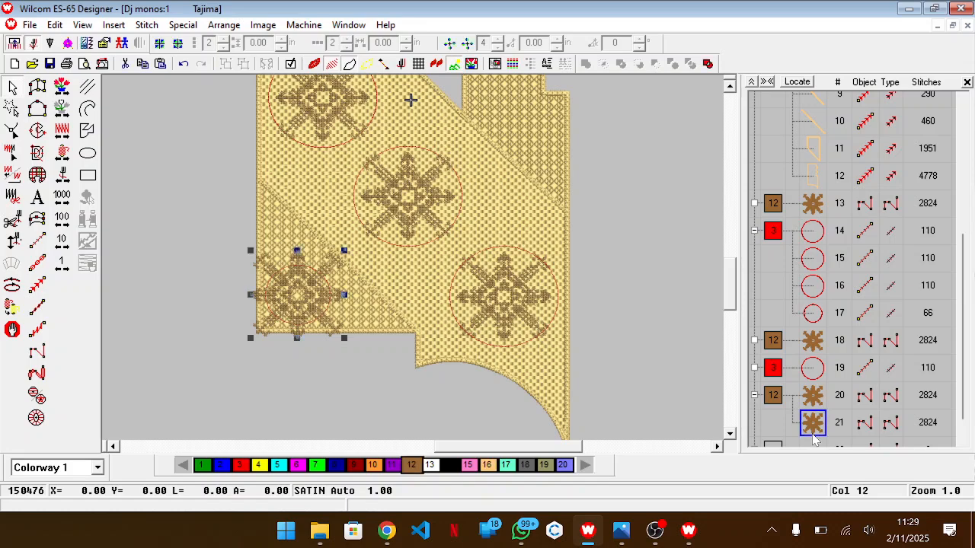
double_click(814, 437)
type("2")
key("Tab")
type("2")
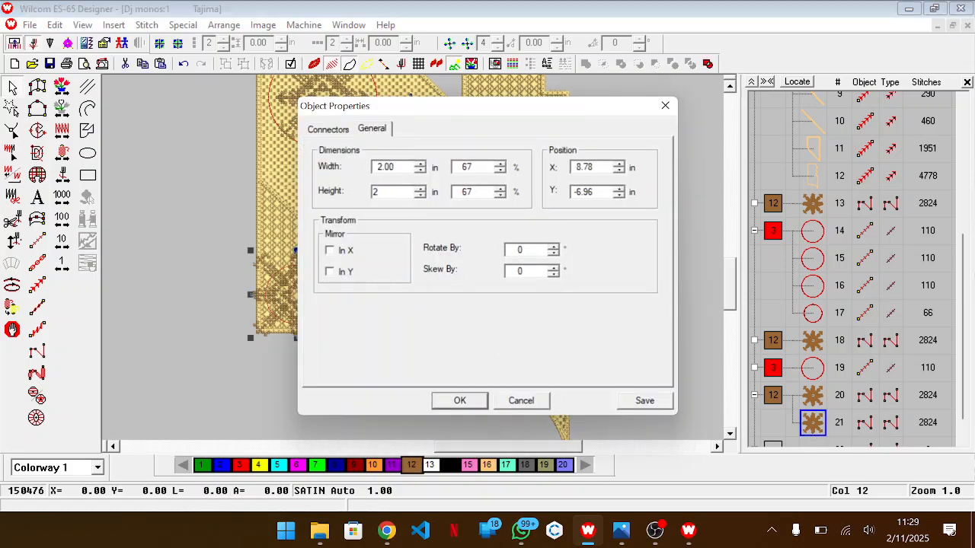
key("Return")
left_click(331, 386)
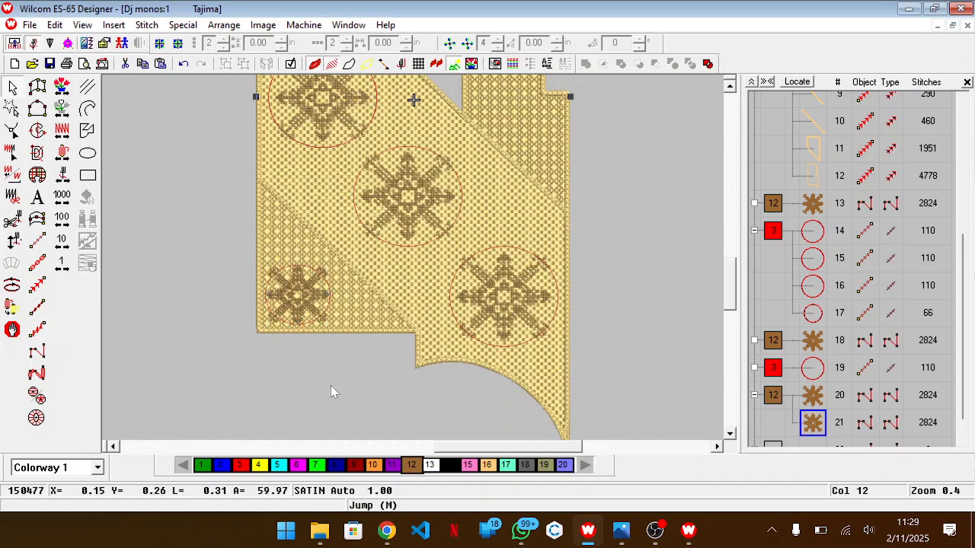
Step: Delete all the red guide circles around the snowflakes
left_click(774, 233)
left_click(773, 368, "ctrl")
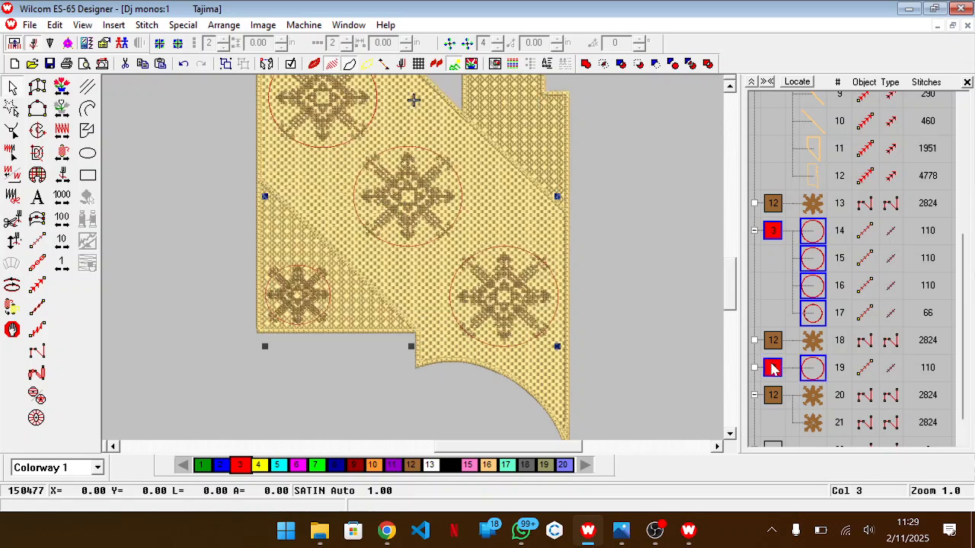
key("Delete")
Step: Compare the panels, outlines and snowflake placement of the whole design with the shirt reference photo
key("shift+z")
scroll(553, 286, "up", 2)
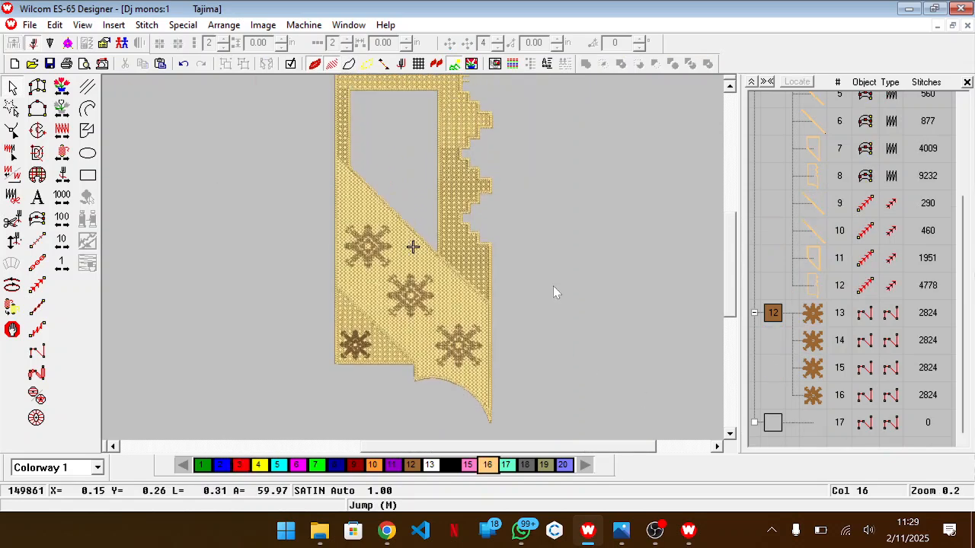
scroll(553, 287, "up", 2)
scroll(560, 322, "down", 1)
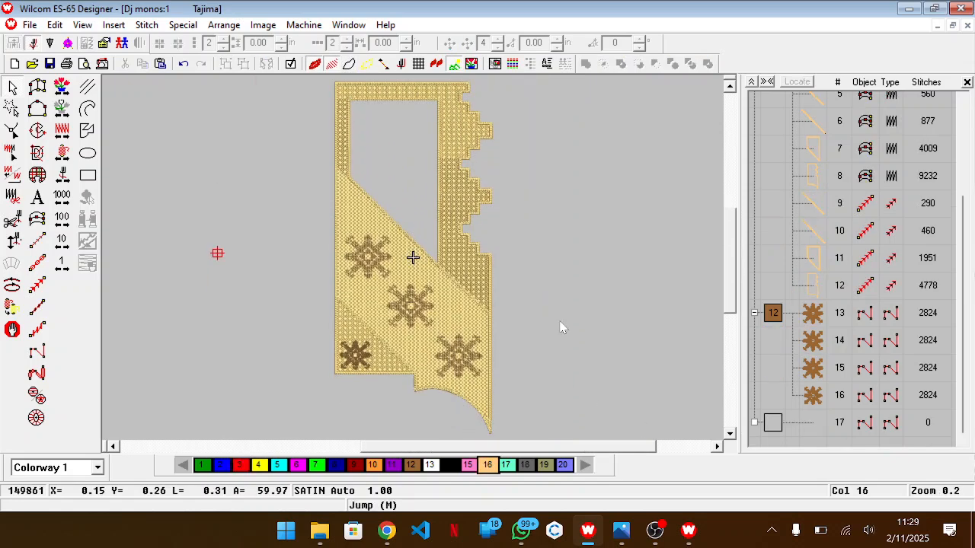
key("z")
scroll(596, 320, "down", 5)
key("shift+z")
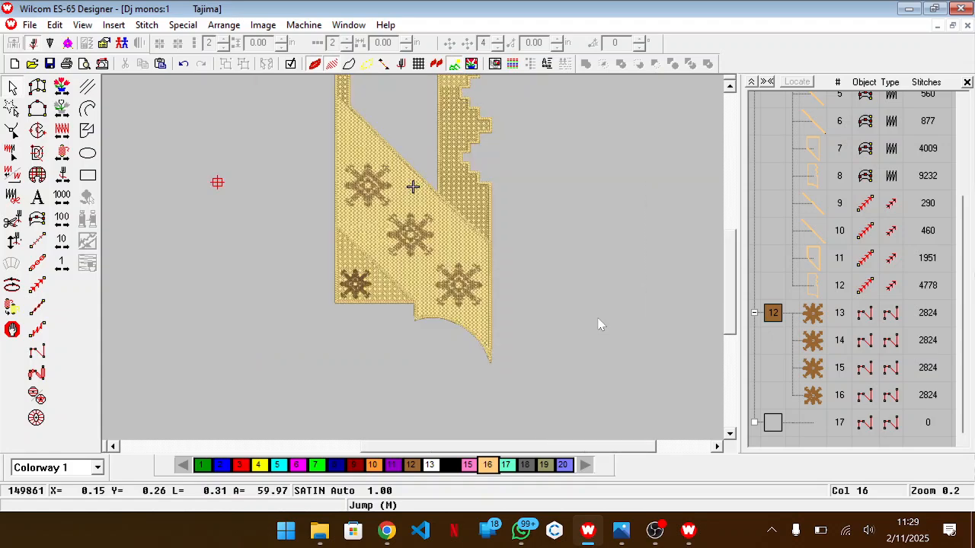
scroll(599, 325, "up", 7)
scroll(598, 325, "down", 4)
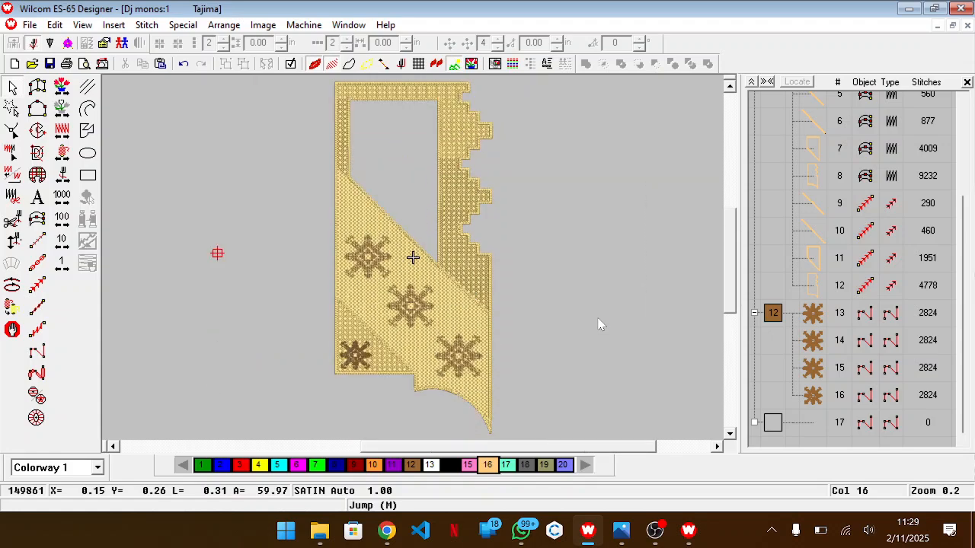
key("alt+Tab")
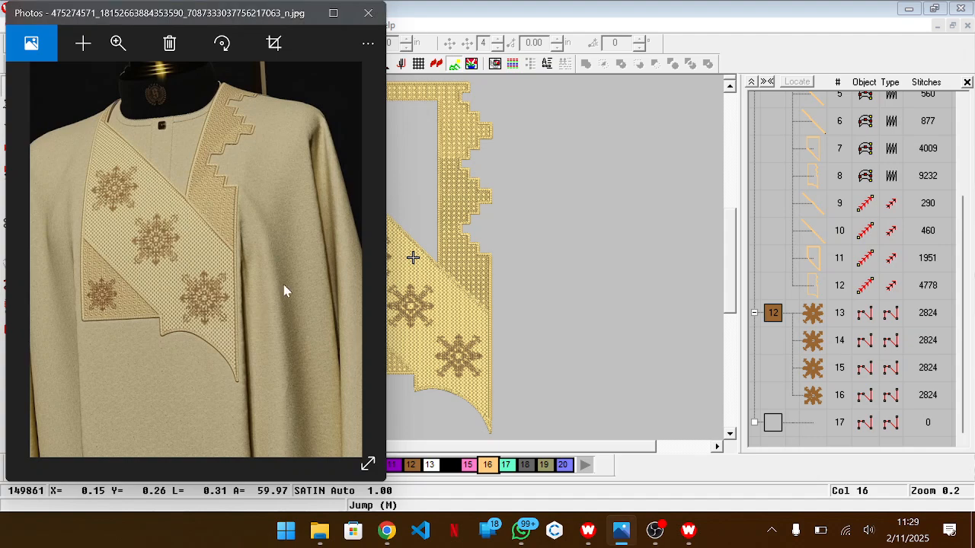
scroll(220, 263, "down", 3)
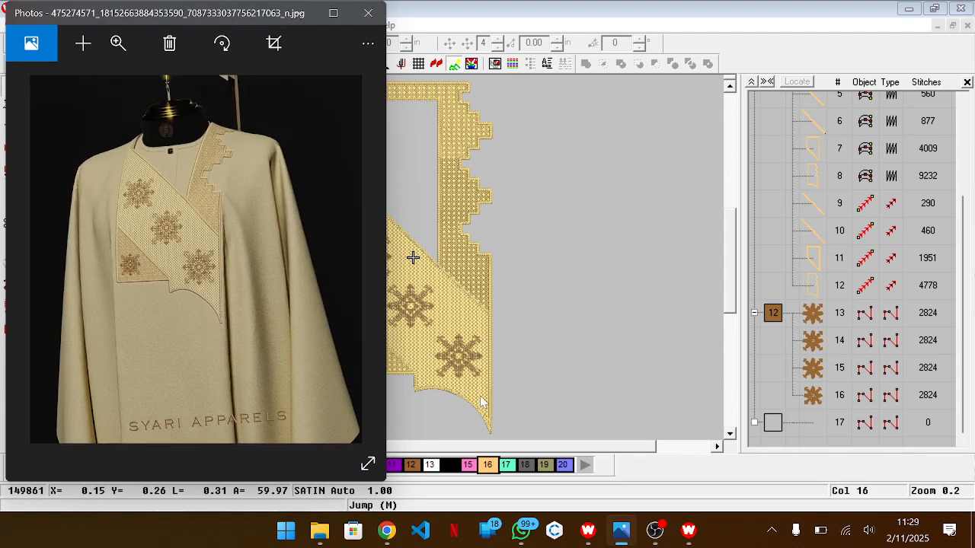
left_click_drag(511, 450, 470, 454)
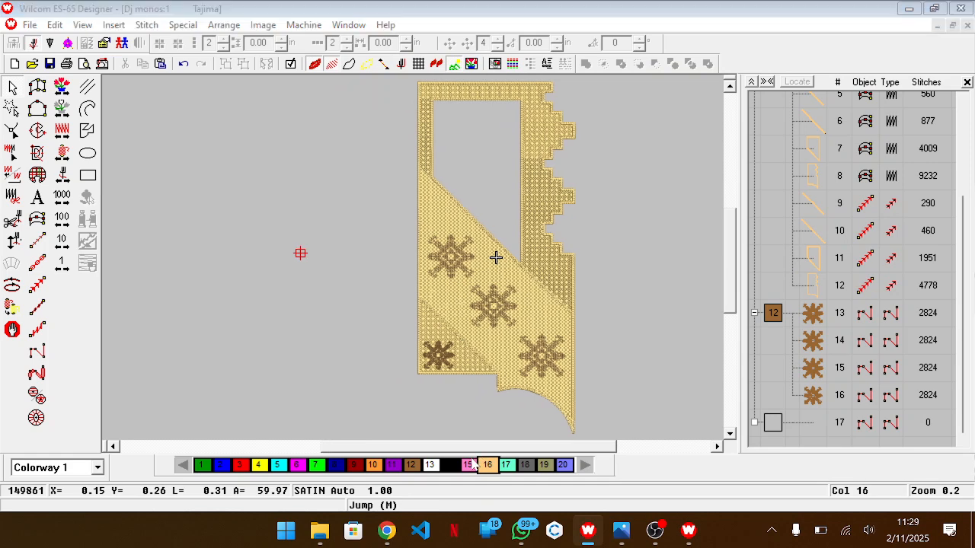
key("alt+Tab")
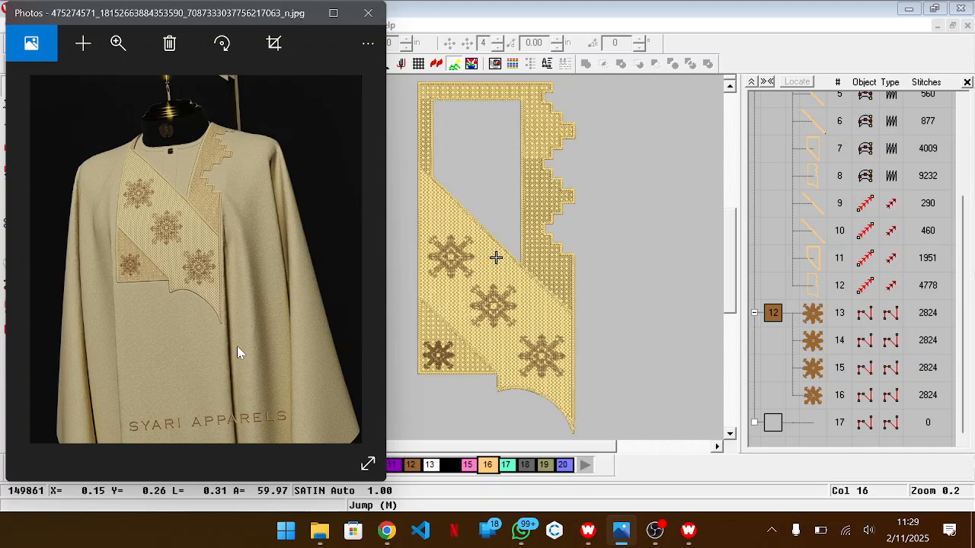
left_click(308, 17)
scroll(329, 244, "up", 2)
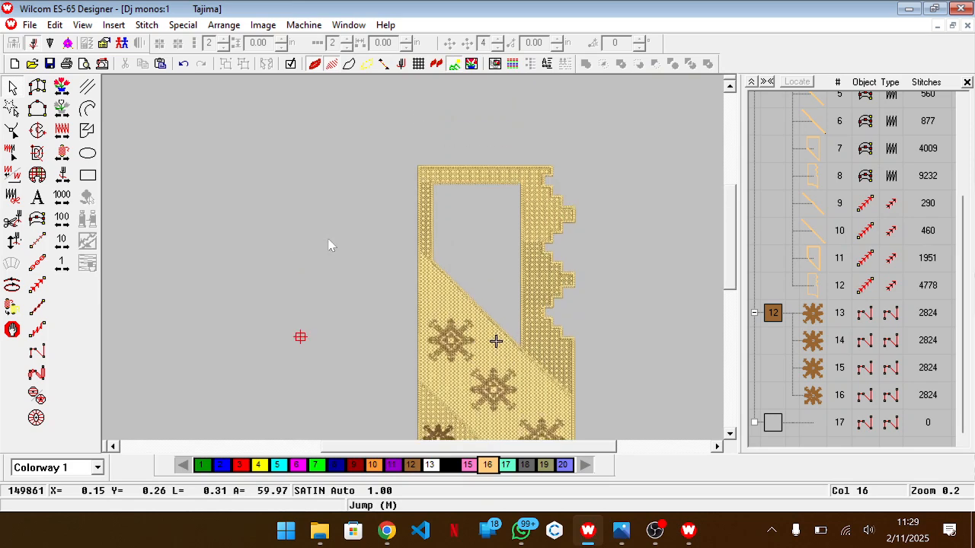
key("s")
scroll(330, 246, "down", 1)
scroll(331, 245, "right", 1)
key("s")
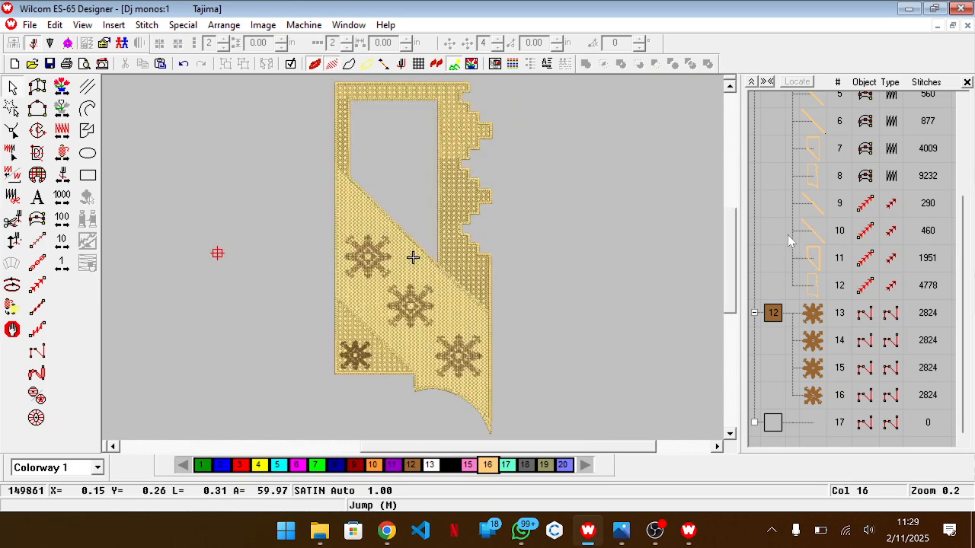
Step: Collapse the object list to colour blocks and inspect the colour 16 and colour 12 blocks in turn
left_click(751, 81)
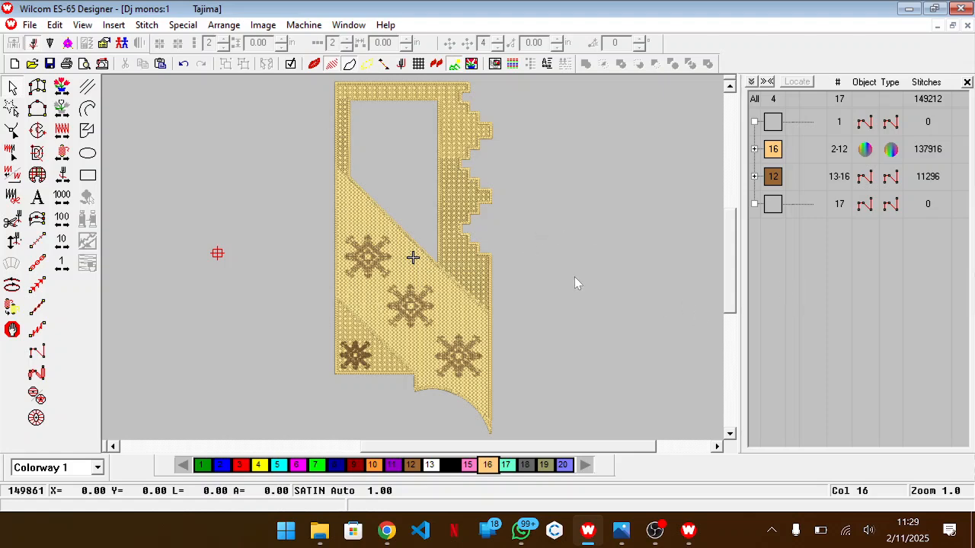
key("z")
scroll(575, 279, "down", 3)
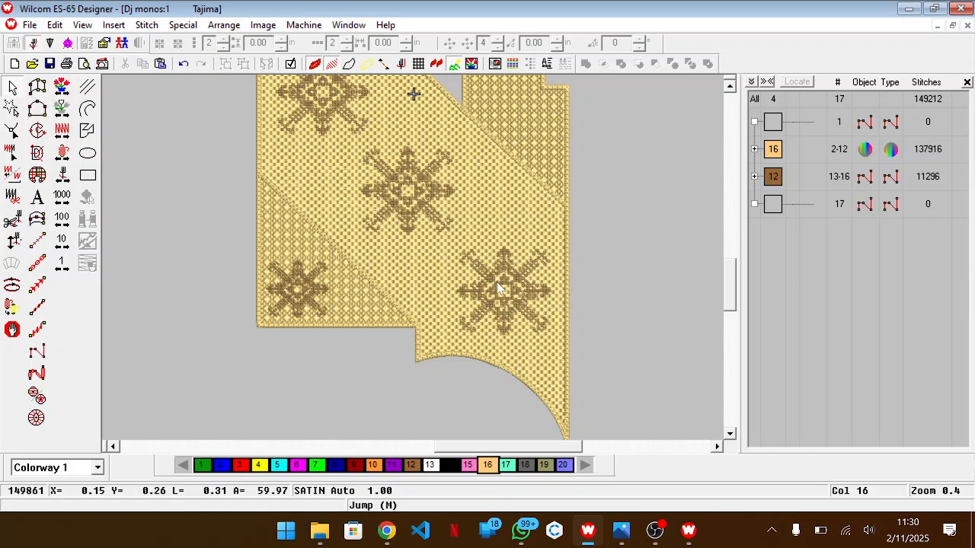
left_click(774, 150)
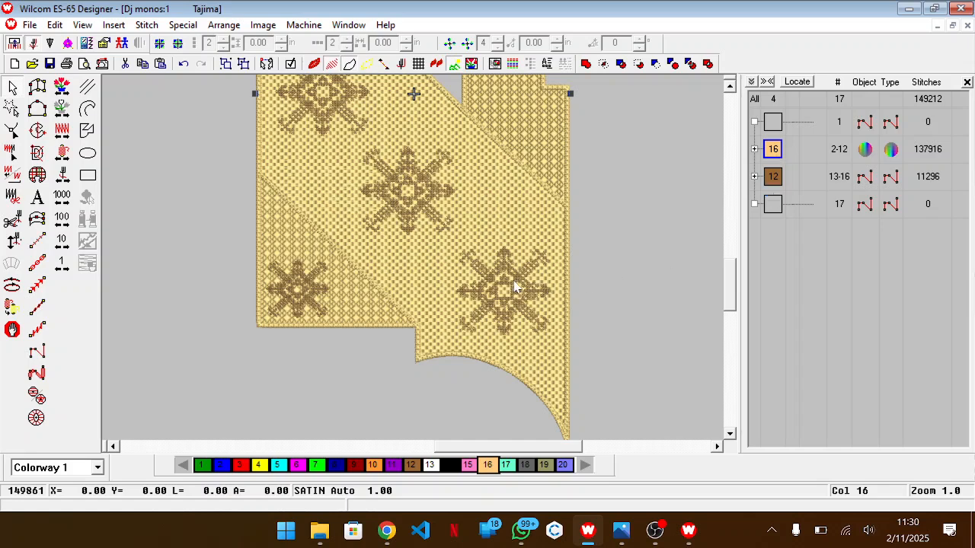
left_click(774, 177)
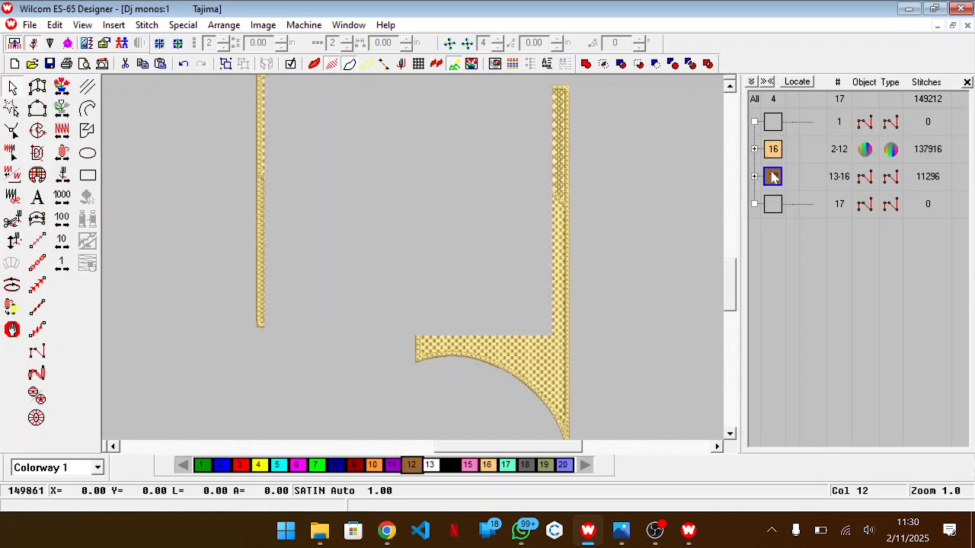
left_click(801, 273)
Step: Examine the snowflakes, textured panels and motif outlines up close across the design
scroll(647, 268, "down", 2)
scroll(648, 273, "down", 1)
scroll(492, 301, "up", 3)
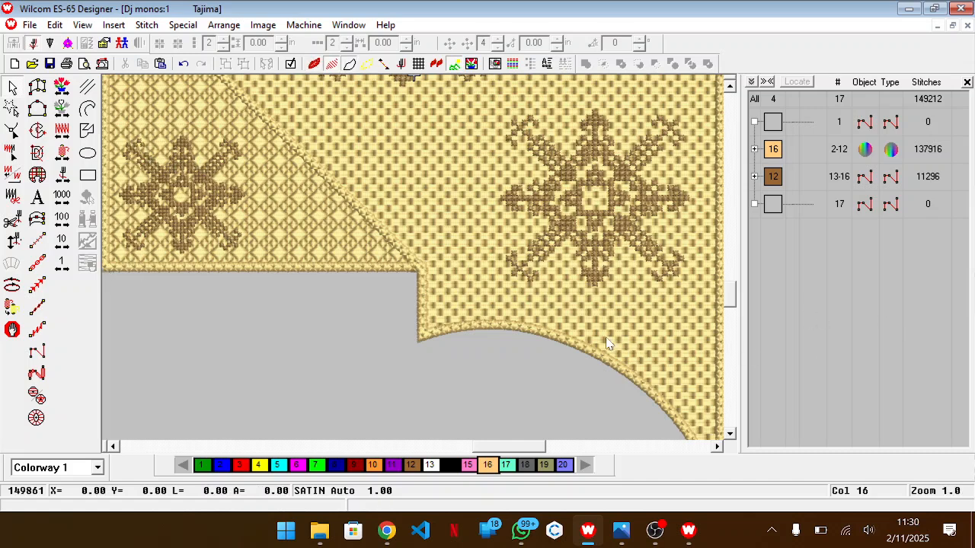
key("shift+z")
scroll(607, 337, "up", 4)
key("shift+z")
scroll(607, 338, "up", 1)
key("z")
scroll(606, 338, "up", 2)
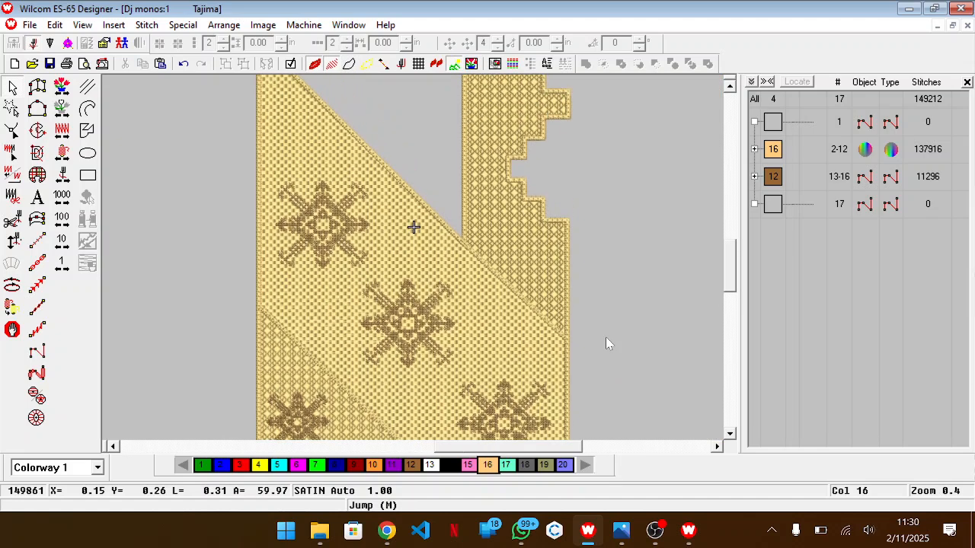
Step: Draw a background rectangle around the whole design and extend its bottom edge further below the curved tip
key("shift+z")
scroll(657, 214, "up", 3)
scroll(657, 214, "up", 1)
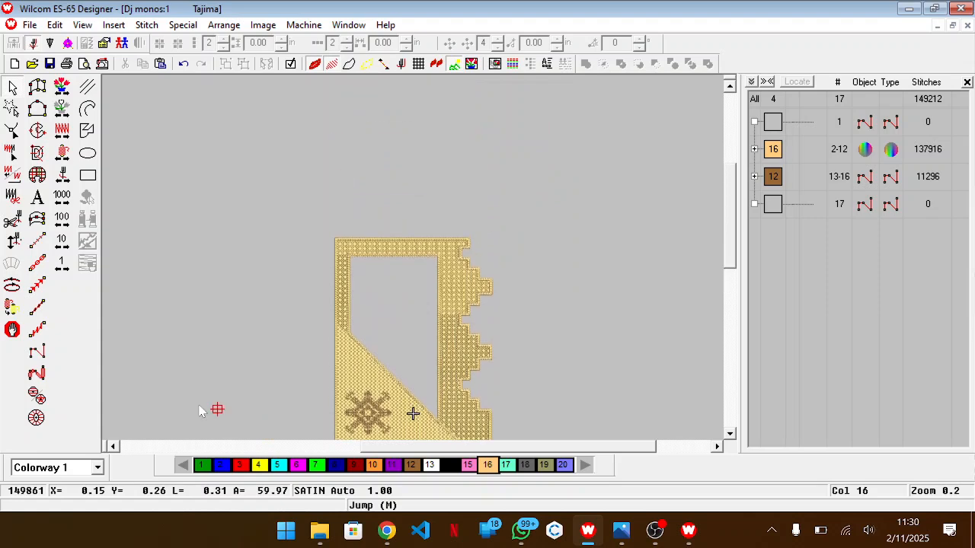
left_click(87, 175)
left_click(285, 203)
scroll(434, 382, "down", 3)
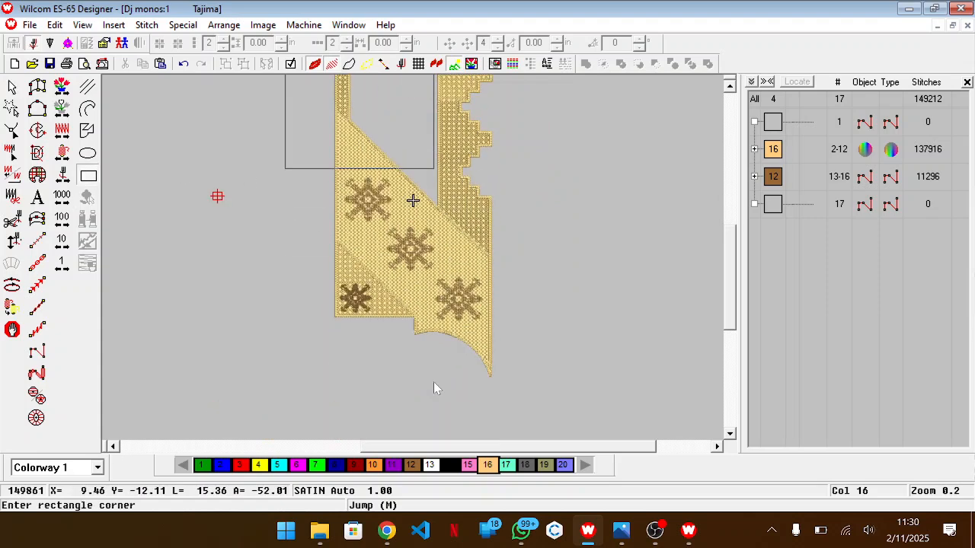
left_click(553, 421)
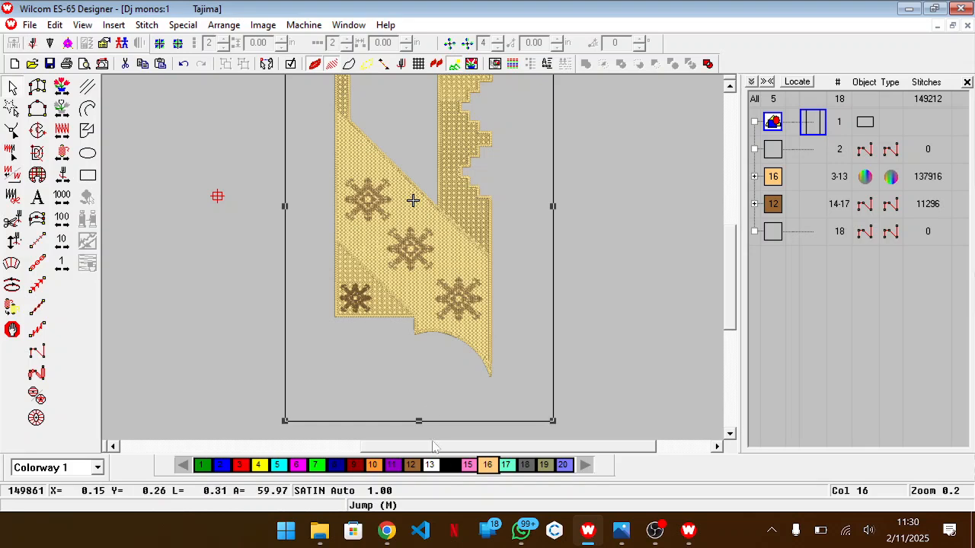
left_click_drag(419, 422, 416, 376)
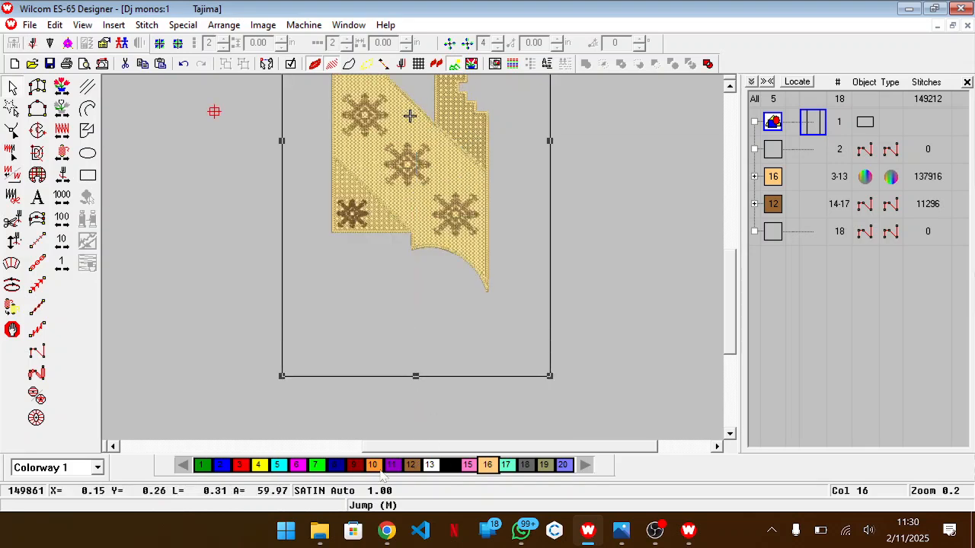
Step: Change thread 15 of Colorway 1 to the greyish teal basic colour
right_click(321, 468)
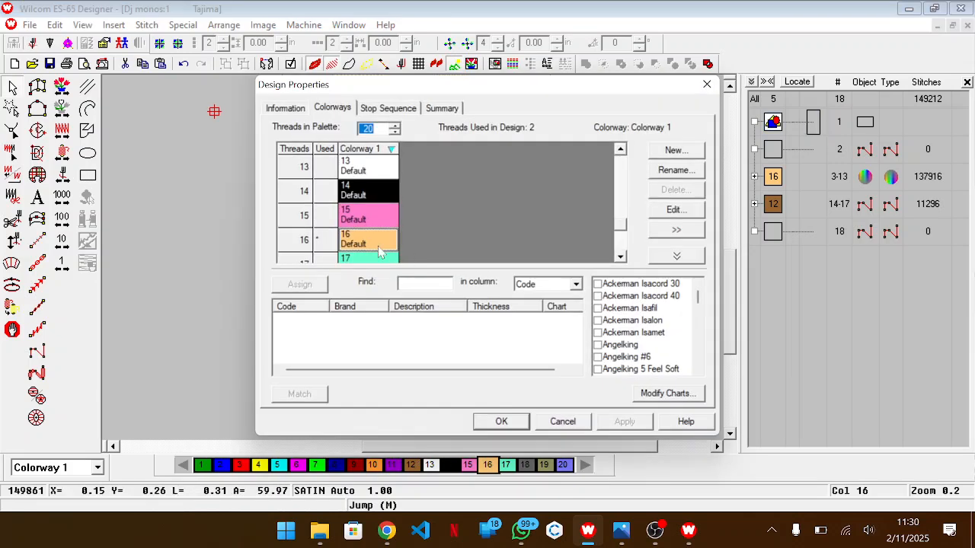
double_click(374, 216)
left_click(542, 223)
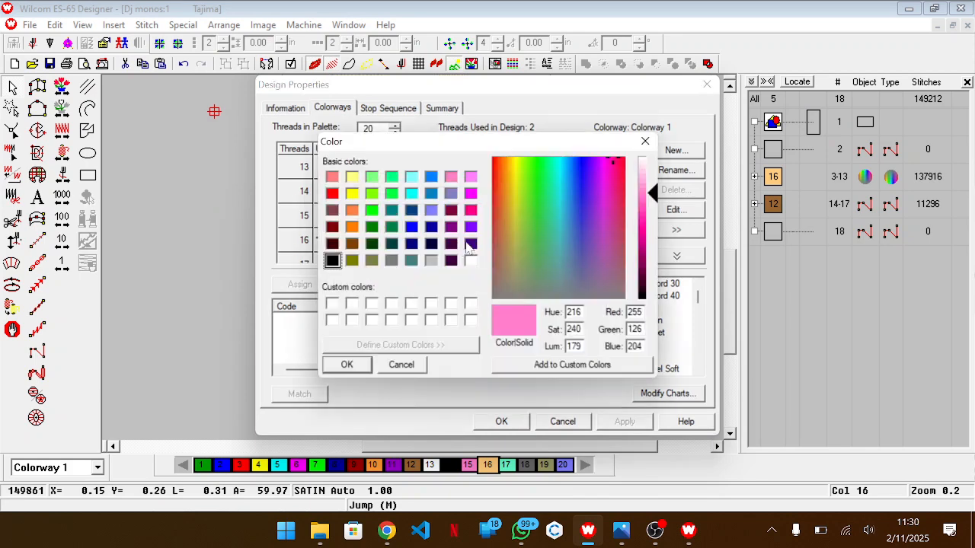
left_click(411, 261)
left_click(346, 365)
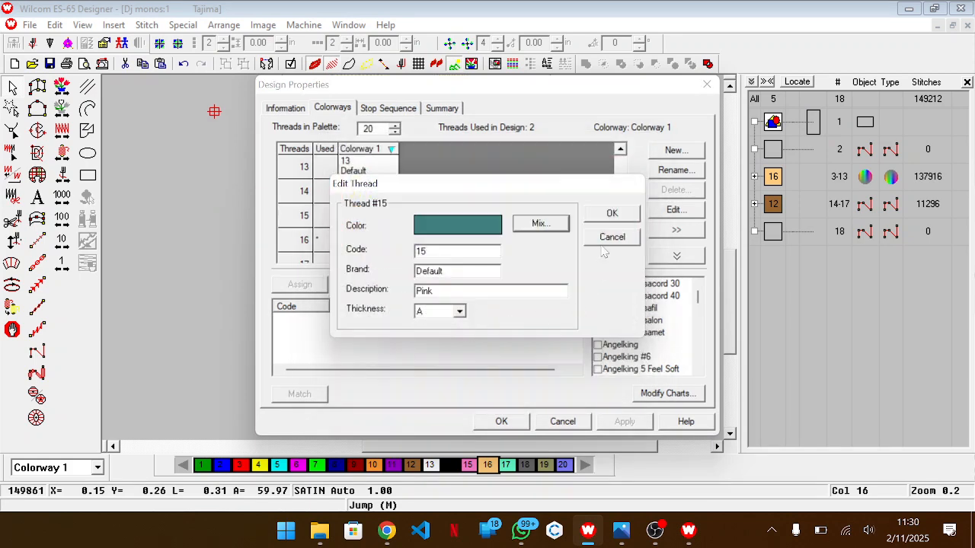
left_click(612, 214)
left_click(502, 422)
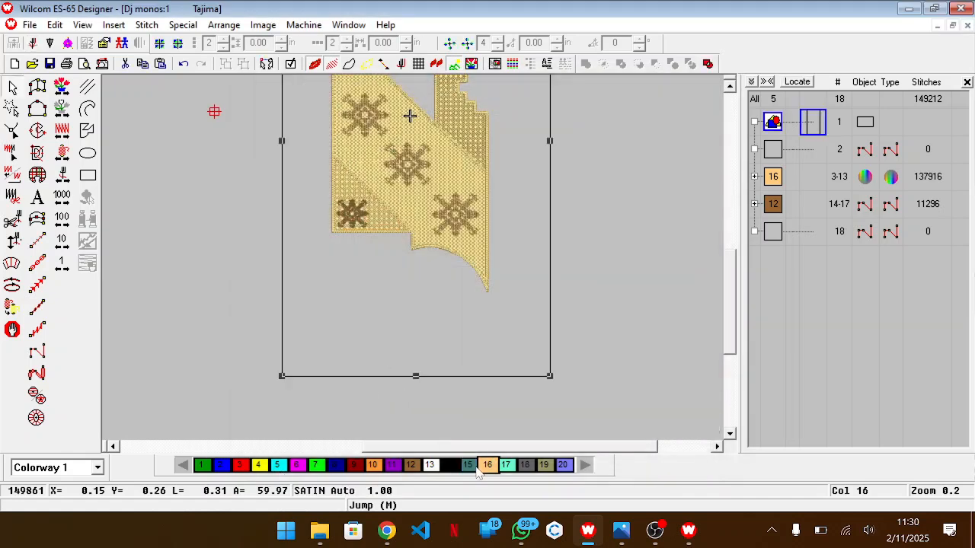
Step: Fill the background rectangle with thread colour 15
left_click(470, 465)
scroll(540, 258, "up", 3)
scroll(540, 258, "down", 1)
scroll(540, 258, "down", 1)
scroll(540, 257, "up", 3)
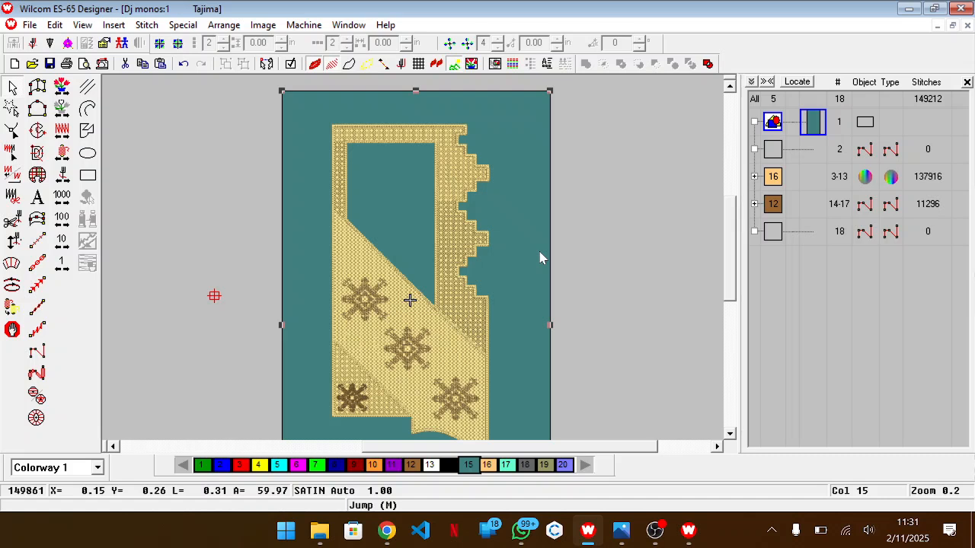
Step: Open the text design file and copy its red "IG.. cleanical-designs" lettering into the Dj monos design
scroll(540, 258, "down", 3)
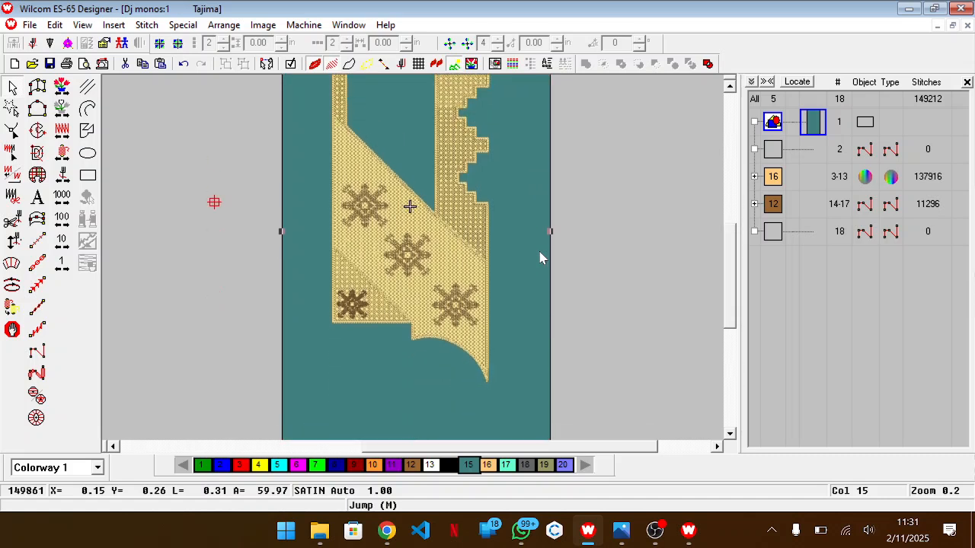
key("0")
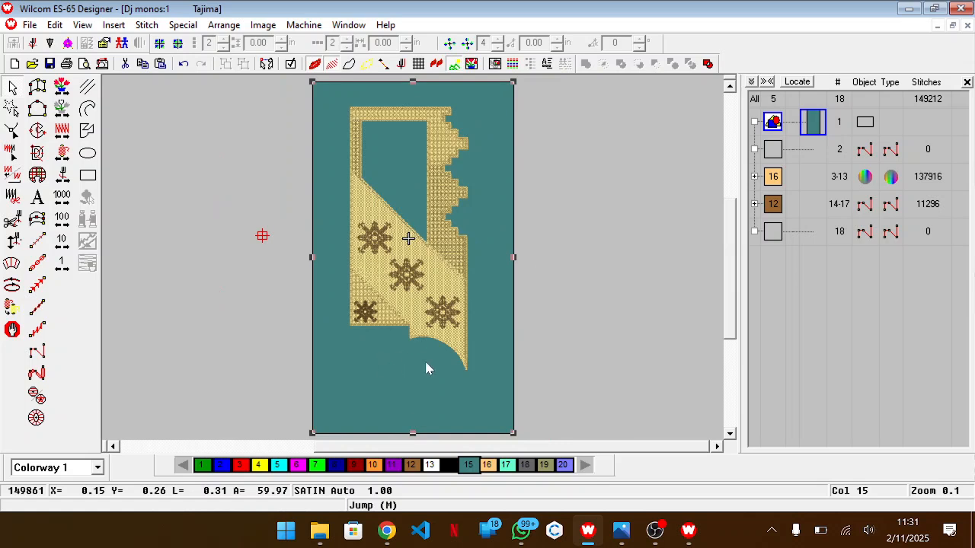
key("ctrl+o")
type("tex")
key("Return")
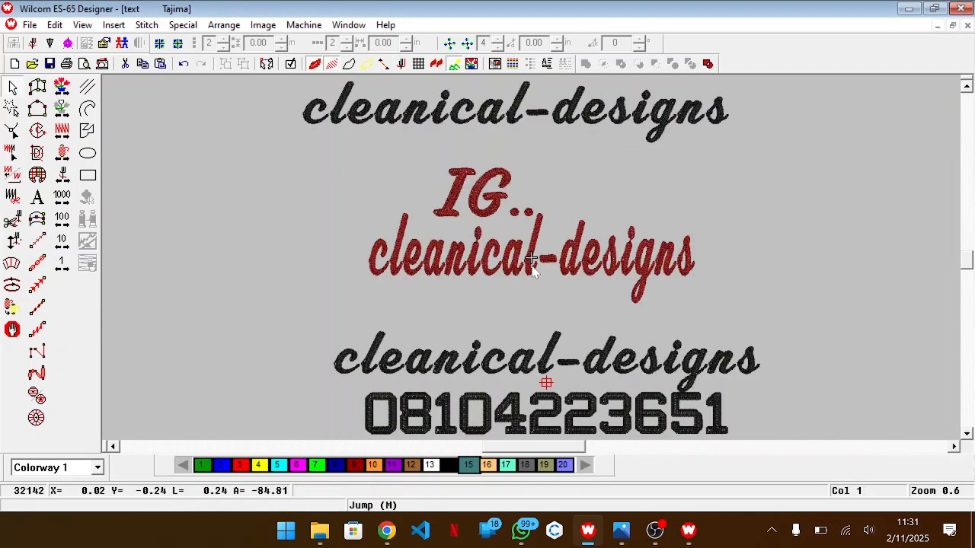
left_click(530, 259)
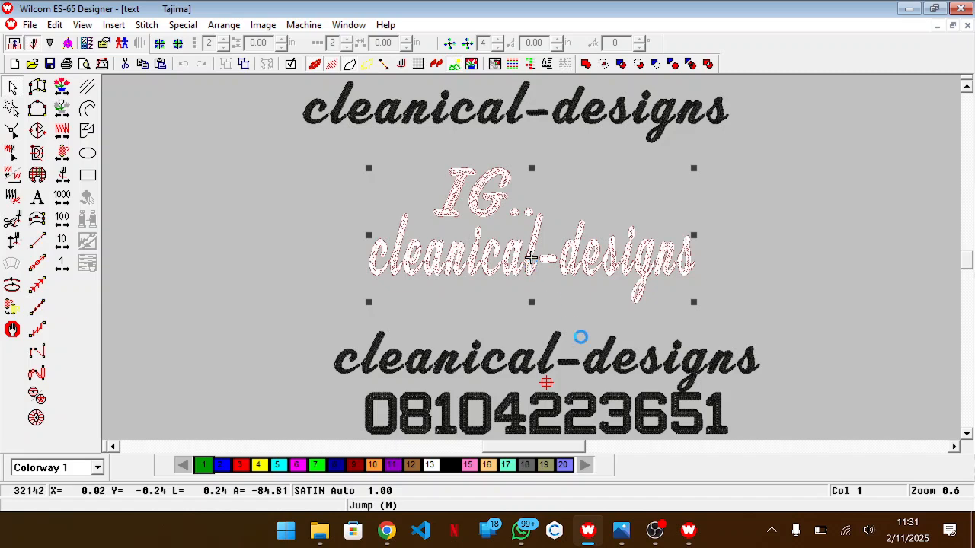
key("ctrl+Tab")
key("ctrl+v")
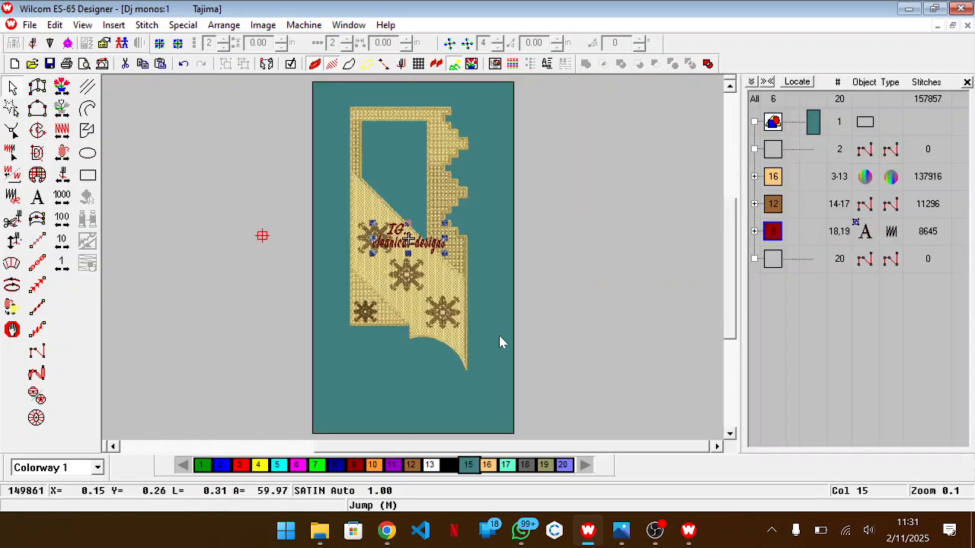
Step: Move the pasted lettering just below the small snowflake panel, beside the curved tip, and recolour it black
left_click_drag(416, 245, 400, 363)
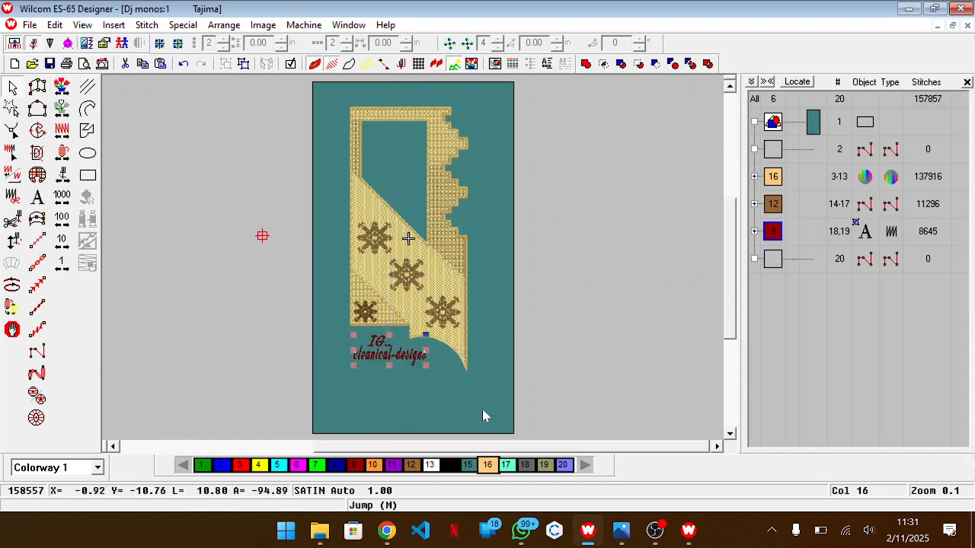
left_click(451, 466)
left_click(599, 359)
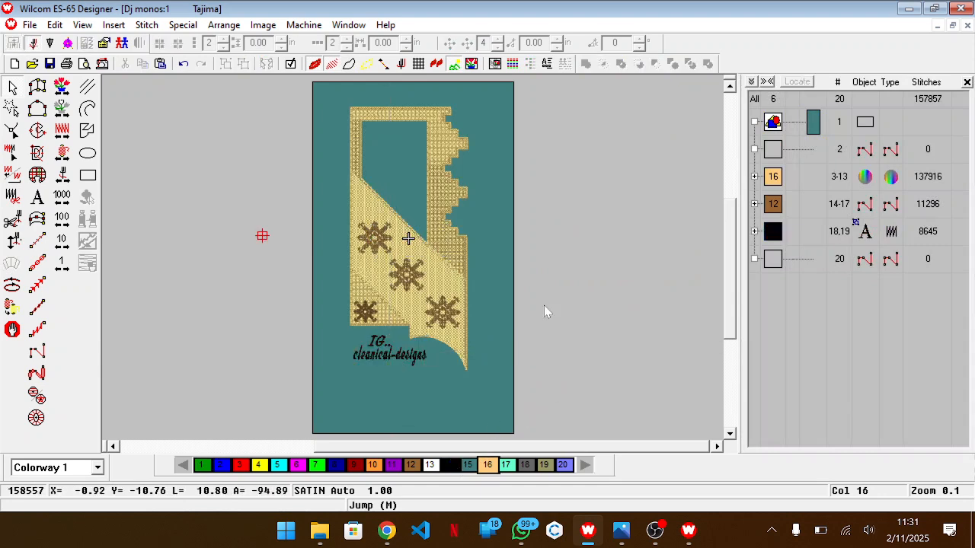
Step: Raise the background rectangle's bottom edge closer to the curved tip and extend its top edge slightly upward
left_click(511, 389)
scroll(457, 373, "down", 2)
left_click_drag(414, 347, 415, 329)
scroll(475, 263, "up", 2)
scroll(474, 263, "up", 1)
left_click_drag(412, 113, 412, 103)
left_click(575, 172)
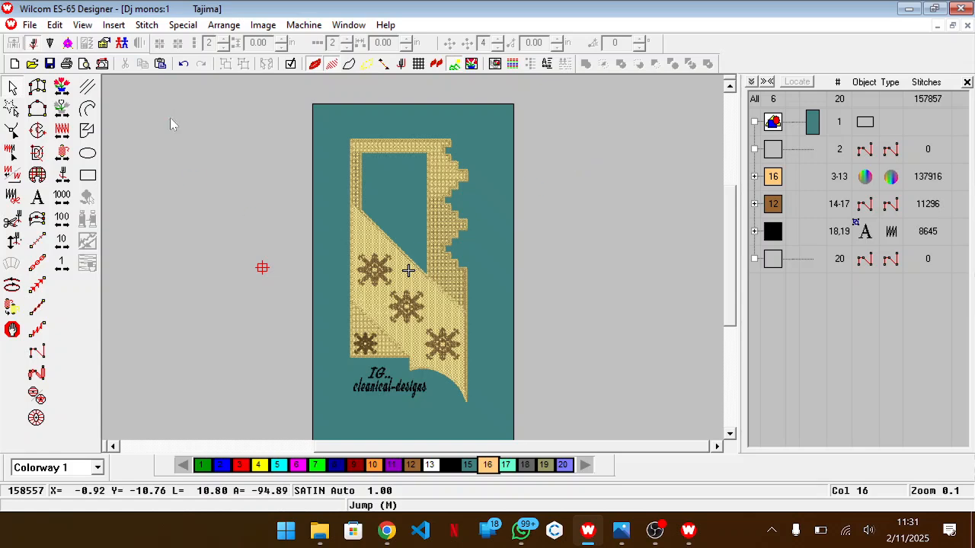
Step: Save a screen capture of the design as the JPEG file Dj monos btmp in the Wilcom designs folder
left_click(35, 25)
left_click(117, 297)
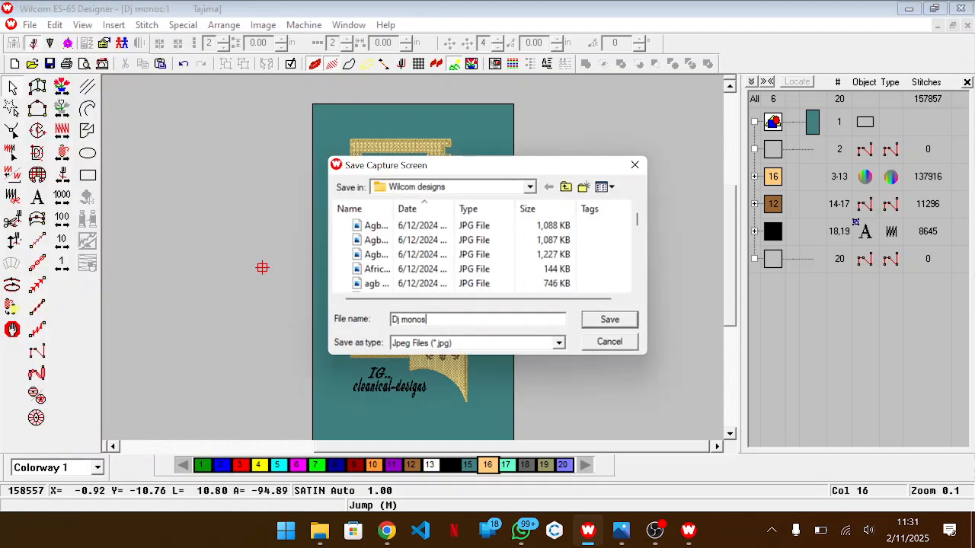
key("Return")
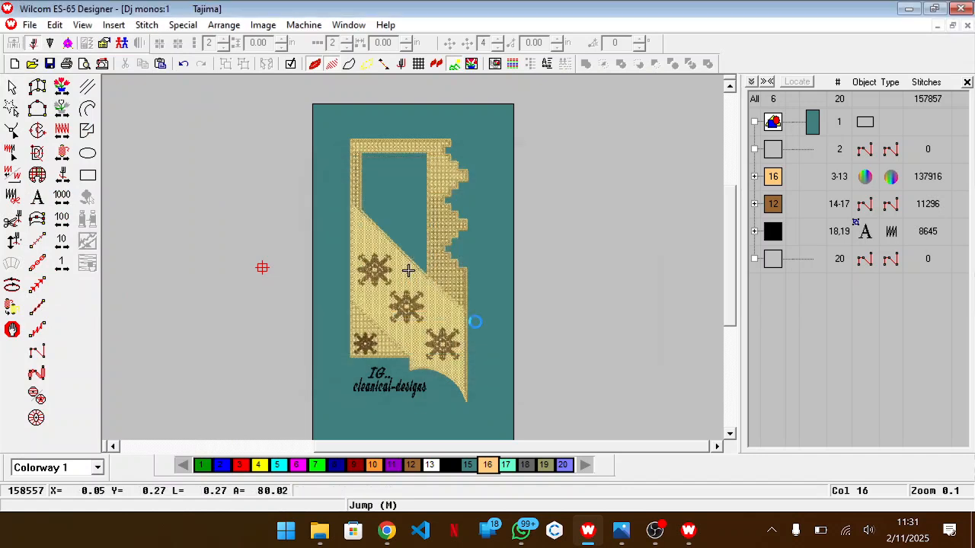
Step: Delete the black lettering and the background rectangle from the design
left_click(408, 393)
left_click(479, 415, "ctrl")
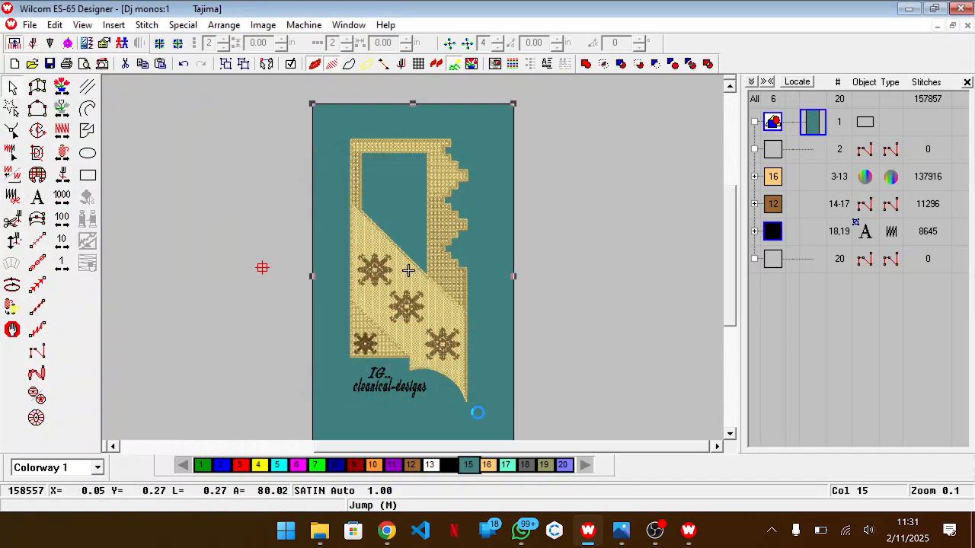
key("Delete")
Step: Switch to File Explorer and open the Dj monos btmp image from the recent files
left_click(320, 535)
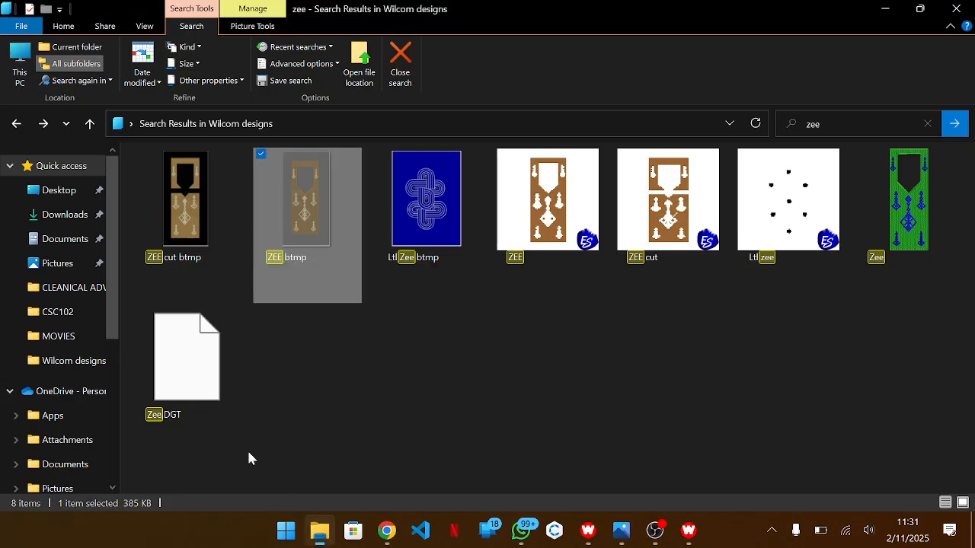
left_click(75, 175)
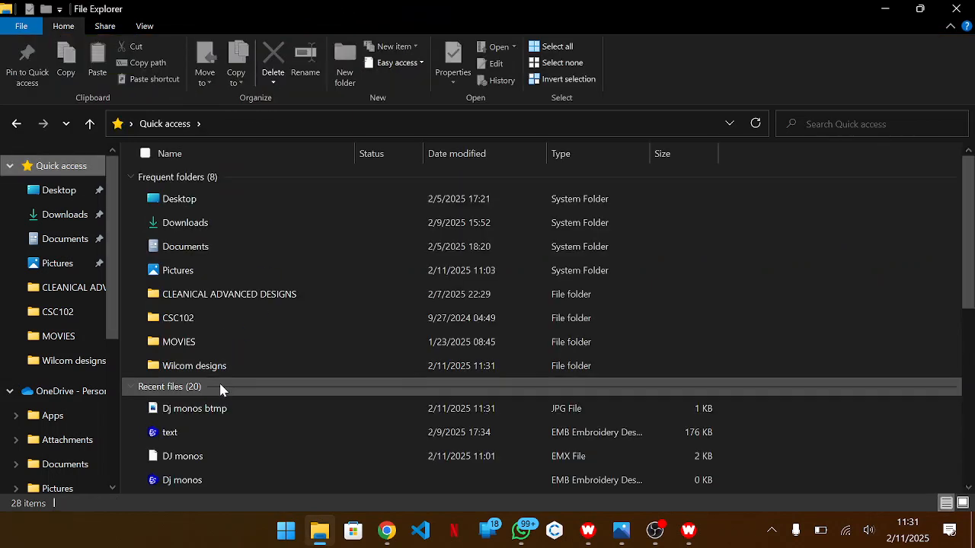
double_click(237, 417)
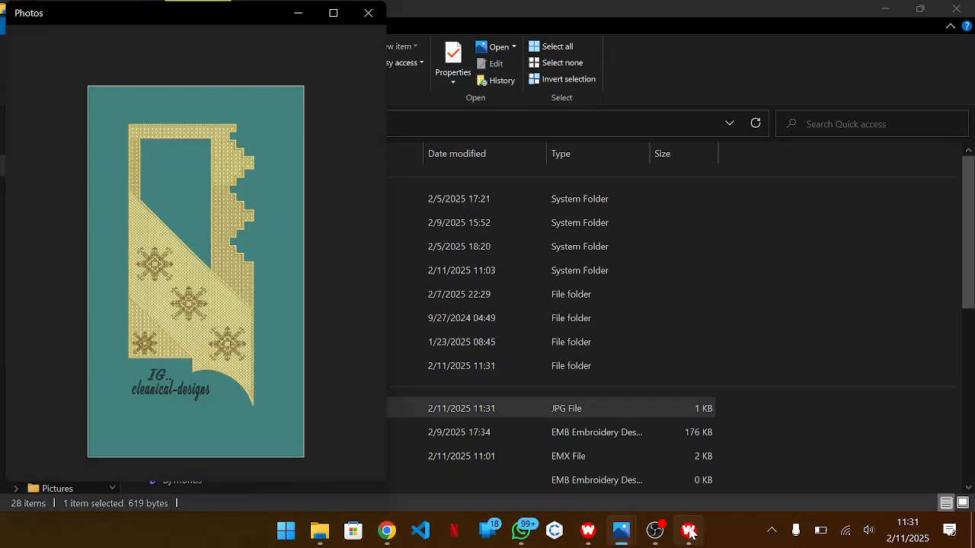
left_click(650, 538)
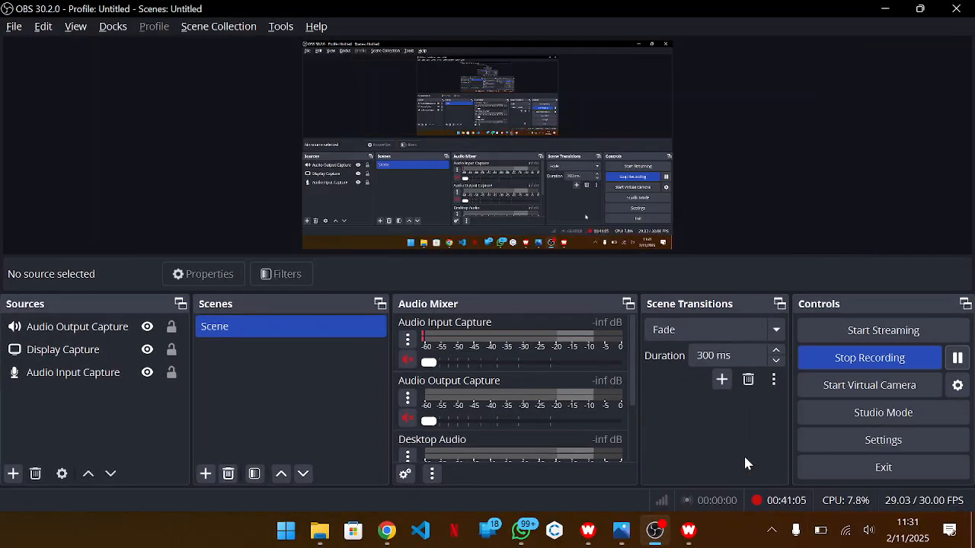
left_click(887, 8)
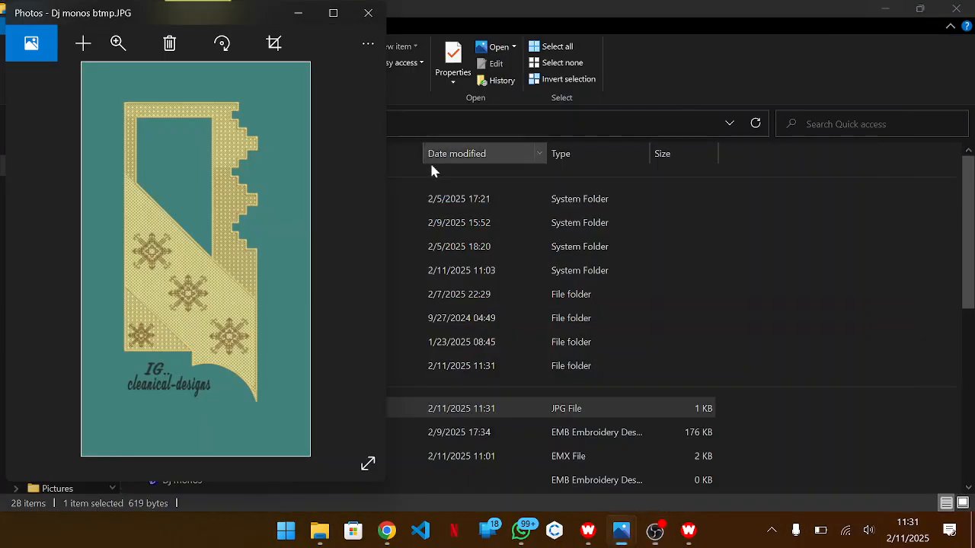
Step: Examine the exported image's snowflakes, textured panels, stepped edge and lettering up close and as a whole
scroll(206, 284, "up", 5)
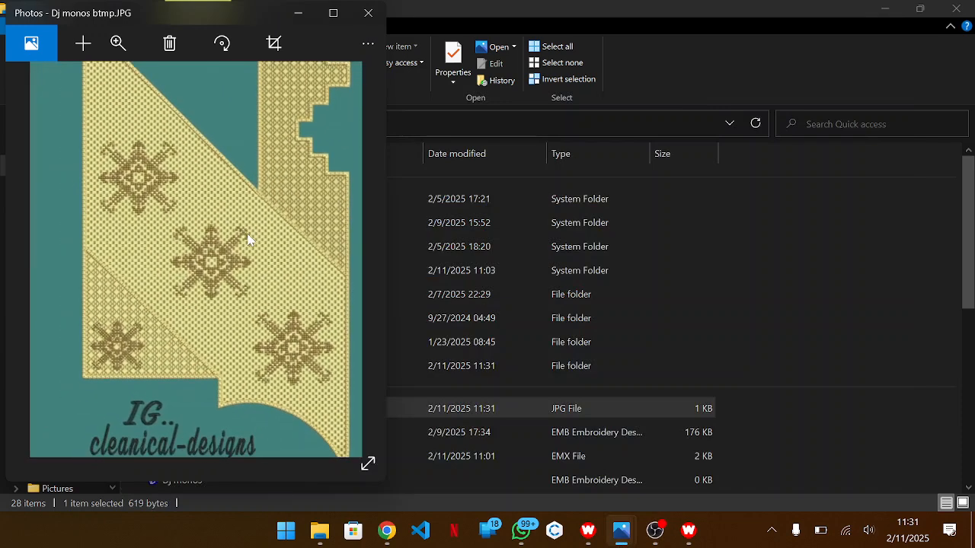
scroll(230, 329, "up", 2)
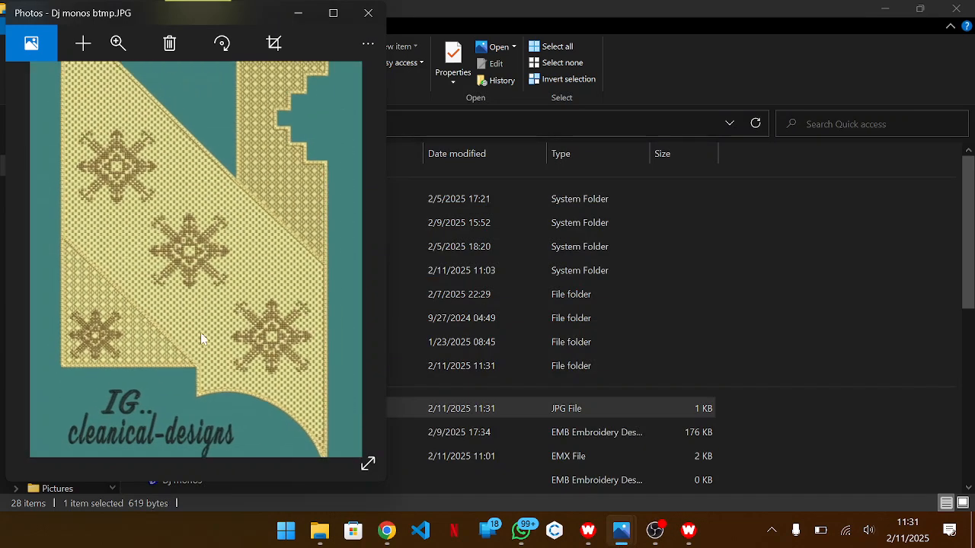
scroll(232, 343, "down", 4)
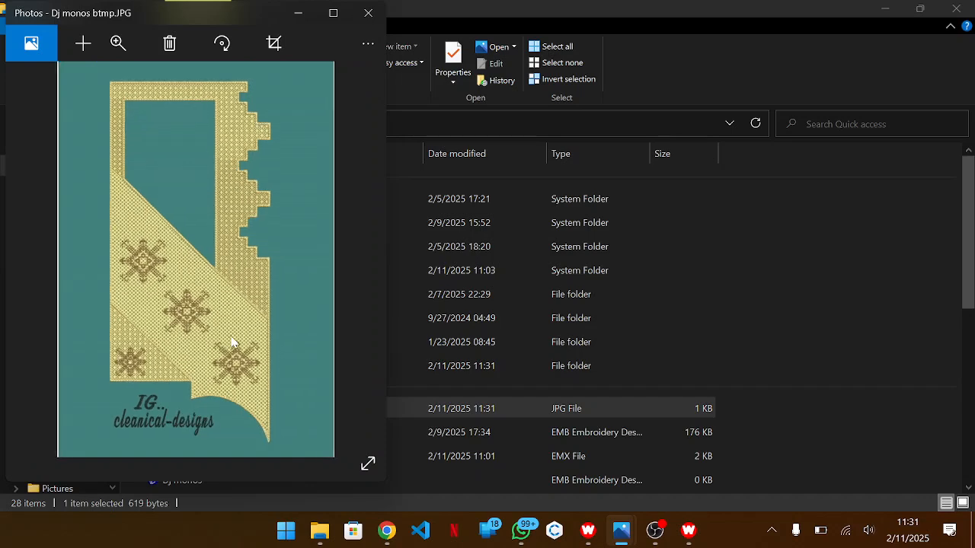
left_click_drag(232, 343, 259, 370)
scroll(259, 370, "down", 3)
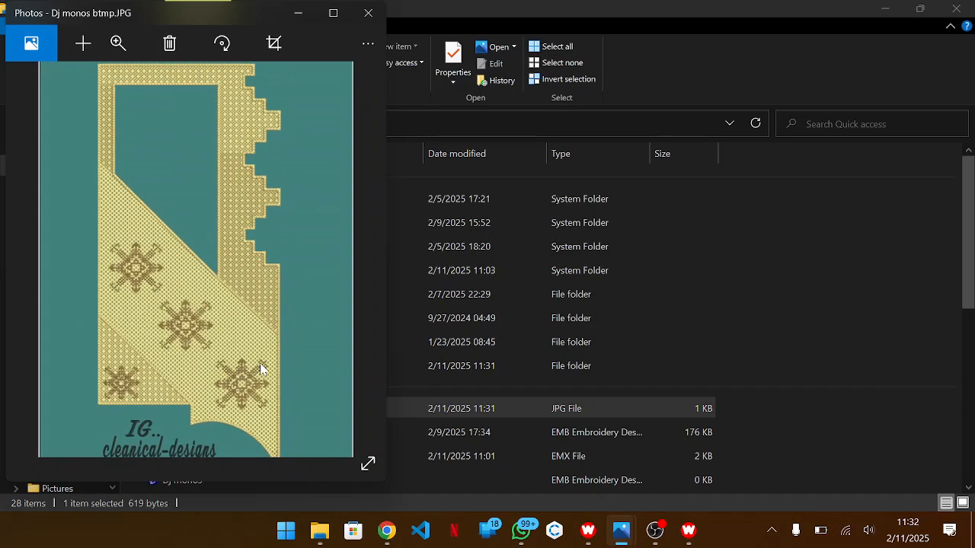
left_click(335, 14)
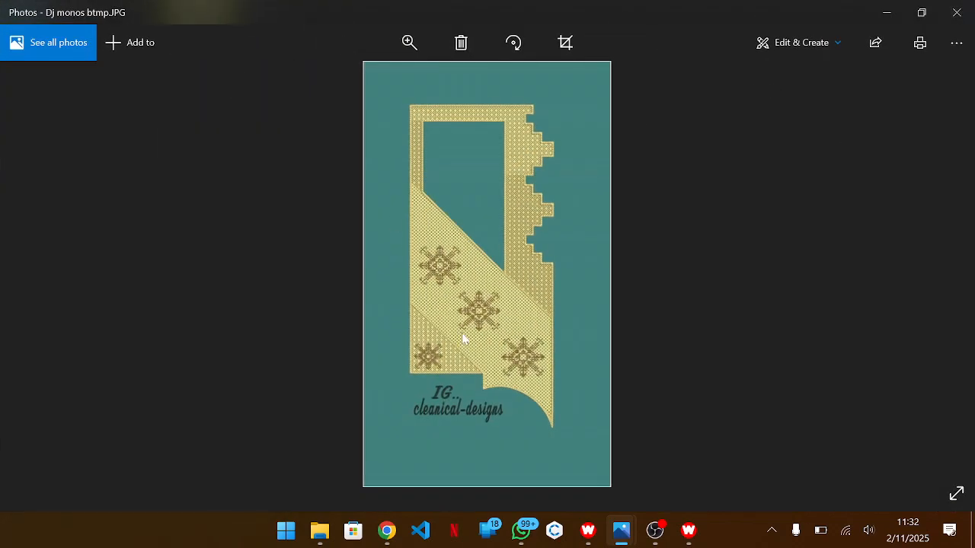
scroll(478, 320, "up", 2)
left_click_drag(523, 257, 499, 342)
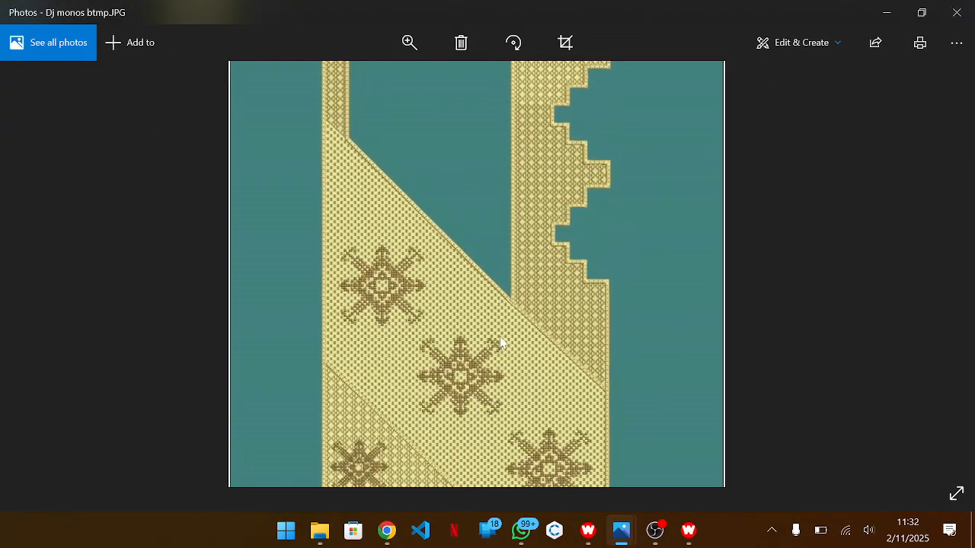
scroll(499, 344, "down", 2)
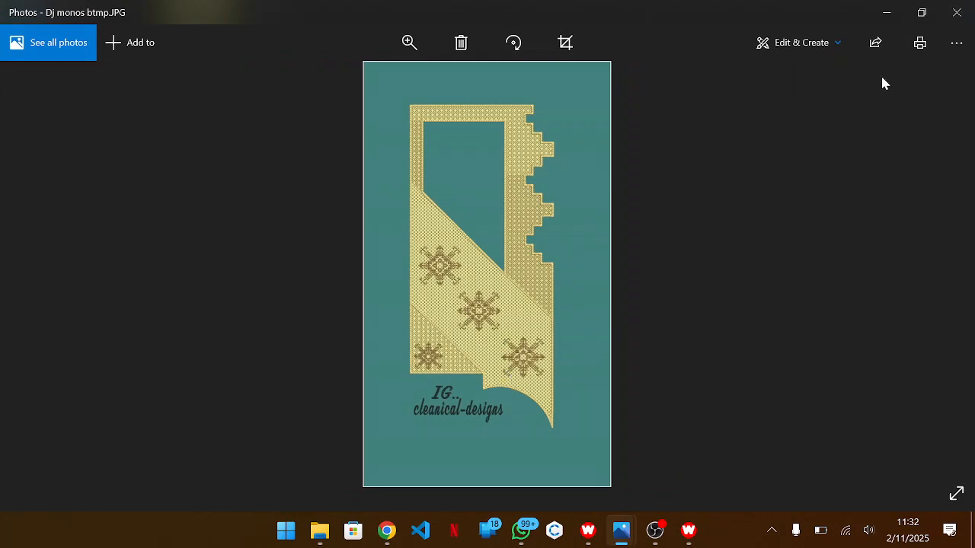
left_click(922, 13)
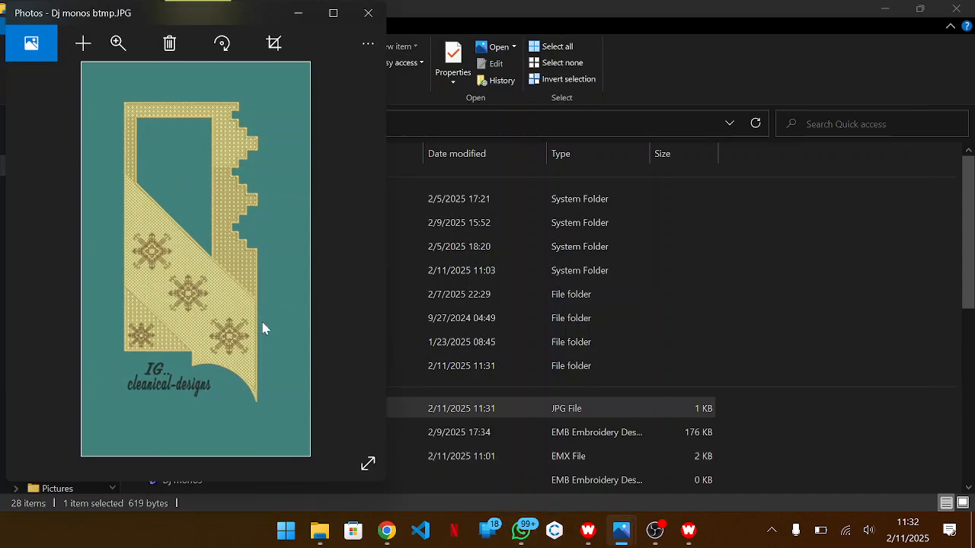
double_click(195, 306)
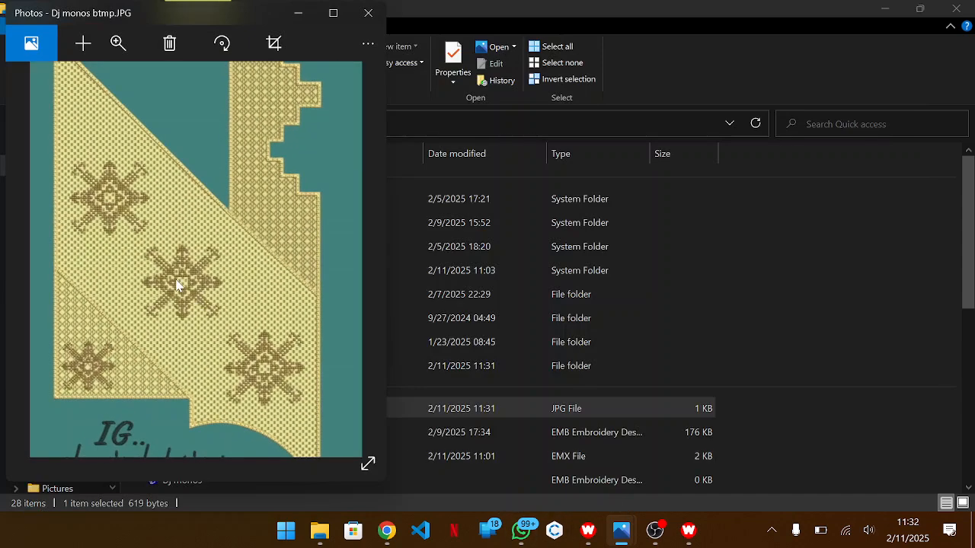
left_click_drag(178, 280, 227, 303)
double_click(237, 365)
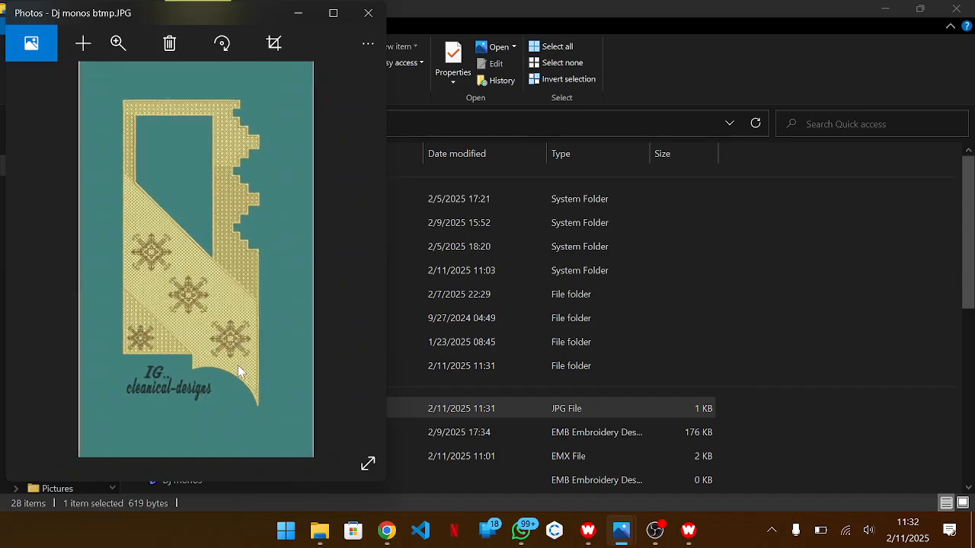
mouse_move(524, 540)
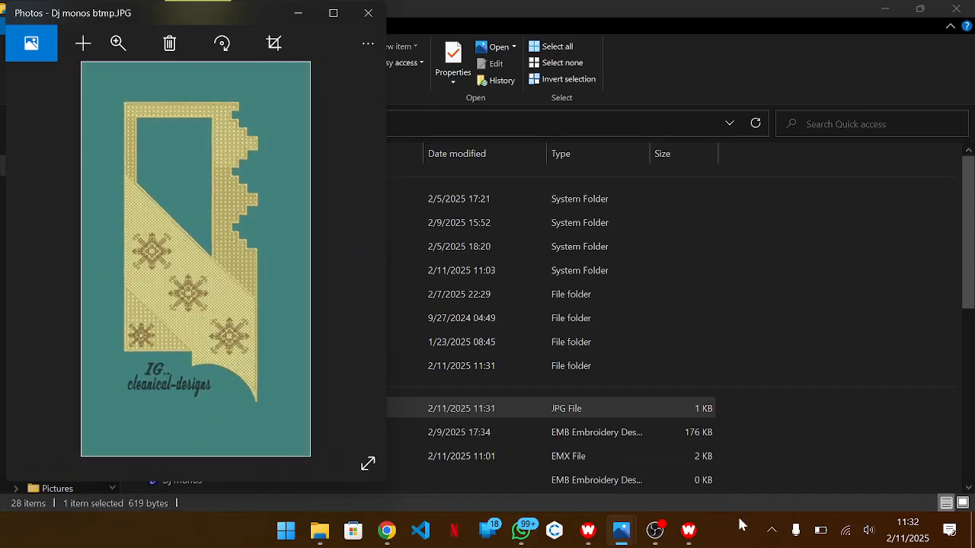
mouse_move(657, 533)
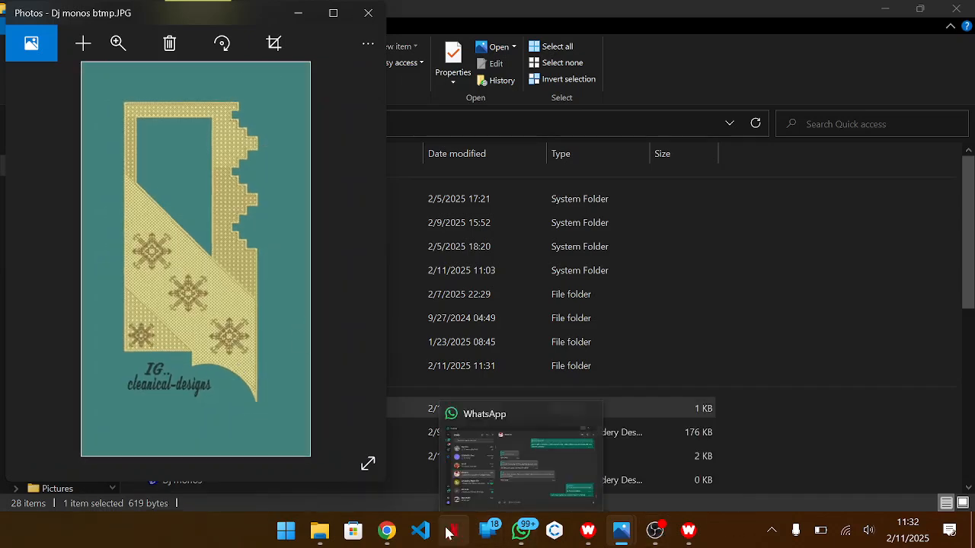
left_click(526, 537)
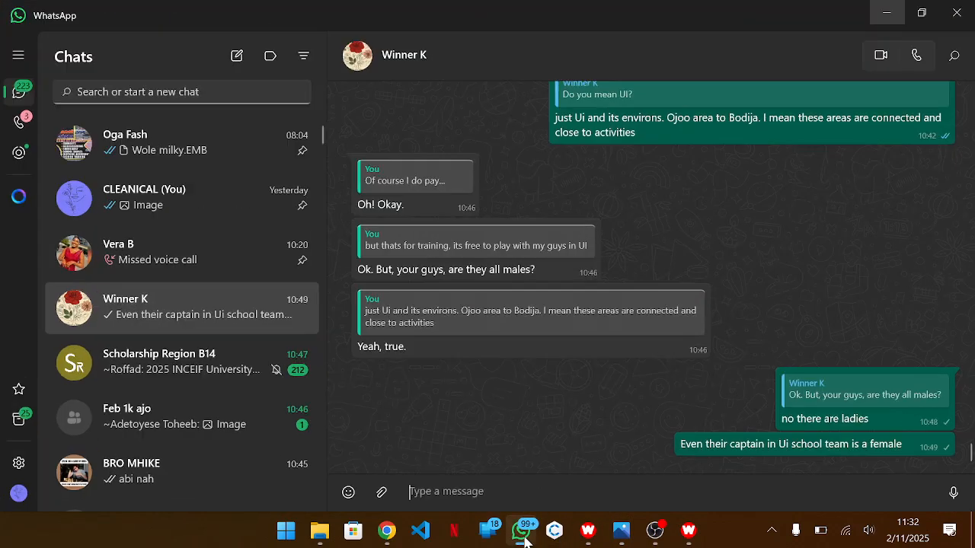
left_click(888, 13)
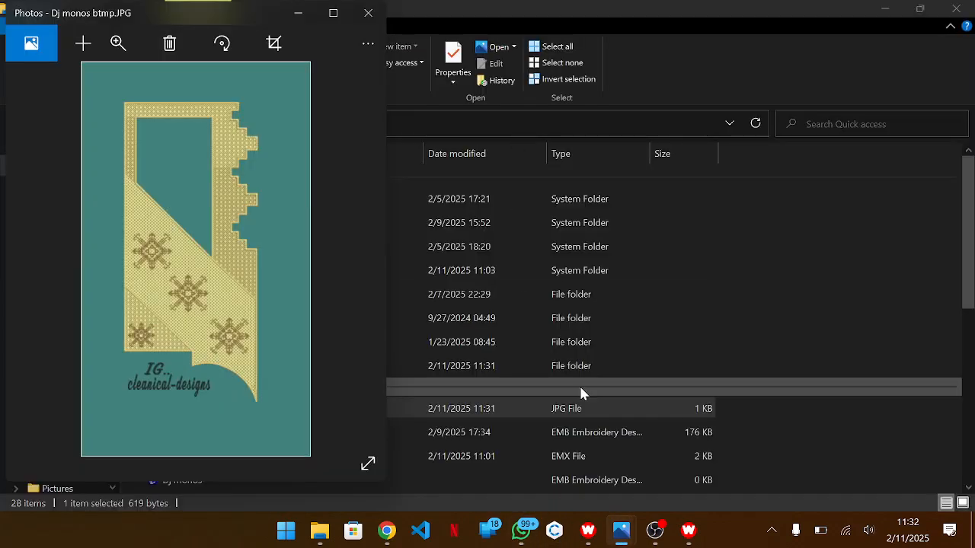
mouse_move(701, 539)
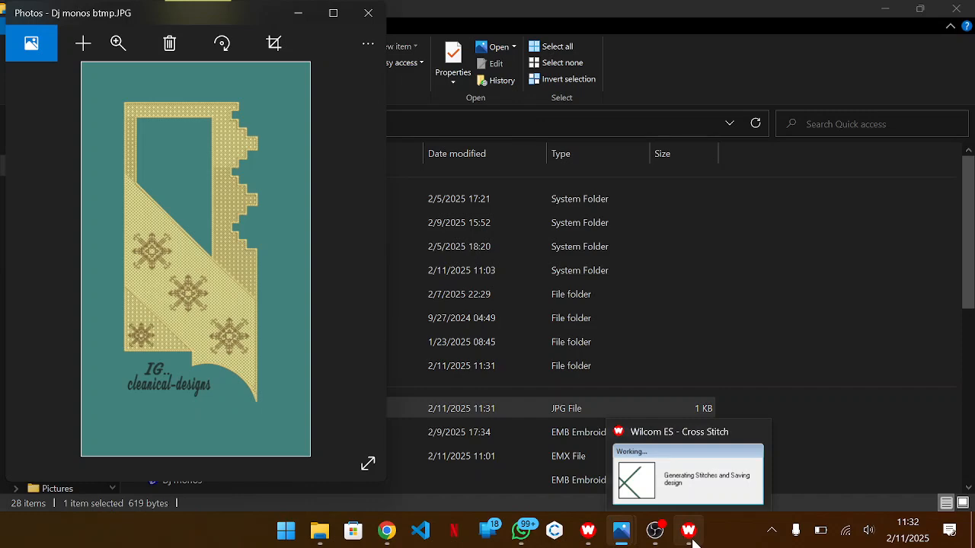
left_click(655, 533)
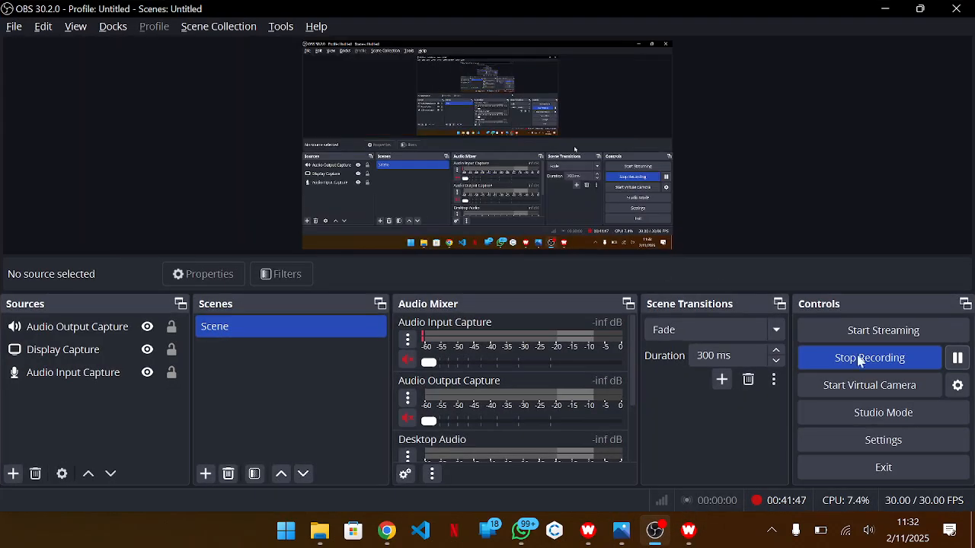